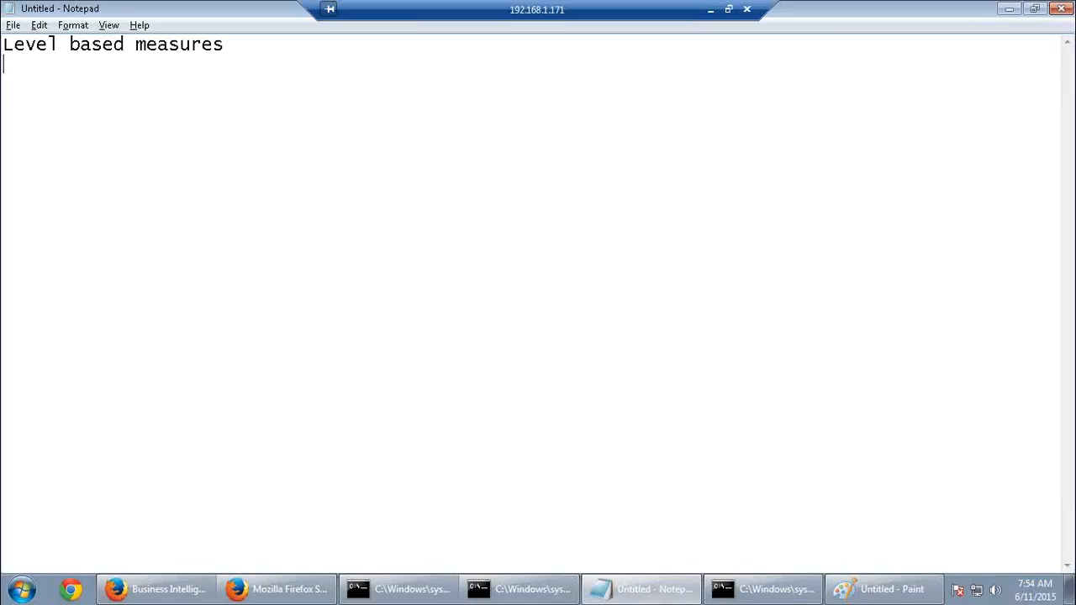
List 'Shared Measure', 'Rank' and 'Parent-child hierarchy' on separate lines, fixing the 'chile' typo
type("Shared ")
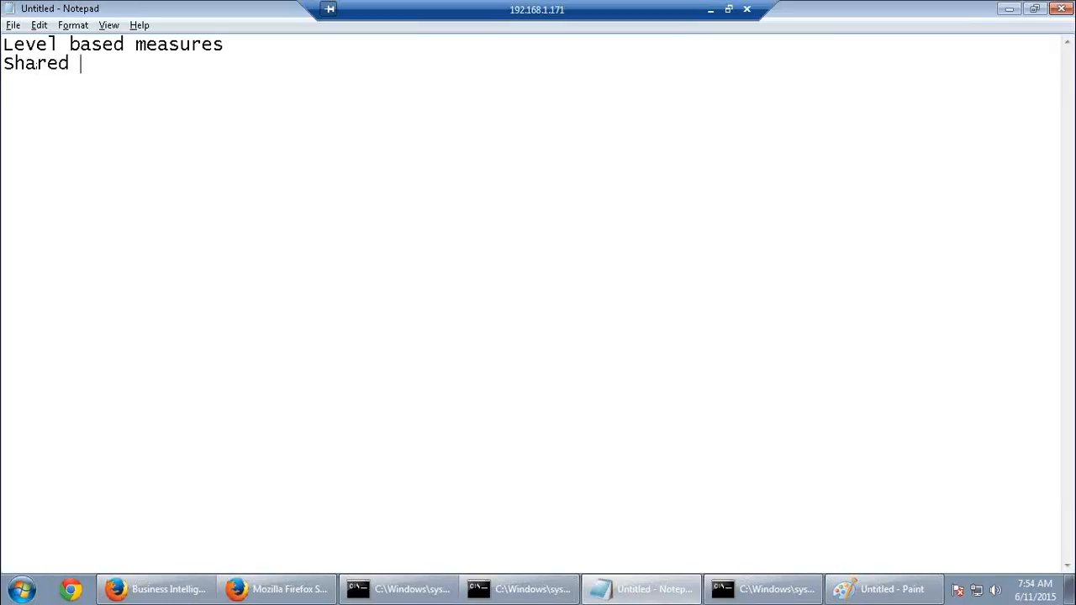
type("Measure")
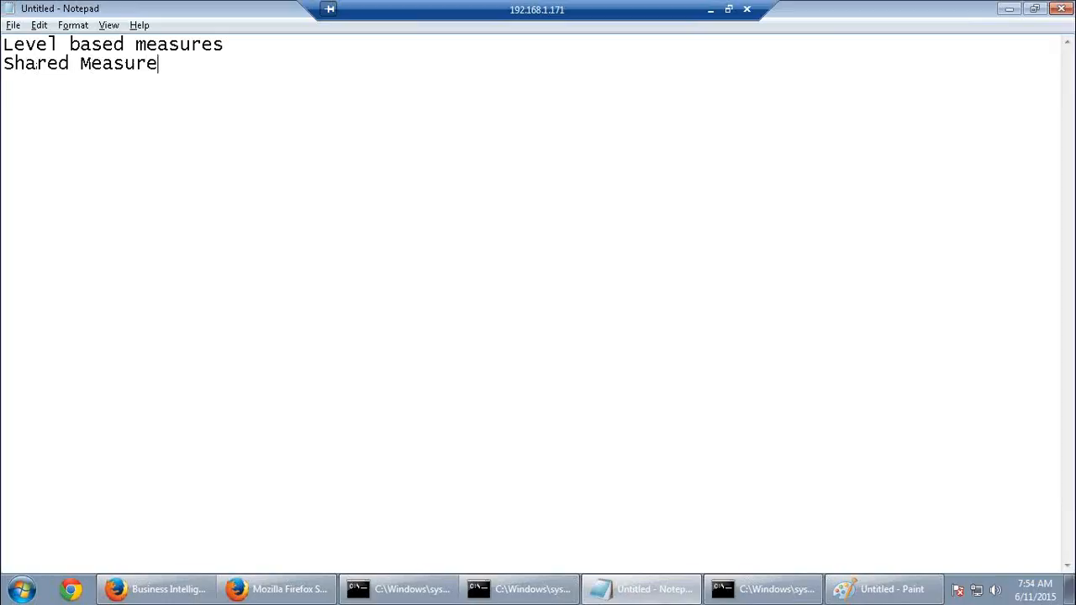
key("Return")
type("Rank")
key("Return")
type("Parent")
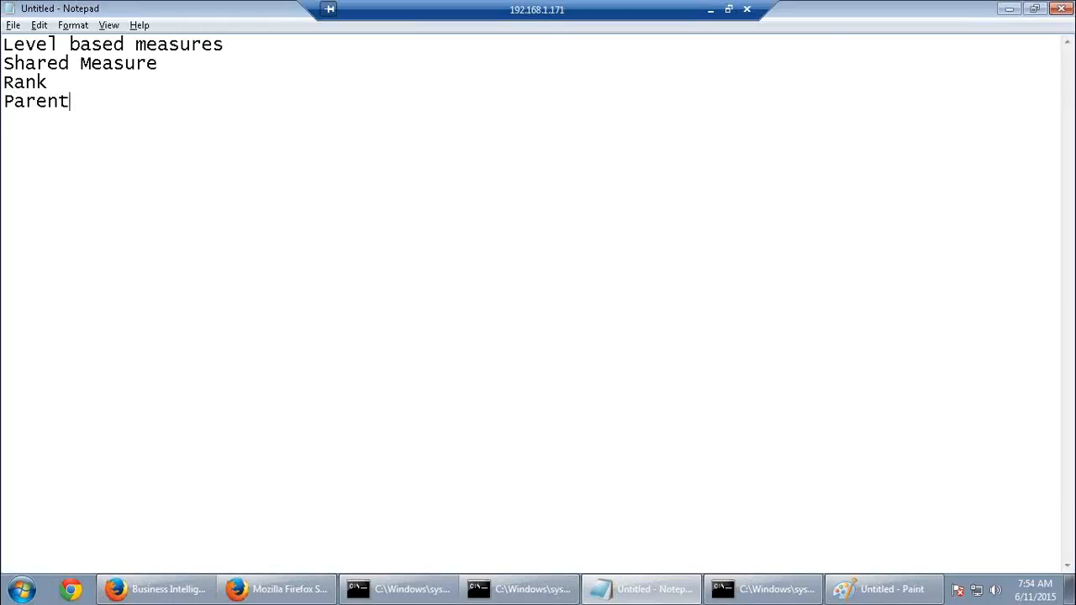
type("-chile hiera")
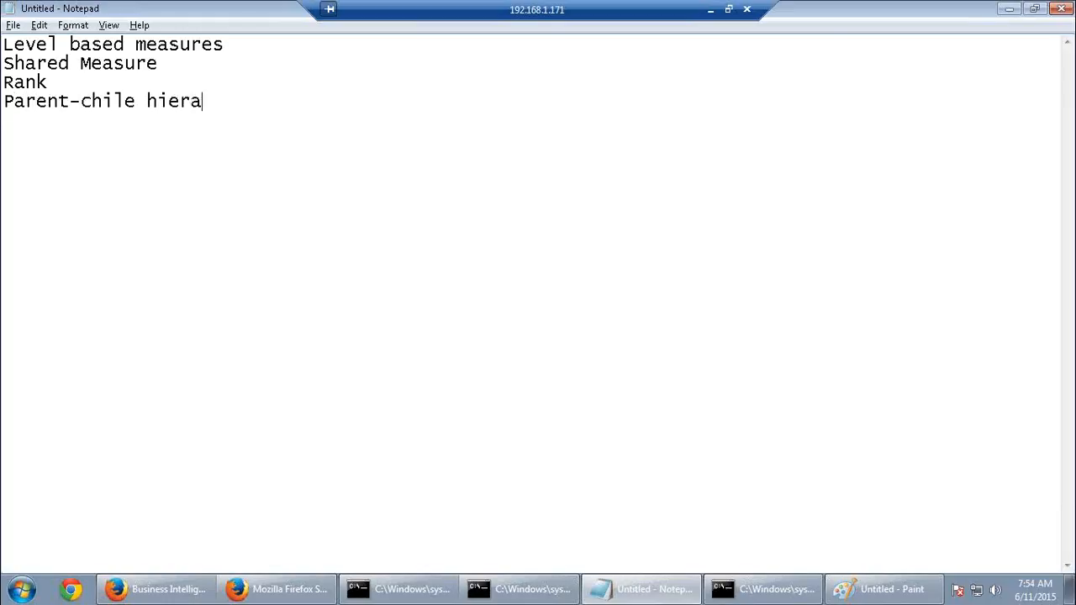
type("rchy")
key("Left")
key("Left")
key("Left")
key("Left")
key("Left")
key("Left")
key("Left")
key("Left")
key("Left")
key("Left")
key("BackSpace")
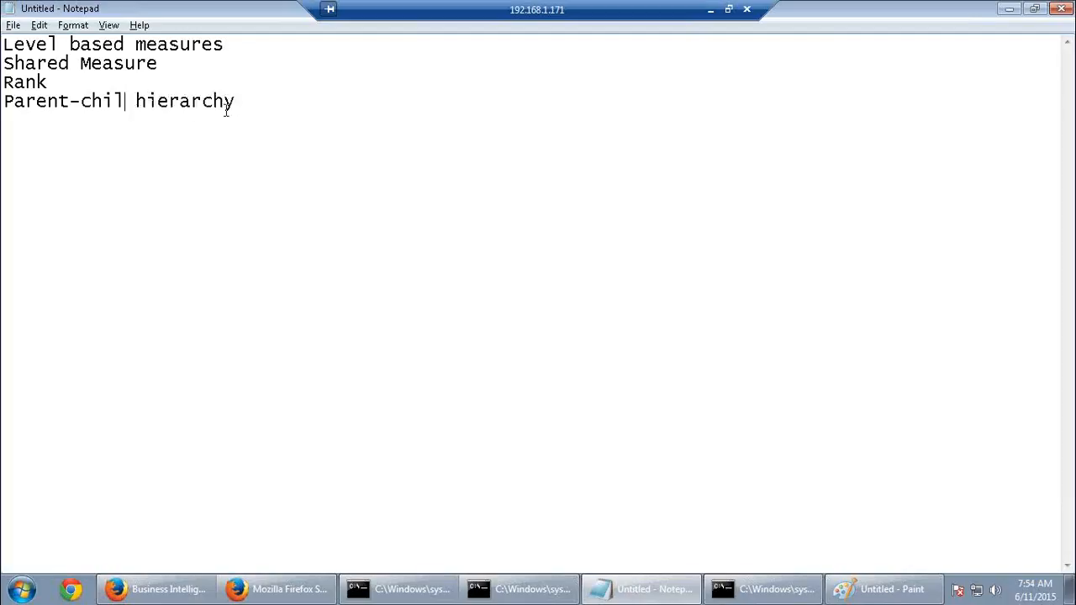
type("d")
left_click(279, 118)
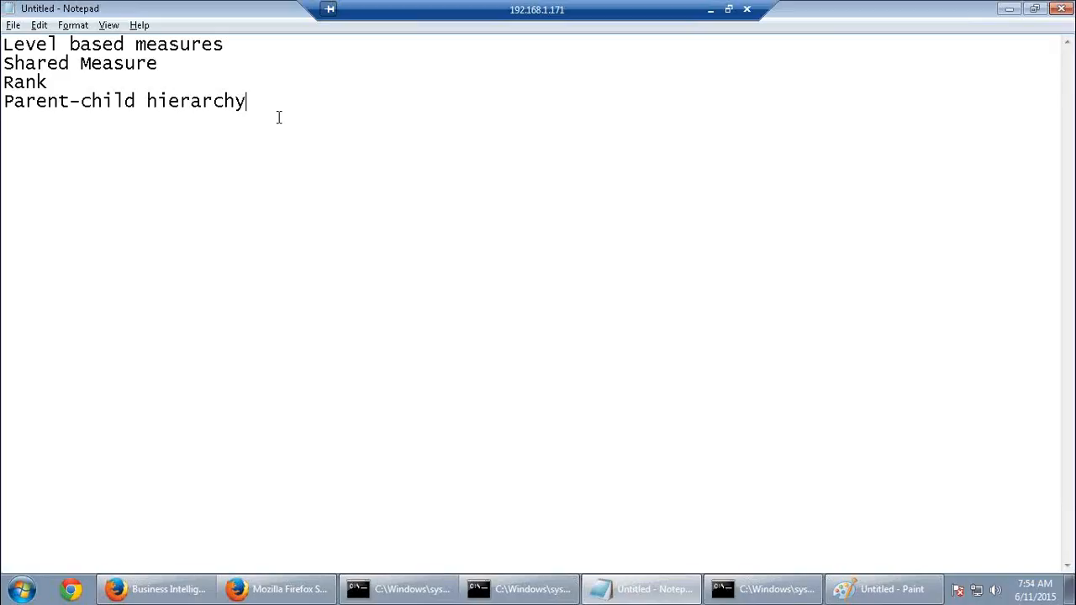
Add a 'Use aggregates' heading underlined with a row of dashes
key("Return")
key("Return")
type("Use aggre")
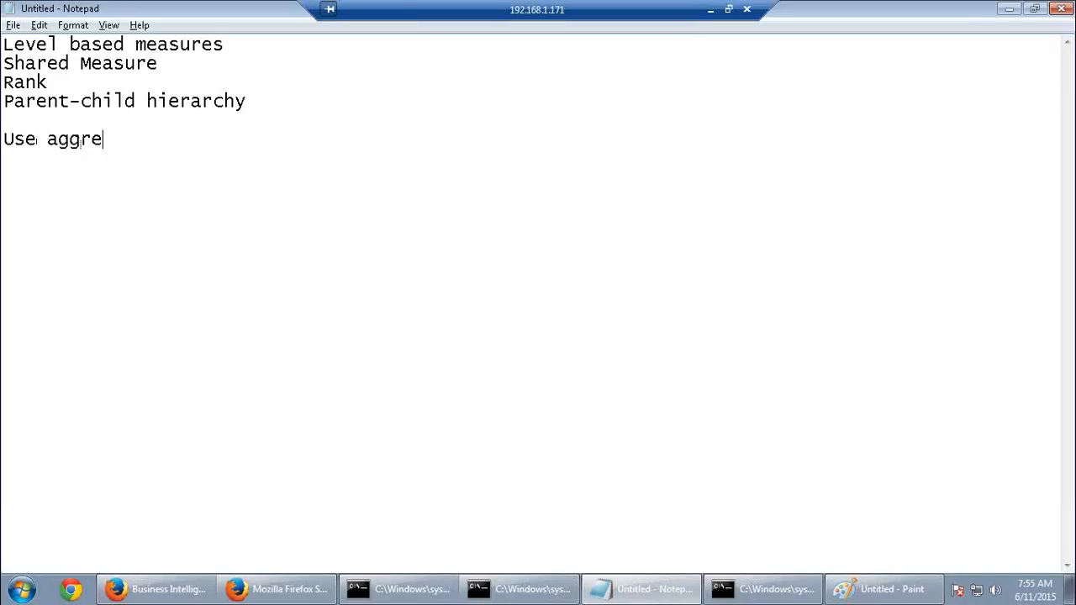
type("gates")
key("Return")
type("-------")
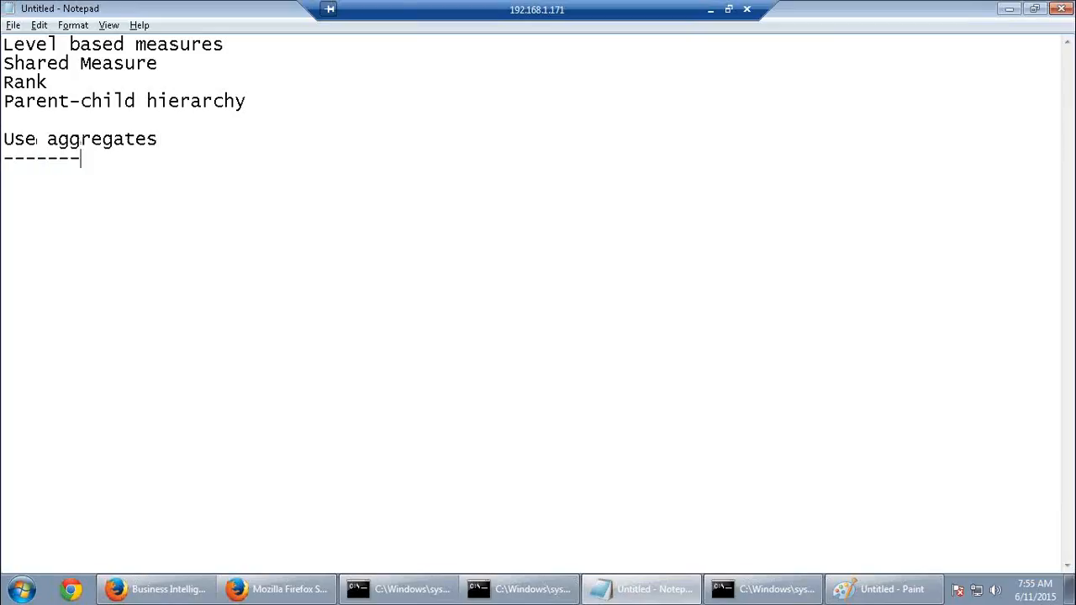
type("-------")
Add the lines 'Foregin keys at most detailed level' and 'Time -- day level'
key("Return")
key("Return")
type("Foregin keys")
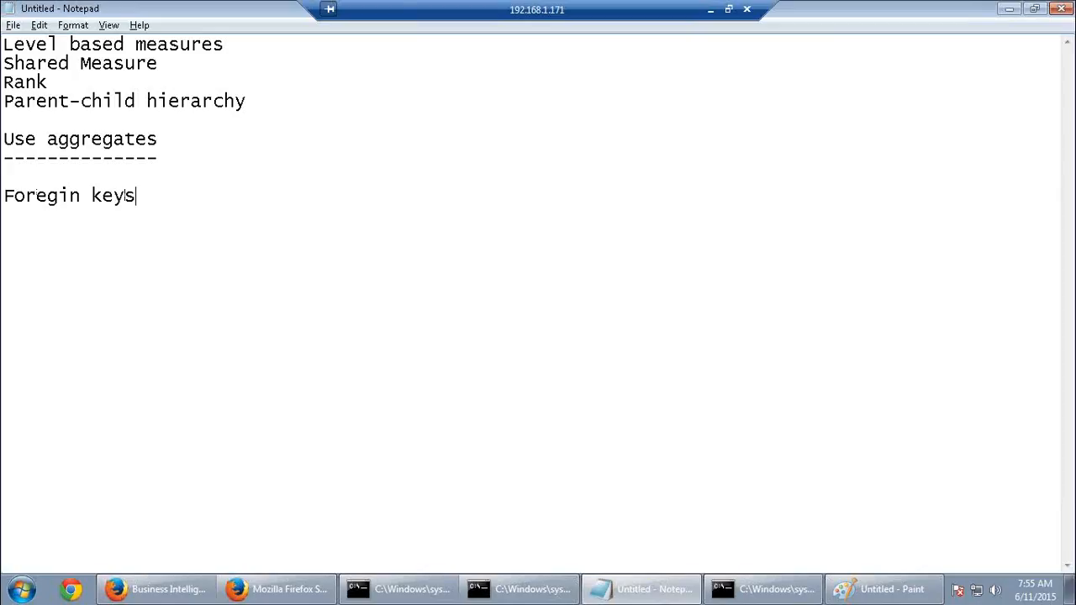
type(" at most detai")
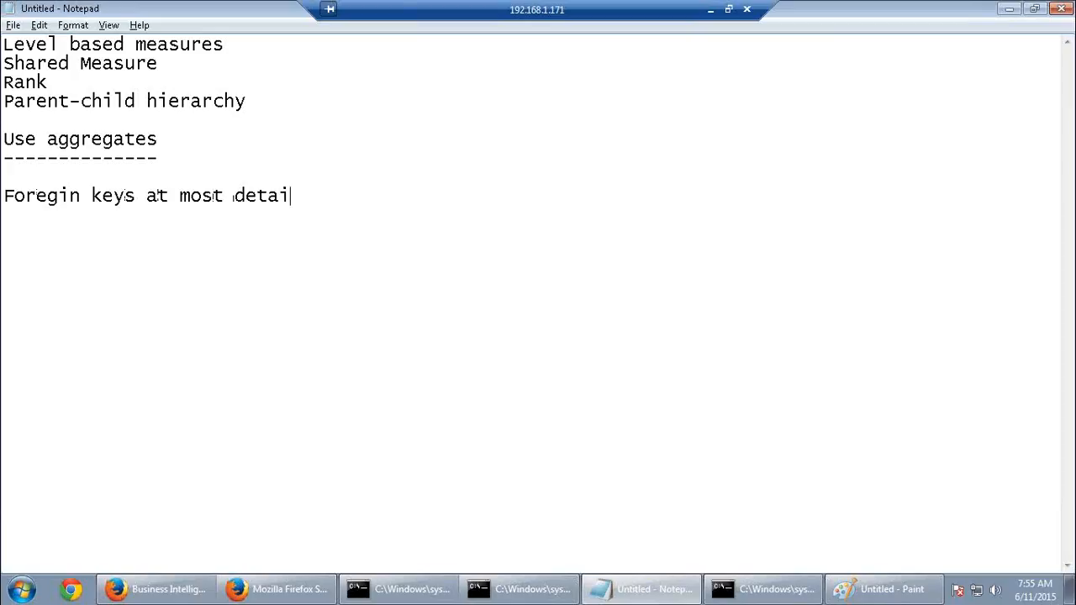
type("led level")
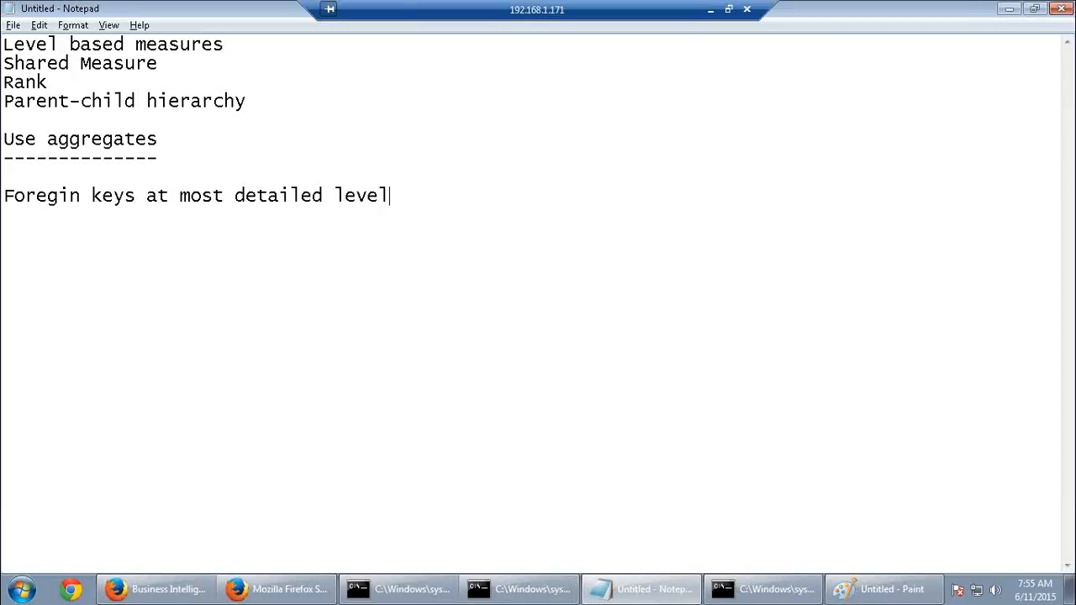
key("Return")
type("Time -- day le")
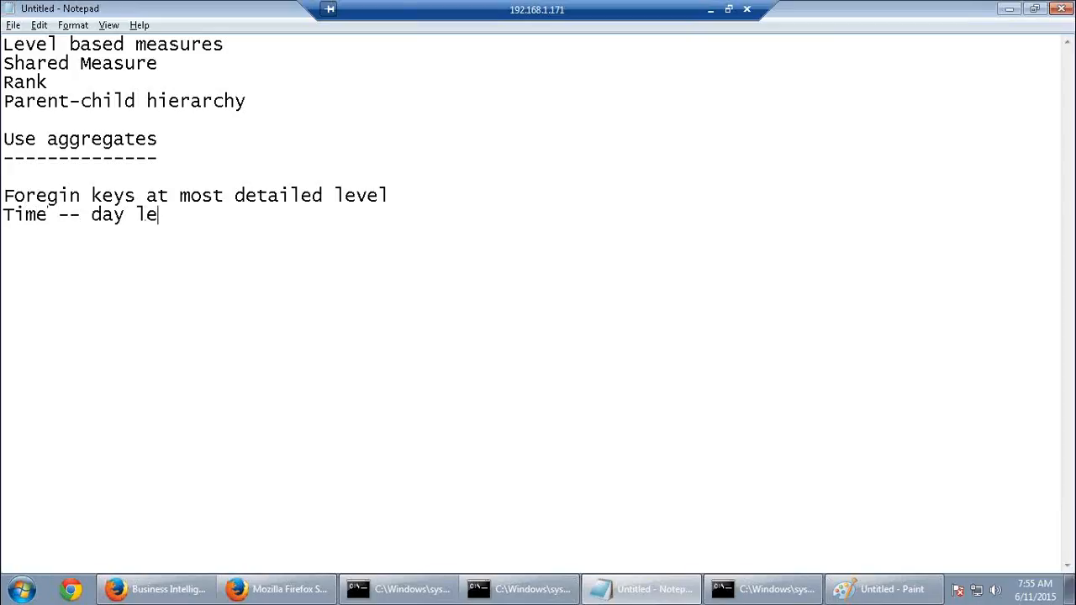
type("vel\\")
key("BackSpace")
Add the lines 'product -- specific leve' and 'customer --- customer level'
key("Return")
type("product -- spec")
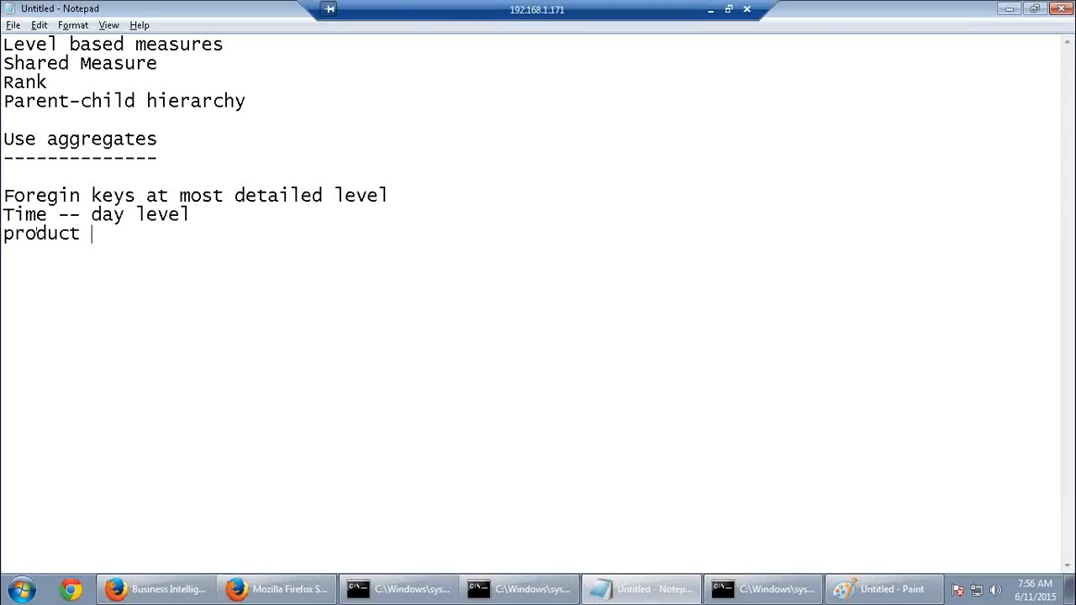
type("ific leve")
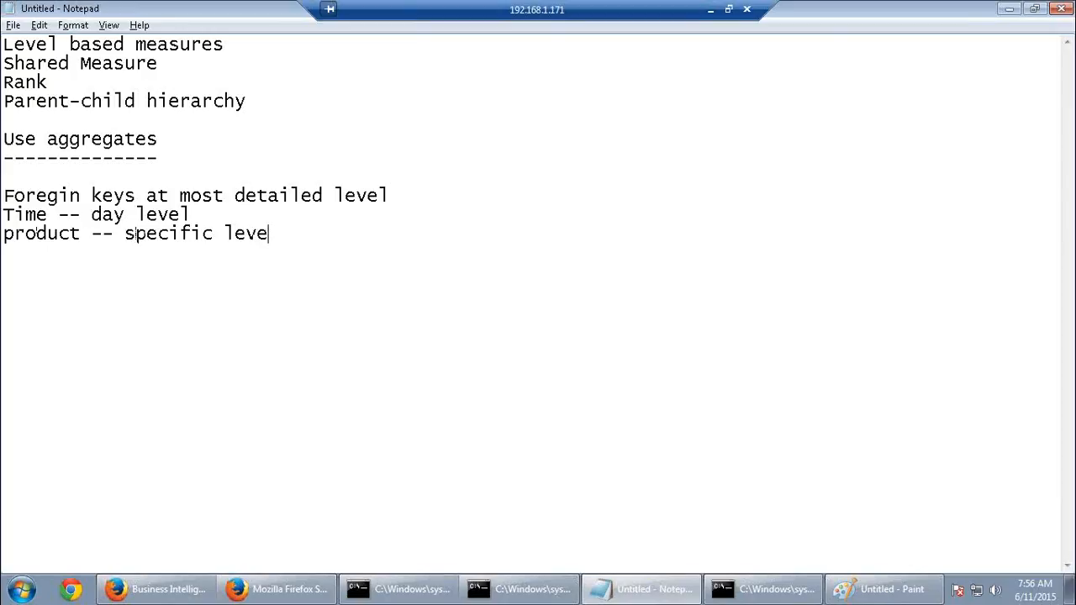
key("Return")
type("customer --- ")
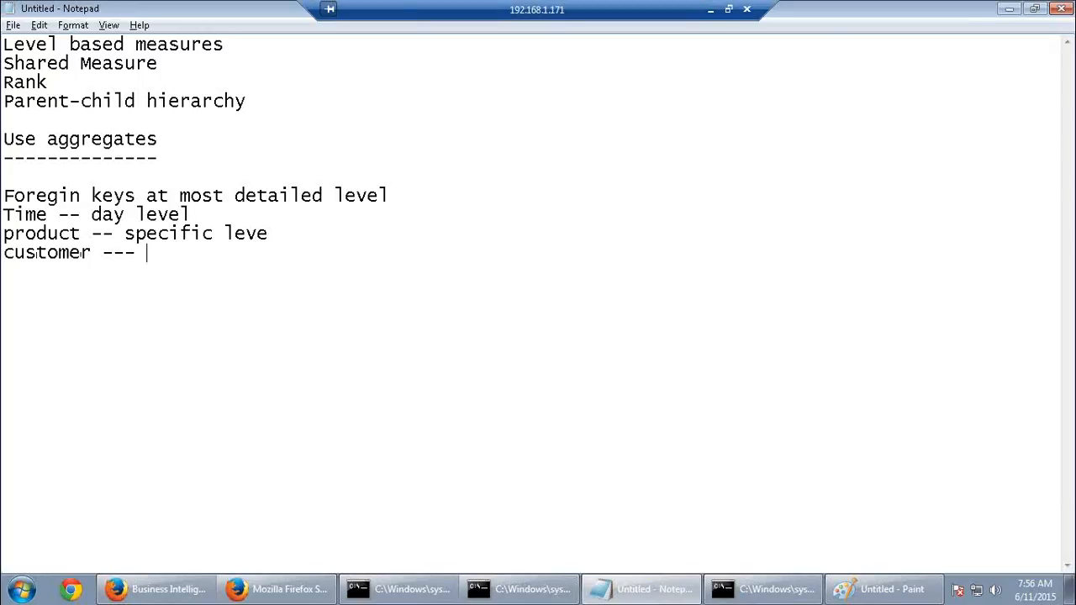
type("customer lev")
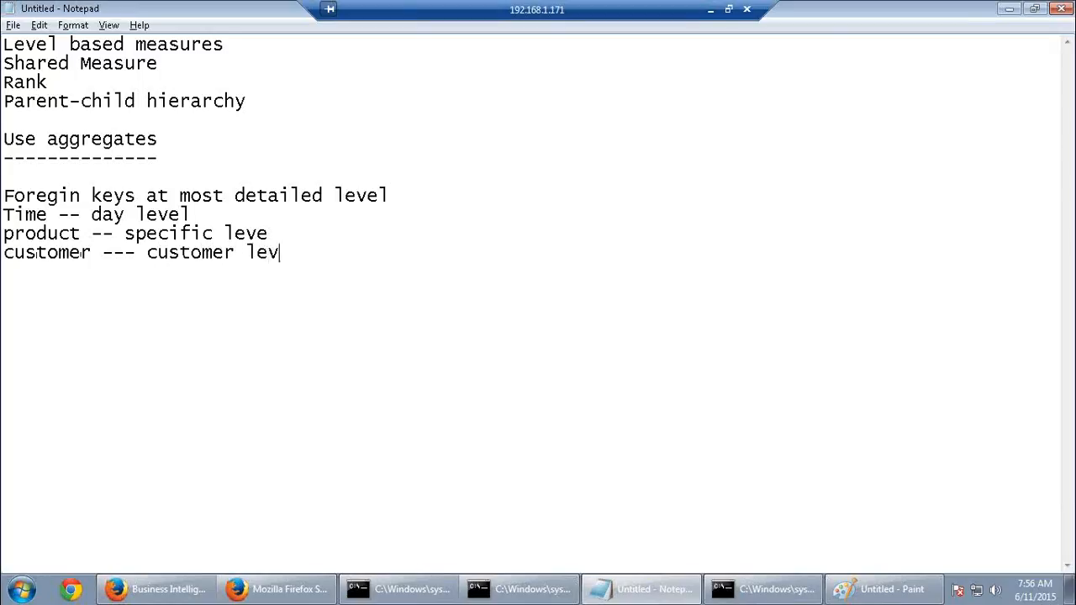
type("el")
Below the customer line, add an 'Aggregate table' heading with a dashed underline
left_click(98, 289)
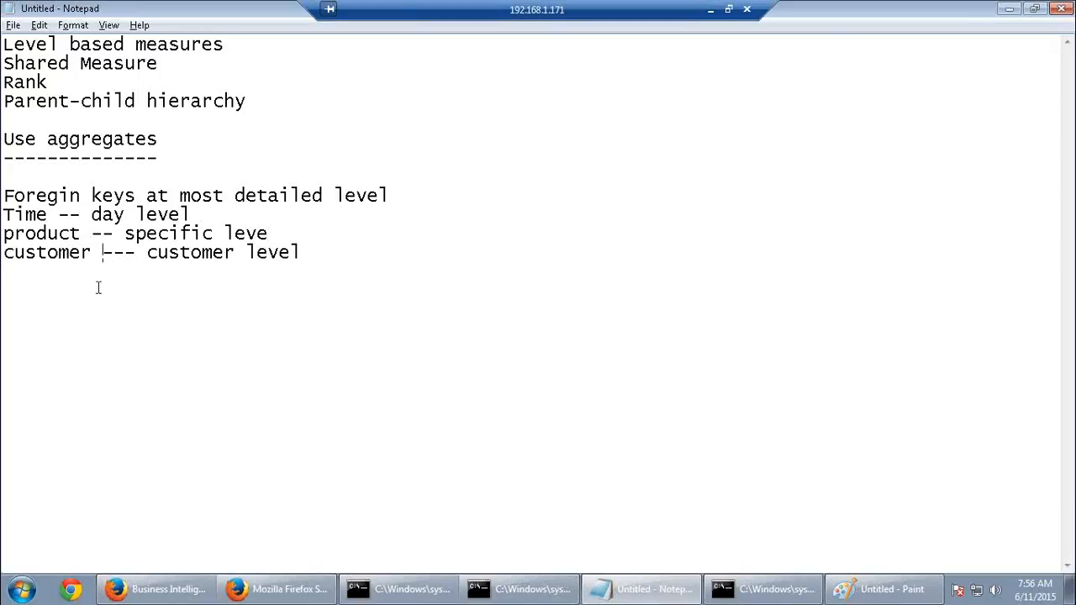
left_click(315, 258)
key("Return")
key("Return")
type("Aggregate table")
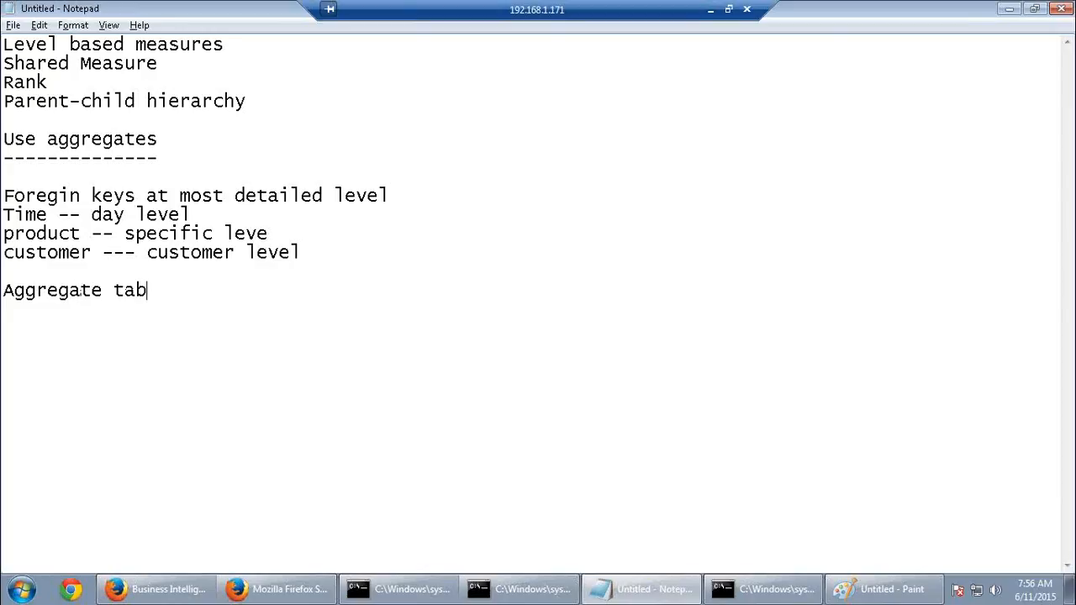
key("Return")
type("------------")
Add the sample rows '20150101 p1 c1 100' and '20150101 p1 c2 200' below the customer note
left_click(330, 253)
key("Return")
key("Return")
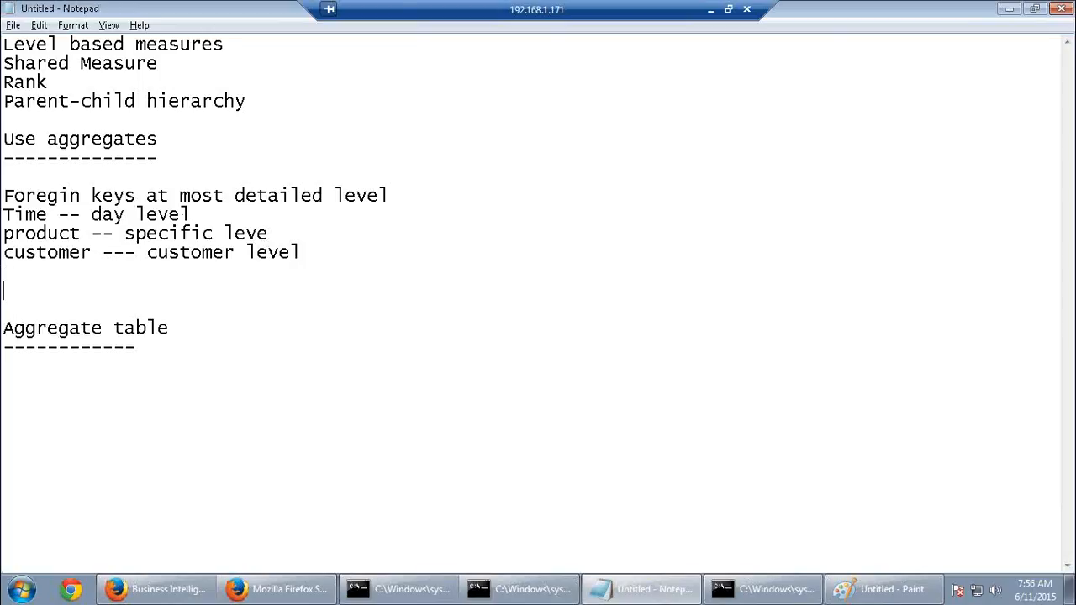
type("20150101")
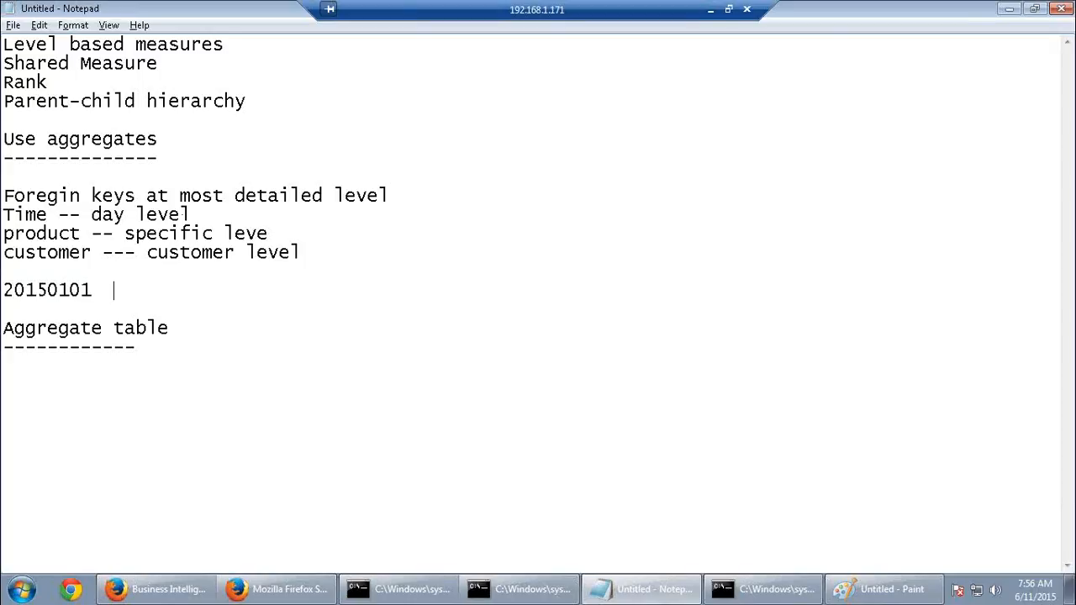
type("  p1 c1  100")
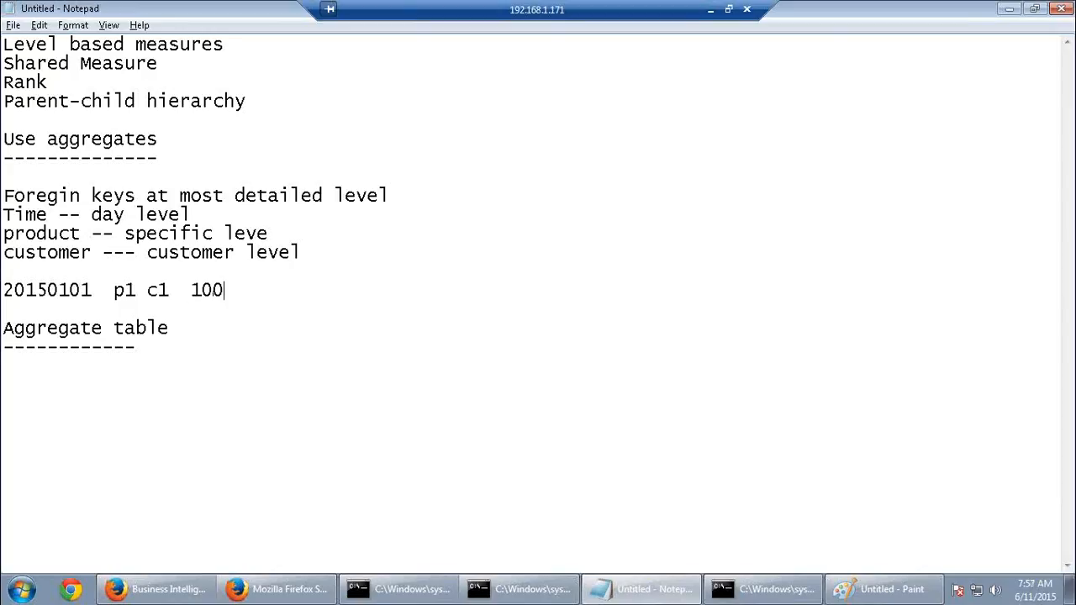
key("Return")
type("20")
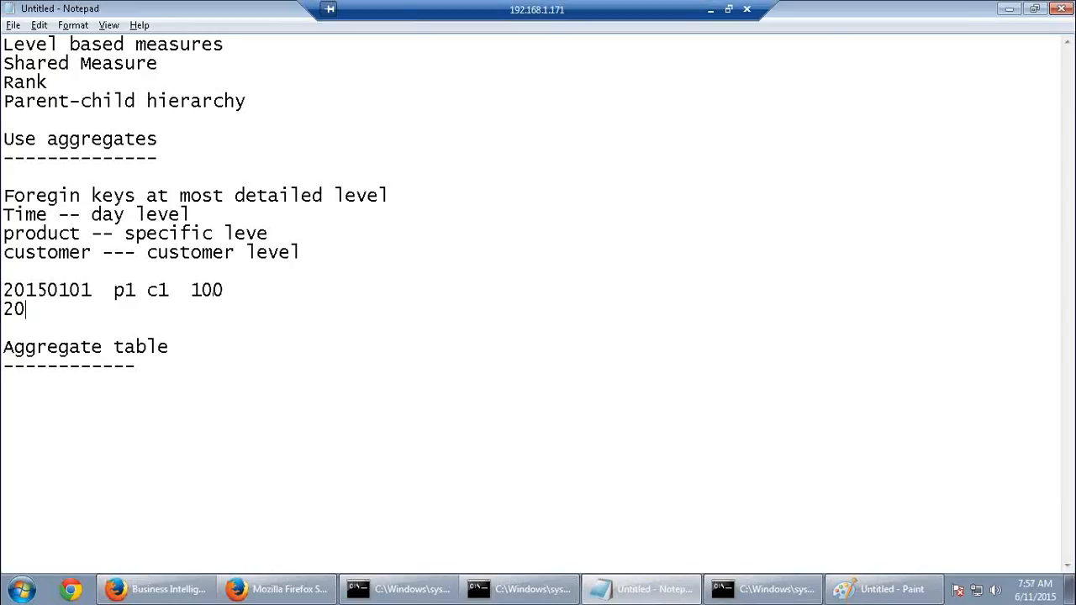
type("150101 p1")
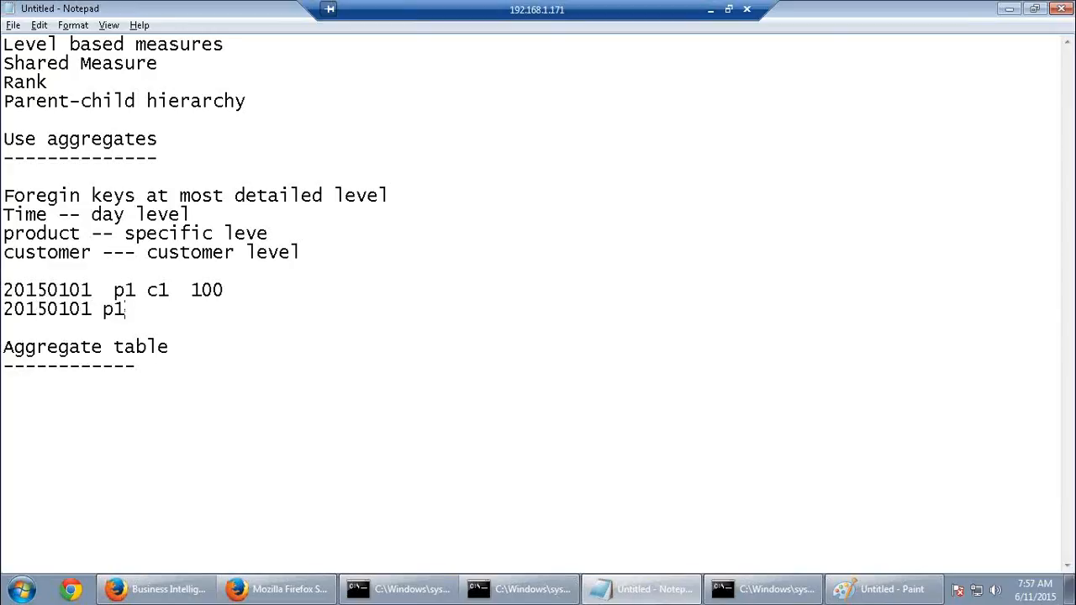
type(" c1")
type(" 200")
key("Left")
key("Left")
key("Left")
key("Left")
key("Left")
key("Delete")
type("2")
Highlight the dates, product p1 and customer c1 in the first two rows
left_click(95, 311)
key("shift+Up")
key("shift+Home")
left_click(74, 318)
left_click_drag(125, 309, 101, 310)
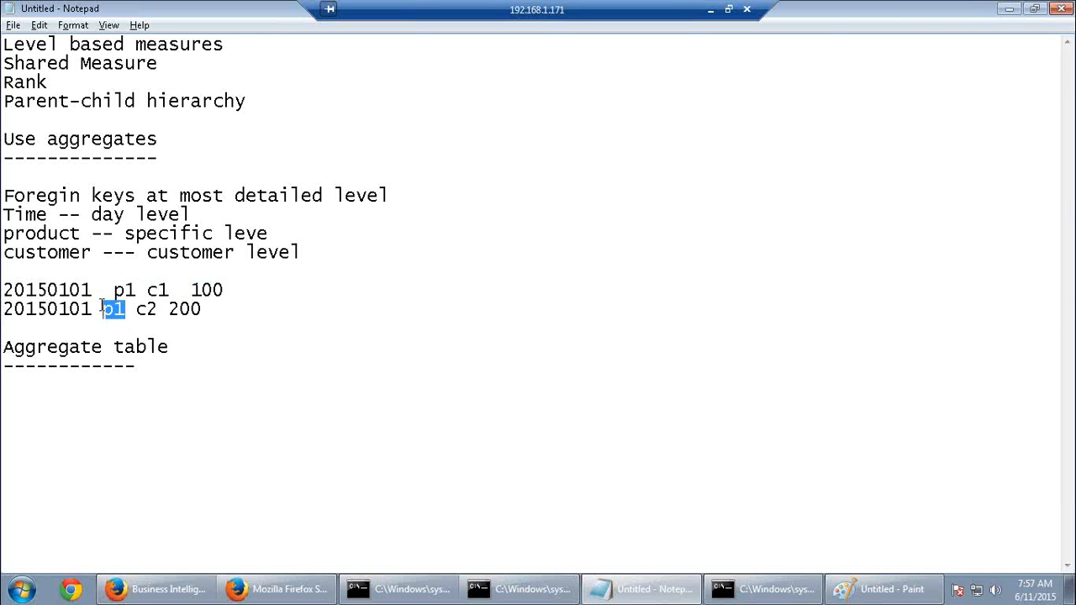
left_click_drag(170, 290, 156, 289)
double_click(156, 289)
left_click(227, 310)
Add a third sample row, '20150101 p2 c1 300', correcting typos
key("Return")
type("20")
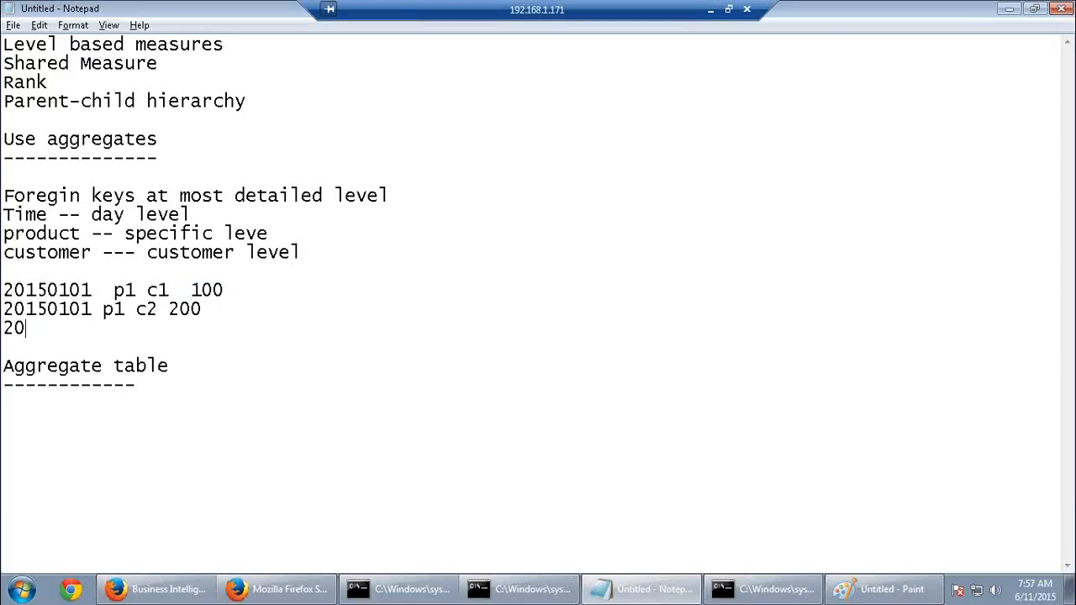
type("5")
key("BackSpace")
type("2")
key("BackSpace")
type("150101 p")
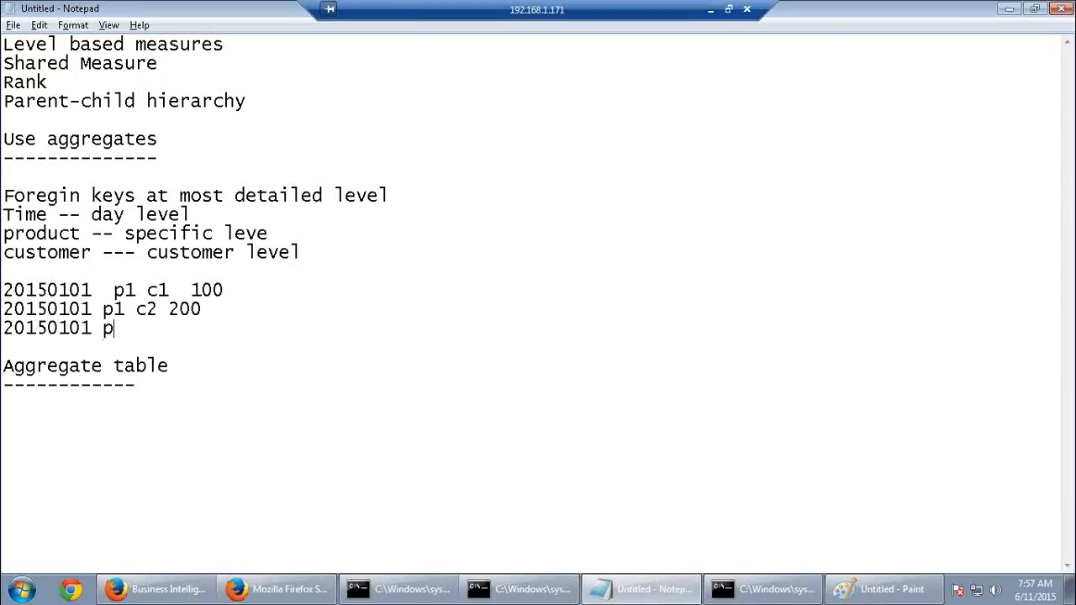
type("1")
key("BackSpace")
key("BackSpace")
type("2 c1 300")
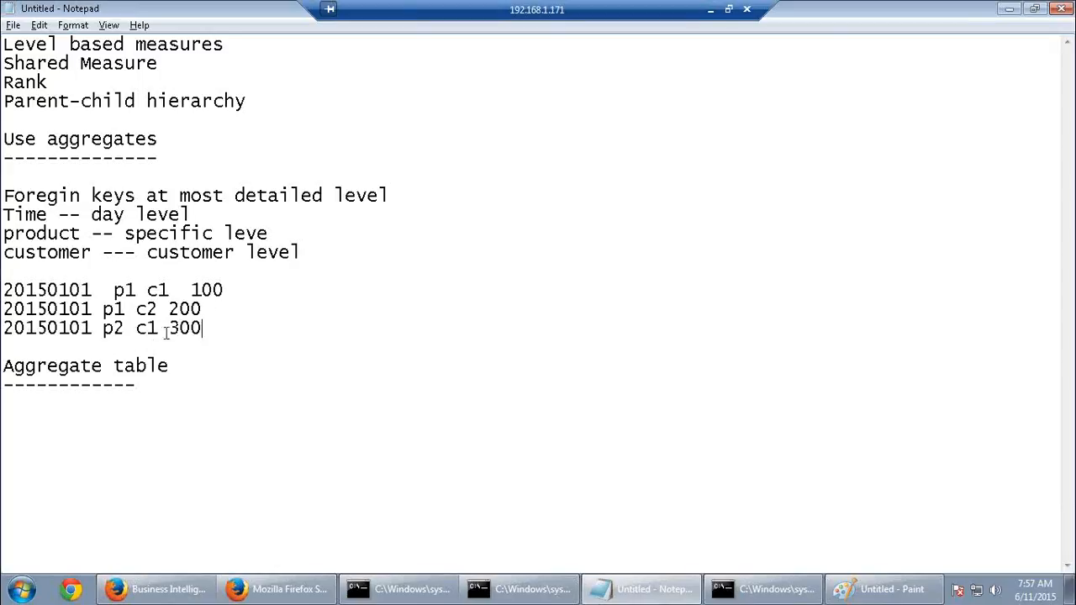
Highlight c1 in row three, the first date's year-month, then all three rows
left_click_drag(158, 329, 126, 310)
left_click_drag(4, 290, 59, 290)
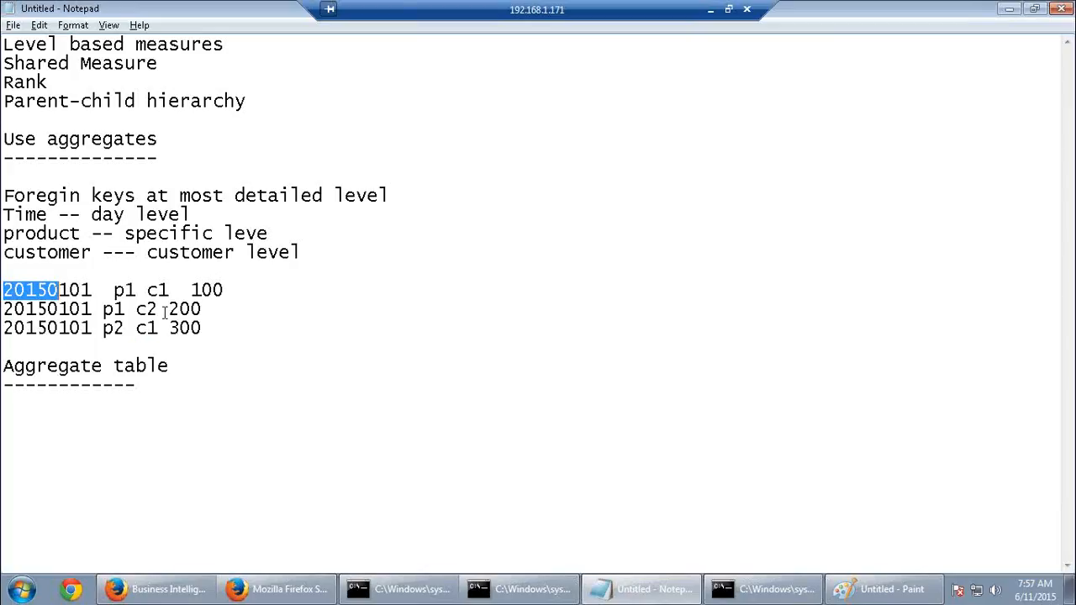
left_click_drag(212, 335, 3, 281)
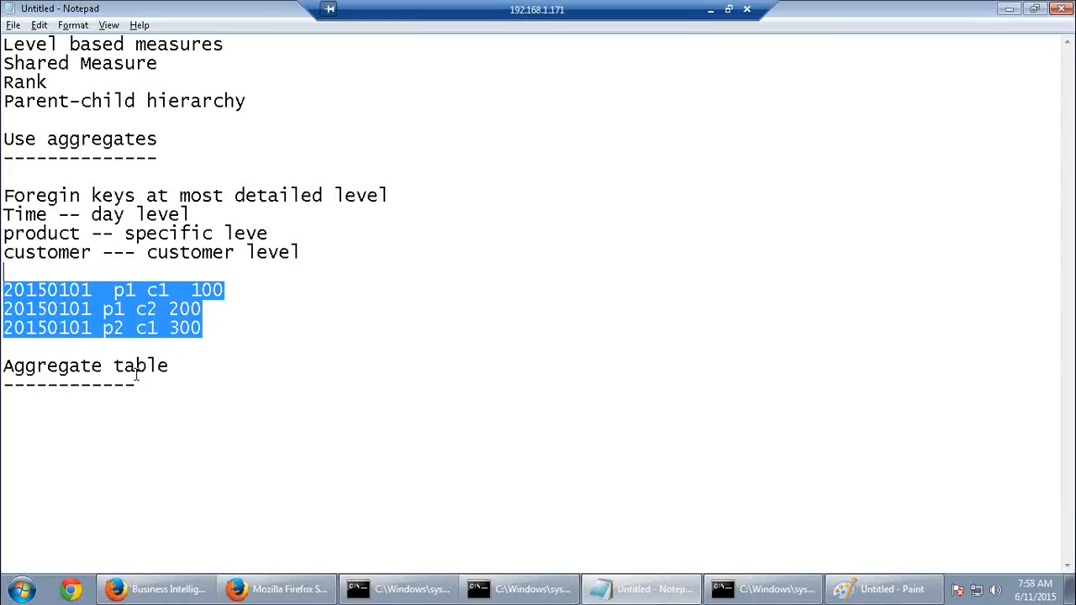
Start an aggregate row '2015 01 p1 c1' under the Aggregate table heading
left_click(33, 410)
left_click(174, 384)
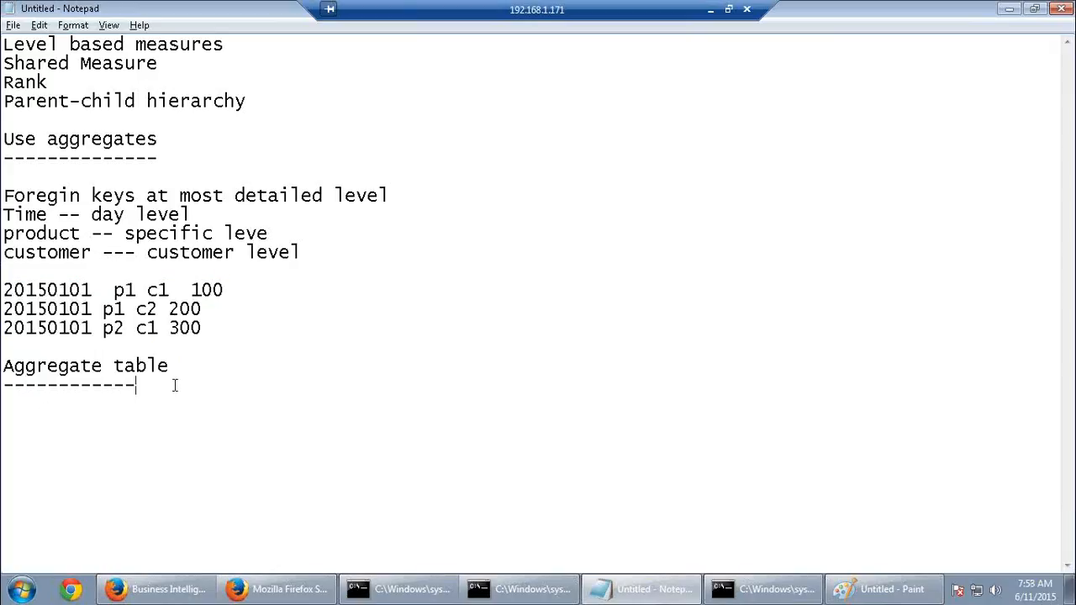
key("Return")
key("Return")
type("2015 01 p1 ")
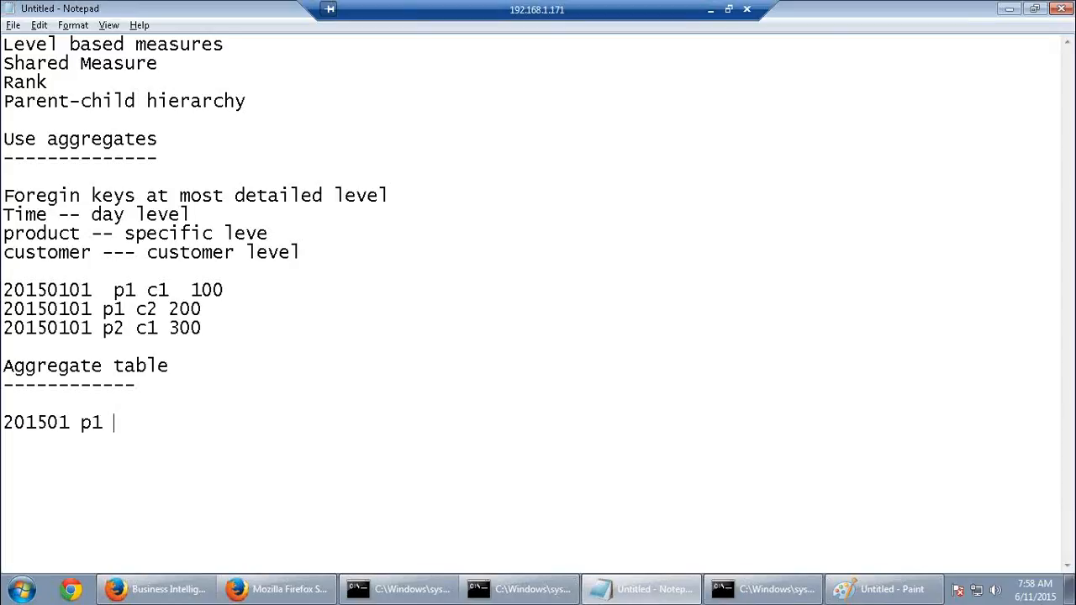
type("c1")
Change the third sample row from p2 to p1 so it reads p1 c1 300
left_click_drag(114, 290, 180, 290)
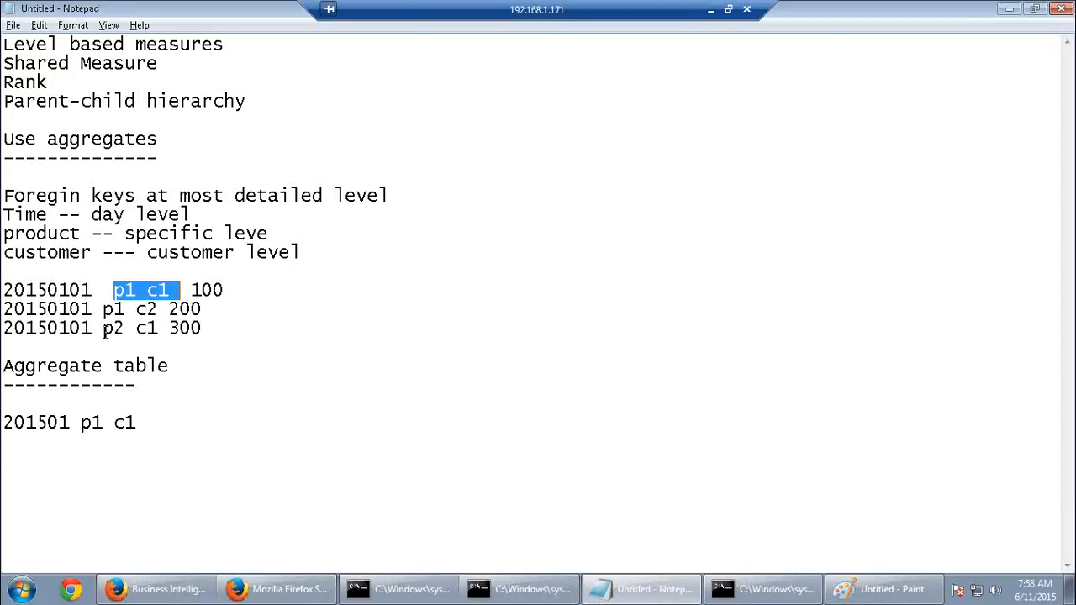
left_click(104, 423)
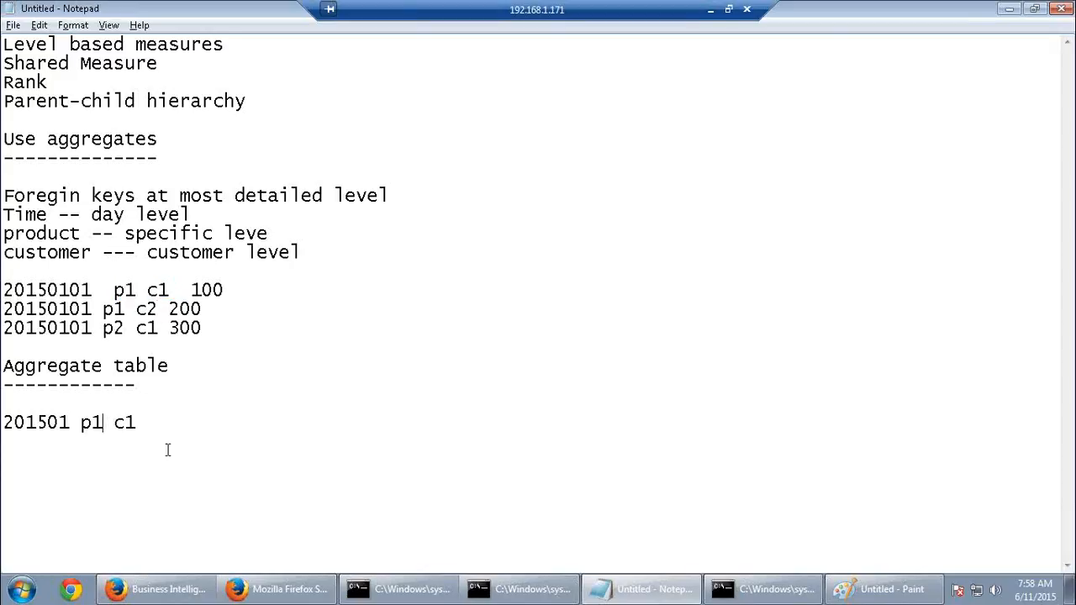
key("BackSpace")
left_click(123, 329)
key("BackSpace")
type("1")
left_click(211, 456)
key("Left")
key("Left")
key("Left")
key("Left")
type("1")
Complete the aggregate row with 400 and add '201501 p2 c2 200' below it
left_click(200, 425)
type("400")
key("Return")
type("201501 ")
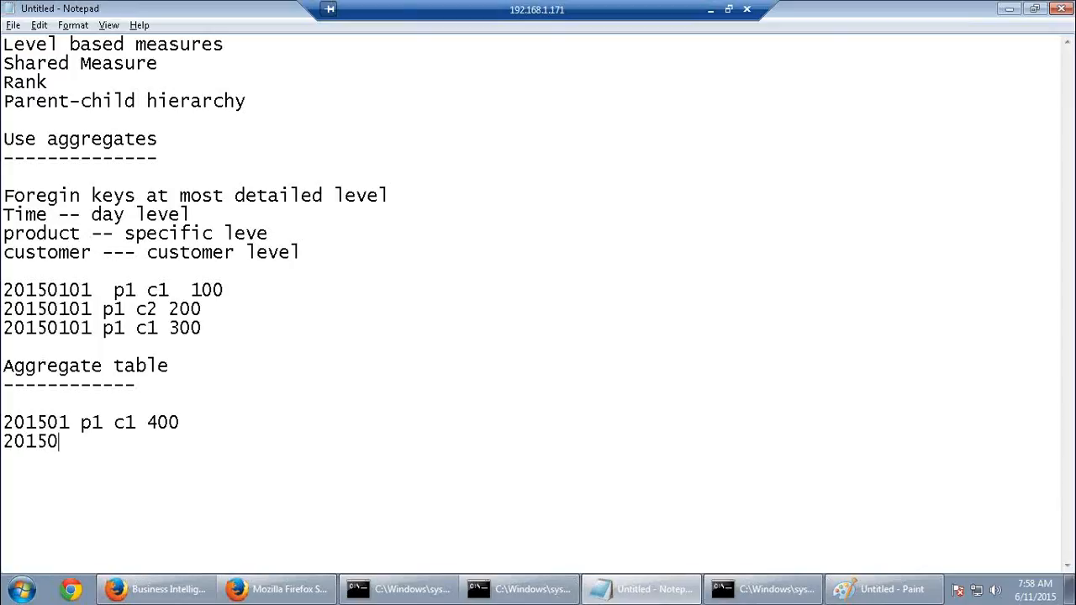
type("p2 c2 200")
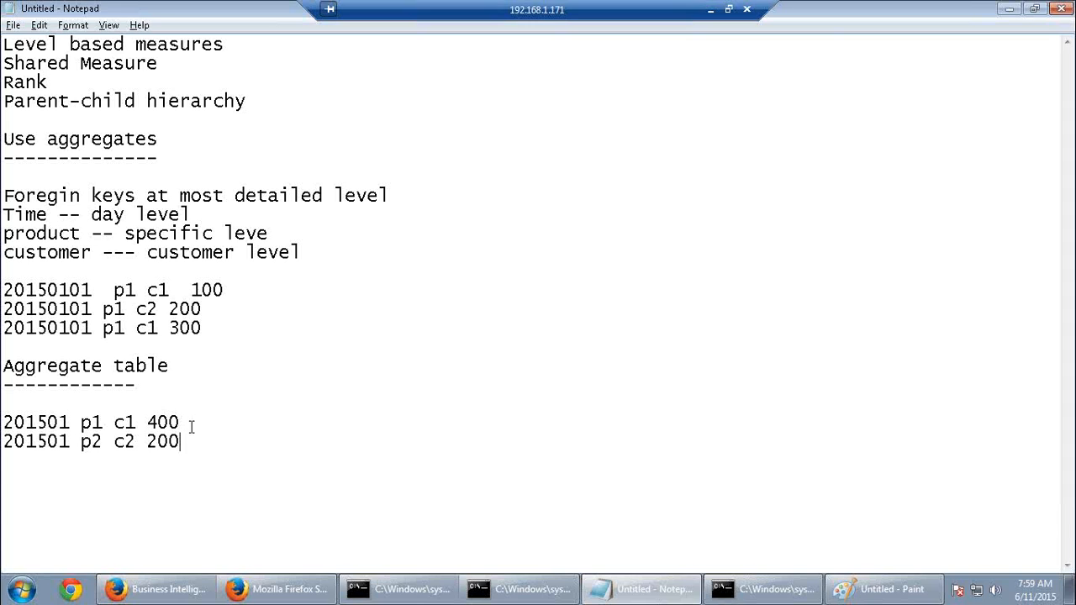
Highlight 201501, p1 c1 400 and the Aggregate table heading to explain the aggregate rows
left_click_drag(181, 423, 71, 423)
left_click(74, 424)
double_click(42, 423)
left_click(47, 441)
left_click_drag(70, 425, 5, 427)
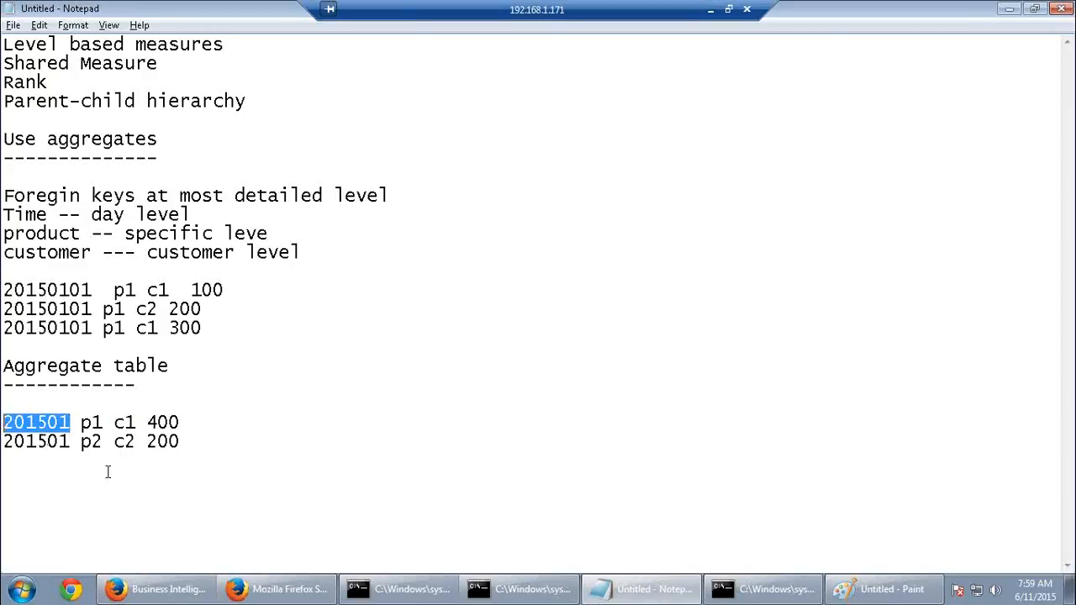
left_click(81, 417)
left_click_drag(82, 423, 181, 423)
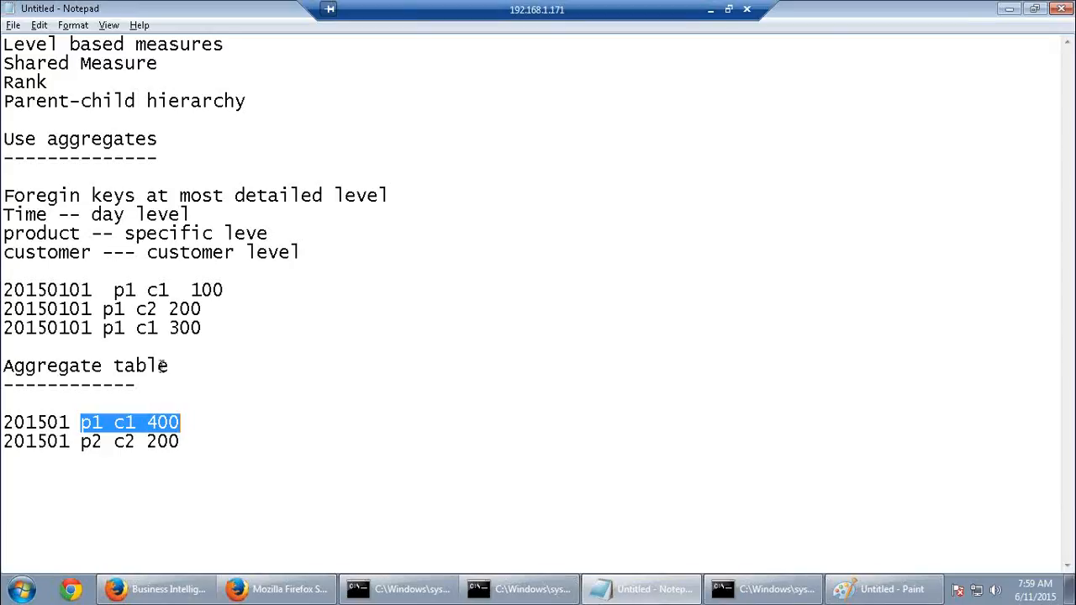
left_click_drag(171, 367, 3, 364)
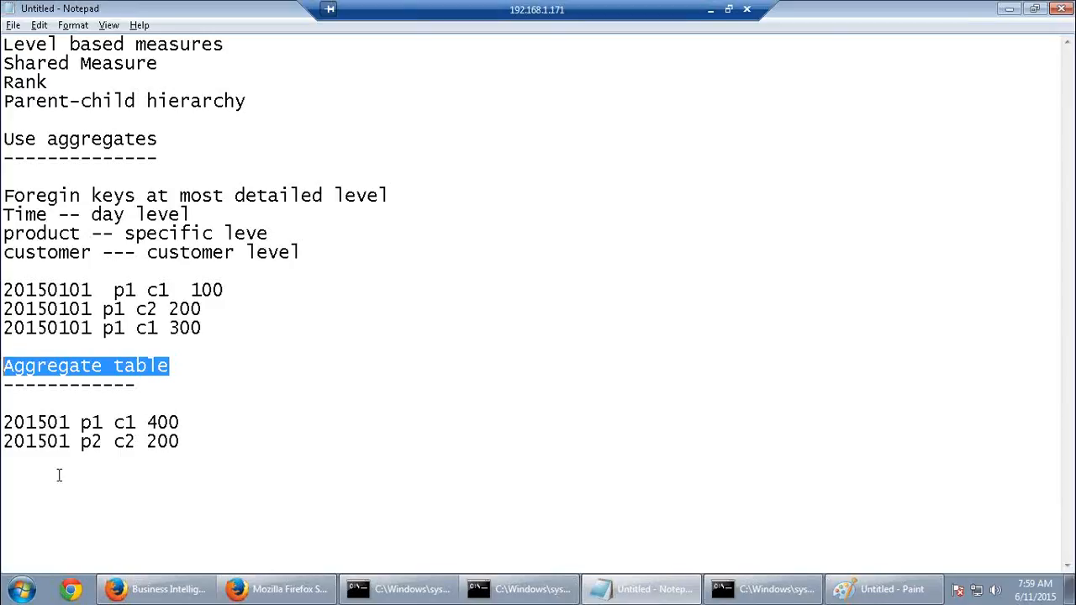
Add an 'aggregate persistence wizard' heading with dashes and begin a '201501 c1' line beneath
left_click(196, 440)
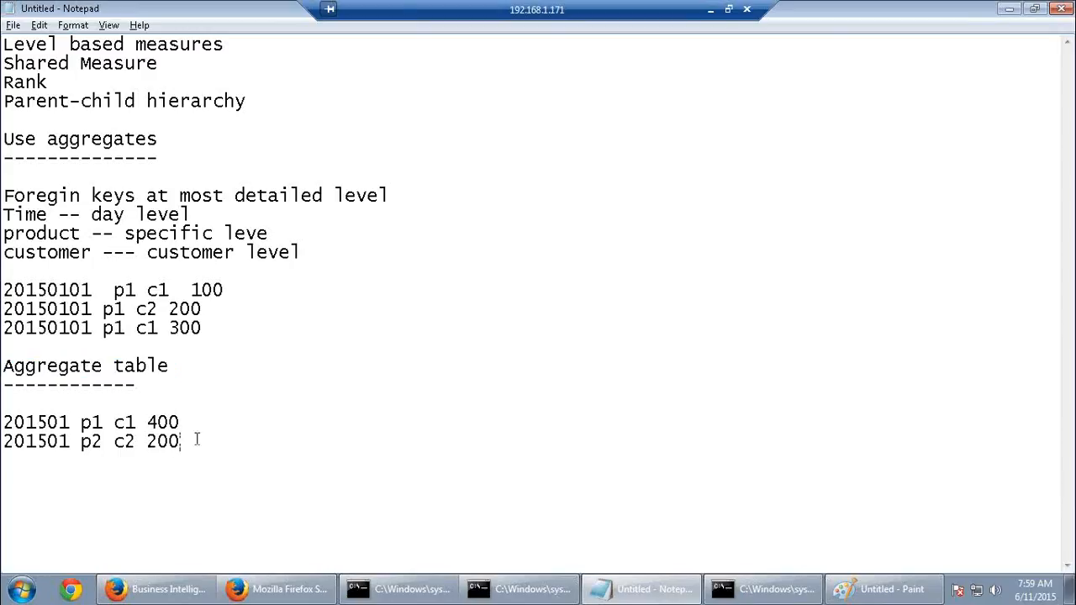
key("Return")
key("Return")
type("aggregate pe")
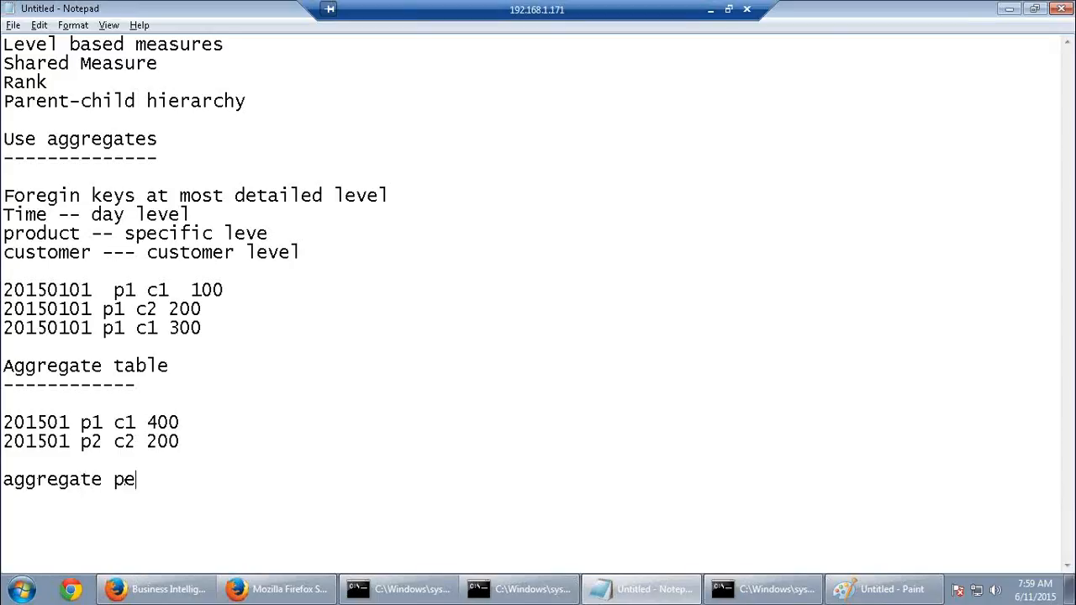
type("rsistenc")
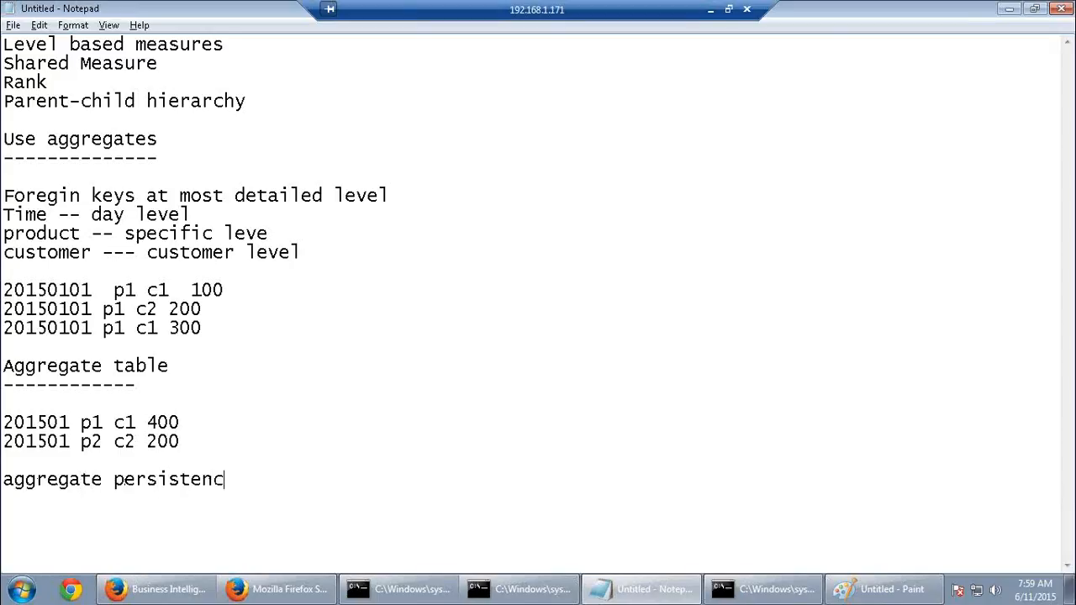
type("e wizard")
key("Return")
type("-")
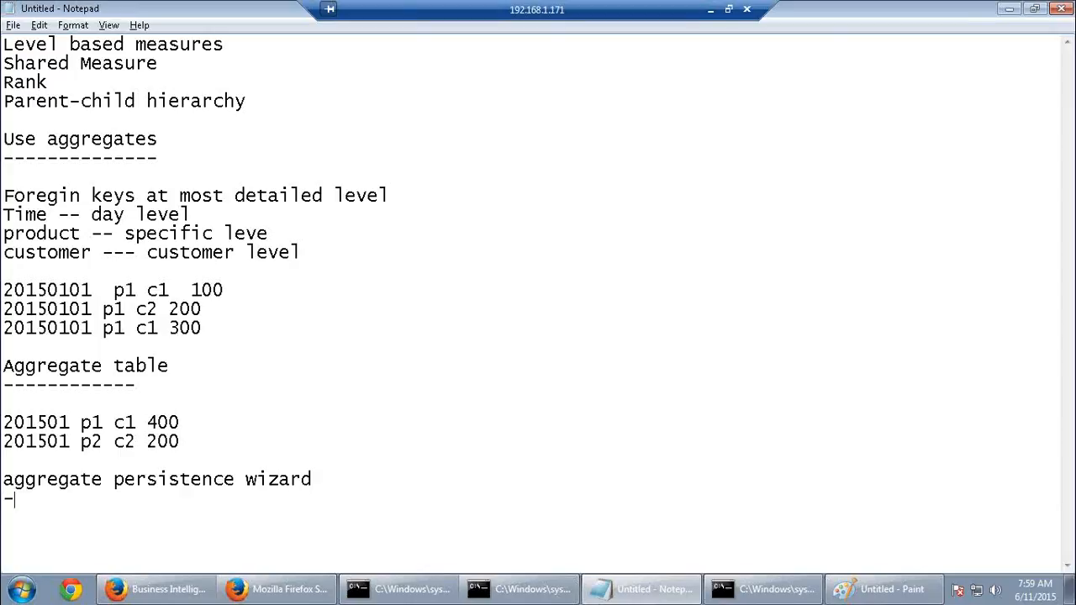
type("-------------------------")
key("Return")
key("Return")
type("201501")
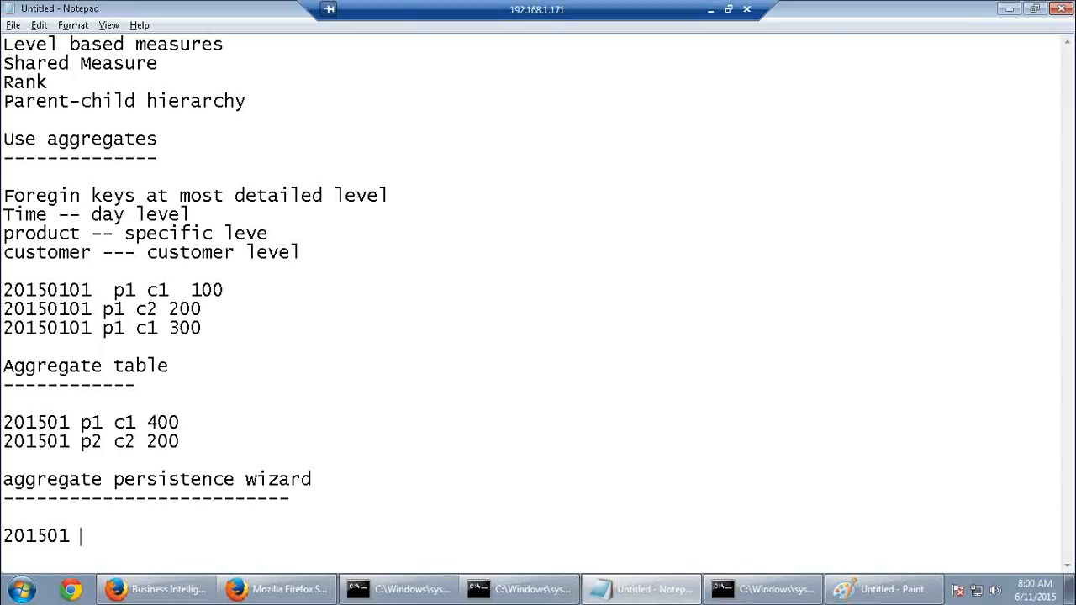
type(" c1")
Insert the detail row '20150101 p4 c1 500' after the existing sample rows
left_click(203, 328)
key("Return")
type("2015")
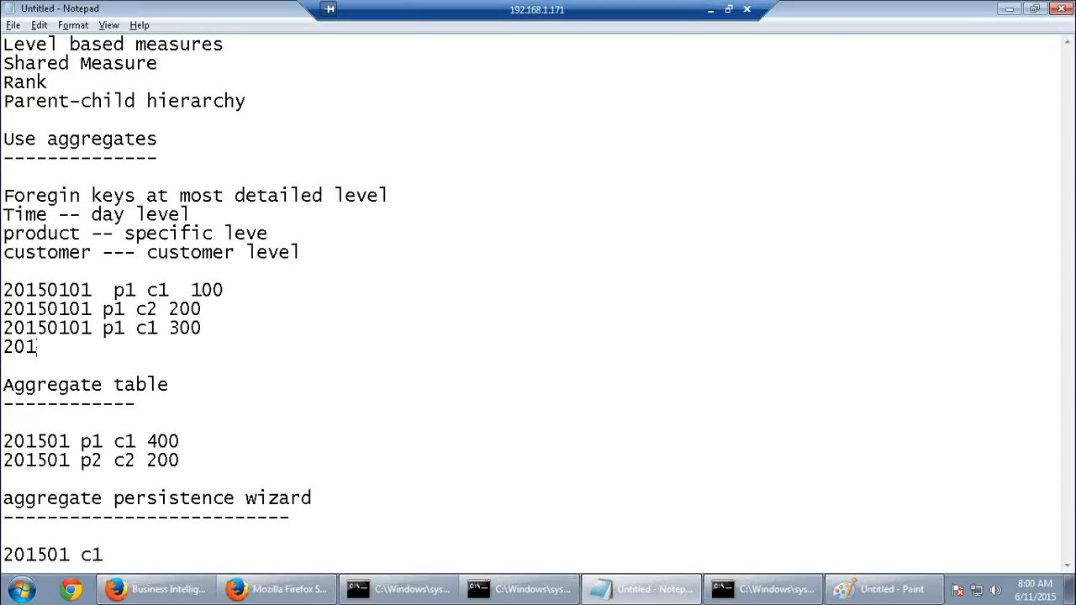
type("0101 p4 c1")
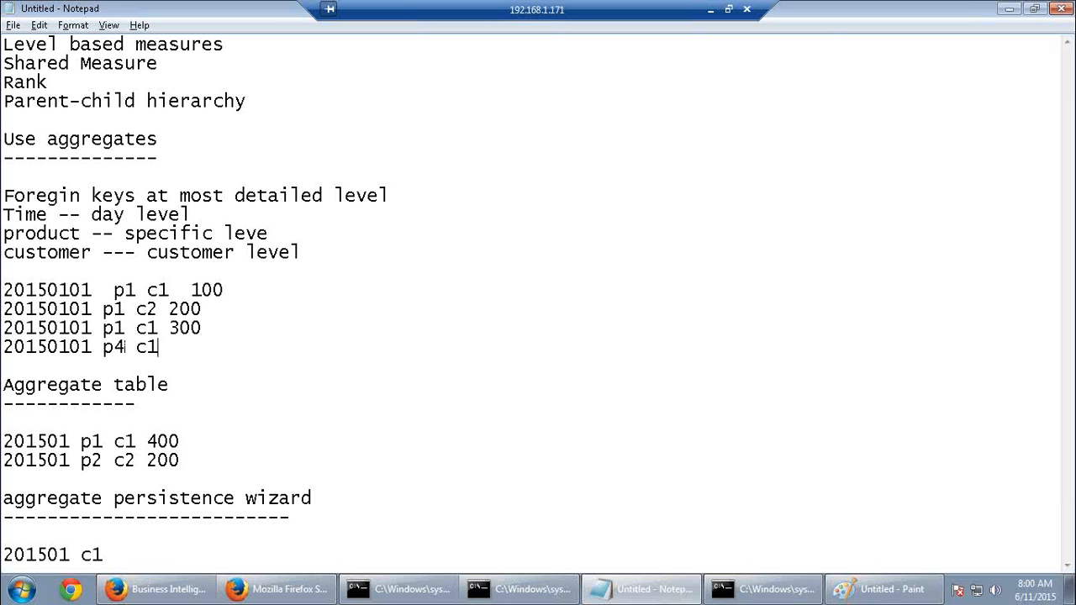
type(" 500")
Compare the 100 and 300 amounts, then complete the wizard row as '201501 c1 900'
left_click(149, 550)
scroll(148, 550, "down", 2)
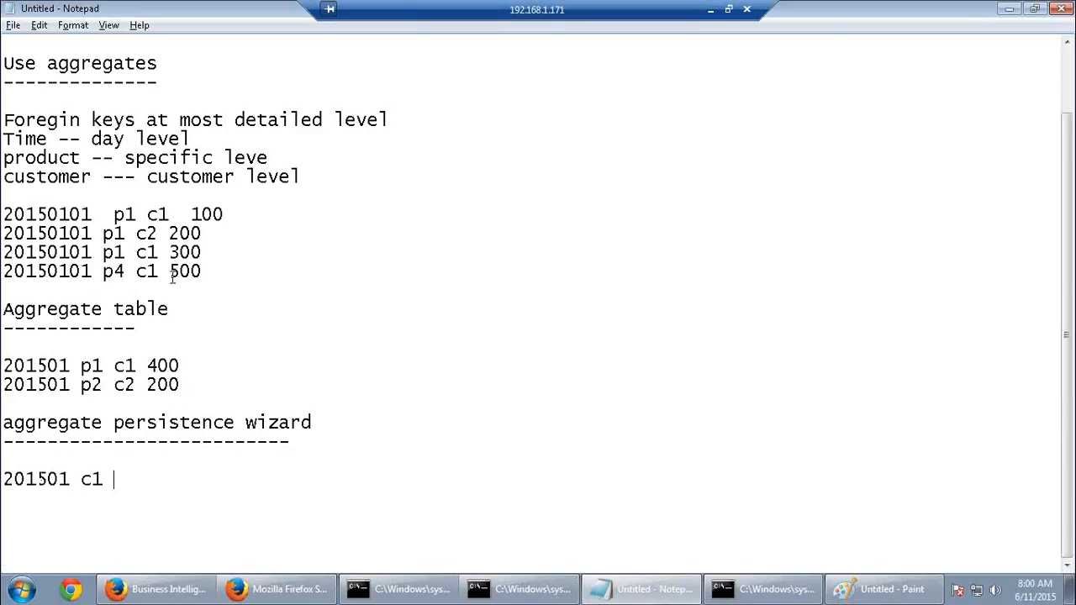
left_click_drag(190, 214, 224, 216)
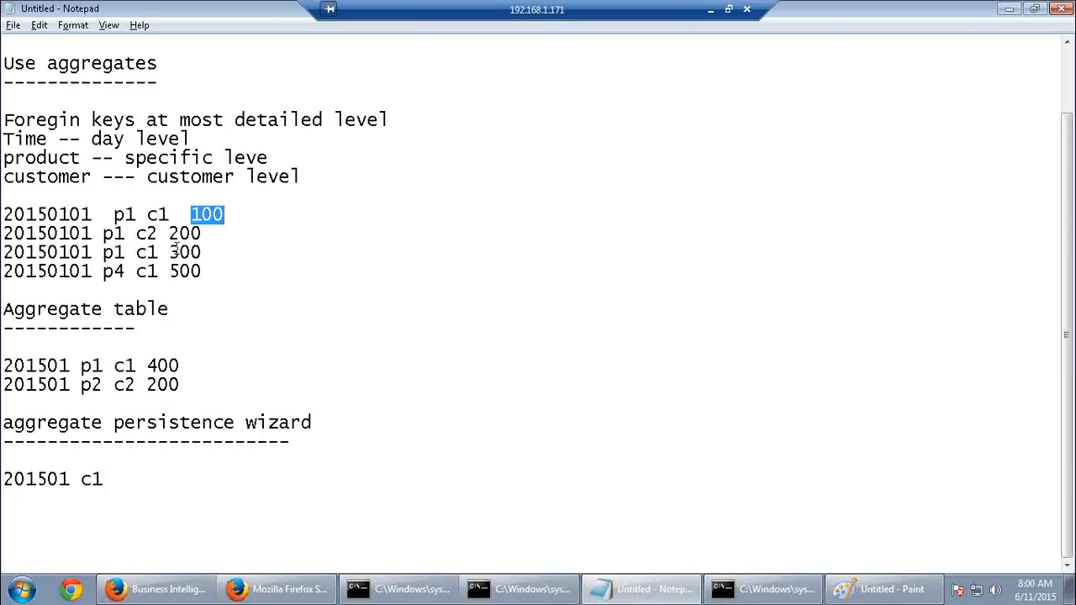
left_click_drag(170, 252, 206, 253)
left_click(158, 480)
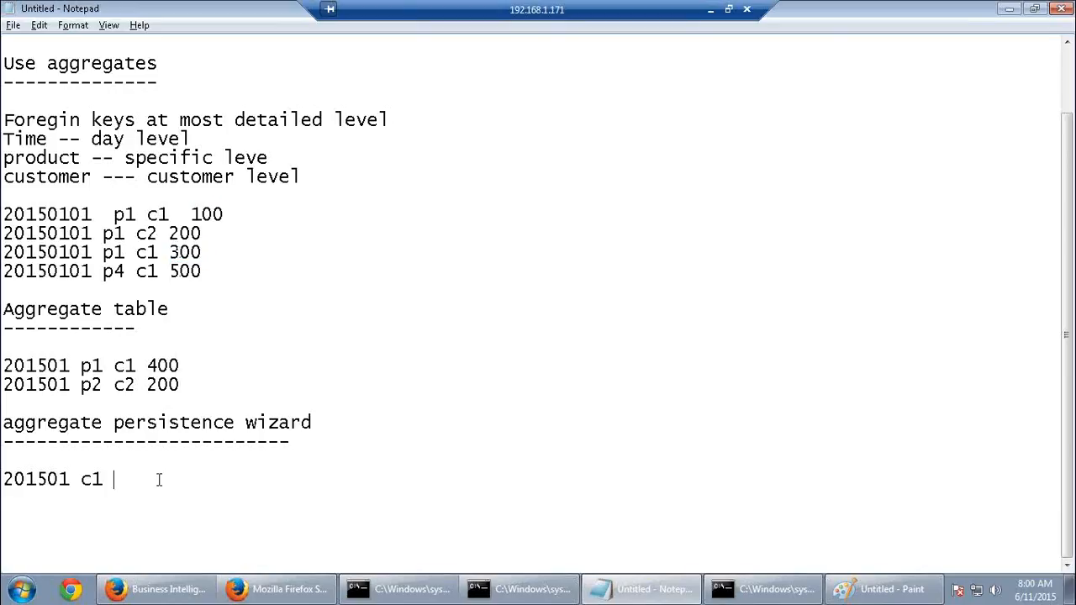
type("900")
Add the wizard row '201501 c2 200', based on the p1 c2 amount
key("Return")
type("201")
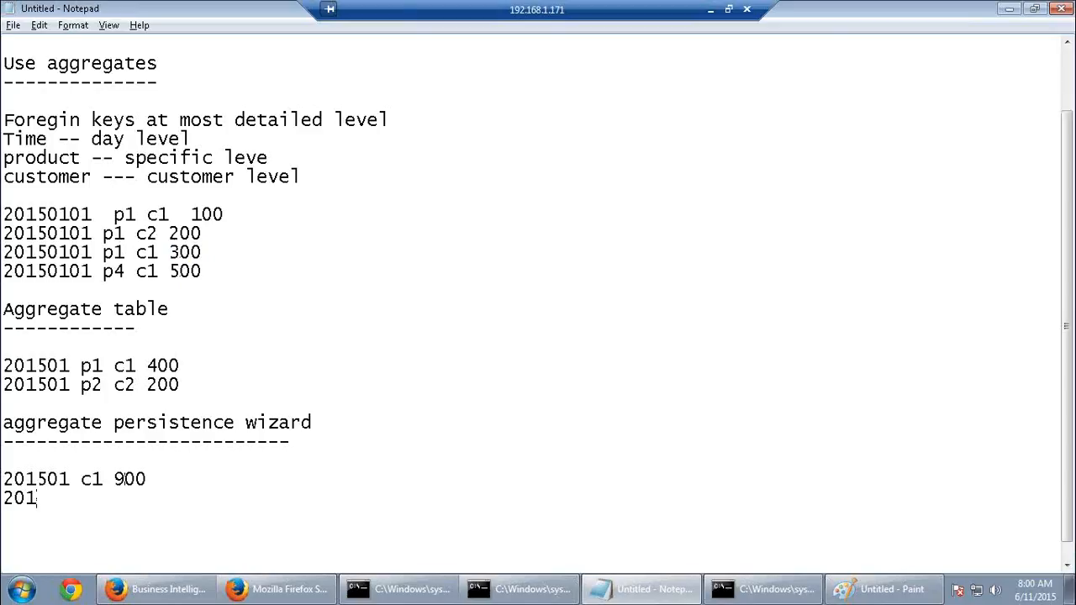
type("501 c2")
left_click_drag(169, 233, 206, 235)
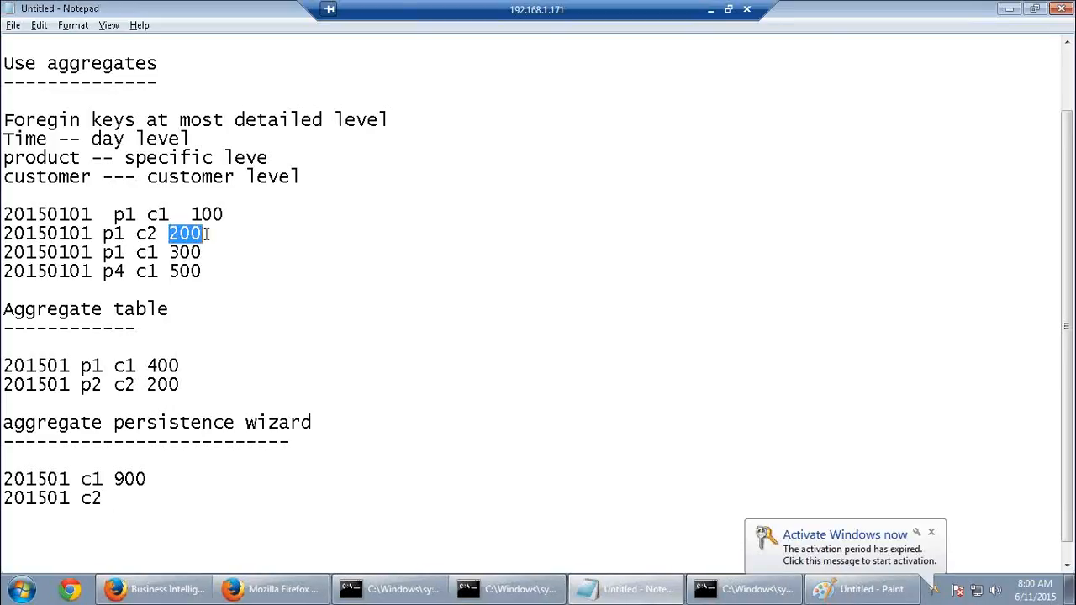
left_click(140, 500)
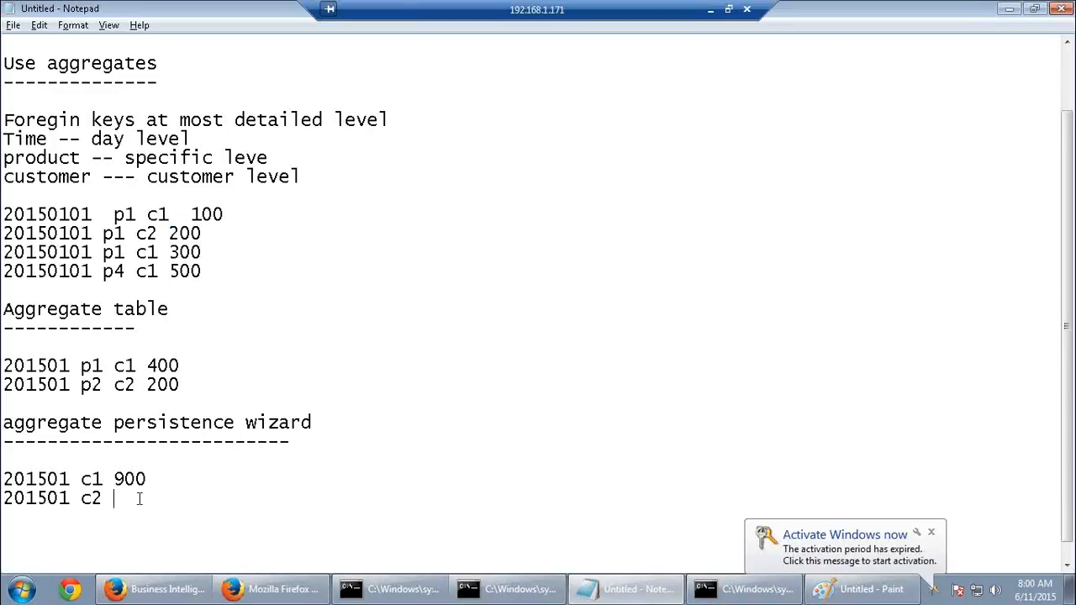
type("200")
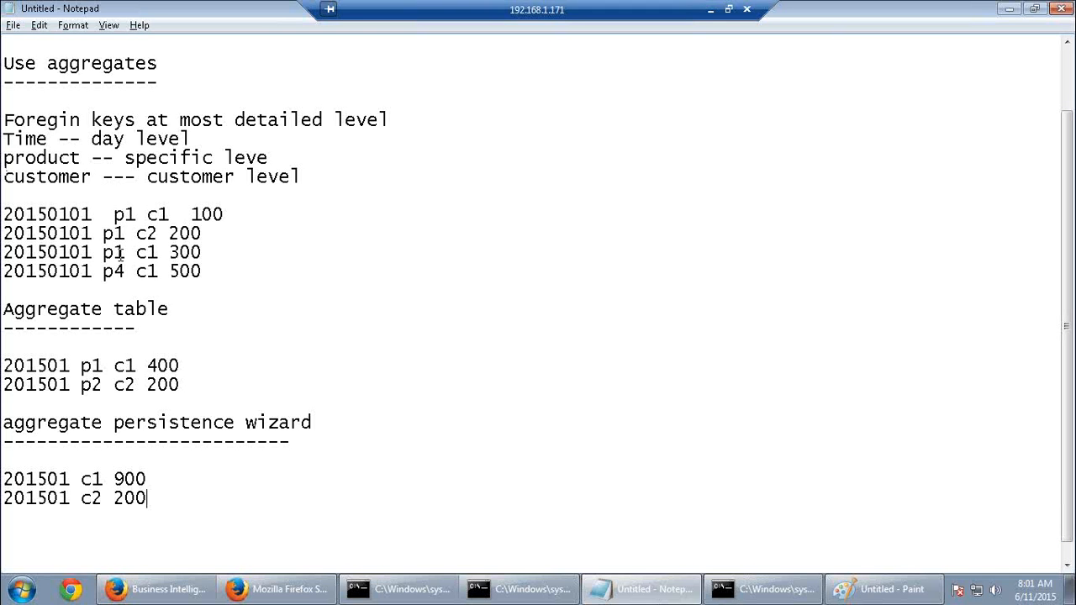
left_click_drag(120, 252, 103, 234)
left_click_drag(211, 280, 4, 210)
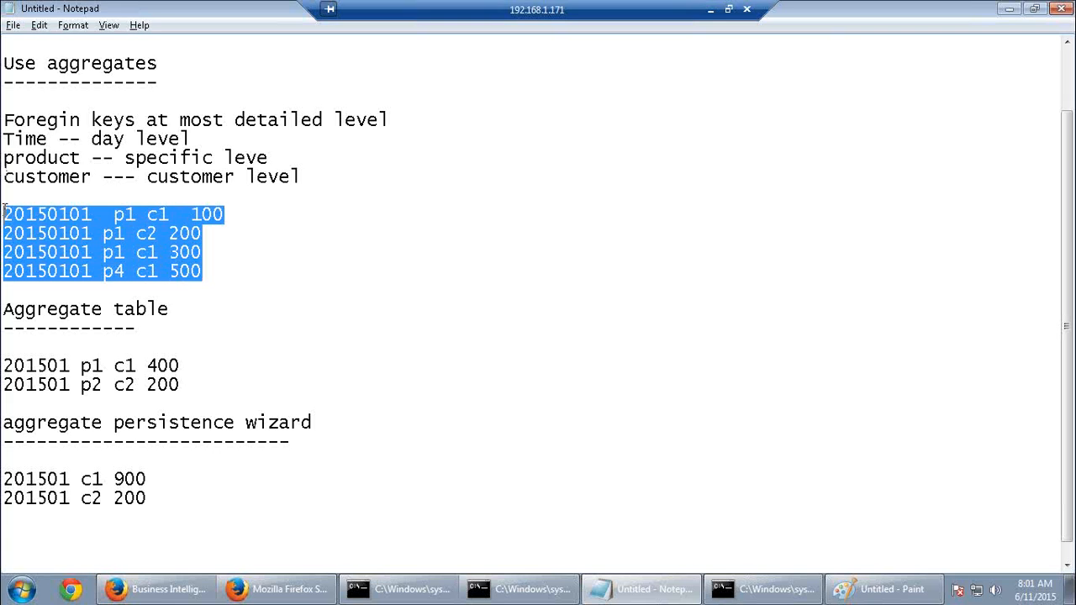
left_click_drag(151, 498, 4, 483)
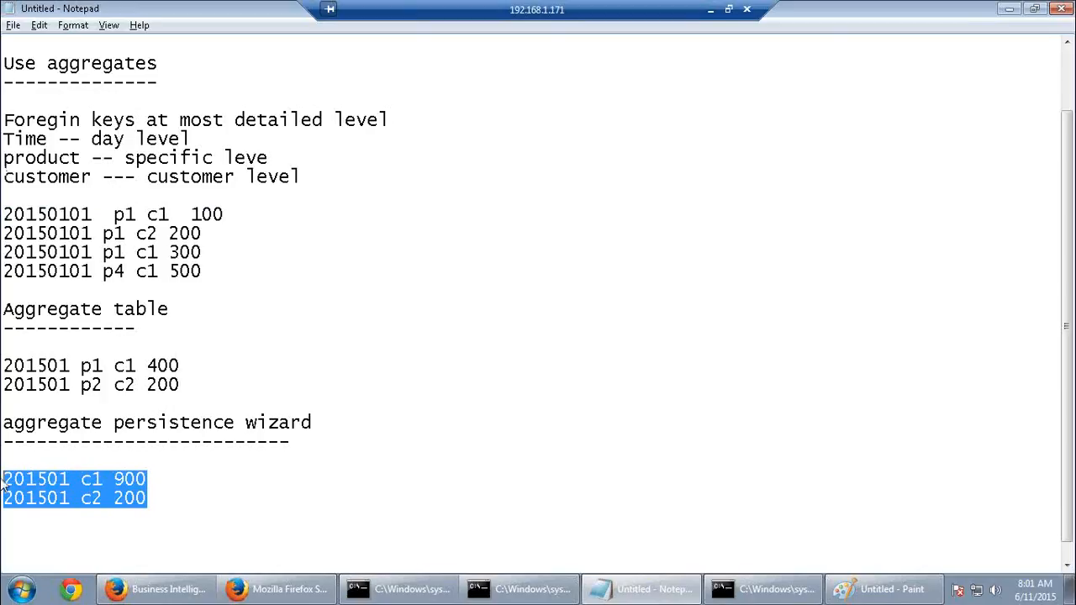
left_click(211, 499)
left_click_drag(105, 499, 5, 484)
Launch BI Administration from the Start menu, maximize it, then return to Notepad
left_click(21, 588)
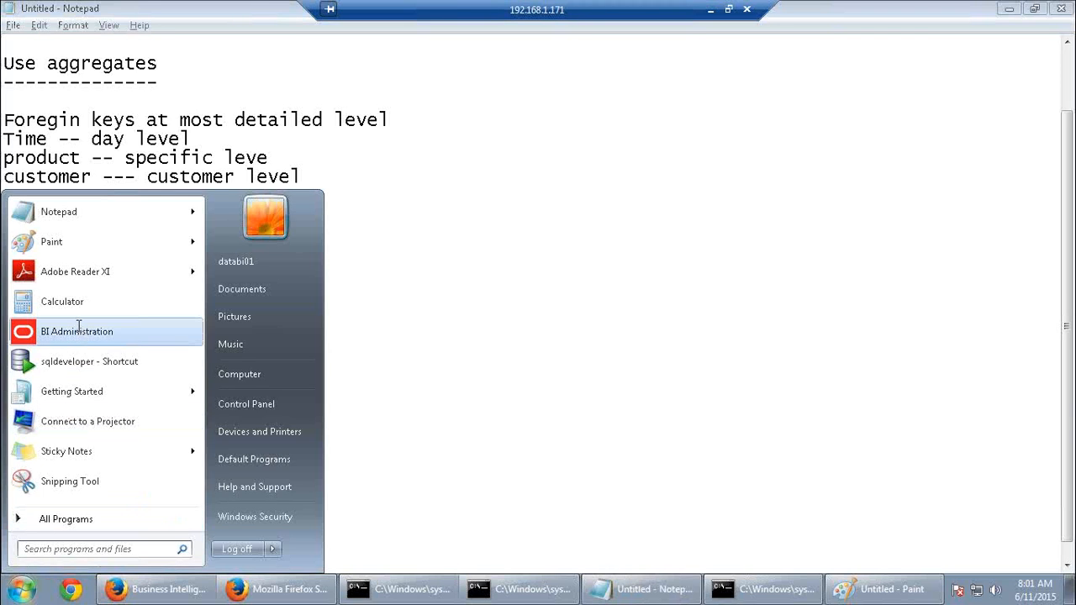
left_click(78, 331)
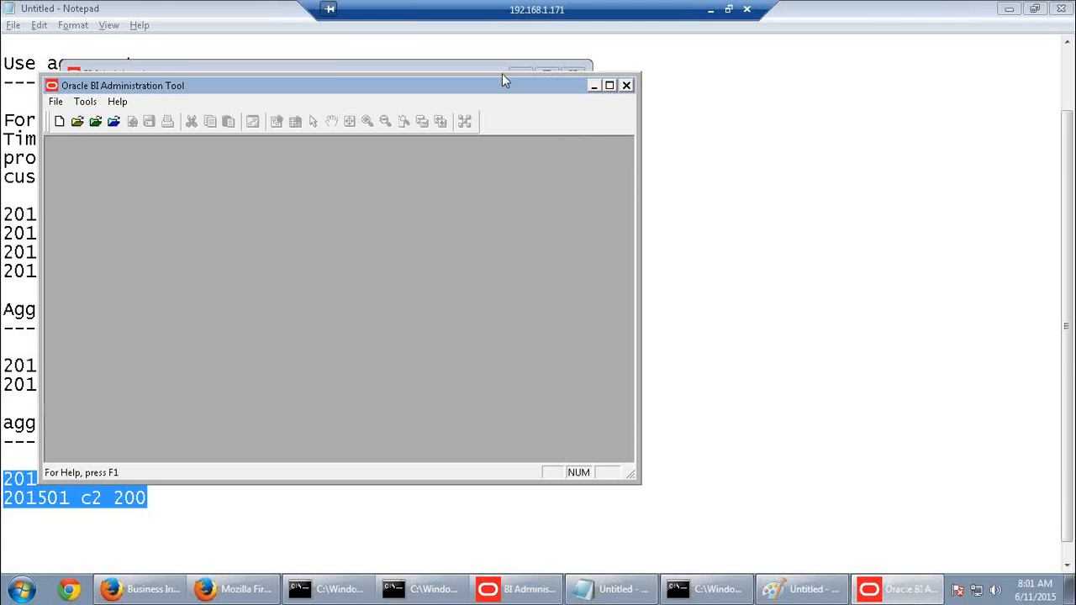
double_click(503, 81)
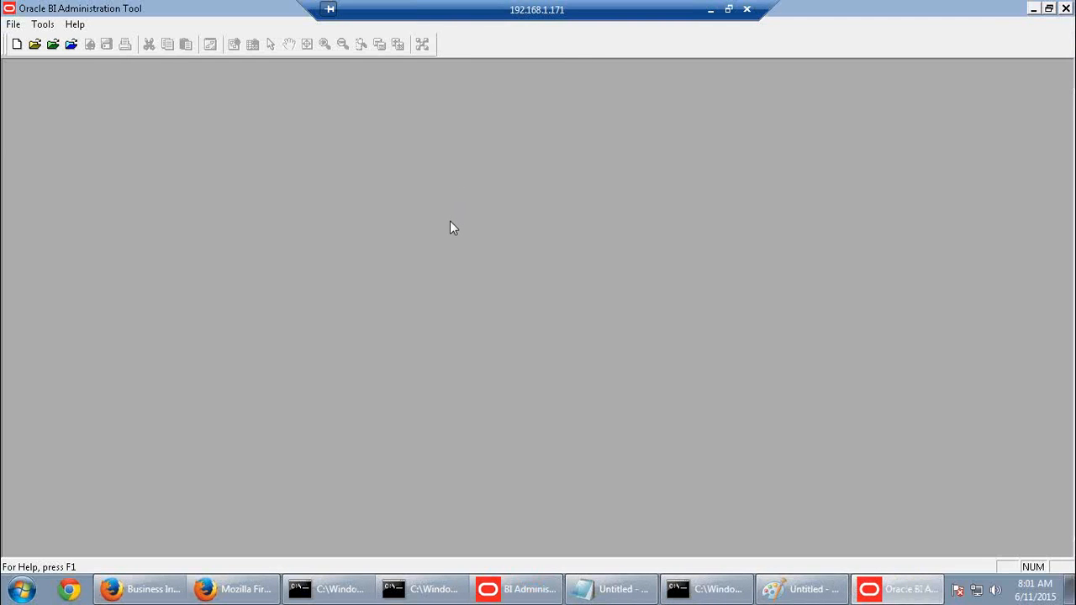
left_click(609, 588)
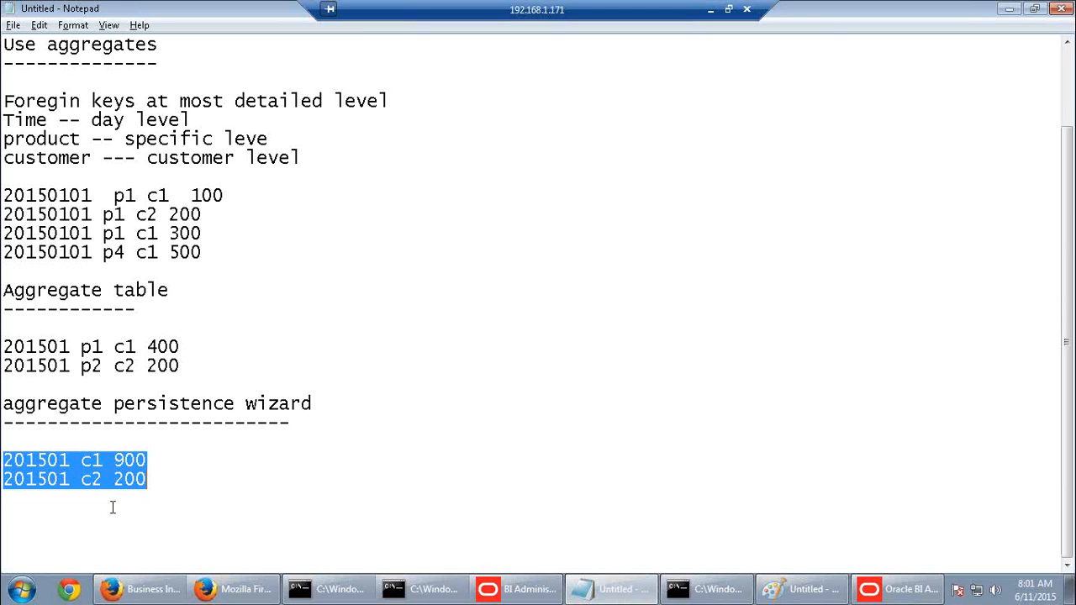
Note the table name 'Fact_D1_Orders2' below the wizard rows, then switch to the Administration Tool
left_click(172, 481)
key("Return")
key("Return")
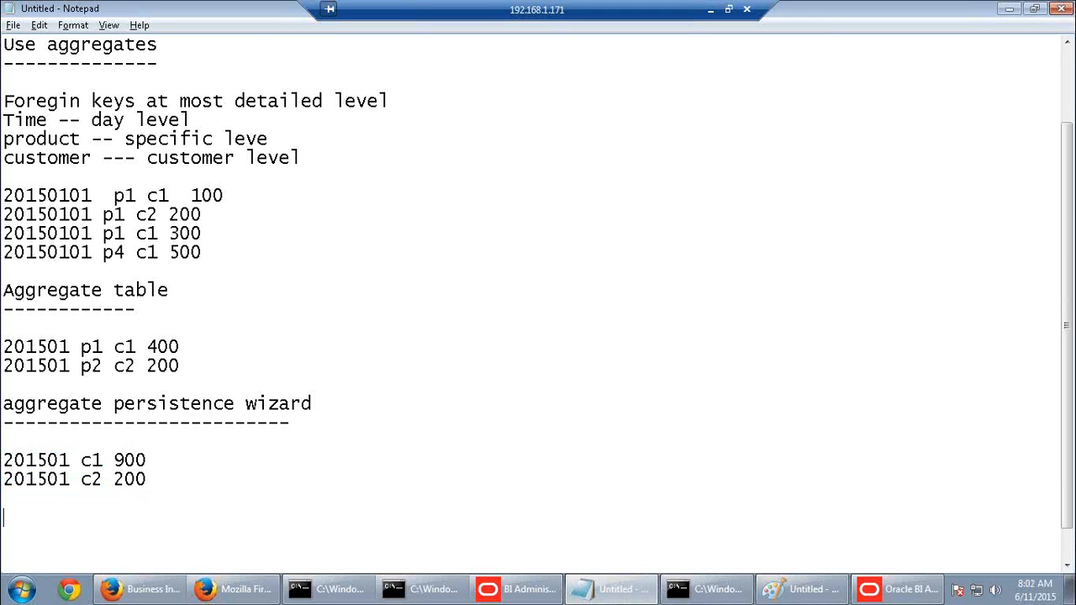
type("Fact_D1_")
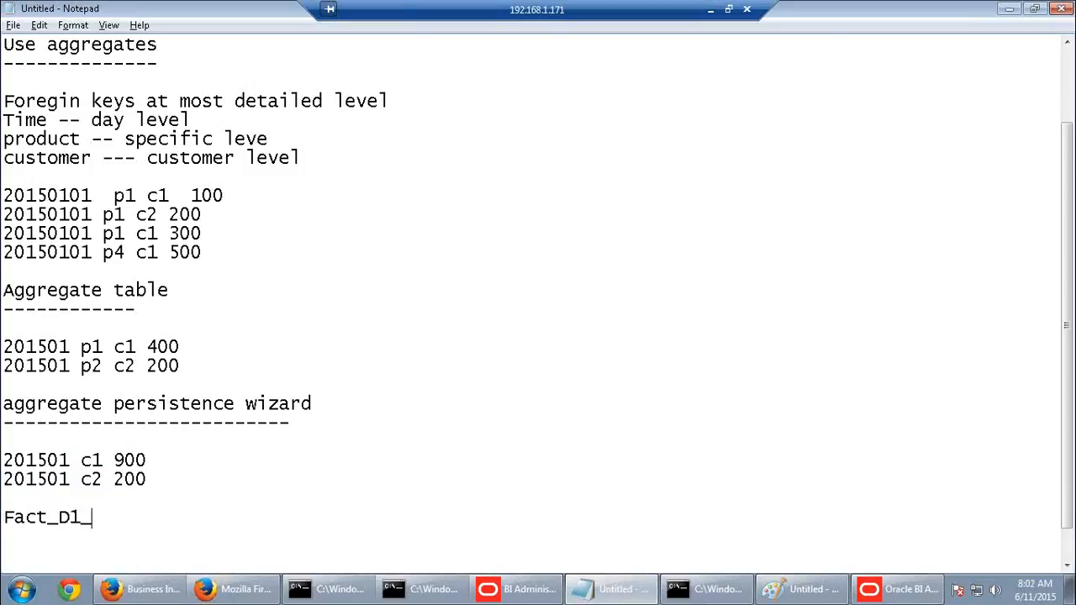
type("Orders2")
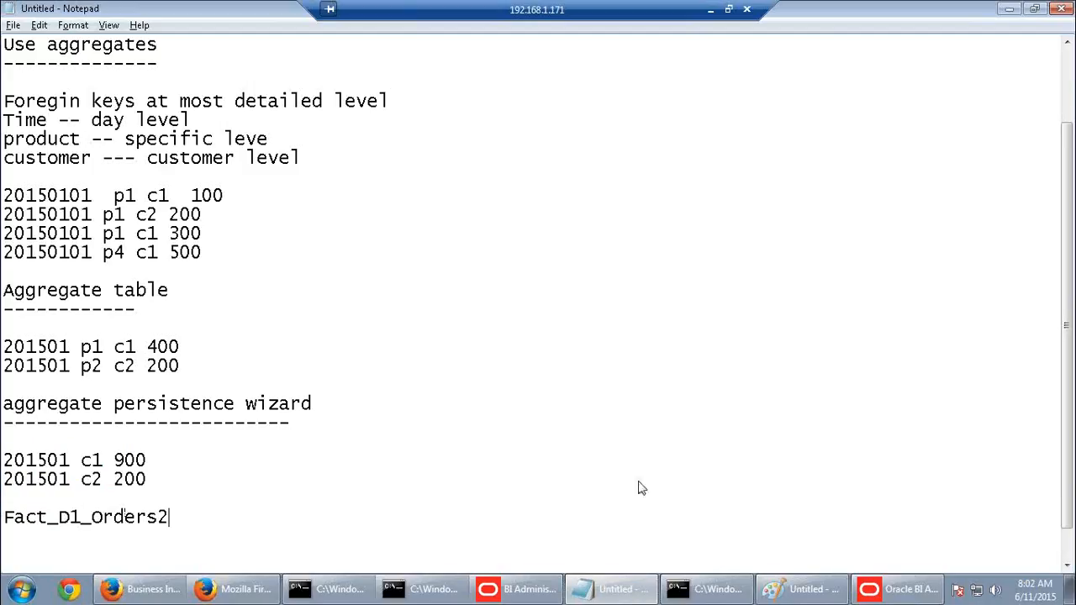
left_click(897, 589)
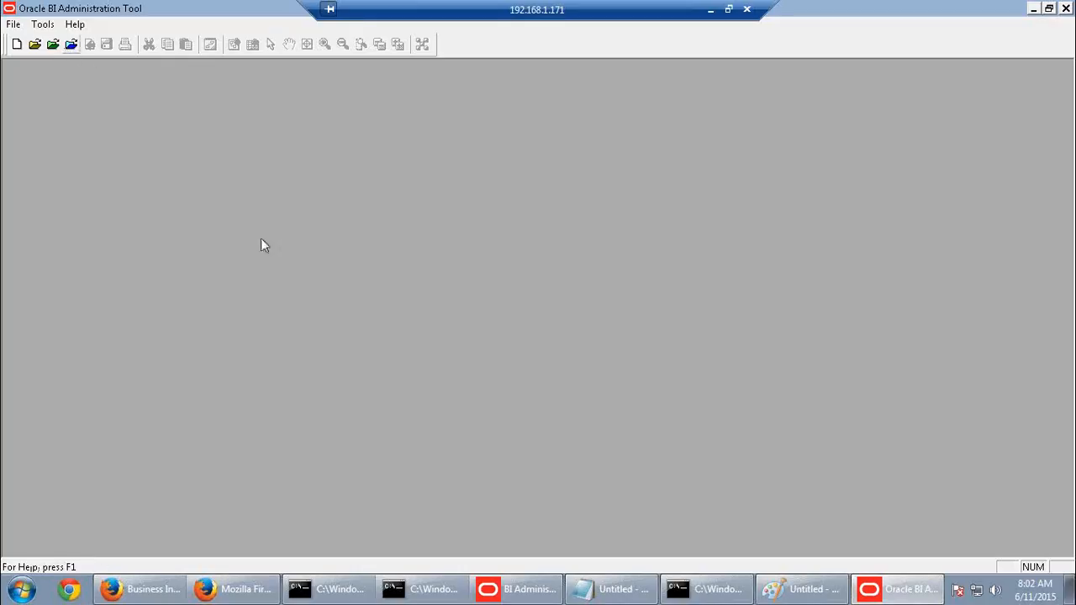
Enter the user credentials and open the repository online
type("Ad")
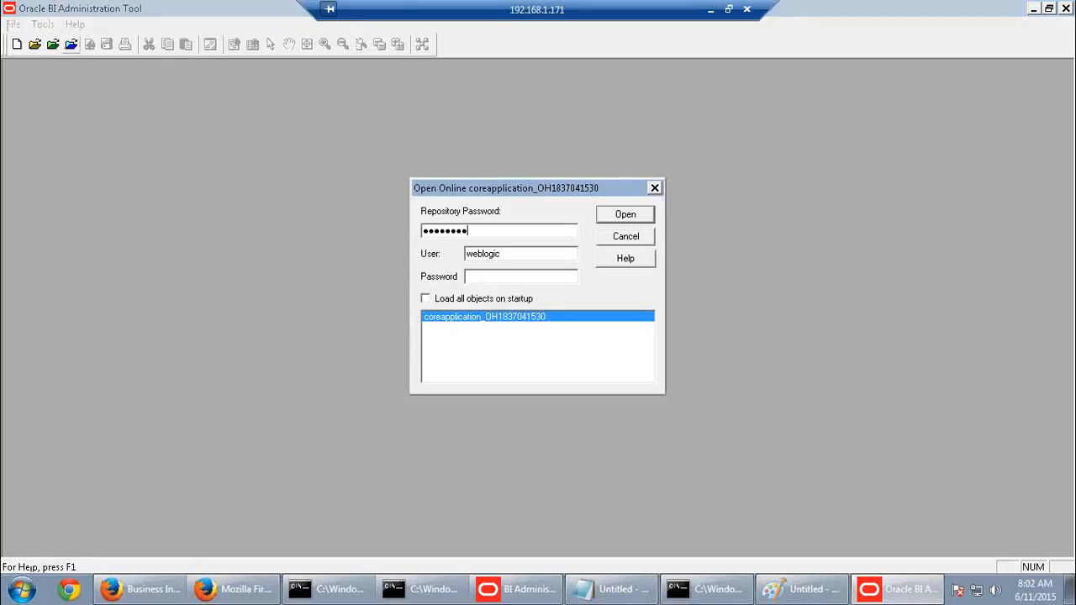
key("Tab")
key("Tab")
left_click(628, 219)
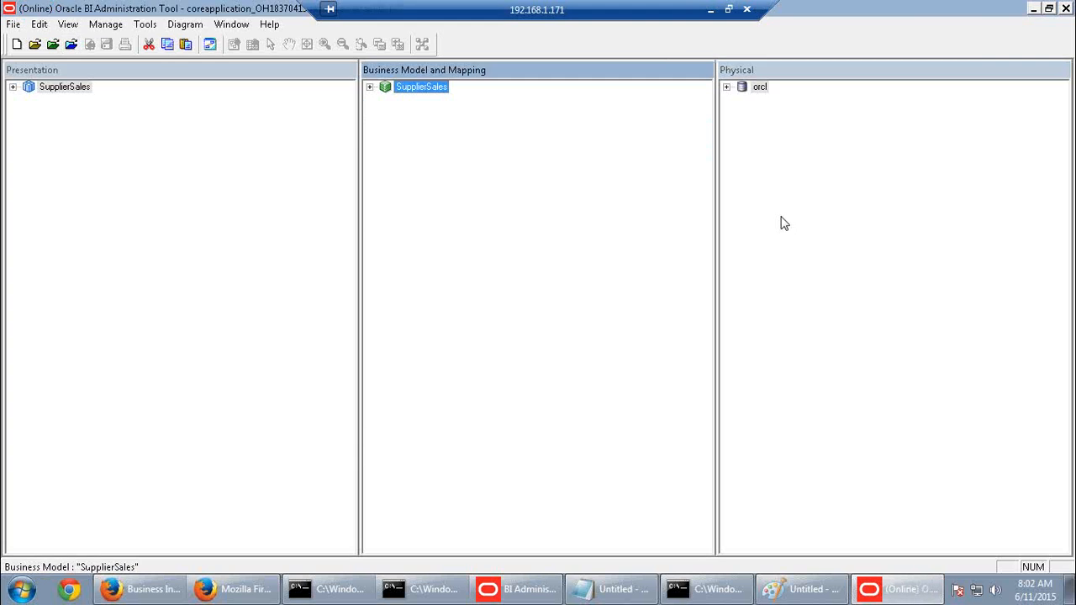
Under orcl > SUPPLIER2, check out Fact_D1_ORDERS2 and its listed tables for editing
left_click(726, 88)
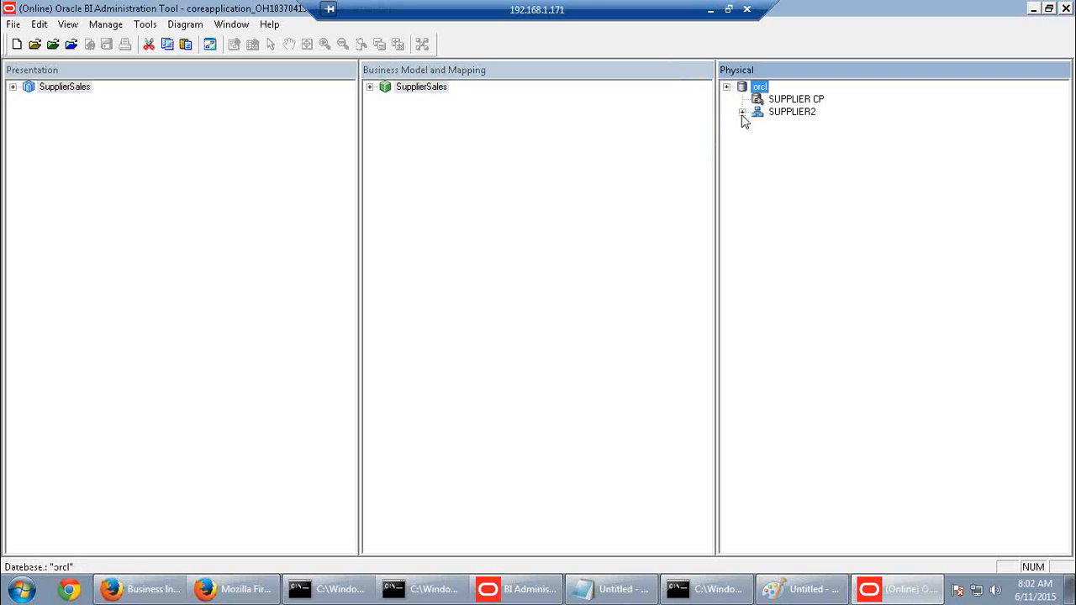
left_click(742, 112)
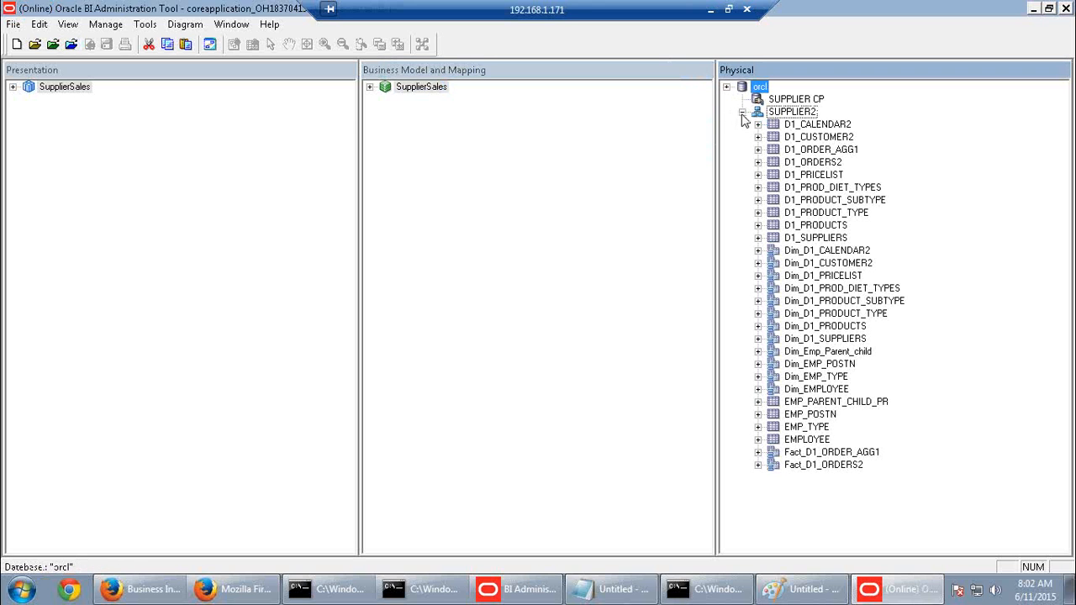
left_click(841, 473)
right_click(844, 473)
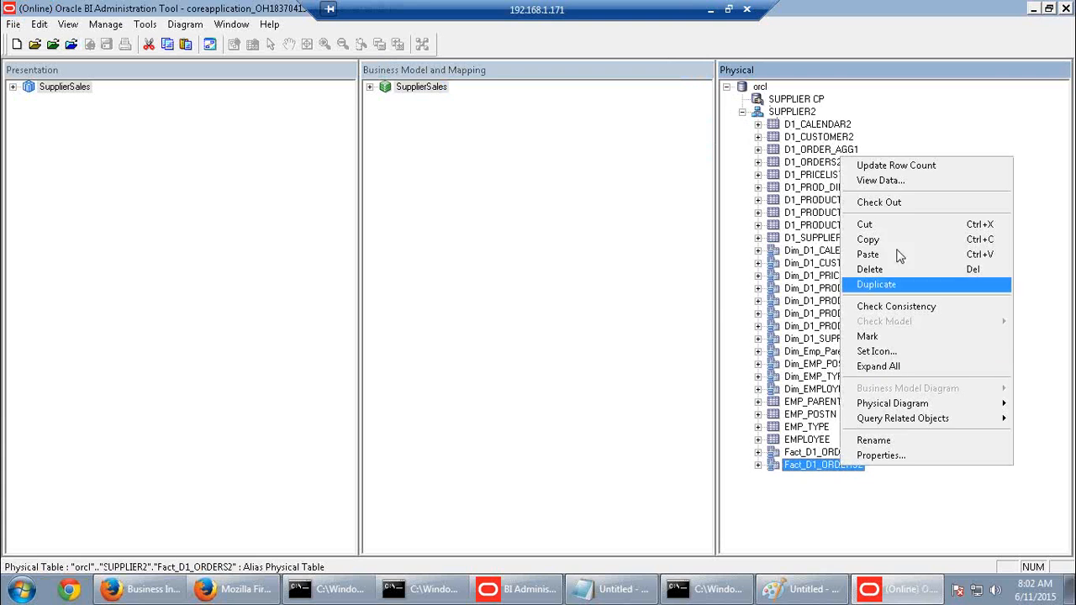
left_click(903, 172)
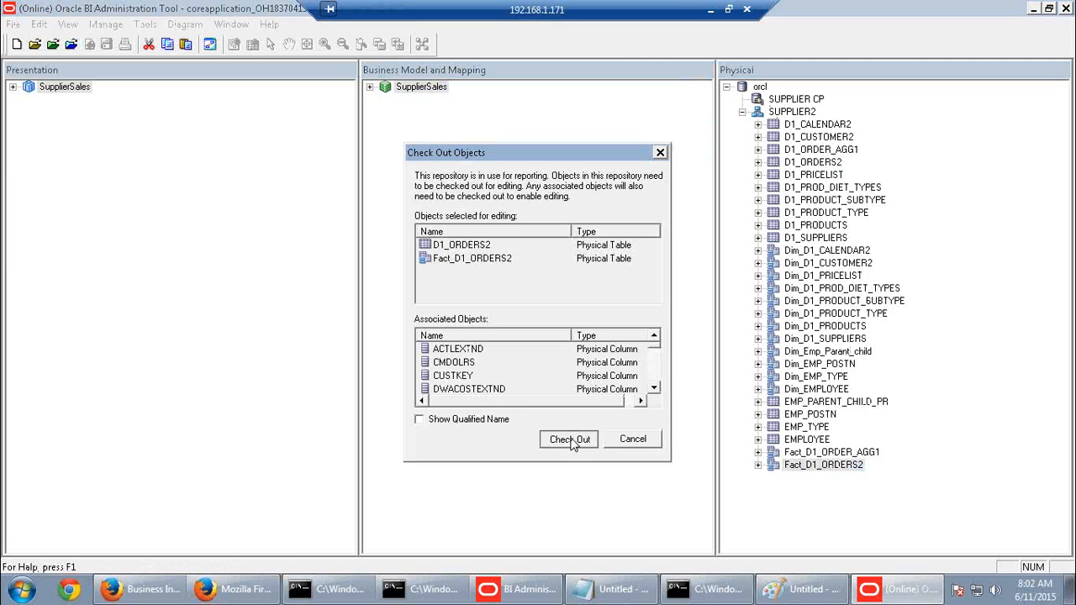
left_click(569, 439)
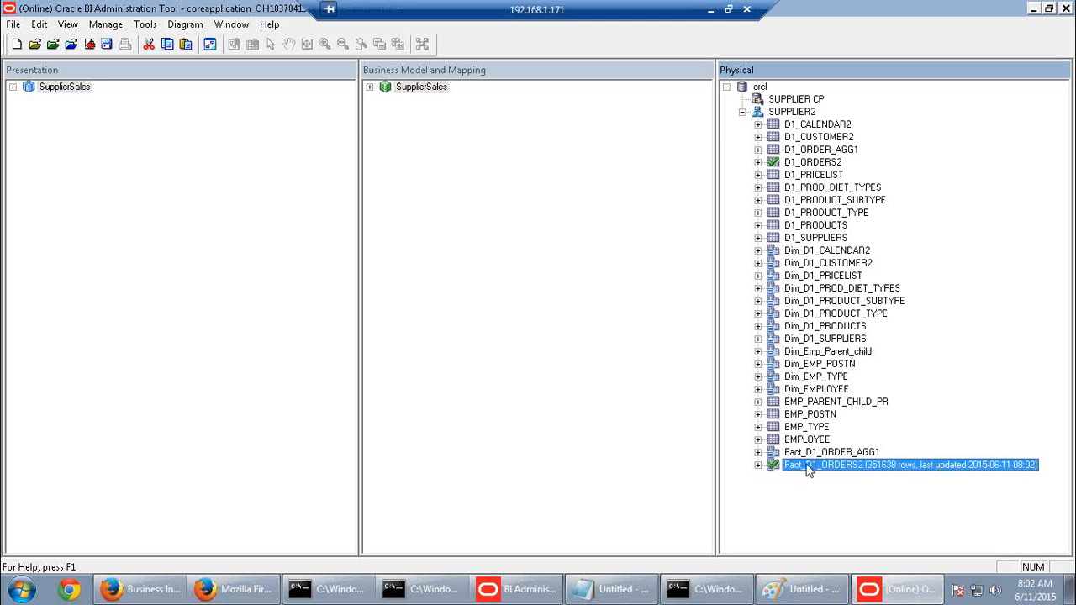
Expand Fact_D1_ORDERS2 and select its CUSTKEY, PERIODKEY and PRODKEY columns
left_click(759, 465)
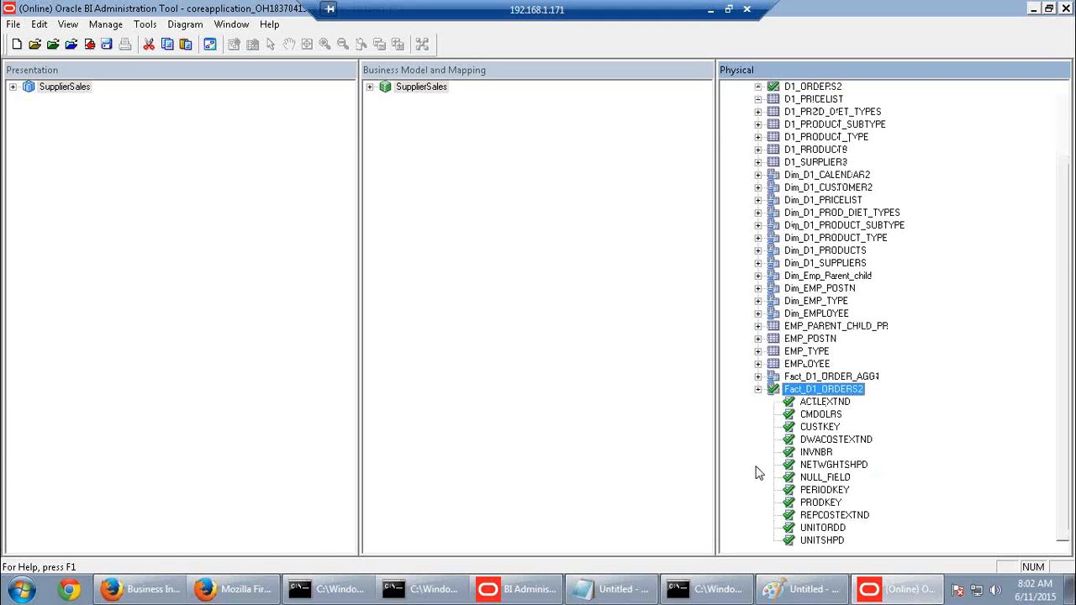
left_click(874, 428)
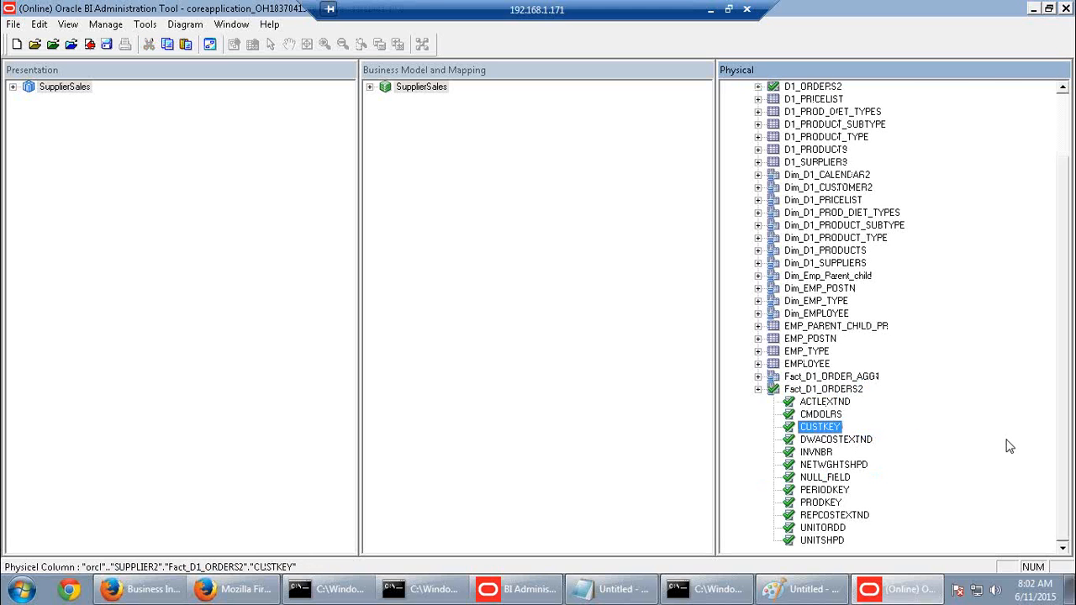
left_click(1009, 490)
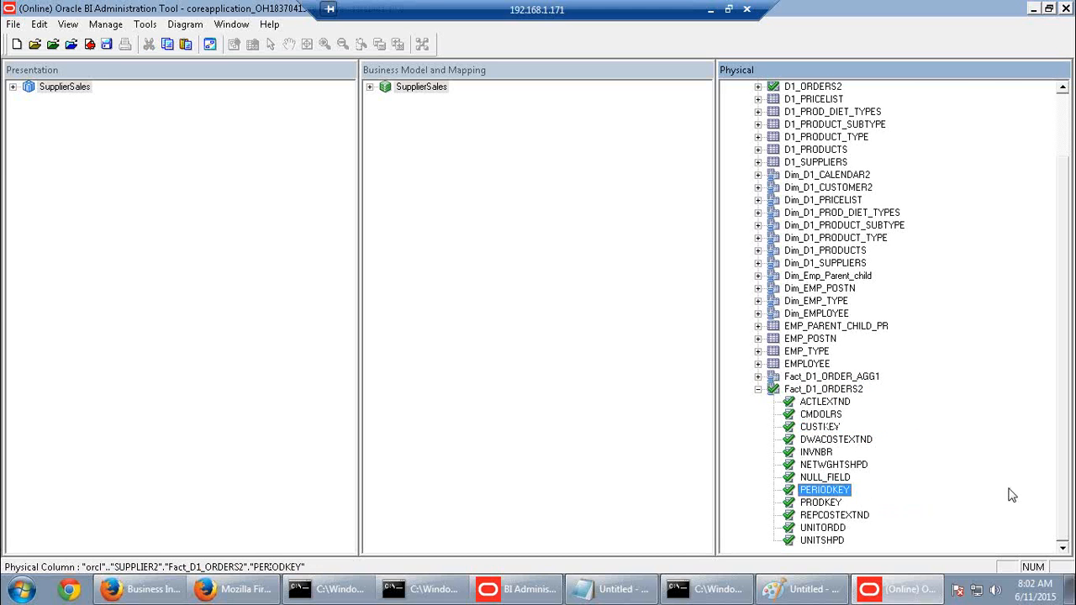
left_click(845, 505)
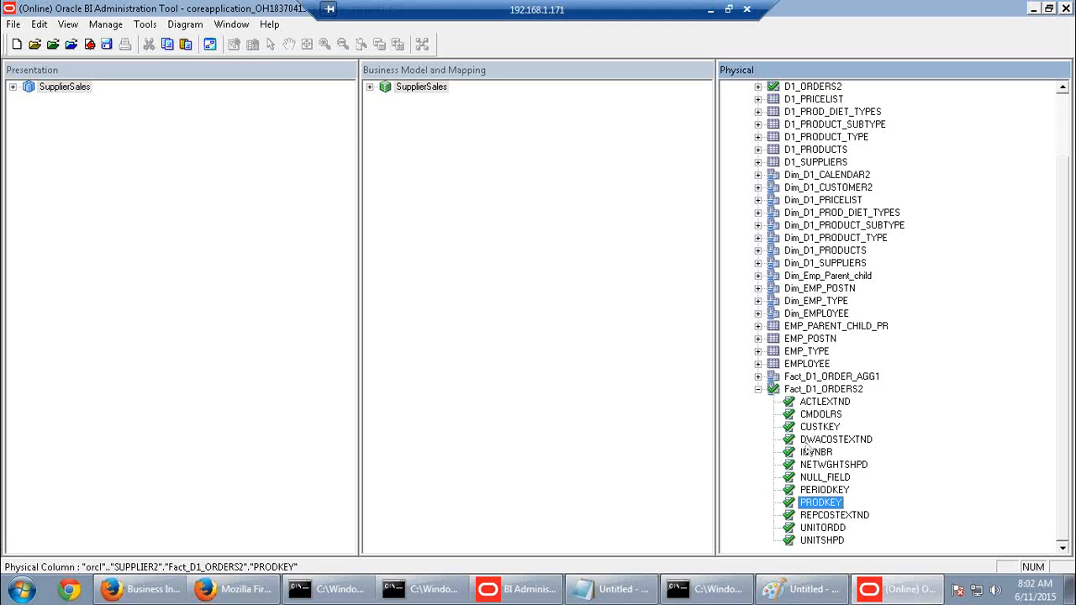
right_click(819, 427)
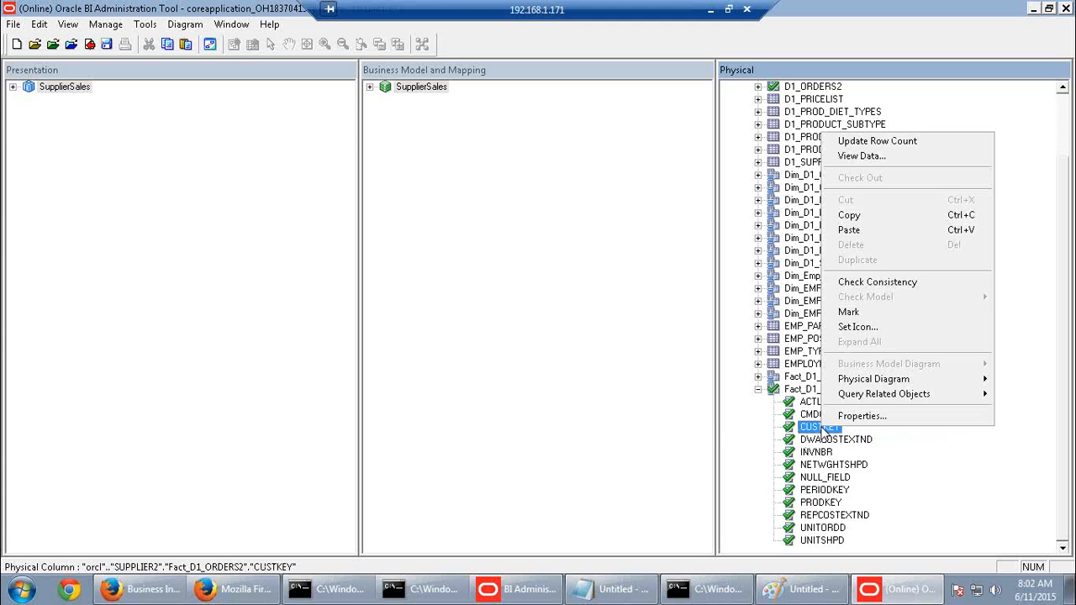
left_click(849, 155)
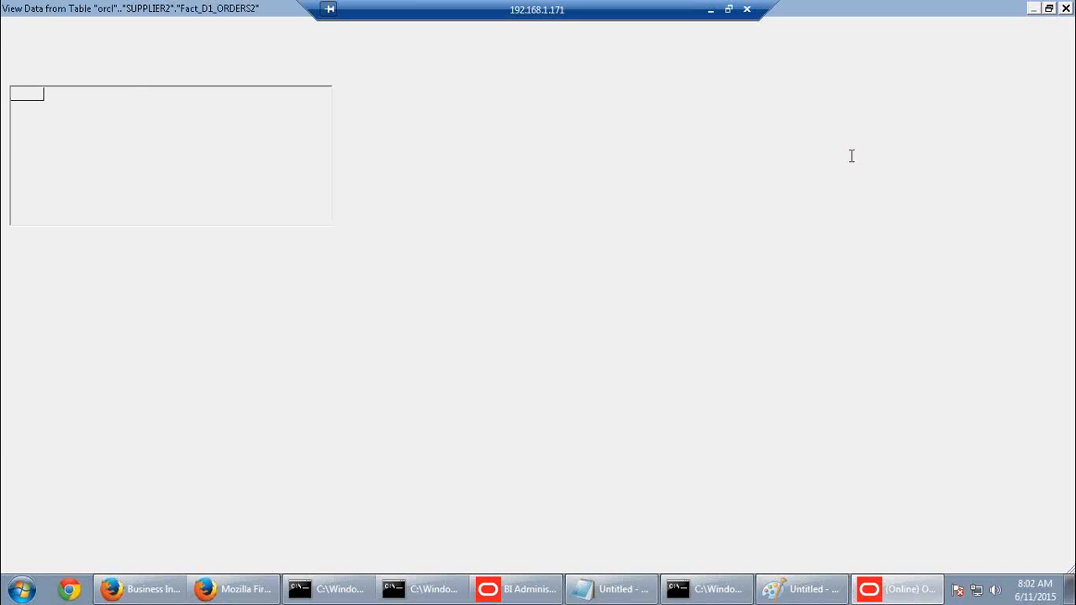
left_click(108, 238)
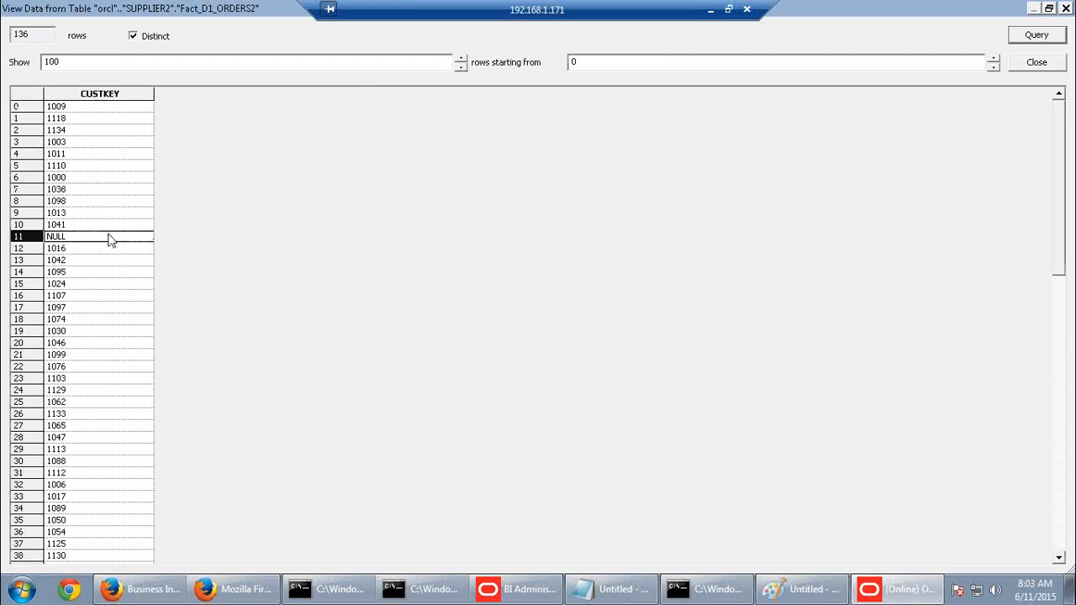
left_click(101, 356)
left_click(1066, 9)
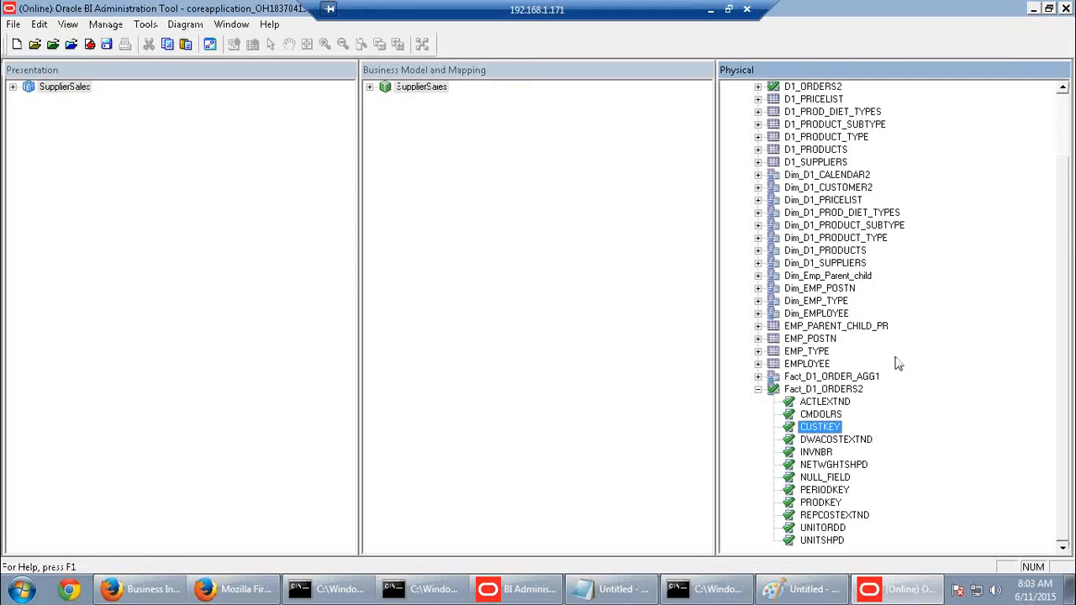
scroll(900, 370, "up", 2)
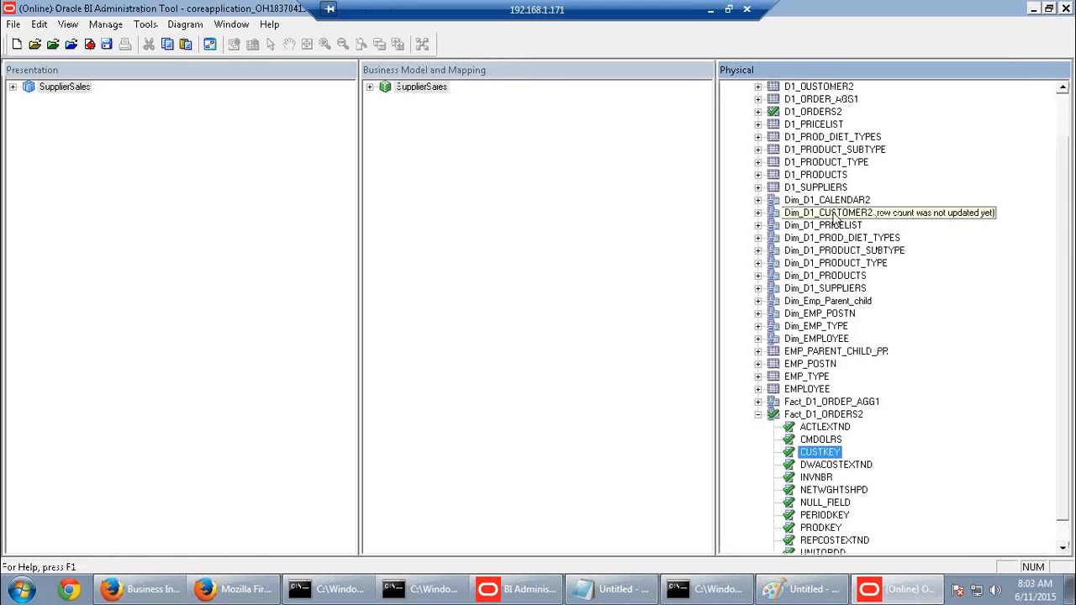
right_click(837, 213)
left_click(858, 233)
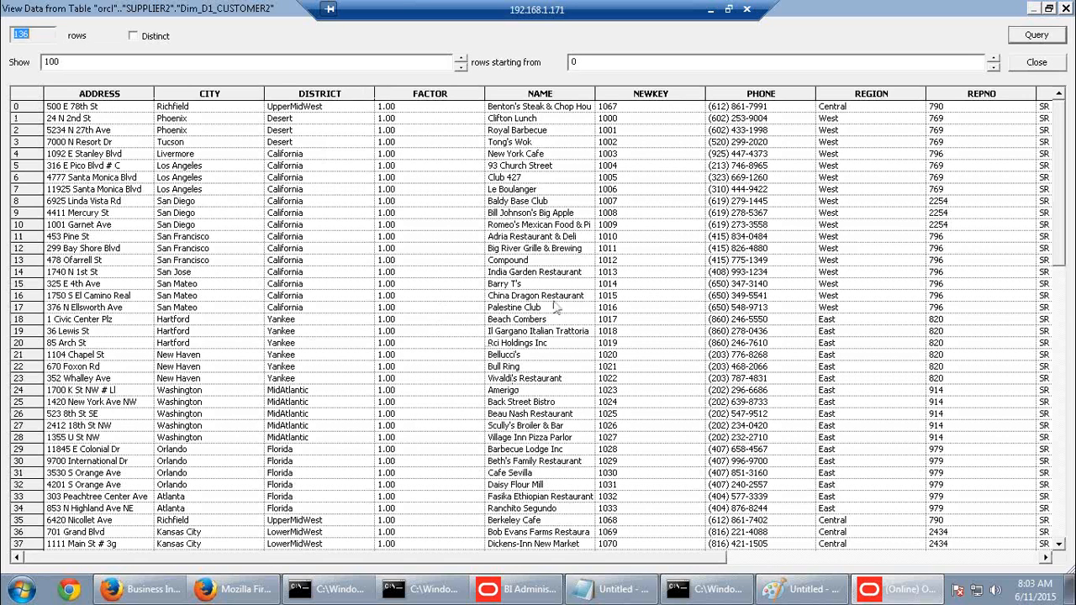
left_click(628, 133)
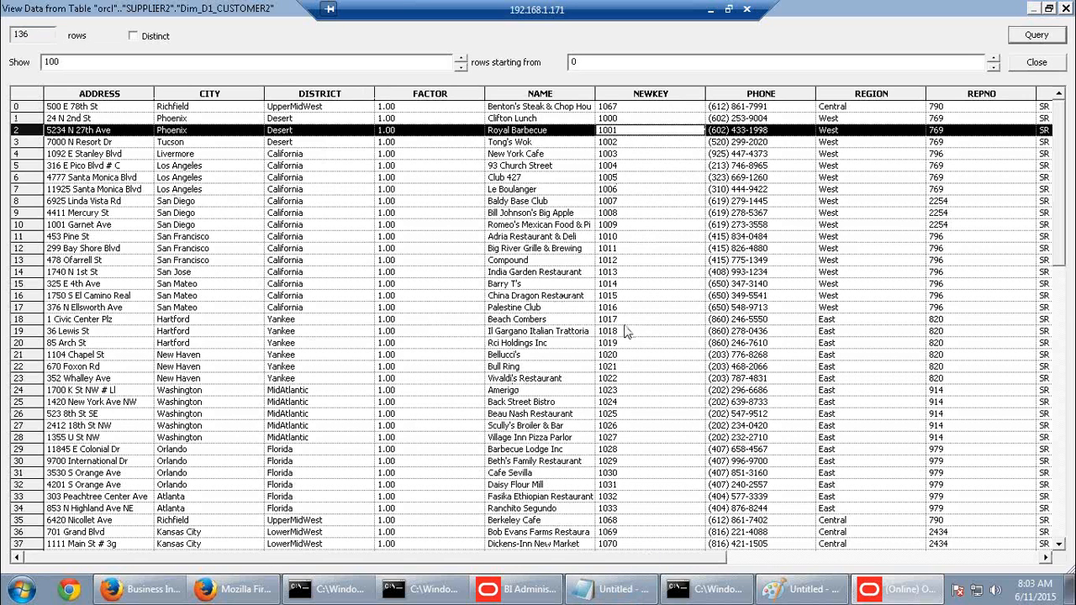
left_click(638, 179)
left_click(653, 262)
left_click(665, 359)
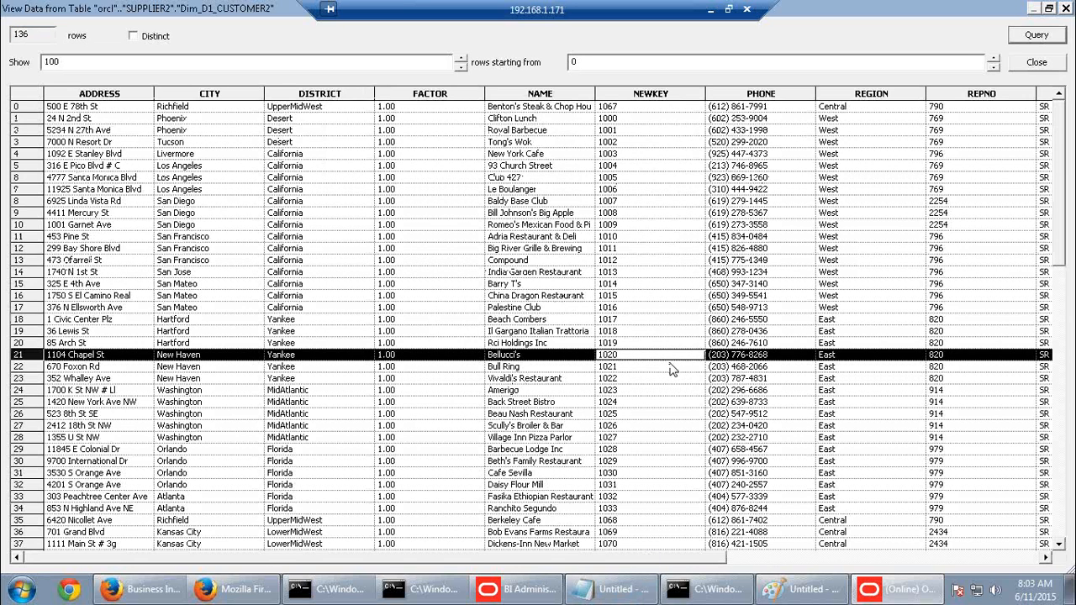
left_click(1066, 8)
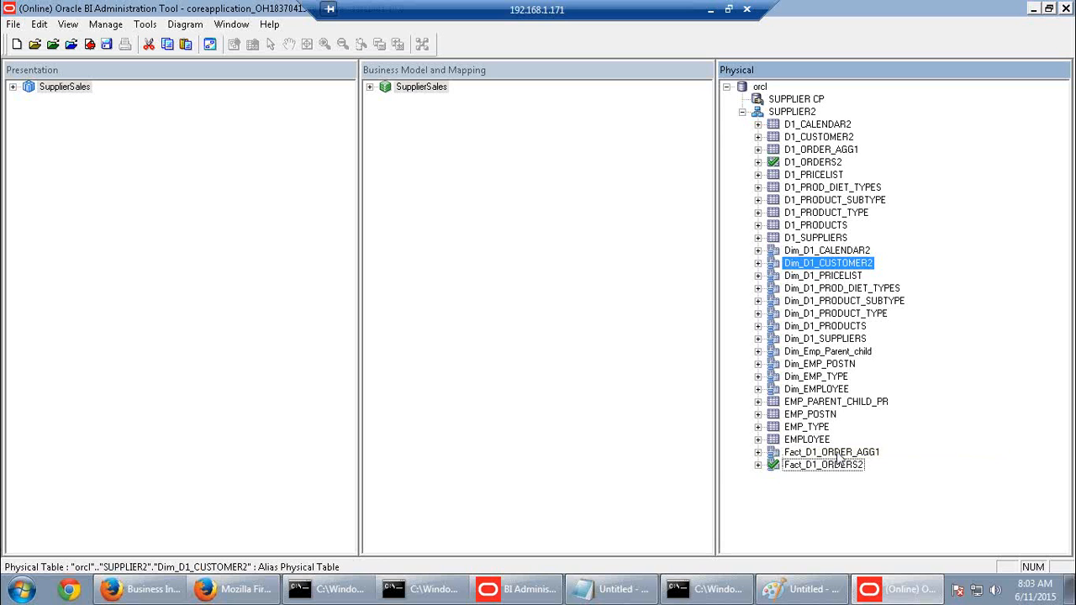
right_click(839, 455)
left_click(878, 167)
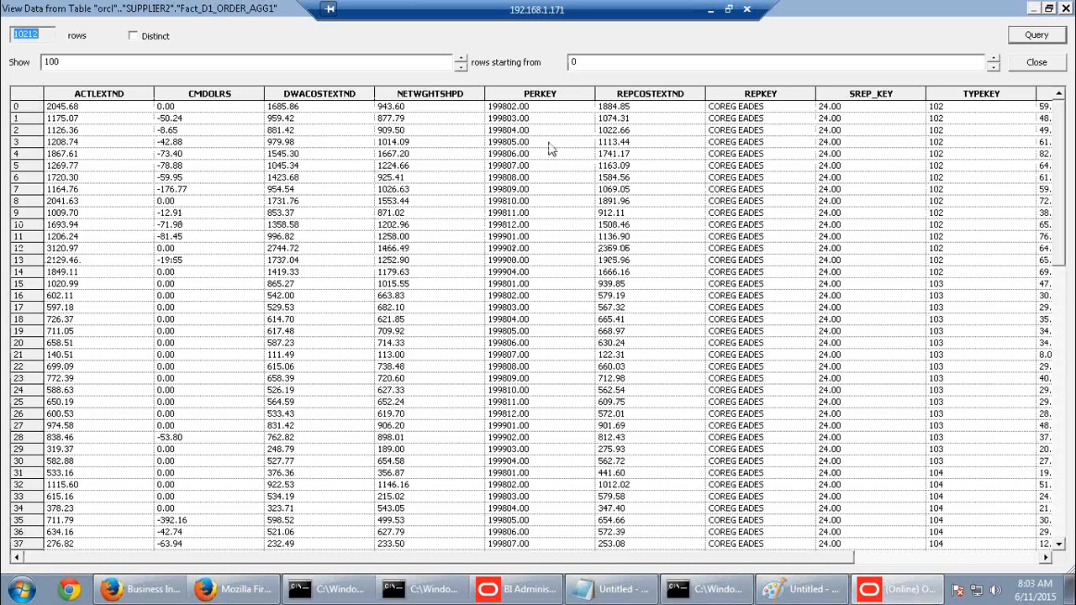
left_click(885, 144)
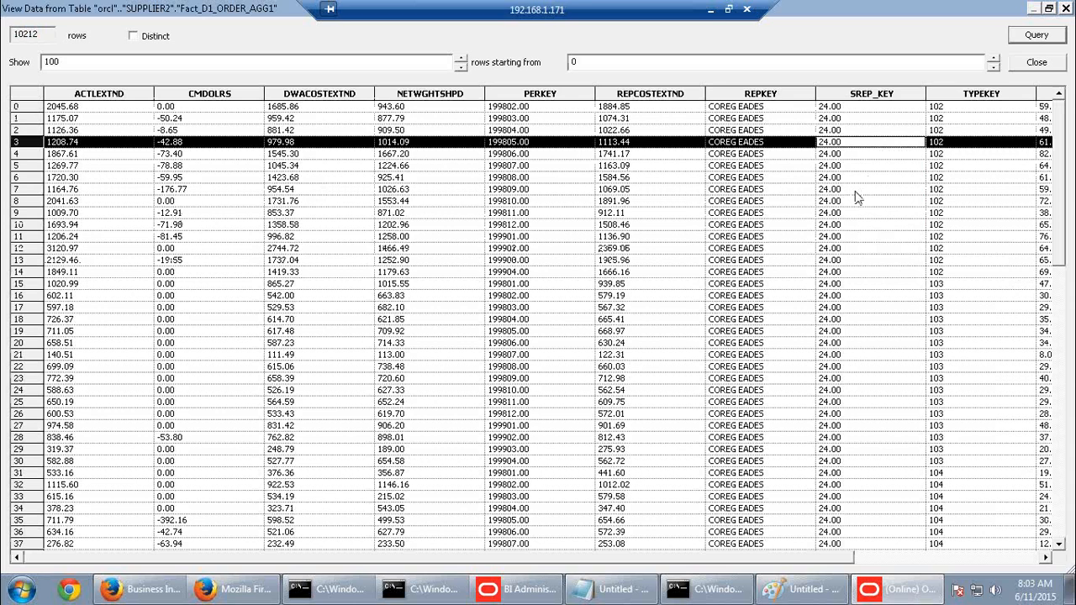
left_click(1064, 9)
Expand SupplierSales > Customer through Customer Total, Region, District and Sales Rep to Customer Detail's columns
left_click(370, 87)
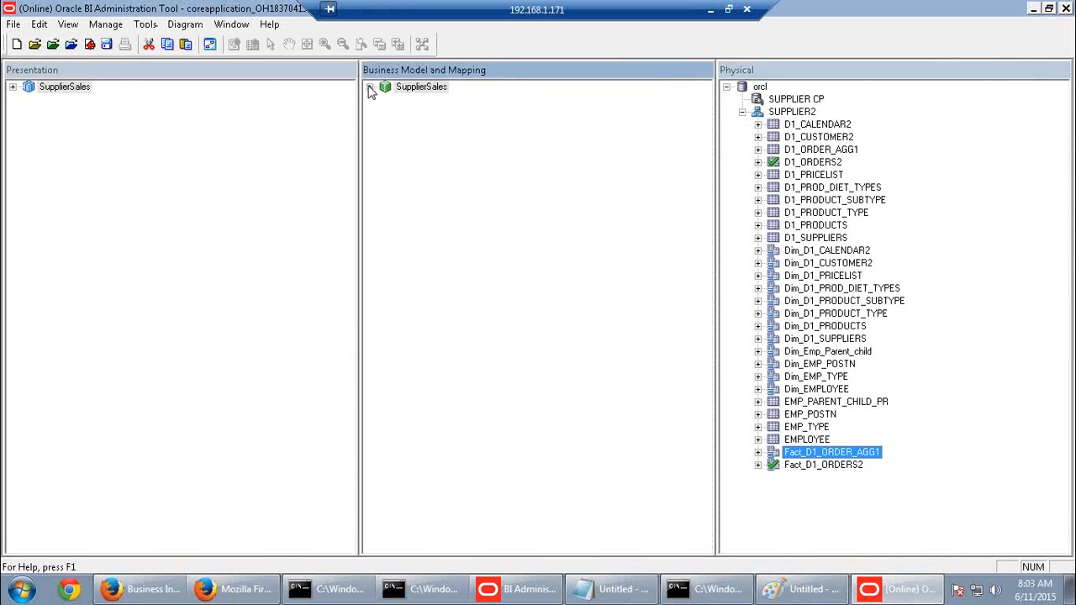
left_click(386, 99)
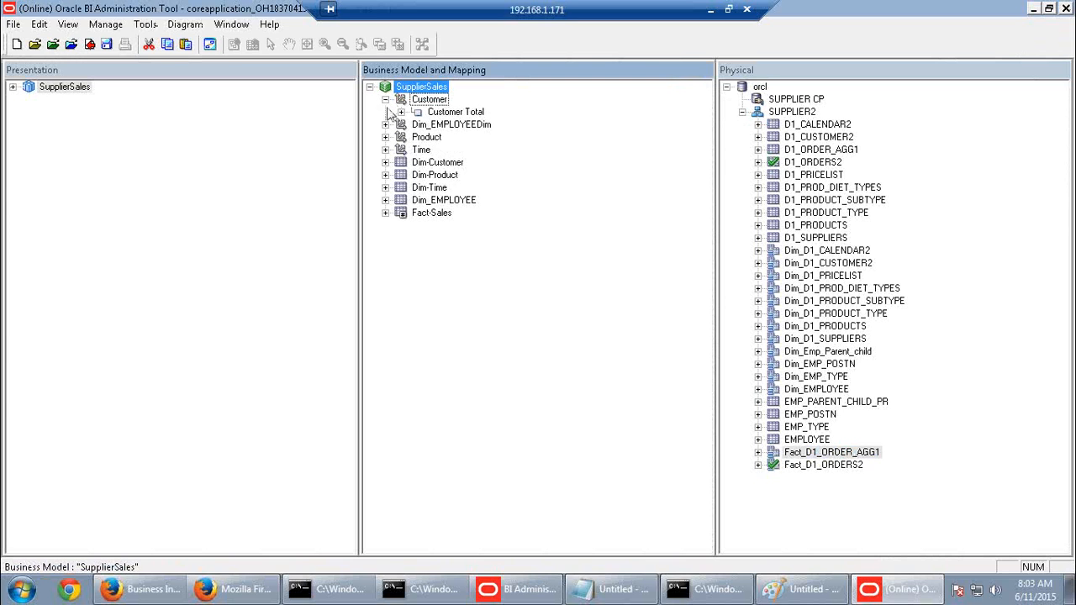
left_click(401, 112)
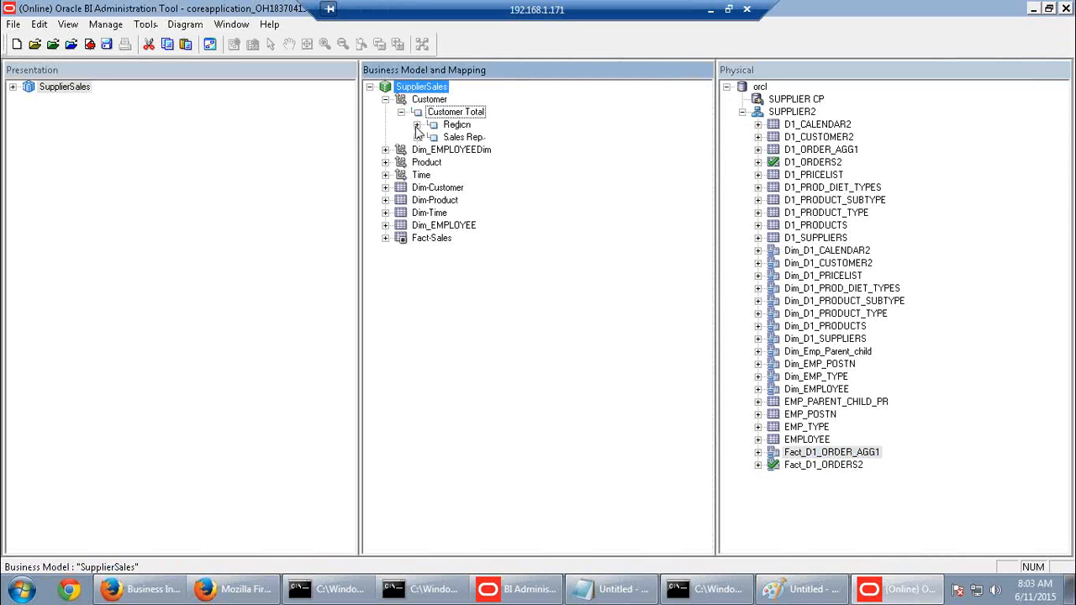
left_click(417, 125)
left_click(432, 149)
left_click(448, 175)
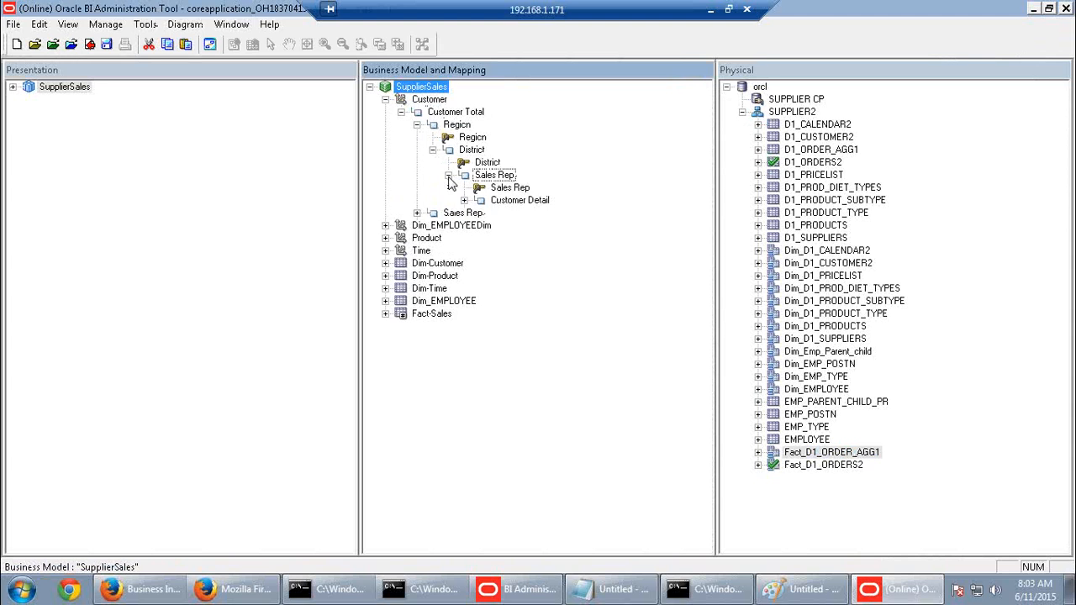
left_click(464, 201)
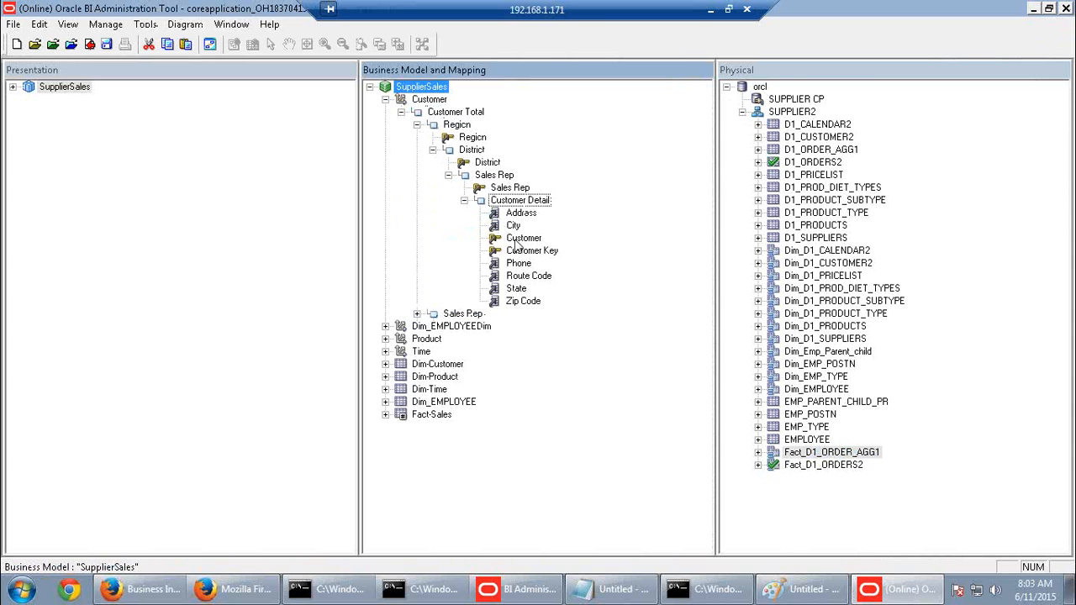
Select the Customer column, the Sales Rep level, then the Fact_D1_ORDER_AGG1 physical table
left_click(514, 238)
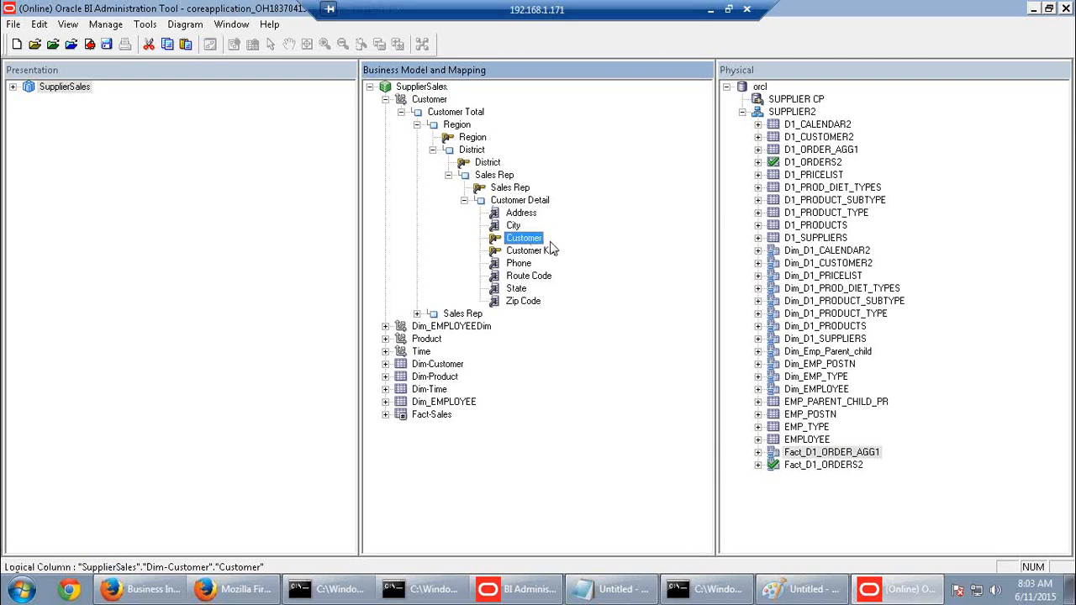
left_click(495, 175)
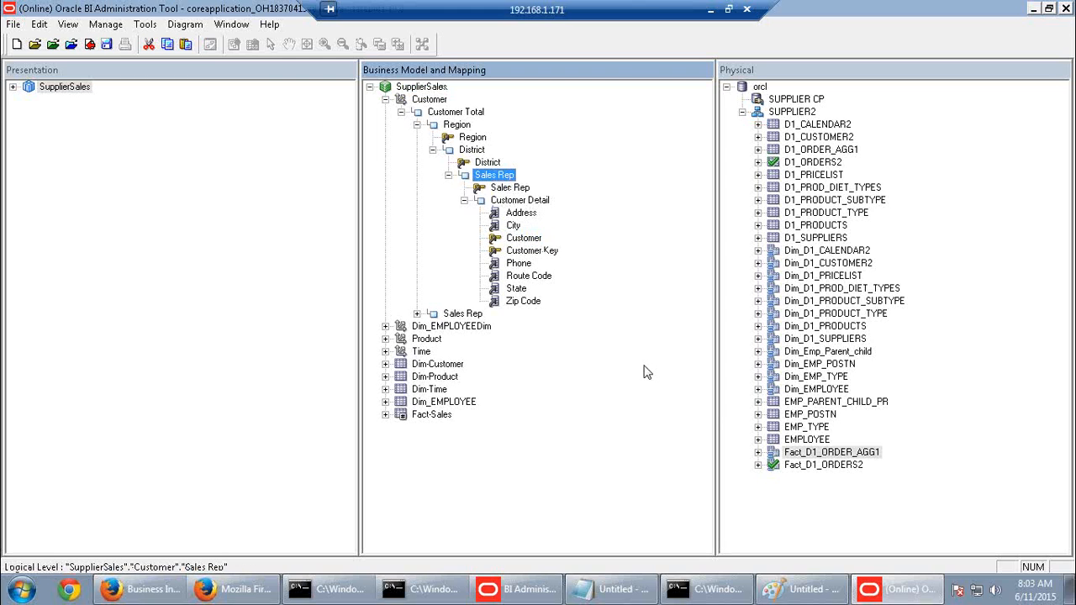
left_click(826, 454)
Preview the data in Fact_D1_ORDER_AGG1, inspect the first row, and close the preview
right_click(826, 454)
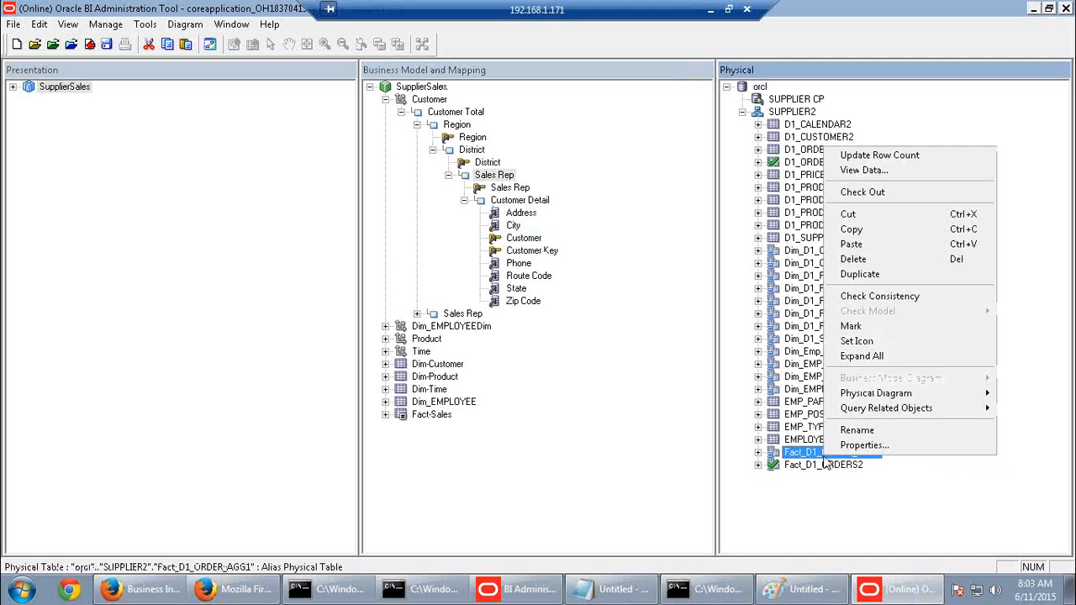
left_click(863, 172)
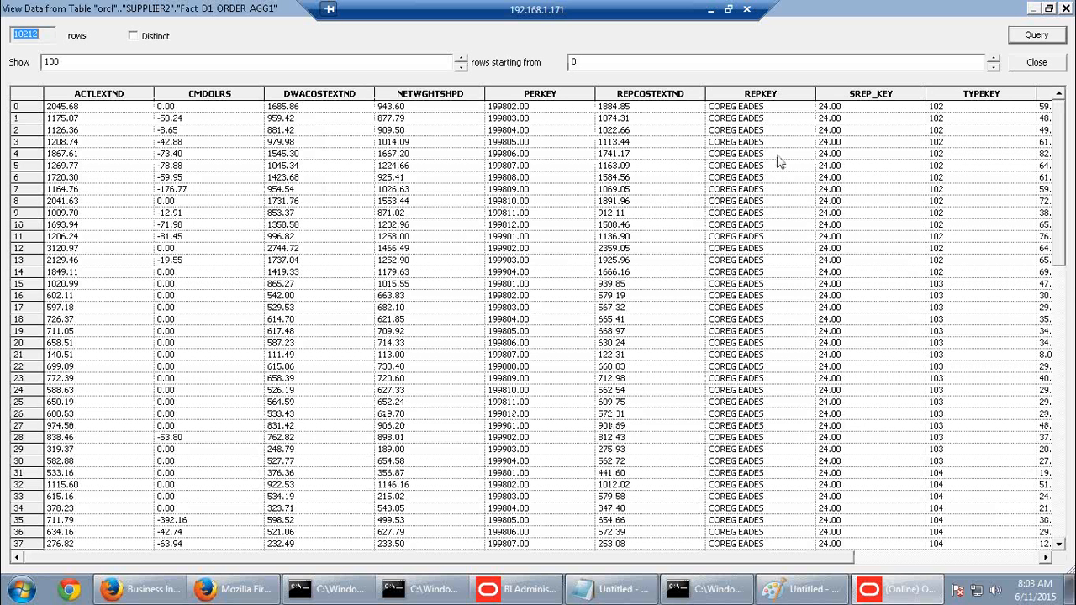
left_click_drag(840, 556, 863, 559)
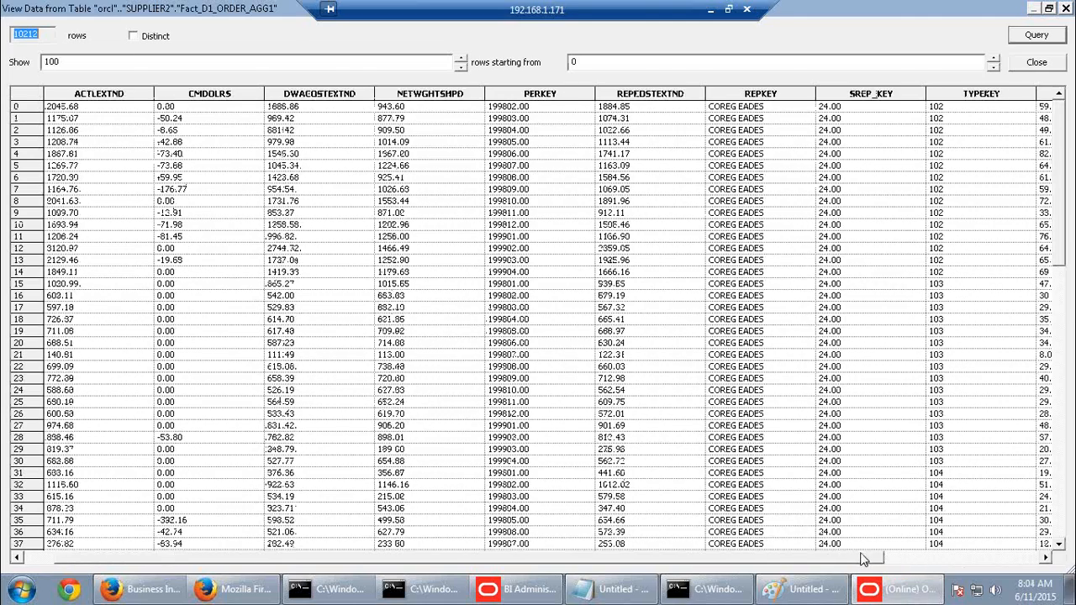
left_click(538, 107)
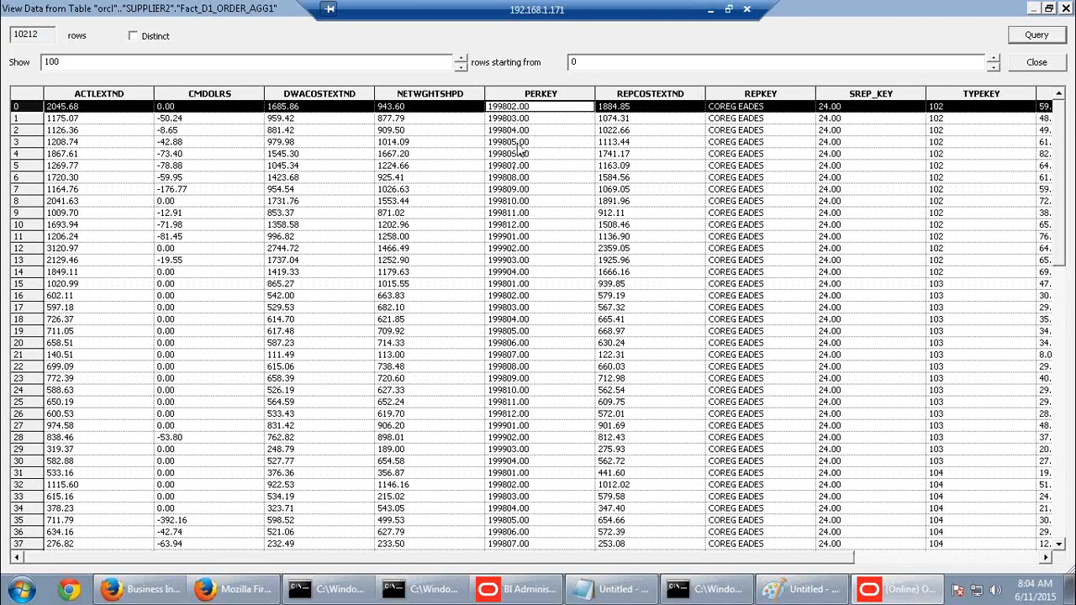
left_click(1066, 7)
Preview Fact_D1_ORDERS2's data (351638 rows), inspect a row, and close the preview
left_click(807, 466)
right_click(809, 466)
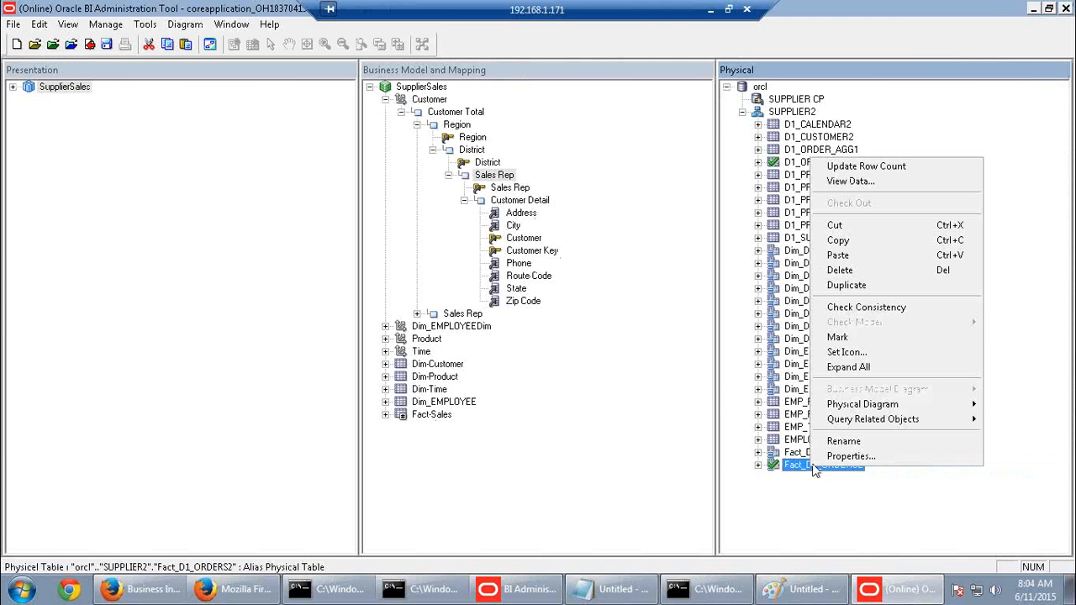
left_click(843, 183)
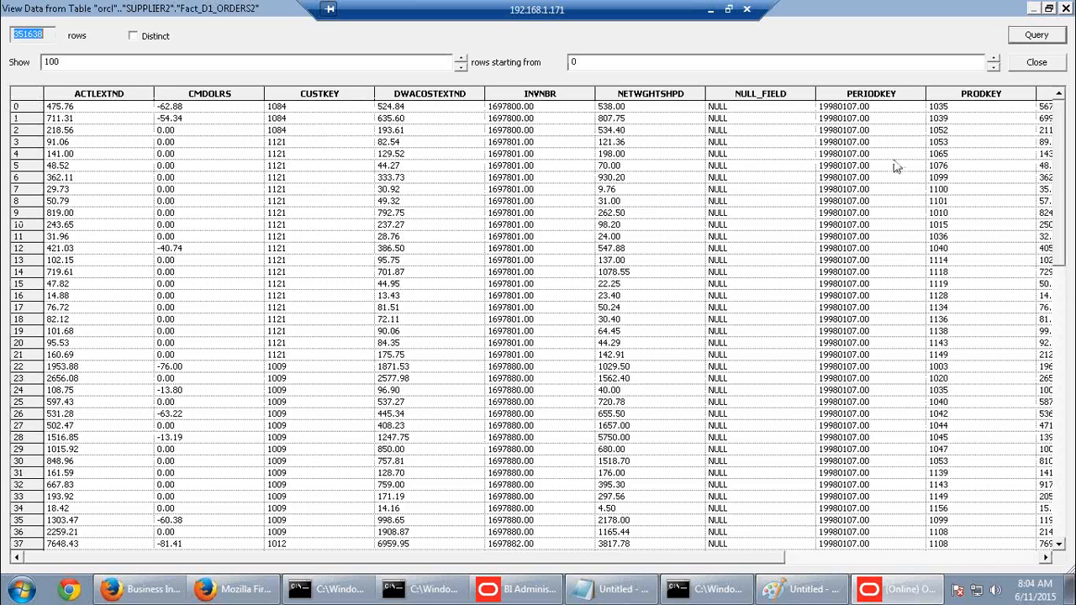
left_click(866, 119)
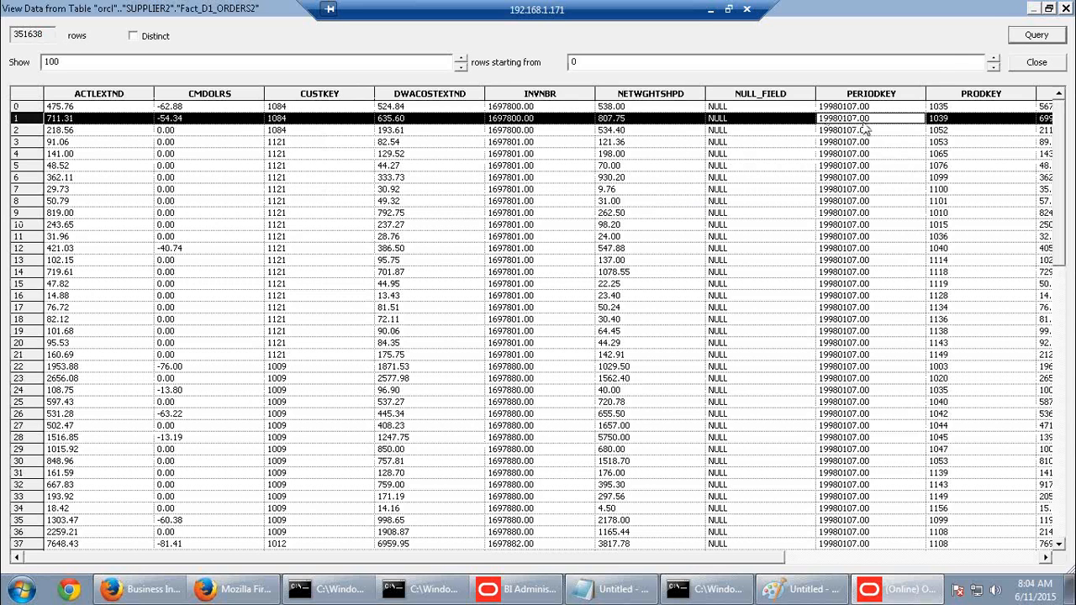
left_click(1064, 10)
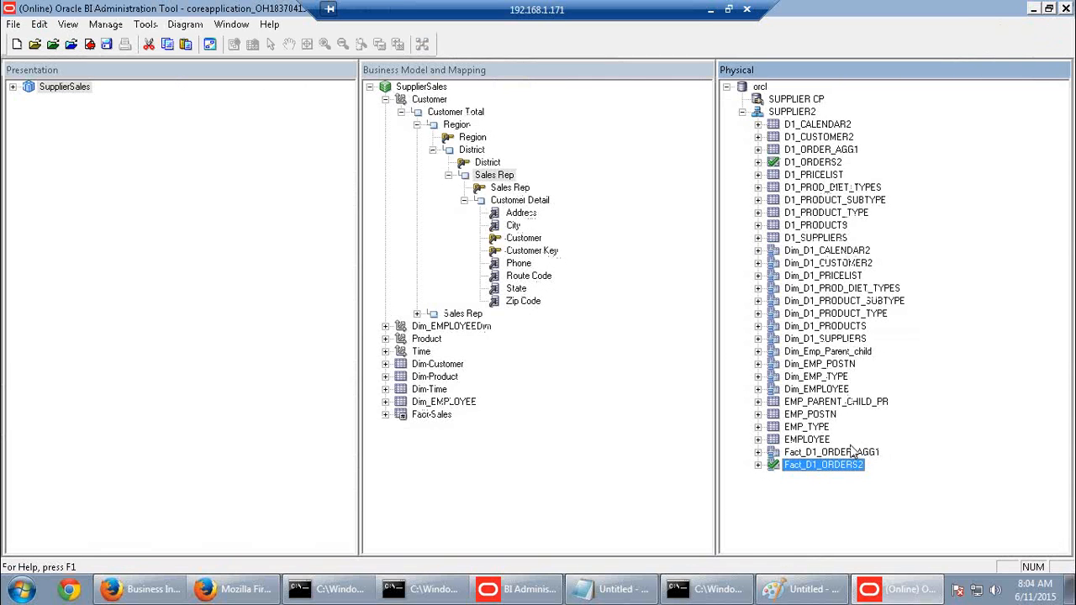
right_click(841, 453)
left_click(865, 166)
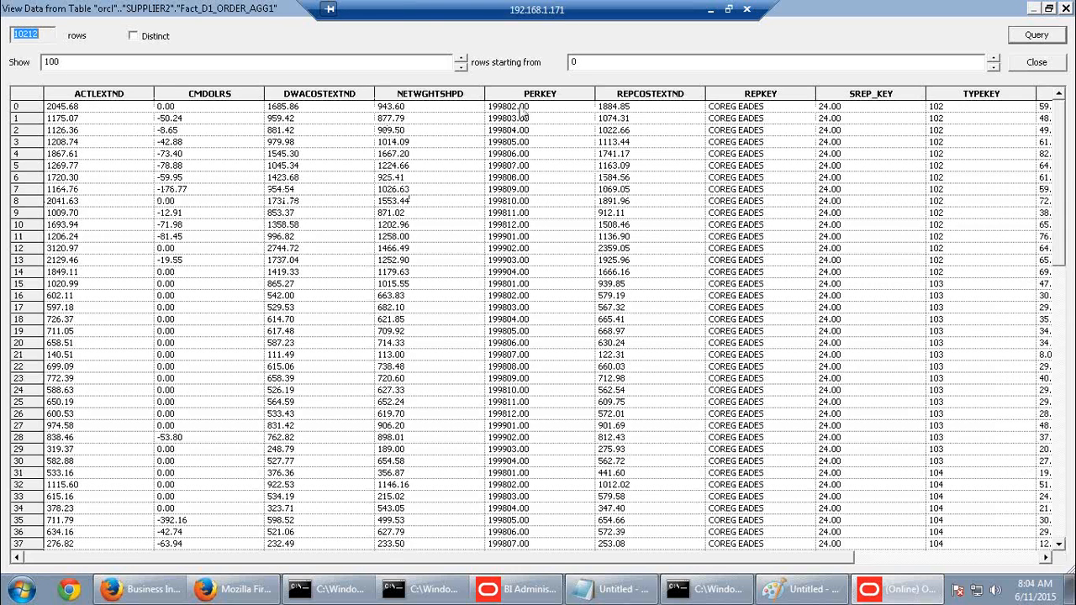
left_click(519, 107)
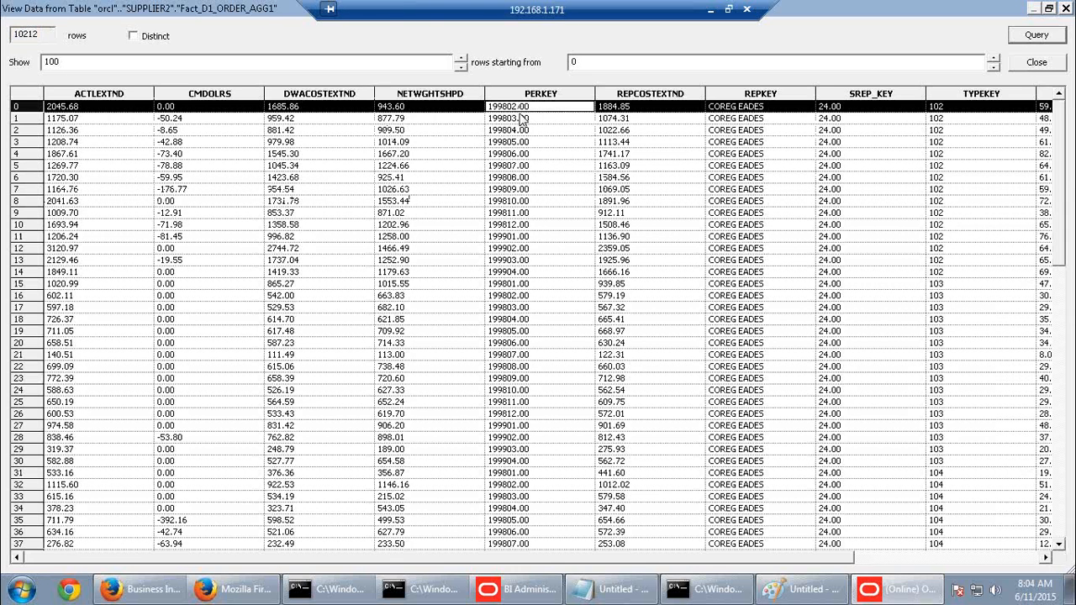
left_click(522, 156)
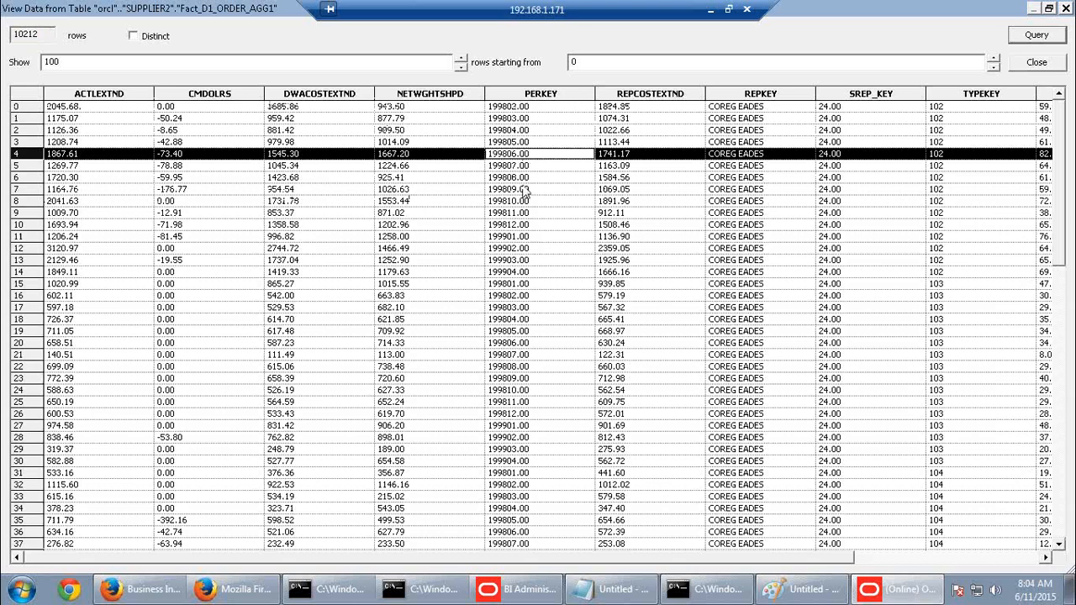
left_click(513, 476)
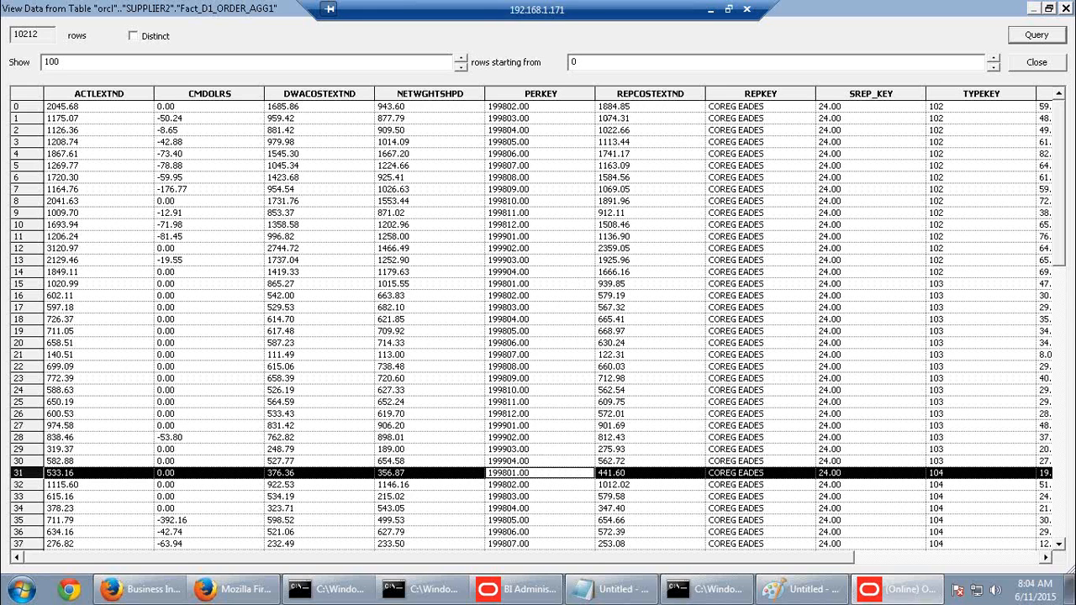
left_click(972, 179)
left_click_drag(974, 151, 974, 310)
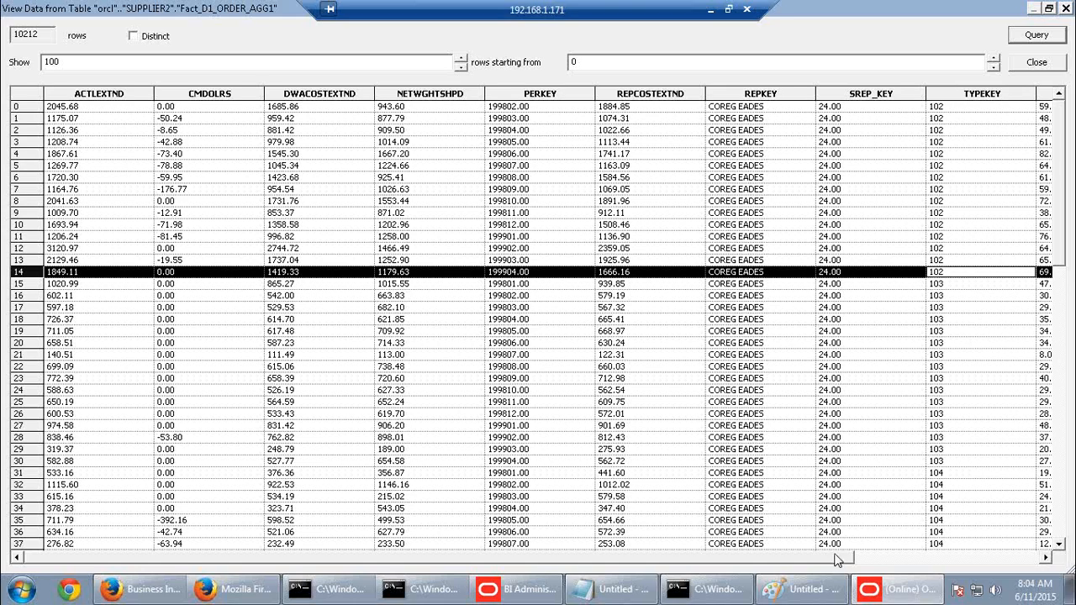
left_click(874, 557)
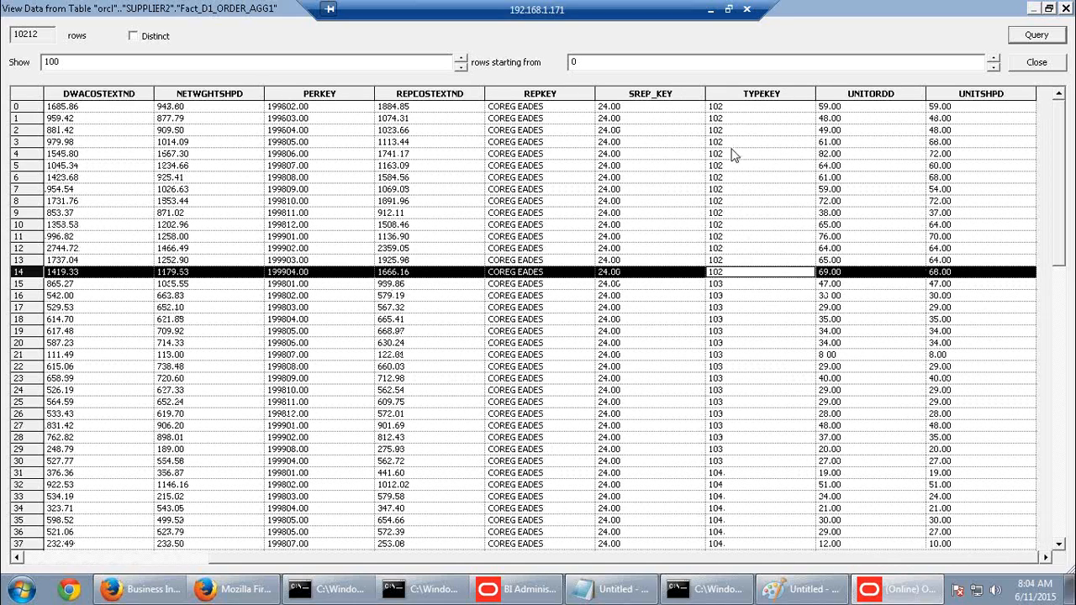
left_click_drag(730, 154, 747, 224)
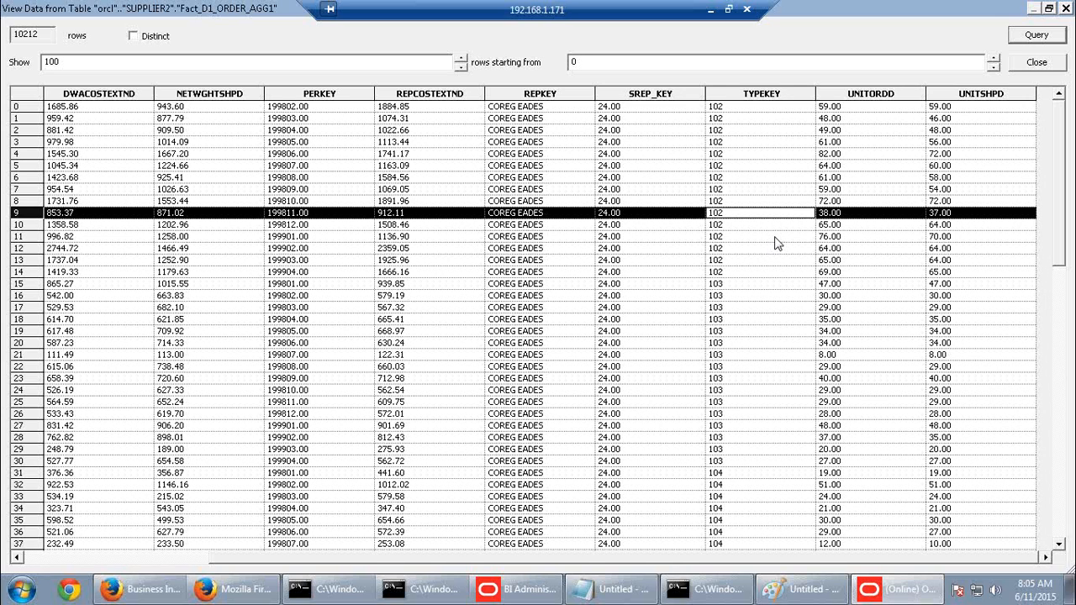
left_click(1064, 8)
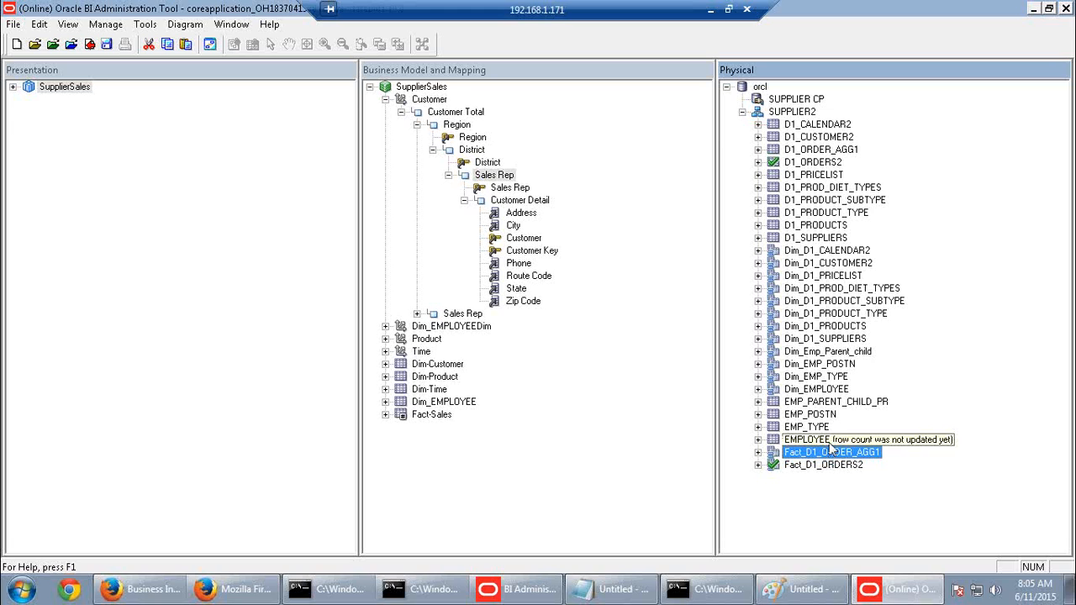
Start a new alias of D1_PRODUCT_TYPE, checking out the objects when prompted
left_click(834, 314)
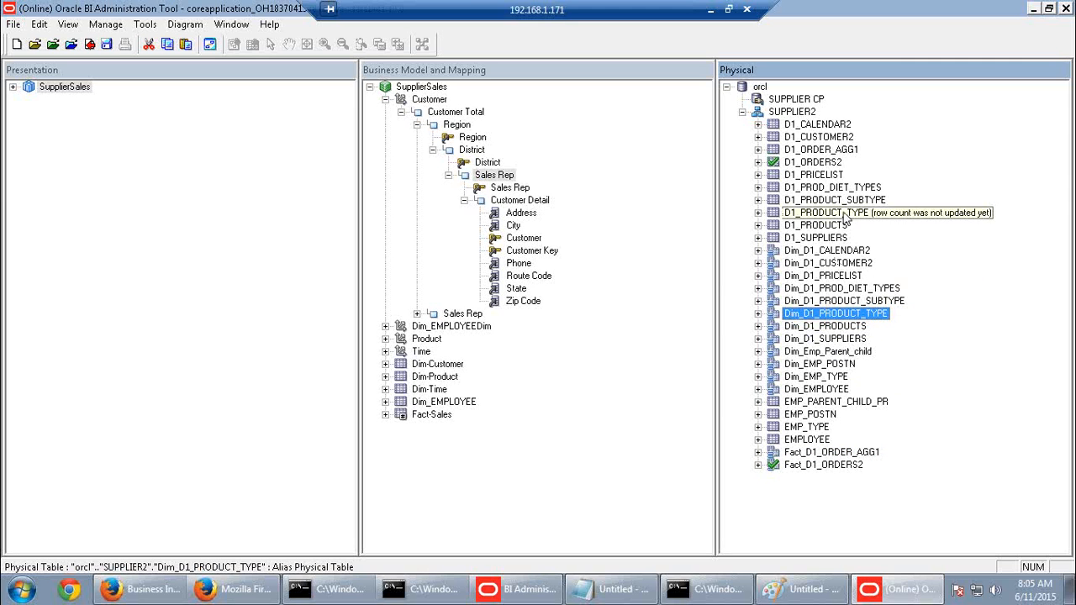
right_click(843, 212)
mouse_move(875, 225)
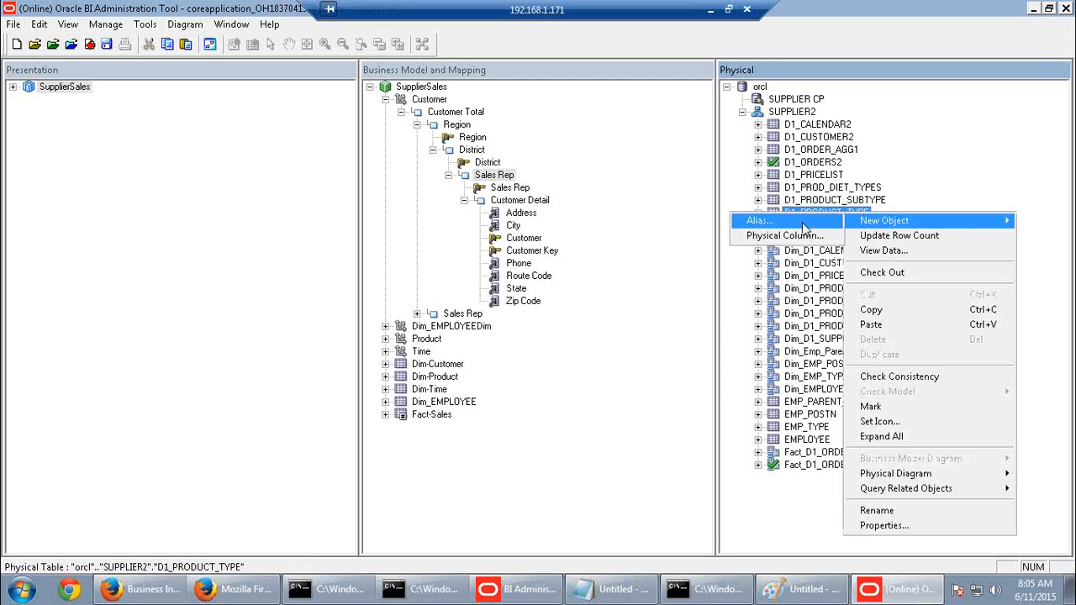
left_click(882, 273)
left_click(553, 439)
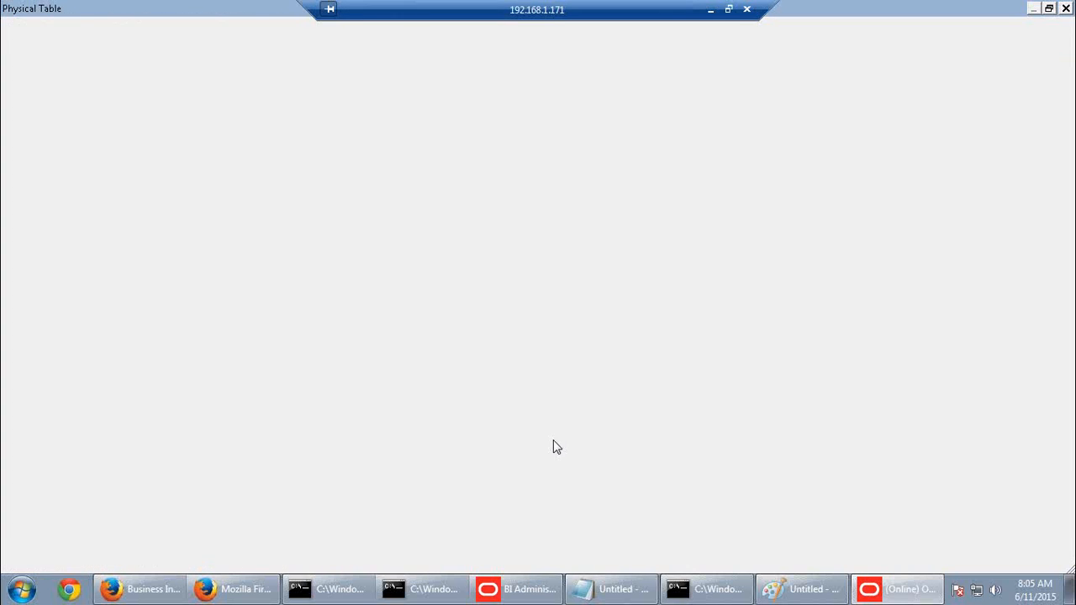
Copy the alias name Dim_D1_PRODUCT_TYPE_AGG from step 2b of the guide PDF
left_click(712, 10)
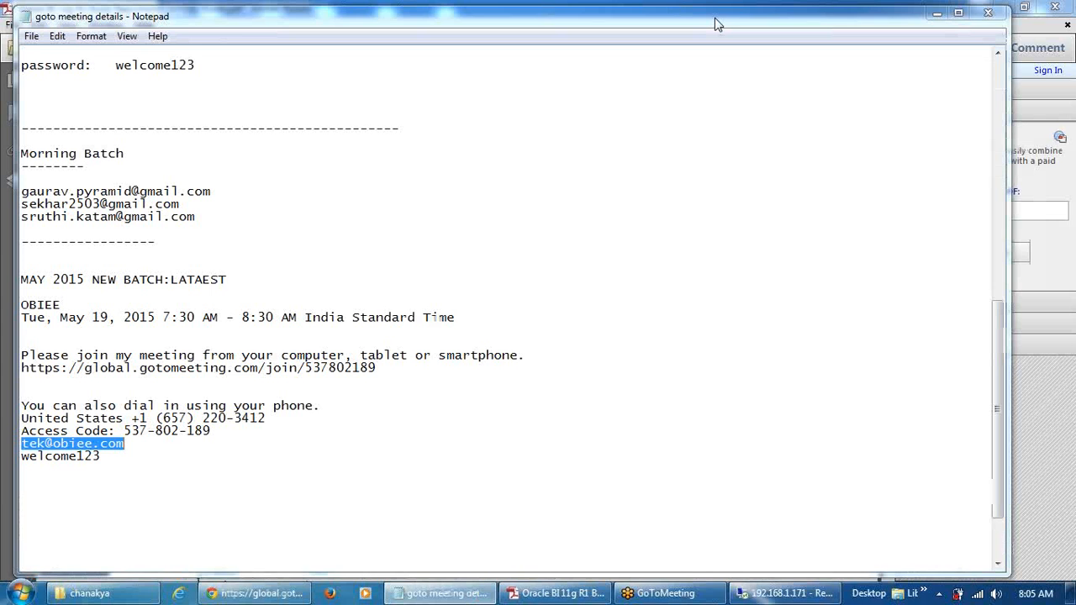
left_click(557, 593)
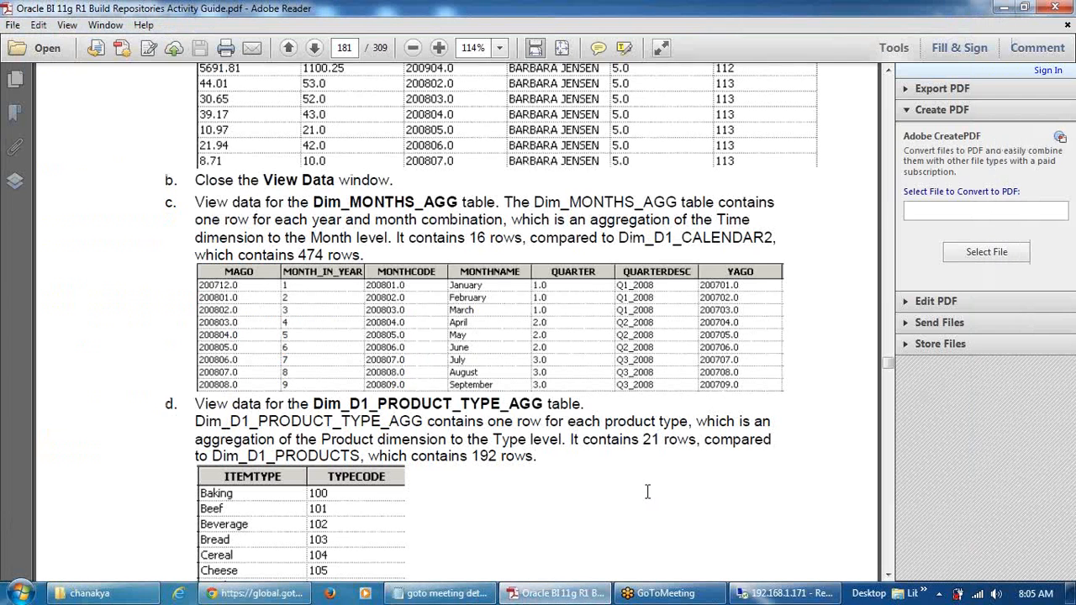
scroll(648, 492, "up", 9)
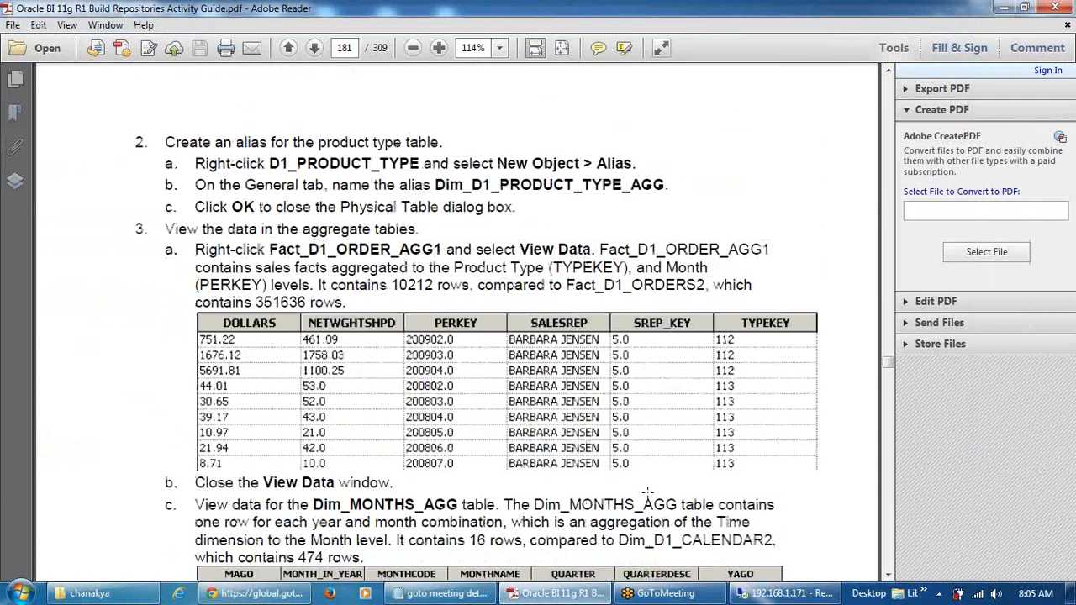
scroll(648, 492, "up", 3)
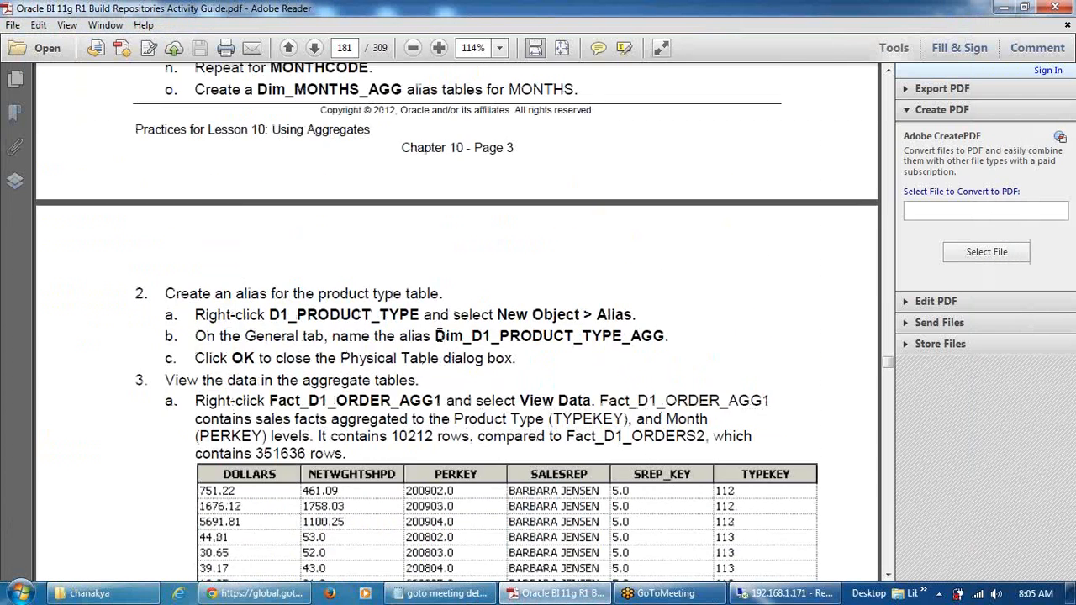
left_click_drag(434, 335, 666, 335)
key("ctrl+c")
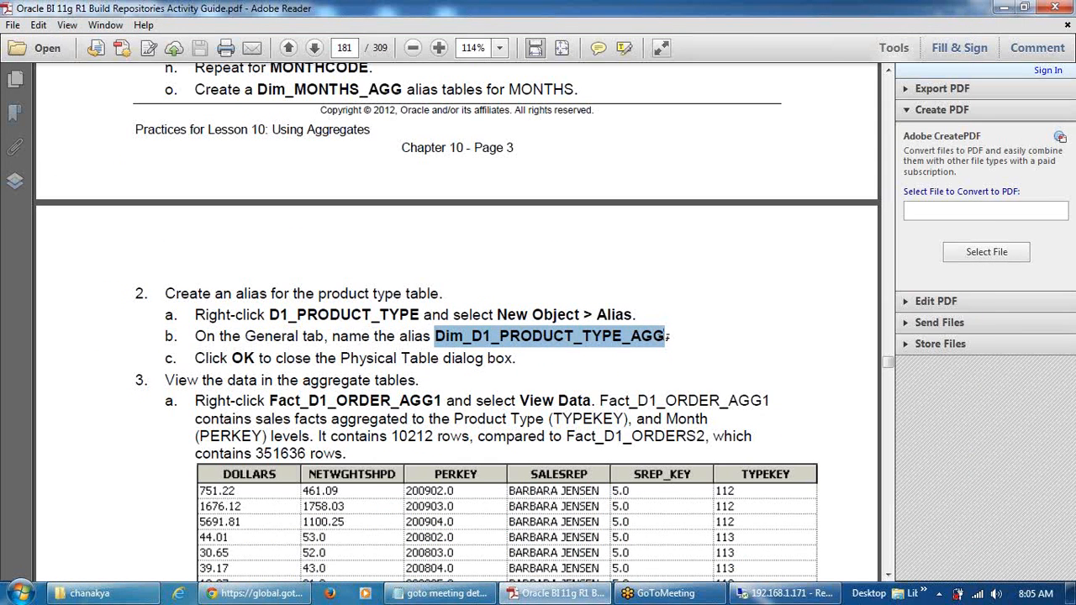
left_click(782, 594)
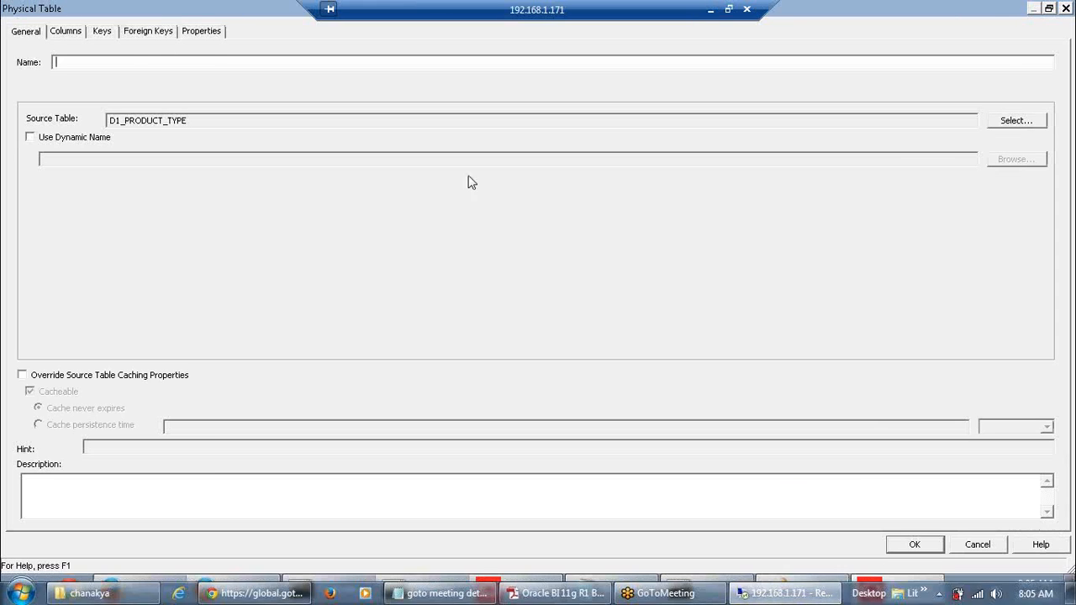
Name the alias Dim_D1_PRODUCT_TYPE_AGG and confirm it, adding it under SUPPLIER2 with ITEMTYPE and TYPECODE
key("ctrl+v")
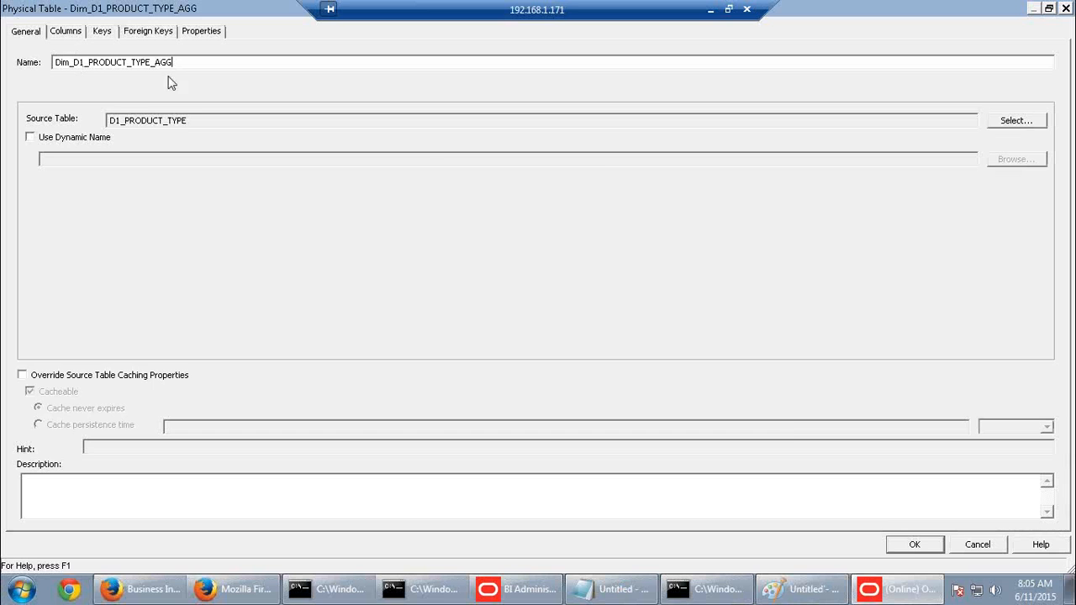
left_click(912, 548)
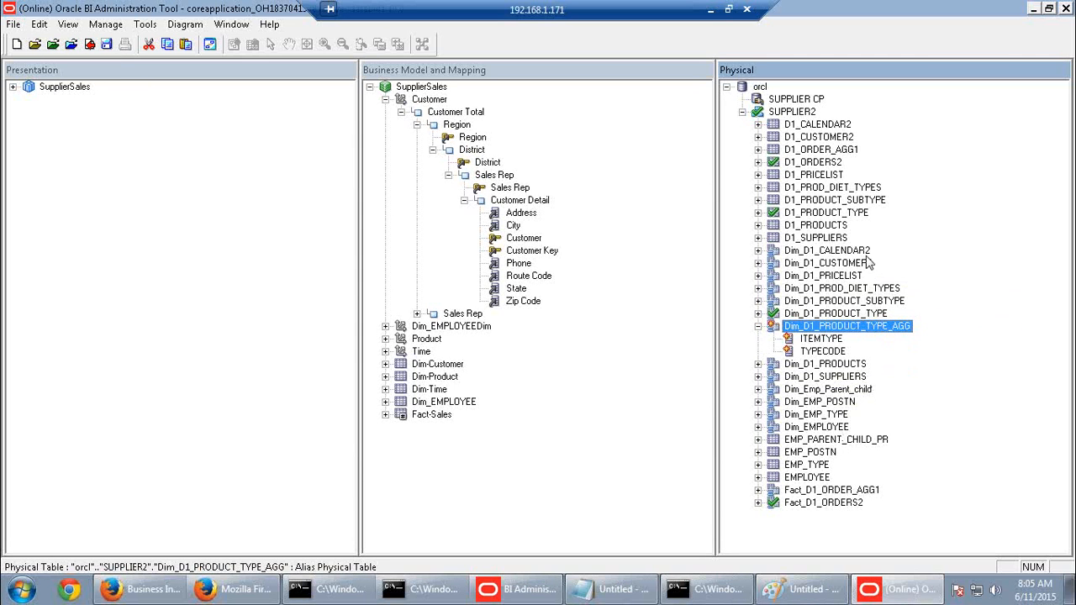
left_click(867, 252)
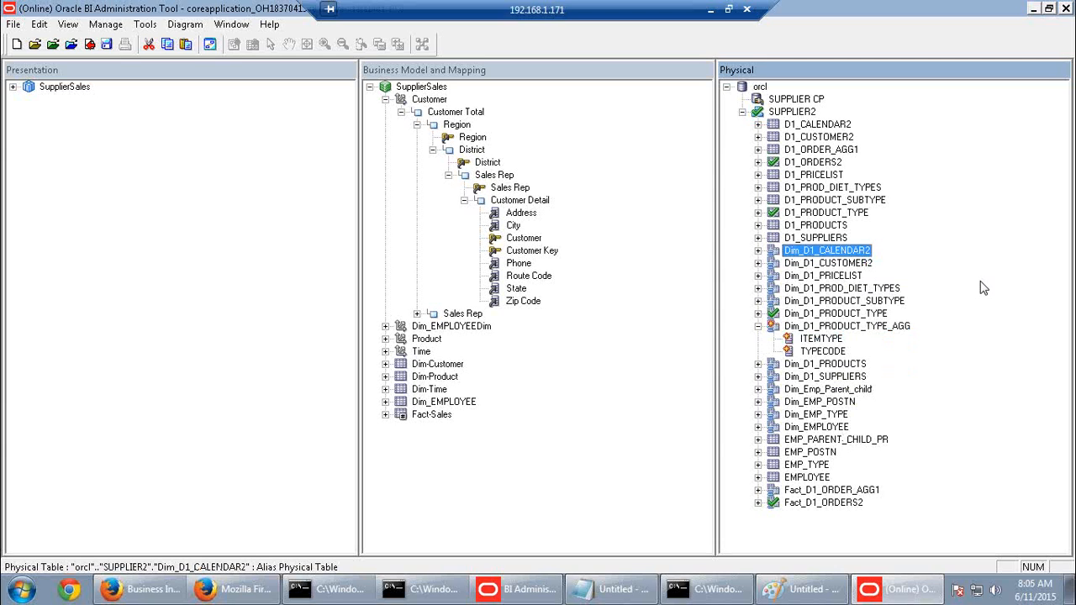
right_click(791, 101)
Import the MONTHS table from SUPPLIER2 through SUPPLIER CP's Import Metadata wizard
left_click(832, 108)
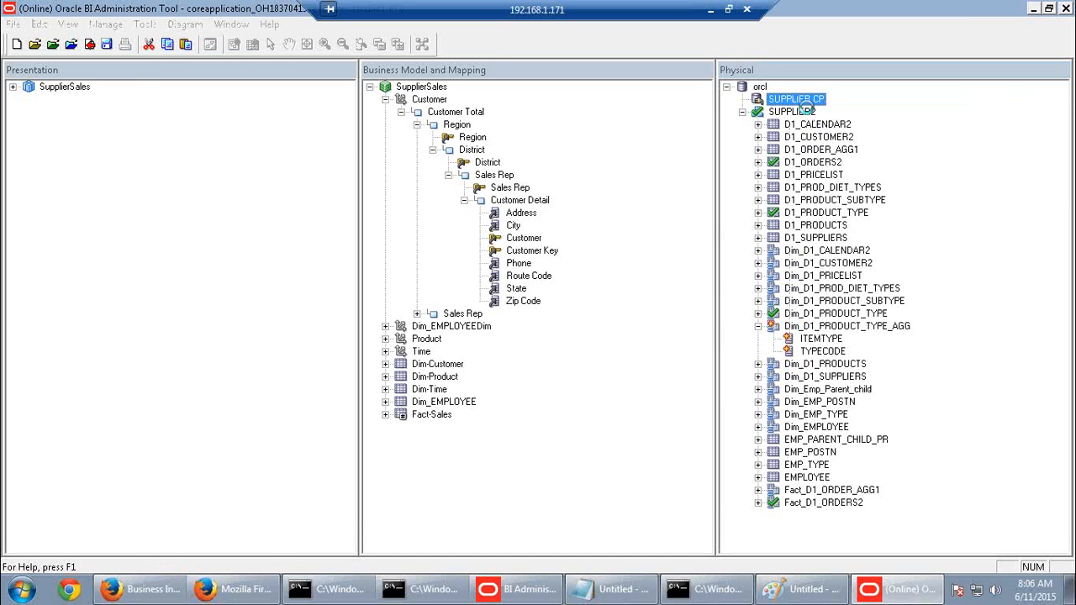
key("Return")
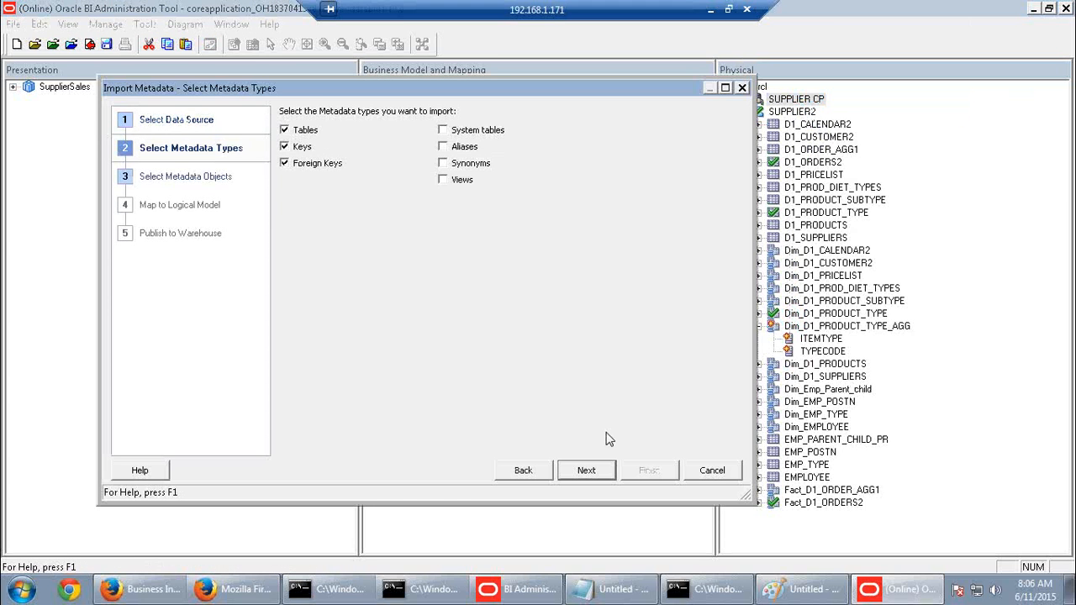
left_click(589, 471)
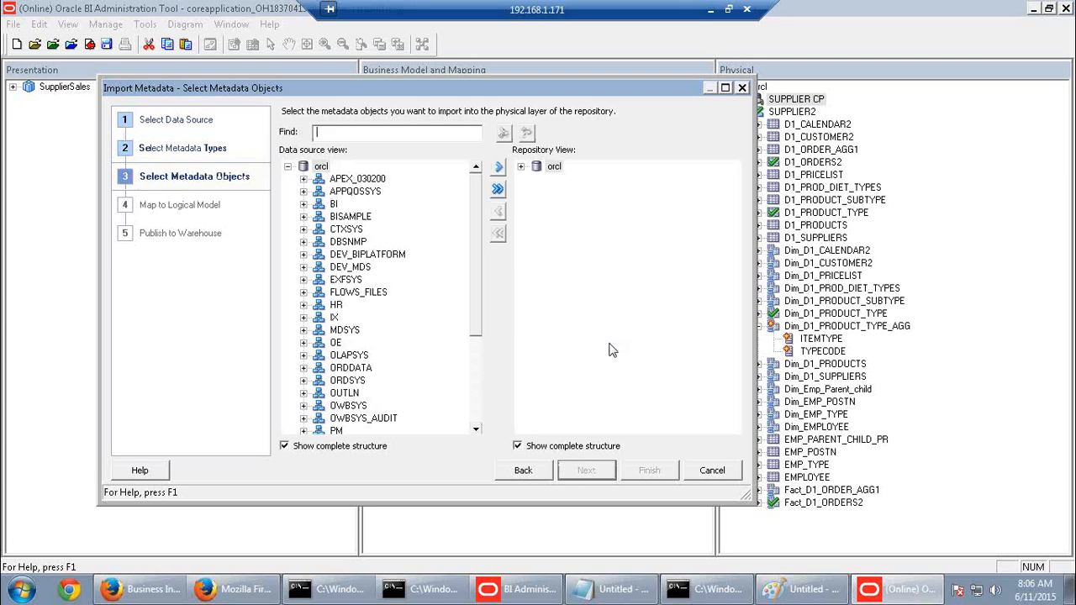
left_click_drag(471, 295, 480, 418)
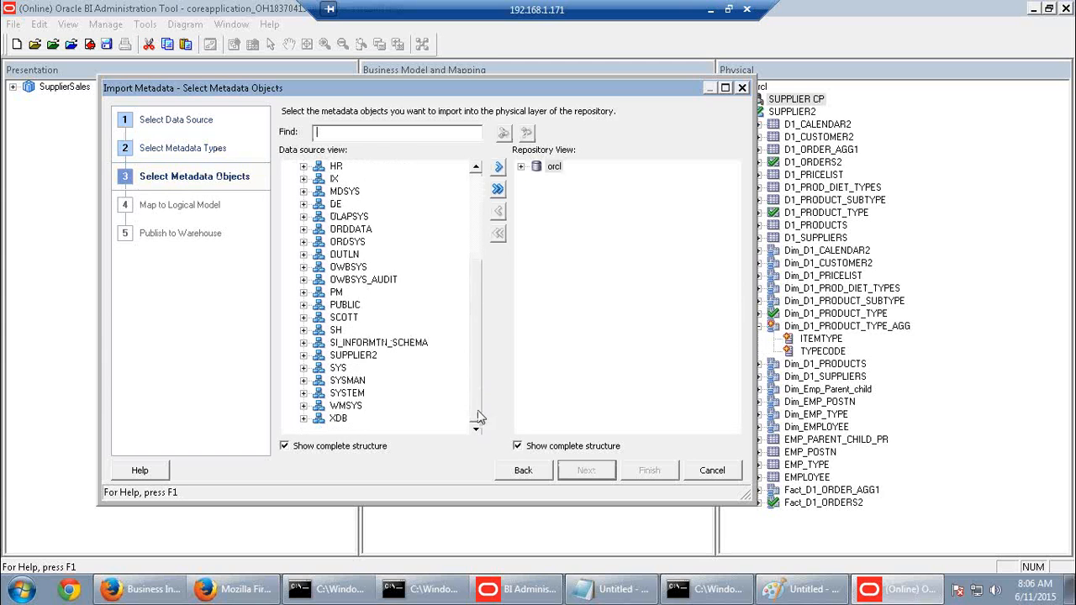
left_click(303, 356)
left_click_drag(475, 418, 474, 420)
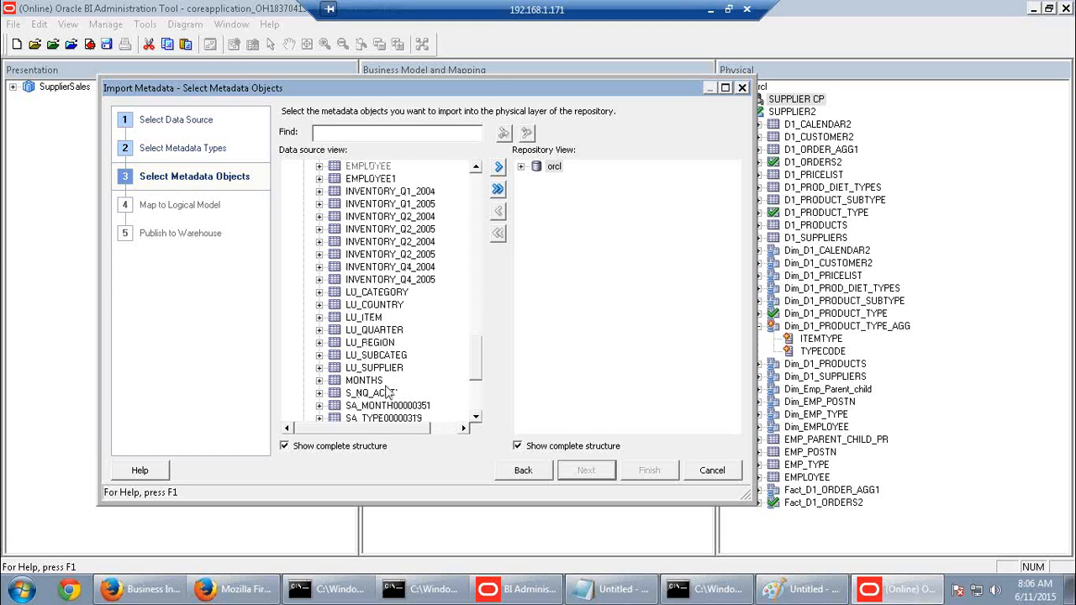
left_click(370, 381)
left_click(502, 168)
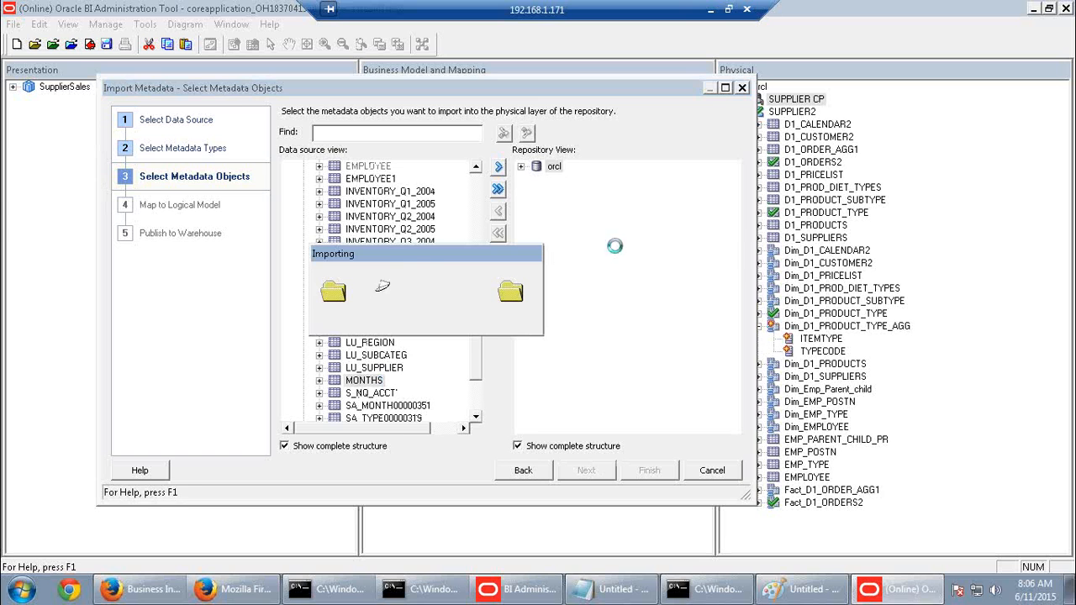
left_click(649, 473)
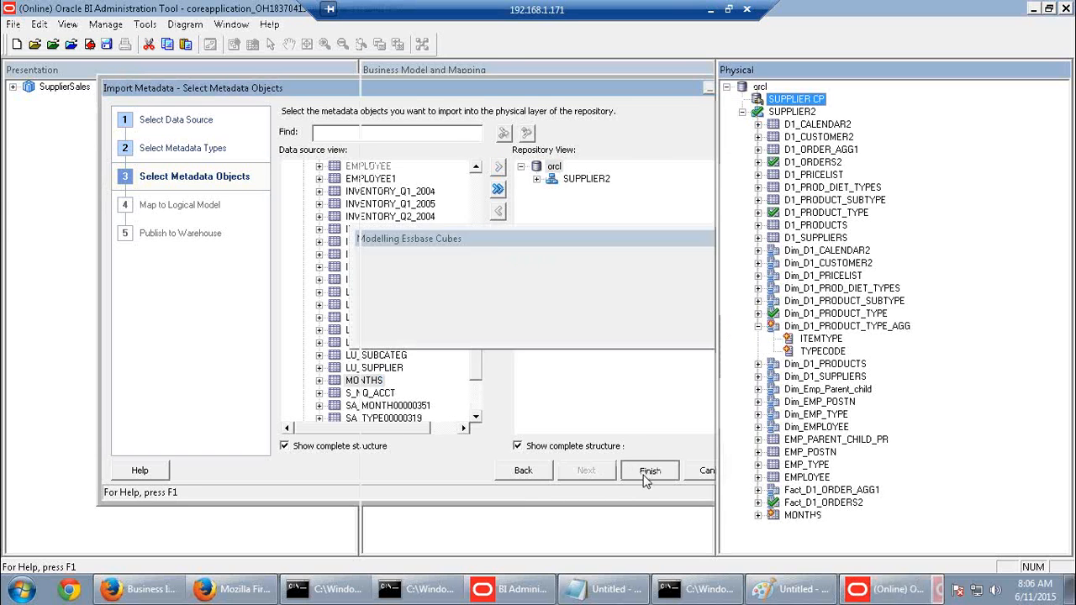
Start a new alias of the imported MONTHS table
right_click(803, 516)
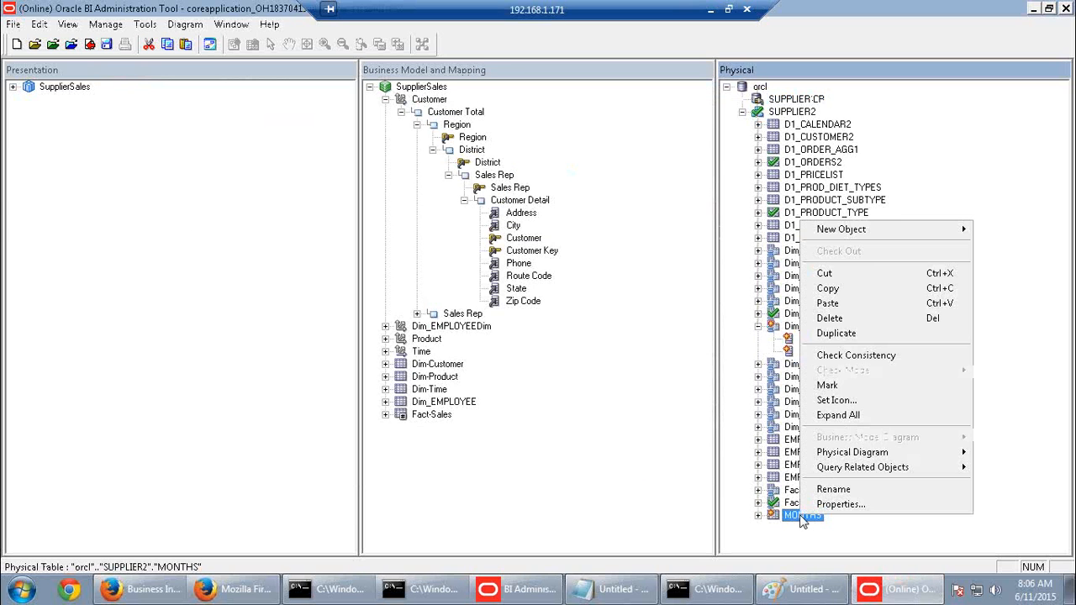
mouse_move(813, 235)
left_click(716, 228)
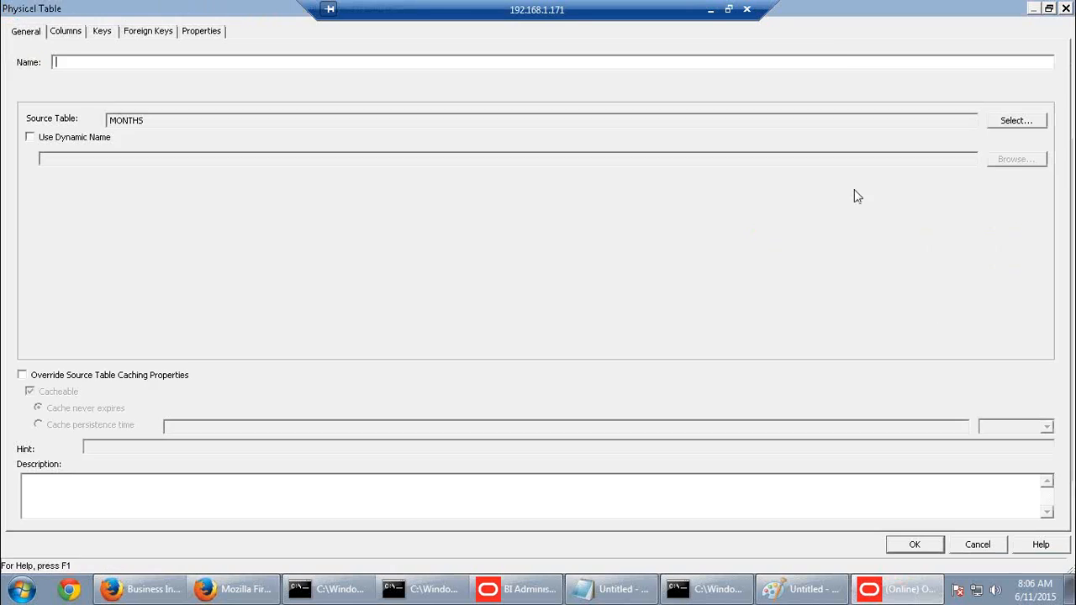
Copy Dim_MONTHS_AGG from the guide and use it as the alias name, confirming the alias
left_click(710, 9)
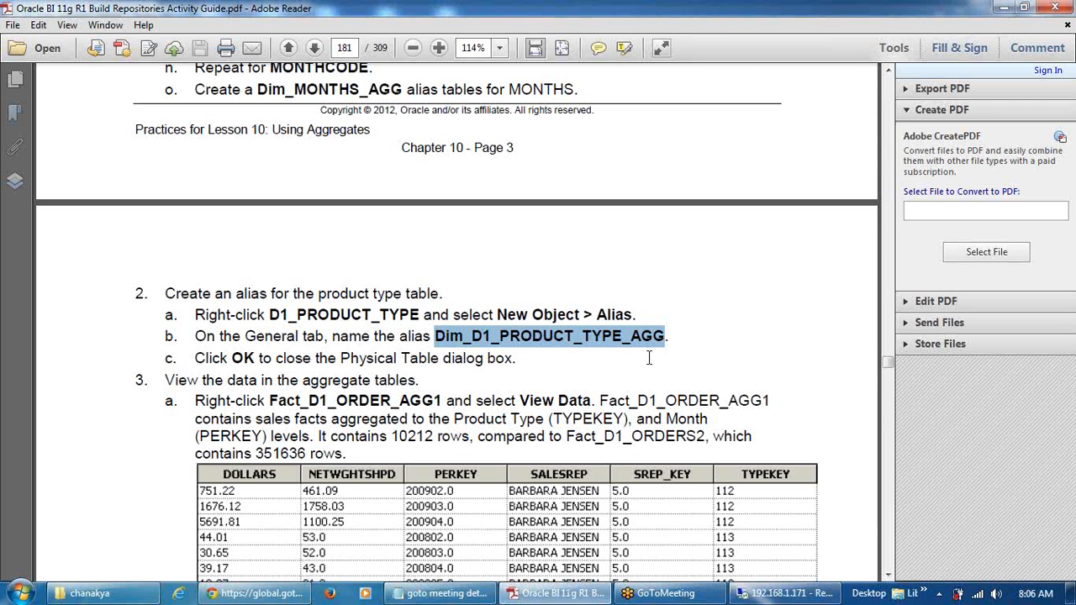
scroll(649, 358, "down", 6)
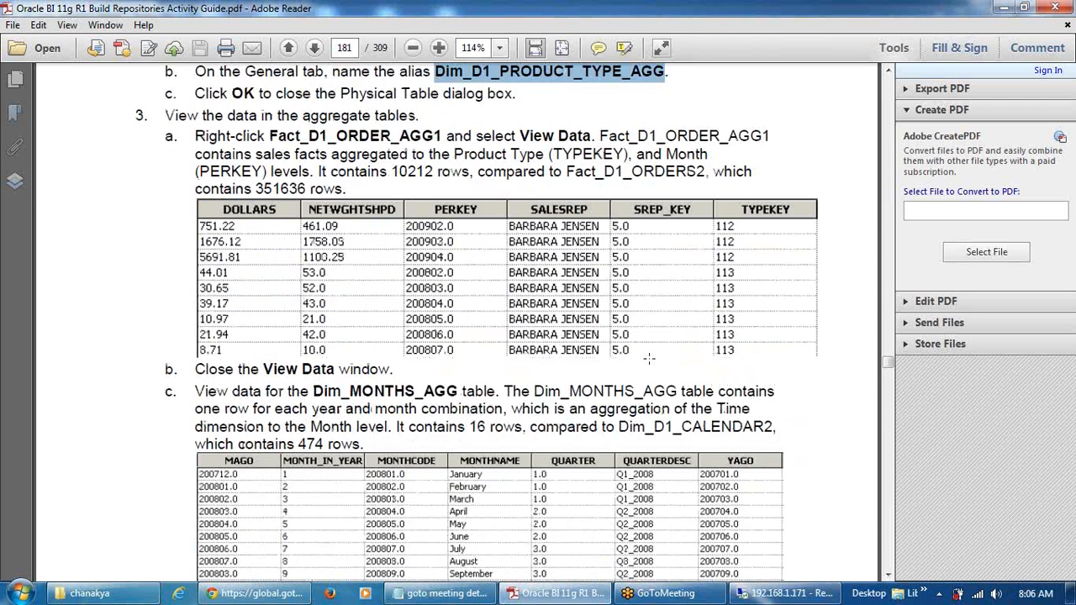
scroll(649, 358, "down", 1)
left_click_drag(313, 353, 461, 356)
key("ctrl+c")
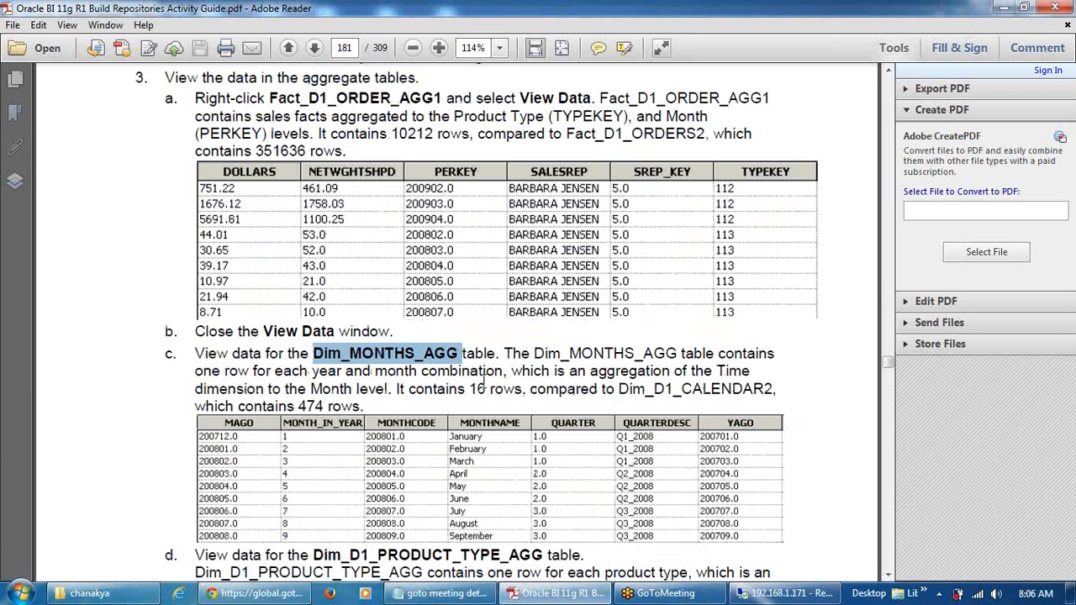
left_click(790, 593)
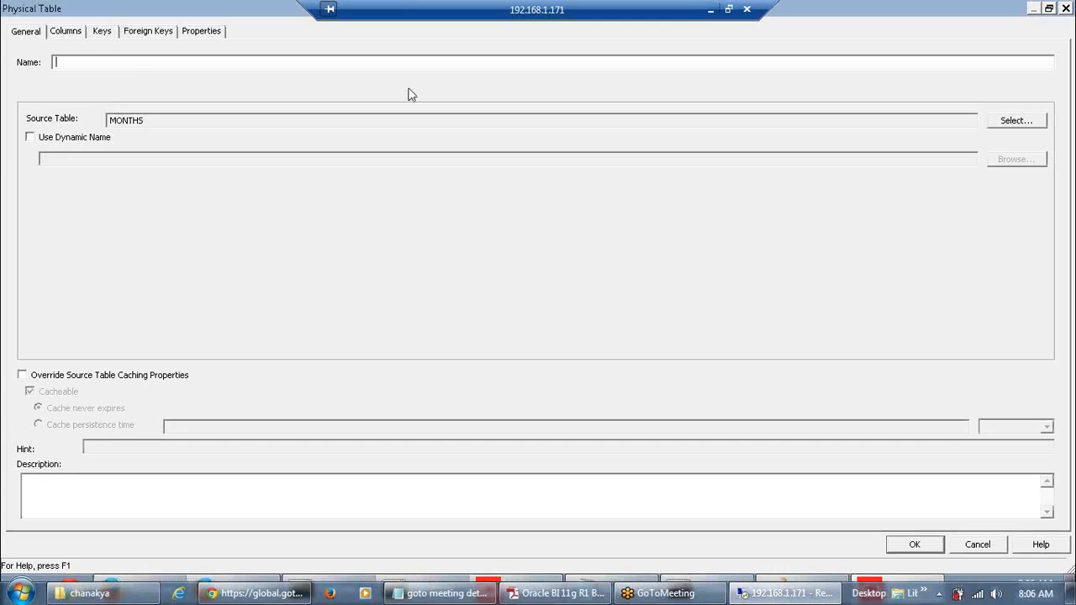
key("ctrl+v")
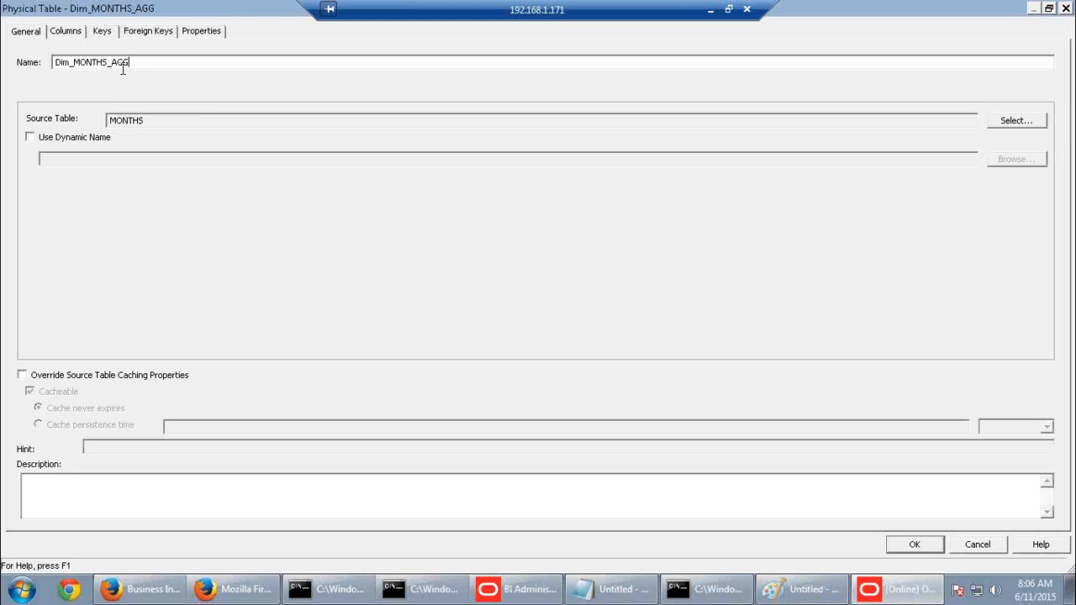
left_click(898, 543)
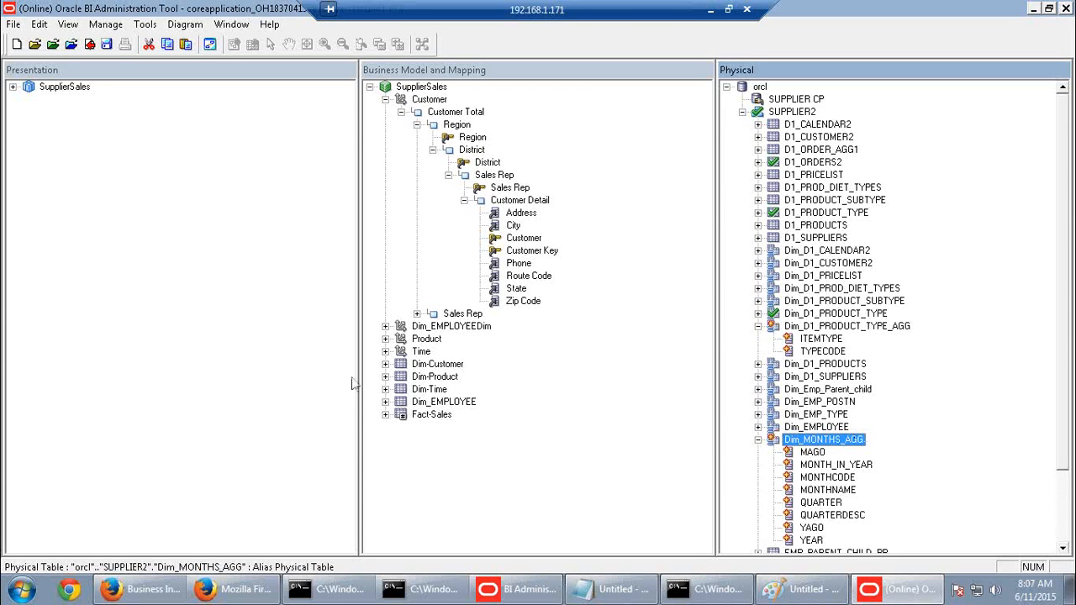
left_click(433, 416)
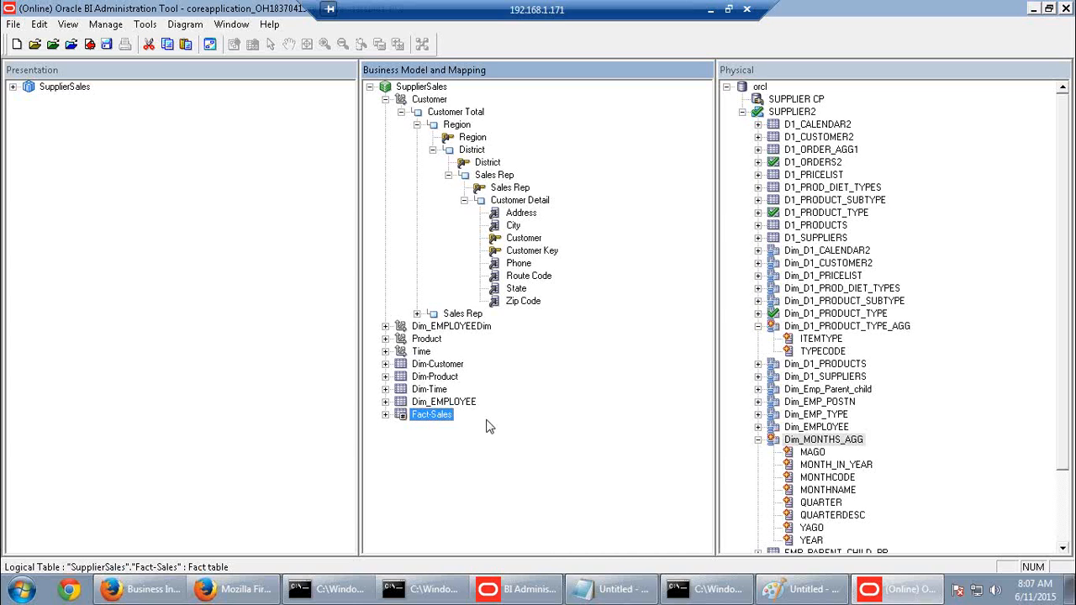
Collapse the Dim_MONTHS_AGG and Dim_D1_PRODUCT_TYPE_AGG column lists
left_click(758, 439)
left_click(758, 327)
left_click(842, 332)
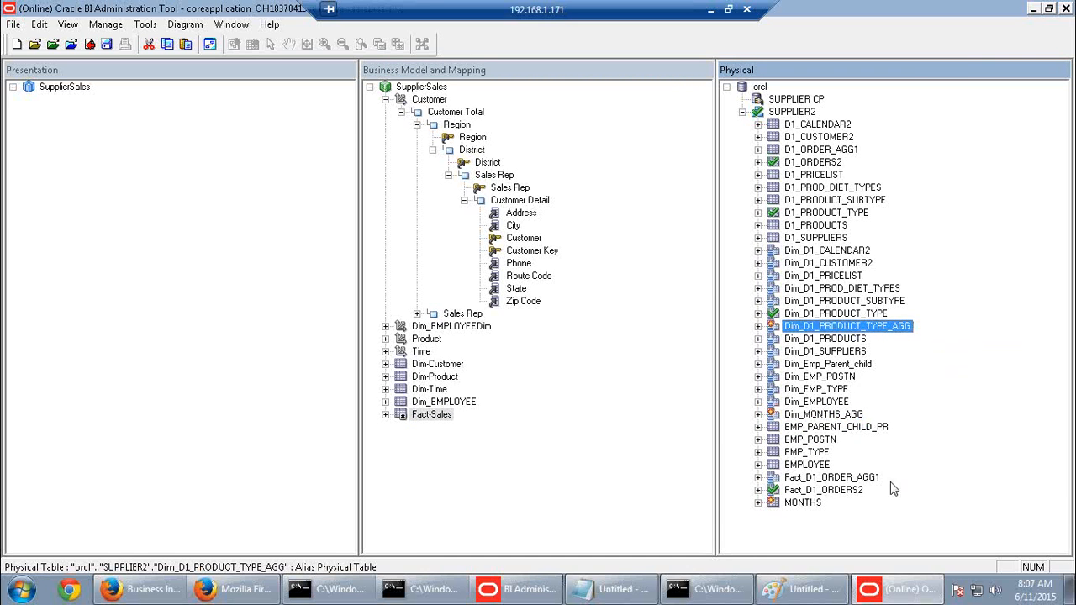
Diagram Fact_D1_ORDER_AGG1 with its direct joins, showing Dim_Emp_Parent_child, then close the diagram
right_click(852, 483)
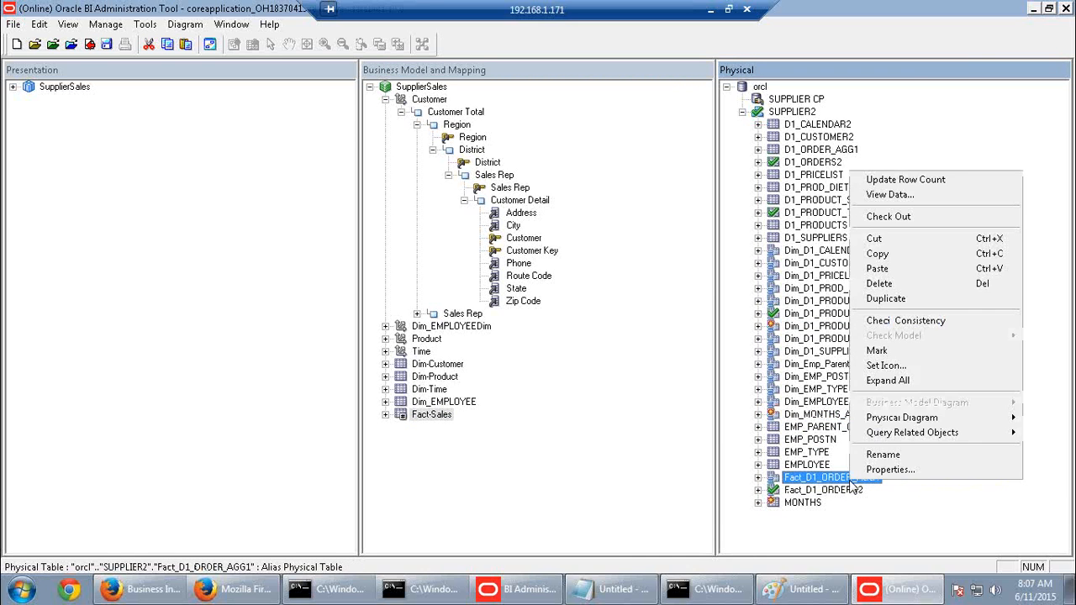
mouse_move(900, 425)
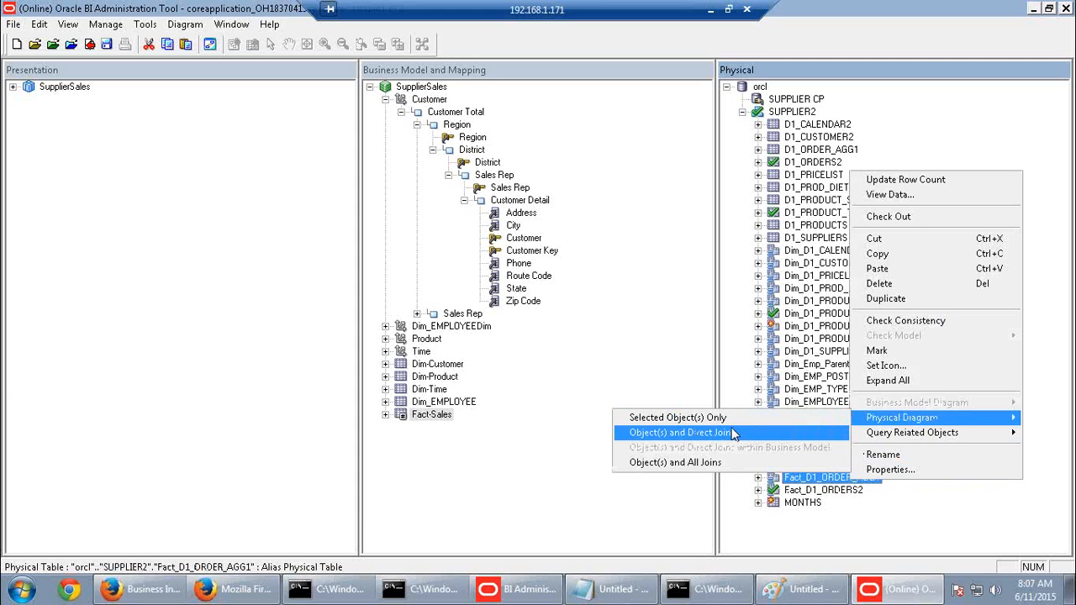
left_click(733, 433)
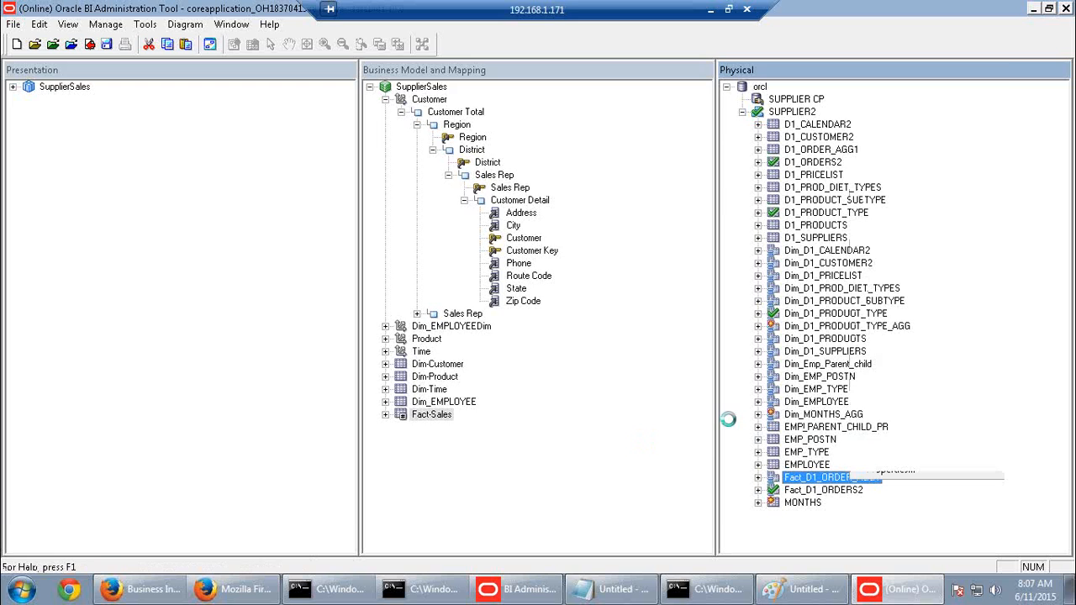
right_click(525, 174)
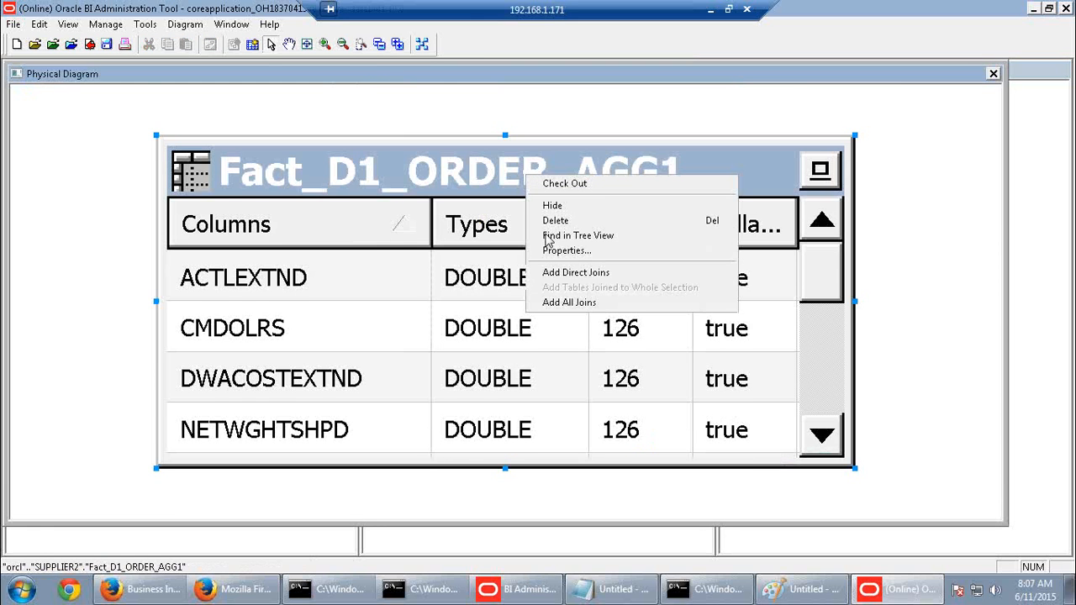
left_click(533, 271)
scroll(575, 274, "down", 9)
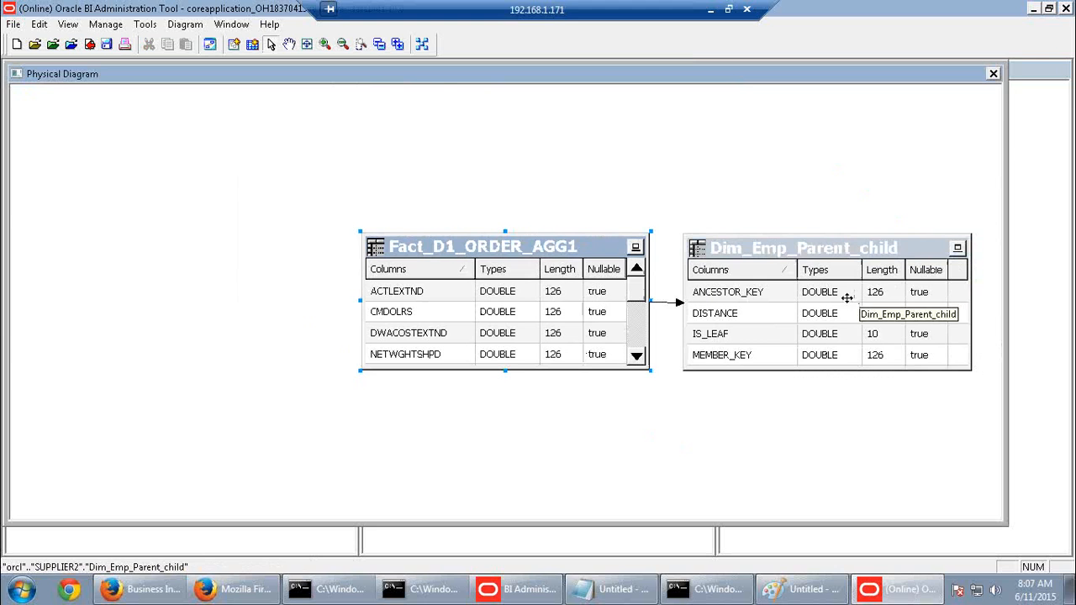
left_click(993, 74)
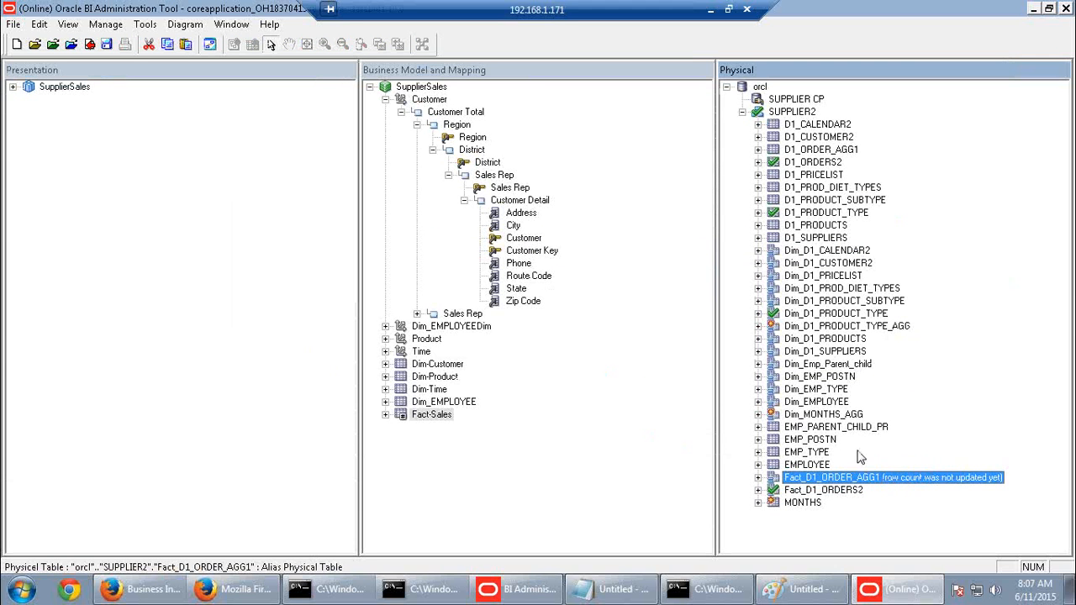
left_click(848, 416)
left_click(850, 326)
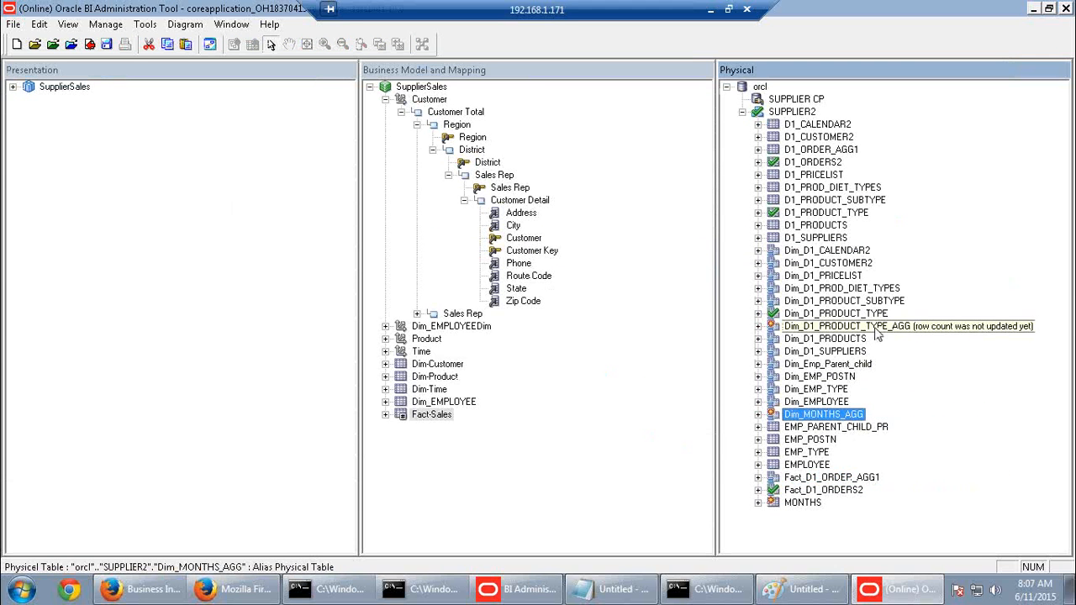
left_click(710, 9)
scroll(672, 431, "down", 10)
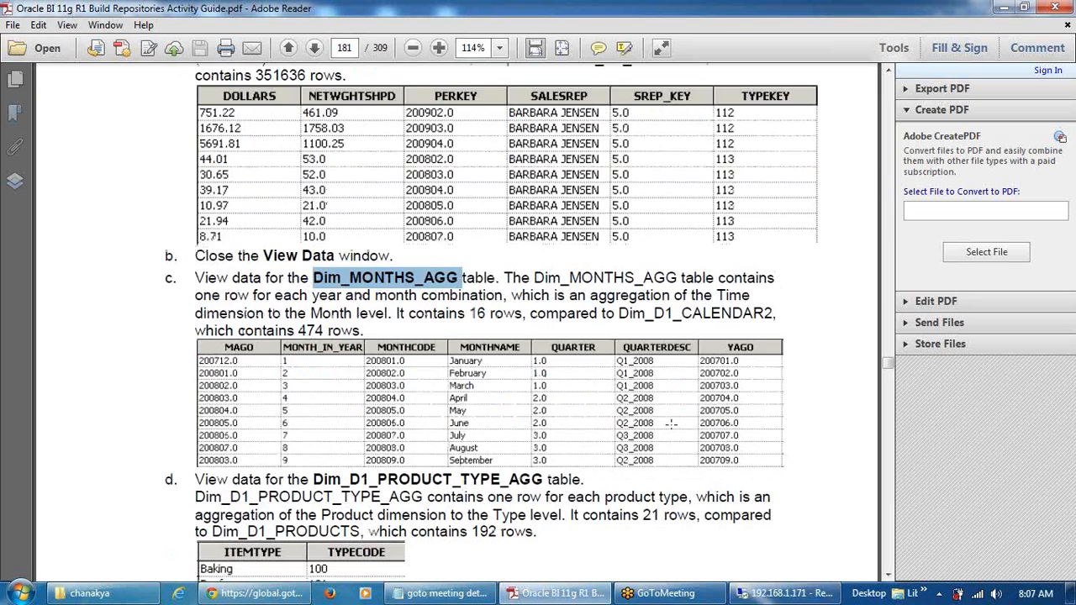
scroll(673, 431, "down", 3)
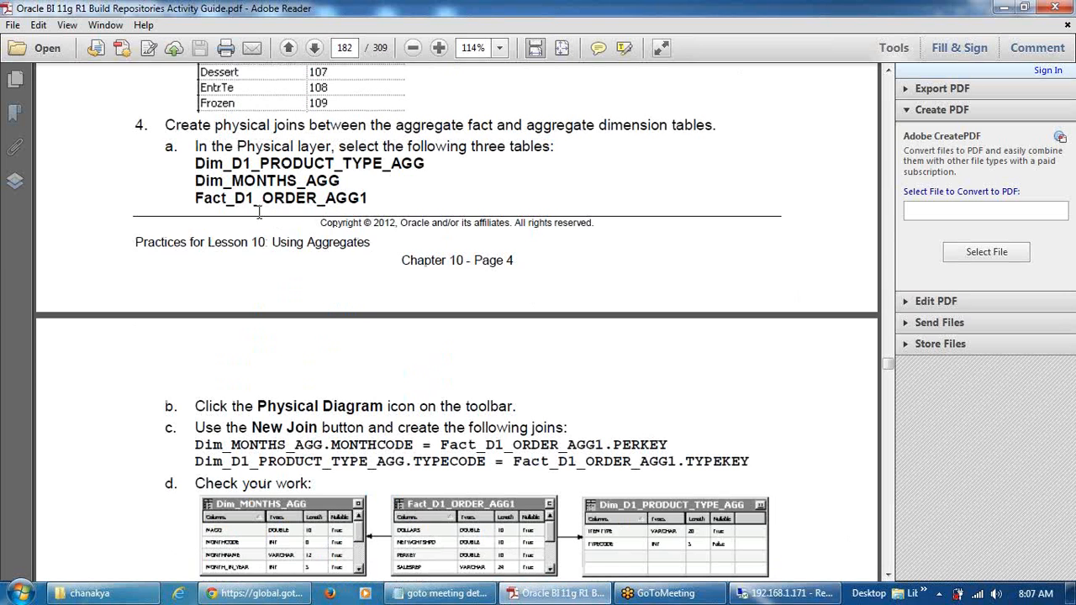
scroll(496, 473, "down", 3)
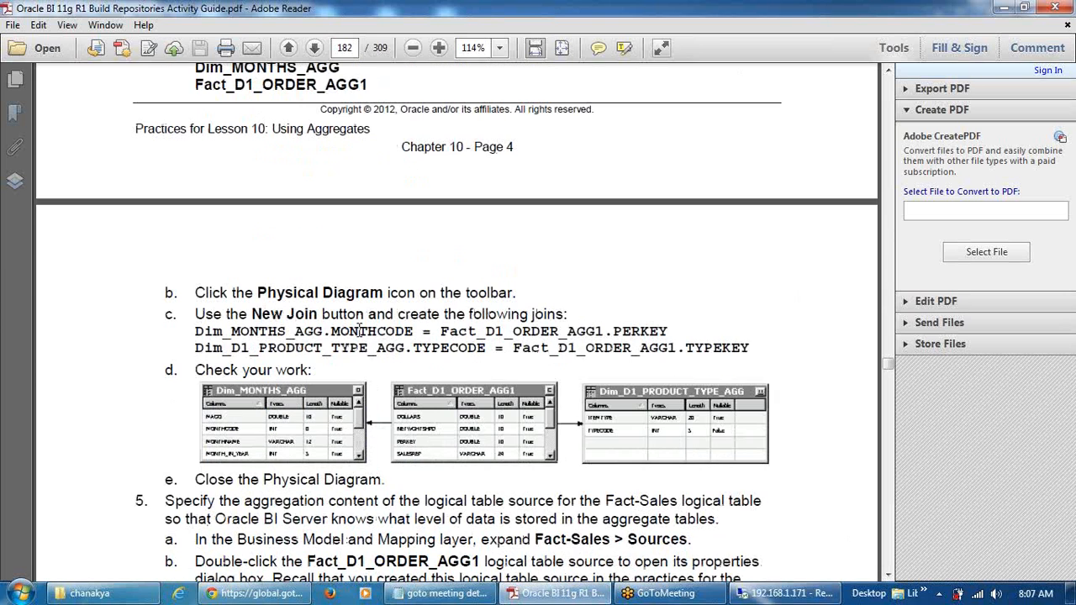
left_click(785, 593)
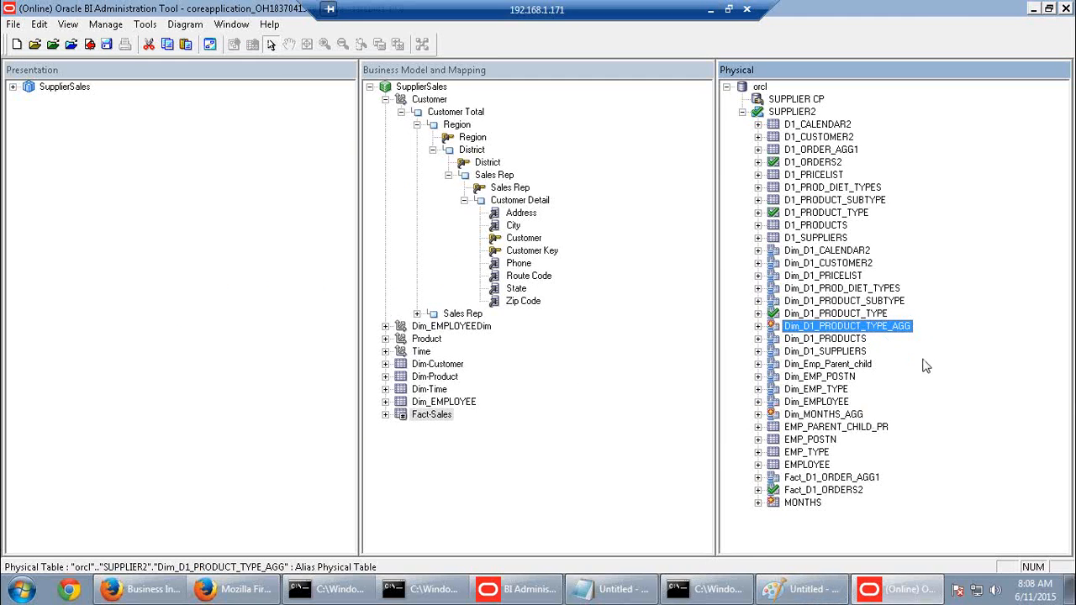
Inspect Dim_MONTHS_AGG's MONTHCODE column properties without changes, then collapse the alias
left_click(759, 415)
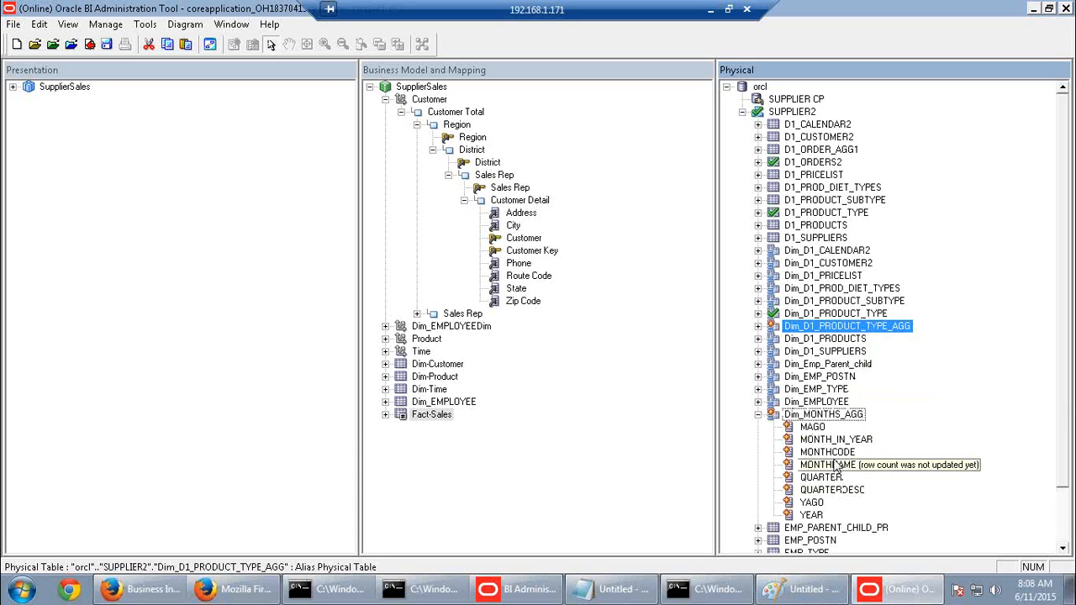
double_click(831, 454)
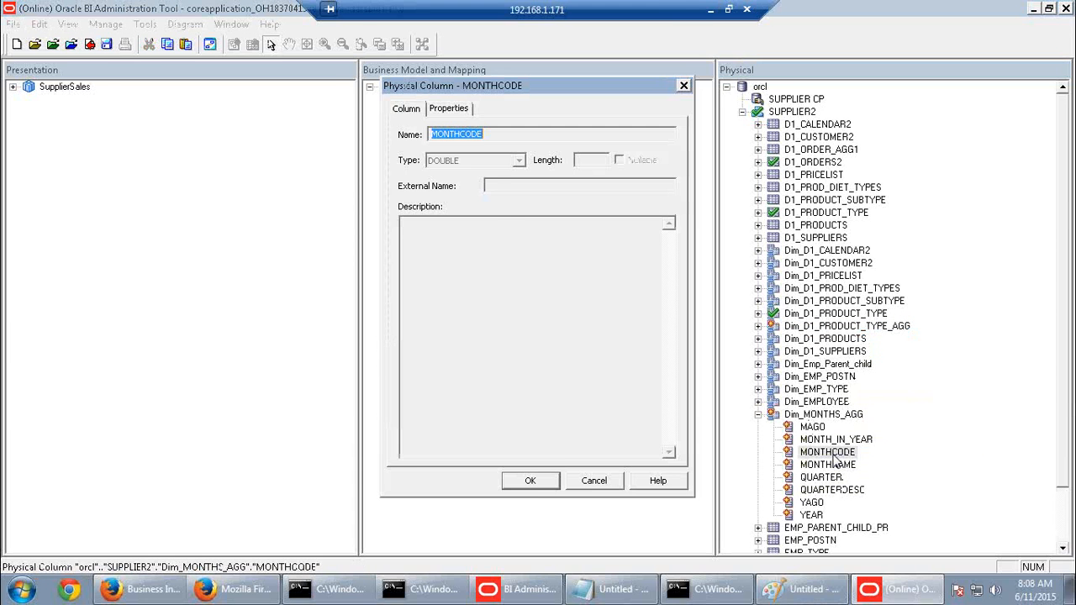
left_click(592, 482)
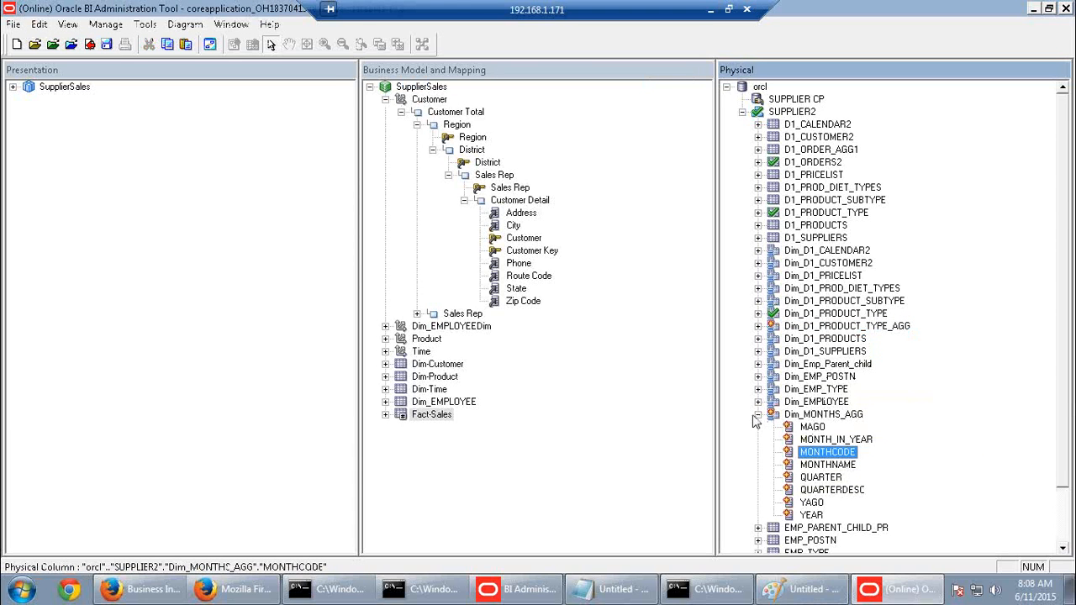
left_click(758, 415)
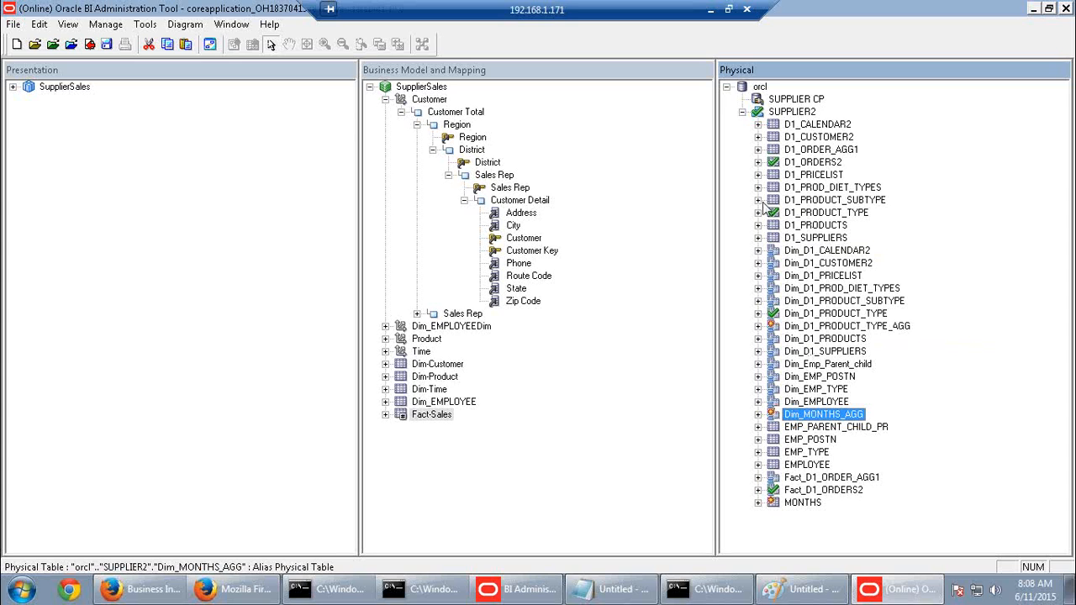
Change the MONTHS table's MONTHCODE and YEAR columns from DOUBLE to INT
left_click(758, 503)
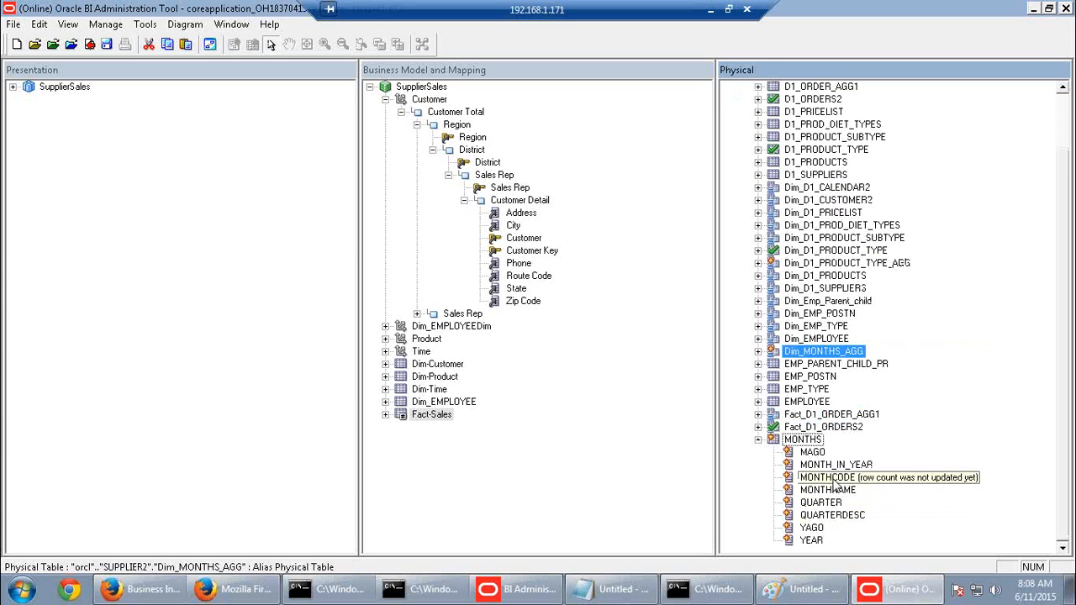
left_click(835, 482)
double_click(835, 483)
left_click(519, 161)
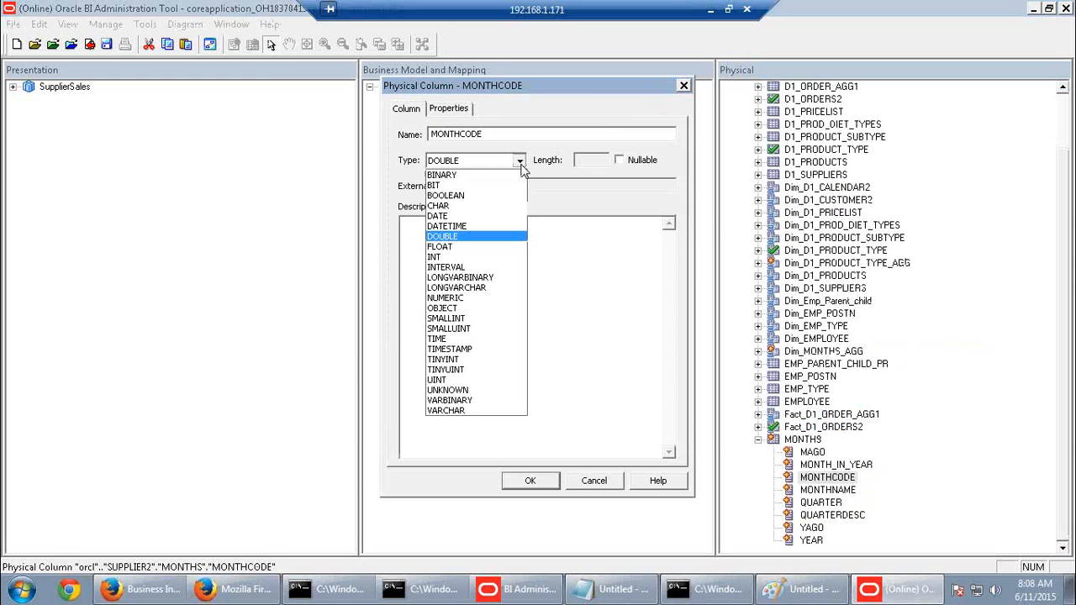
left_click(454, 257)
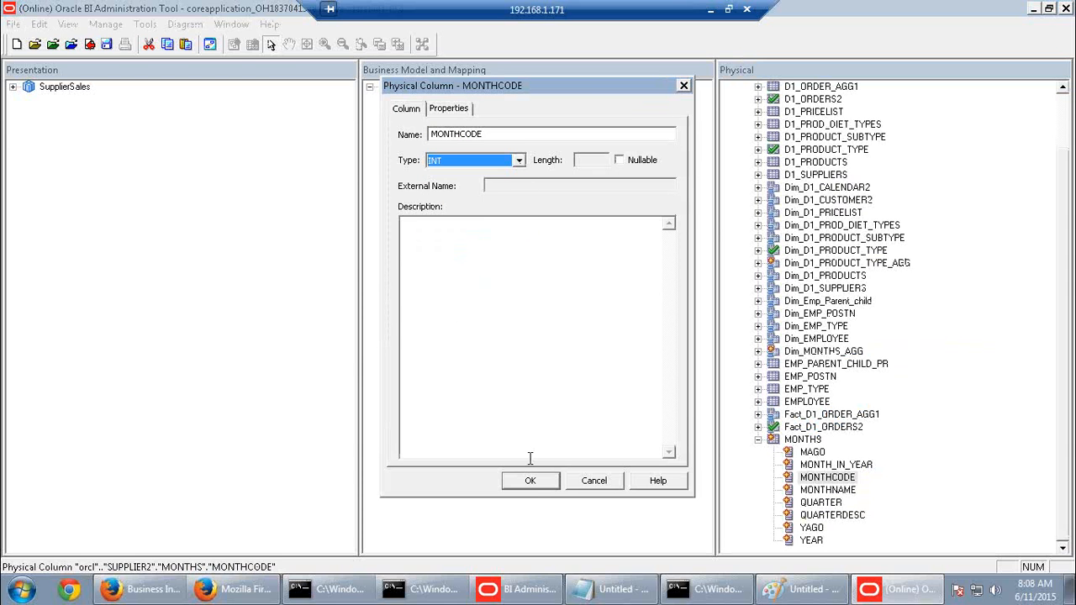
left_click(531, 483)
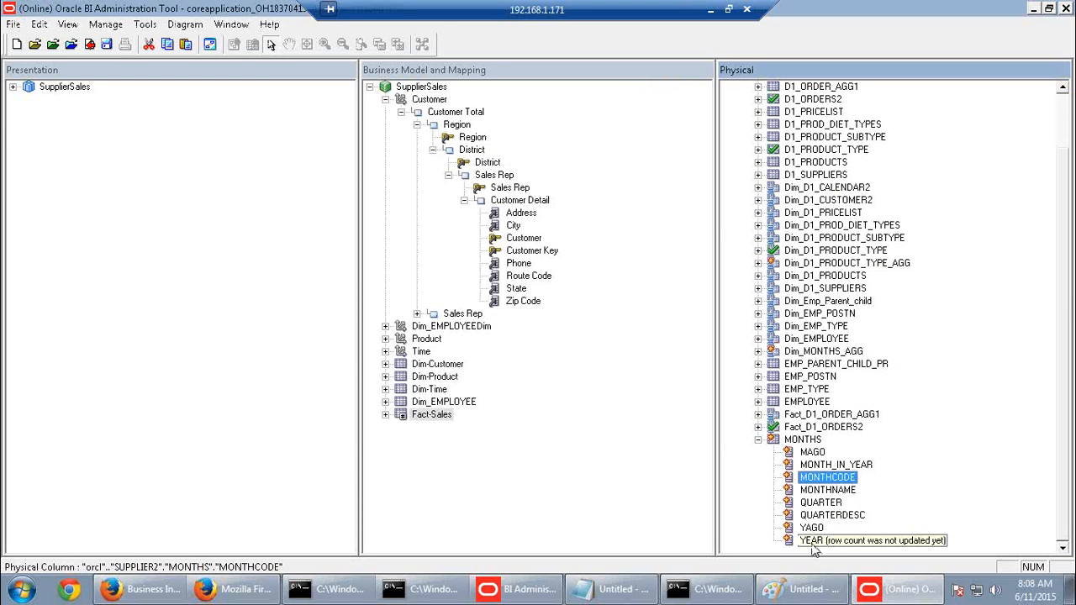
double_click(813, 540)
left_click(518, 161)
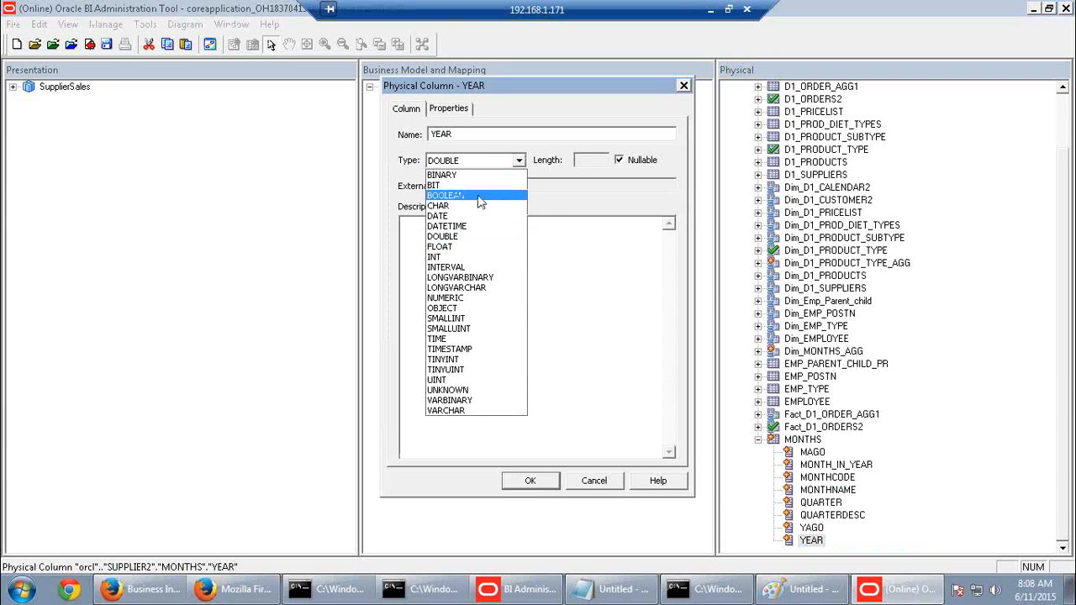
left_click(452, 256)
left_click(530, 483)
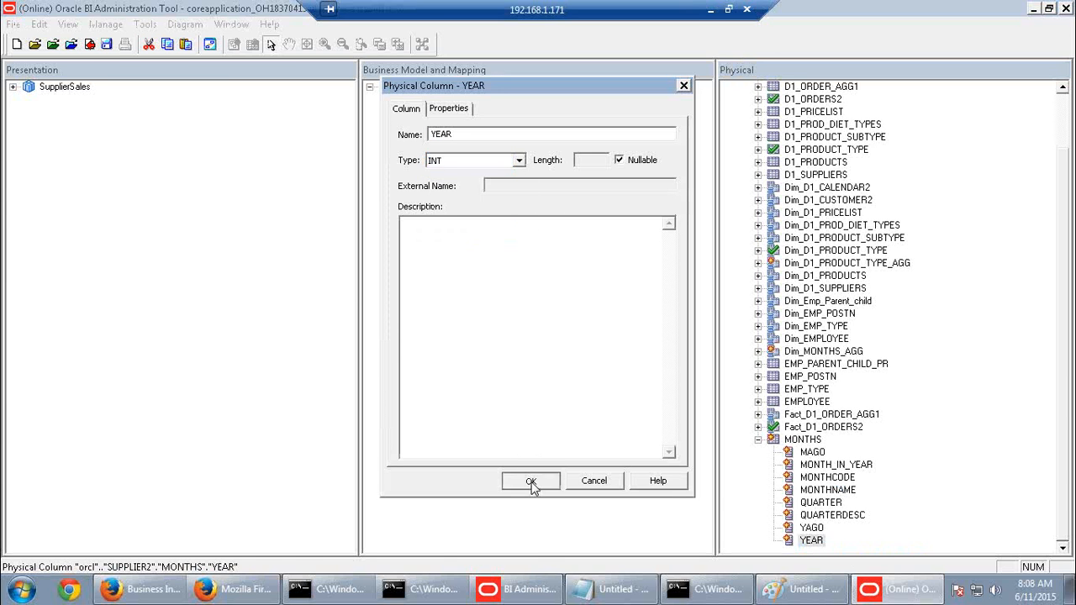
left_click(710, 10)
Scroll the guide to page 181, step 4a, listing the aggregate tables to join
scroll(548, 468, "up", 15)
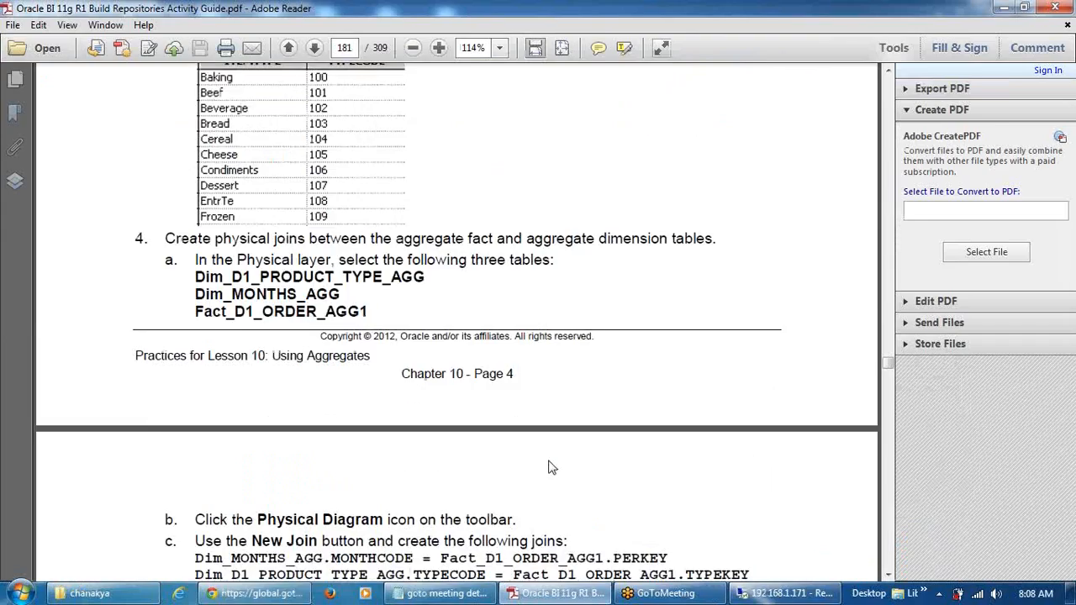
scroll(550, 466, "up", 9)
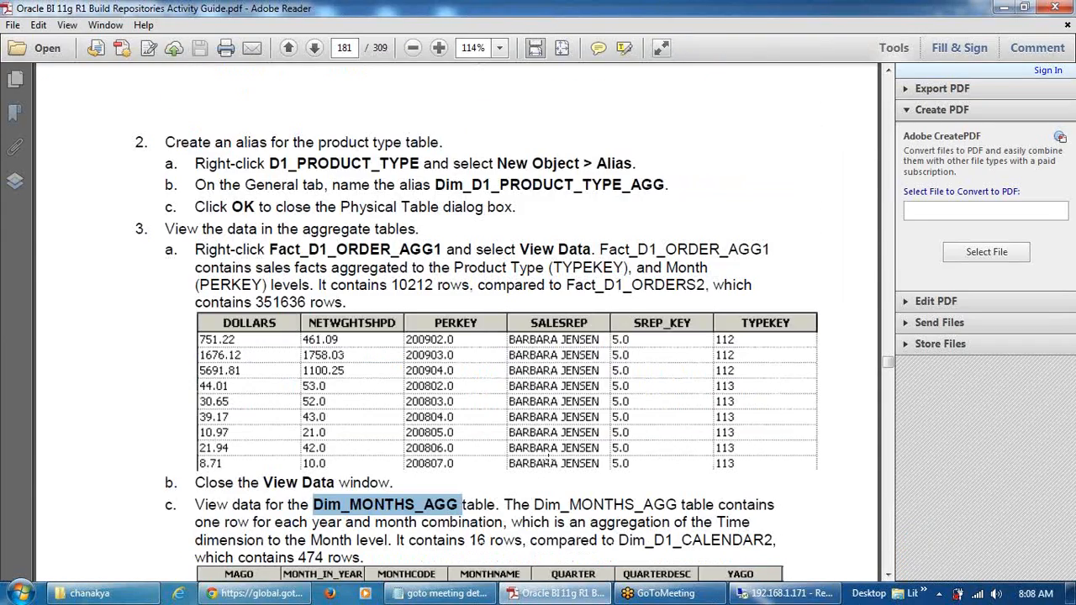
scroll(548, 460, "up", 9)
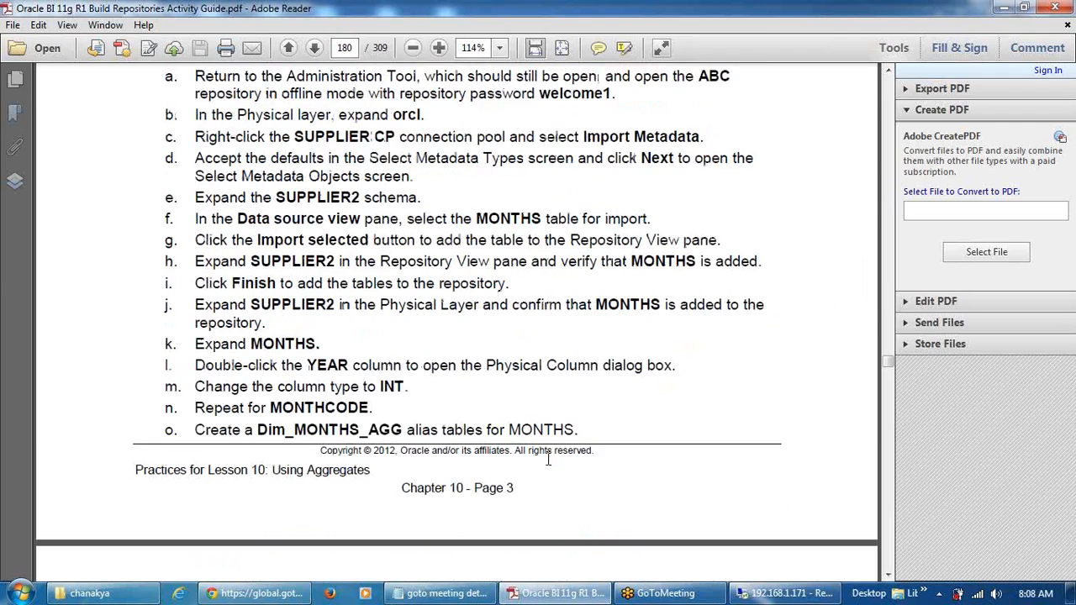
scroll(548, 459, "up", 4)
scroll(548, 459, "down", 9)
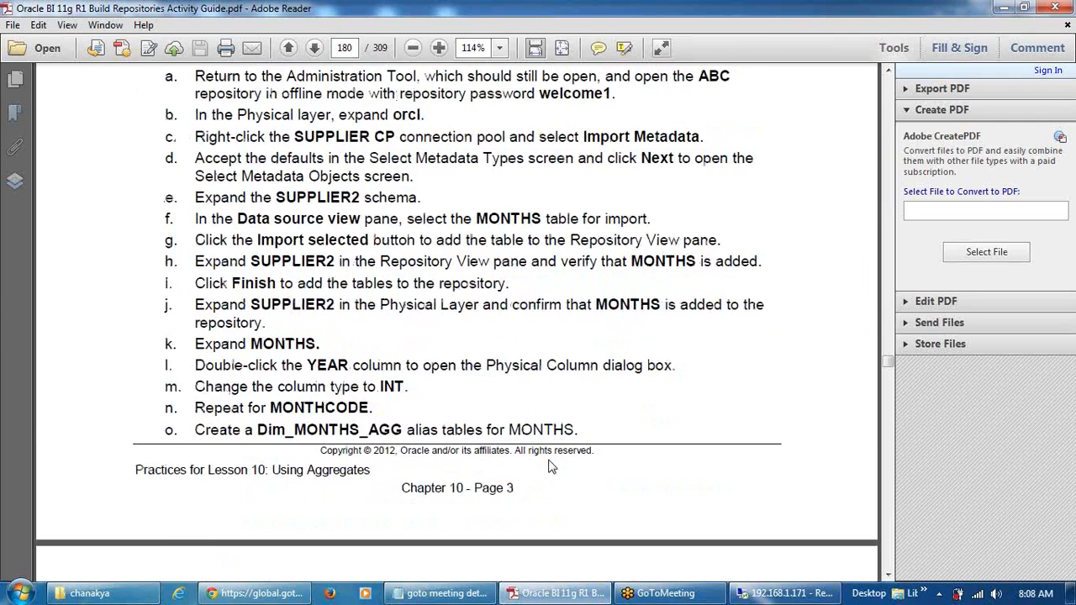
scroll(548, 459, "up", 2)
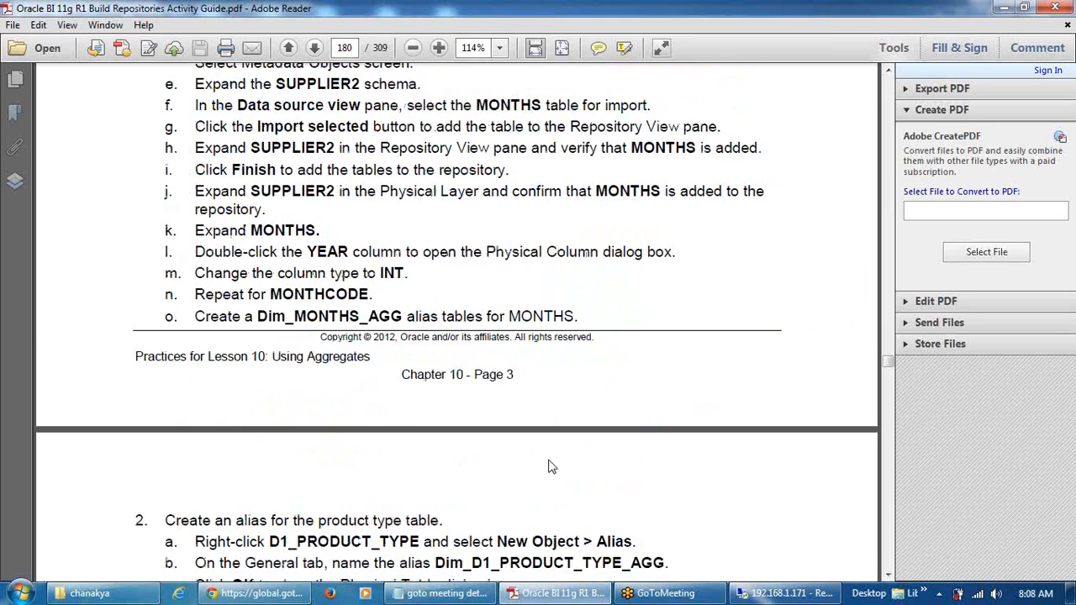
scroll(548, 462, "down", 2)
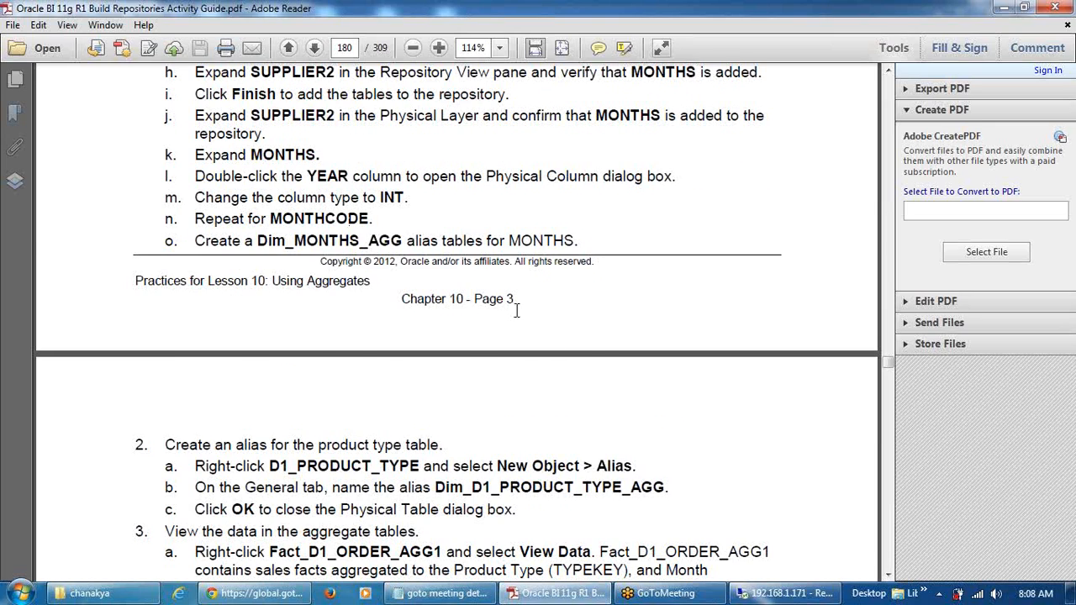
scroll(517, 311, "down", 15)
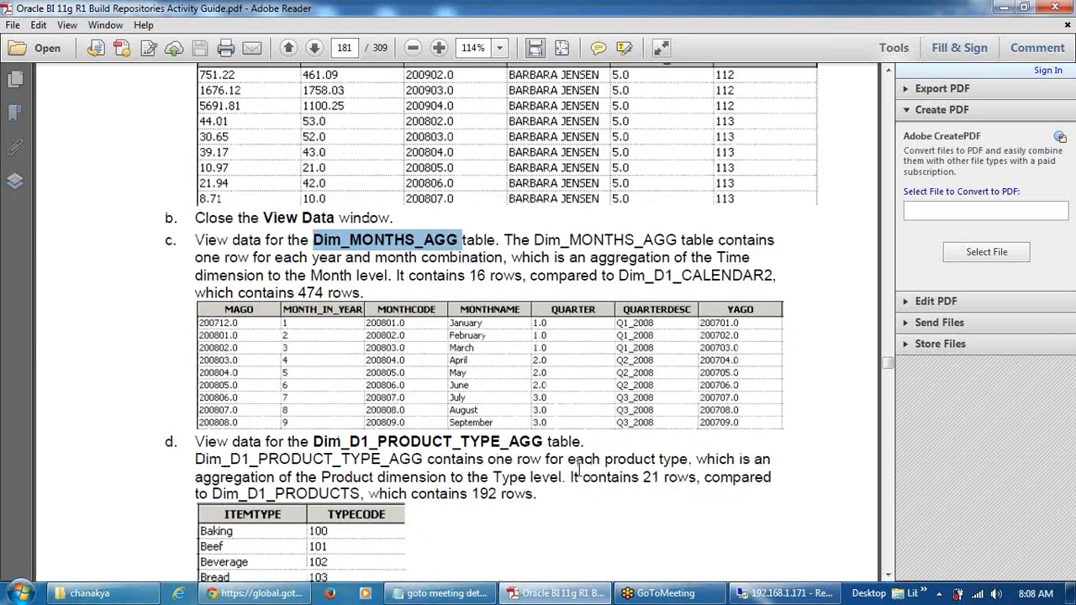
scroll(579, 467, "down", 11)
scroll(579, 468, "up", 3)
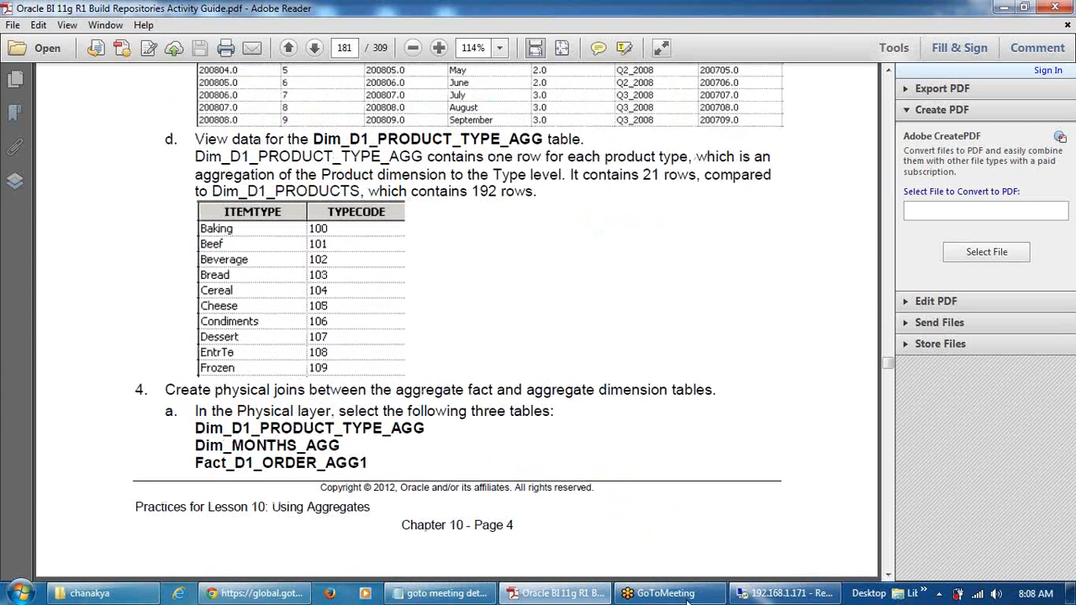
Collapse MONTHS, select Dim_D1_PRODUCT_TYPE_AGG, Dim_MONTHS_AGG and Fact_D1_ORDER_AGG1, and bring up their context menu
left_click(743, 593)
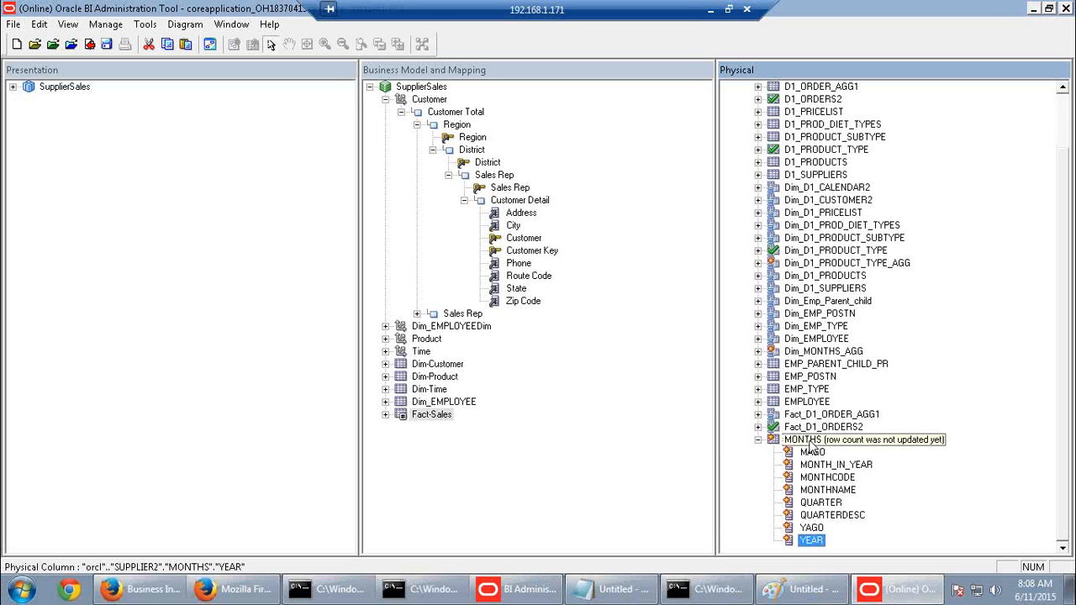
left_click(758, 440)
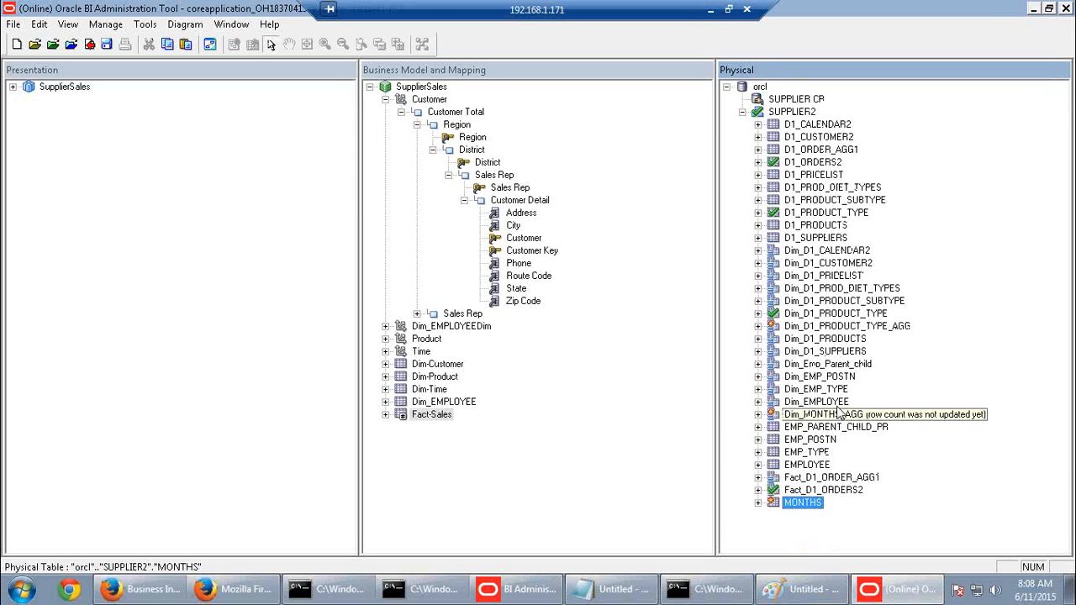
left_click(893, 330)
left_click(853, 417, "ctrl")
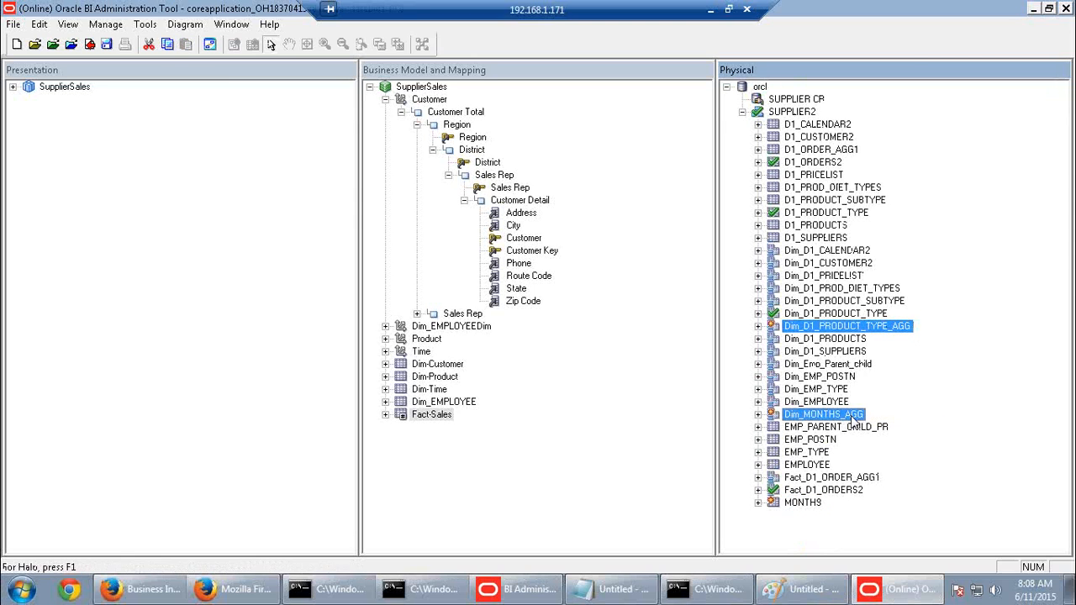
left_click(848, 479, "ctrl")
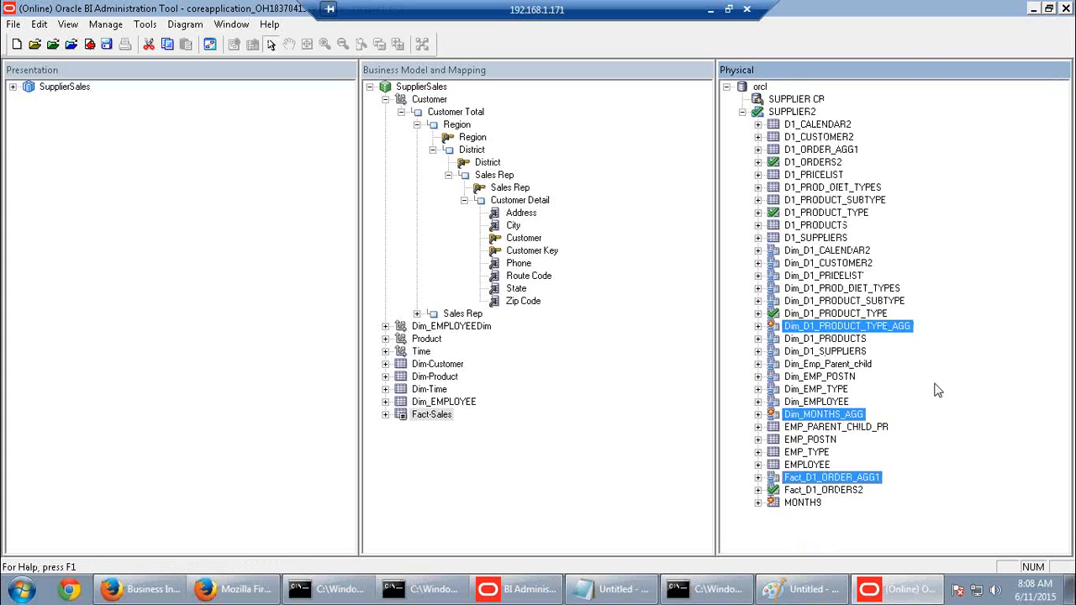
right_click(839, 478)
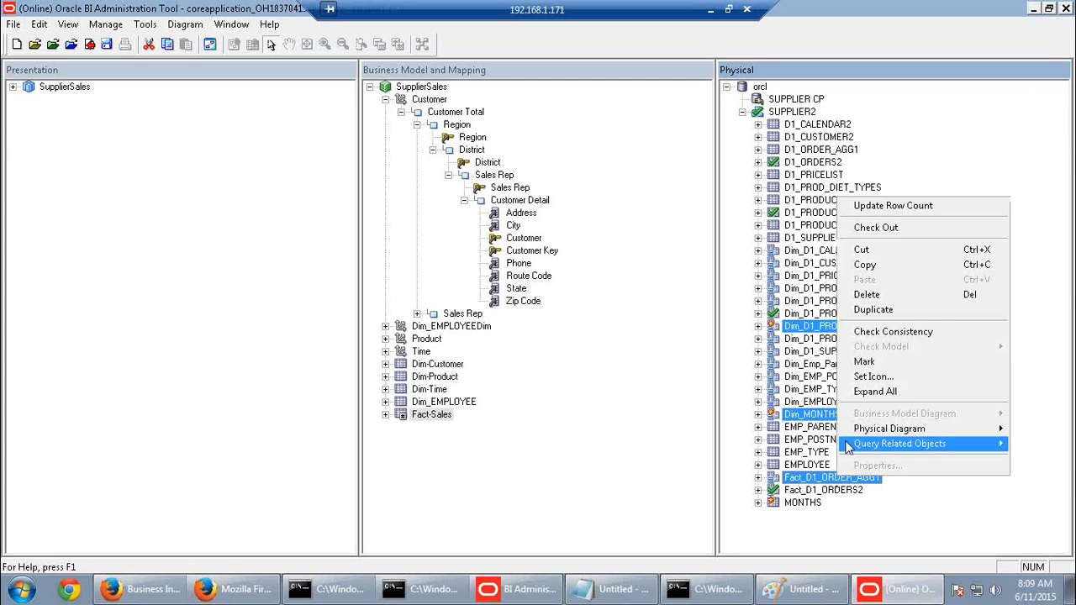
Diagram only the three selected tables, with Dim_MONTHS_AGG left, Dim_D1_PRODUCT_TYPE_AGG right, fact centred
mouse_move(862, 429)
left_click(713, 431)
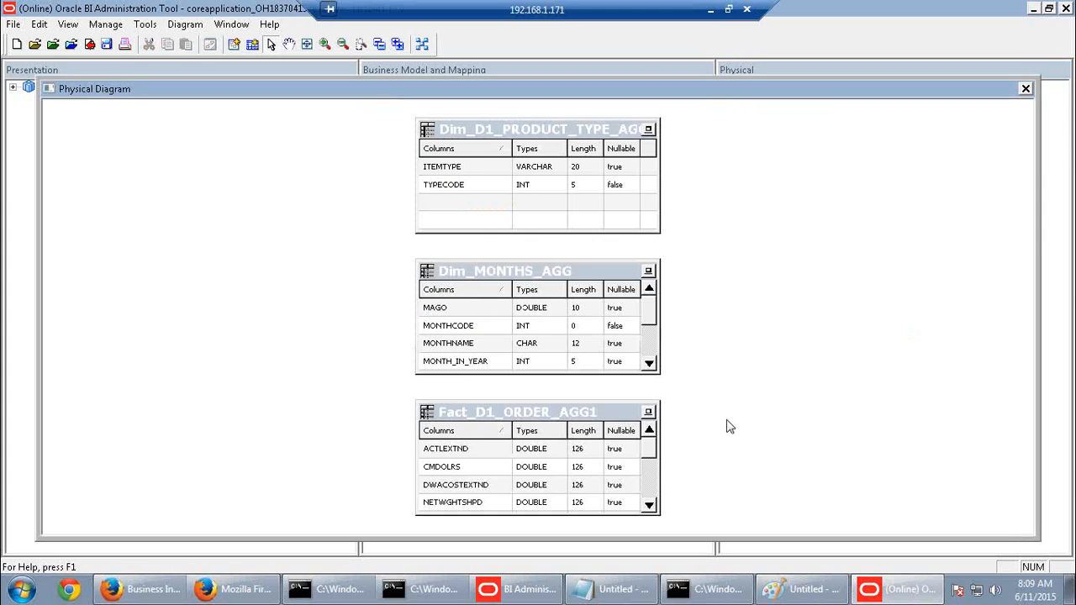
left_click_drag(561, 305, 261, 267)
left_click_drag(538, 134, 637, 150)
left_click_drag(779, 153, 930, 178)
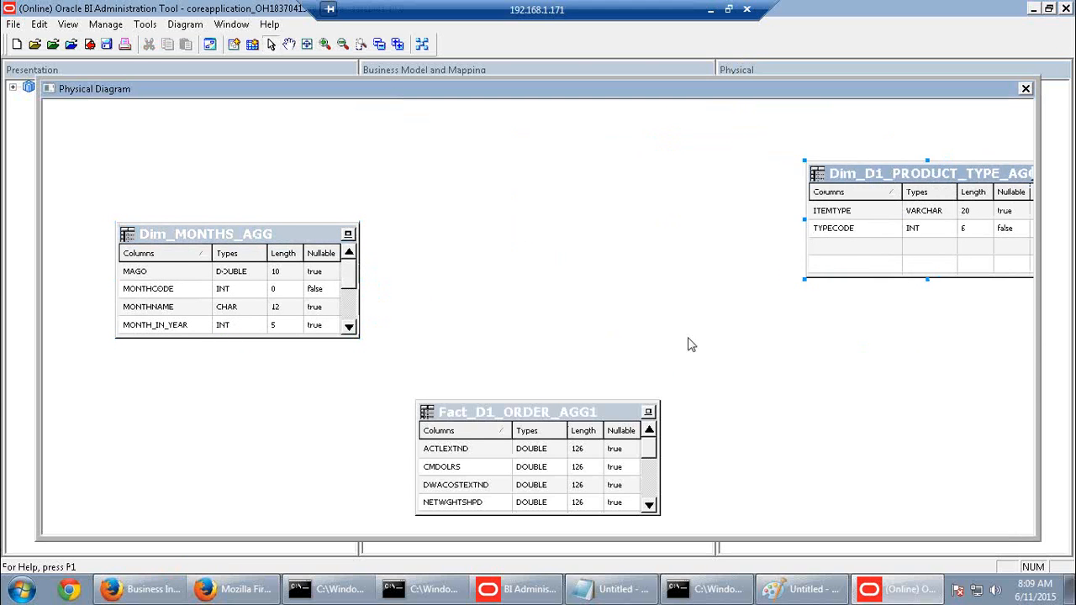
left_click_drag(569, 401, 596, 268)
Join Fact_D1_ORDER_AGG1's PERKEY to Dim_MONTHS_AGG's MONTHCODE, checking out the fact table
left_click(612, 219)
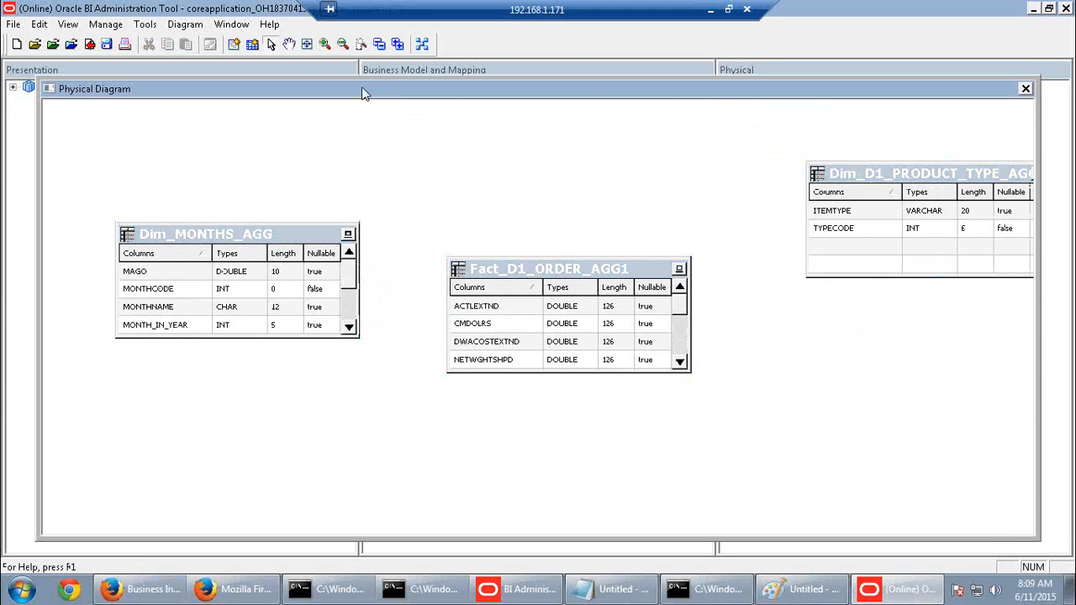
left_click(235, 44)
left_click(575, 358)
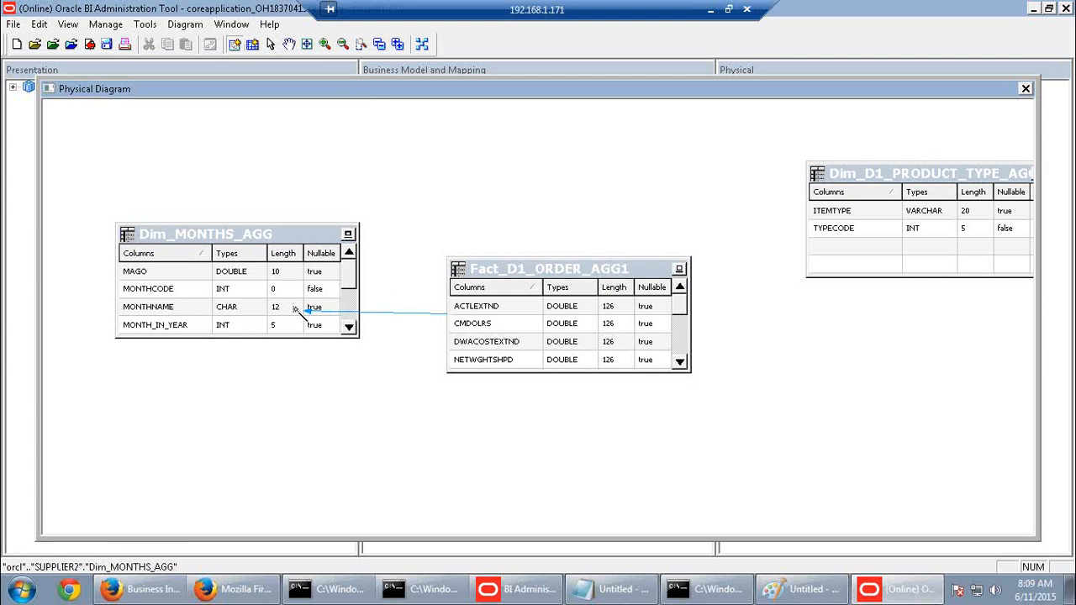
left_click(354, 309)
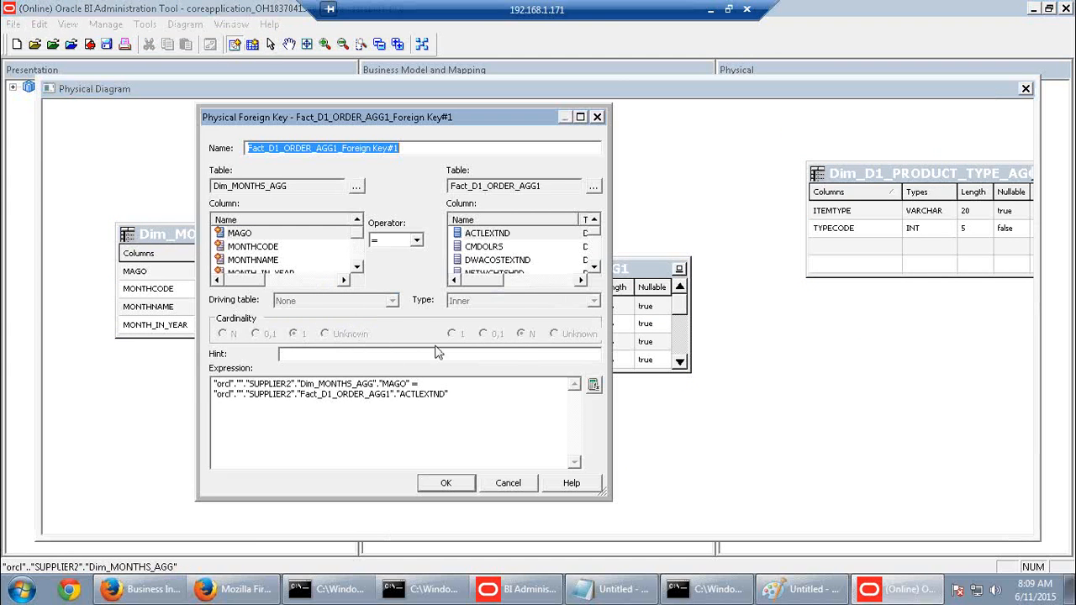
left_click(594, 268)
left_click(594, 267)
left_click(593, 267)
left_click(594, 267)
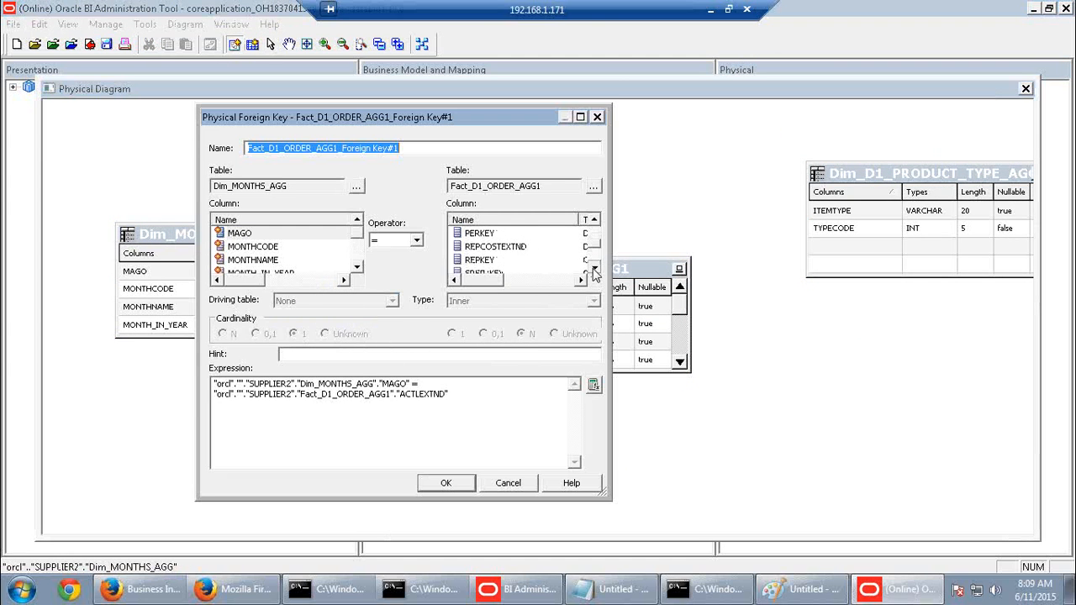
left_click(494, 234)
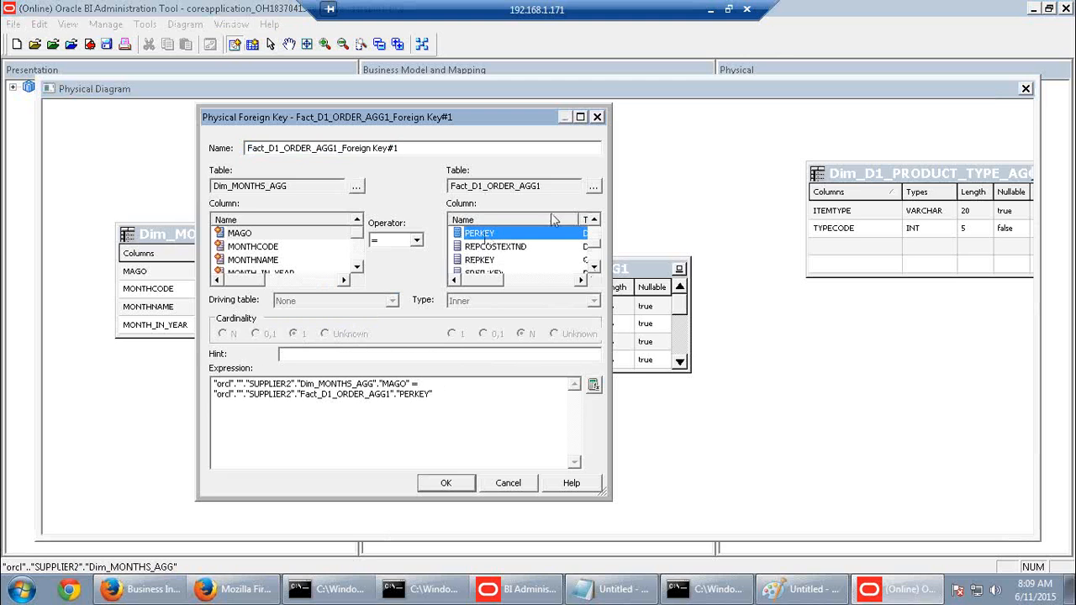
left_click(253, 247)
left_click(446, 482)
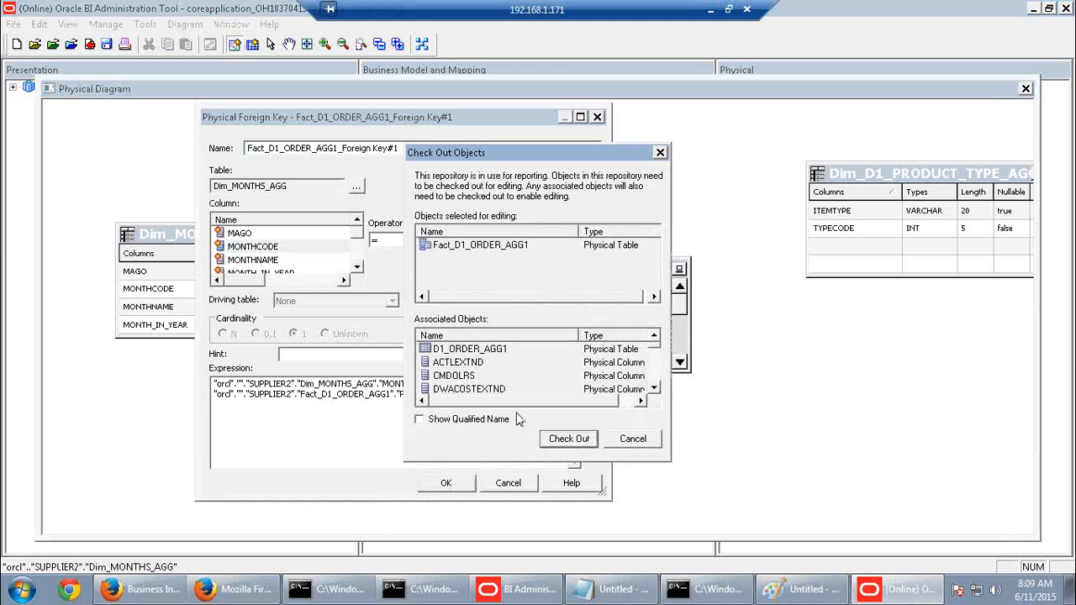
left_click(563, 436)
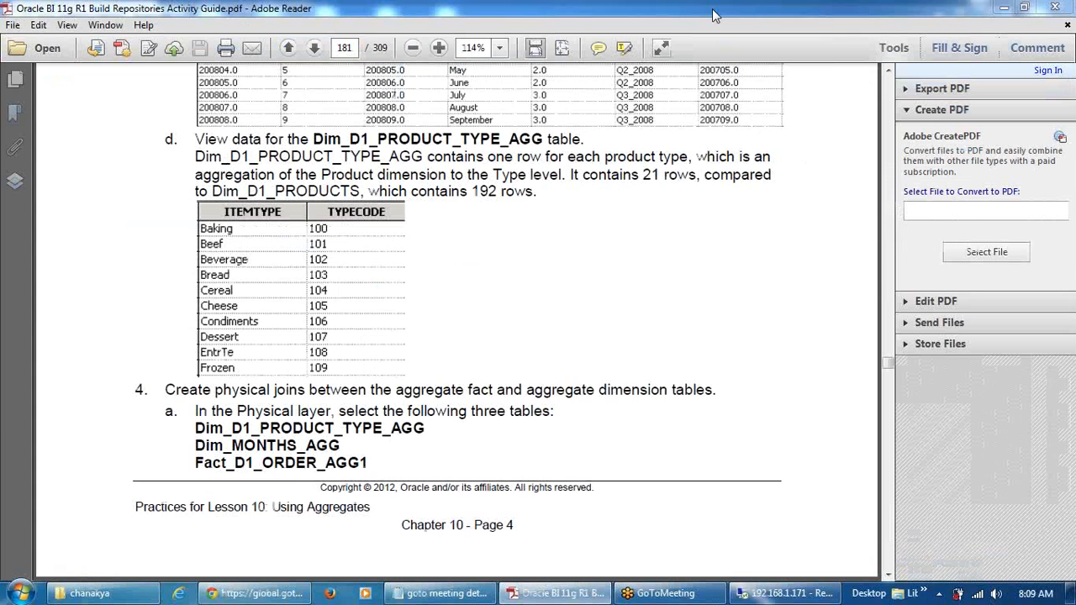
Consult the activity guide, then return to the diagram in the Administration Tool
left_click(710, 10)
scroll(558, 305, "down", 8)
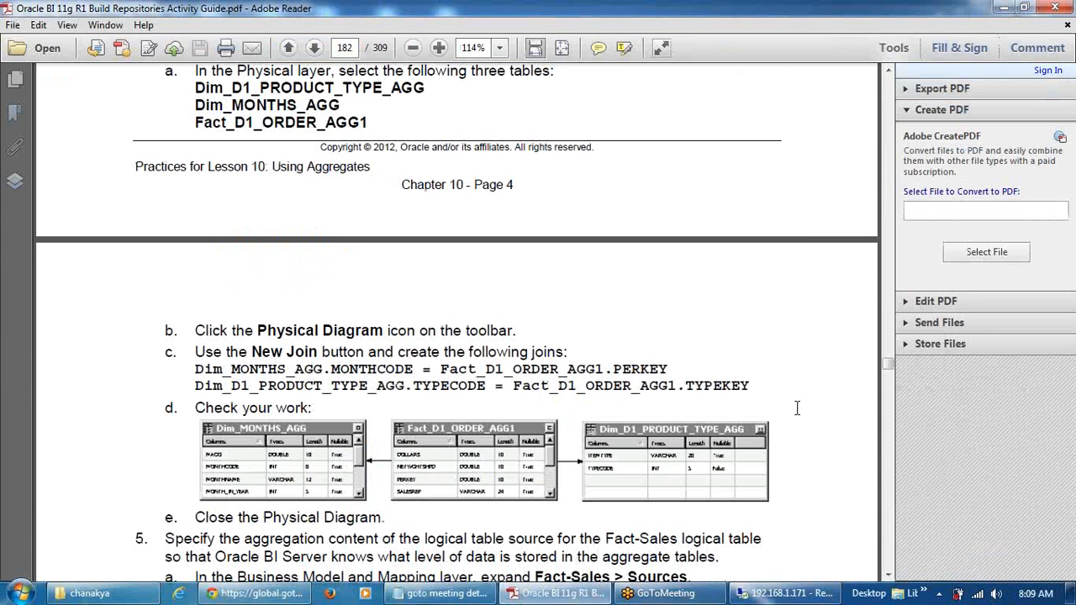
left_click(782, 593)
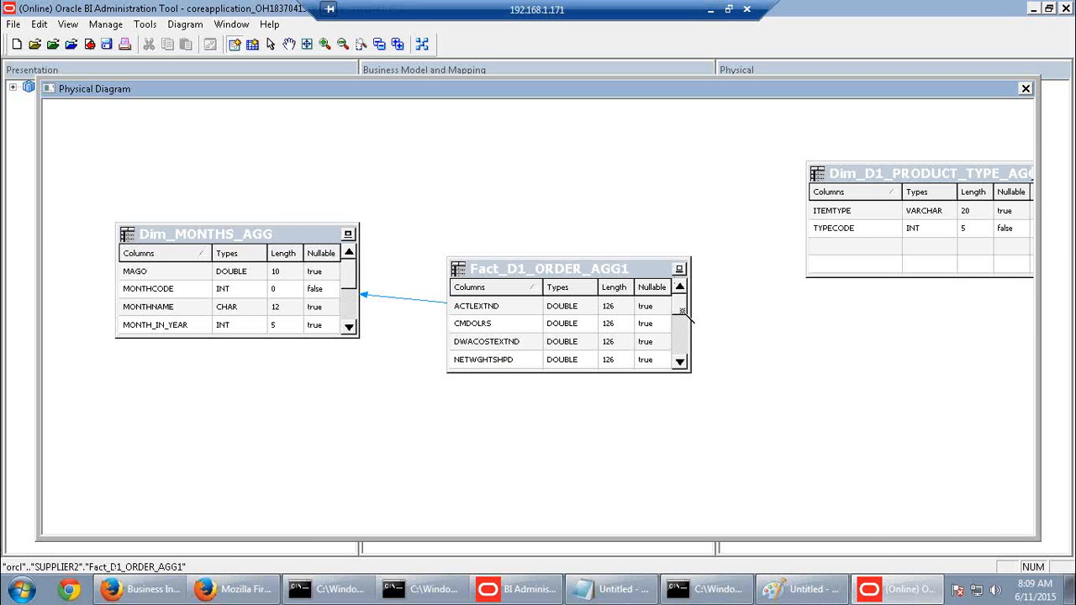
Join Fact_D1_ORDER_AGG1's TYPEKEY to Dim_D1_PRODUCT_TYPE_AGG's TYPECODE, then close the Physical Diagram
left_click(688, 316)
left_click(856, 231)
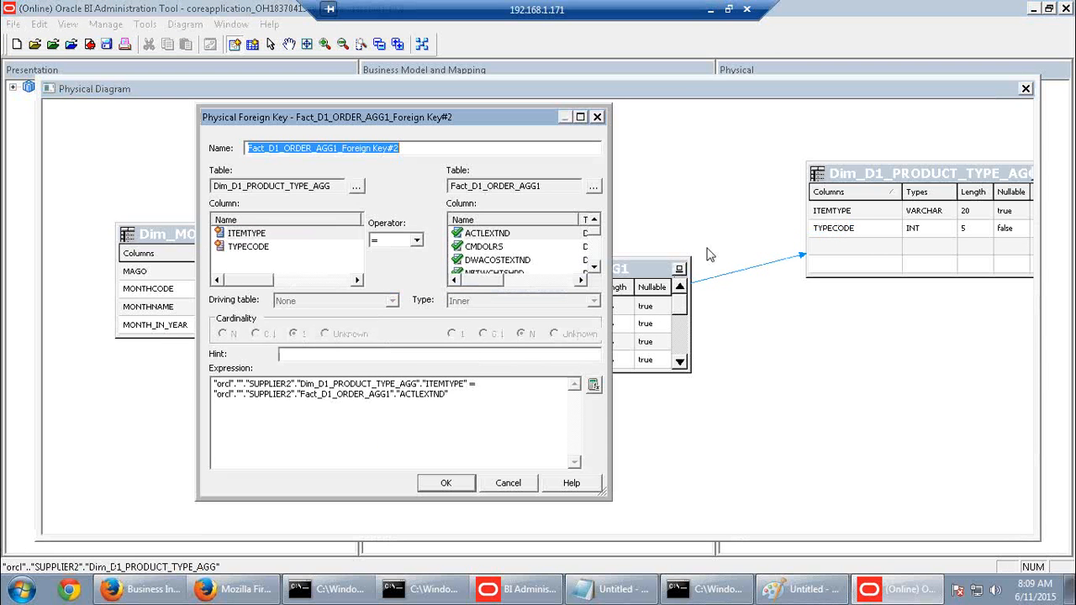
left_click(264, 251)
left_click(593, 266)
left_click(594, 266)
left_click(594, 266)
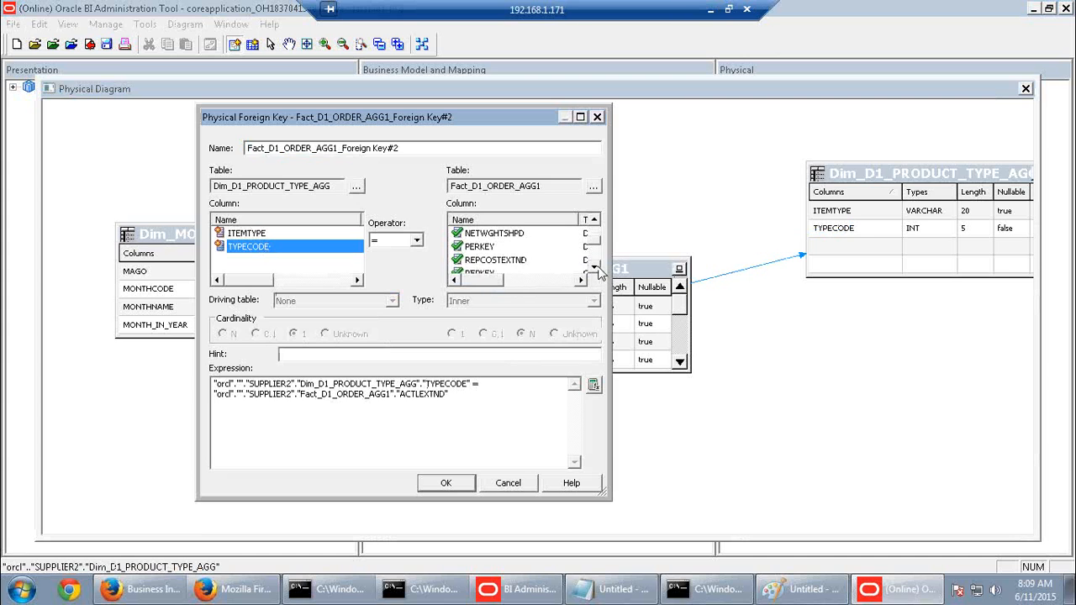
left_click(594, 266)
left_click(593, 266)
left_click(593, 266)
left_click(483, 246)
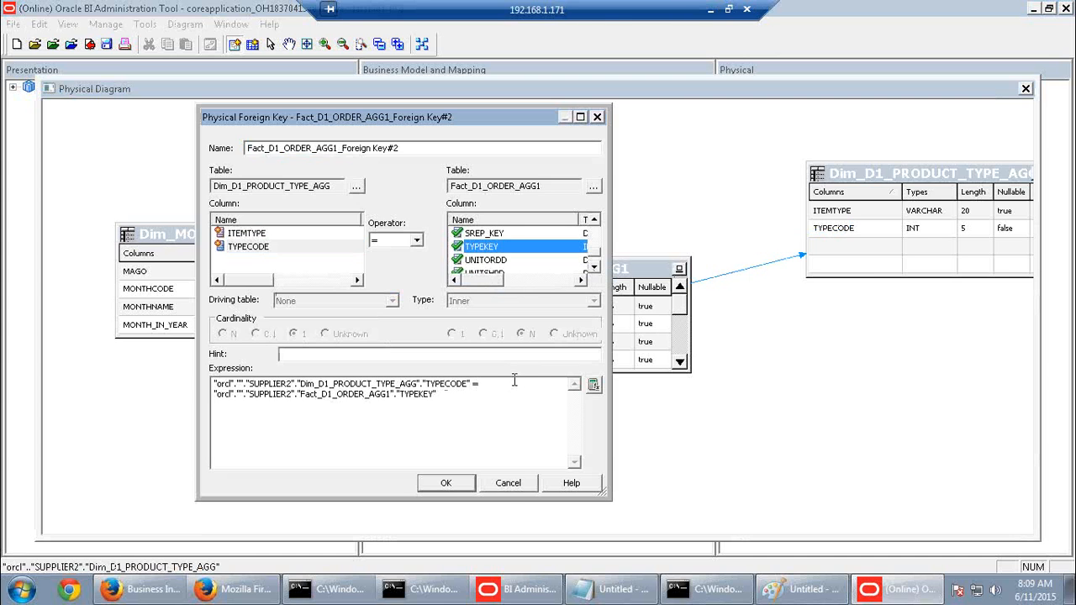
left_click(452, 484)
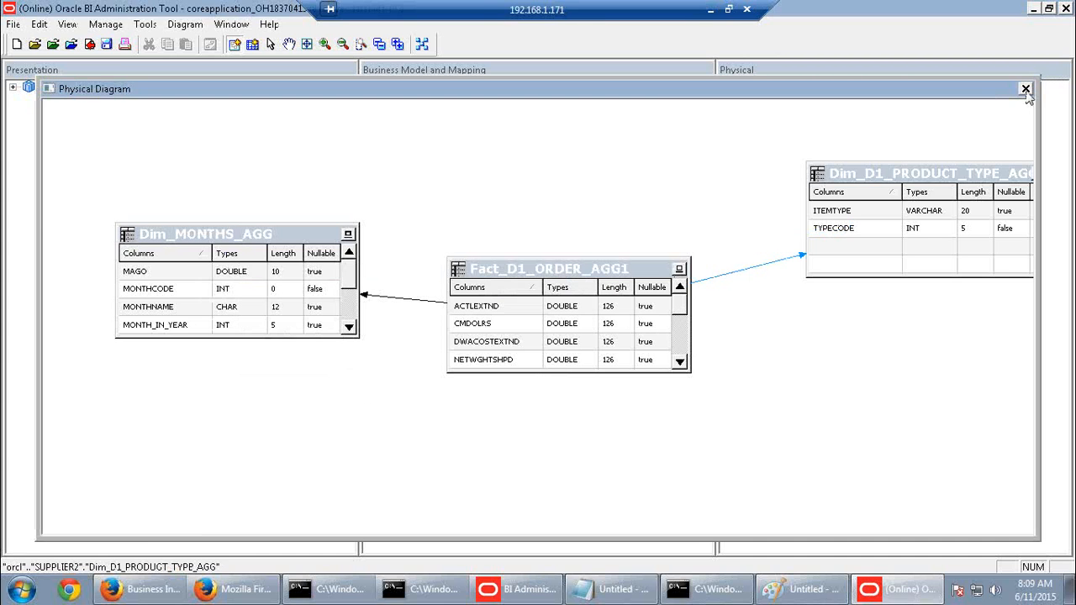
left_click(1026, 89)
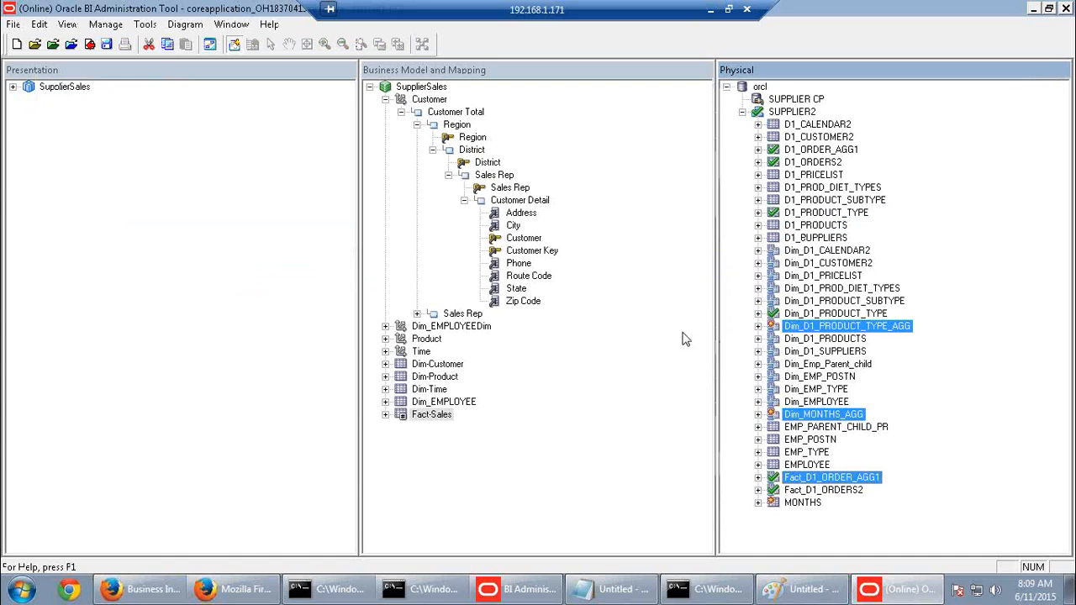
Expand Fact-Sales > Sources in Business Model and Mapping and select the Fact_D1_ORDER_AGG1 source
left_click(845, 351)
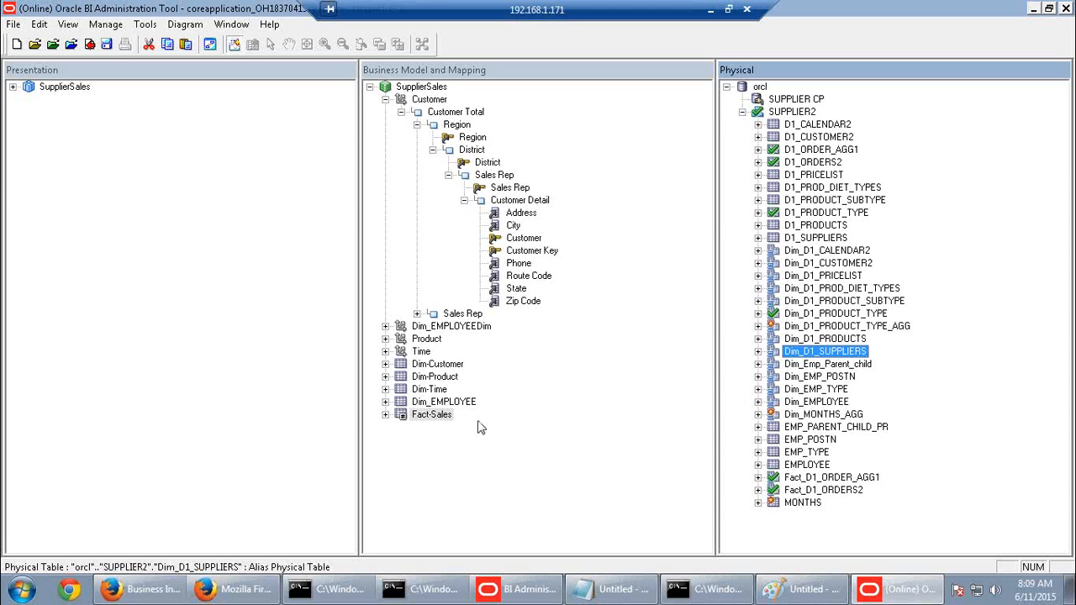
left_click(386, 416)
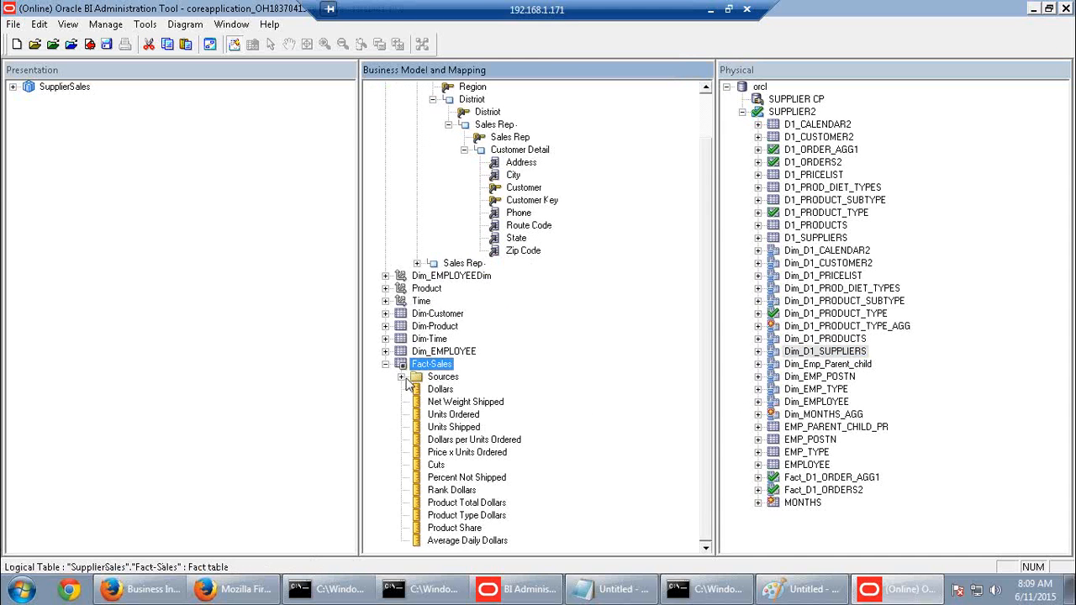
left_click(401, 377)
left_click(487, 403)
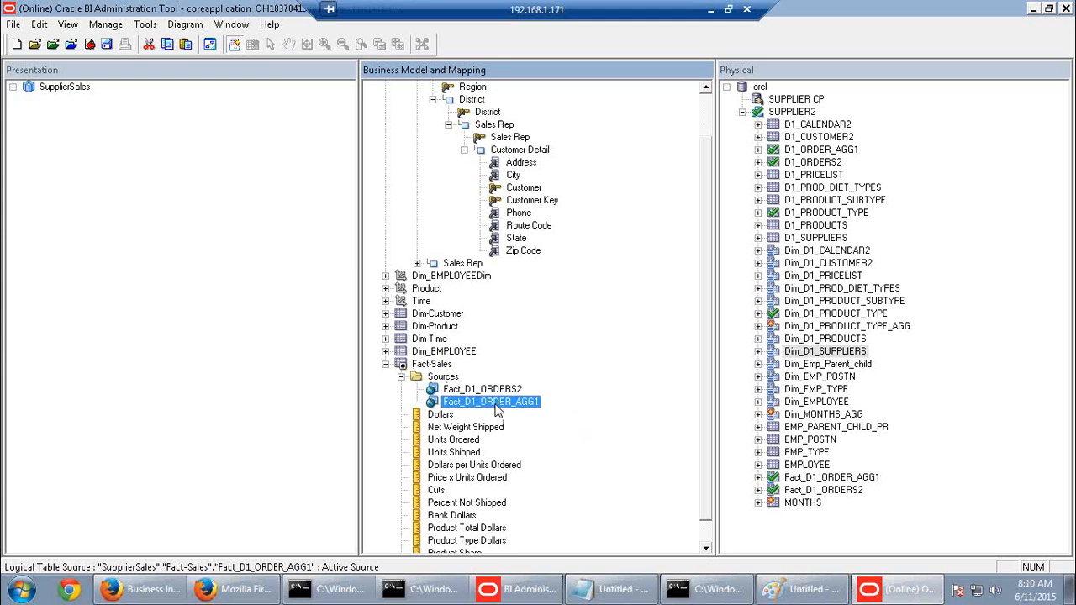
double_click(496, 408)
left_click(569, 436)
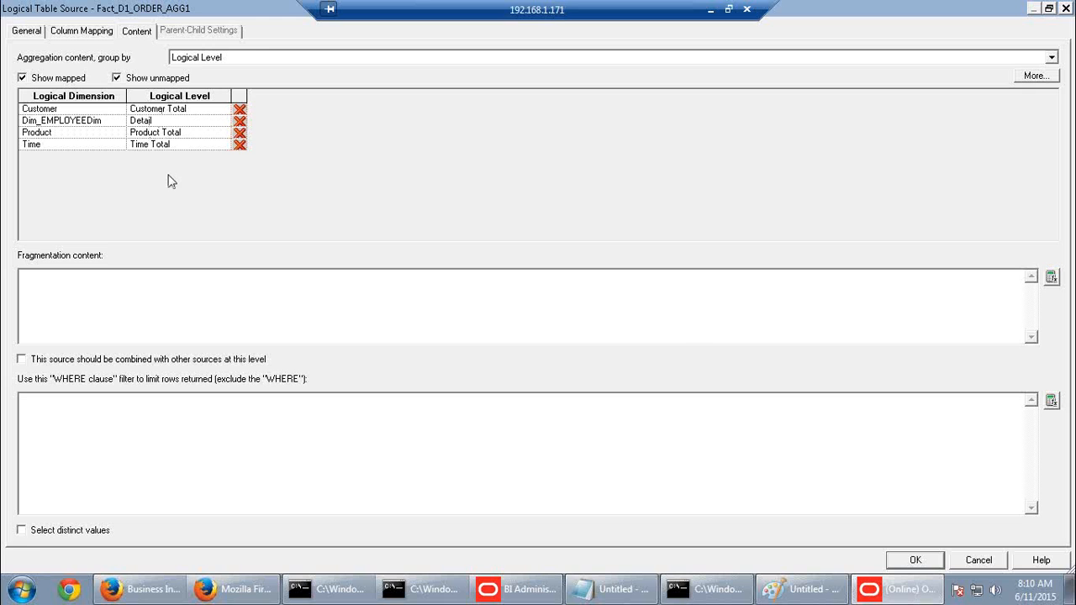
left_click(975, 560)
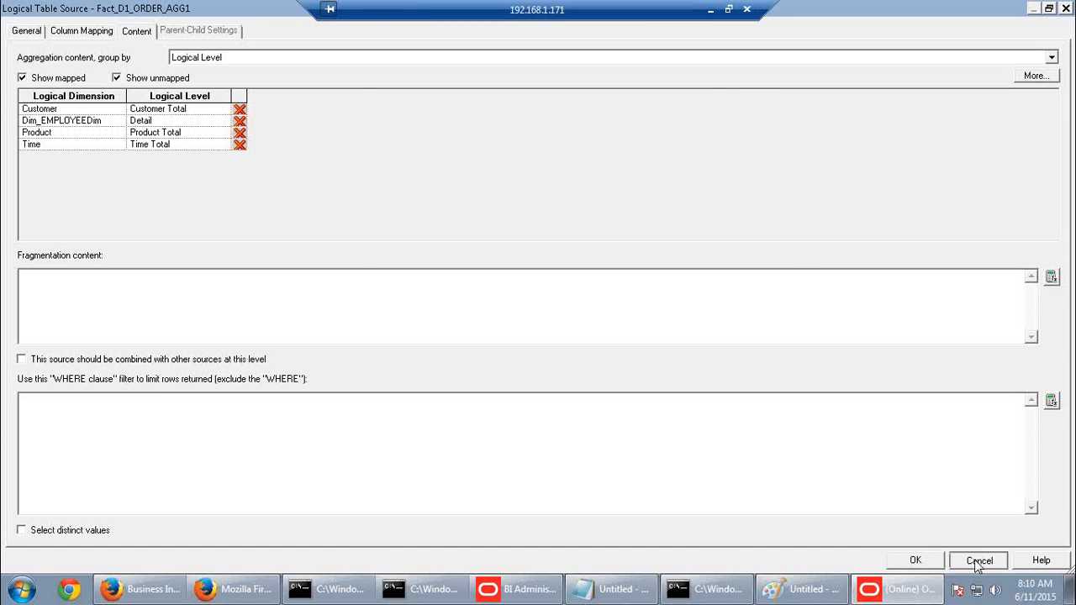
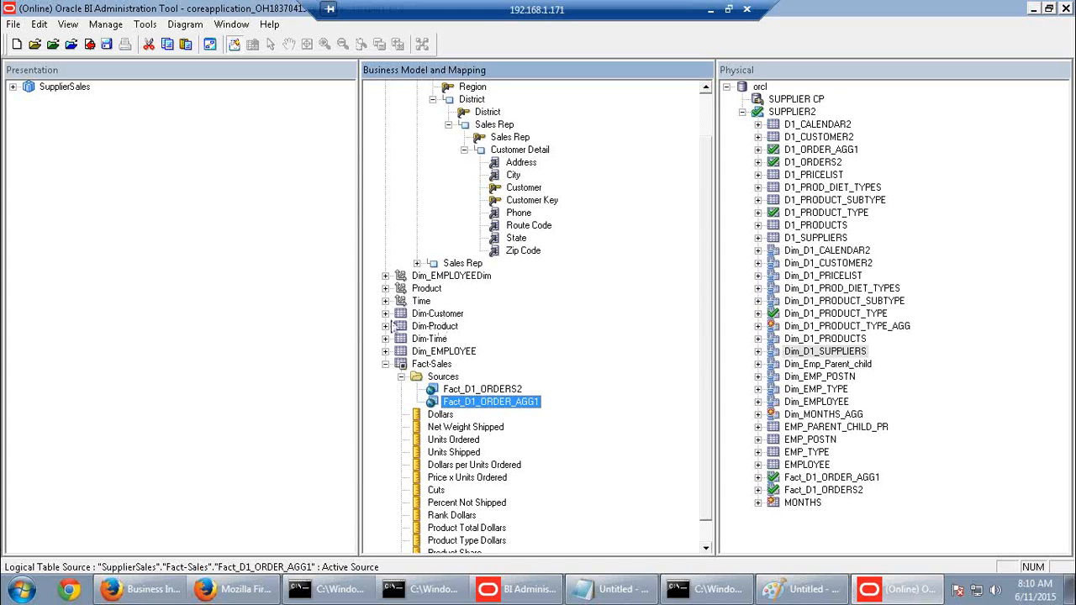
Map Dim_D1_PRODUCT_TYPE_AGG's ITEMTYPE to Dim-Product's Type and TYPECODE to Type Code, checking out objects
left_click(385, 327)
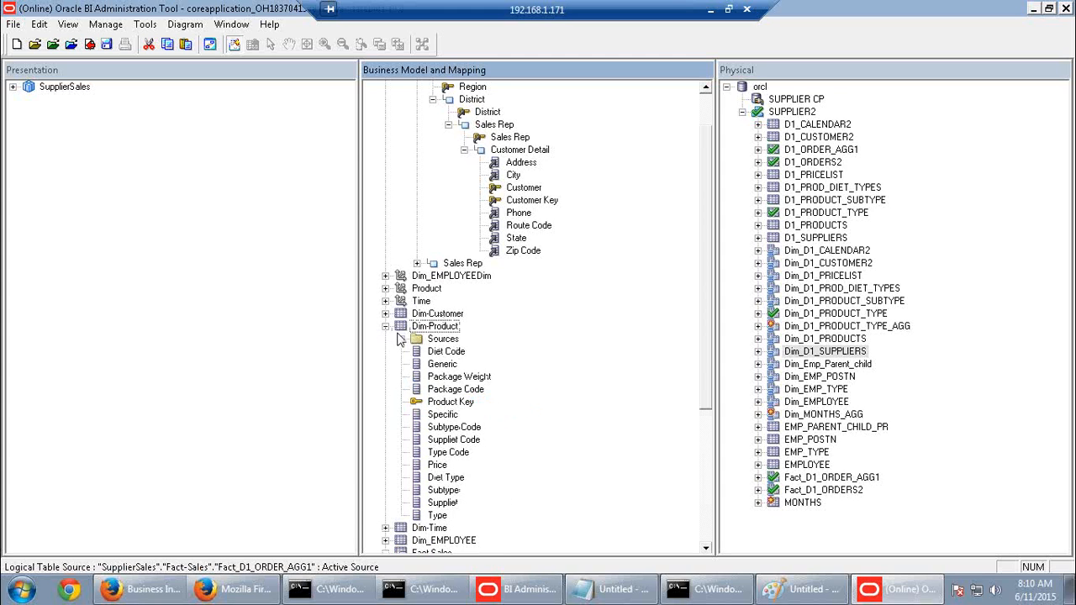
left_click(401, 339)
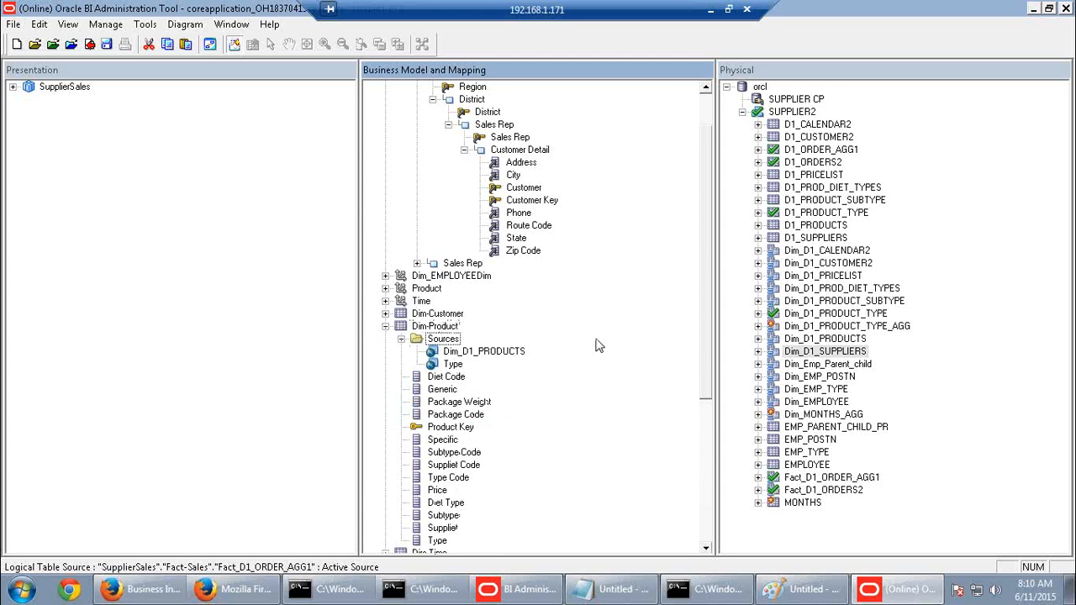
left_click(858, 328)
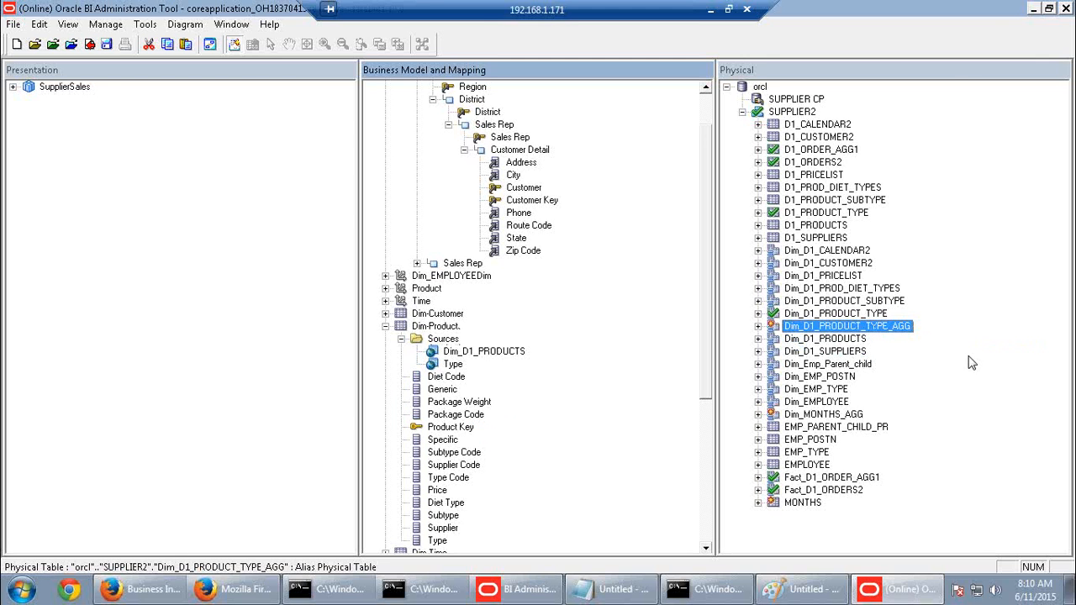
left_click(758, 326)
left_click_drag(820, 338, 436, 313)
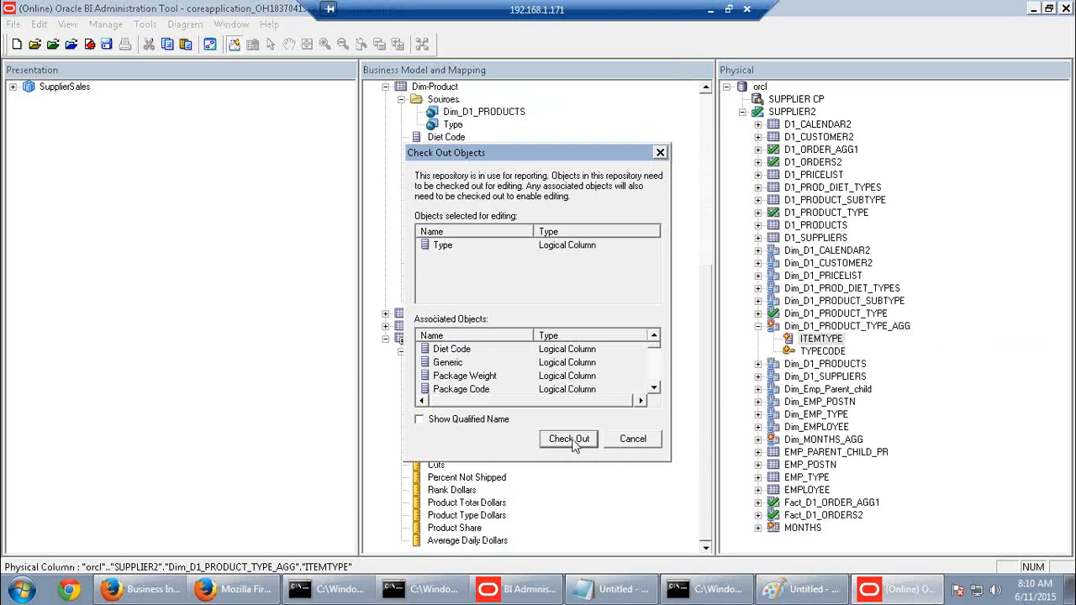
left_click(570, 439)
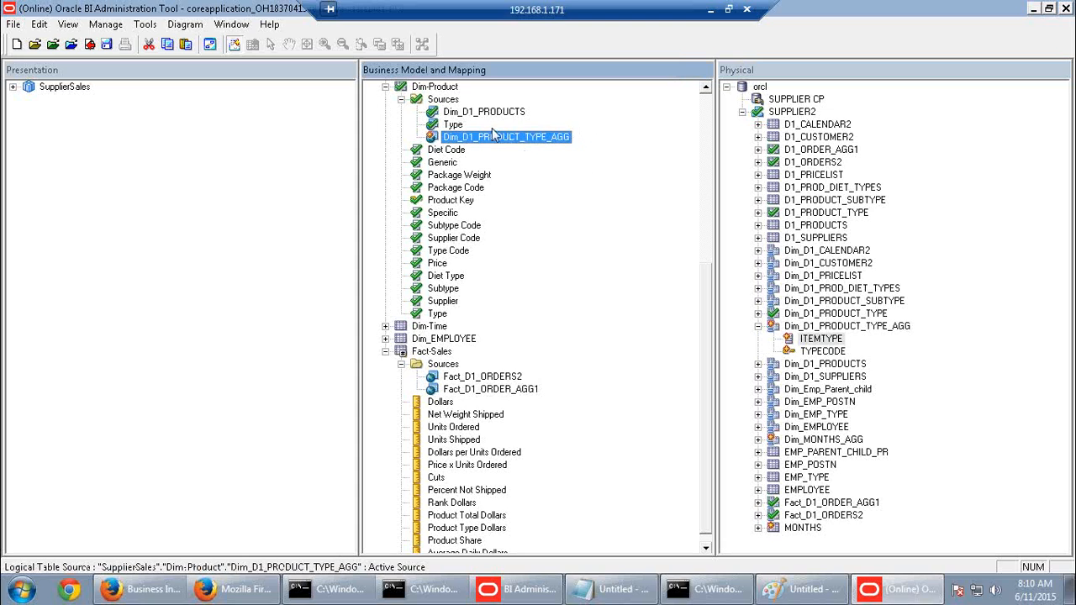
left_click(516, 390)
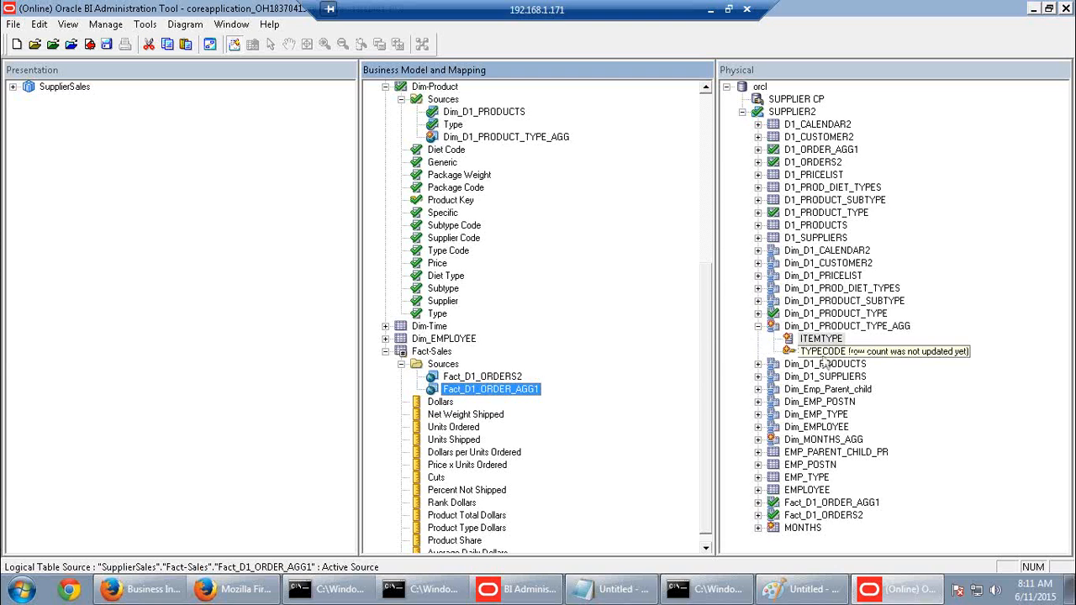
left_click_drag(786, 352, 461, 261)
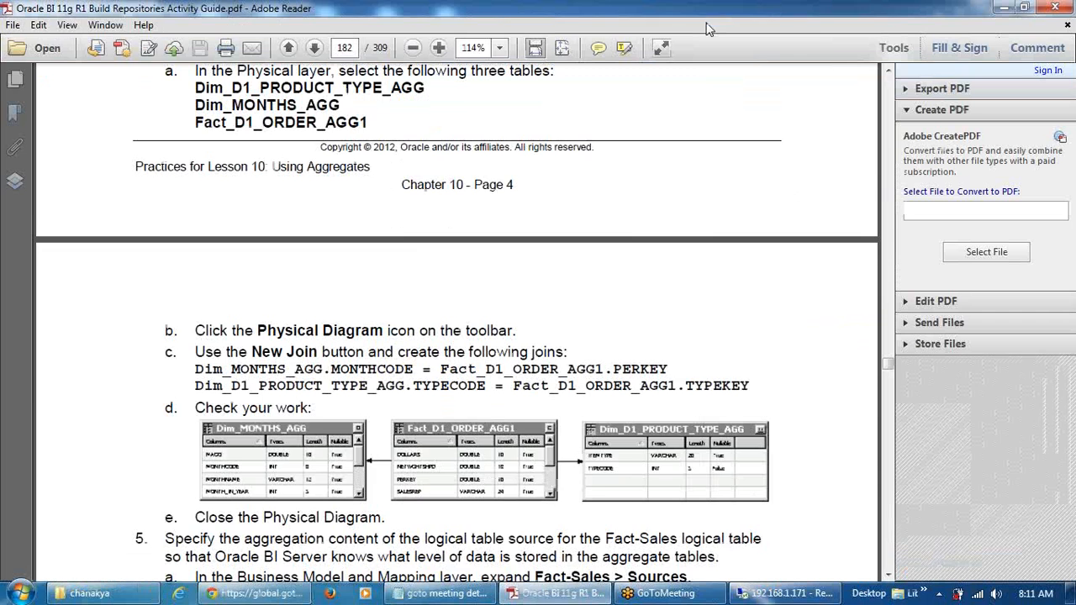
Read page 183's step 6 in the guide on adding a Dim_MONTHS_AGG source to Dim-Time
left_click(710, 9)
scroll(739, 418, "down", 12)
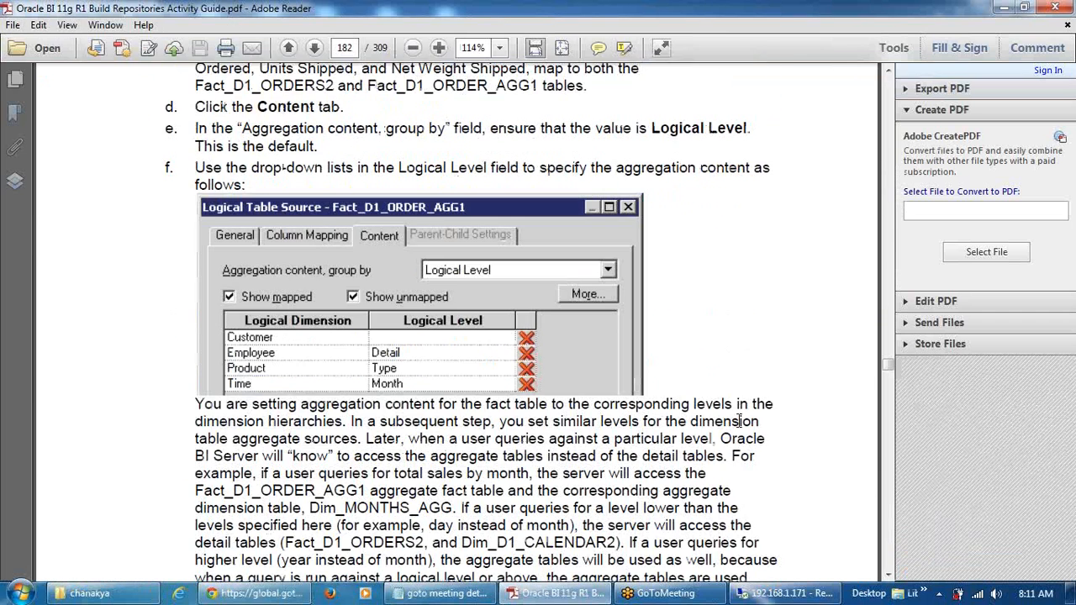
scroll(739, 420, "up", 3)
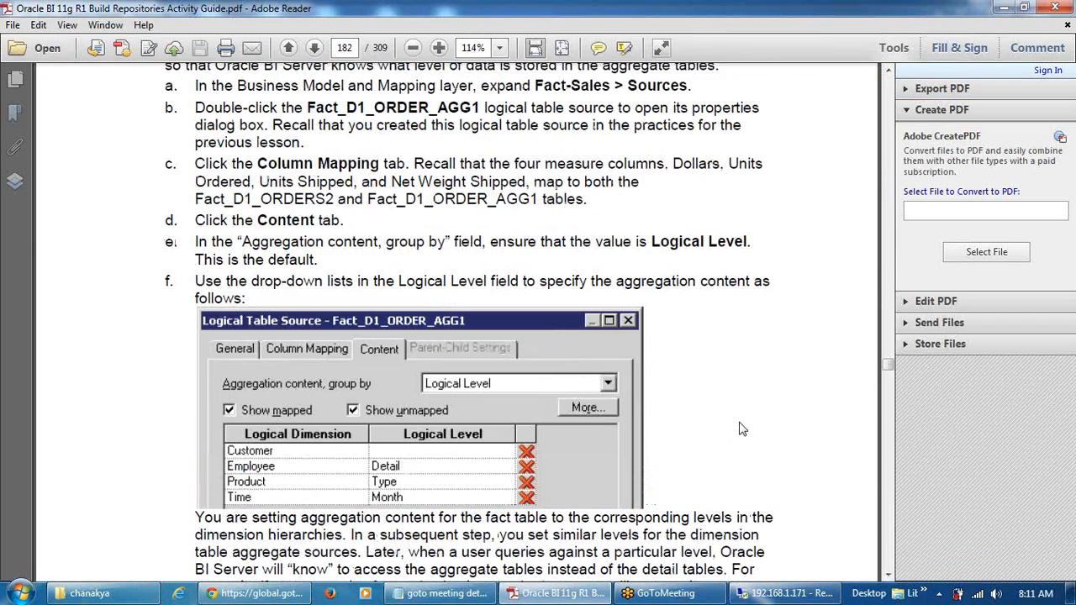
scroll(743, 429, "up", 3)
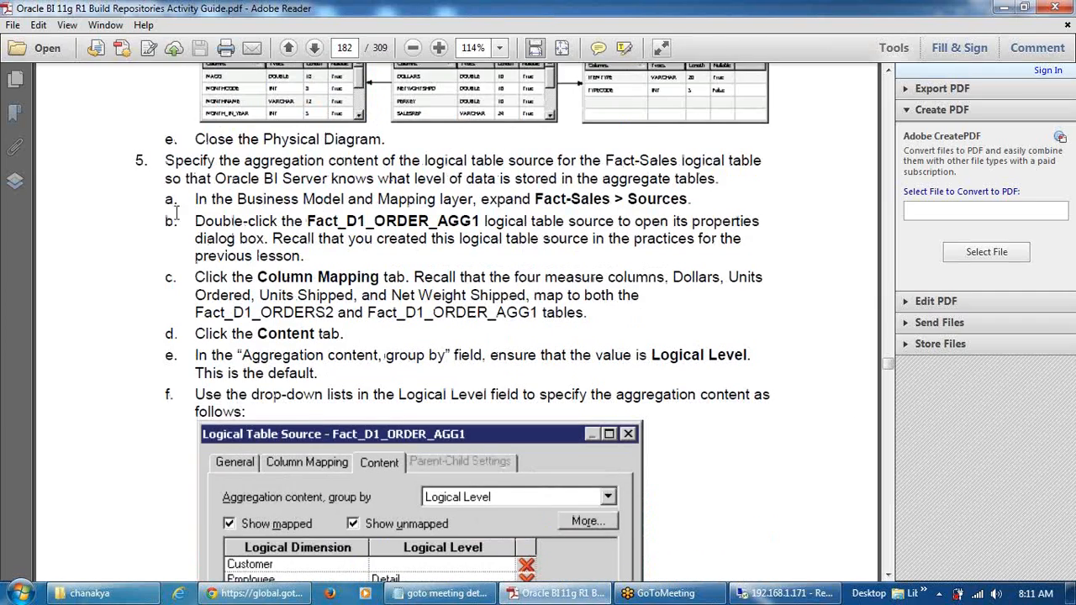
scroll(641, 261, "down", 5)
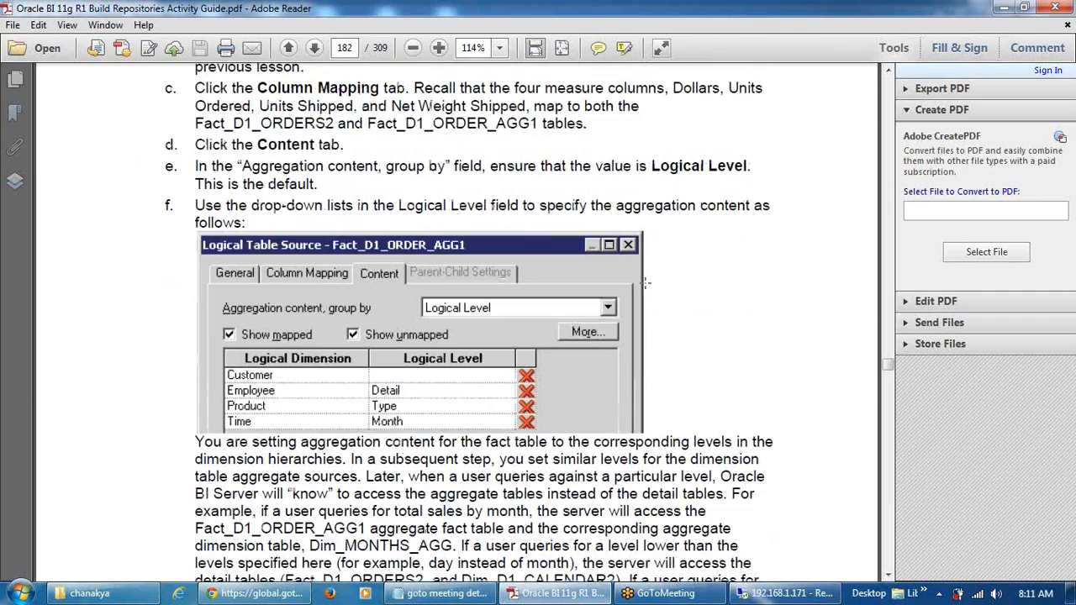
scroll(644, 336, "down", 10)
scroll(648, 293, "down", 10)
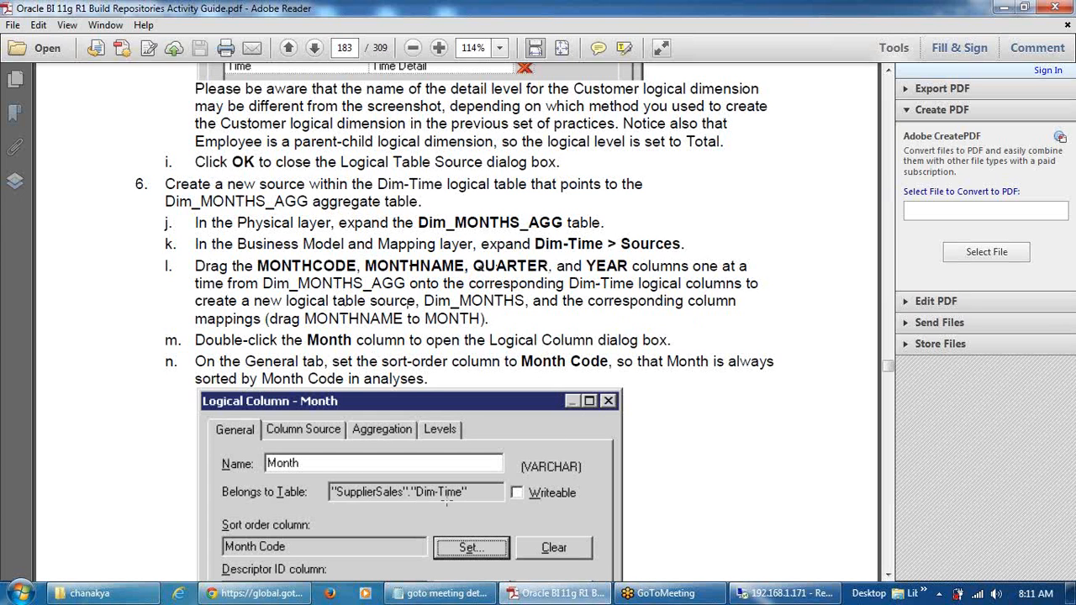
left_click(778, 593)
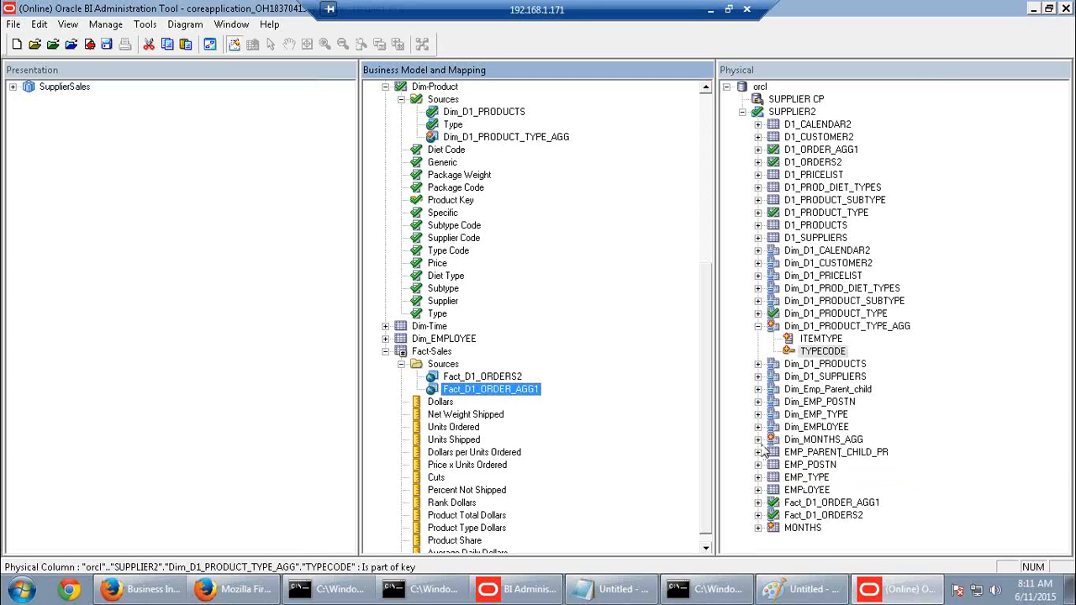
Map Dim_MONTHS_AGG's MONTHCODE onto Dim-Time's Month Code, checking out the objects
left_click(758, 440)
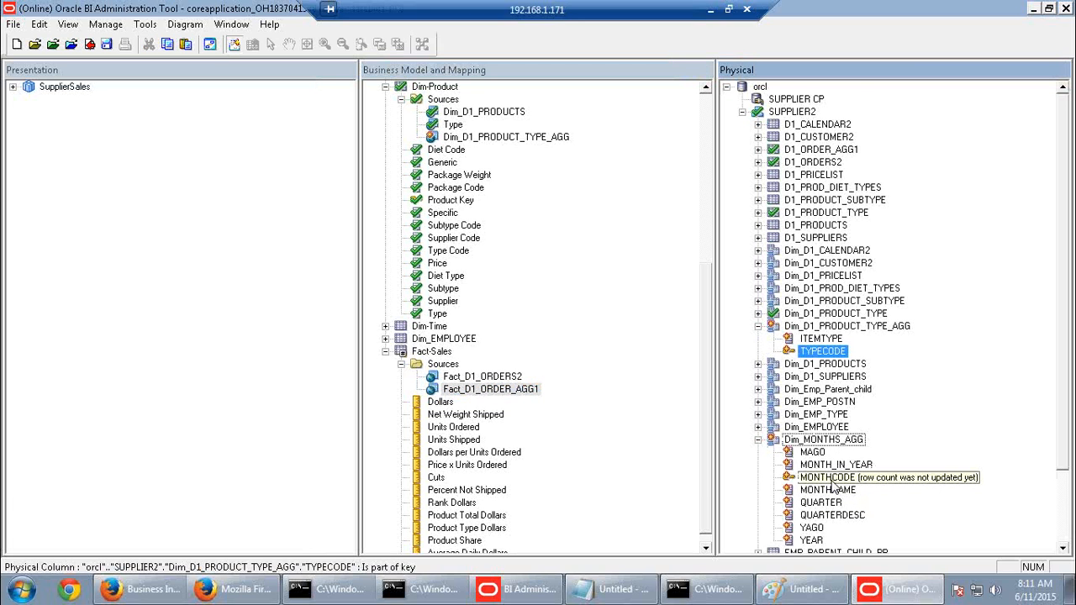
left_click(385, 352)
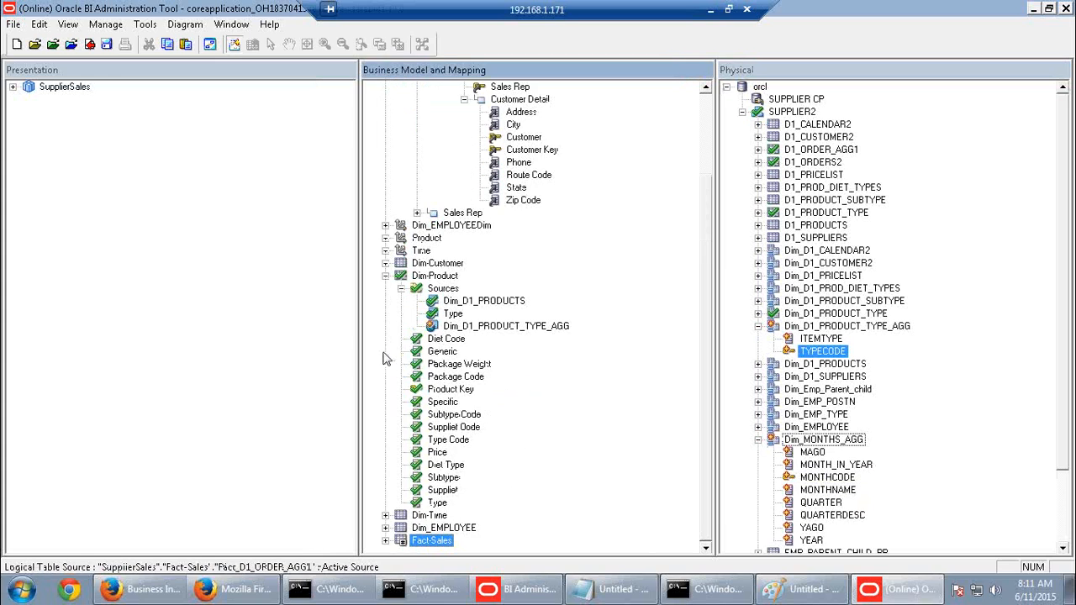
left_click(821, 486)
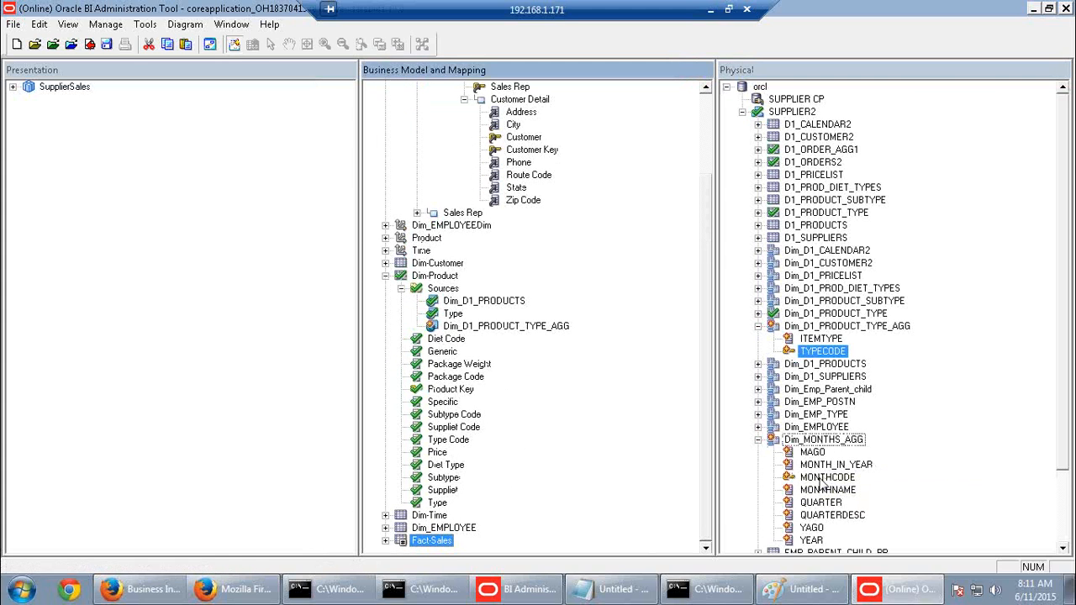
left_click_drag(821, 480, 867, 483)
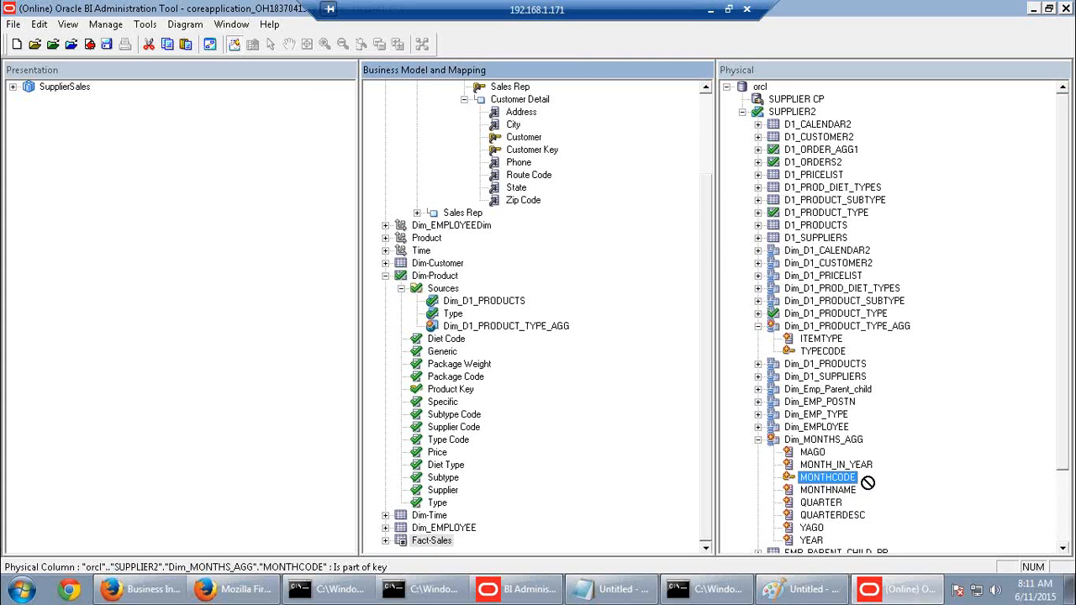
left_click(385, 276)
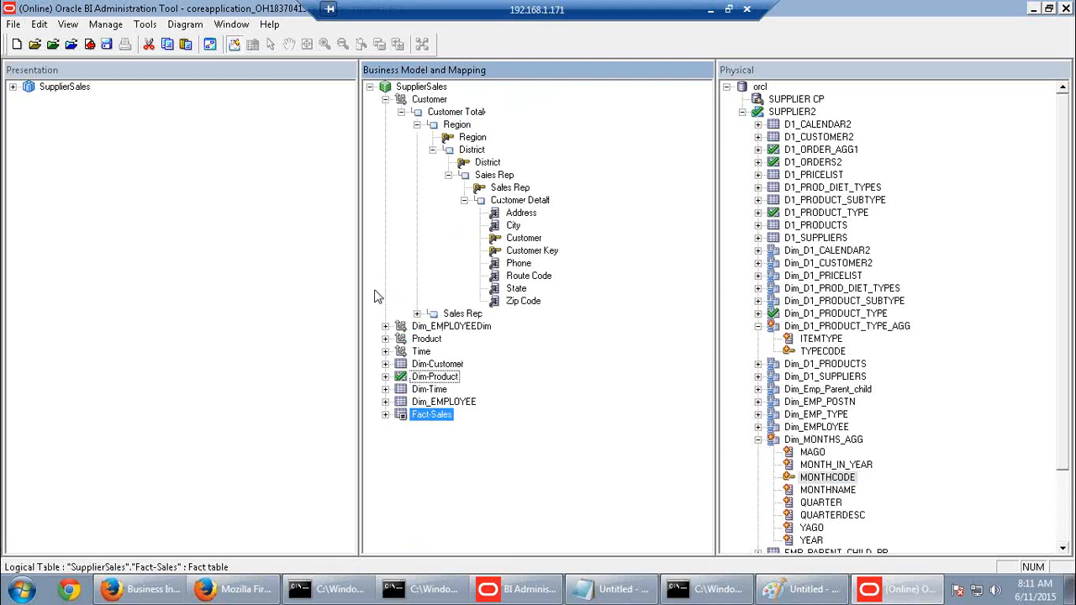
left_click(386, 390)
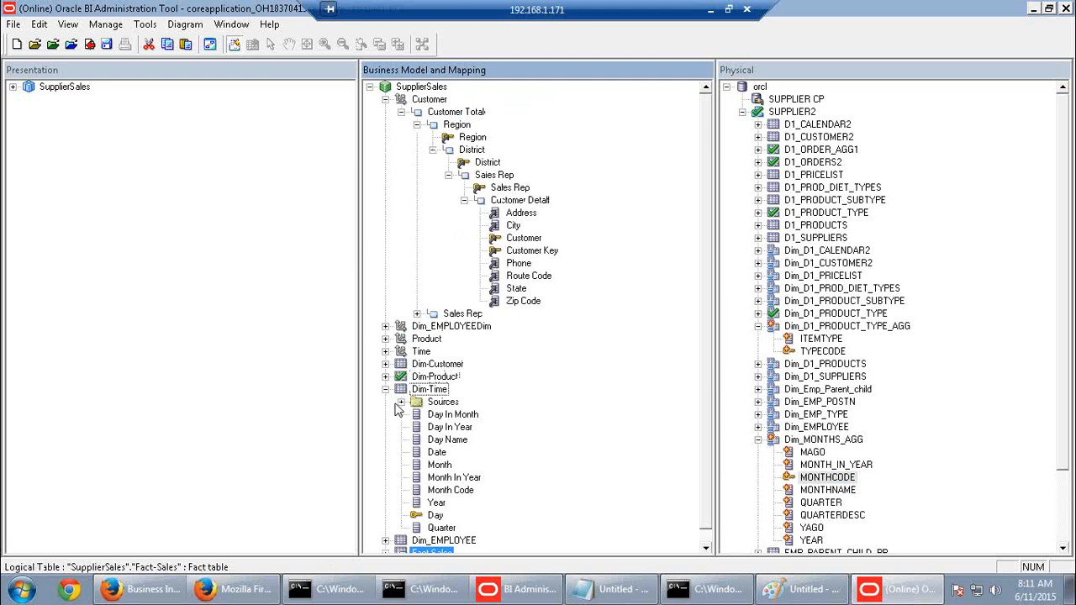
left_click(401, 402)
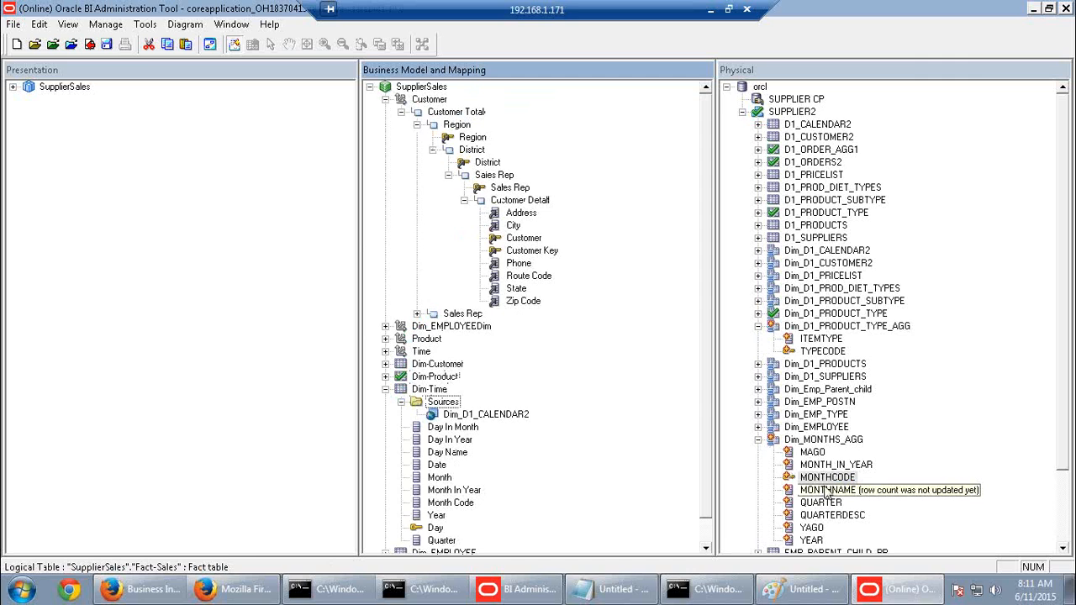
left_click_drag(827, 477, 454, 507)
left_click(542, 450)
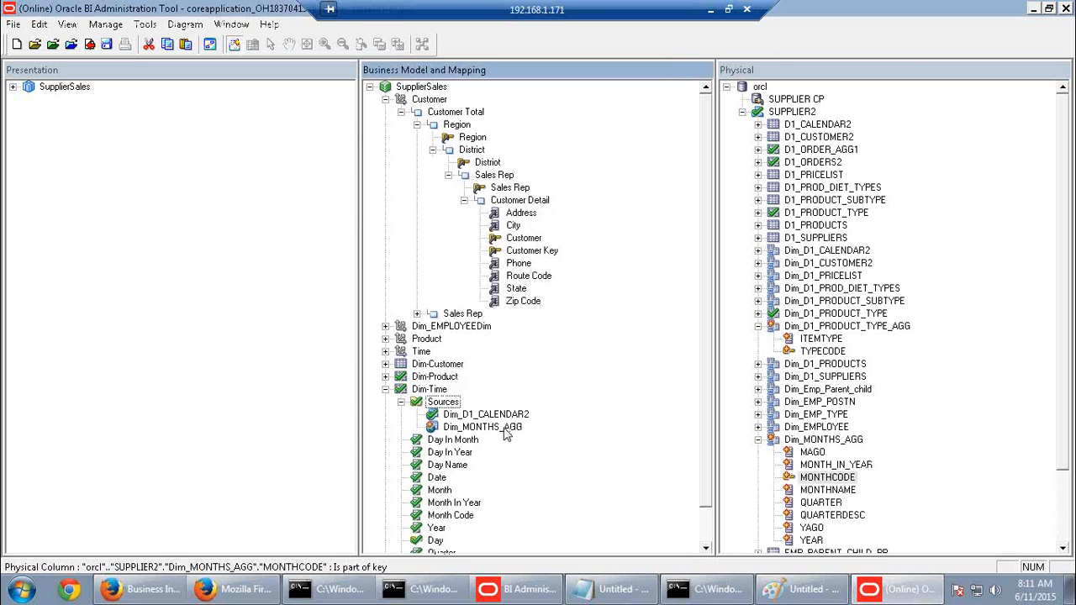
Map YEAR to Year and QUARTER to Quarter in the Dim_MONTHS_AGG source
left_click(503, 430)
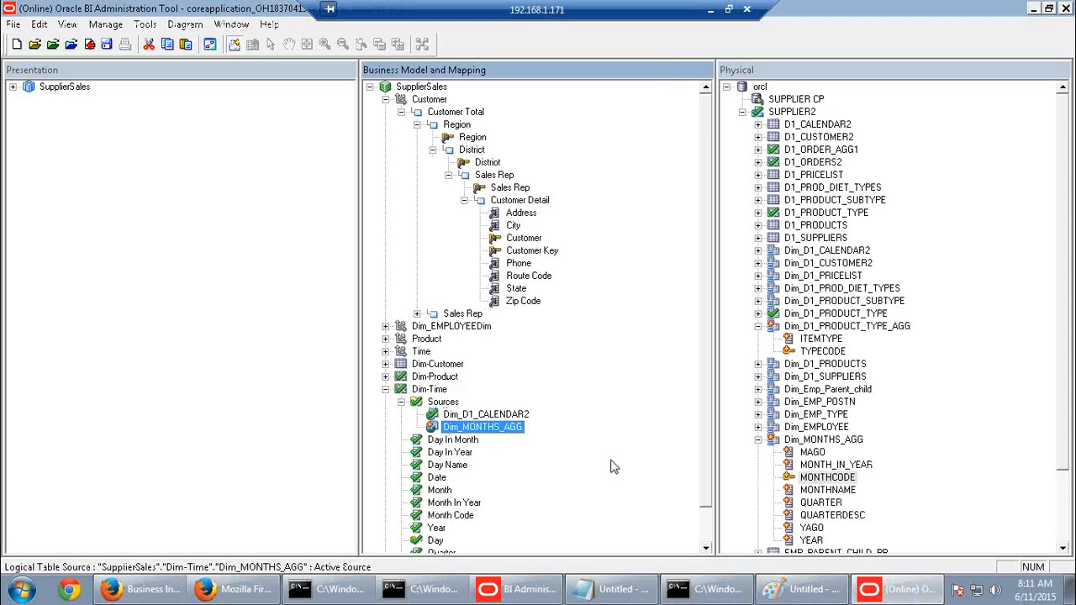
scroll(612, 468, "down", 1)
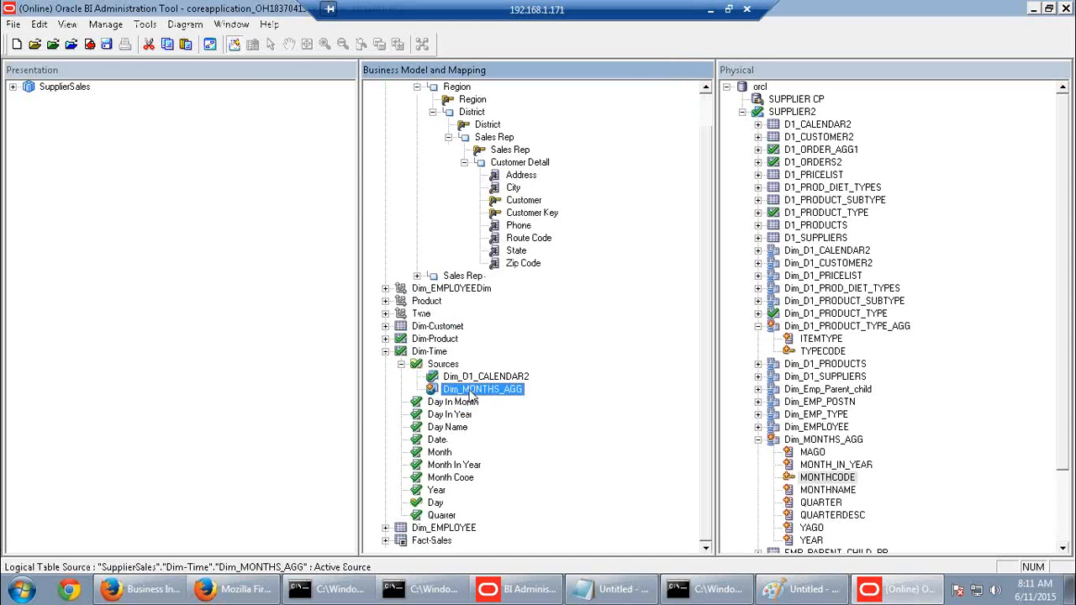
left_click_drag(810, 541, 439, 490)
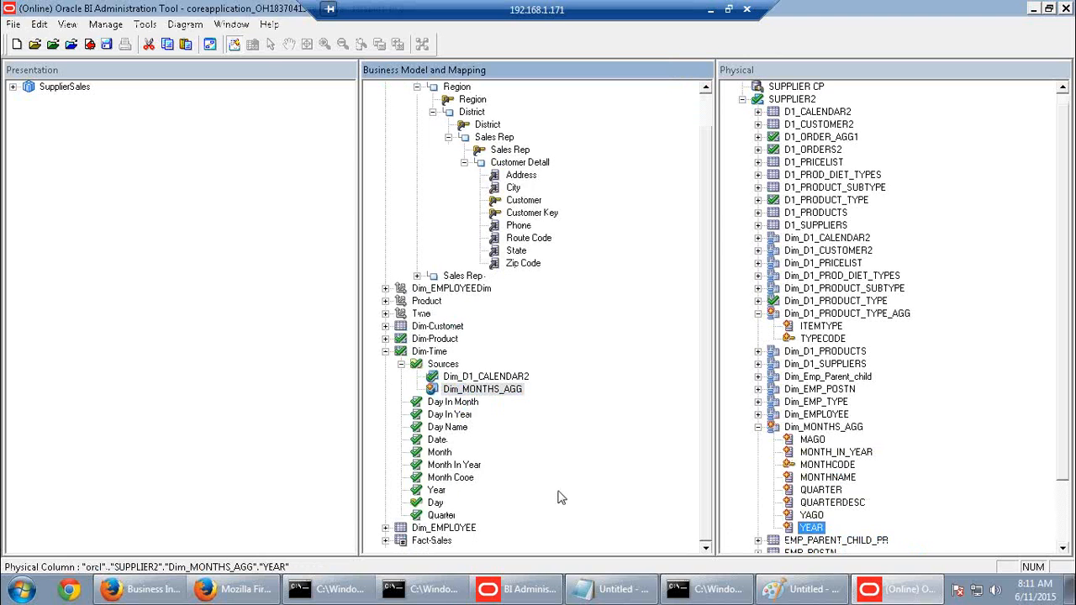
left_click_drag(815, 490, 443, 523)
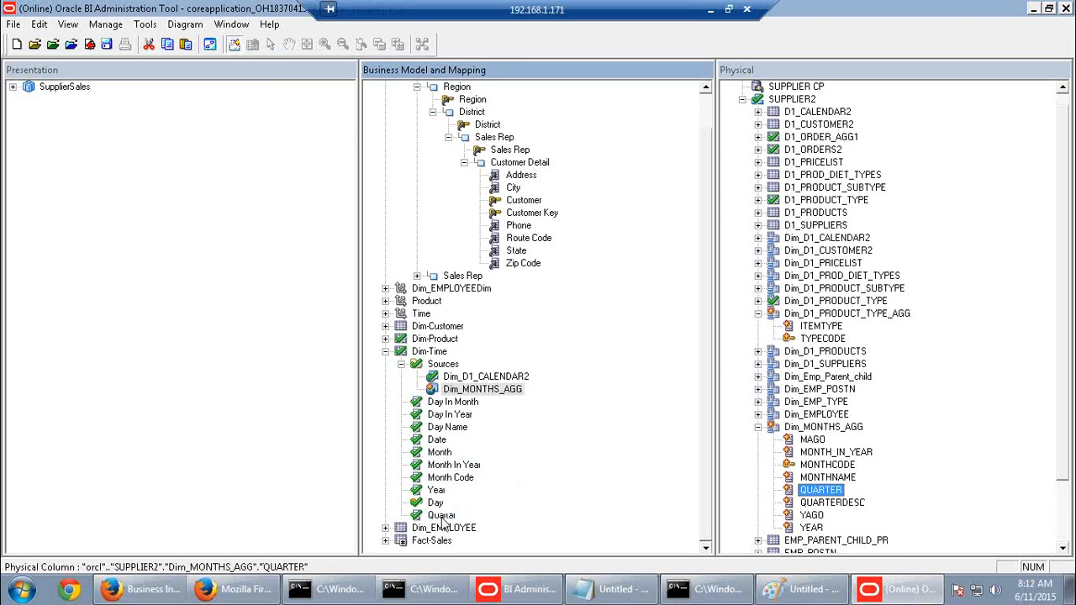
left_click(711, 9)
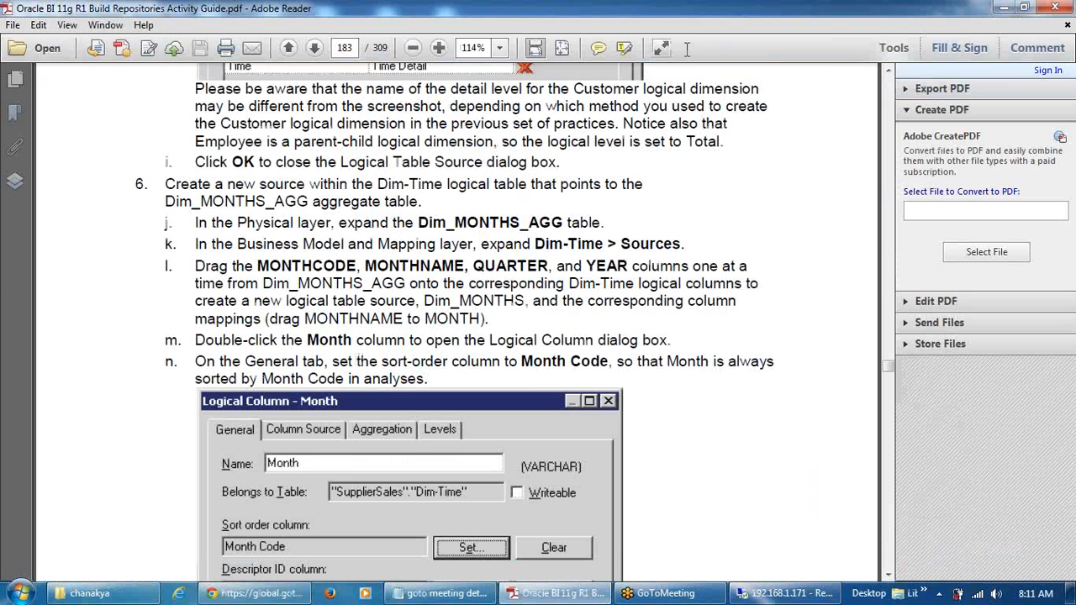
Map MONTHNAME onto Dim-Time's Month column, then review the guide's aggregation-content steps for Fact_D1_ORDER_AGG1
left_click(782, 594)
left_click_drag(828, 479, 459, 459)
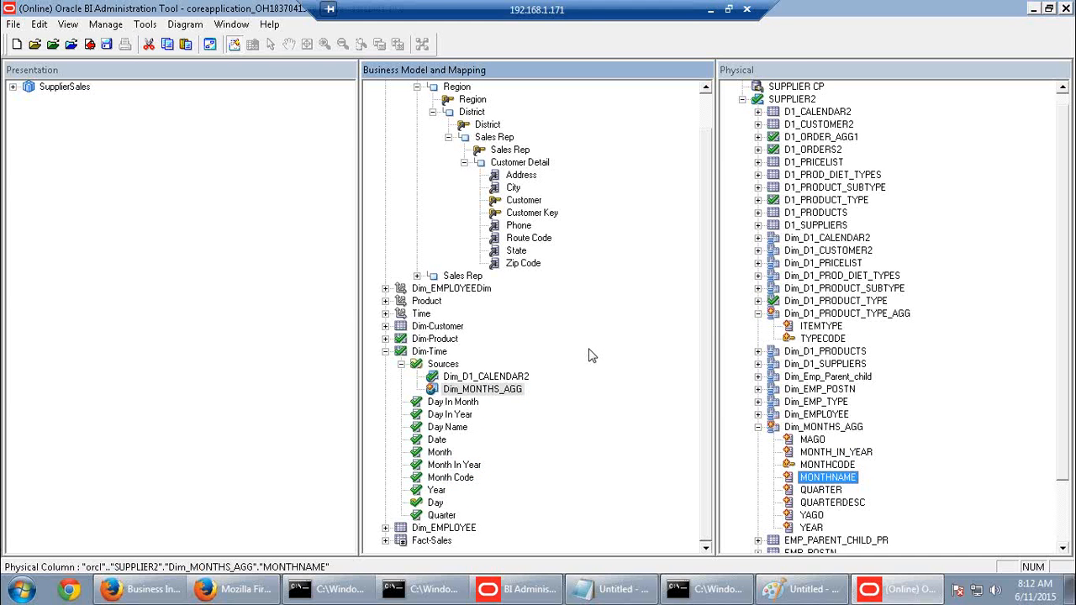
left_click(711, 9)
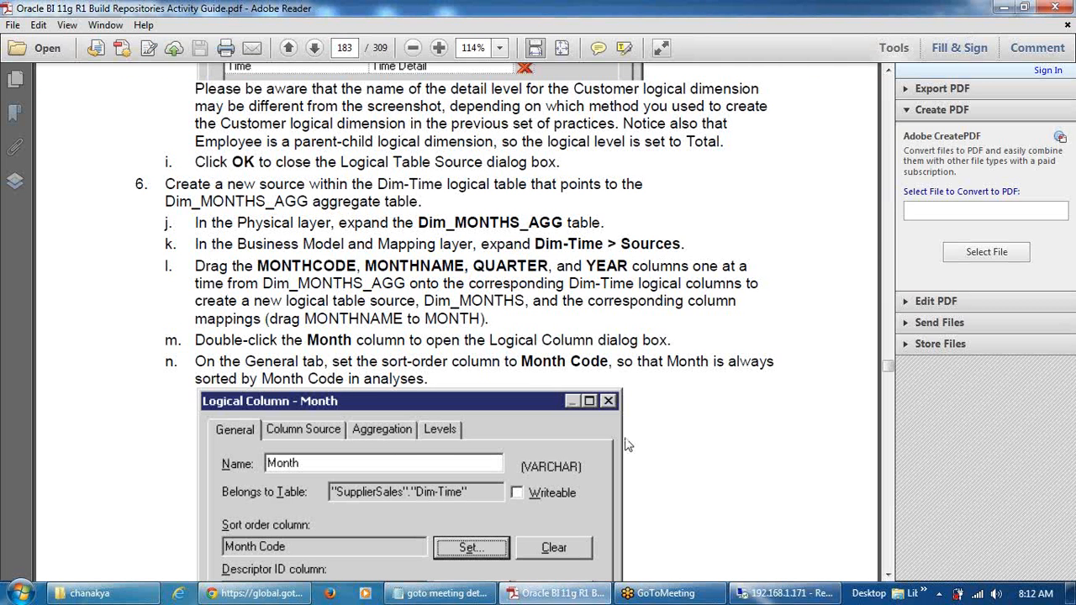
scroll(629, 446, "up", 6)
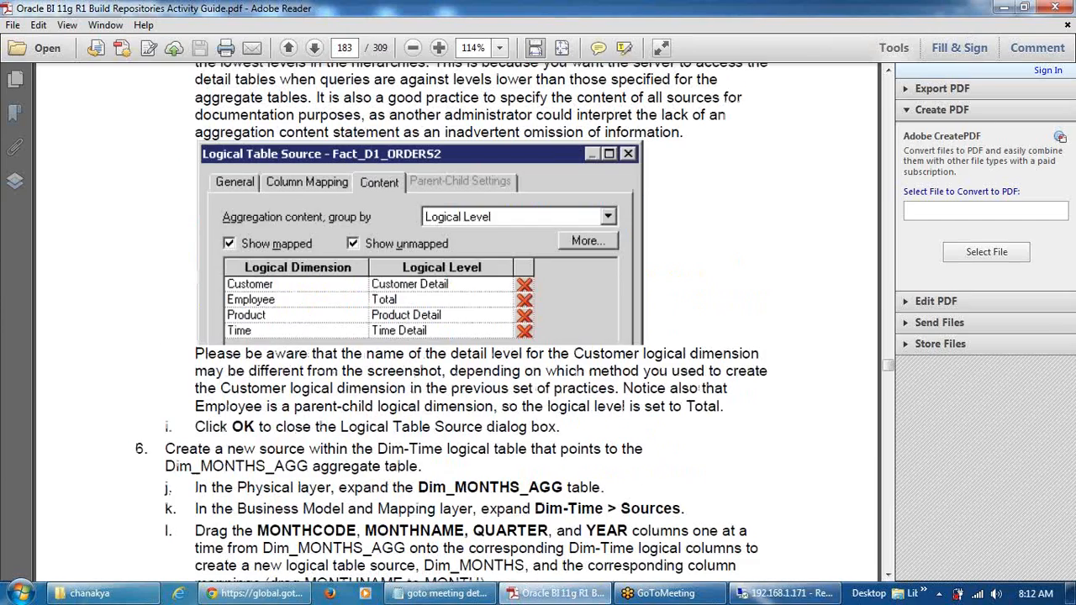
scroll(527, 354, "up", 10)
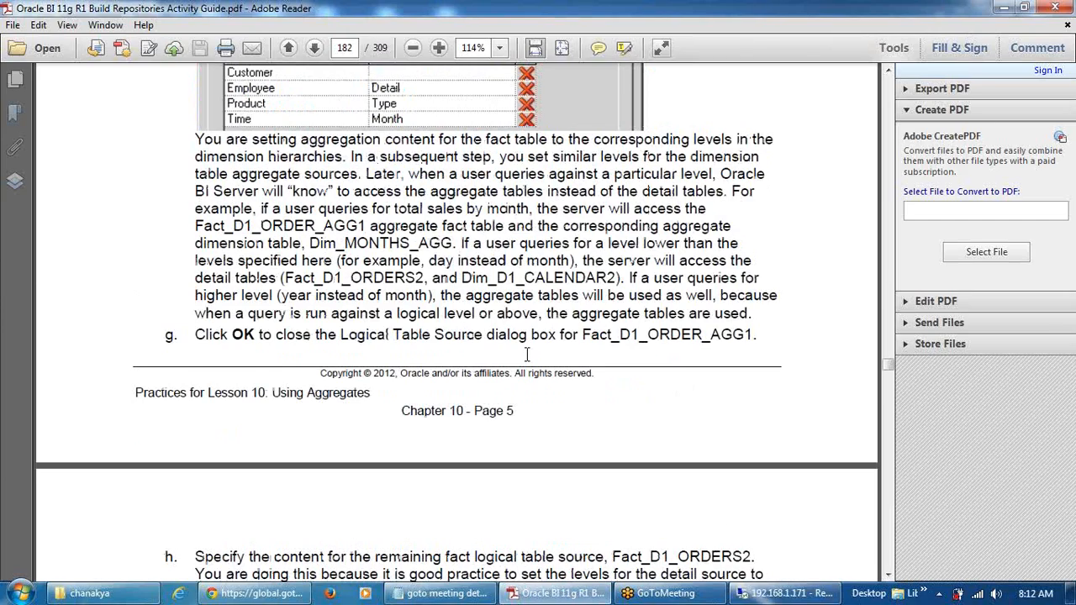
scroll(527, 354, "up", 3)
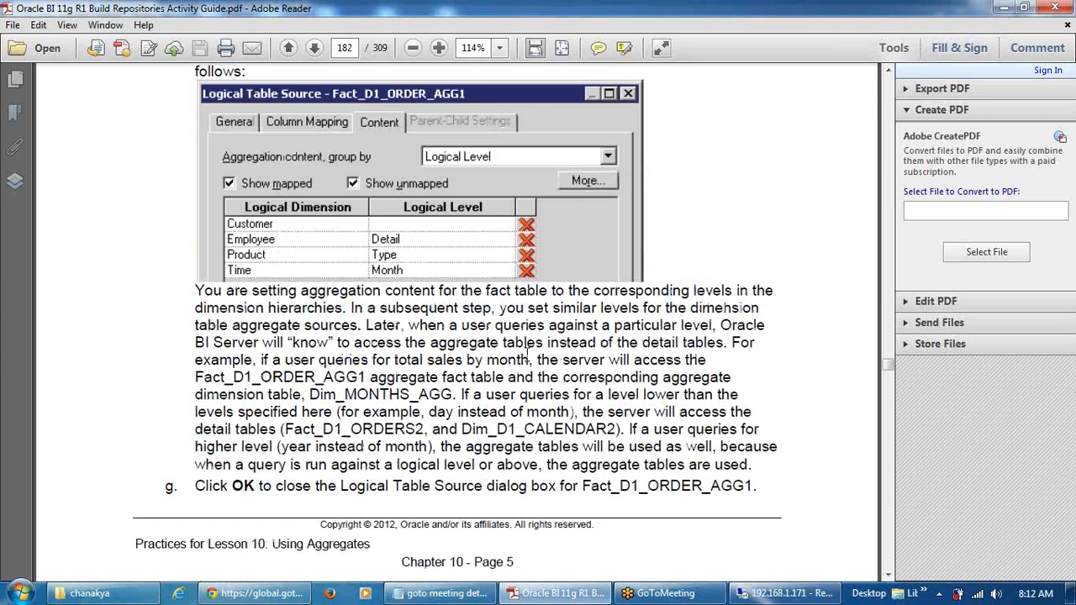
scroll(526, 354, "up", 5)
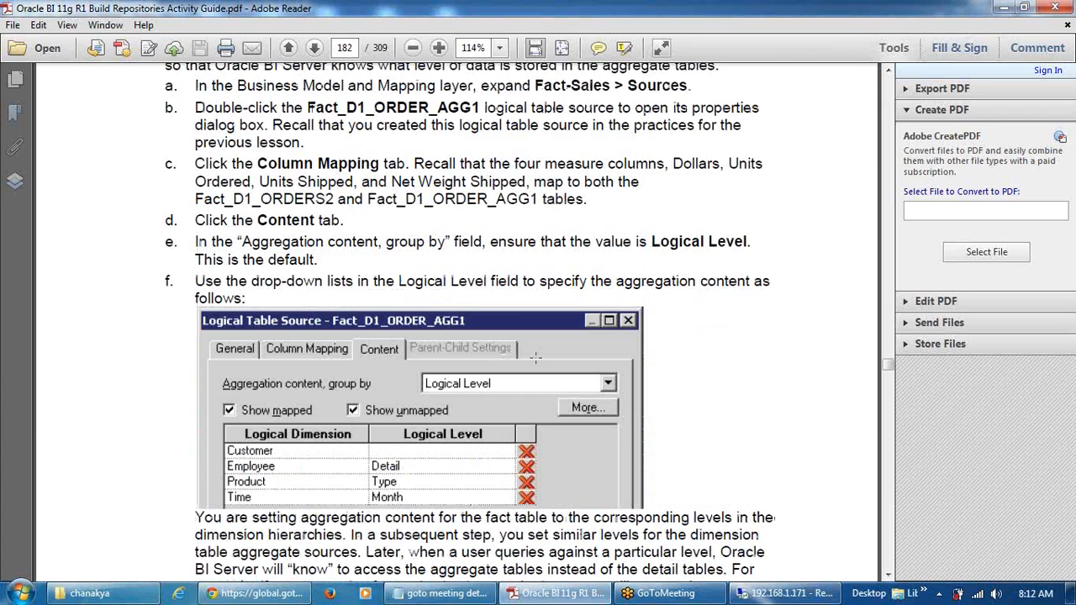
scroll(536, 358, "down", 9)
left_click(782, 593)
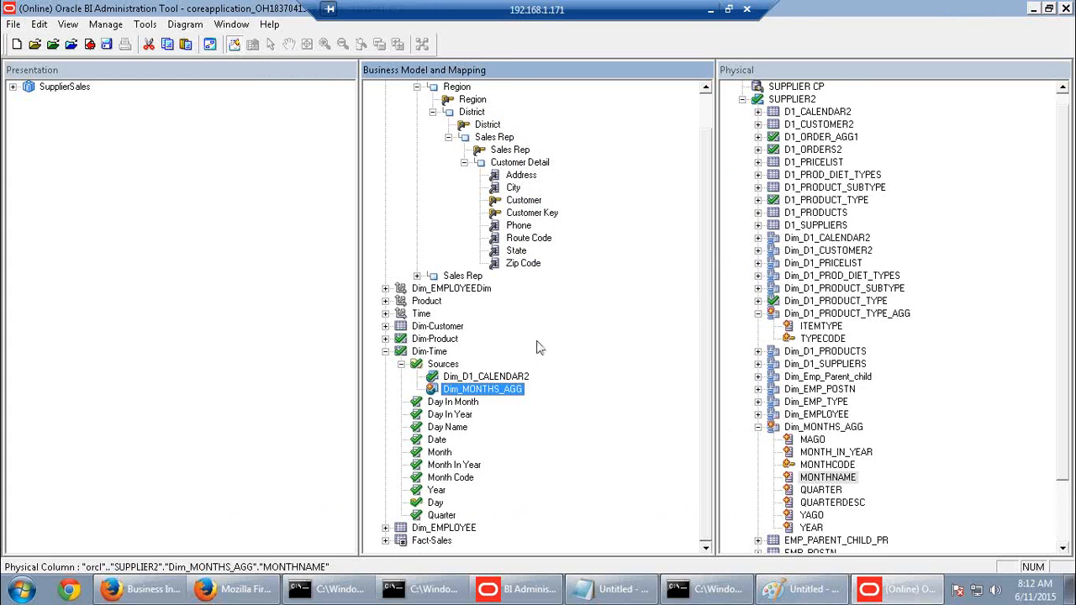
Set the Dim_MONTHS_AGG source's Time content level to Month
double_click(465, 391)
left_click(195, 109)
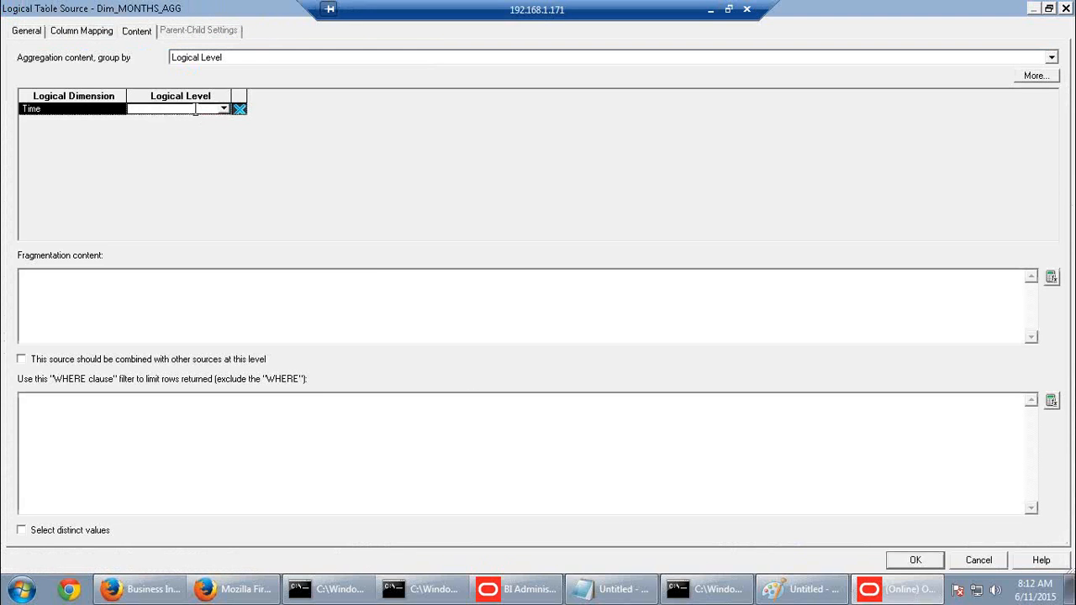
left_click(223, 107)
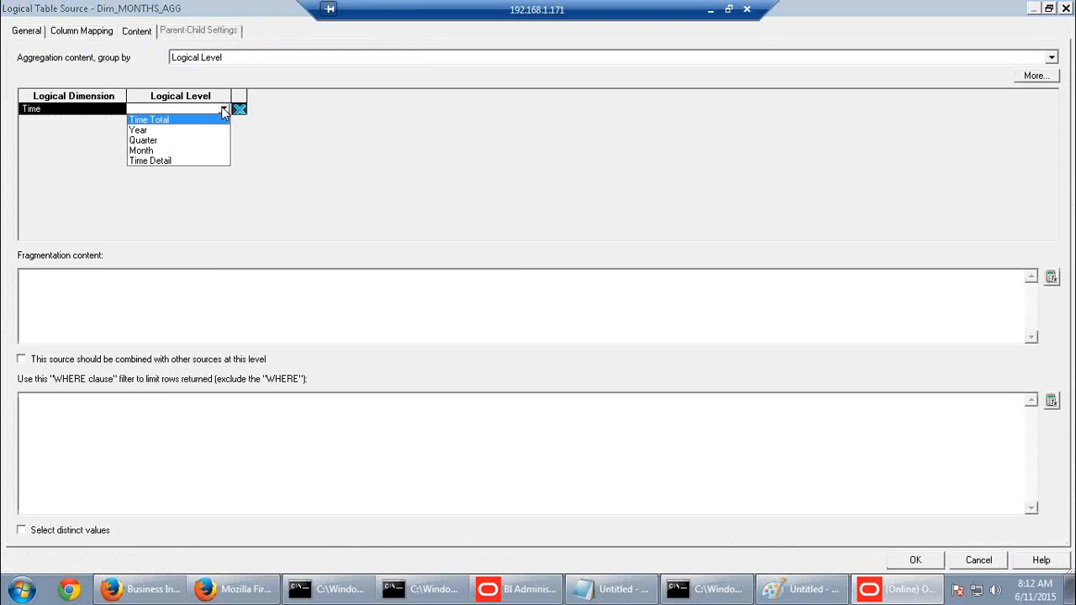
left_click(149, 152)
left_click(930, 563)
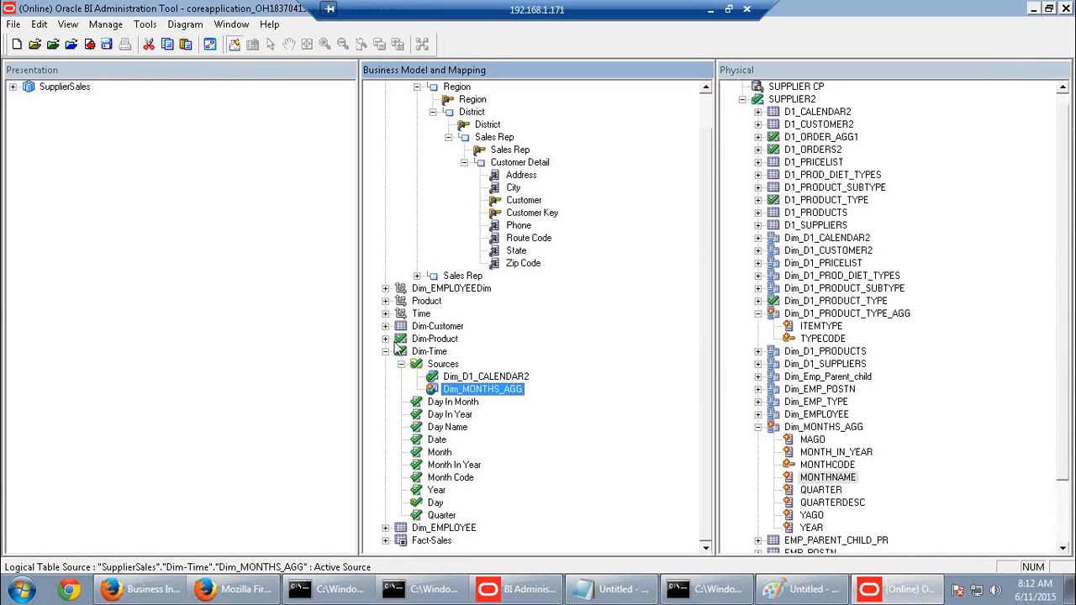
Set the Dim_D1_PRODUCT_TYPE_AGG source's Product content level to Type
left_click(385, 338)
double_click(475, 364)
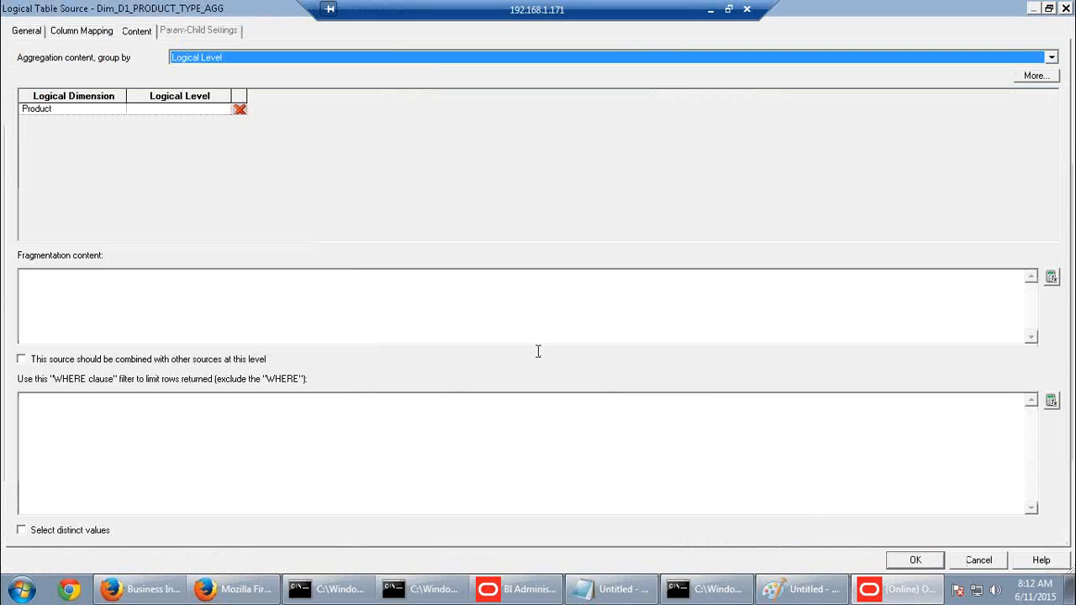
left_click(185, 109)
left_click(224, 109)
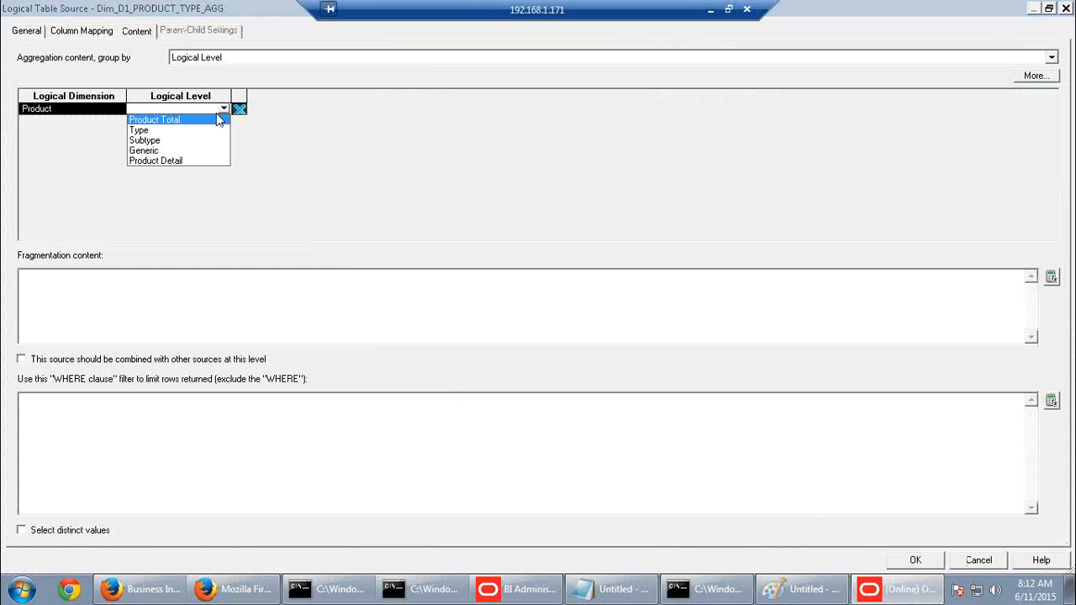
left_click(158, 128)
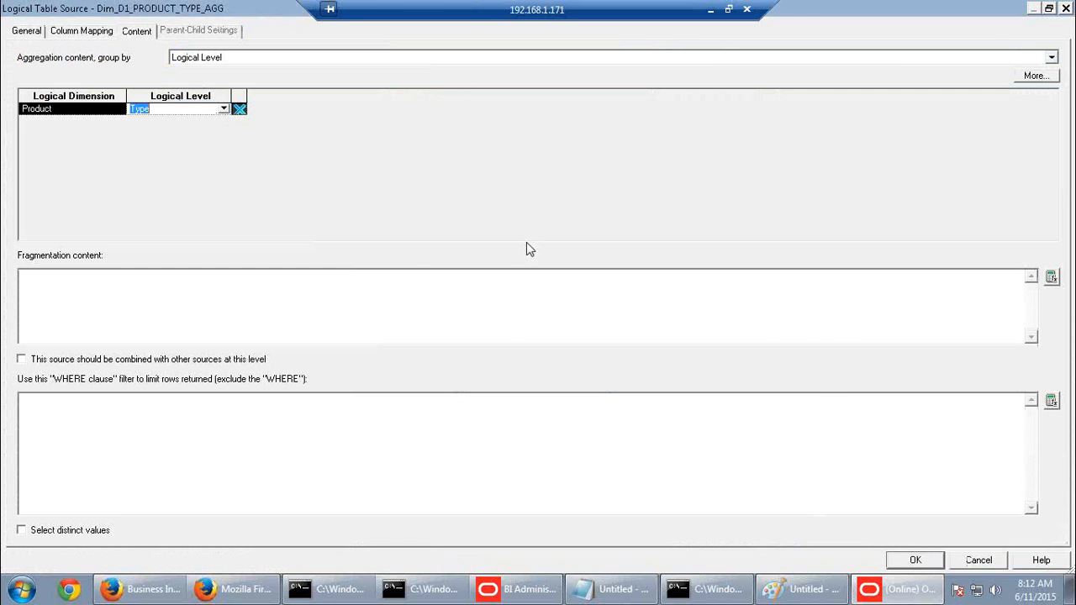
left_click(915, 560)
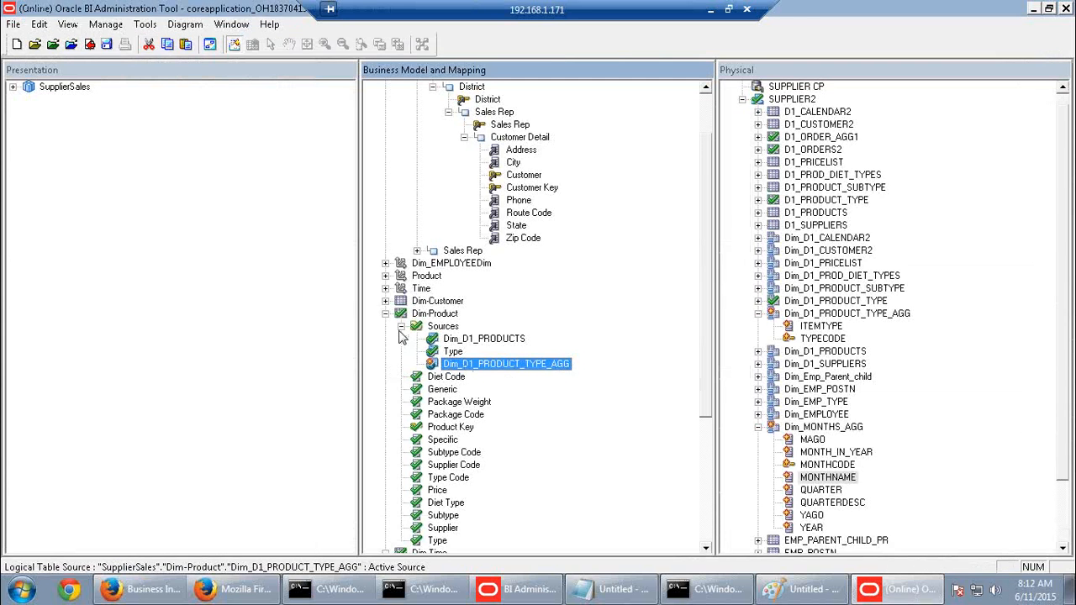
Set Fact_D1_ORDER_AGG1's content levels to Product Type and Time Month
left_click(385, 314)
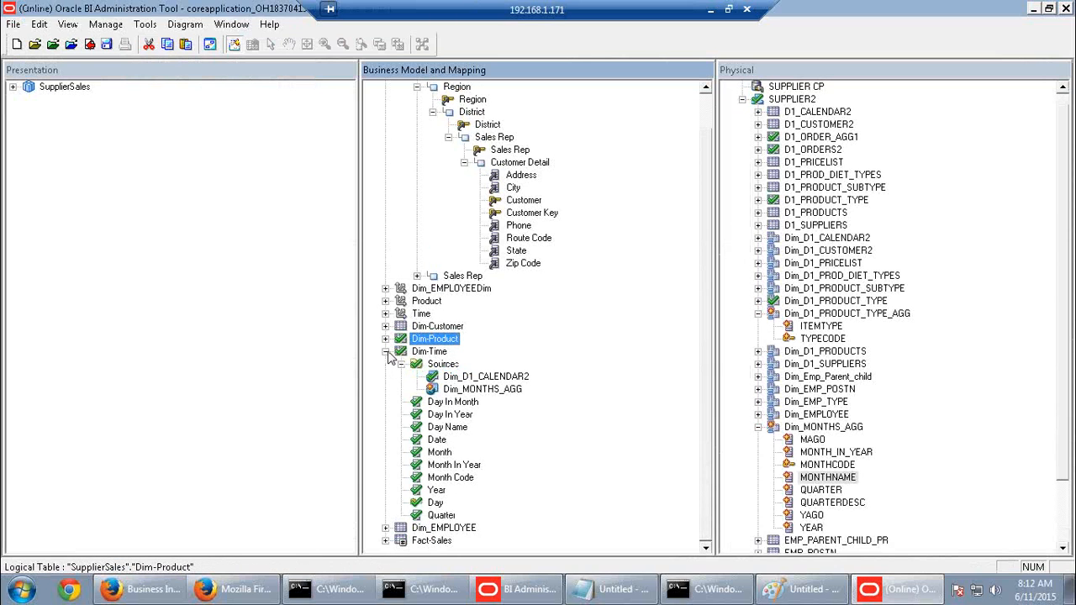
left_click(386, 352)
left_click(385, 415)
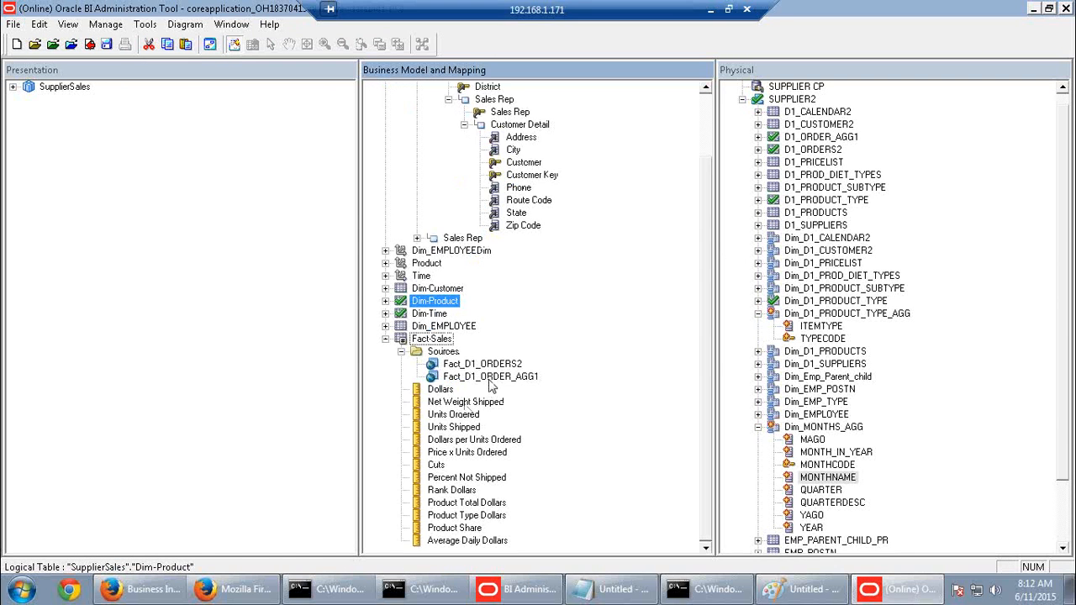
double_click(490, 377)
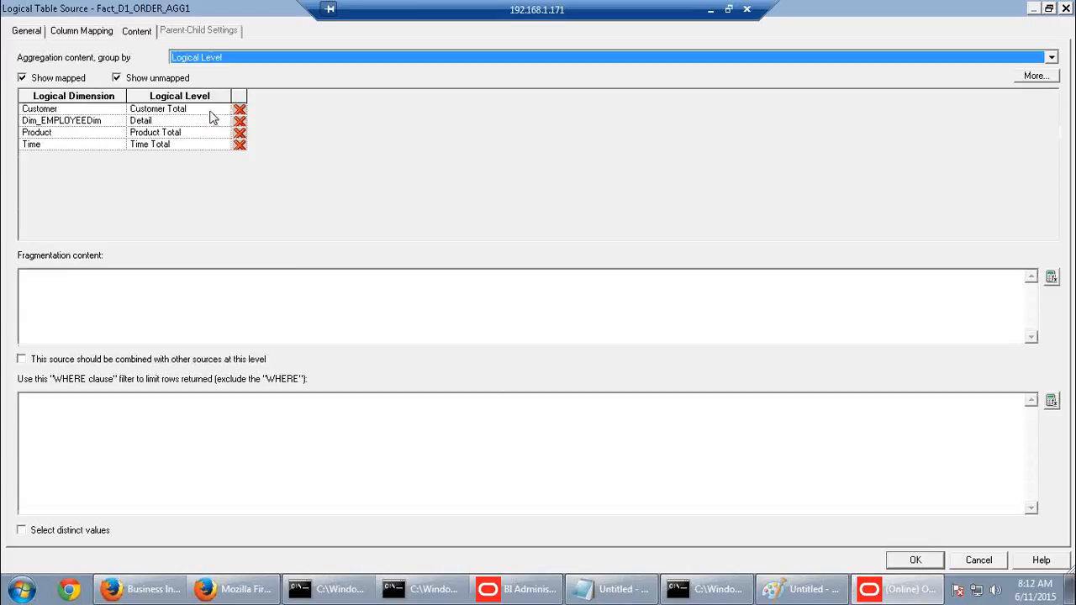
left_click(210, 111)
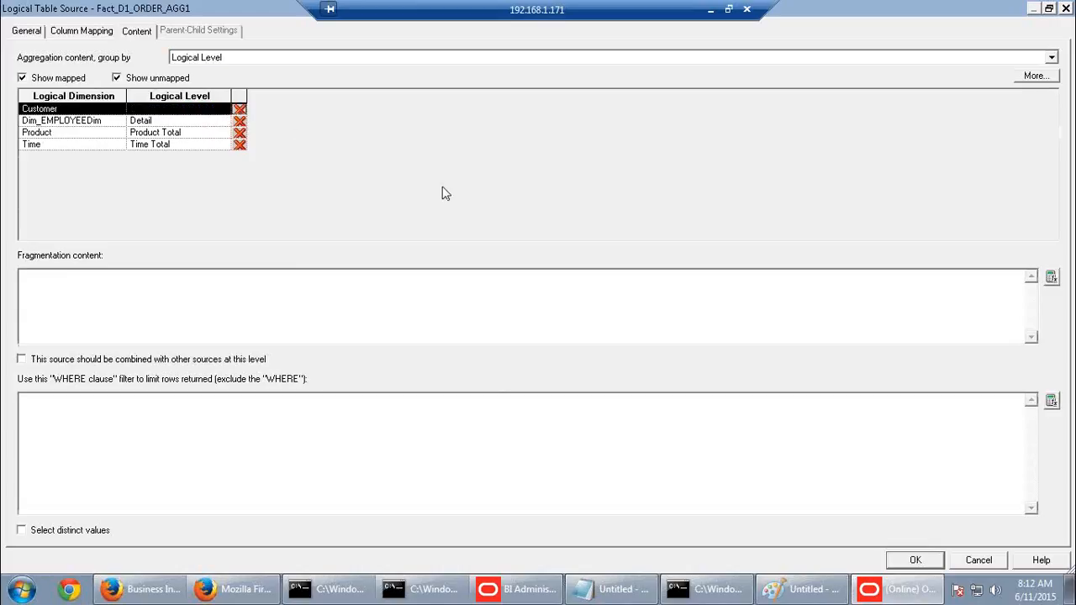
left_click(221, 135)
left_click(224, 132)
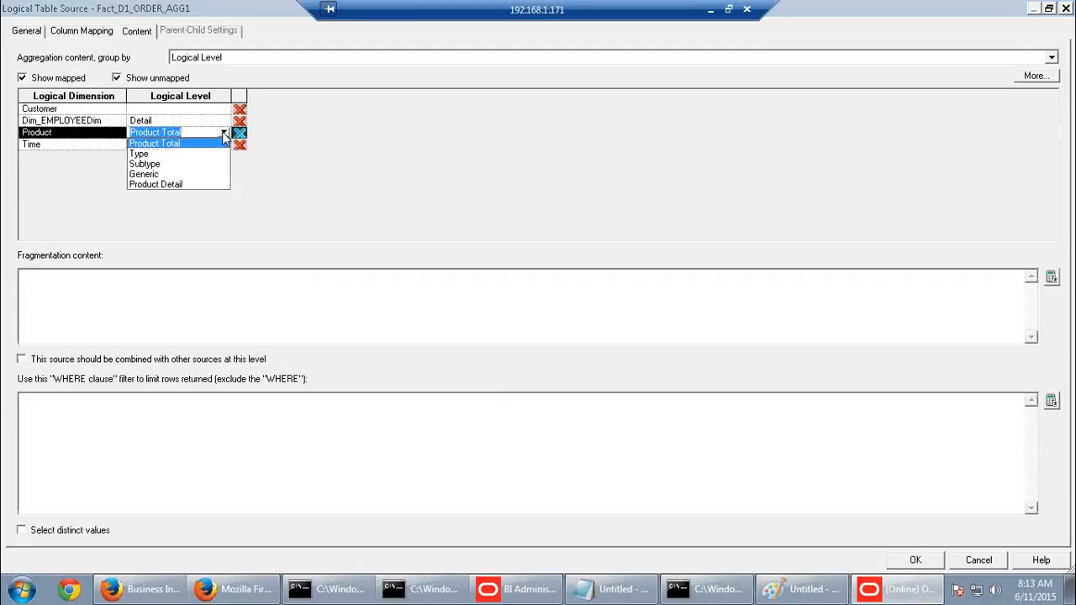
left_click(143, 156)
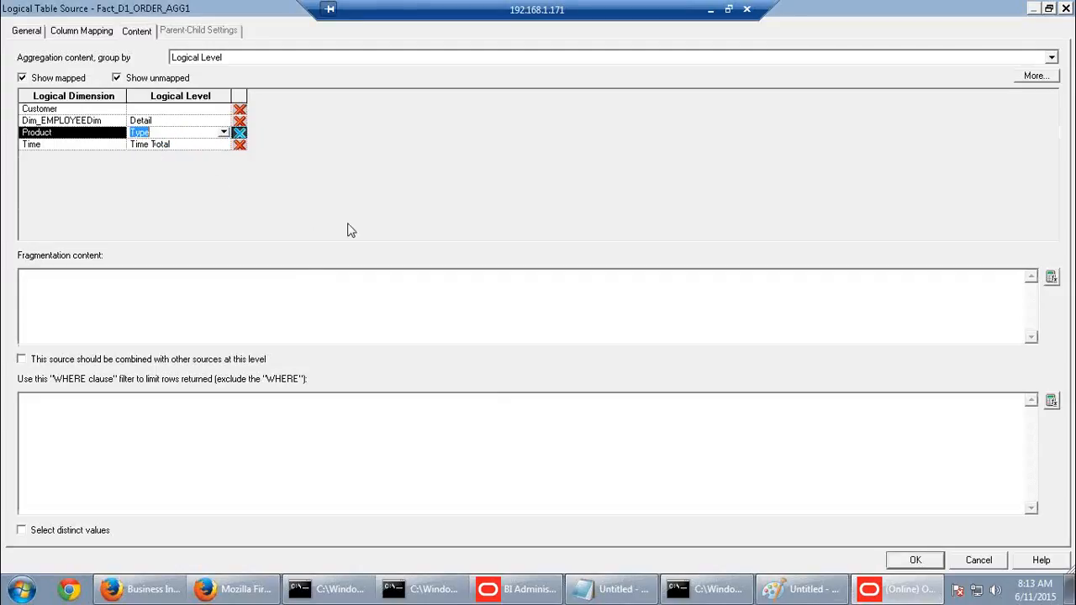
left_click(218, 145)
left_click(223, 145)
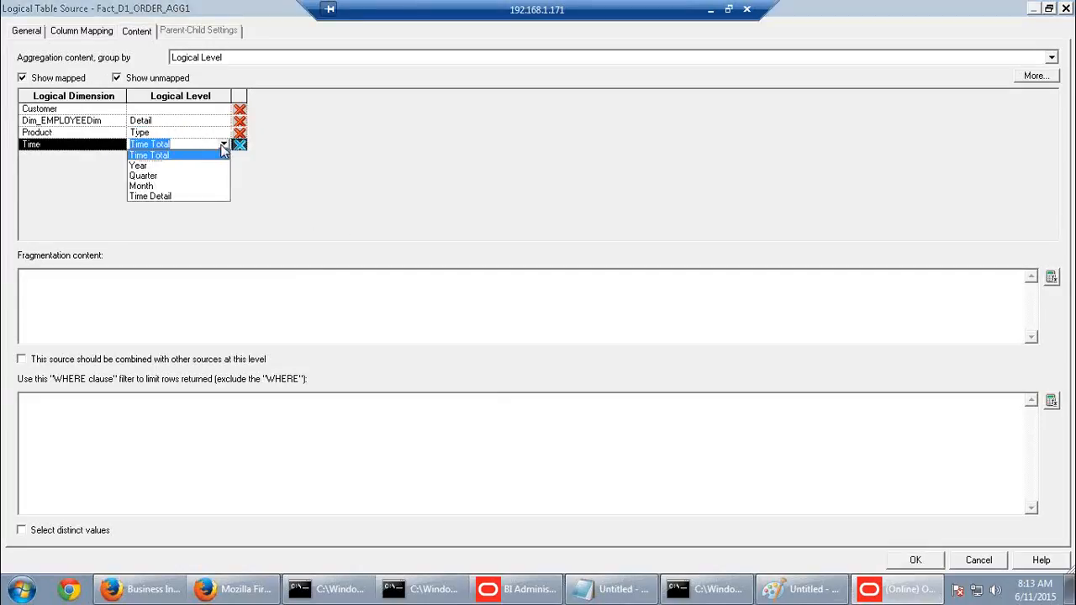
left_click(149, 186)
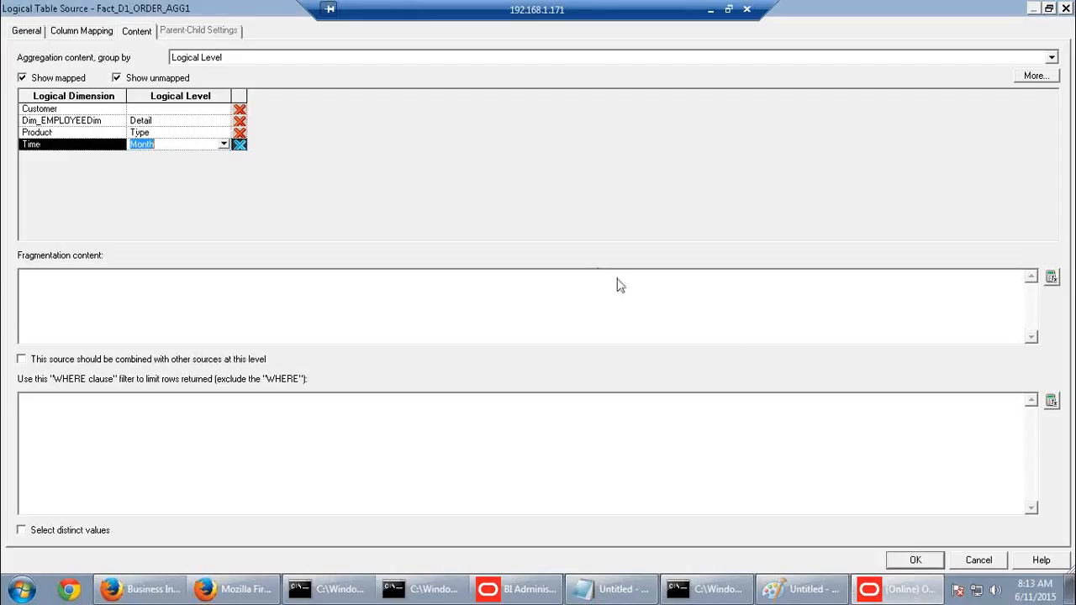
left_click(900, 560)
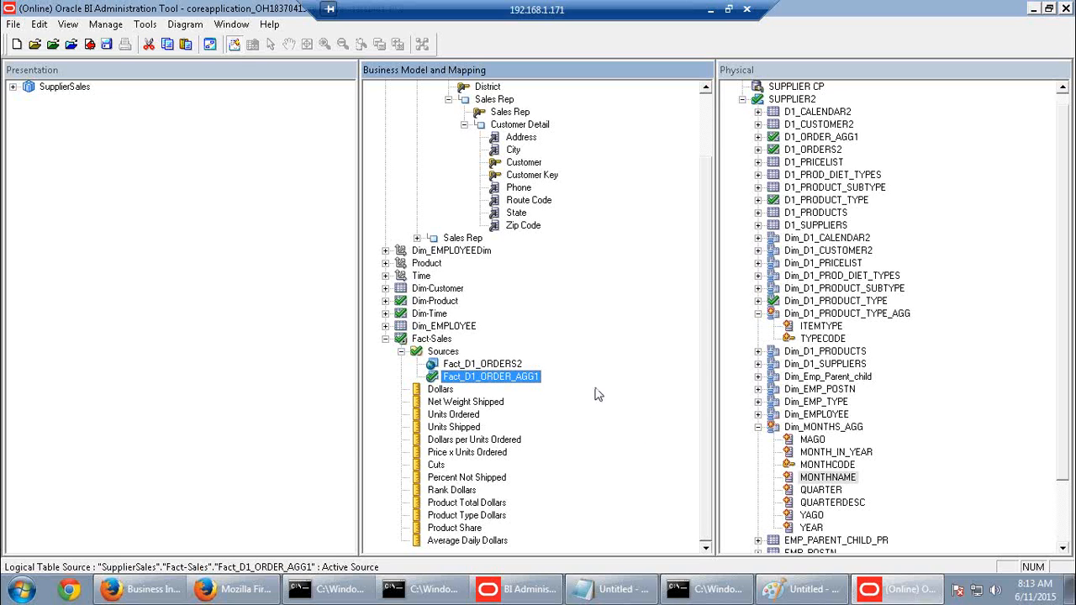
Review Fact-Sales's sources Fact_D1_ORDERS2 and Fact_D1_ORDER_AGG1, collapsing Customer and both aggregate physical tables
left_click(507, 365)
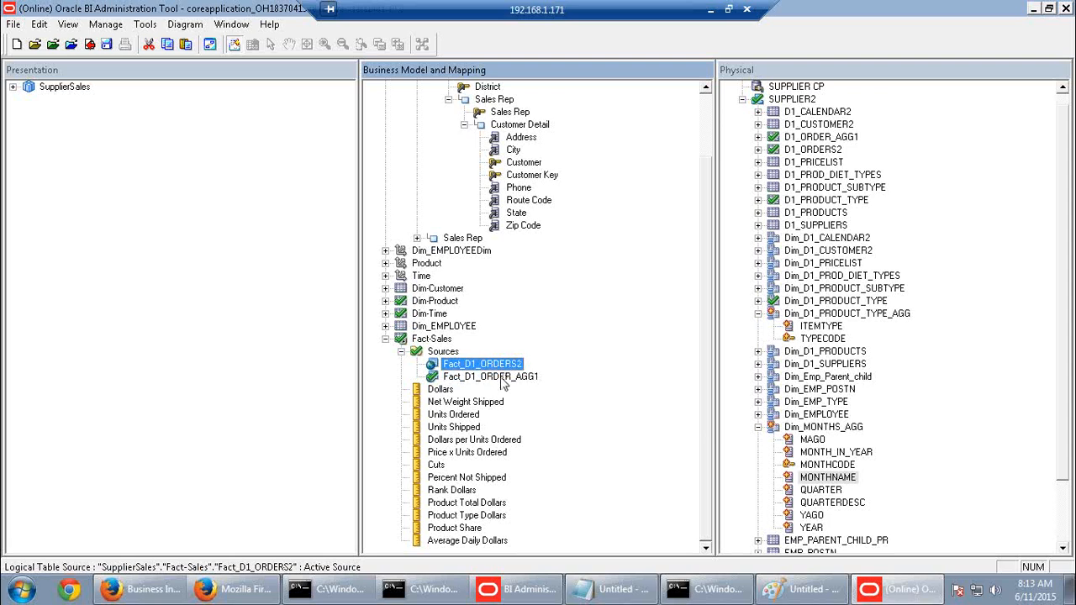
left_click(505, 377)
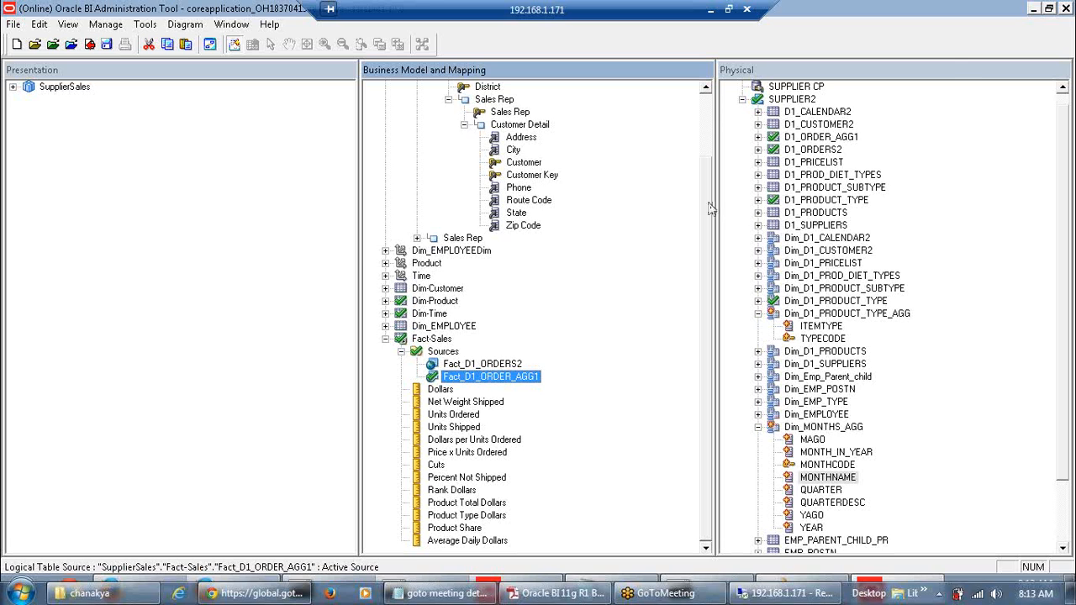
scroll(706, 196, "up", 2)
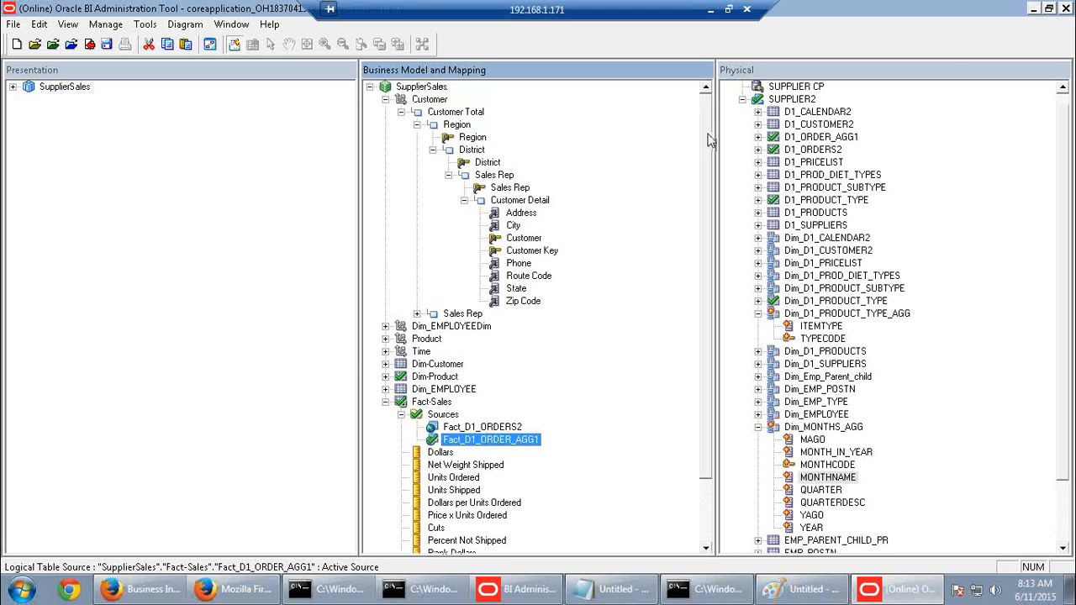
left_click(385, 99)
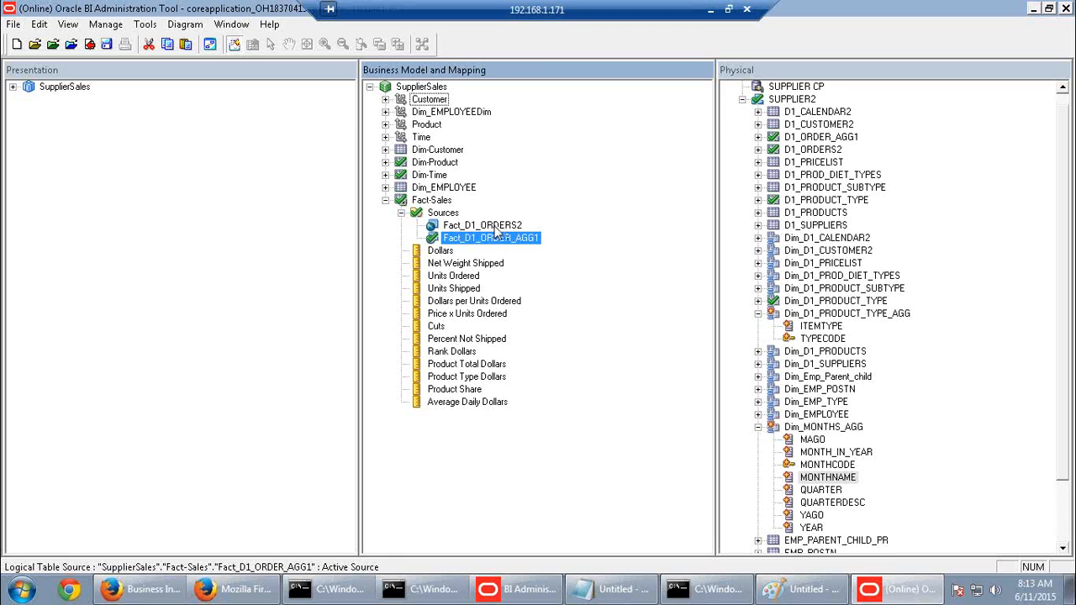
left_click(494, 227)
left_click(495, 239)
left_click(757, 314)
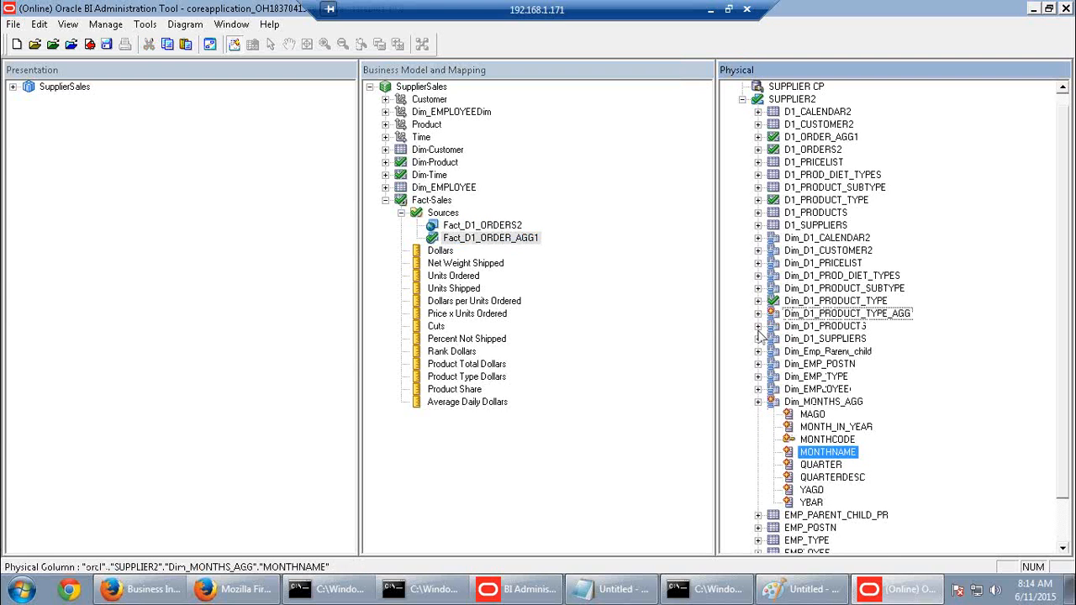
left_click(758, 402)
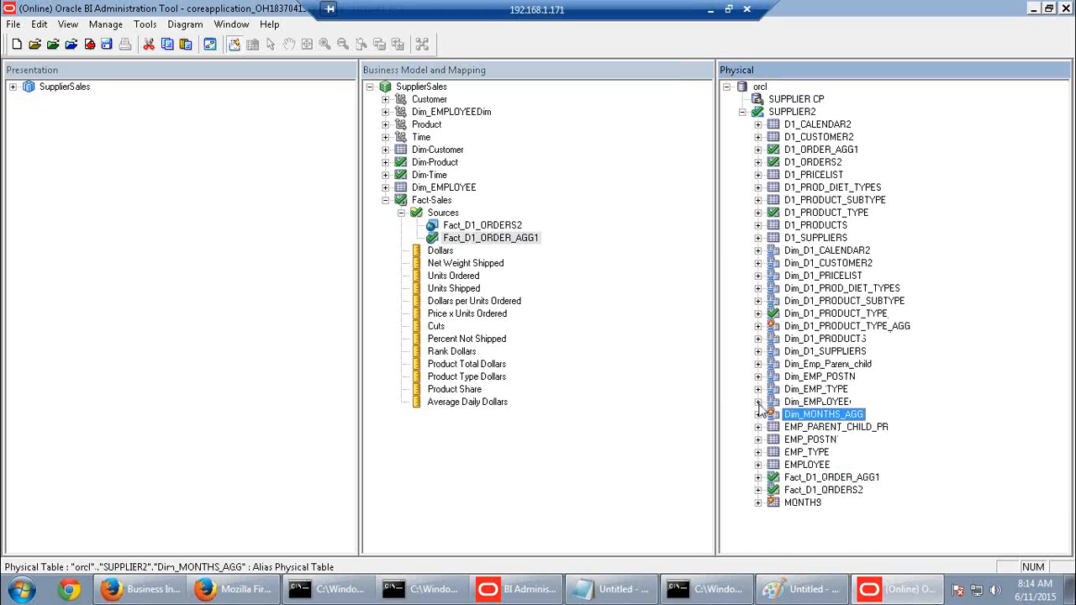
left_click(438, 254)
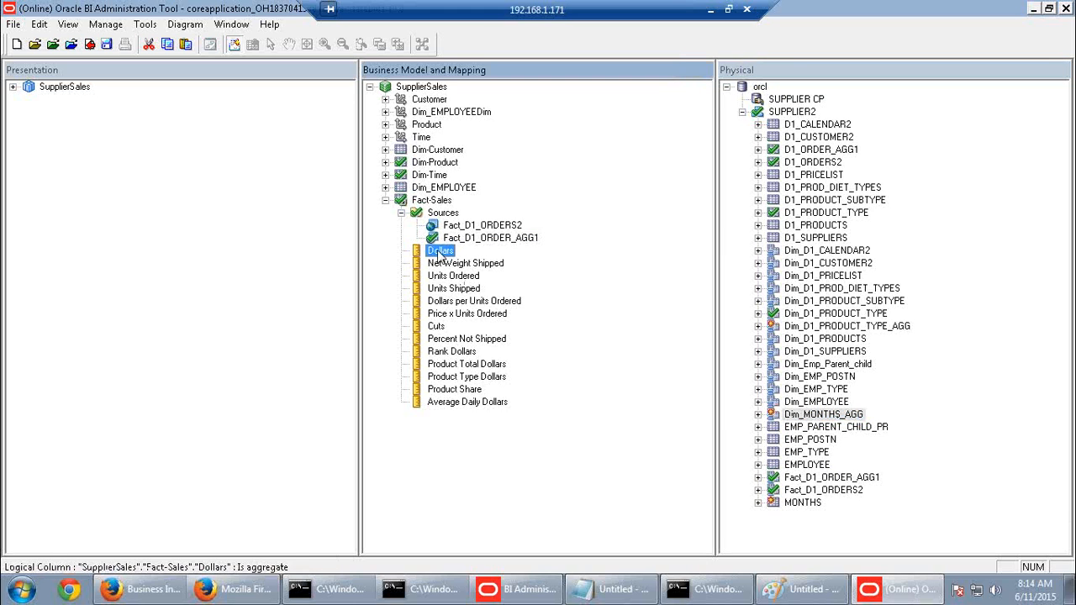
left_click(446, 266)
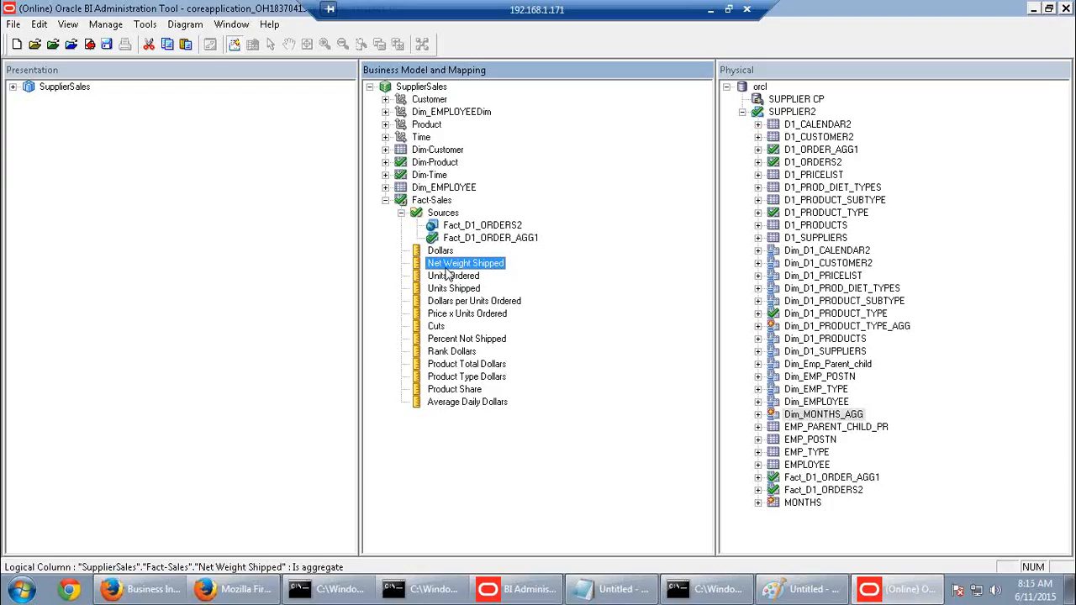
left_click(386, 163)
left_click(491, 190)
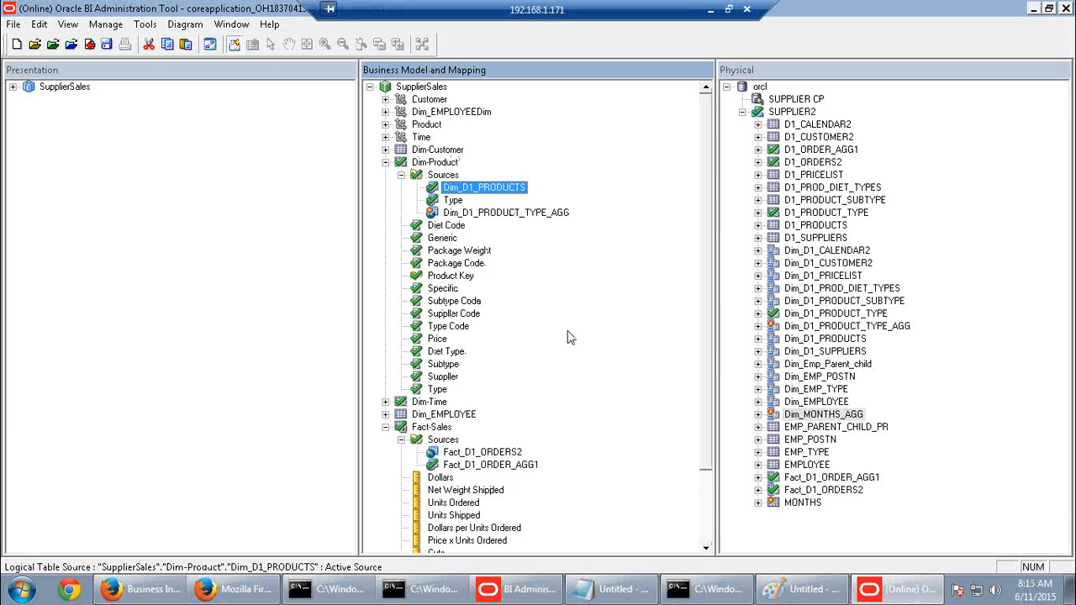
left_click(461, 453)
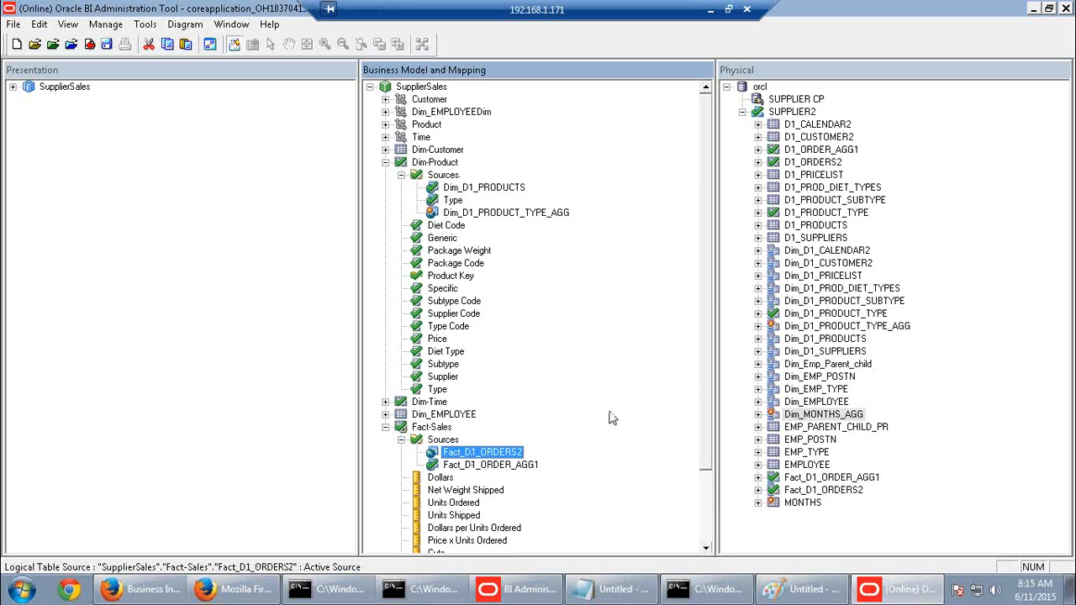
left_click(471, 189)
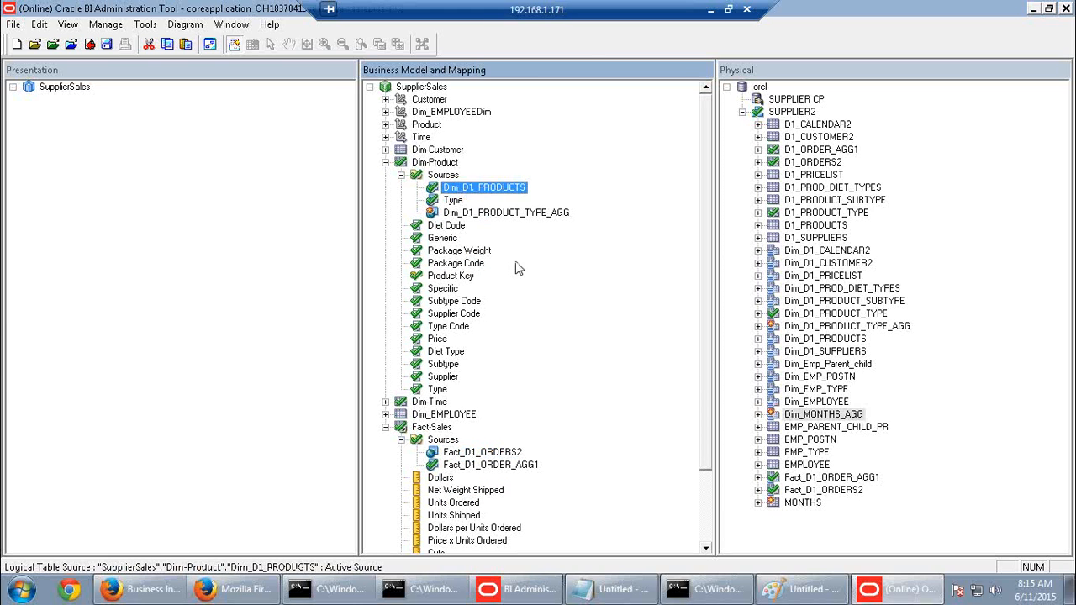
left_click(496, 467)
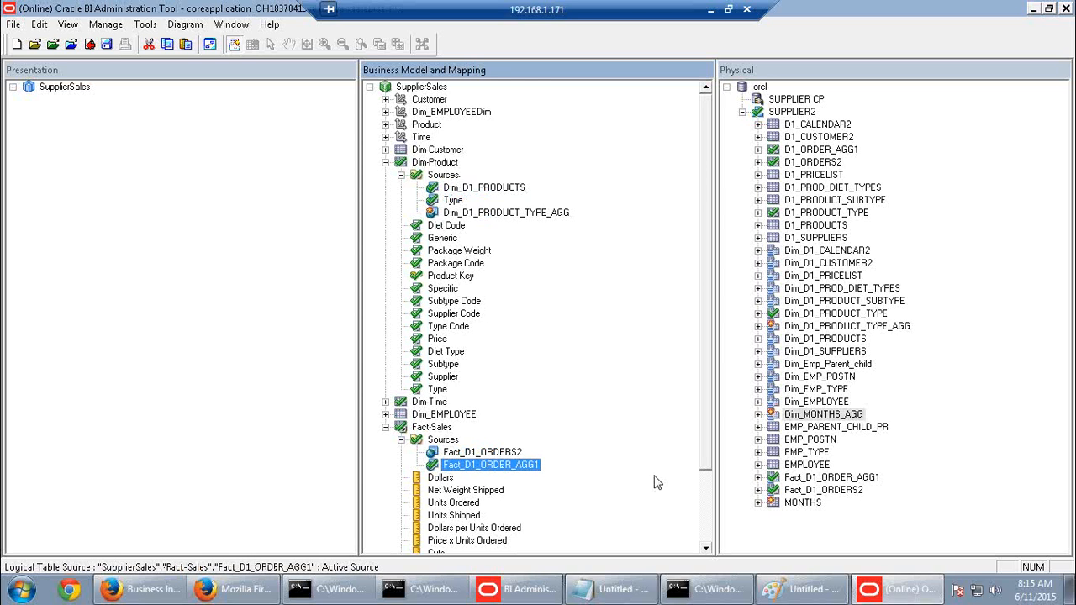
left_click(483, 190)
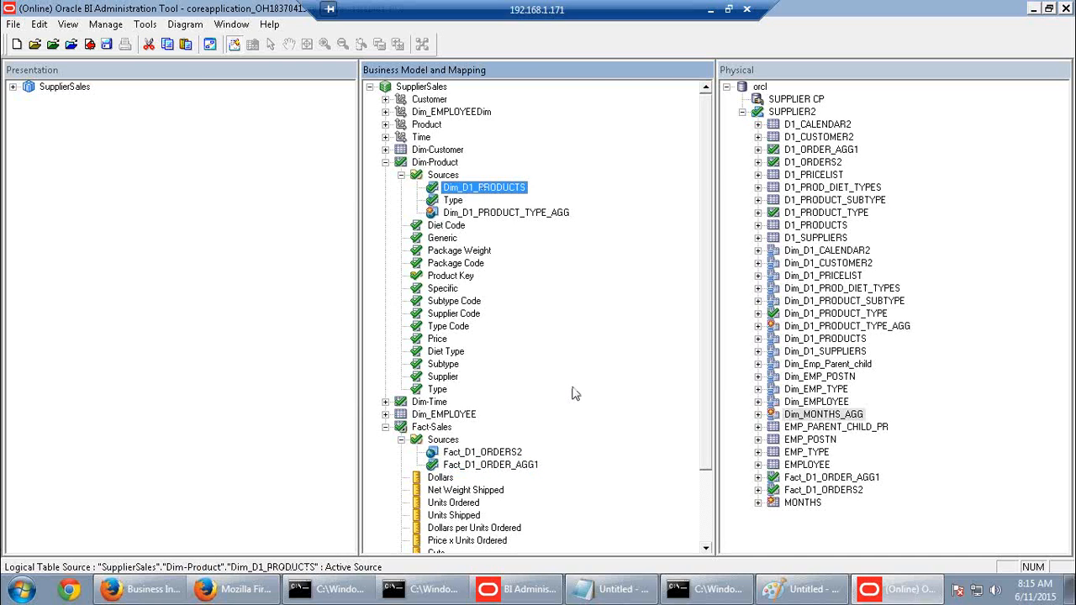
left_click(509, 471)
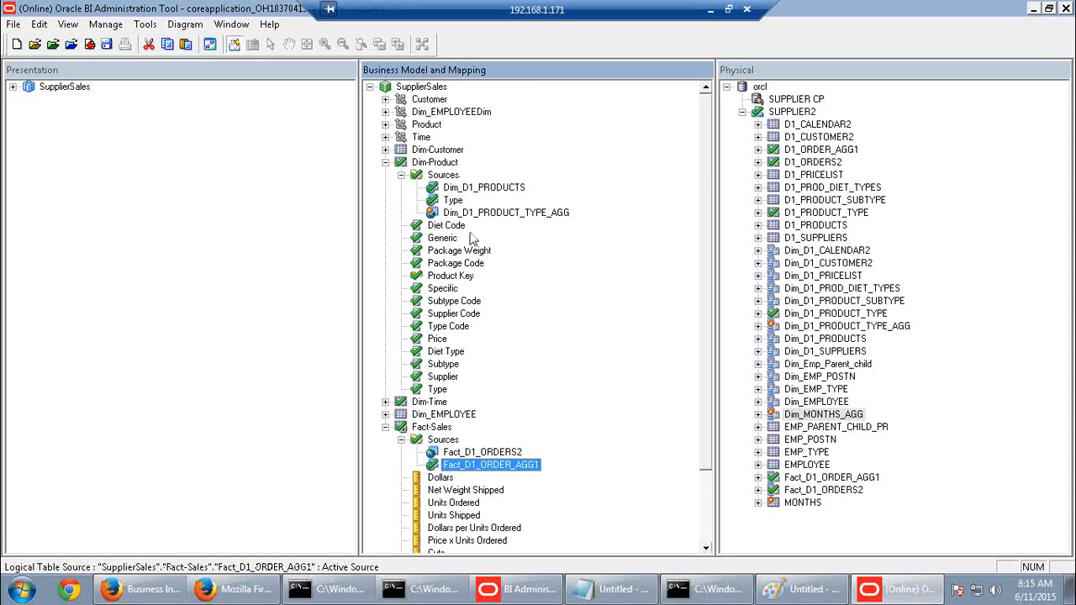
left_click(487, 189)
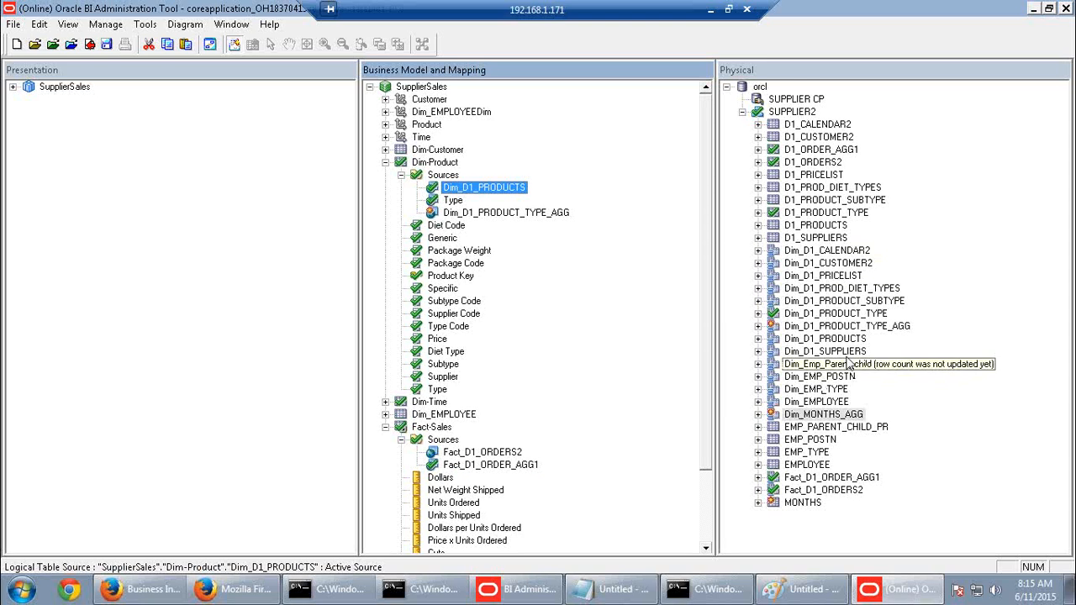
left_click(855, 328)
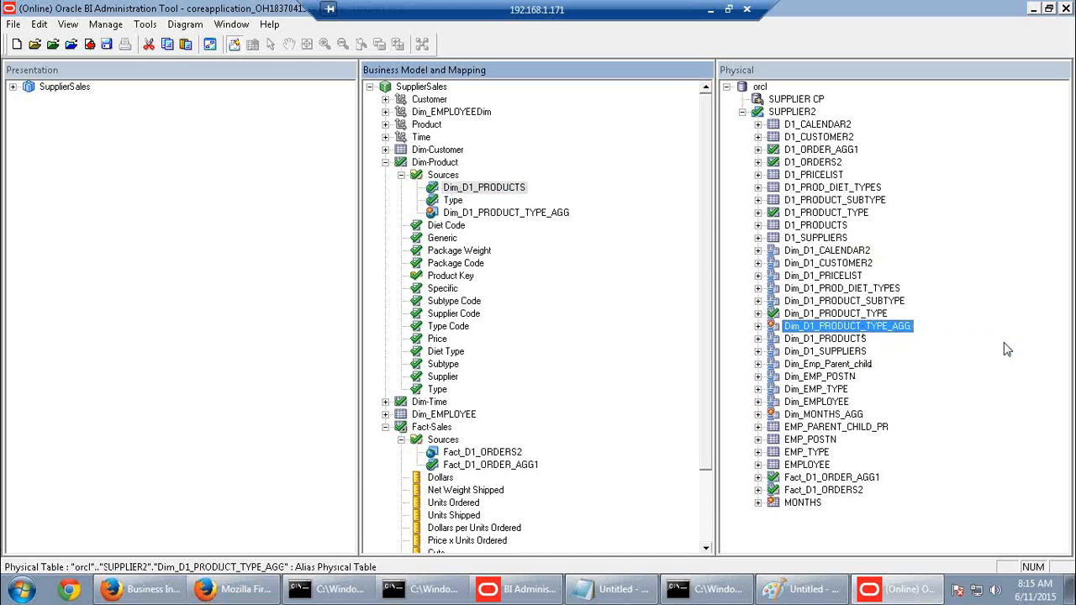
left_click(839, 415)
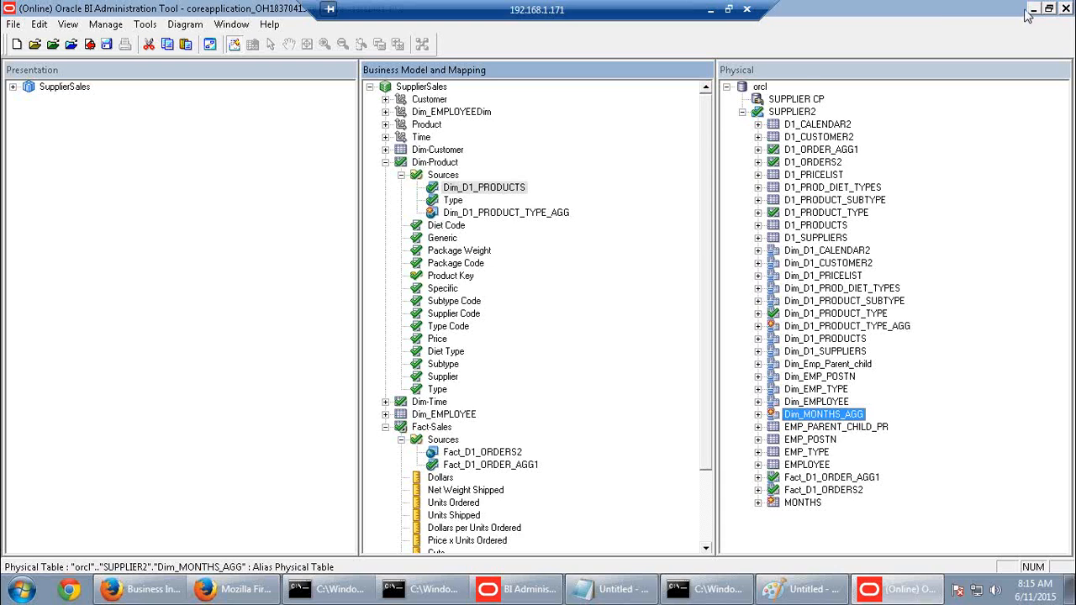
left_click(517, 465)
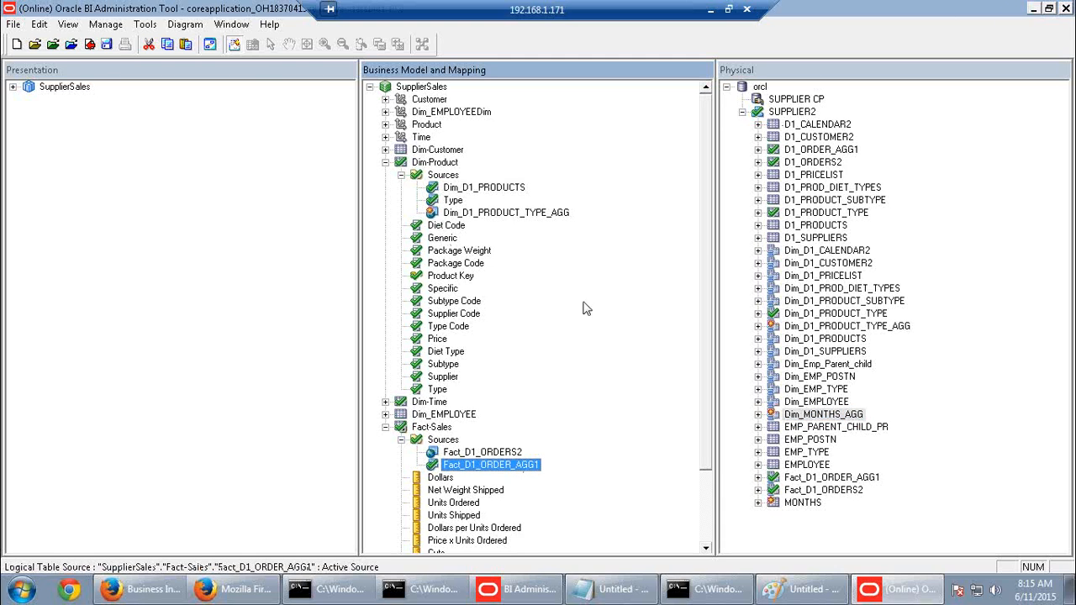
left_click(521, 212)
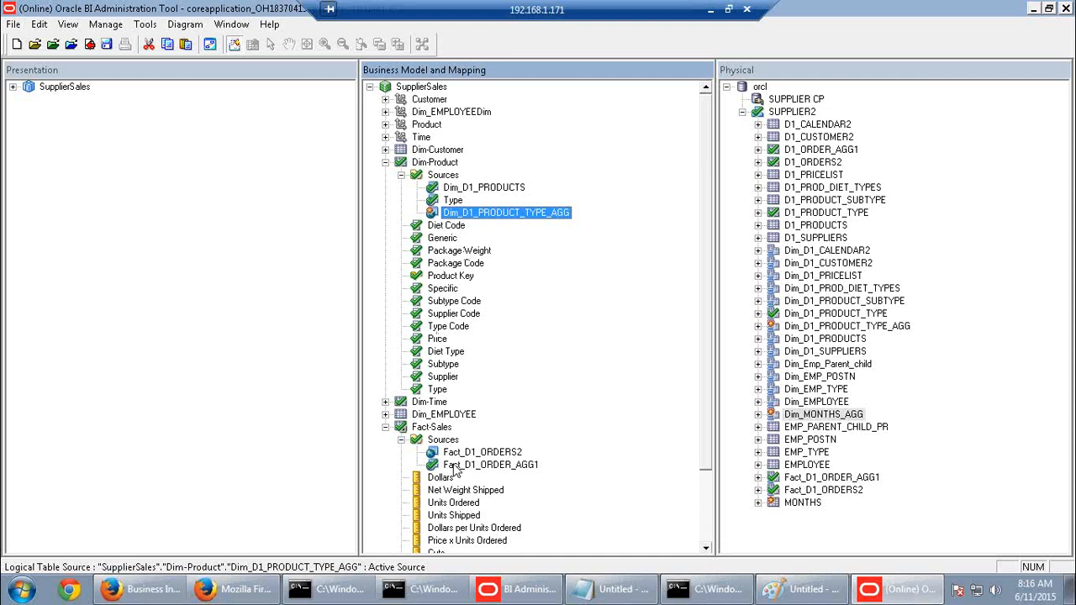
left_click(454, 454)
left_click(483, 465)
left_click(484, 467)
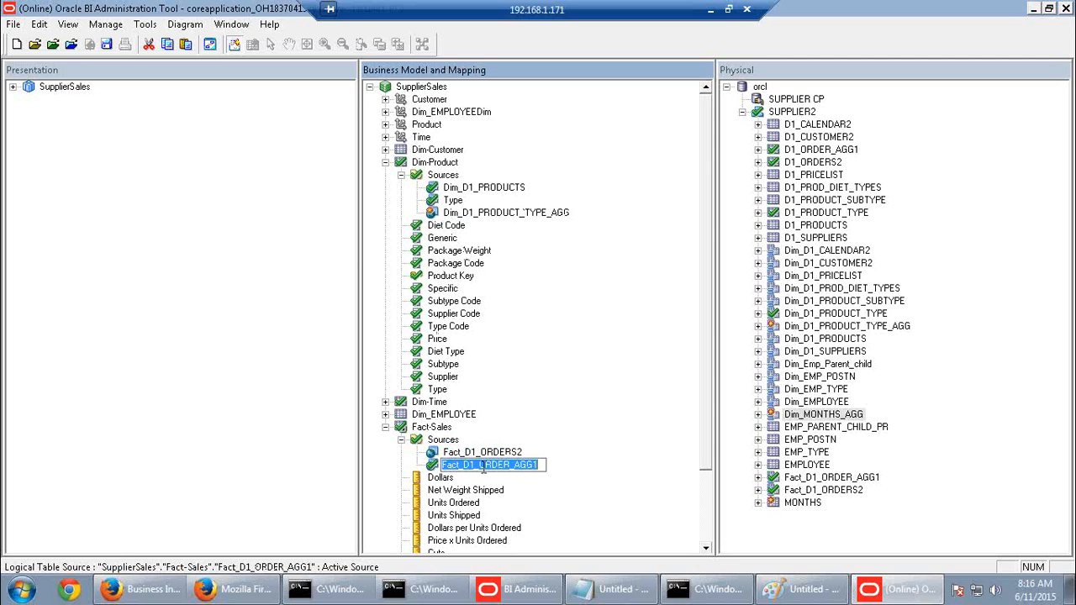
left_click(533, 507)
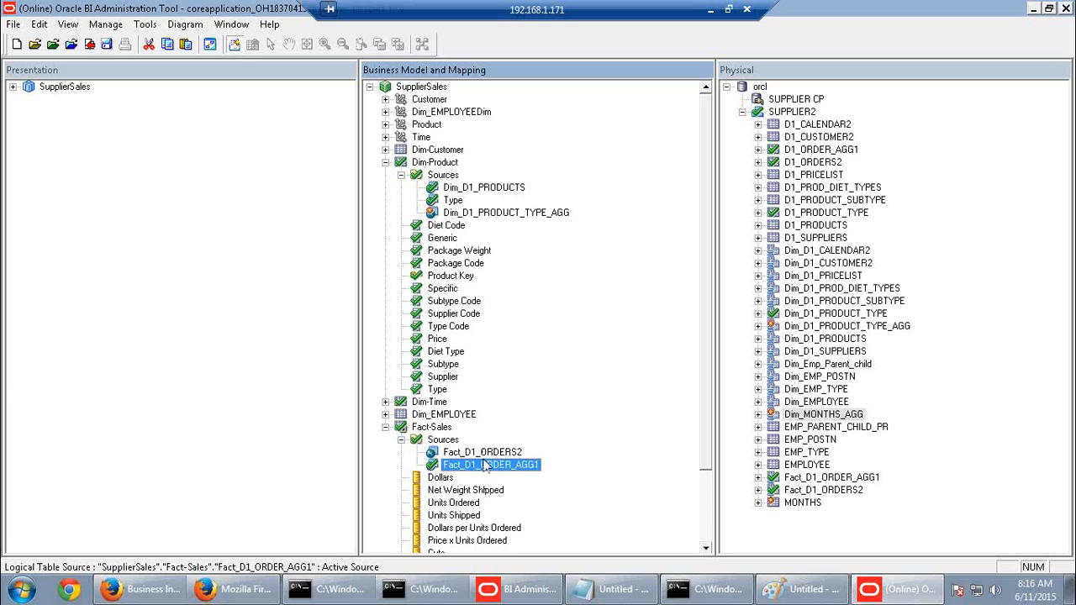
double_click(486, 468)
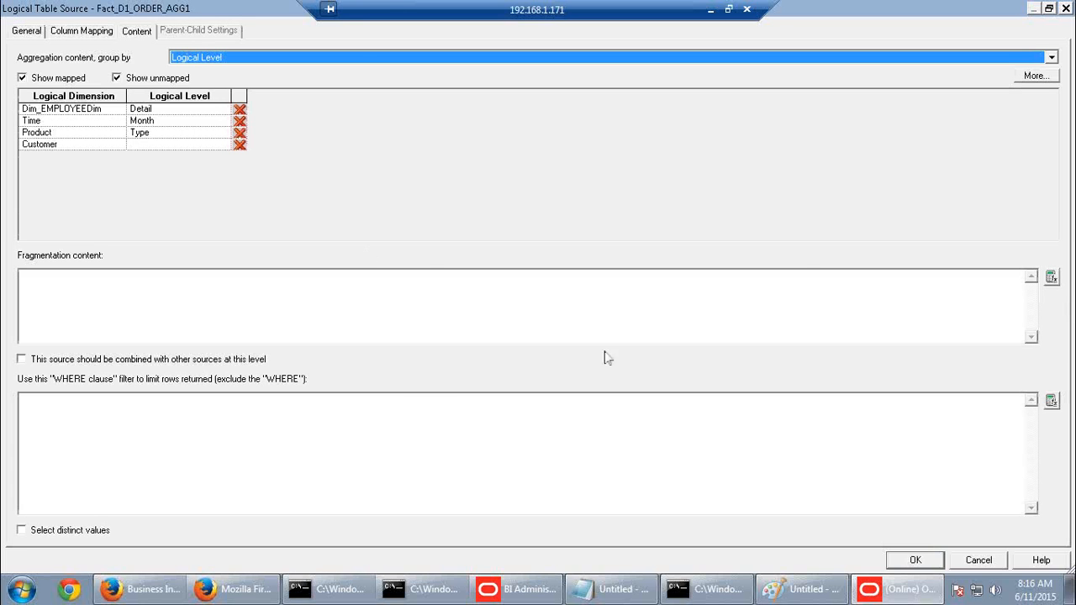
left_click(978, 560)
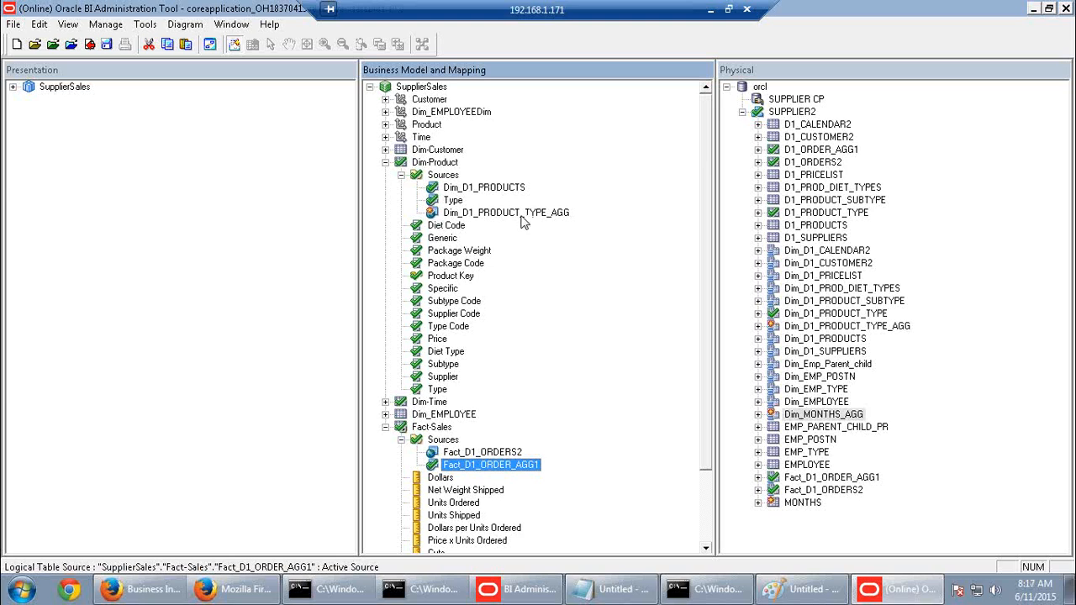
left_click(431, 163)
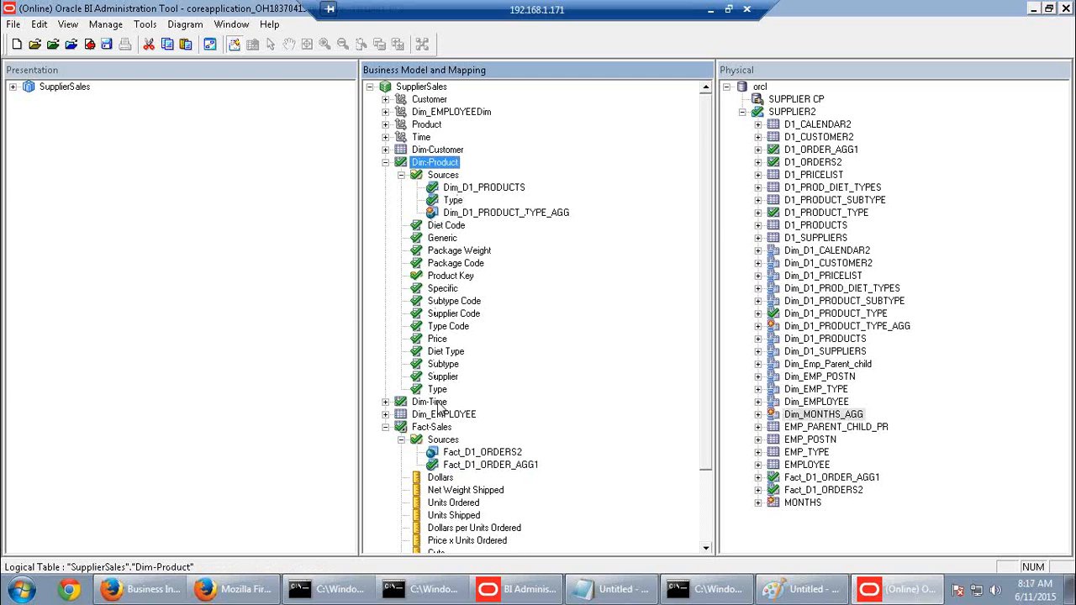
left_click(444, 428)
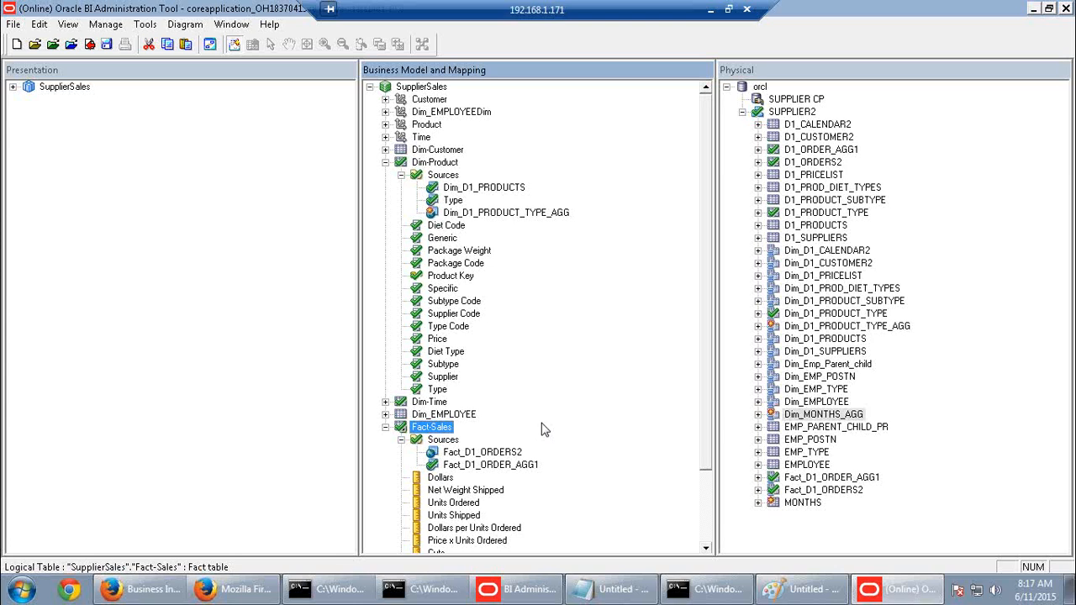
left_click(485, 214)
left_click(480, 190)
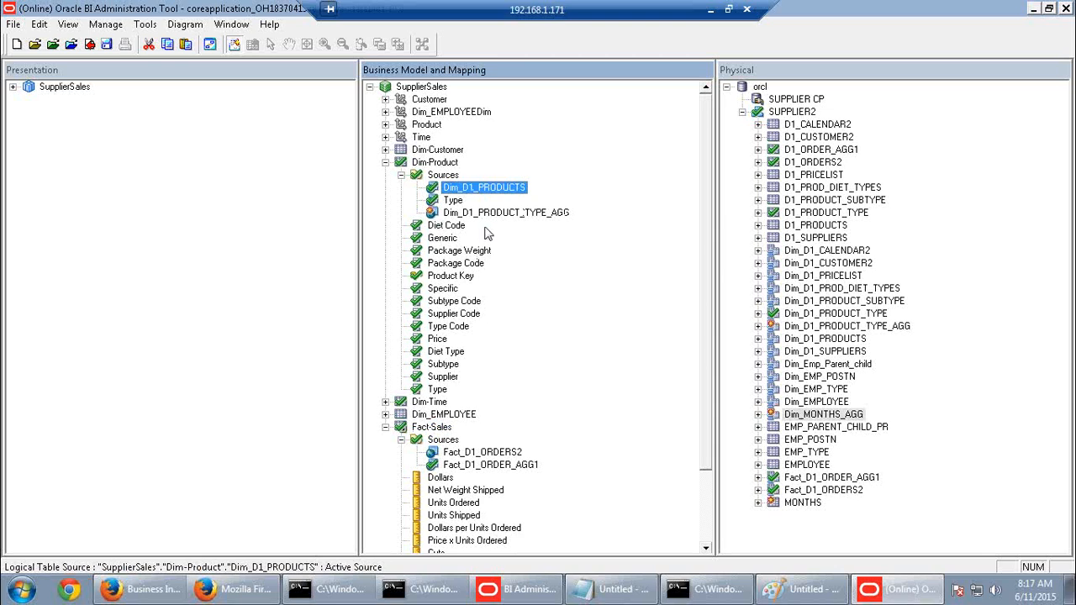
left_click(482, 215)
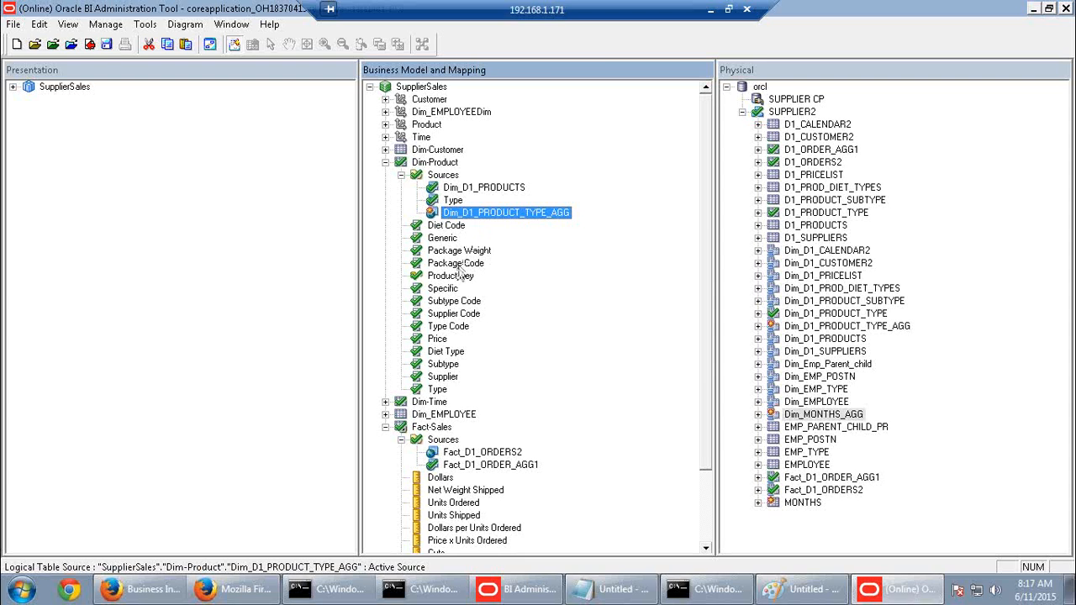
double_click(462, 216)
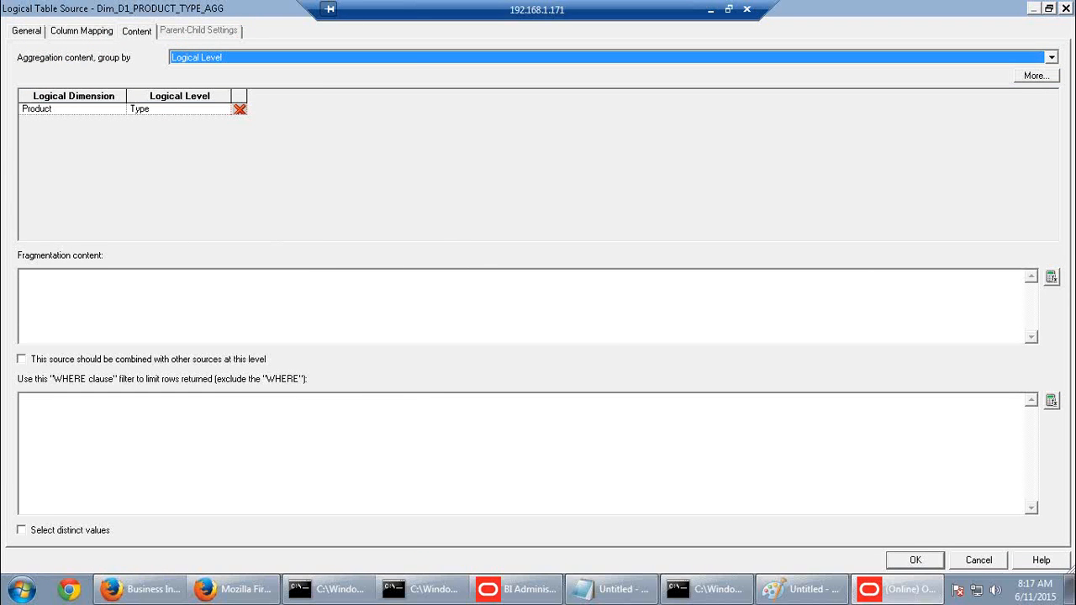
left_click(978, 563)
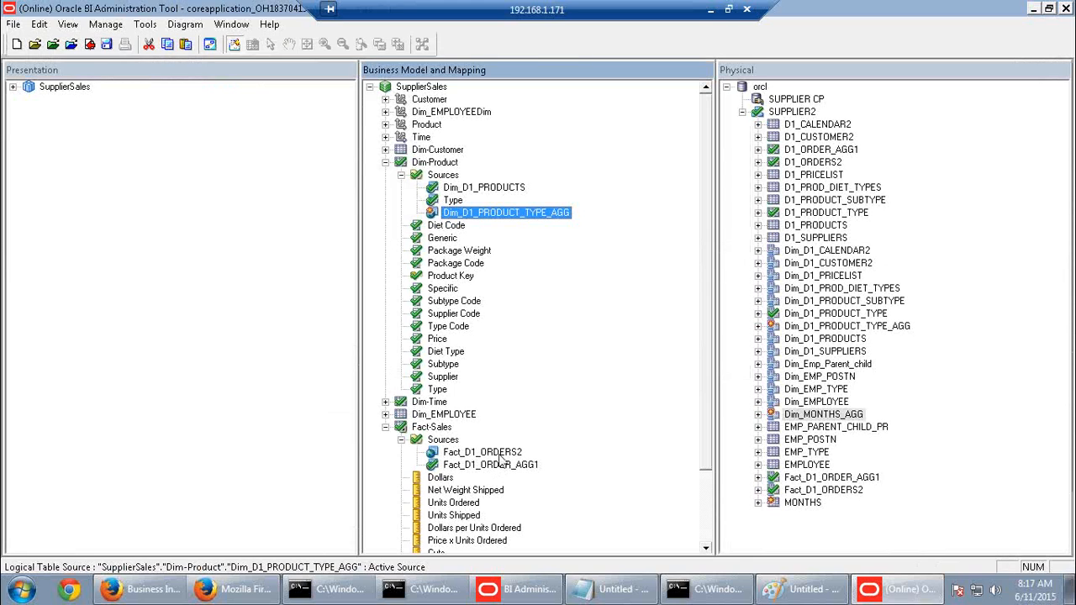
left_click(500, 455)
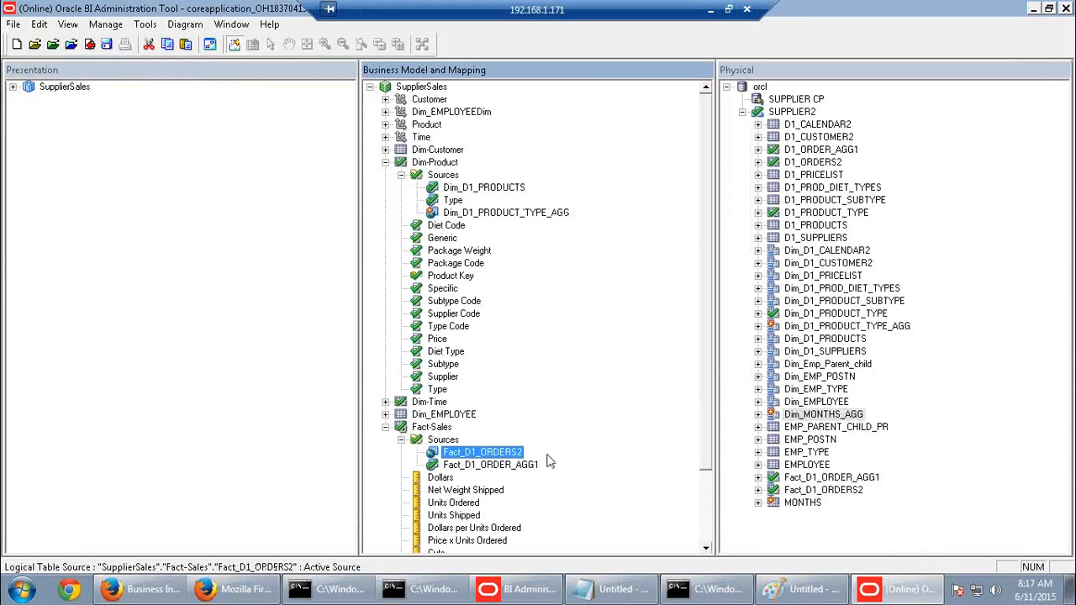
left_click(501, 468)
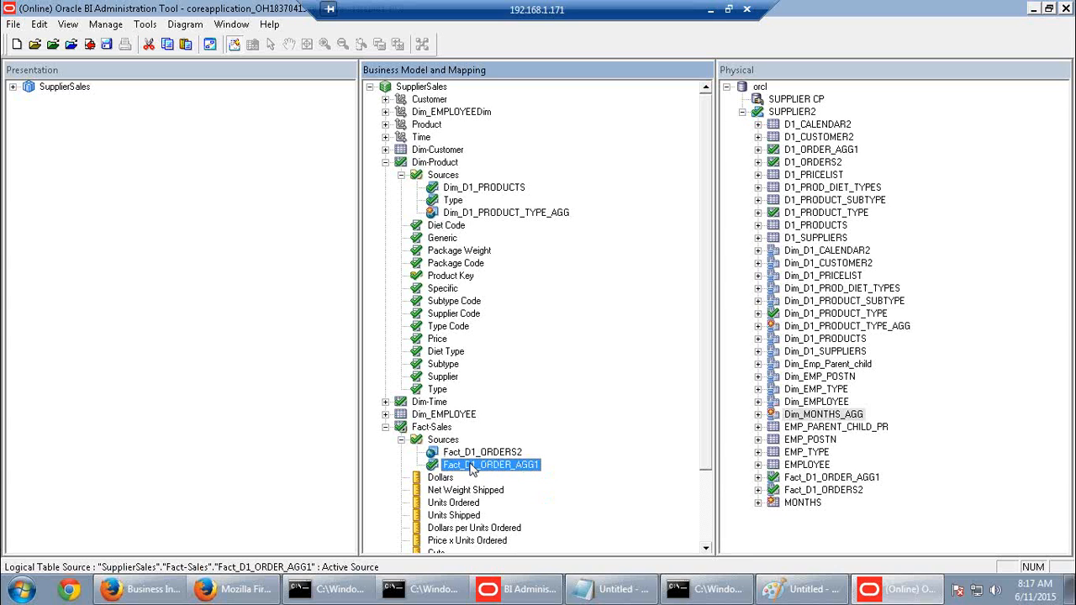
double_click(471, 469)
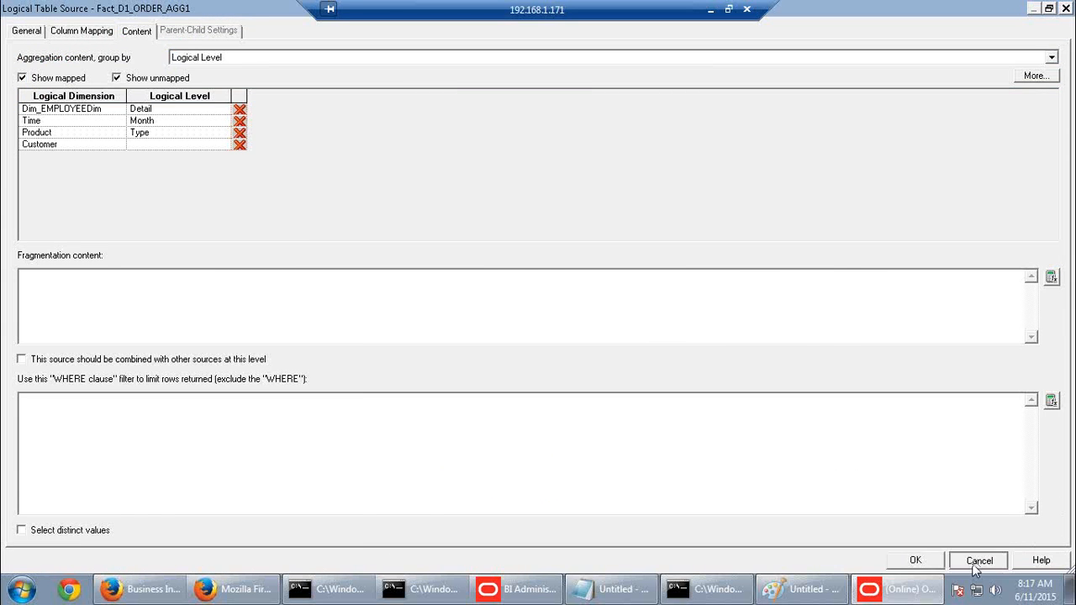
left_click(978, 563)
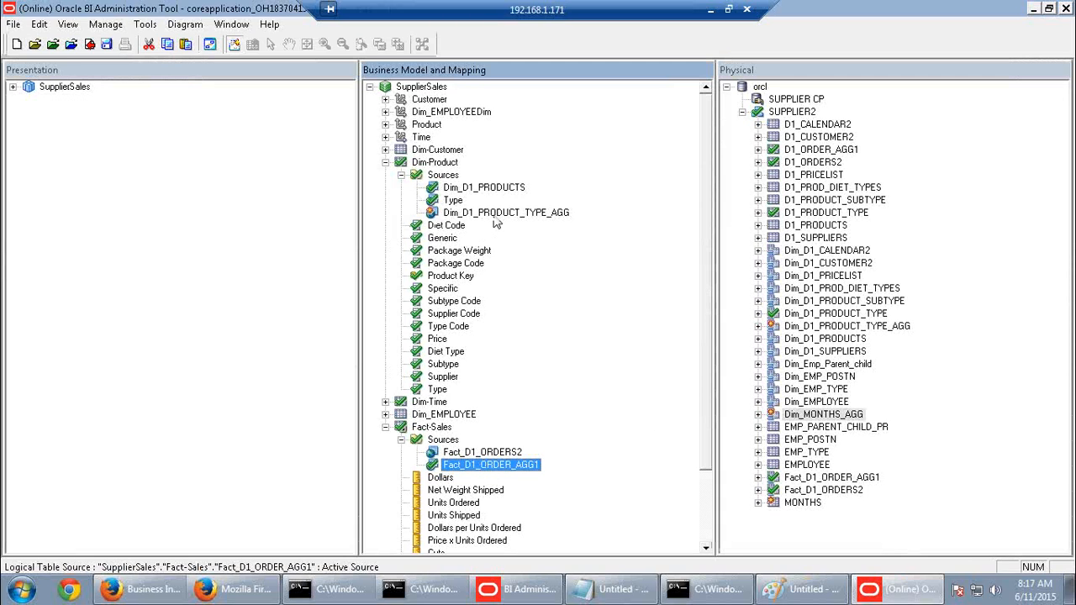
left_click(496, 215)
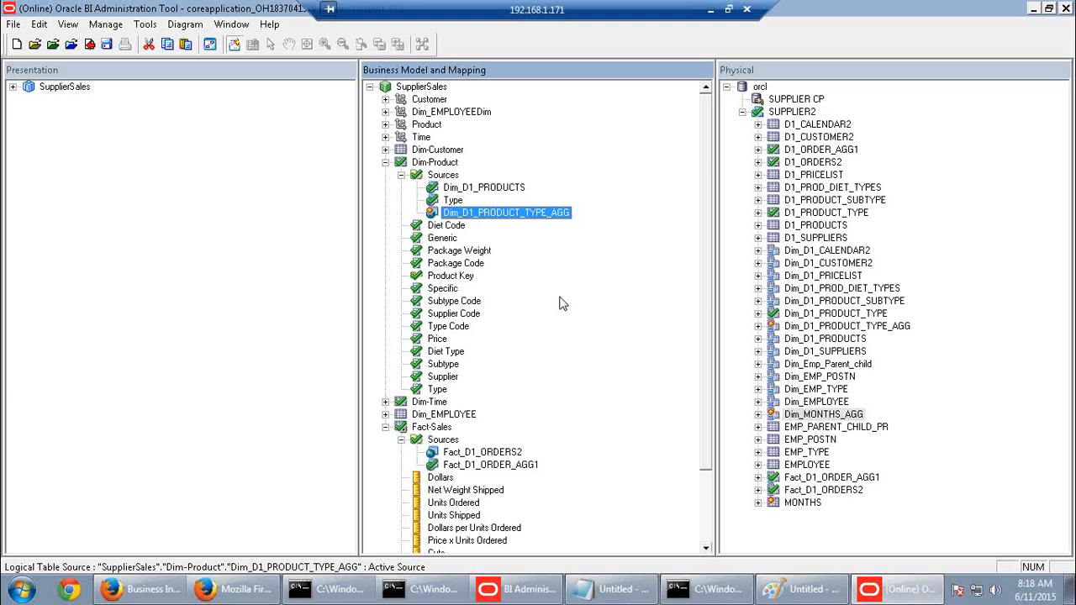
left_click(508, 217)
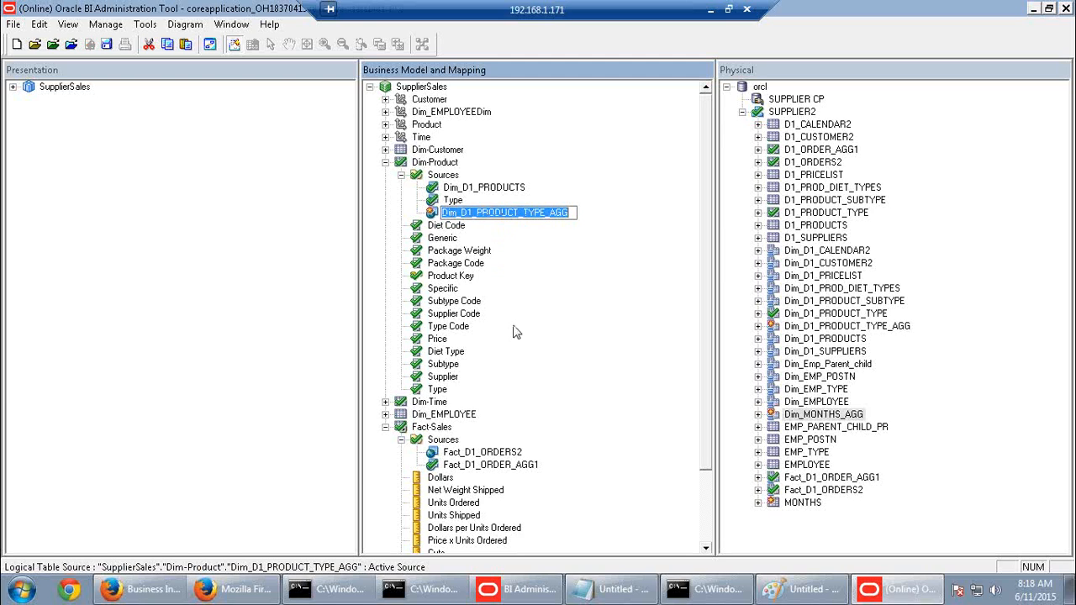
left_click(463, 227)
left_click(466, 215)
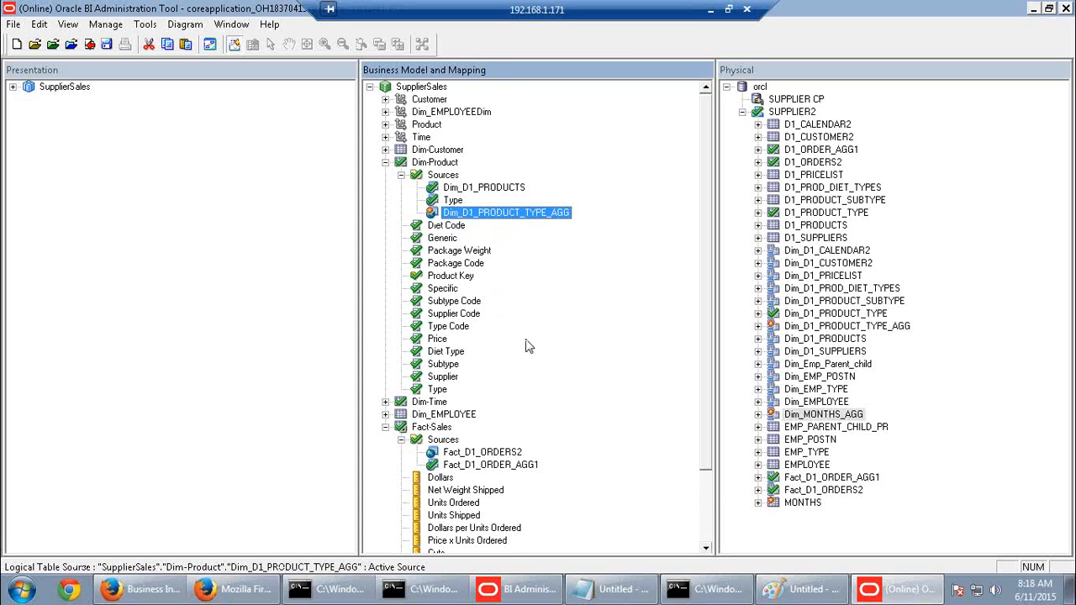
left_click(507, 467)
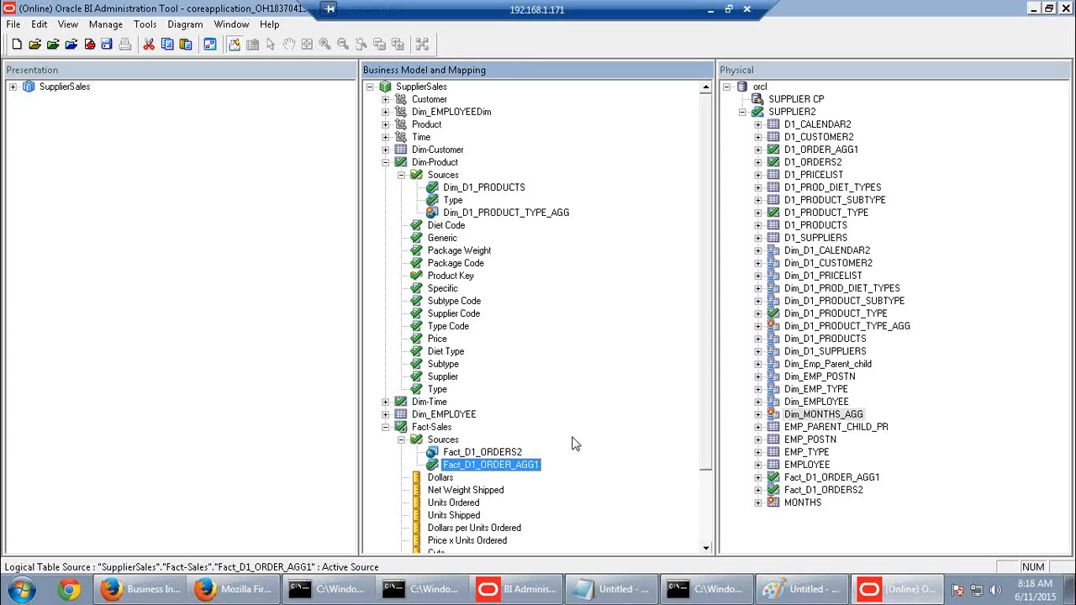
Inspect Dim-Time's sources Dim_D1_CALENDAR2 and Dim_MONTHS_AGG alongside the Dim_D1_PRODUCT_TYPE_AGG product source
left_click(496, 215)
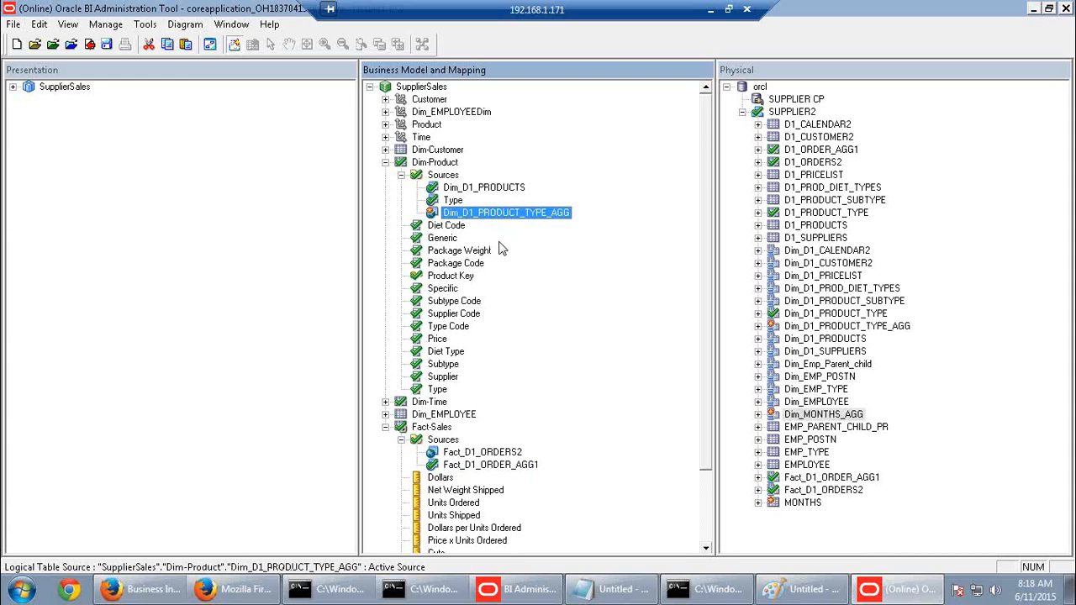
left_click(433, 402)
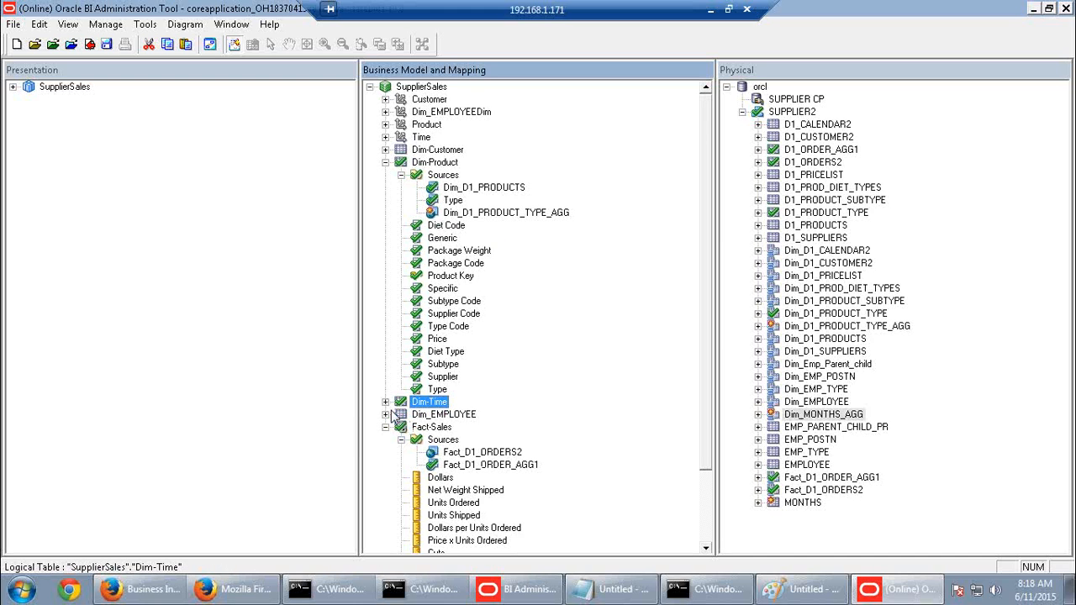
left_click(385, 402)
left_click(495, 415)
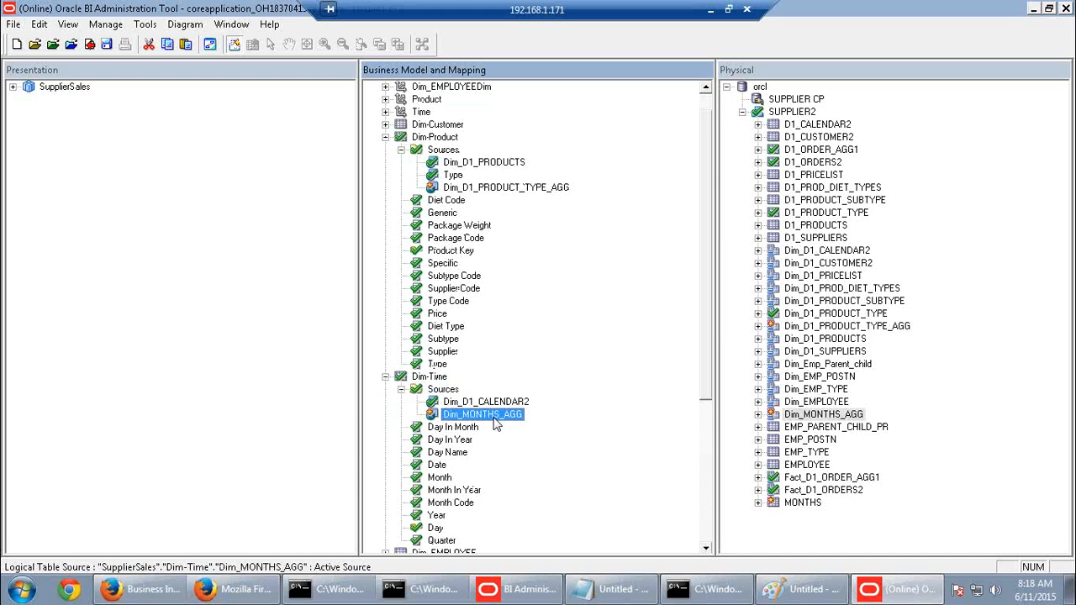
left_click(520, 404)
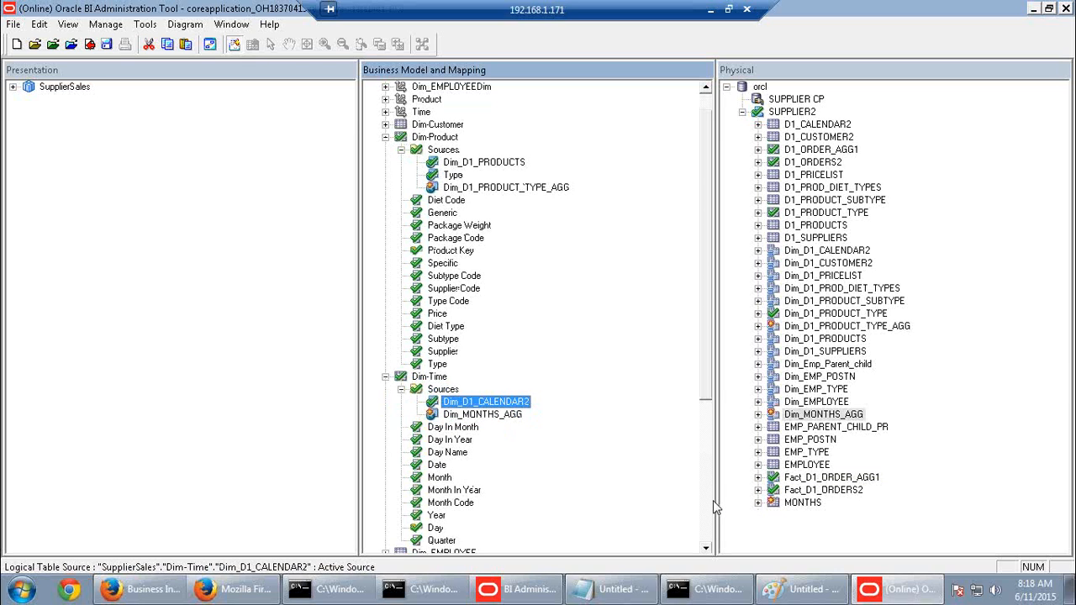
left_click(522, 192)
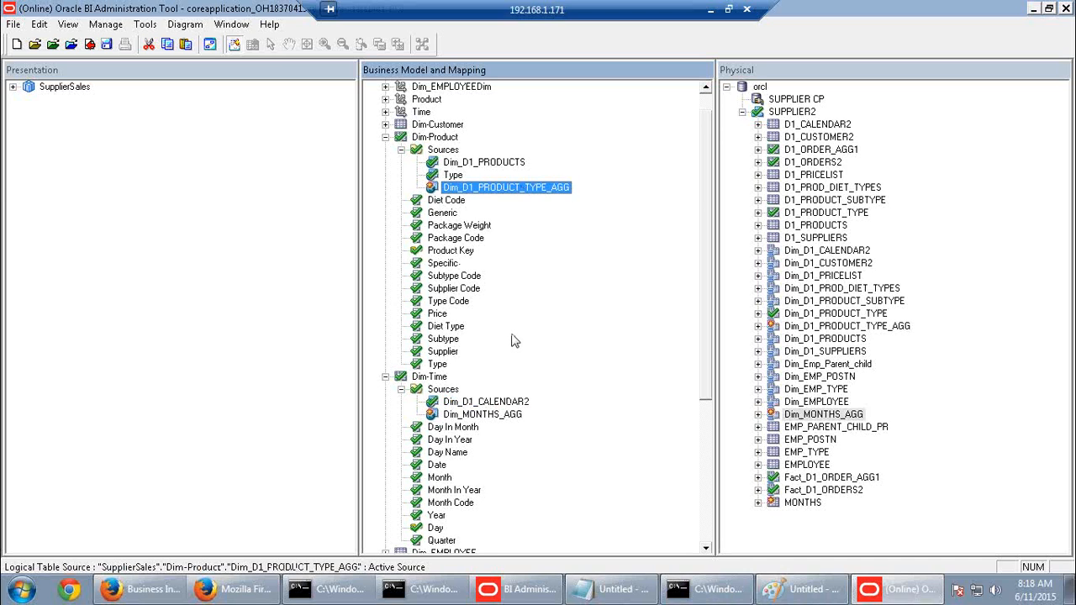
scroll(504, 325, "up", 1)
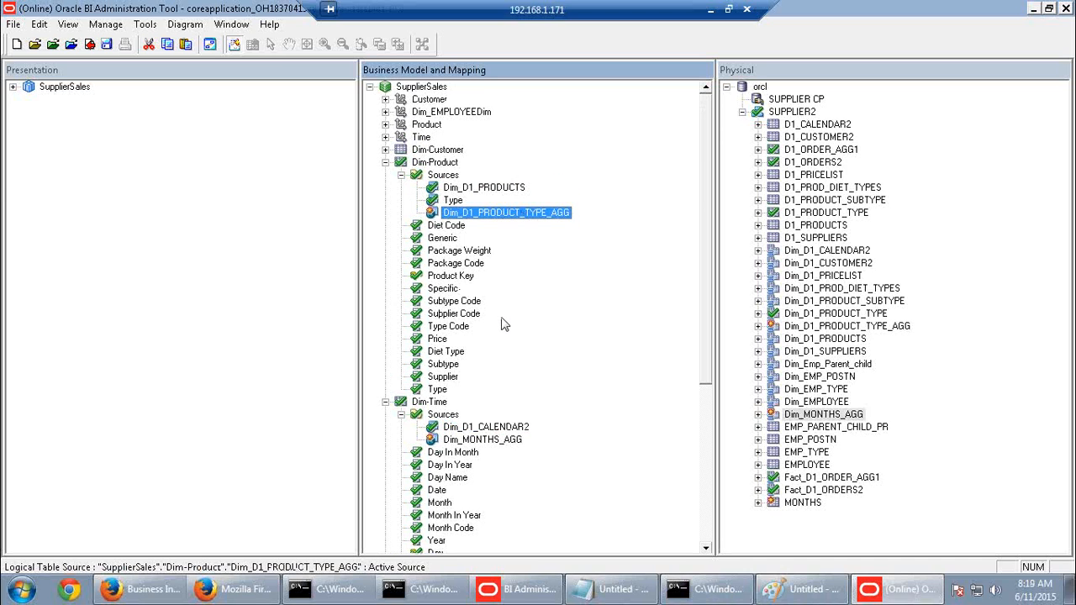
scroll(503, 325, "down", 5)
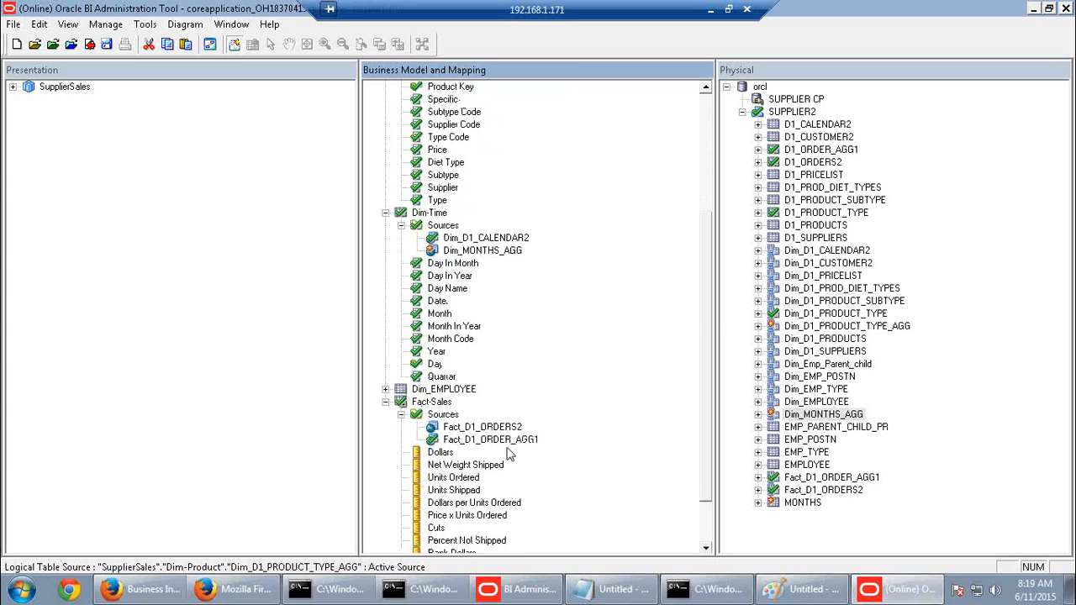
double_click(490, 440)
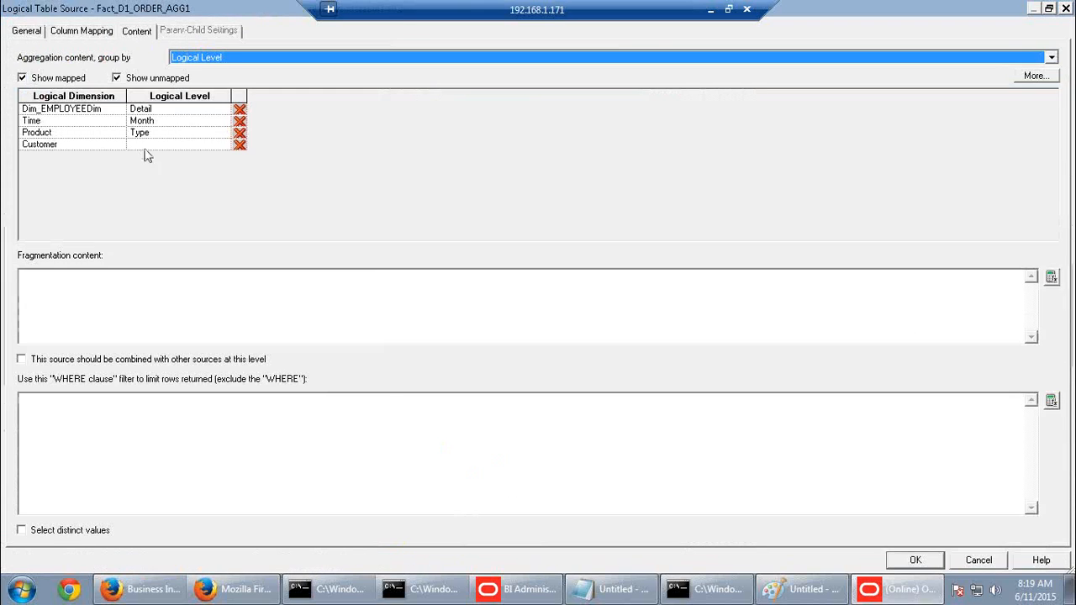
left_click(166, 111)
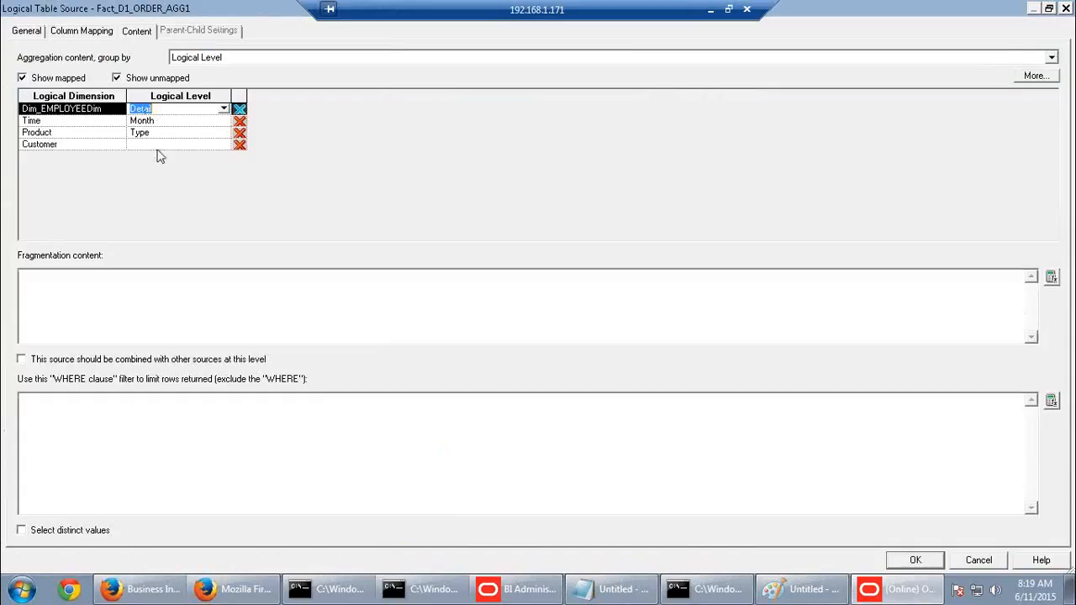
left_click(168, 145)
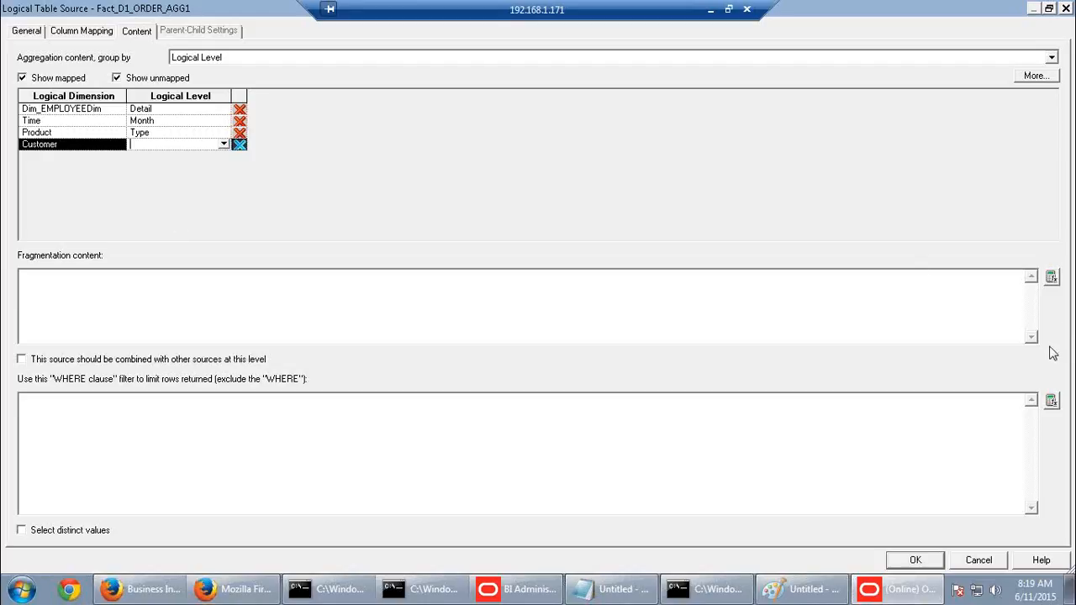
left_click(977, 560)
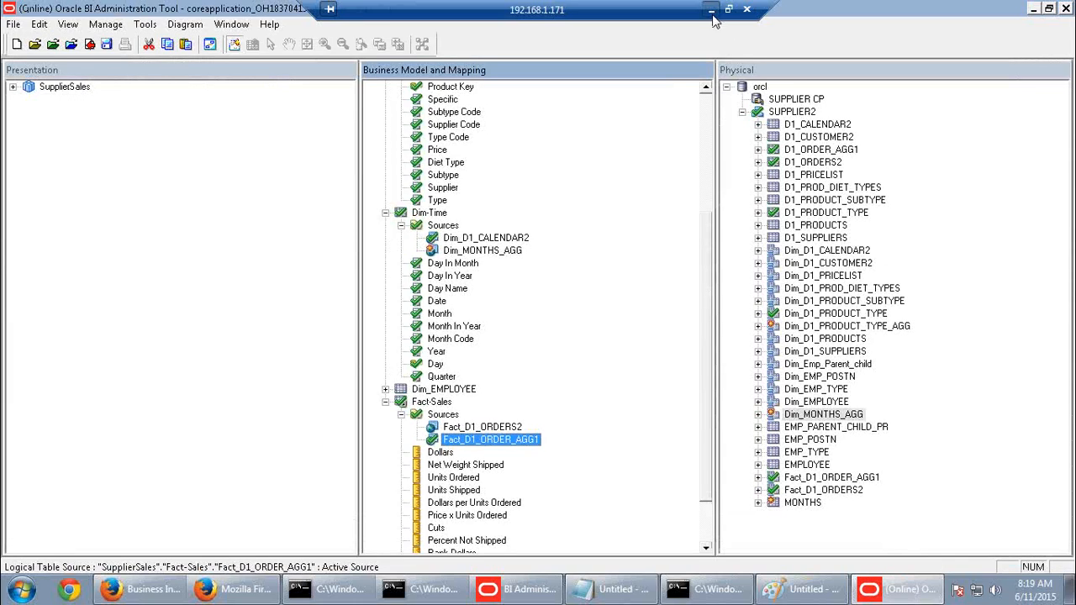
left_click(710, 9)
Read on from page 182 to page 185's step 10 about Dim-Product's unnecessary key
scroll(451, 267, "up", 3)
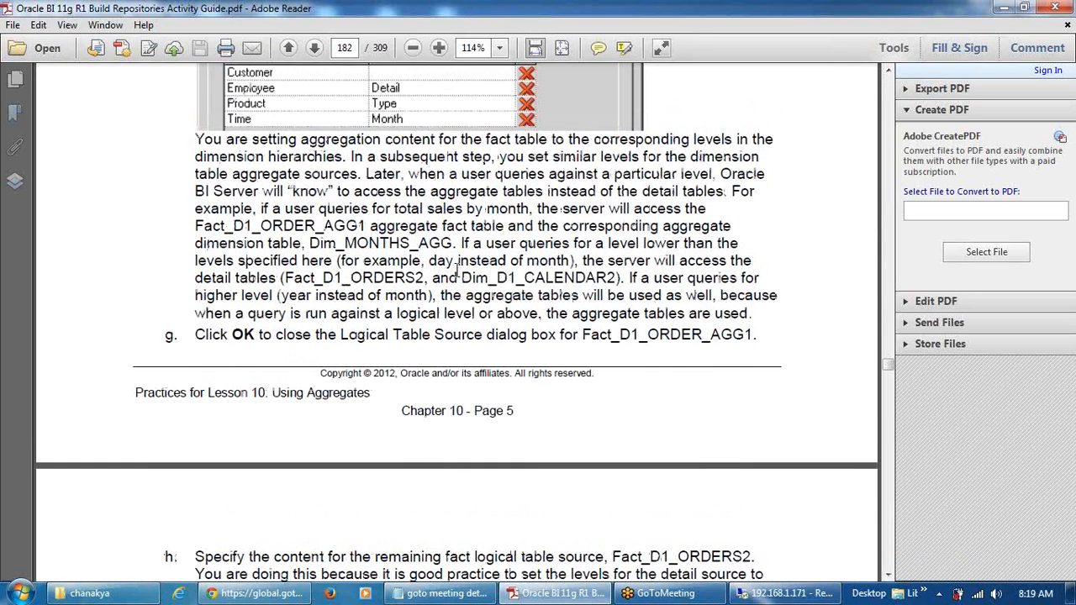
scroll(470, 294, "down", 15)
scroll(479, 320, "down", 10)
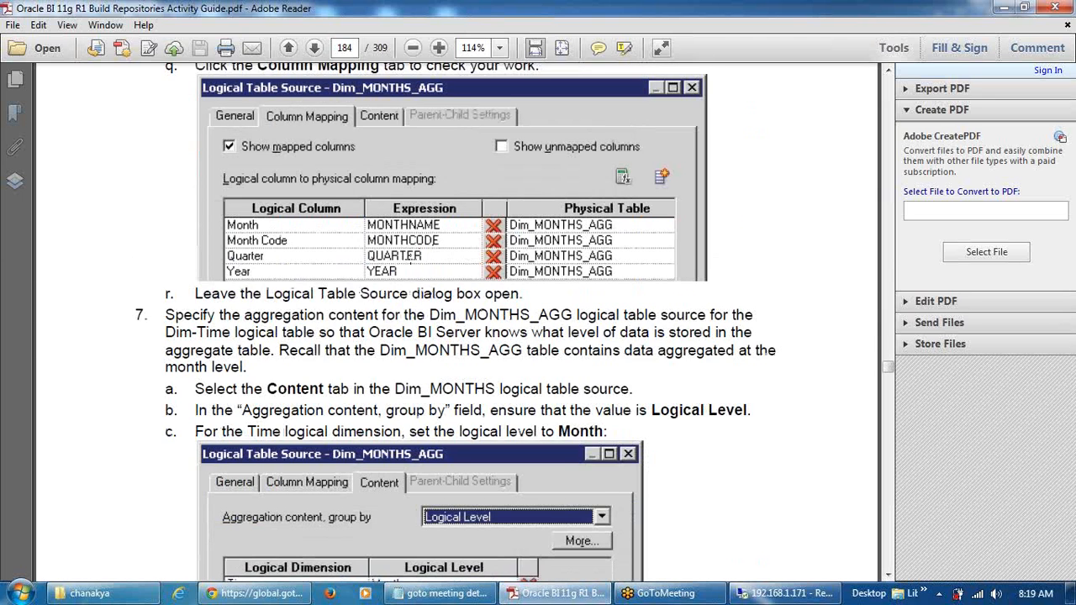
scroll(492, 311, "down", 5)
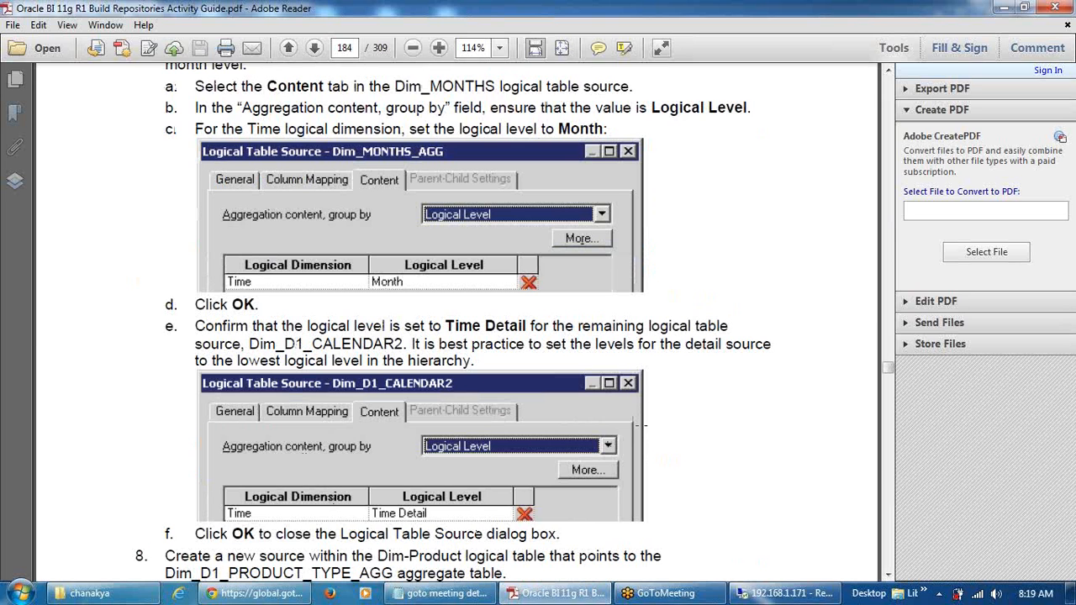
scroll(512, 435, "down", 5)
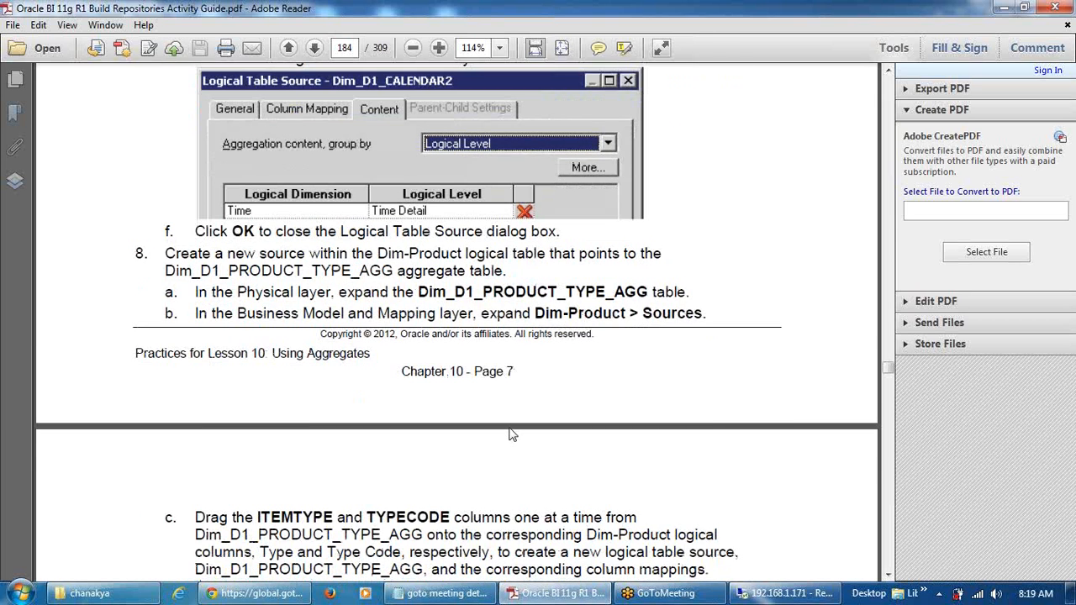
scroll(513, 434, "down", 6)
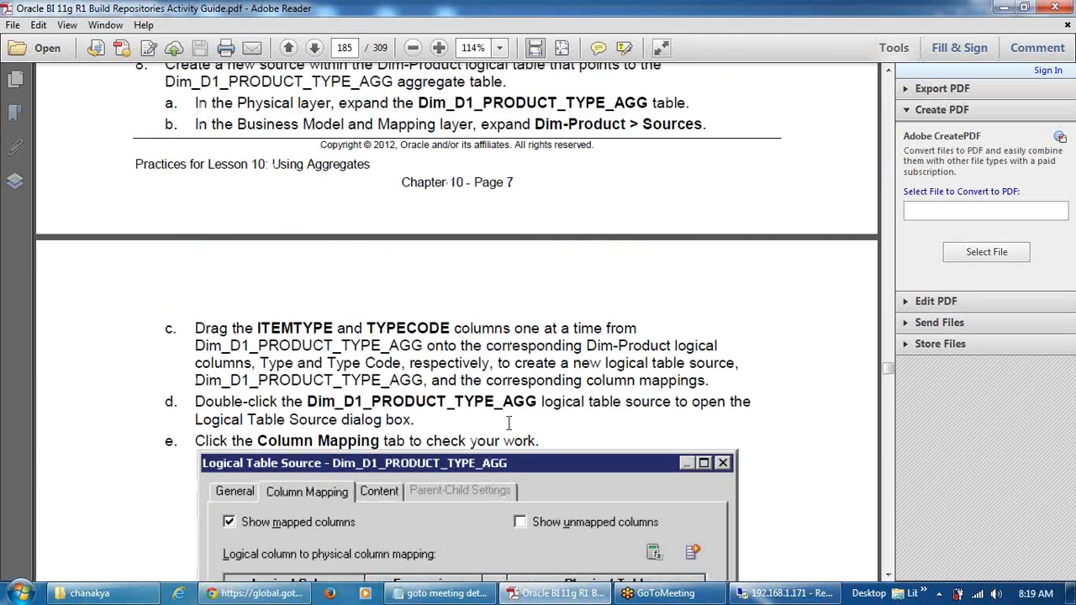
scroll(508, 425, "down", 3)
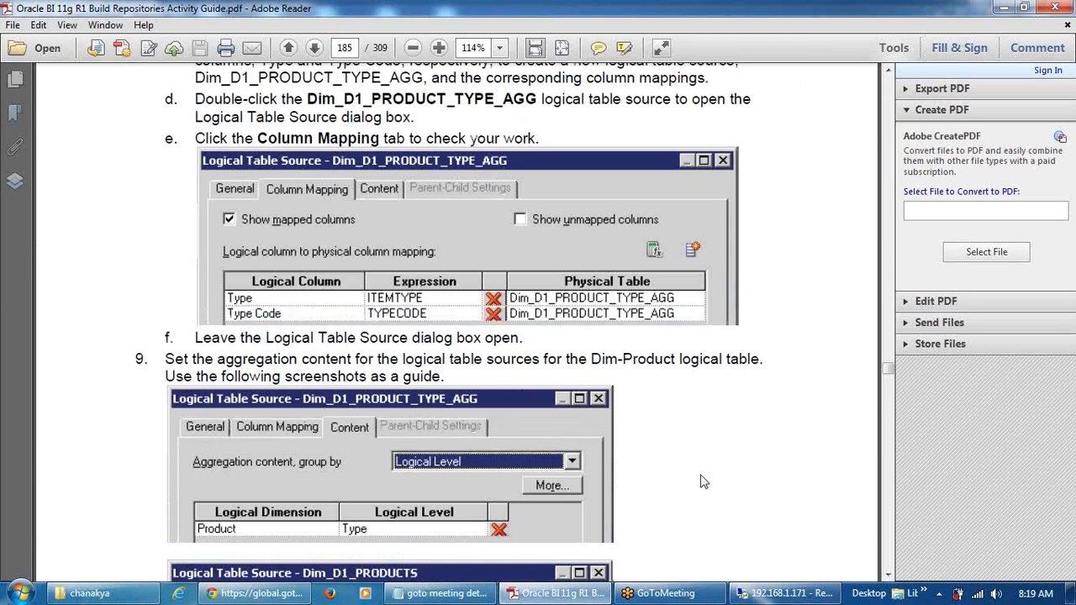
scroll(698, 481, "down", 7)
scroll(697, 485, "down", 2)
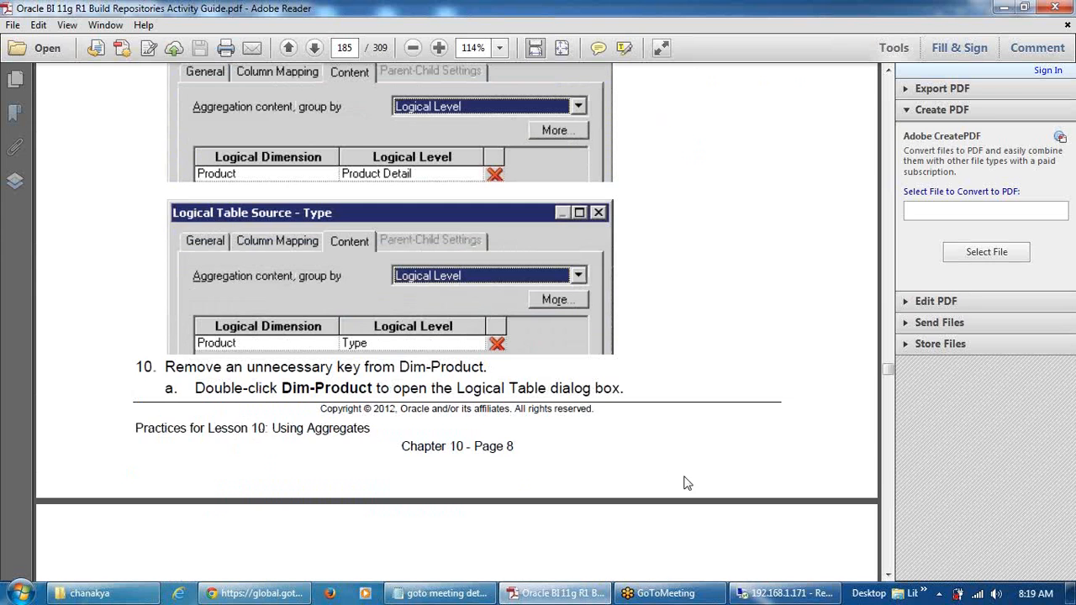
scroll(695, 477, "down", 3)
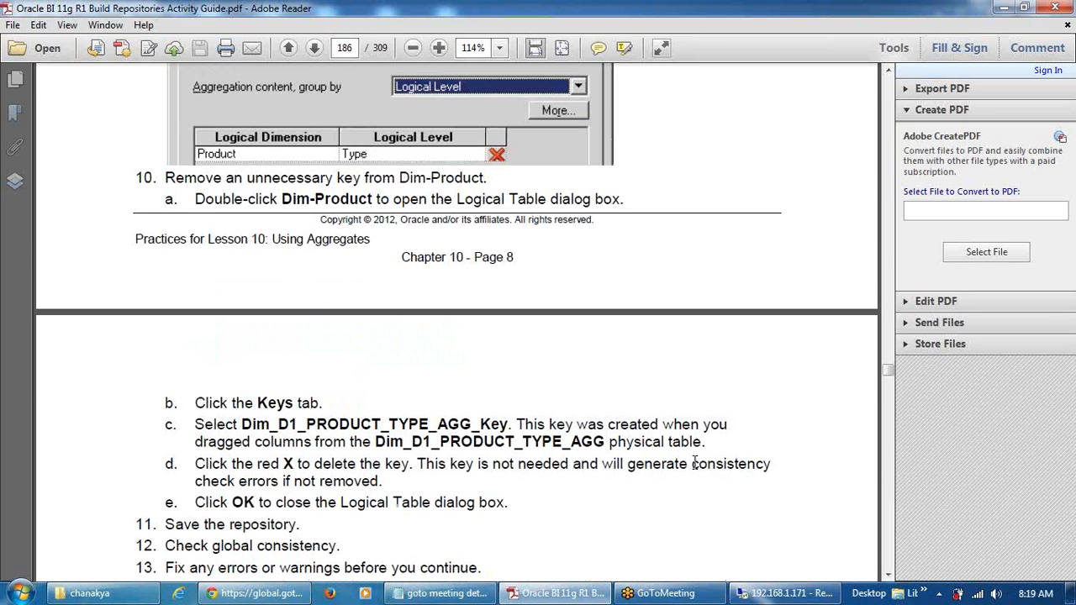
scroll(704, 444, "up", 2)
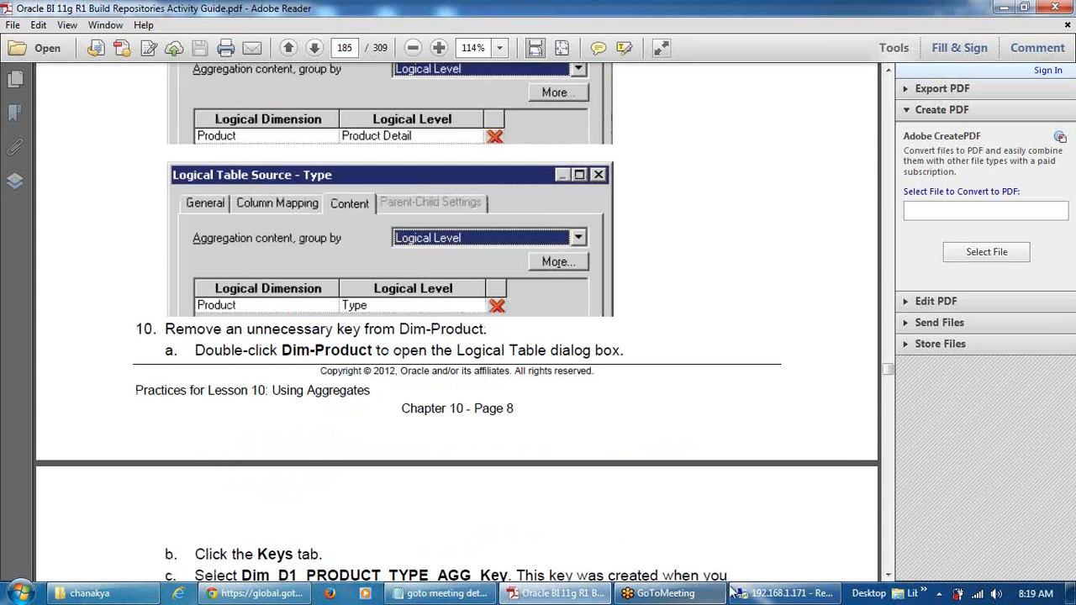
left_click(786, 594)
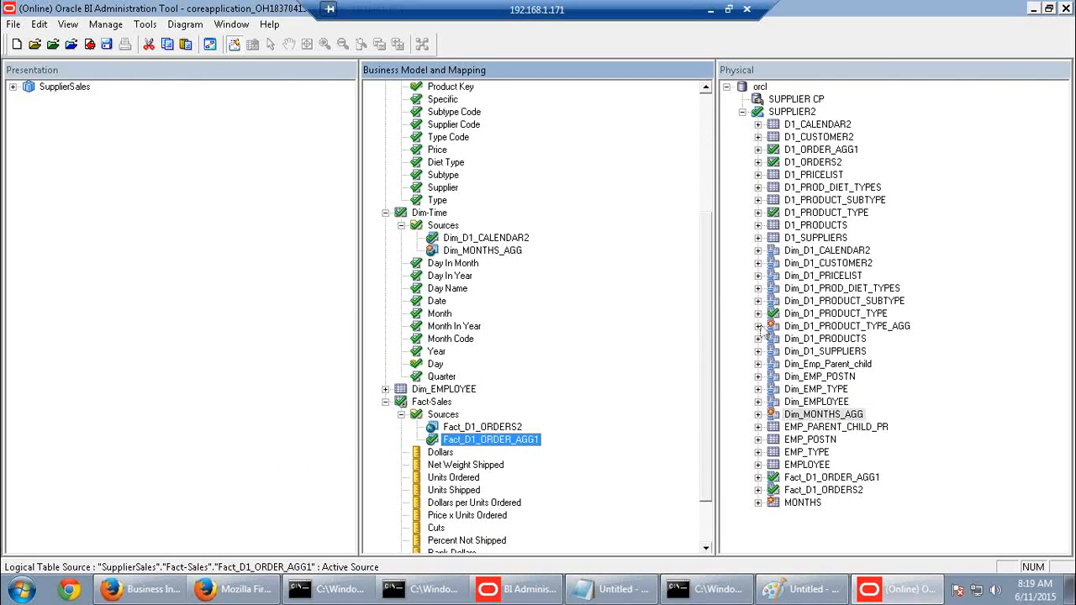
Delete Dim_D1_PRODUCT_TYPE_AGG_Key from Dim-Product's Keys so Product_Key remains the only key
left_click(759, 325)
left_click(812, 352)
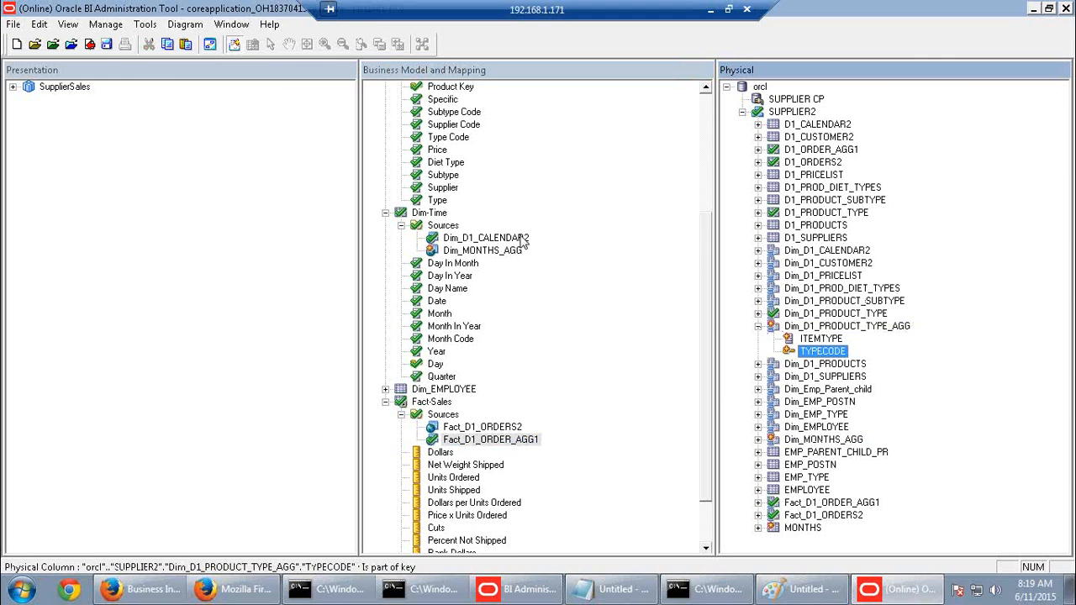
left_click_drag(706, 306, 700, 195)
double_click(443, 152)
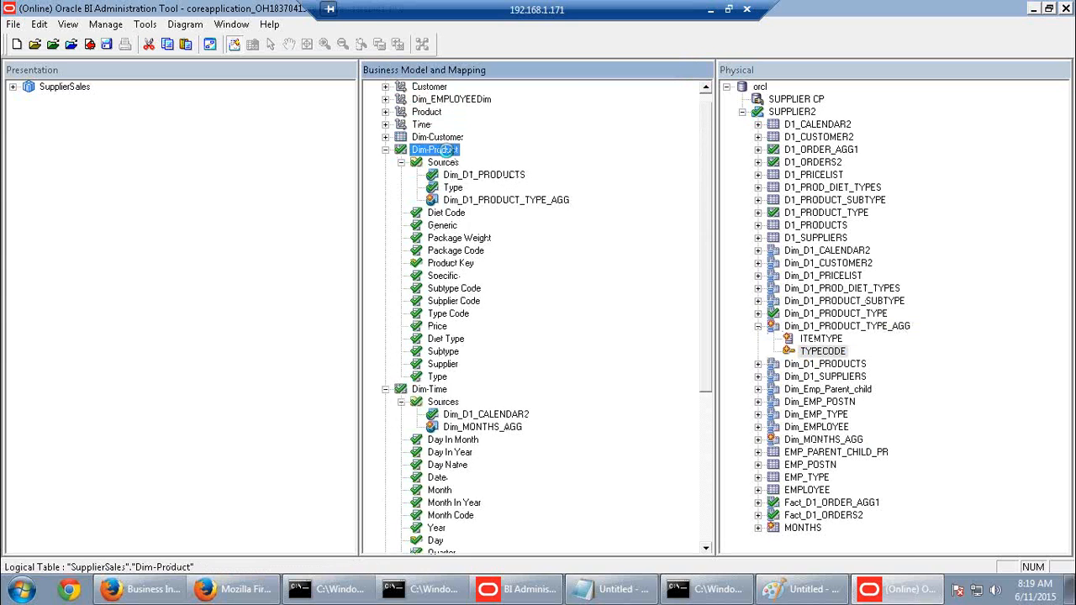
left_click(212, 129)
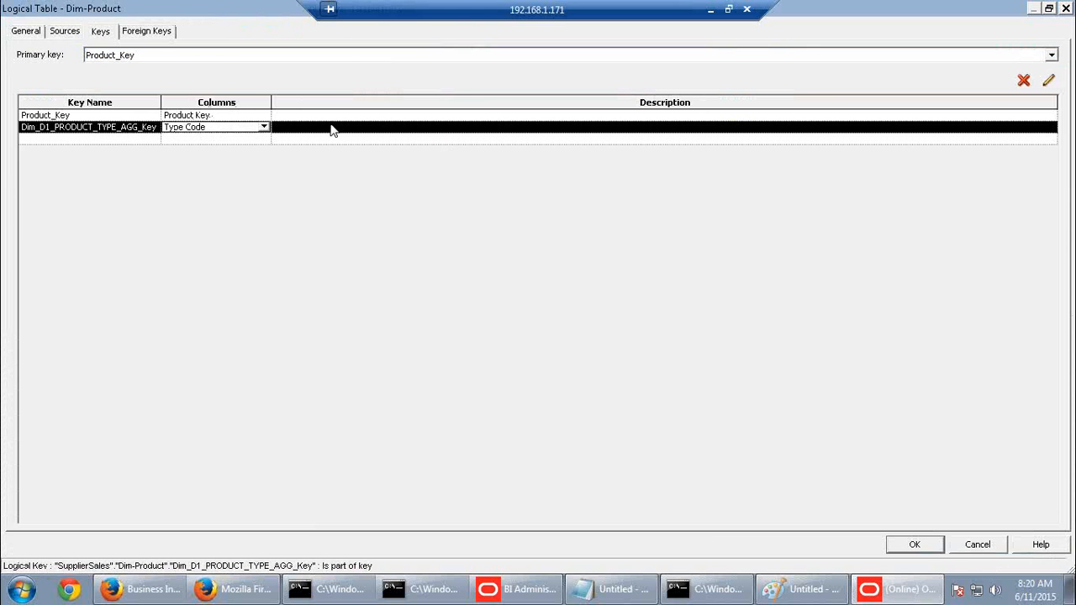
left_click(1024, 81)
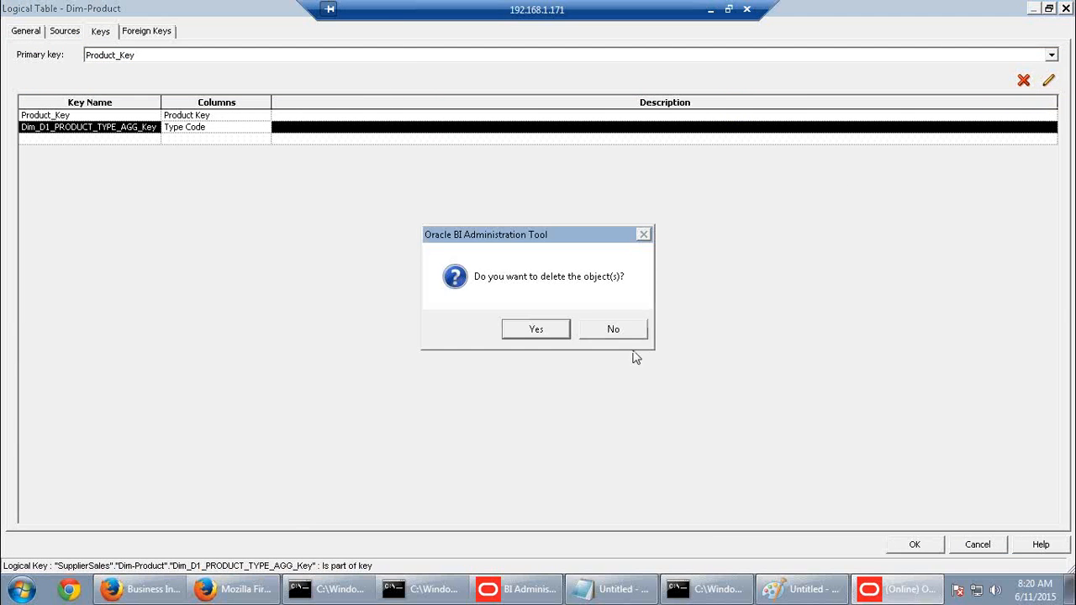
left_click(536, 330)
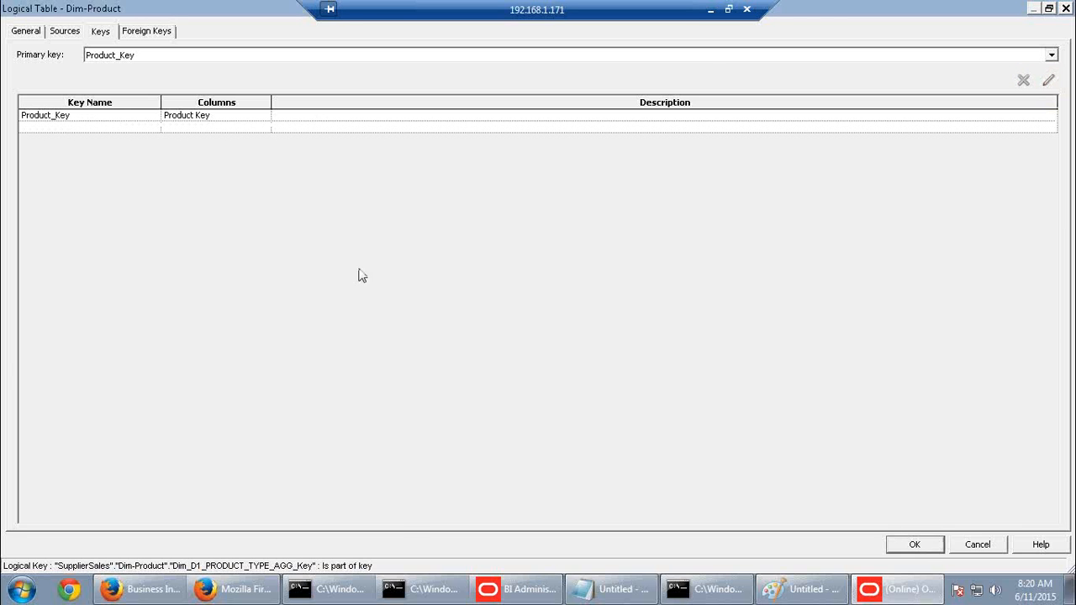
left_click(910, 548)
Delete Dim_MONTHS_AGG_Key from Dim-Time, leaving Dim_D1_CALENDAR2_Key as its only key
double_click(430, 390)
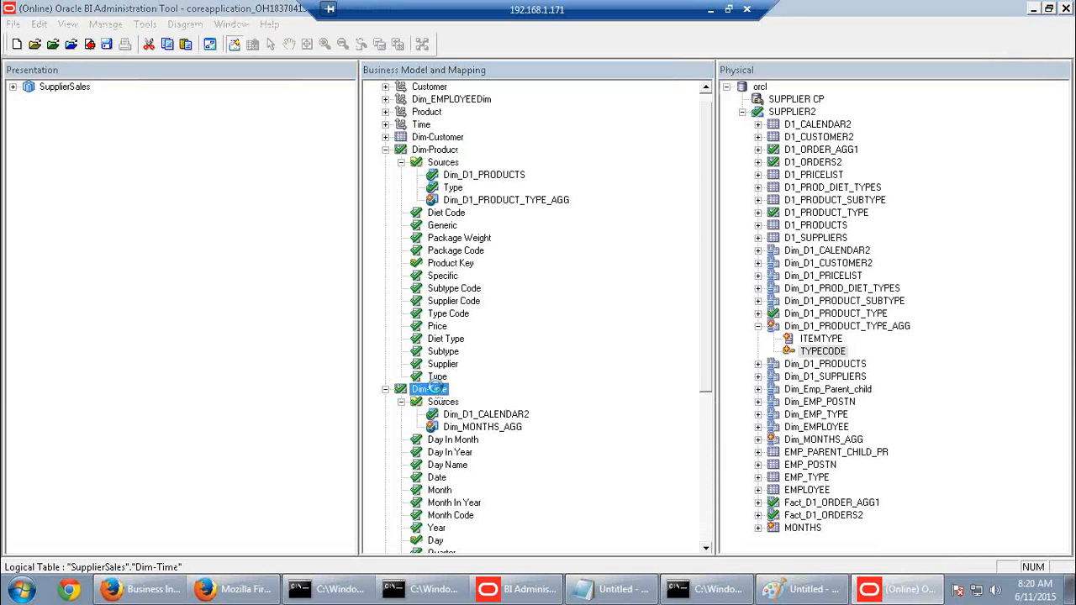
left_click(171, 128)
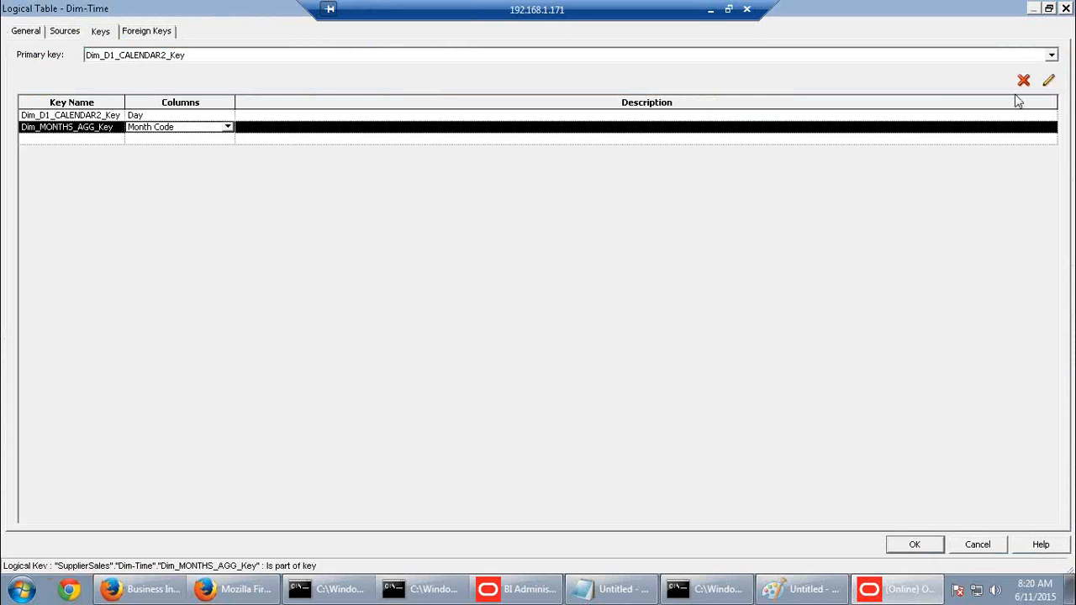
left_click(1024, 81)
left_click(536, 331)
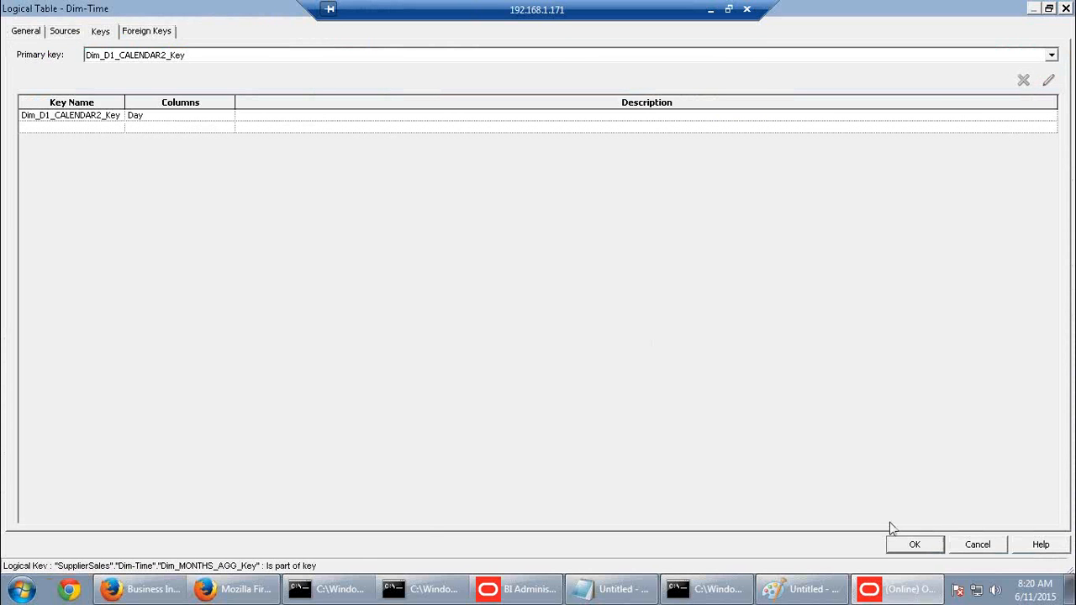
left_click(912, 547)
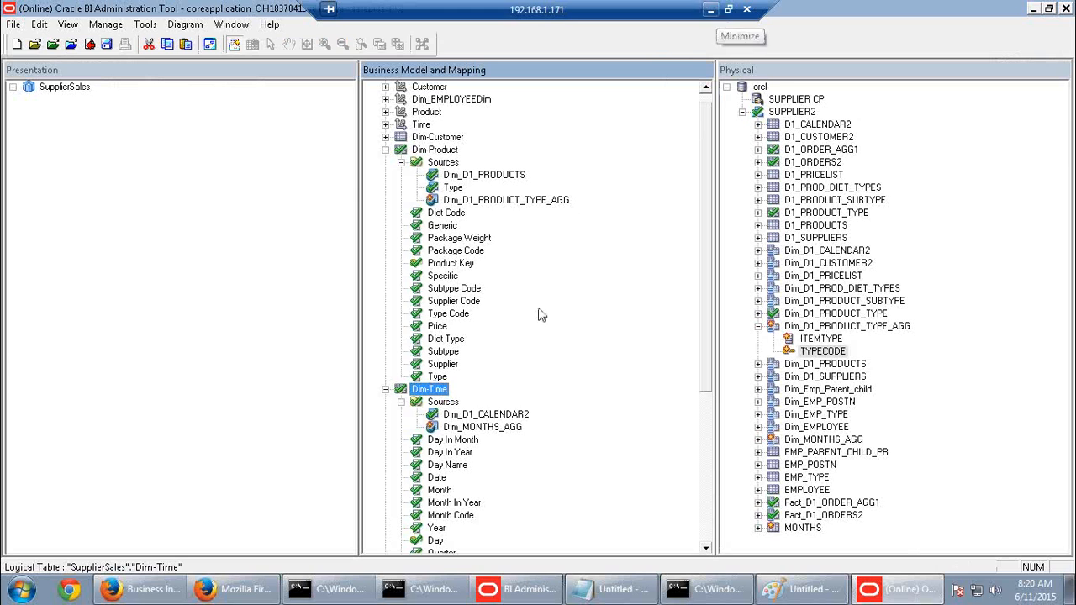
Select Dim-Time's Day column, then switch to the guide's page 185
scroll(533, 396, "down", 2)
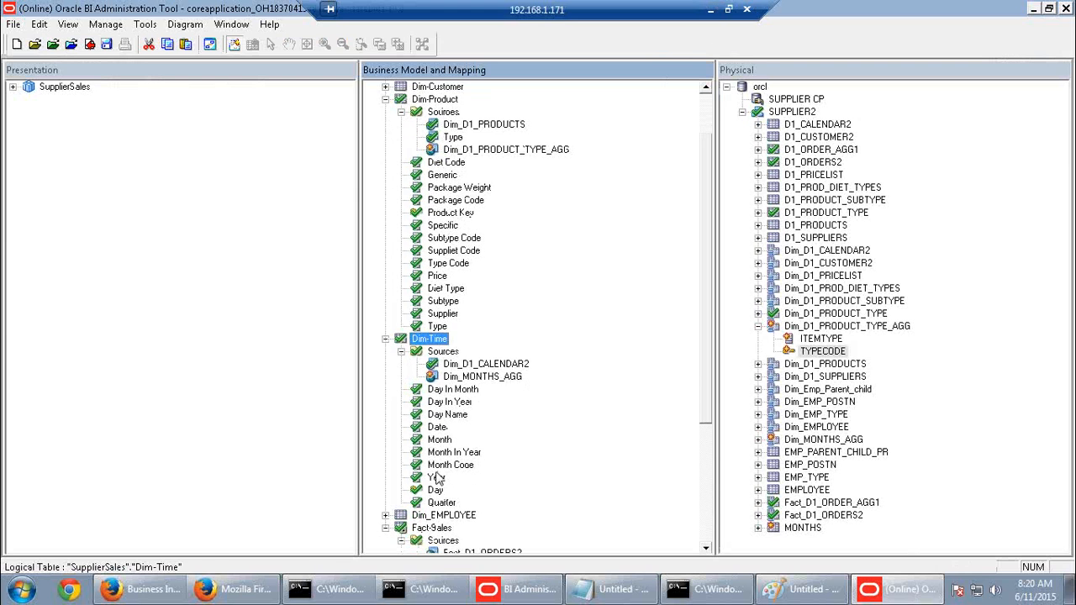
left_click(434, 493)
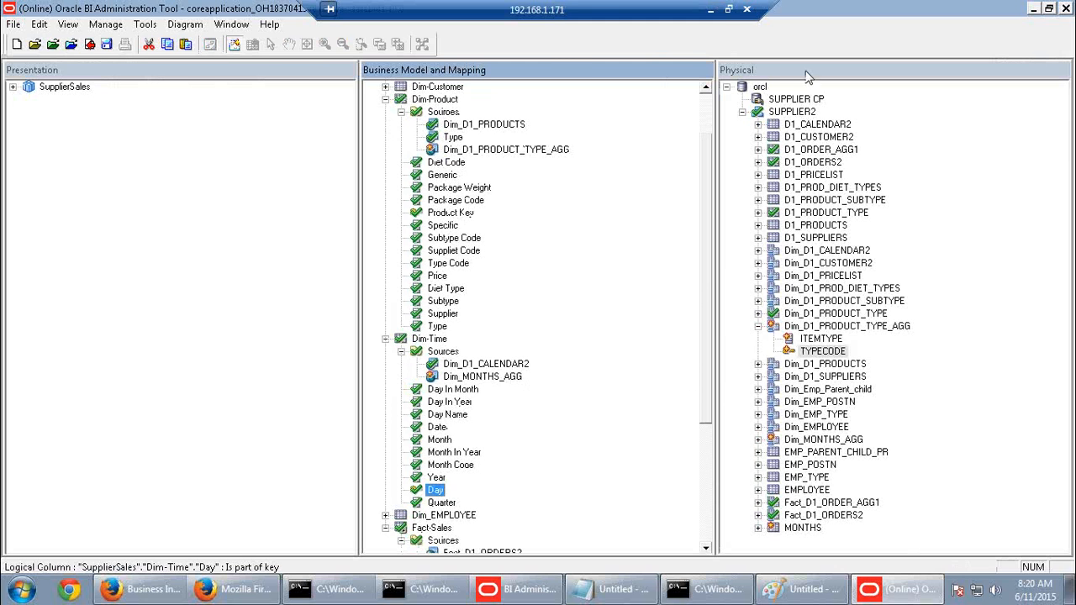
left_click(711, 11)
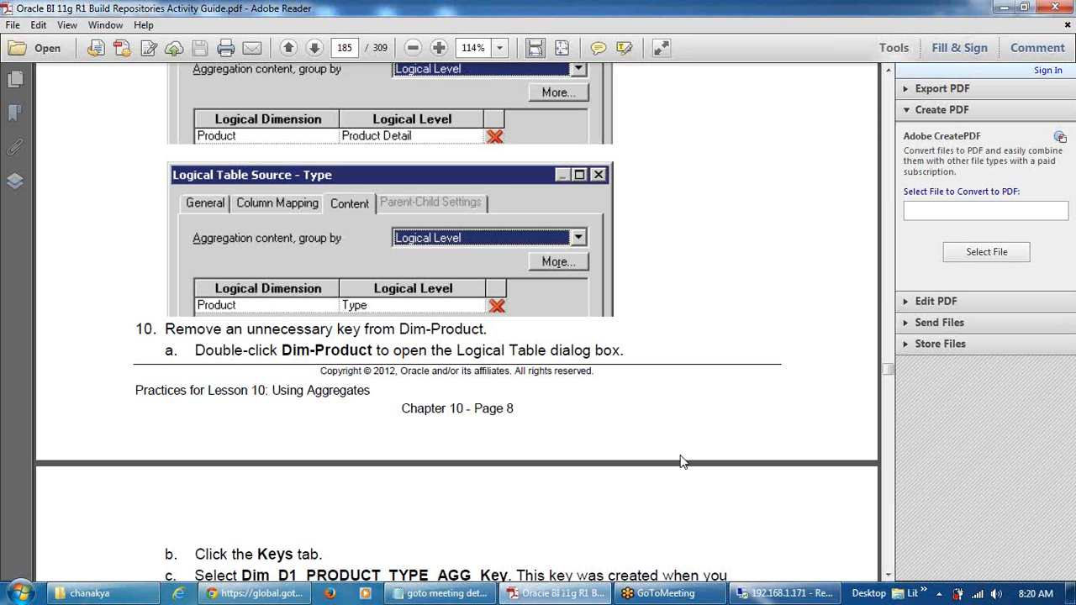
Scroll back through the aggregate steps on pages 181–185, then forward to page 192 for Practice 10-2
scroll(681, 461, "down", 10)
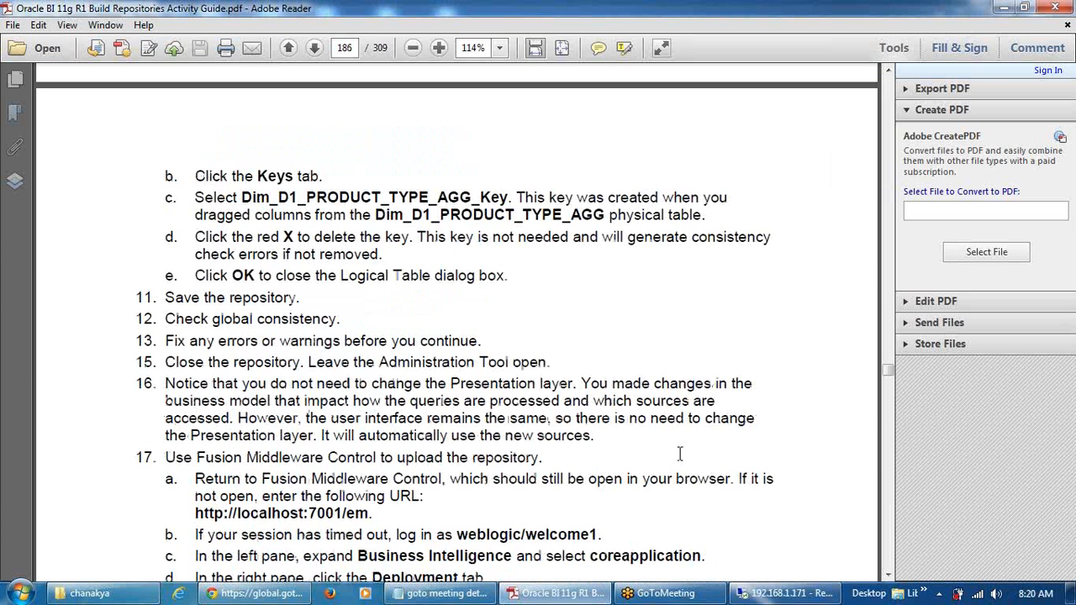
scroll(681, 454, "down", 20)
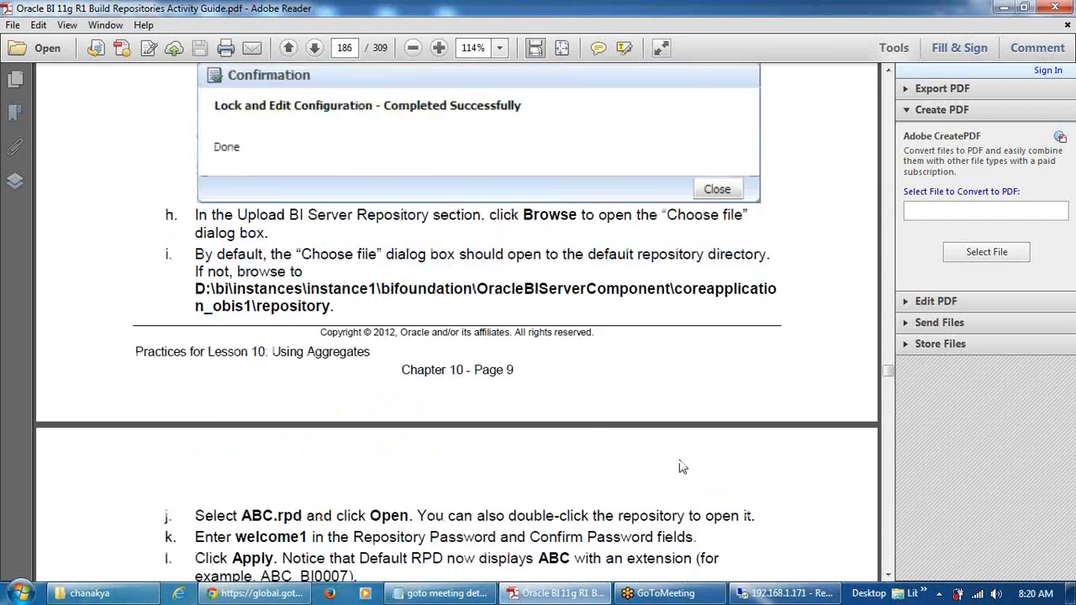
scroll(681, 463, "down", 5)
scroll(681, 471, "up", 20)
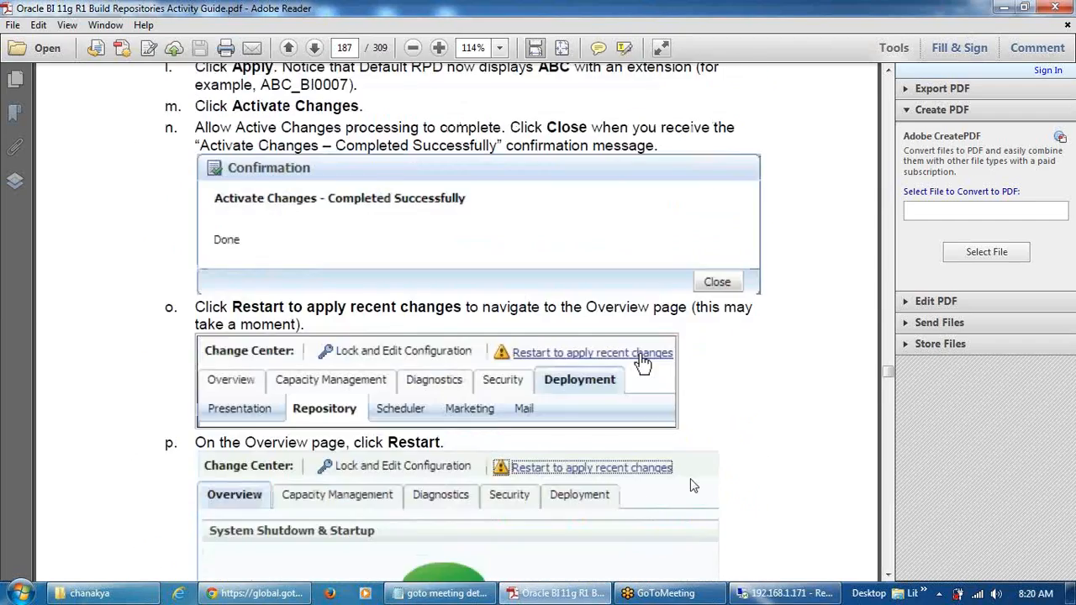
scroll(690, 478, "up", 20)
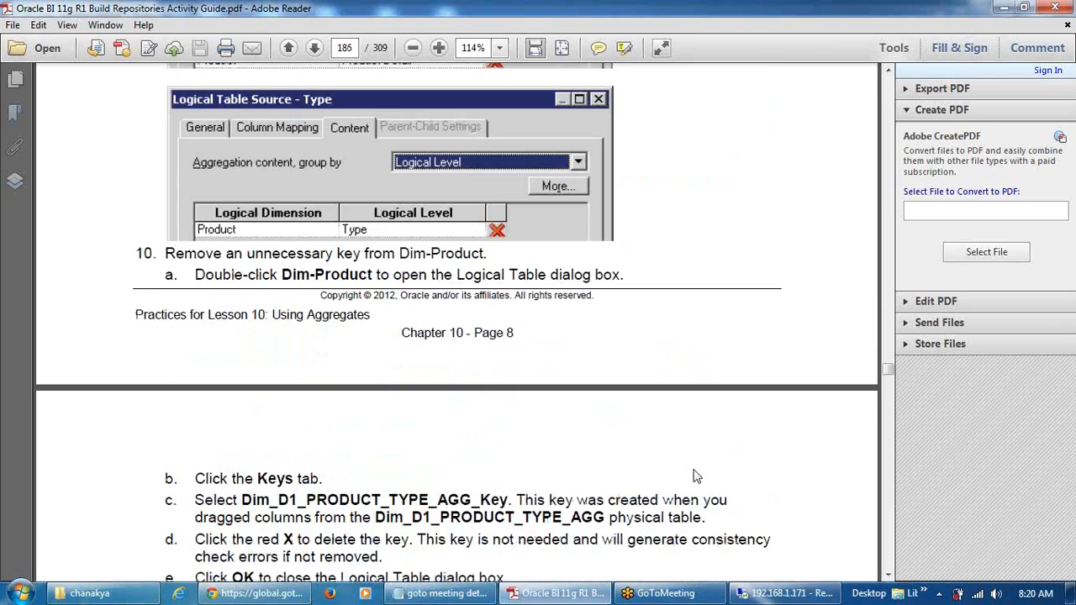
scroll(698, 476, "up", 15)
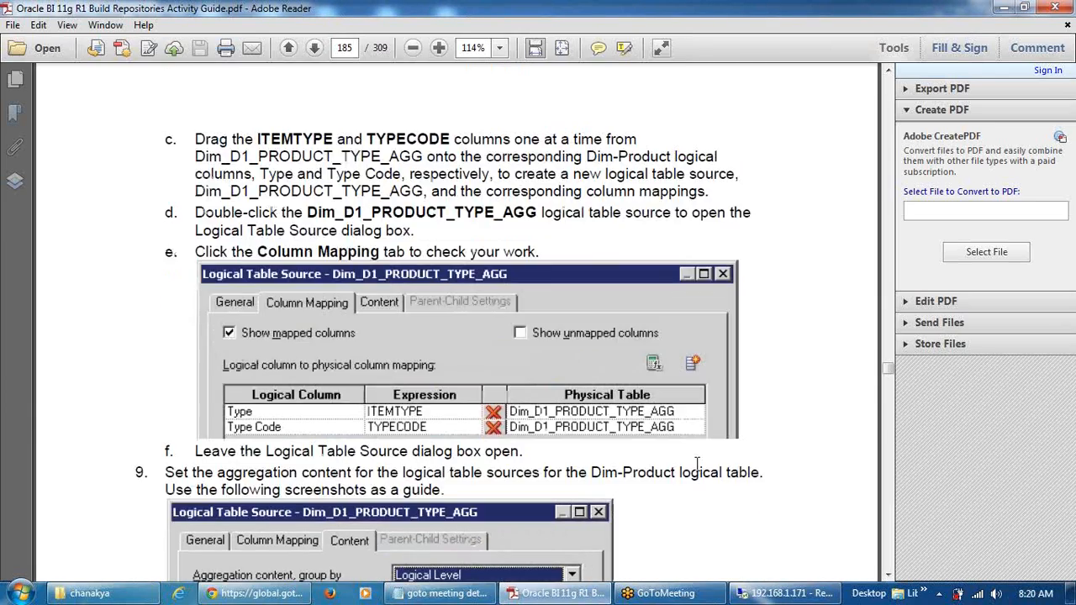
scroll(698, 473, "up", 15)
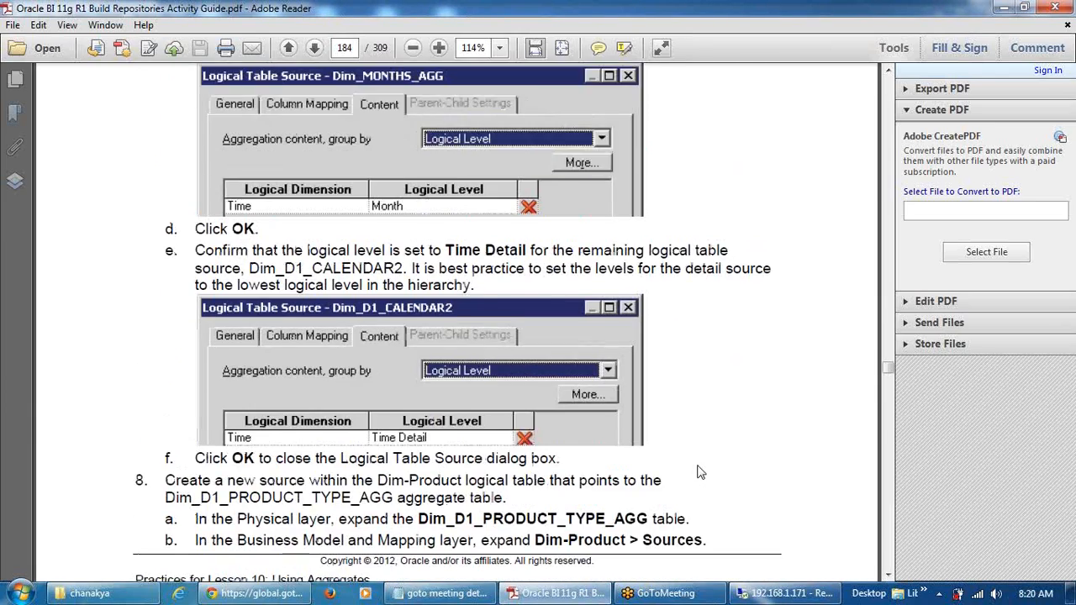
scroll(698, 473, "up", 15)
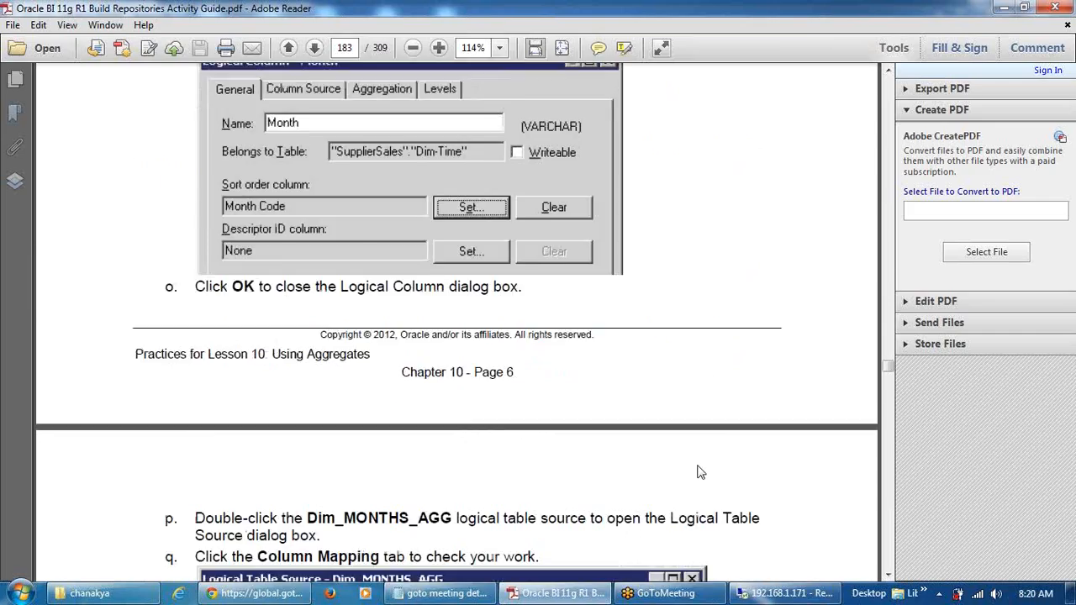
scroll(686, 460, "up", 15)
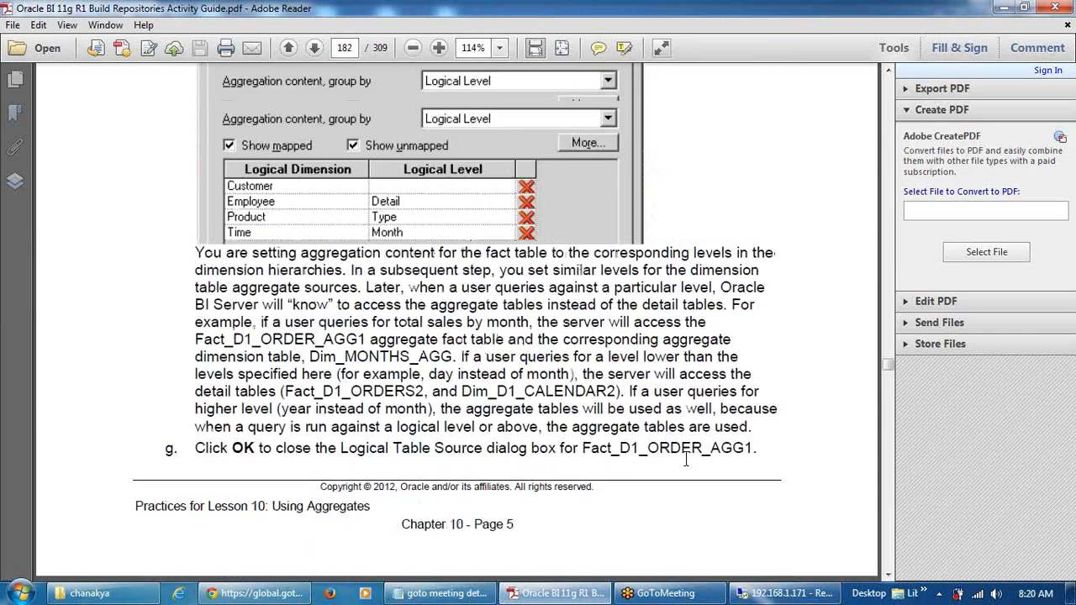
scroll(686, 467, "up", 12)
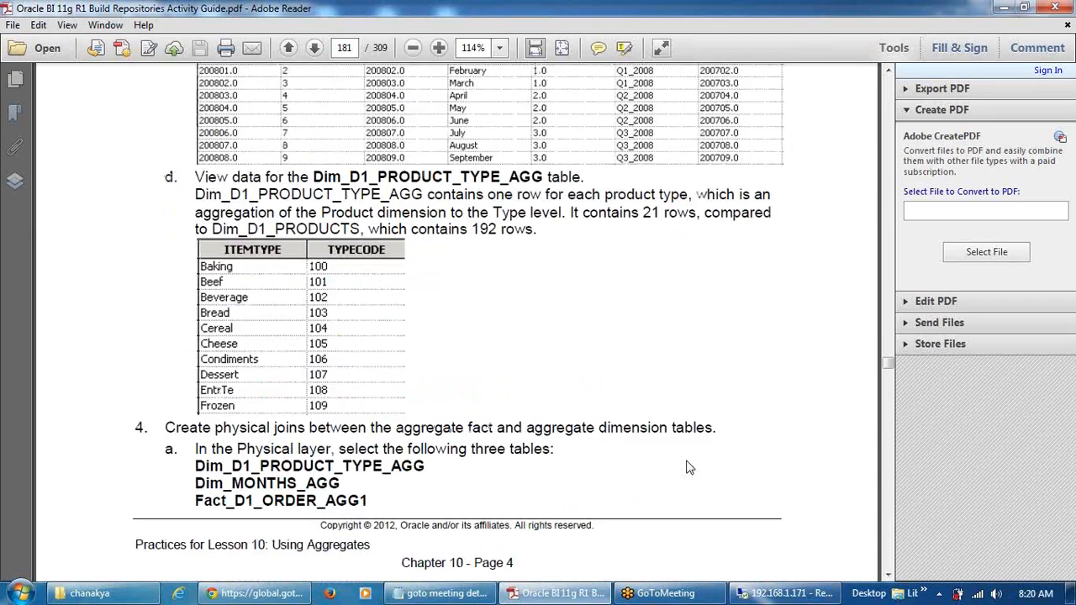
scroll(686, 468, "up", 2)
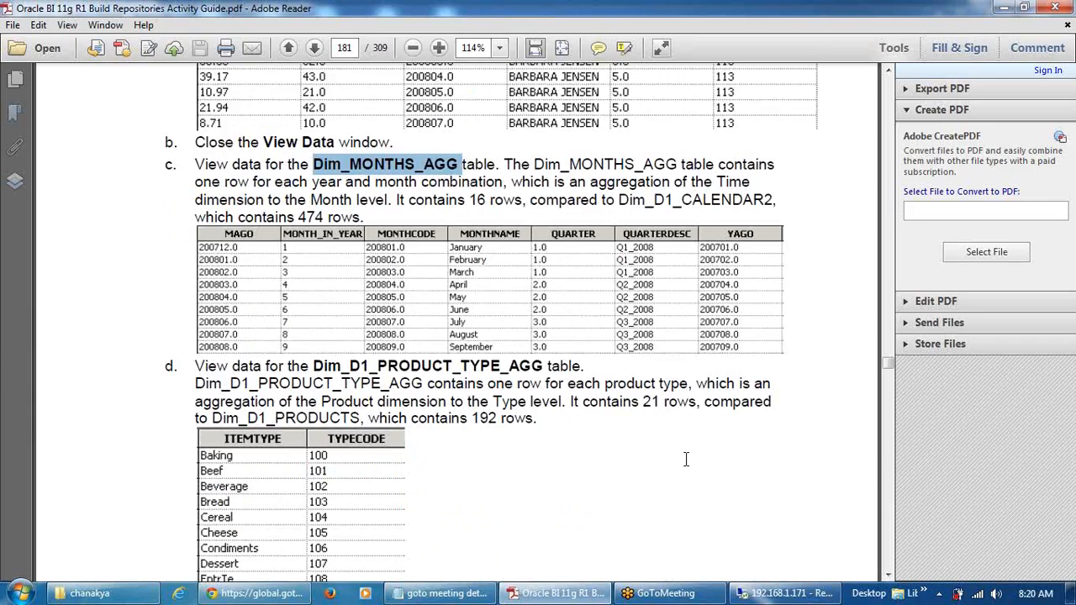
scroll(710, 492, "down", 15)
scroll(725, 507, "down", 20)
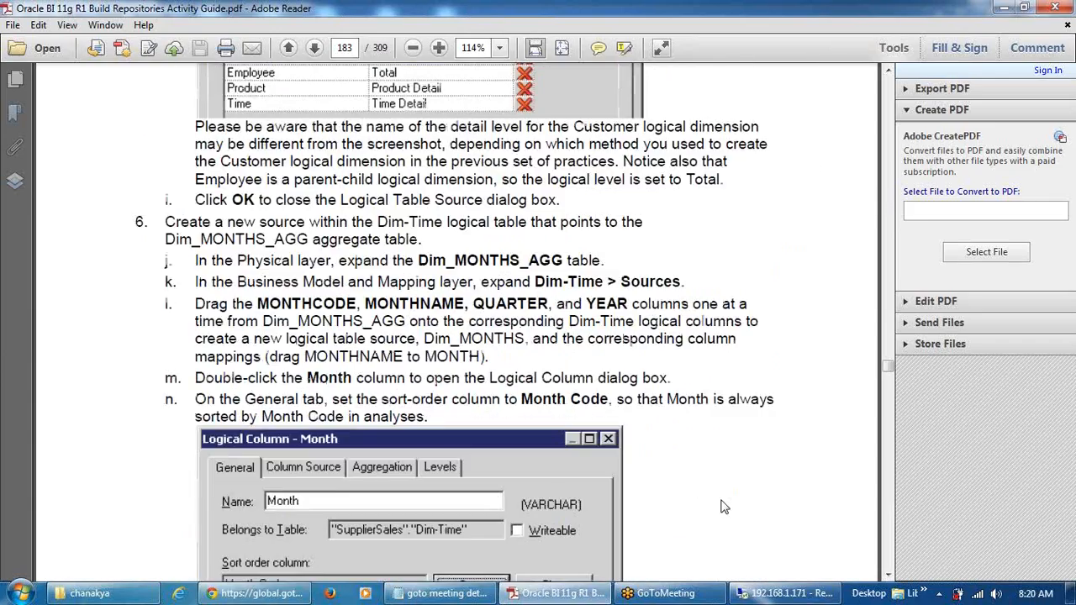
scroll(721, 513, "down", 20)
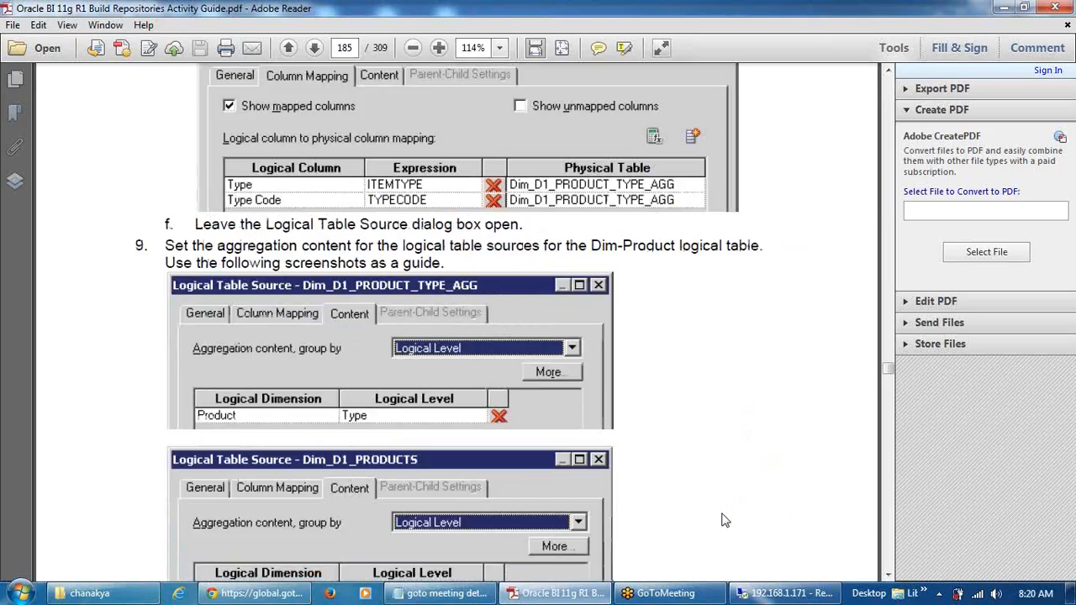
scroll(719, 521, "down", 20)
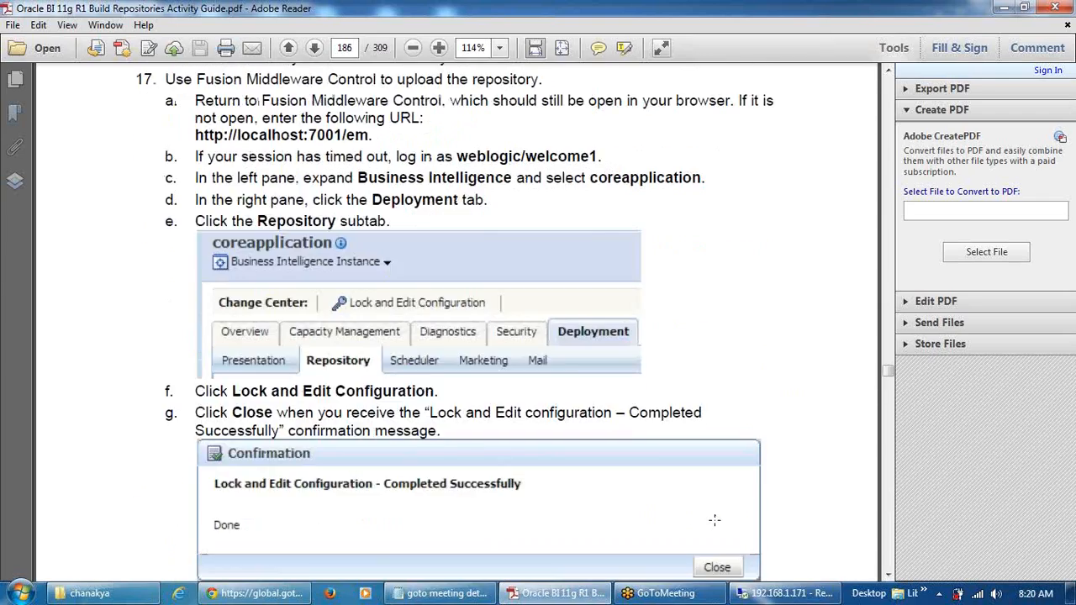
scroll(722, 536, "down", 20)
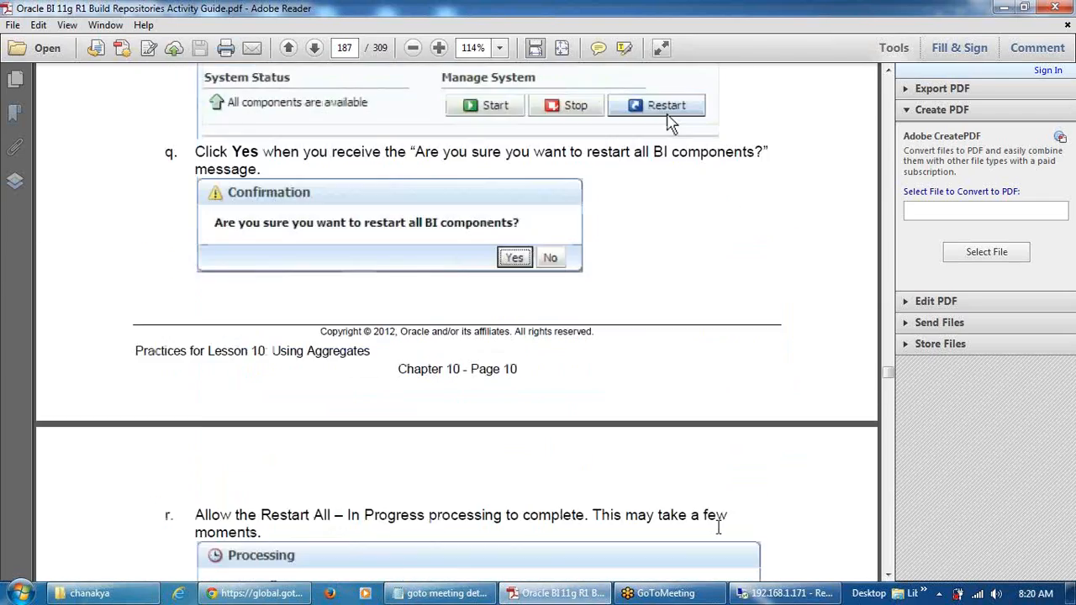
scroll(721, 538, "down", 20)
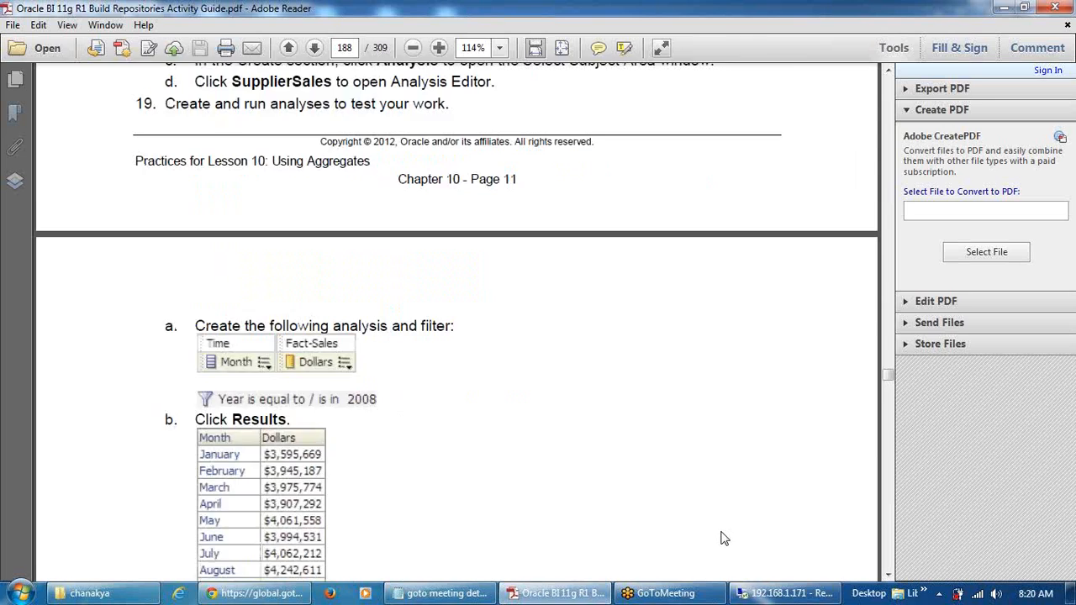
scroll(726, 542, "down", 20)
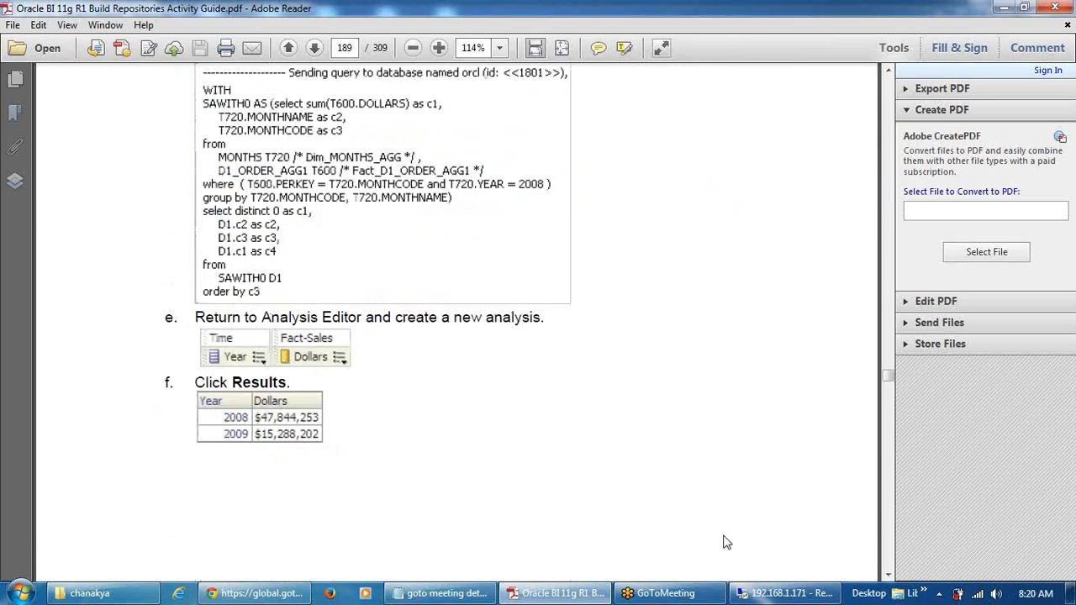
scroll(732, 554, "down", 20)
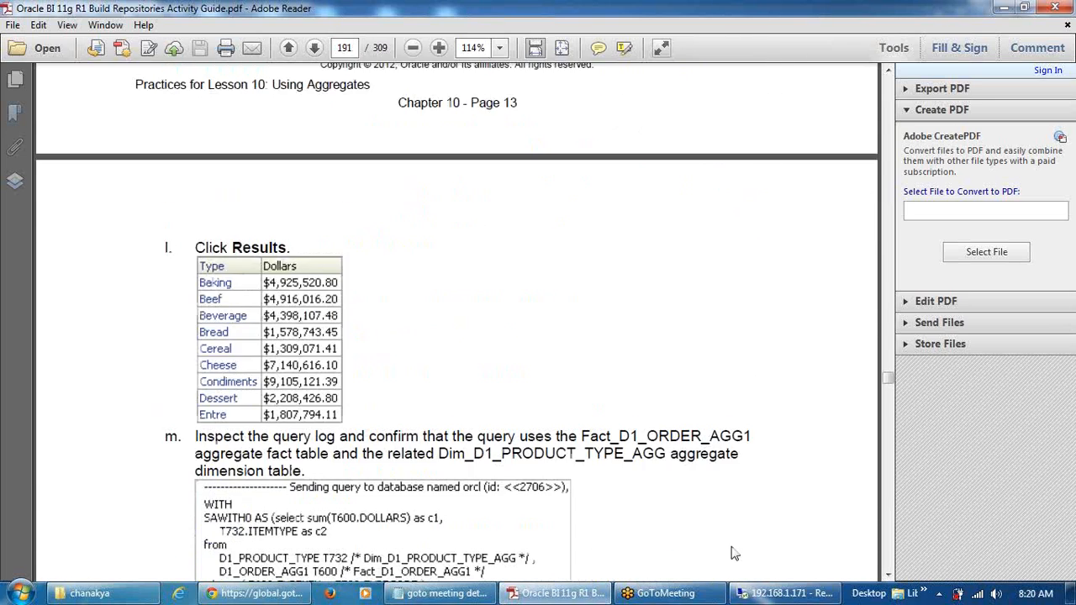
scroll(727, 542, "down", 4)
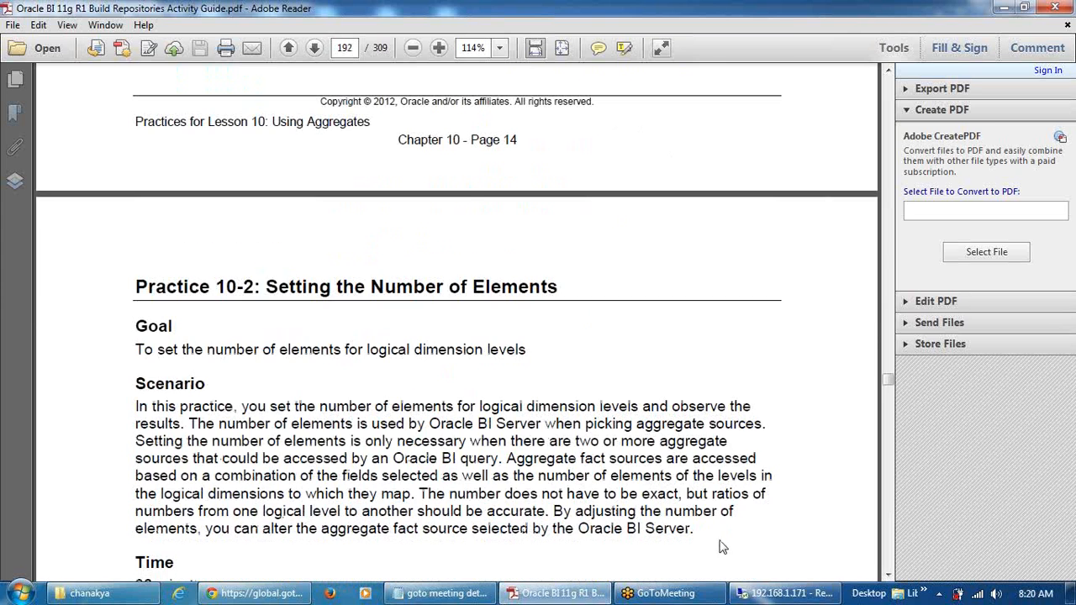
Collapse Dim-Product, Dim-Time and Fact-Sales, then check in changes after a clean global consistency check
left_click(782, 594)
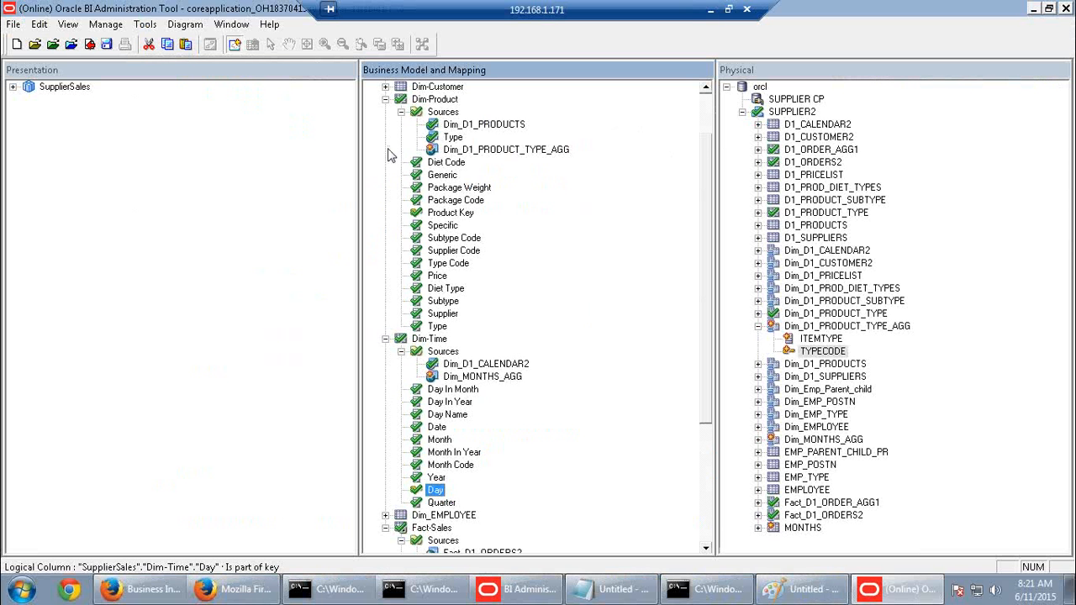
left_click(386, 100)
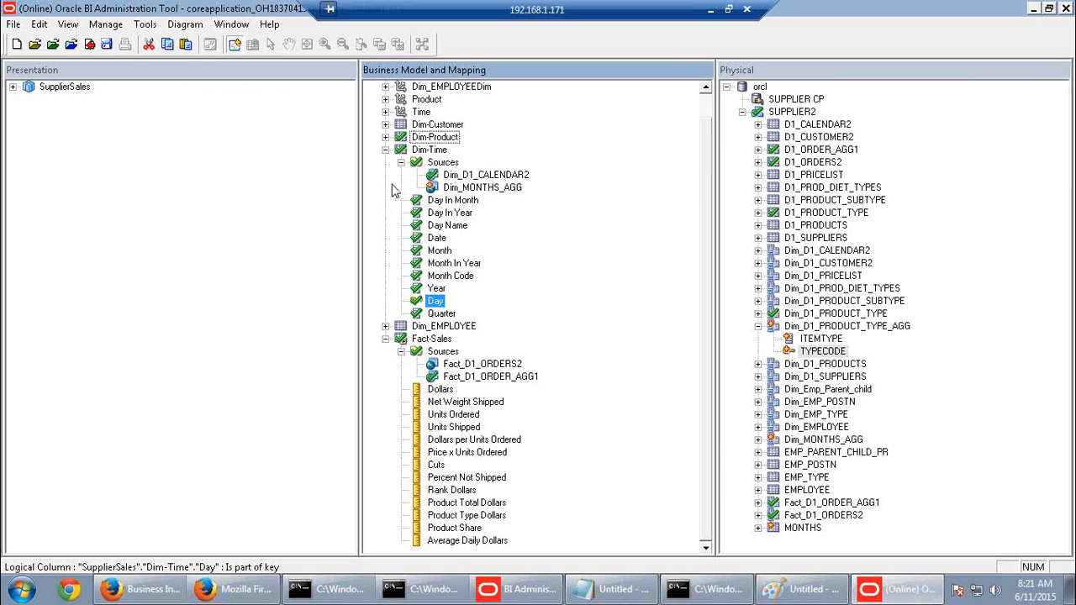
left_click(386, 150)
left_click(386, 200)
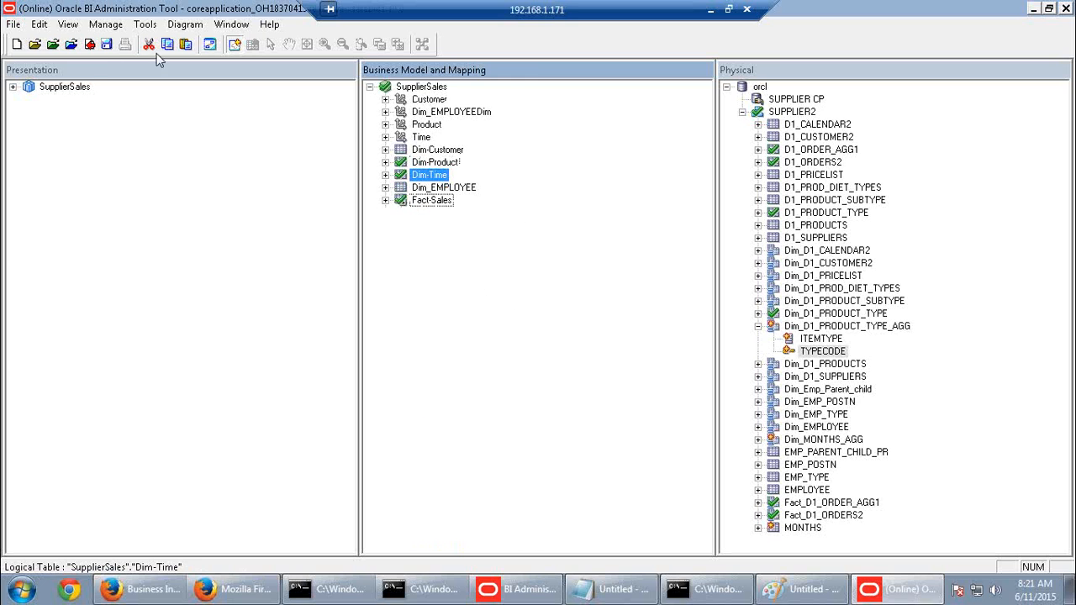
left_click(89, 43)
left_click(474, 330)
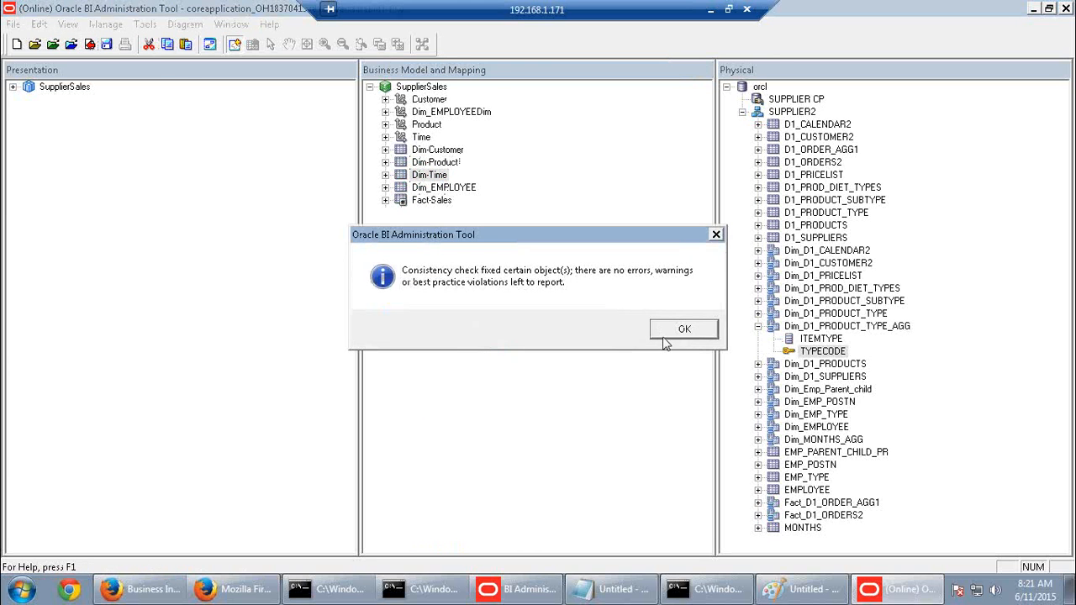
left_click(666, 333)
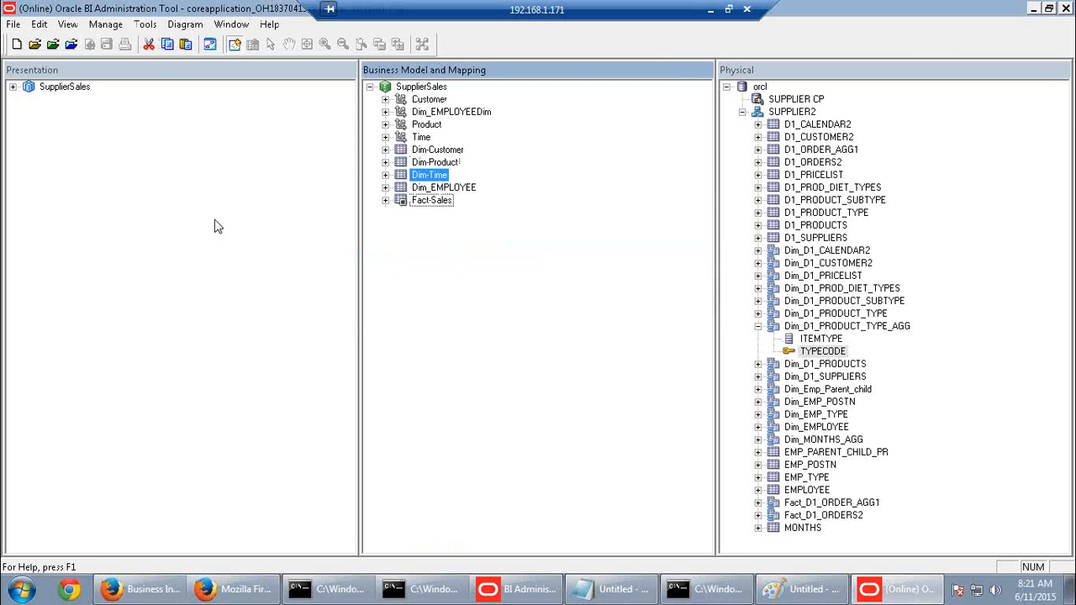
Switch to the Oracle BI Answers tab in the Business Intelligence browser window
left_click(164, 591)
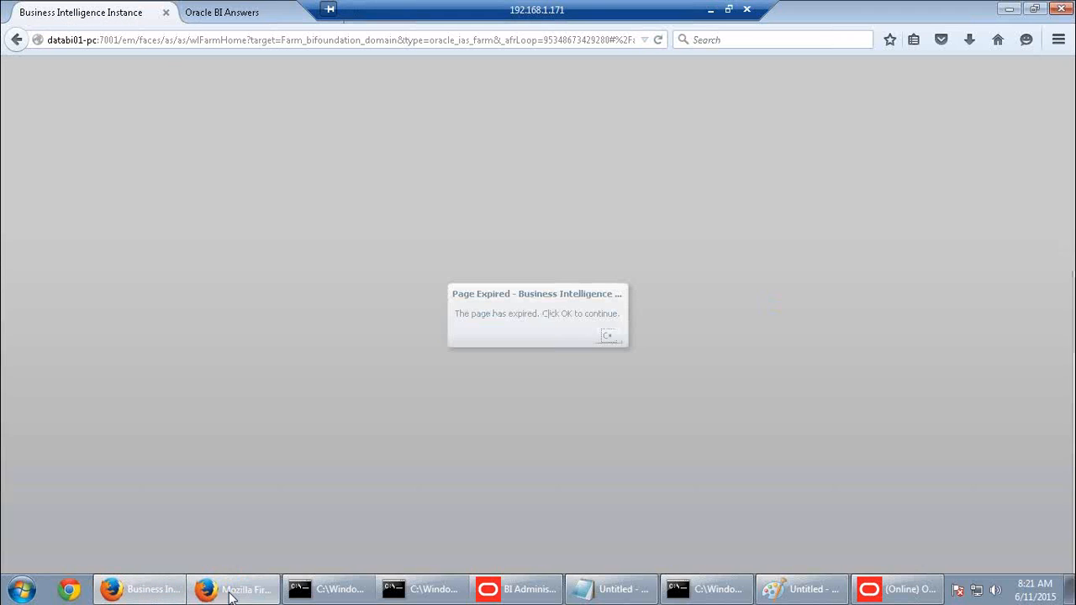
left_click(238, 588)
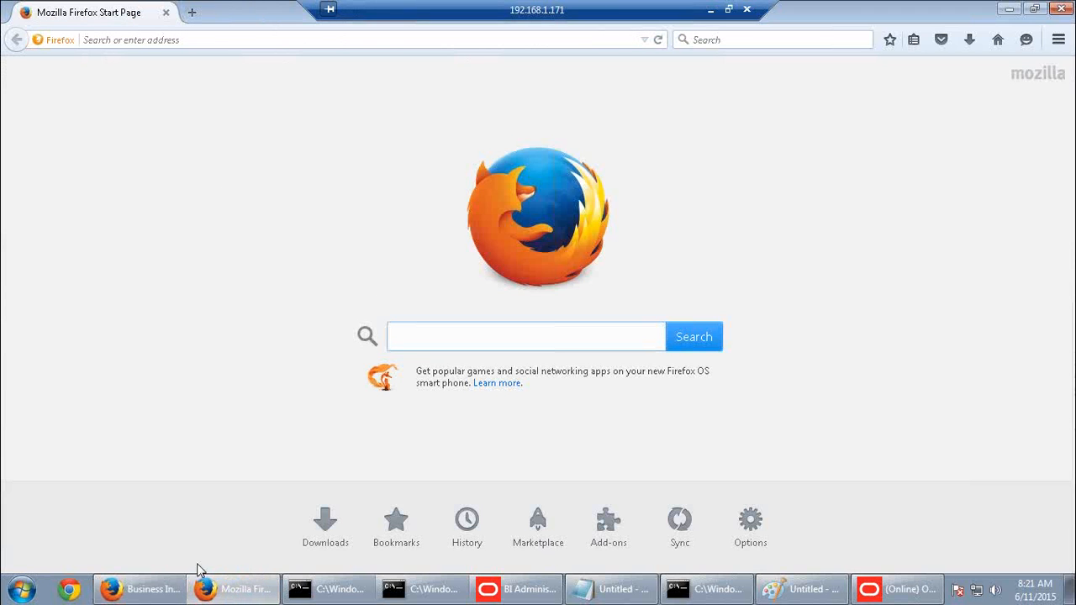
left_click(168, 587)
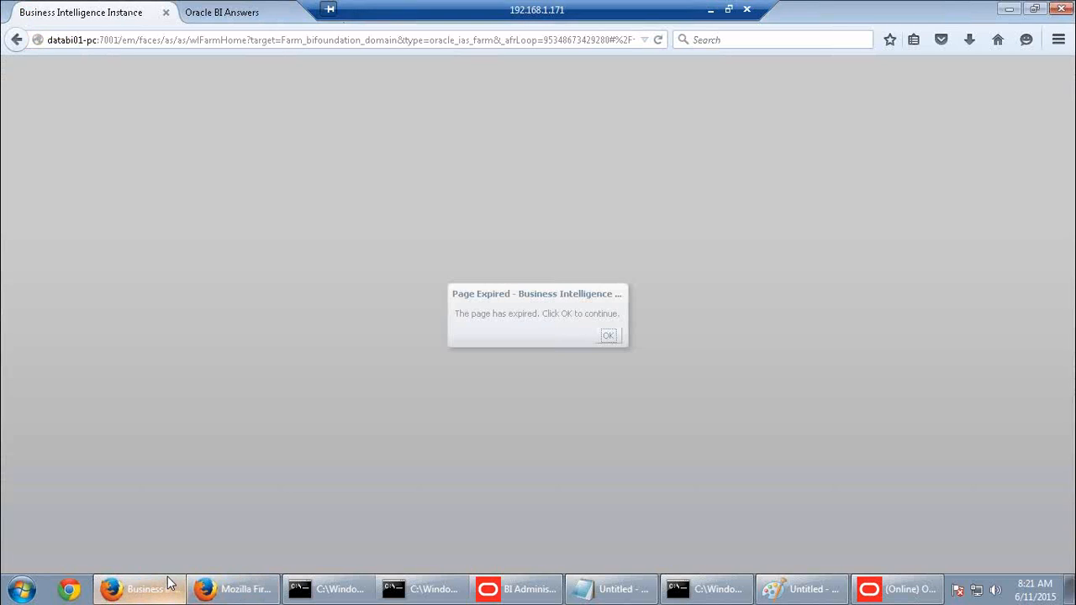
left_click(296, 41)
left_click(253, 15)
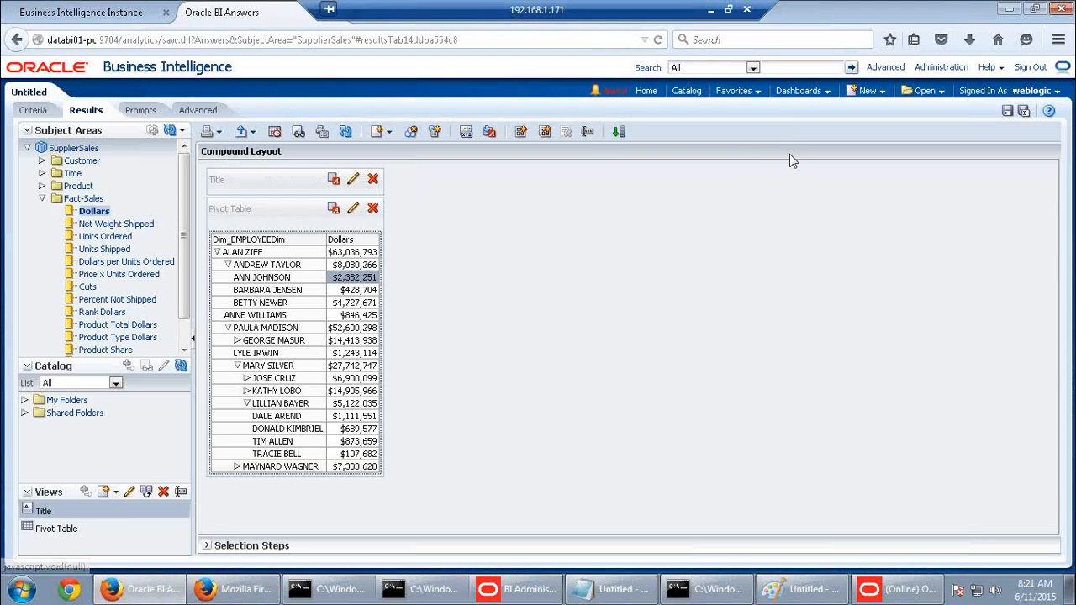
Sign back in to the expired session using the saved user ID and the account password
left_click(873, 98)
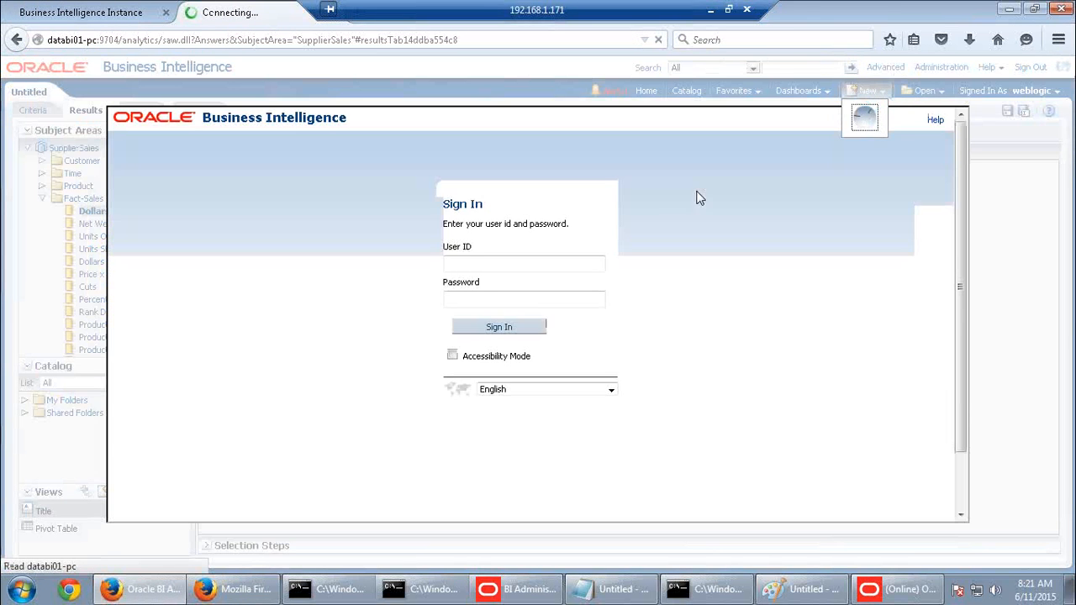
left_click(473, 264)
left_click(478, 283)
left_click(483, 300)
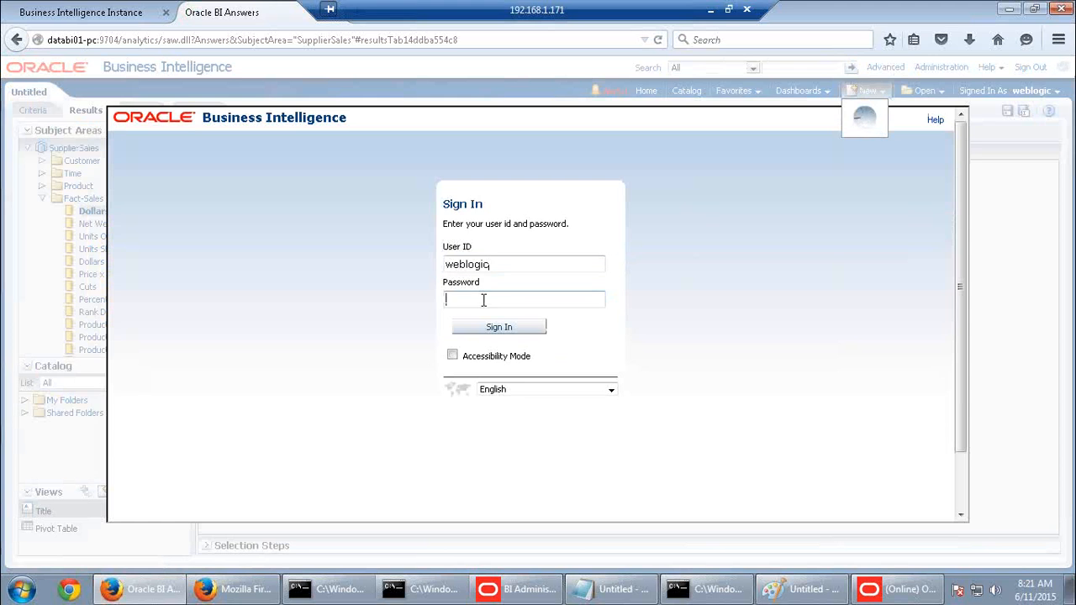
type("welcome1")
left_click(496, 330)
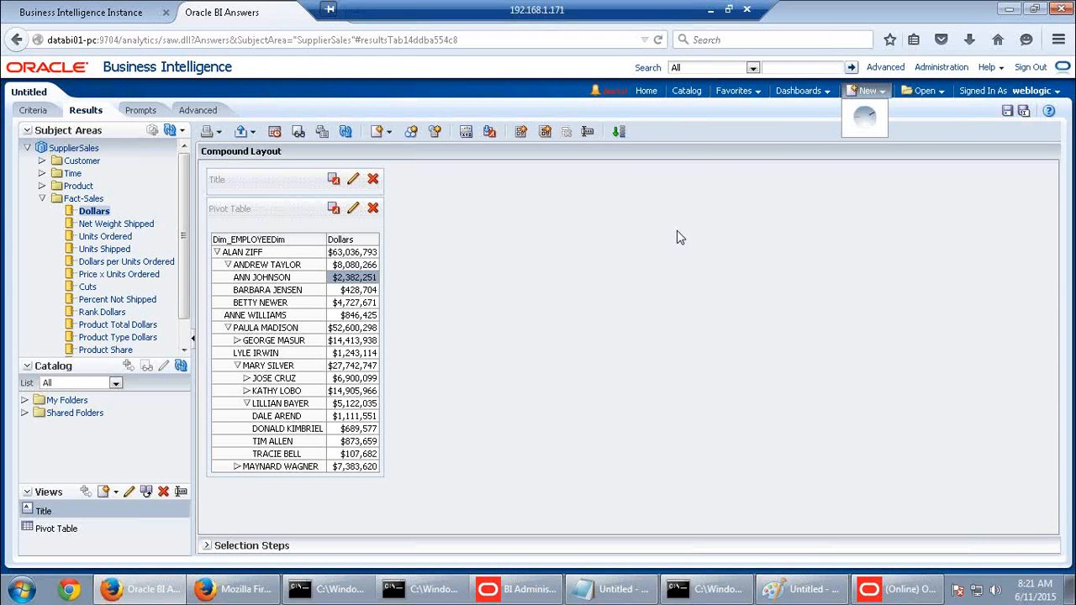
left_click(866, 92)
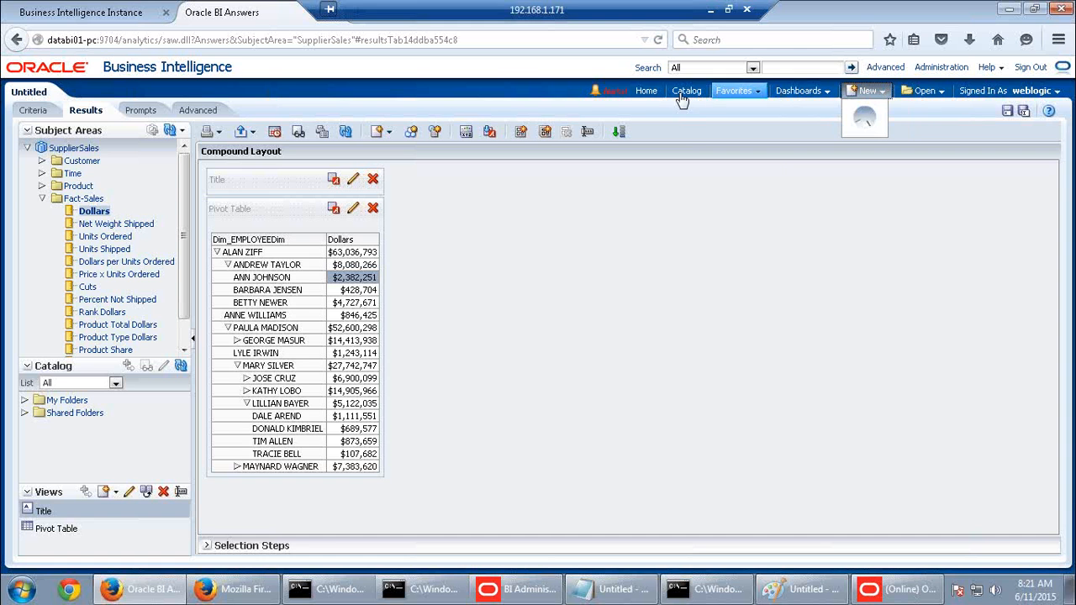
Leave the unsaved analysis and start a new analysis on the SupplierSales subject area
left_click(648, 90)
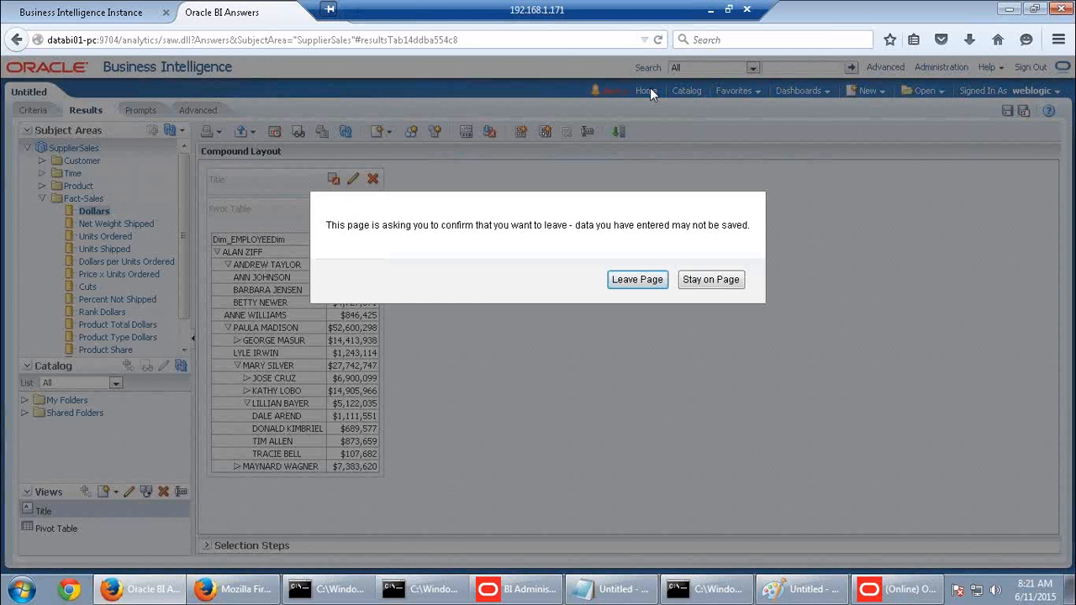
left_click(644, 282)
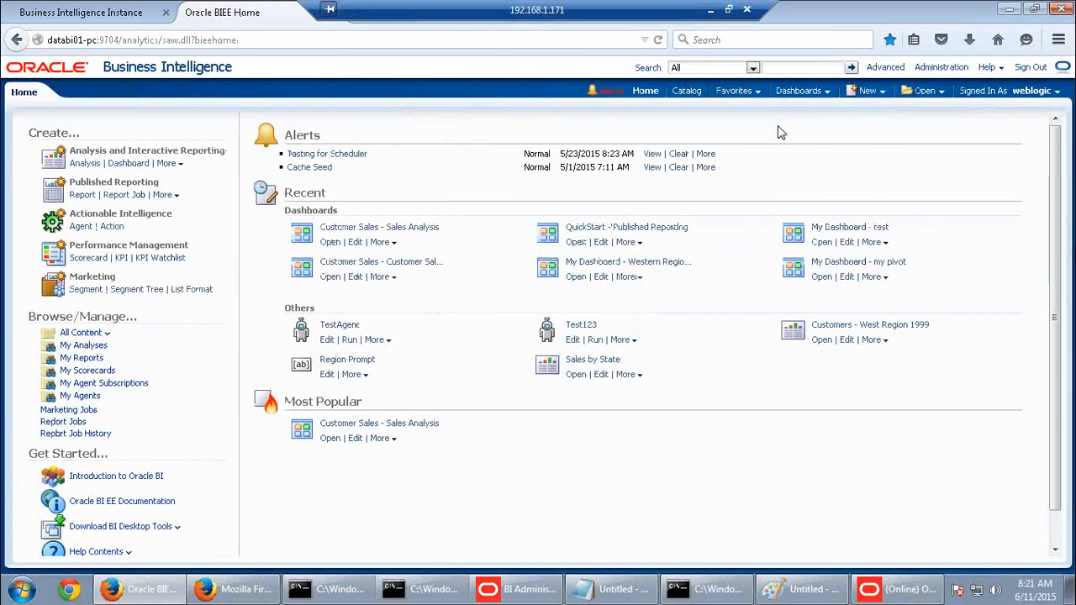
left_click(871, 94)
left_click(875, 126)
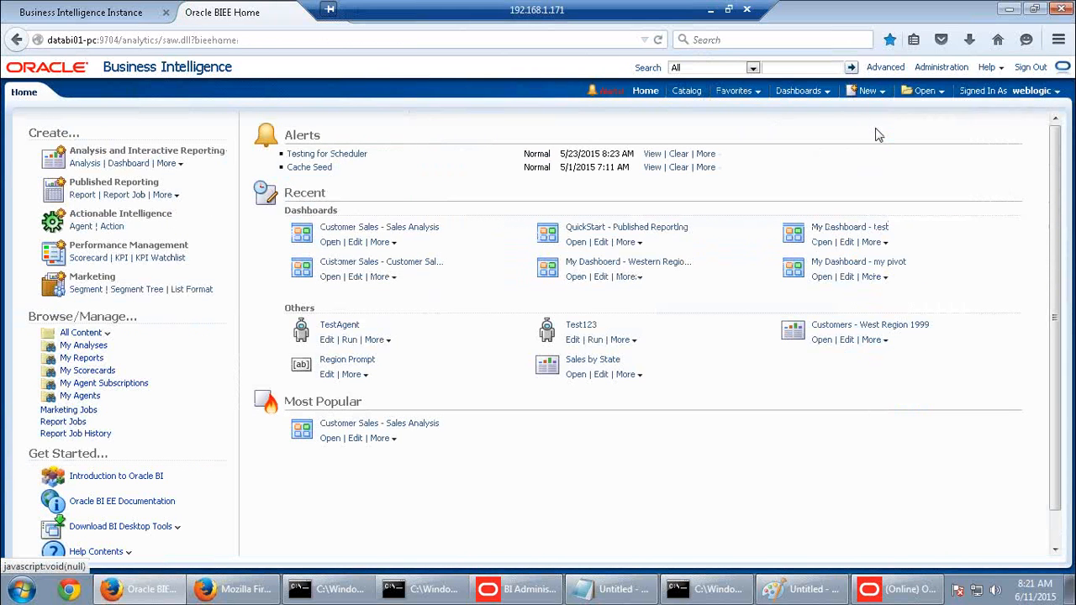
left_click(862, 135)
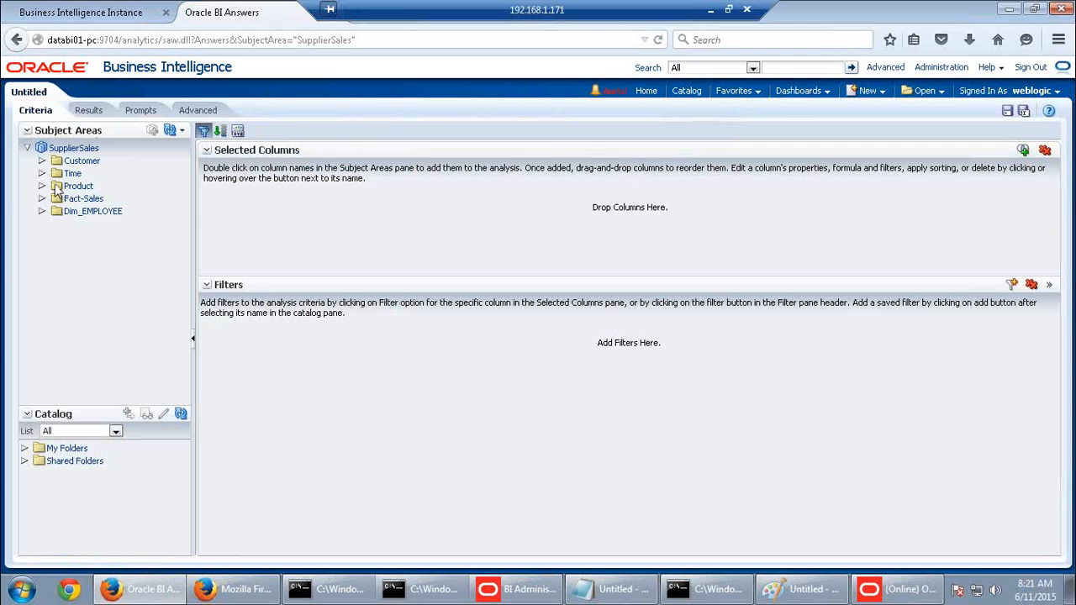
Add Type Code, Quarter and Net Weight Shipped as columns and view the Results tab
left_click(41, 186)
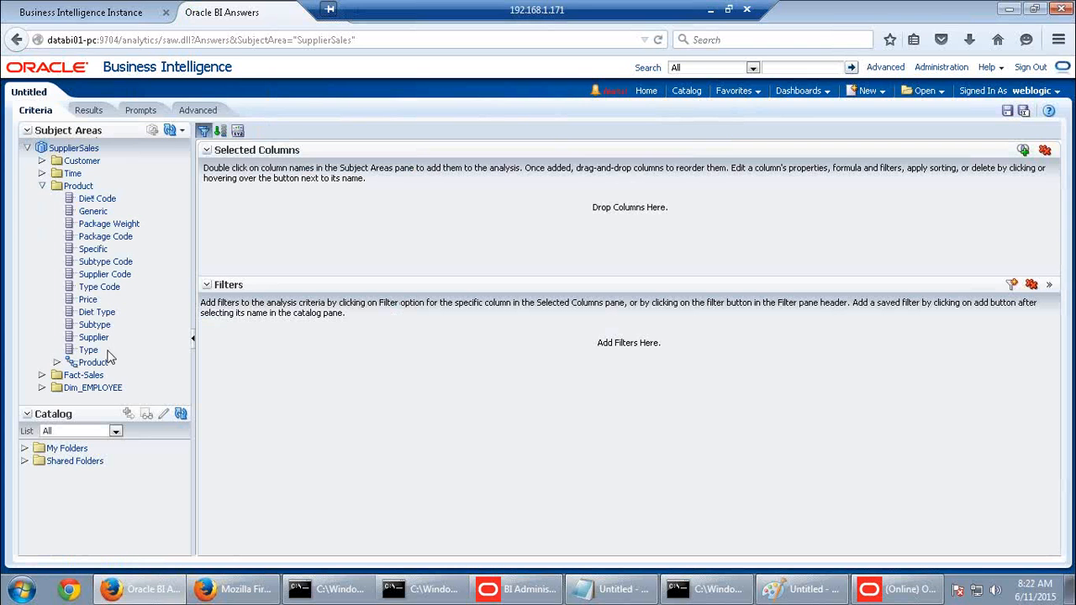
left_click(101, 287)
double_click(100, 289)
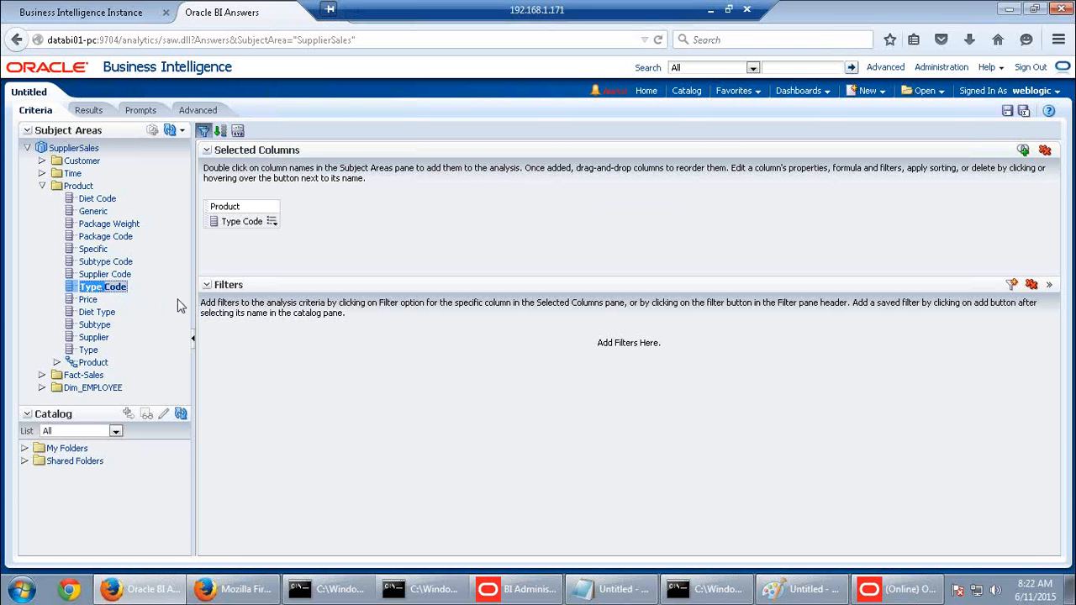
left_click(41, 173)
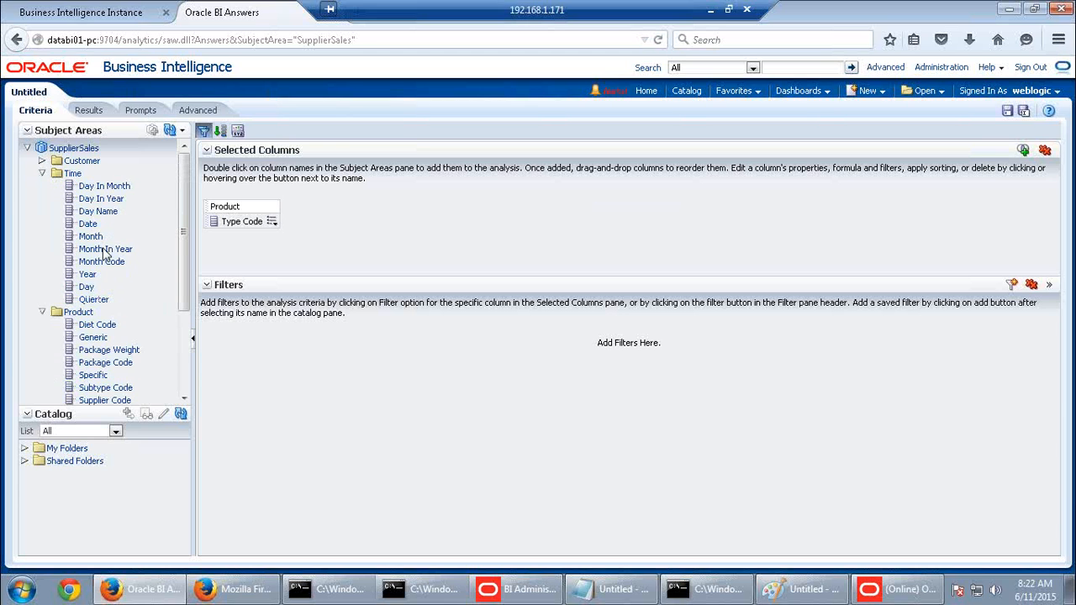
double_click(94, 300)
scroll(72, 332, "down", 3)
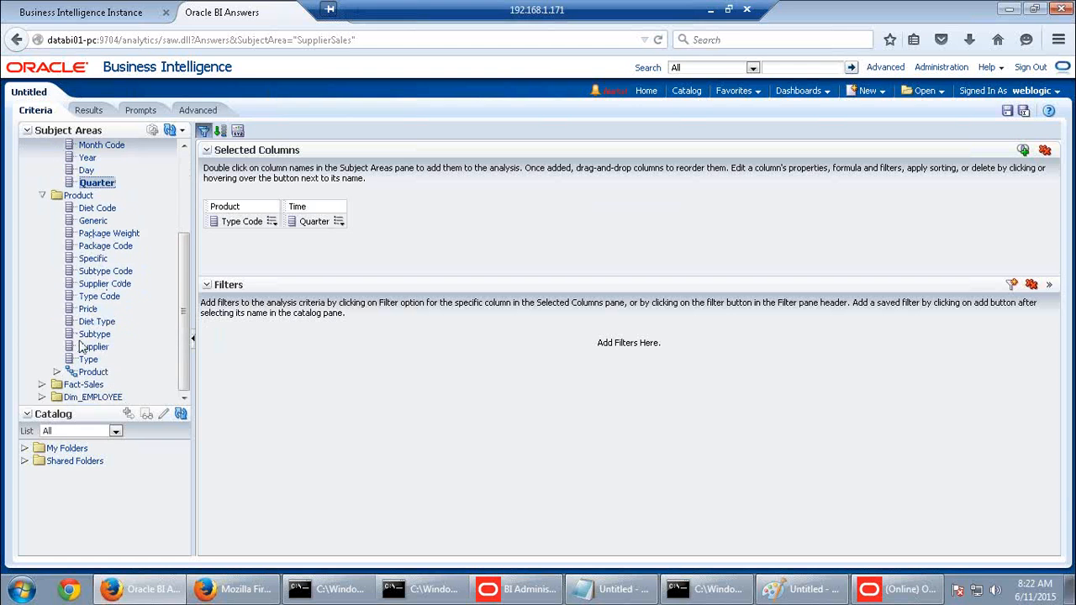
double_click(84, 386)
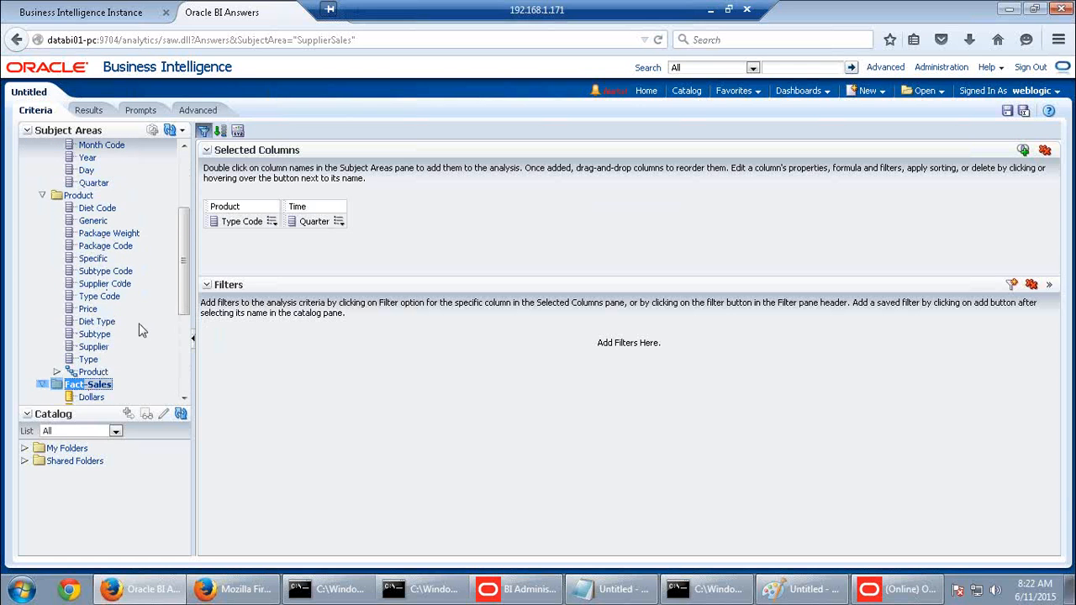
scroll(134, 328, "down", 3)
double_click(118, 287)
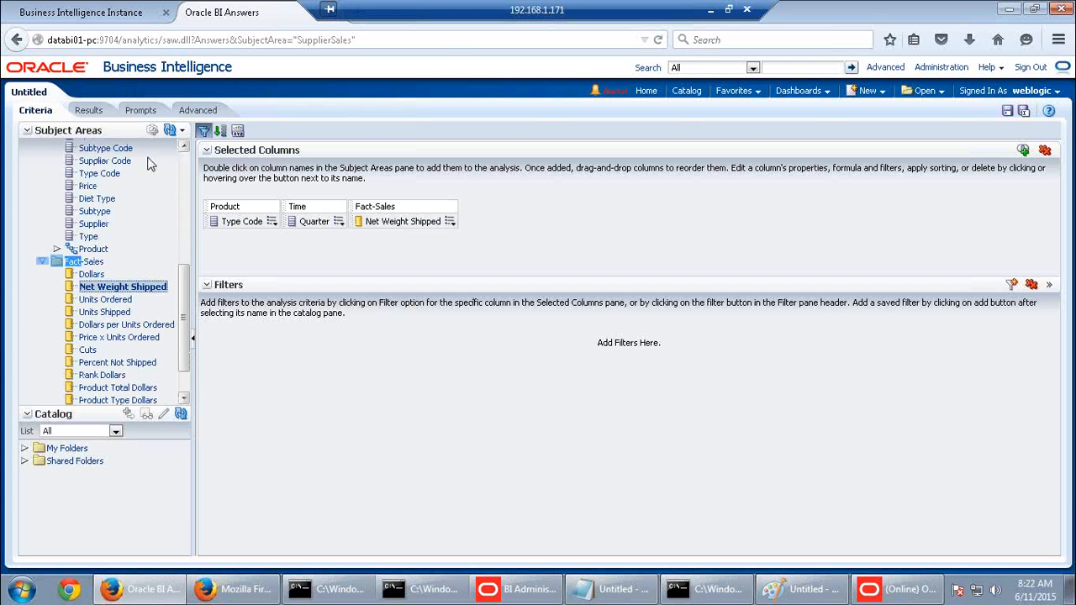
left_click(94, 114)
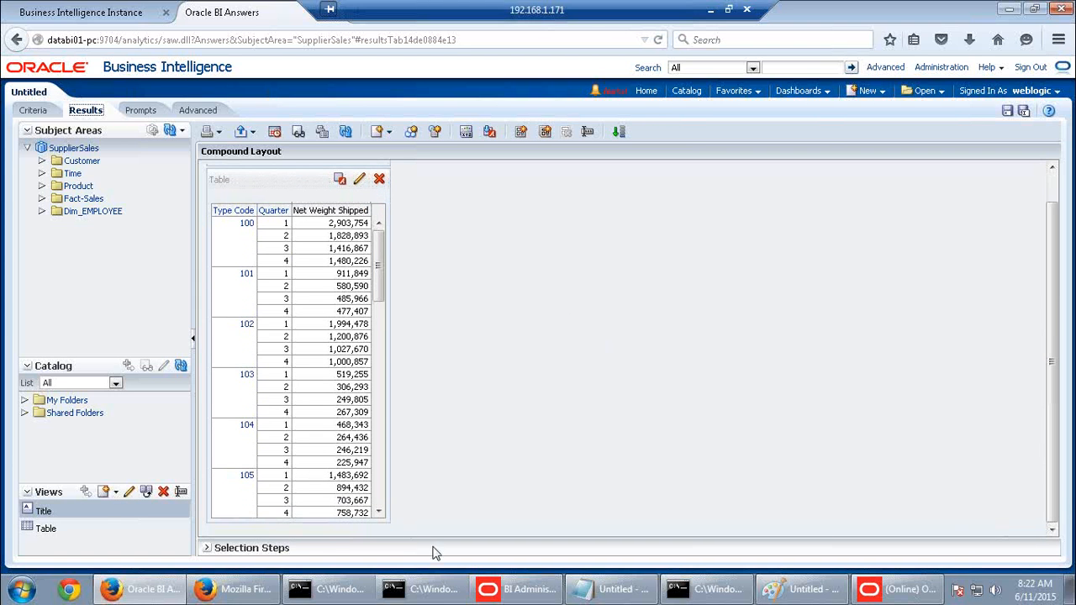
Open a new, maximised Notepad document alongside the earlier aggregate notes
left_click(618, 591)
scroll(460, 475, "down", 1)
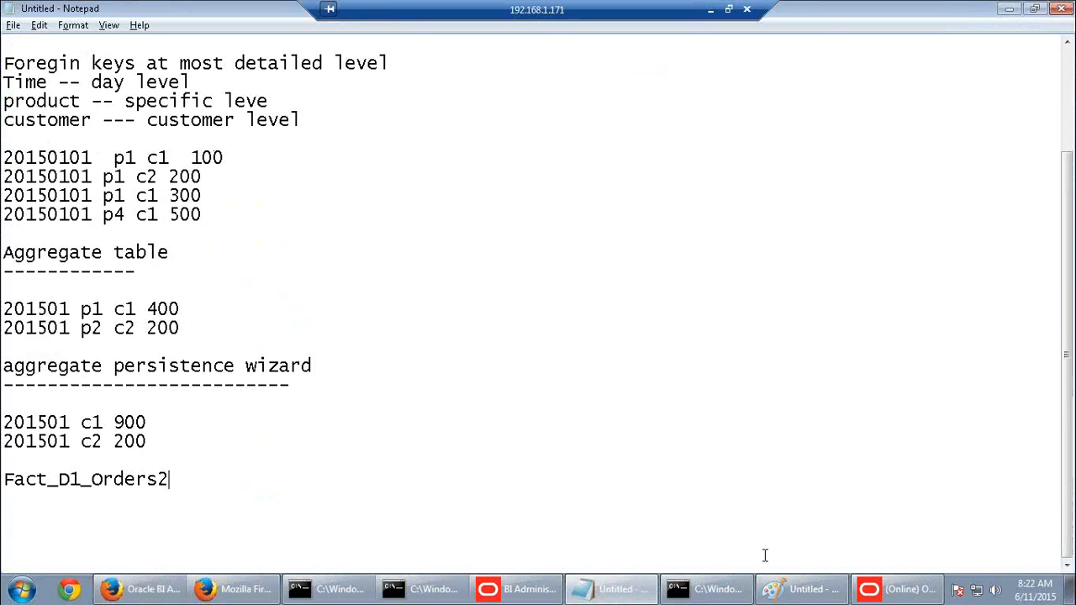
left_click(614, 591)
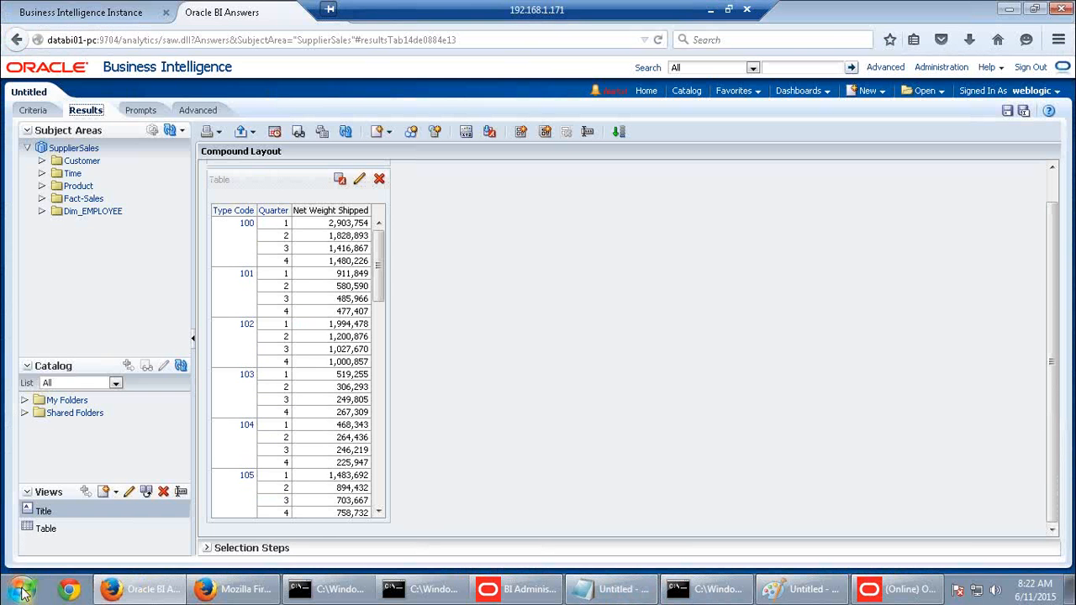
left_click(21, 589)
left_click(76, 212)
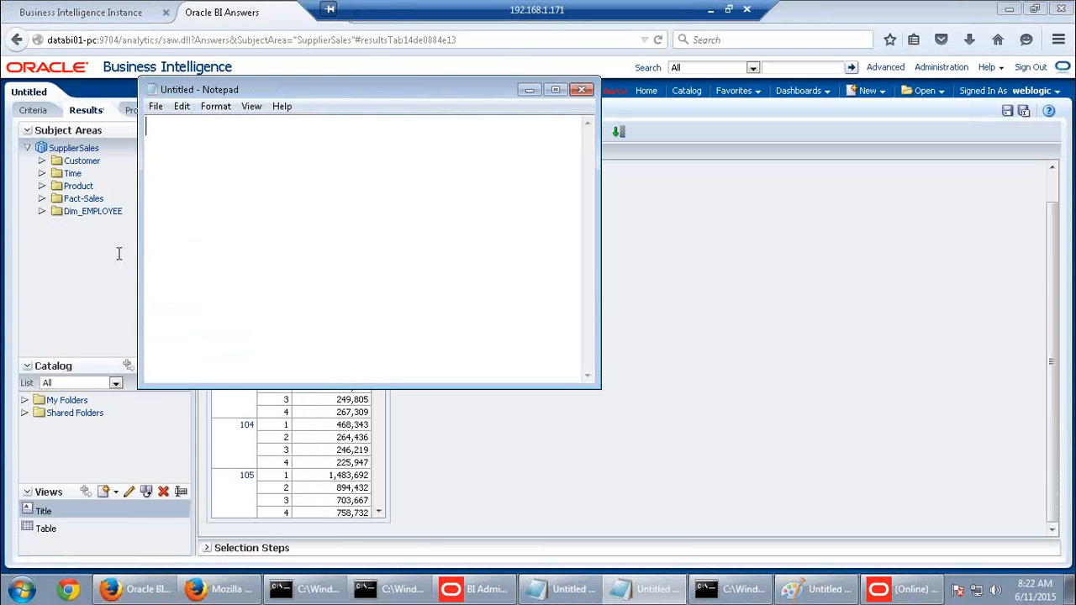
double_click(350, 91)
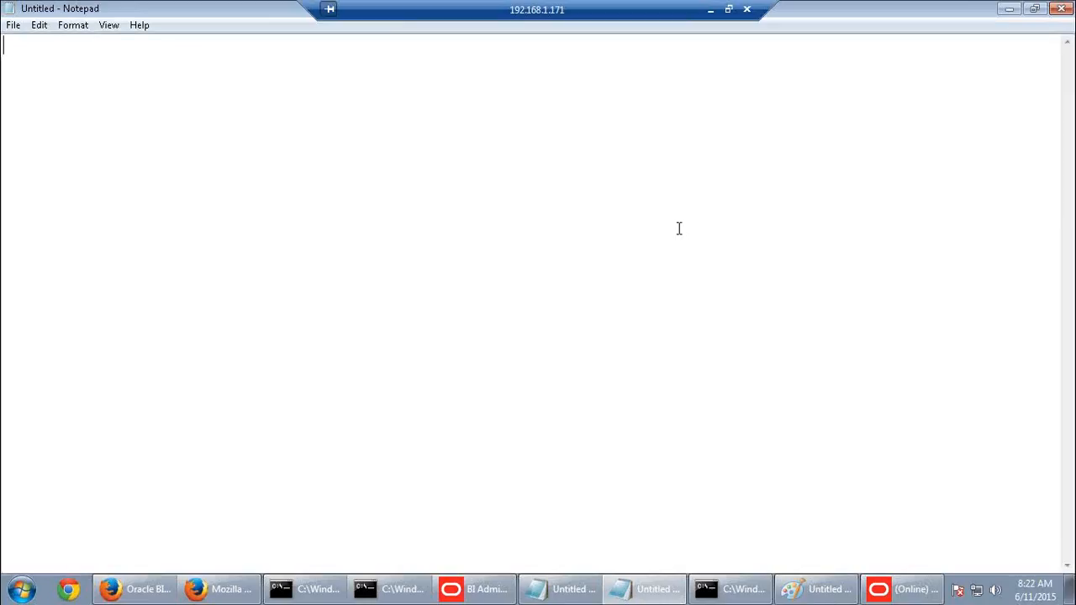
Write case1 listing Months_agg, type_agg and sales_agg
type("Months_")
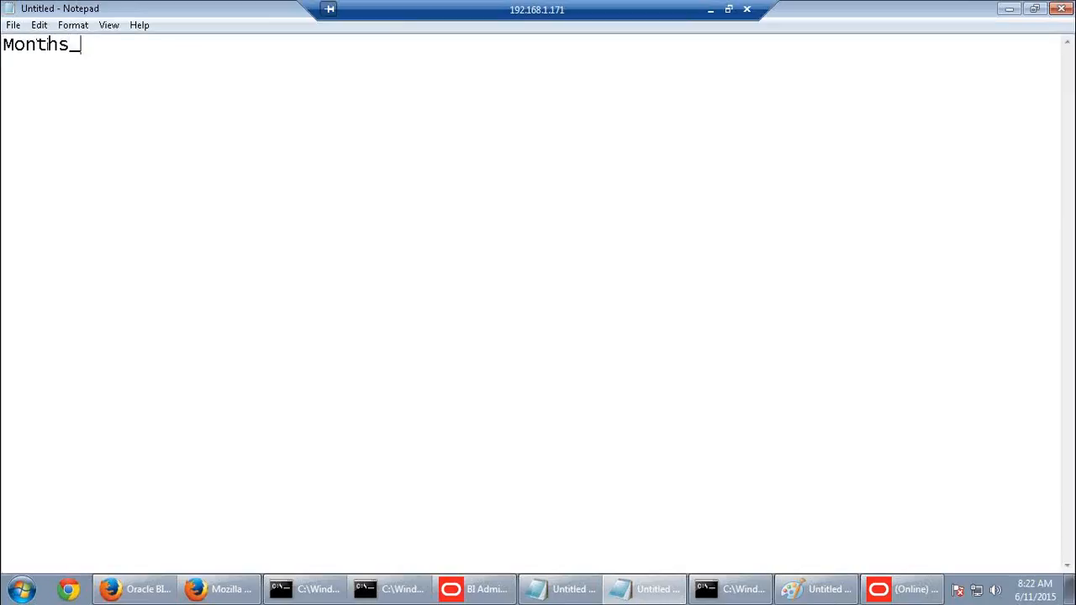
type("agg")
key("Return")
type("type")
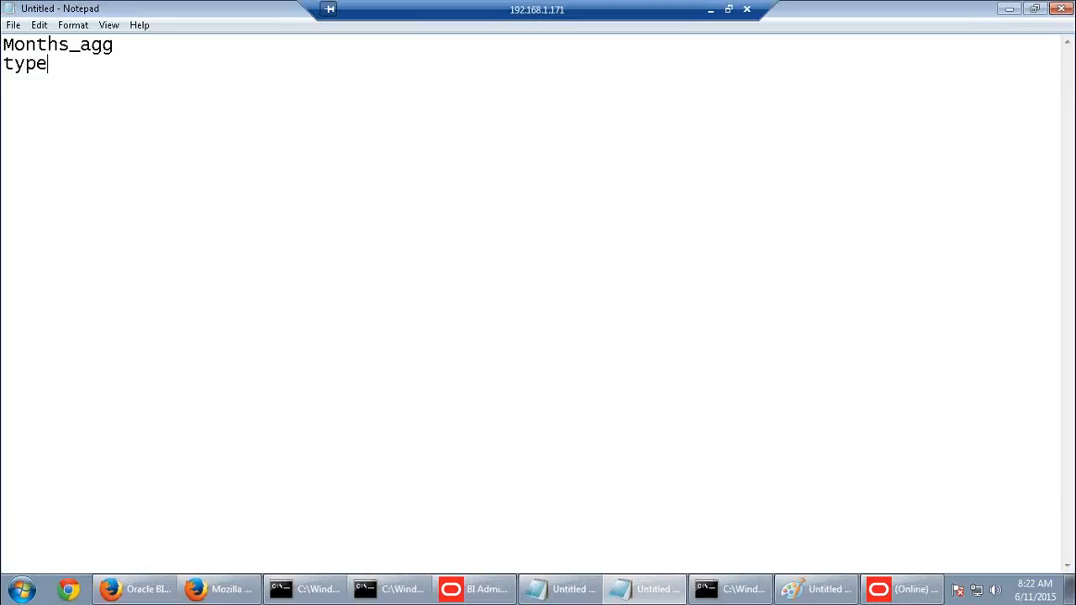
type("_agg ")
type("sales-")
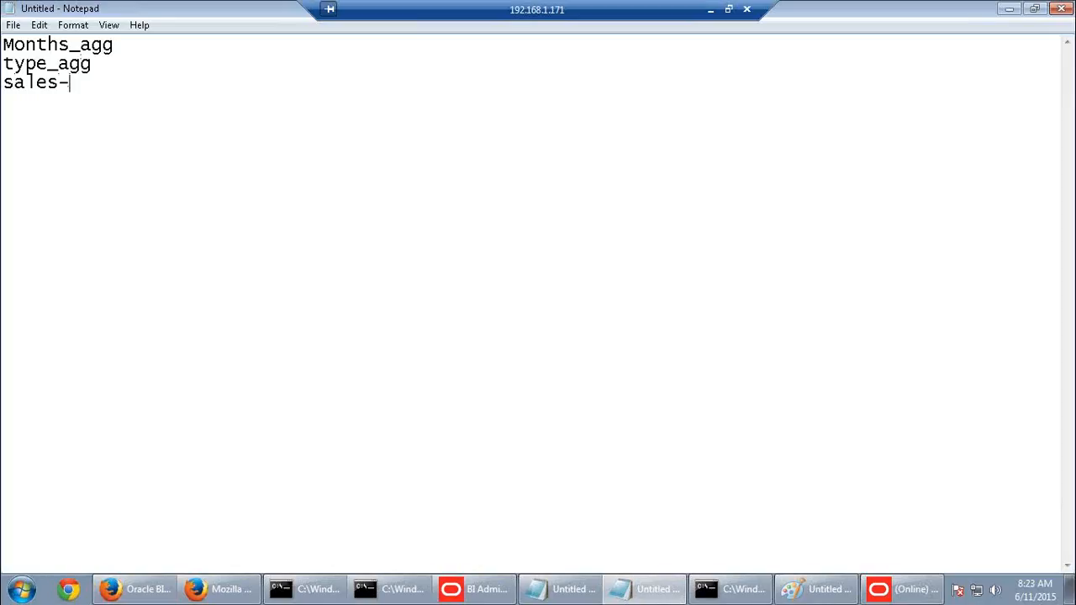
key("BackSpace")
type("_agg")
left_click(4, 42)
key("Return")
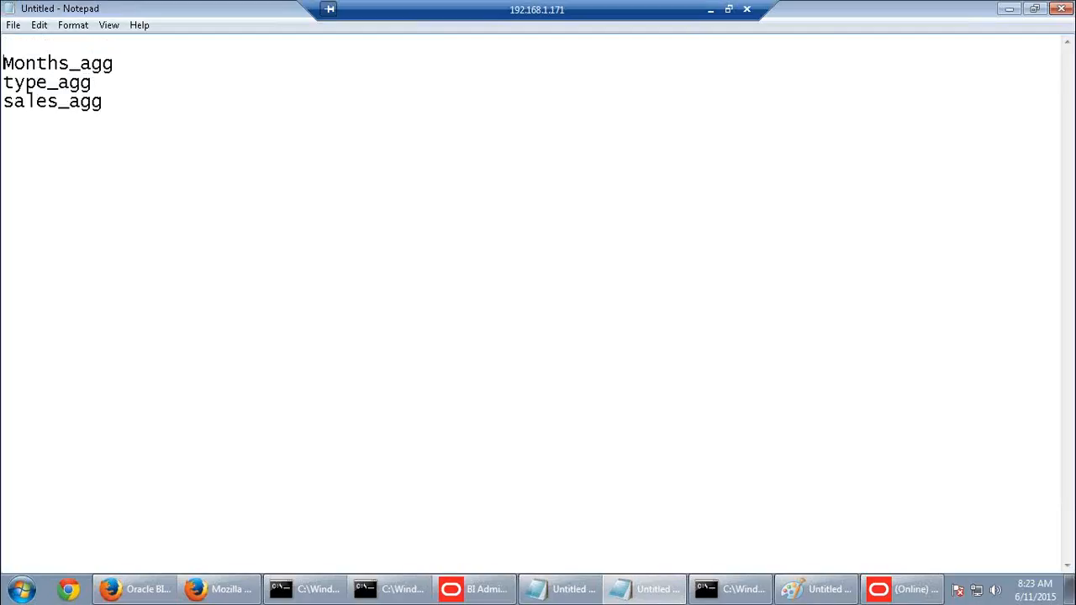
type("case1:")
left_click(108, 101)
key("Return")
Write case2 listing Sales_agg, Calendar2 and type_agg
type("case2: ")
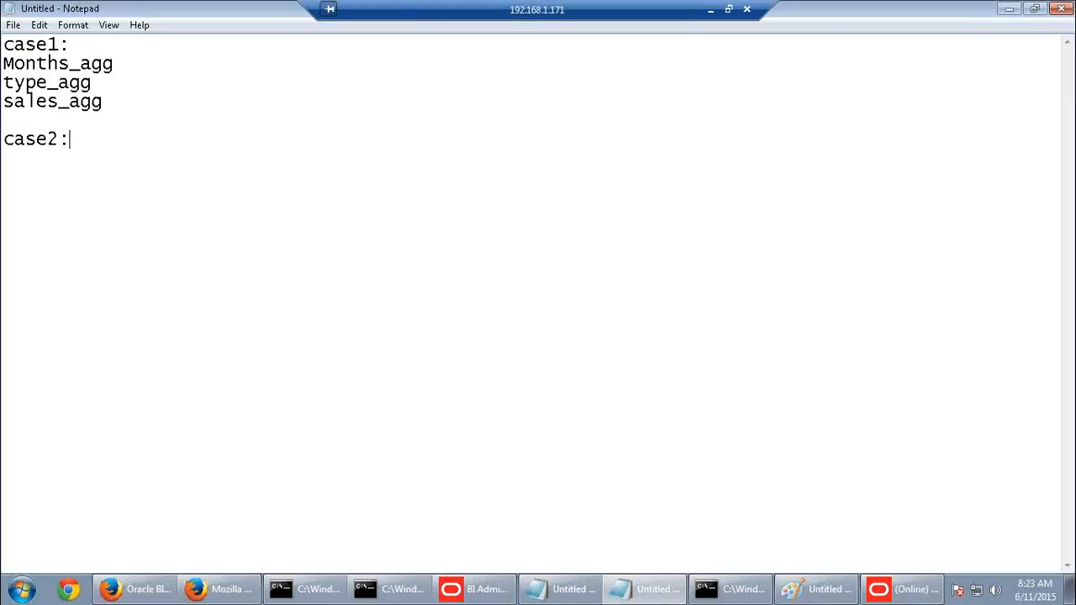
type("Sales_agg")
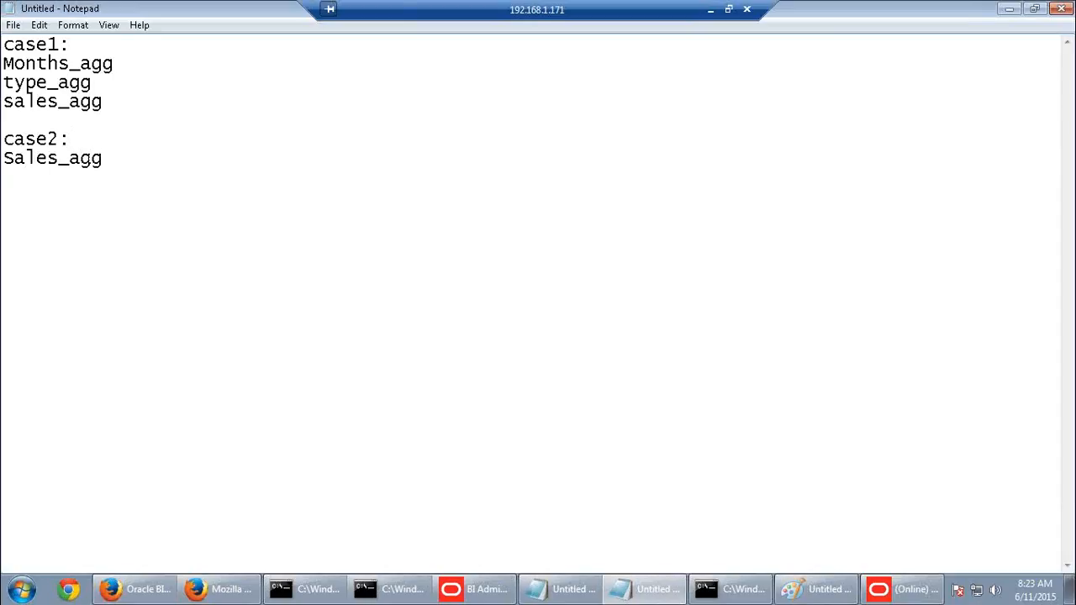
key("Return")
type("Calendar2")
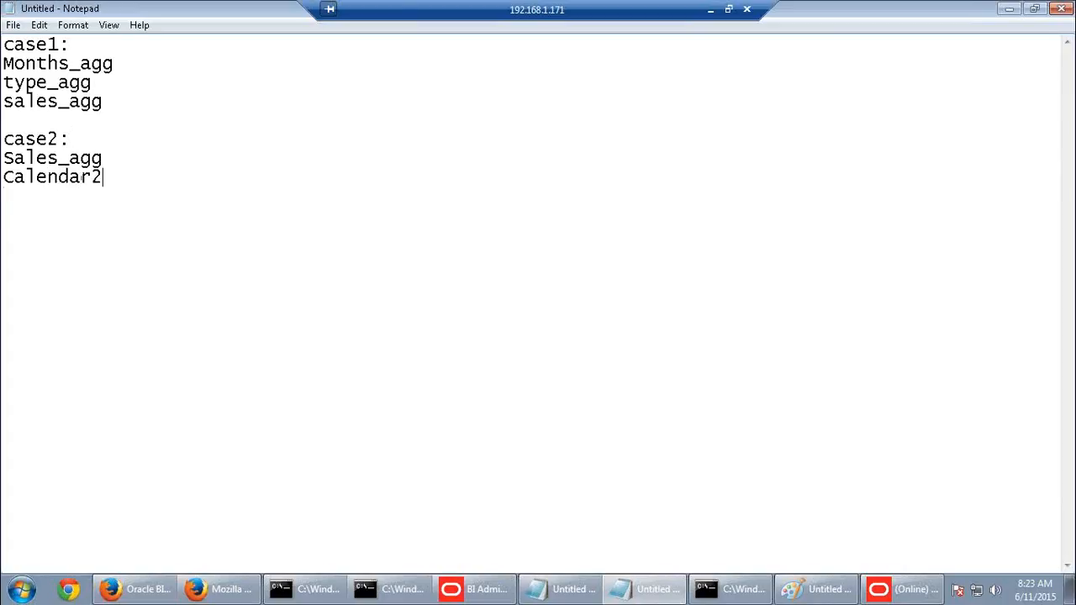
key("Return")
type("type_agg")
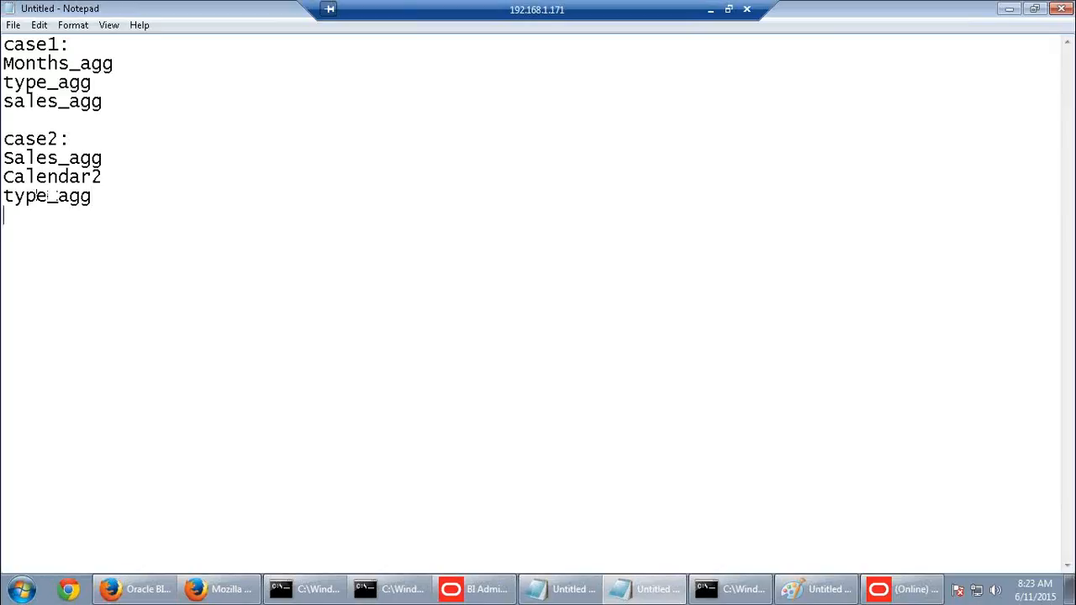
Write case3 listing products, calendar and orders
key("Return")
type("case3:")
key("Return")
key("Return")
type("products")
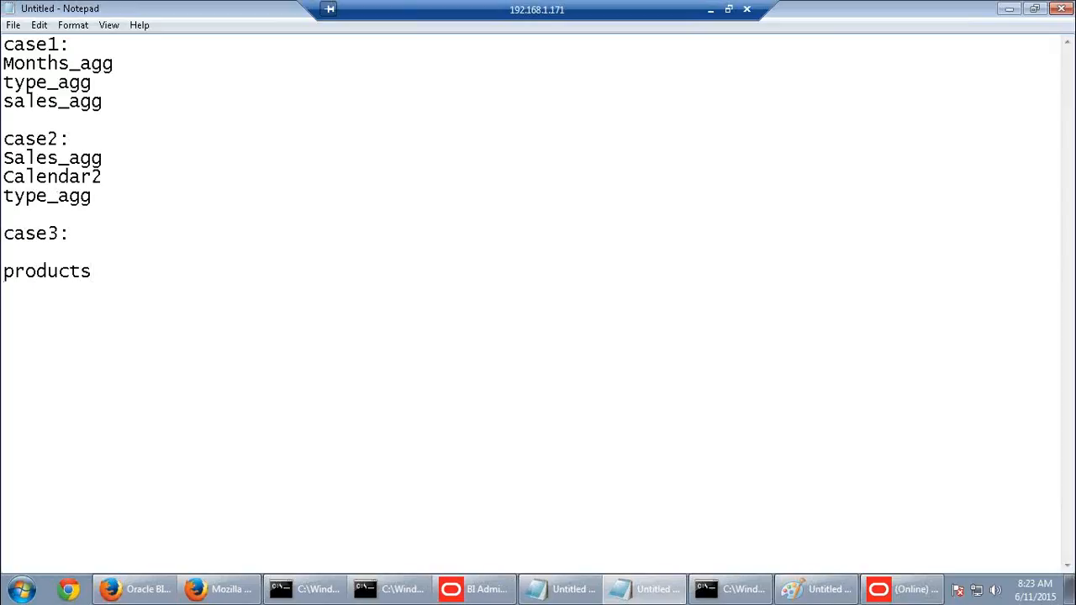
key("Return")
type("calenda")
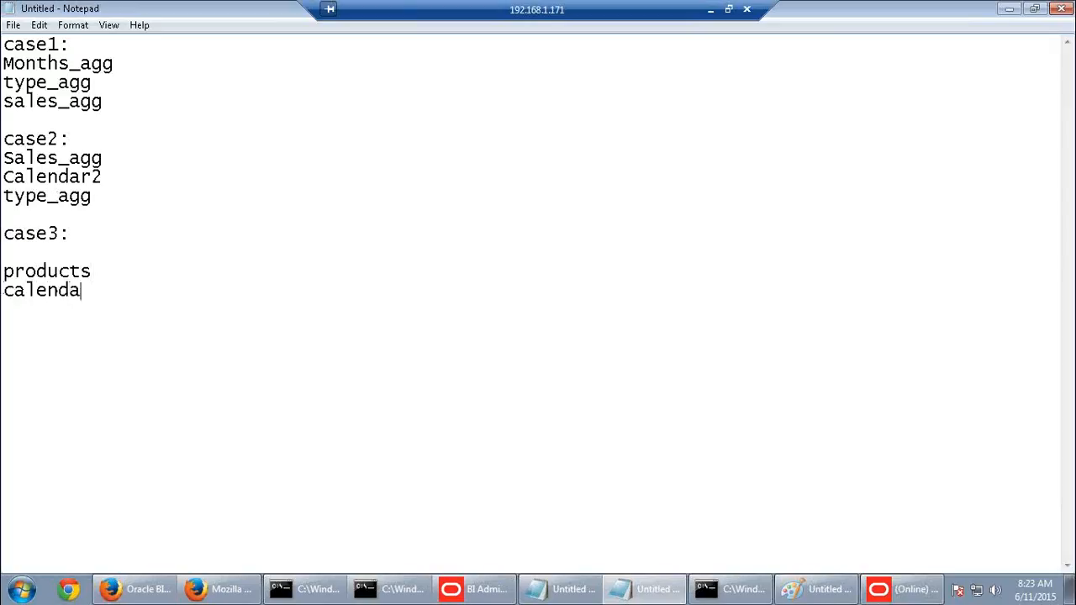
type("r ")
type("order")
type("s")
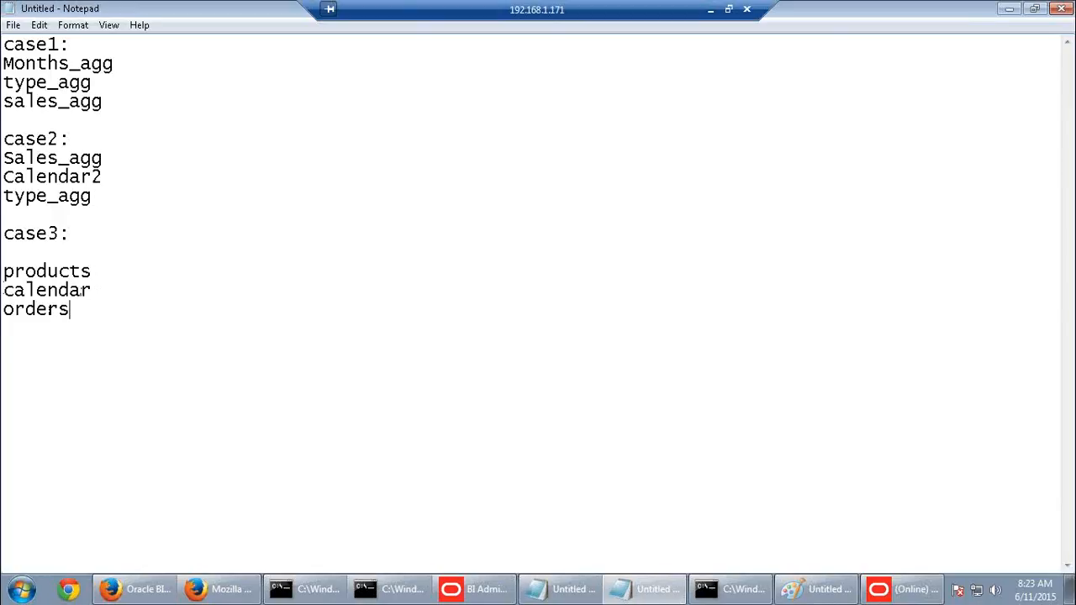
key("Return")
key("Return")
Write case4 listing Products, calendar and Order_agg
type("case4")
key("Return")
type("Products ")
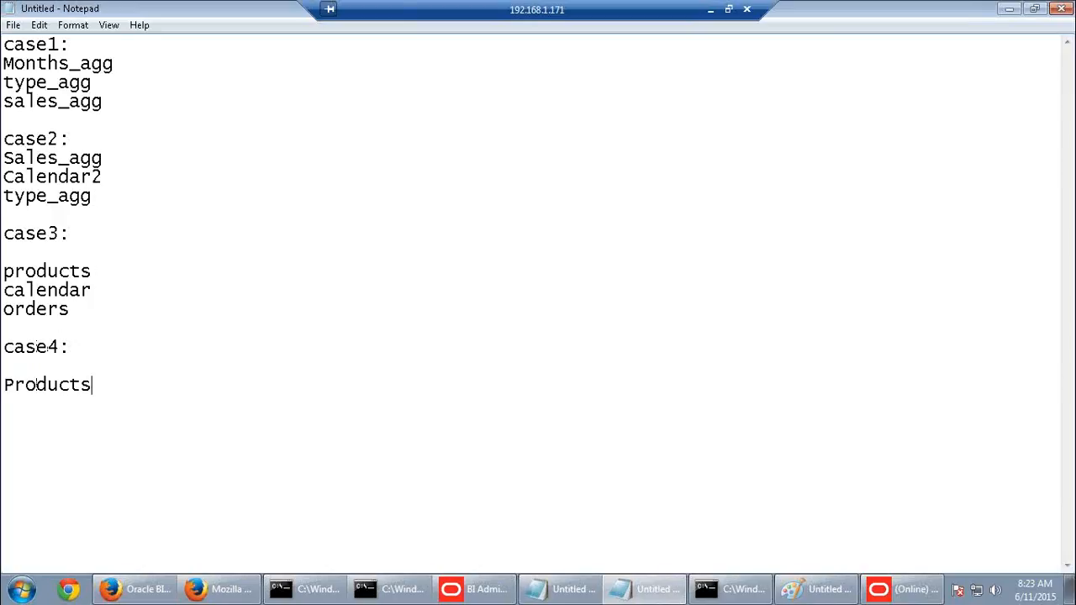
type("calendar ")
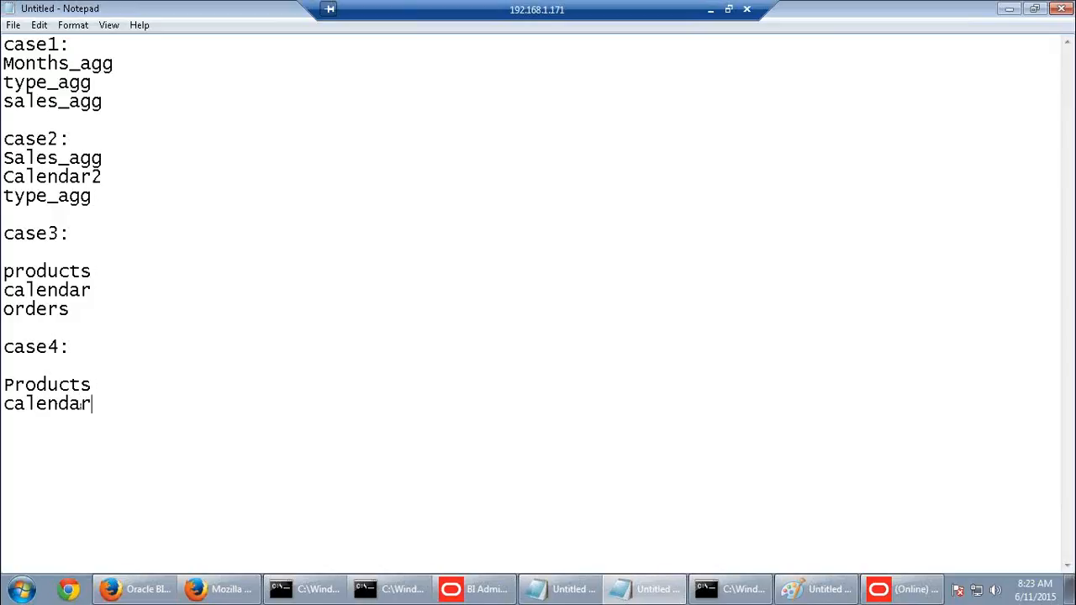
type("Order_agg")
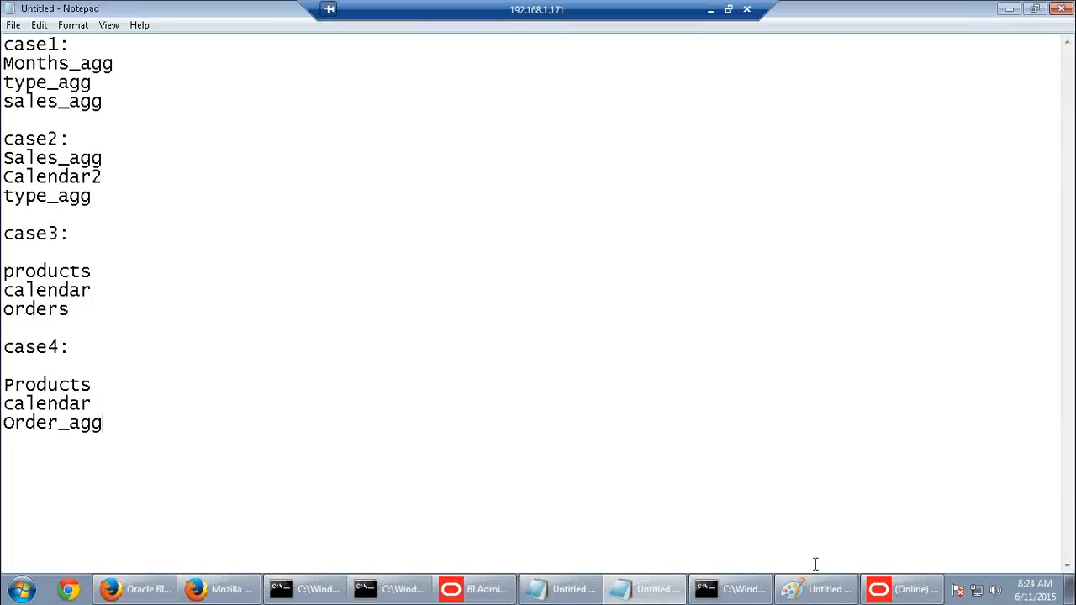
left_click(216, 593)
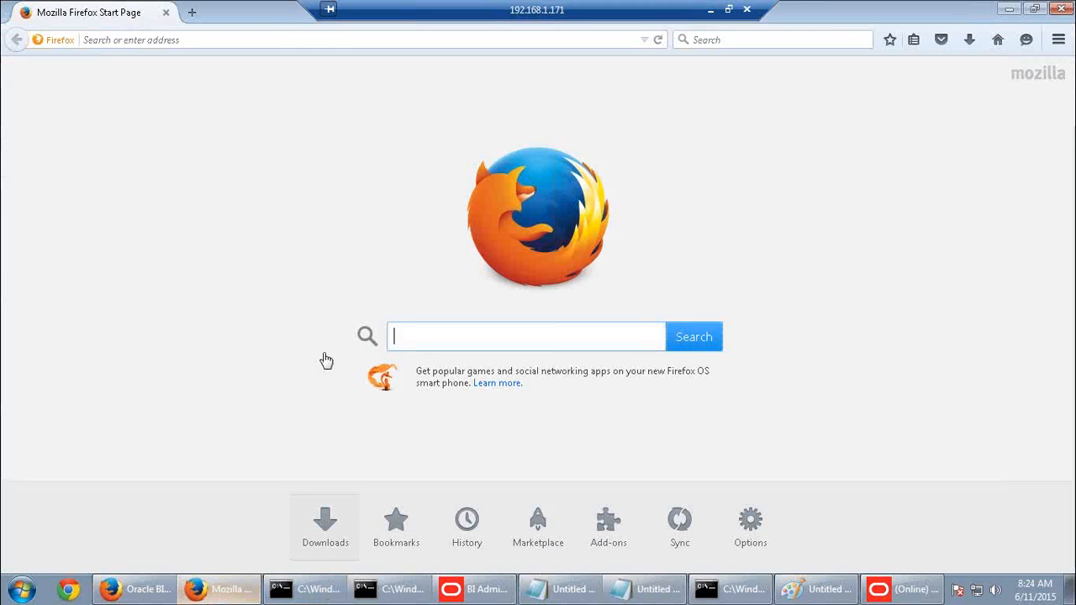
left_click(135, 590)
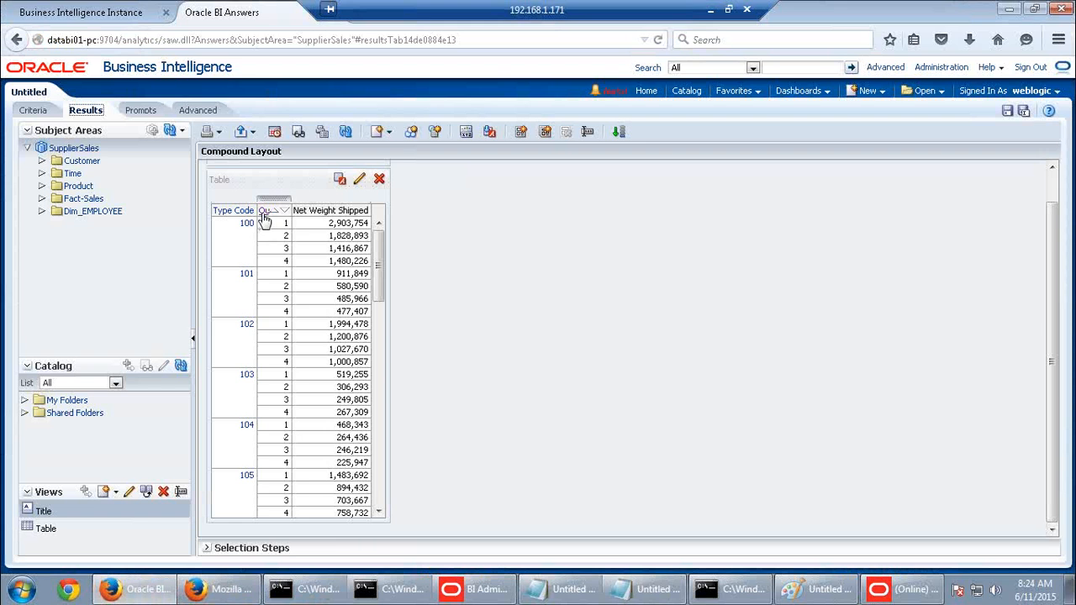
left_click(883, 589)
left_click(644, 589)
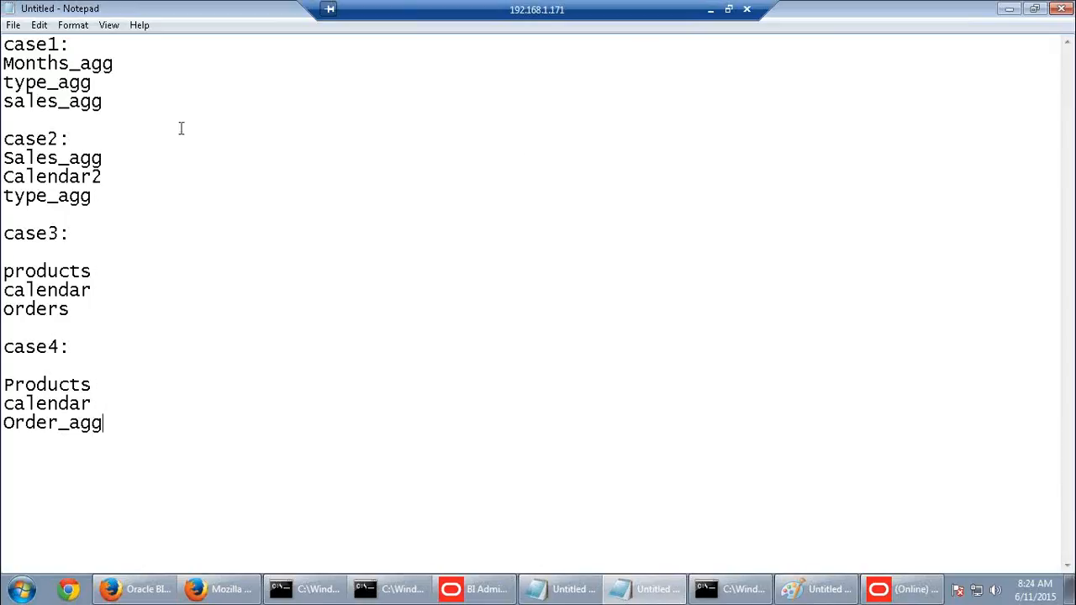
Highlight the three case1 table names in Notepad, then go back to the Administration Tool
left_click(102, 101)
left_click_drag(59, 64, 3, 64)
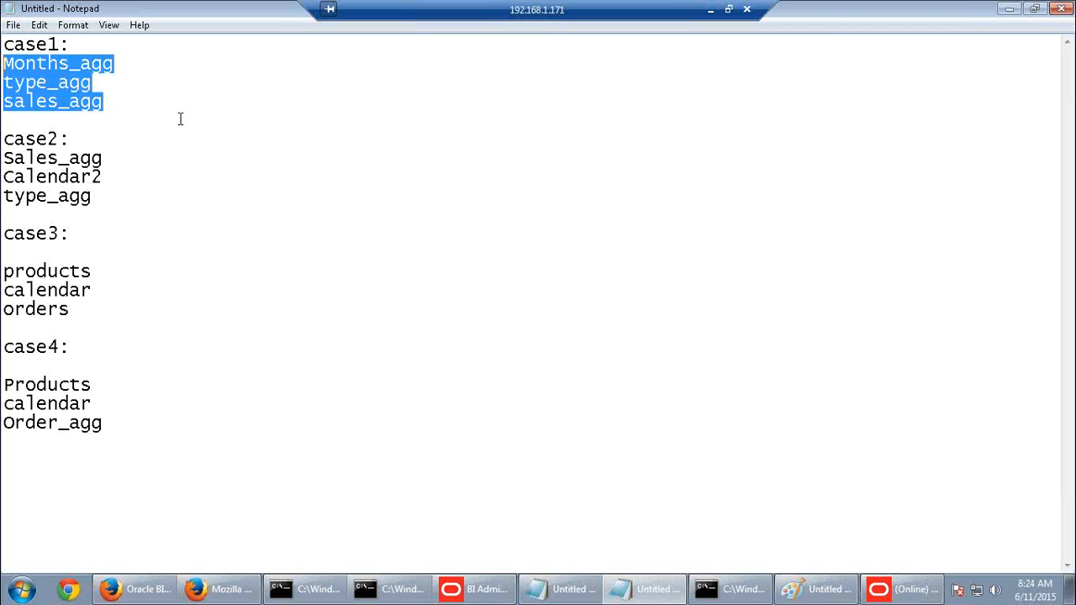
left_click(904, 589)
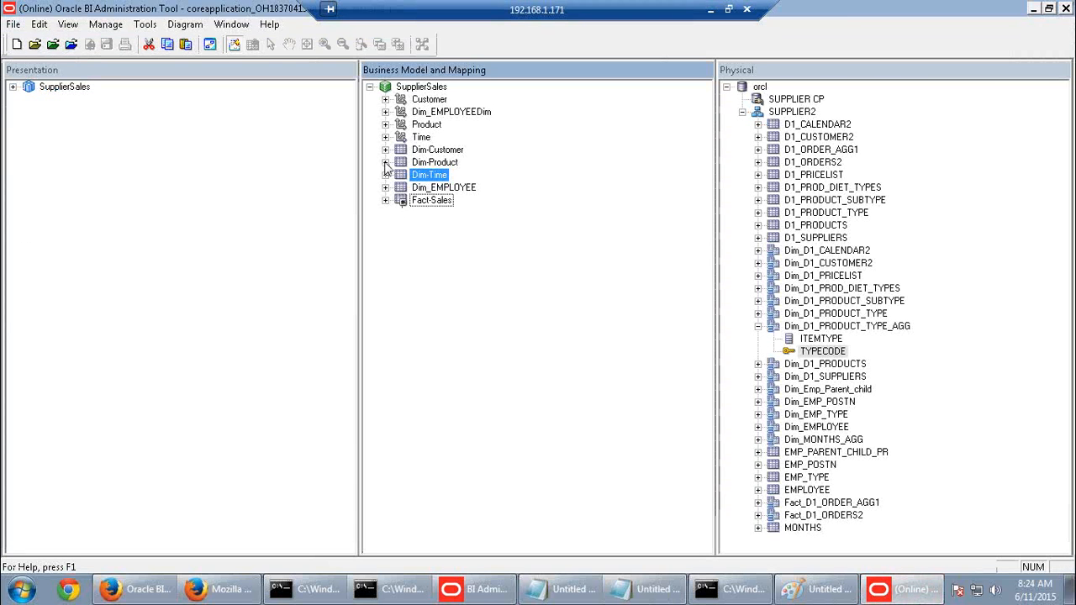
Check out Quarter and review its Dim_MONTHS_AGG and Dim_D1_CALENDAR2 column source mappings
left_click(385, 162)
left_click(459, 325)
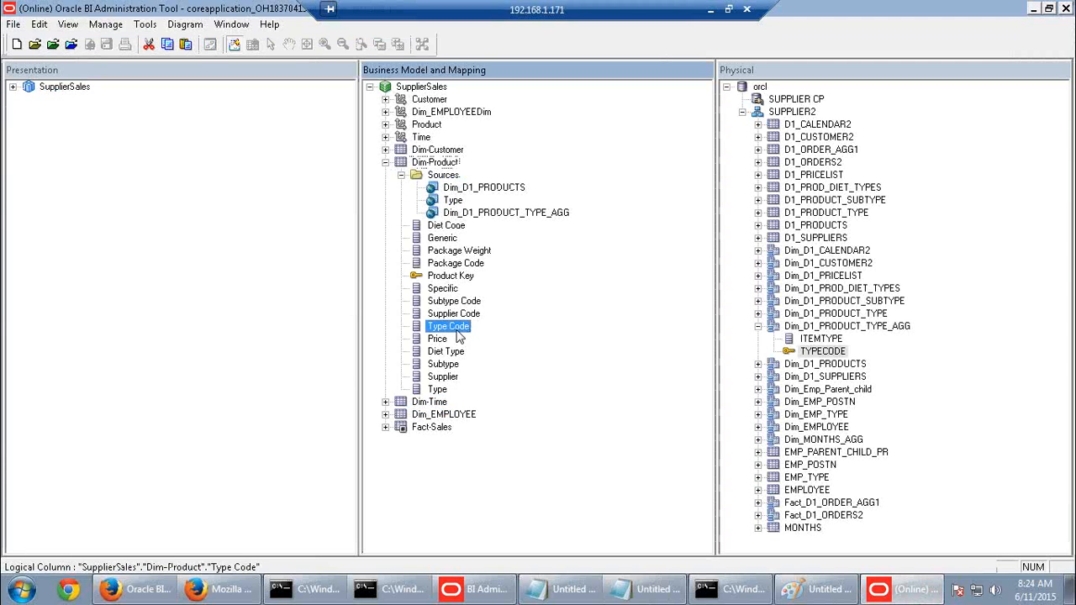
left_click(385, 402)
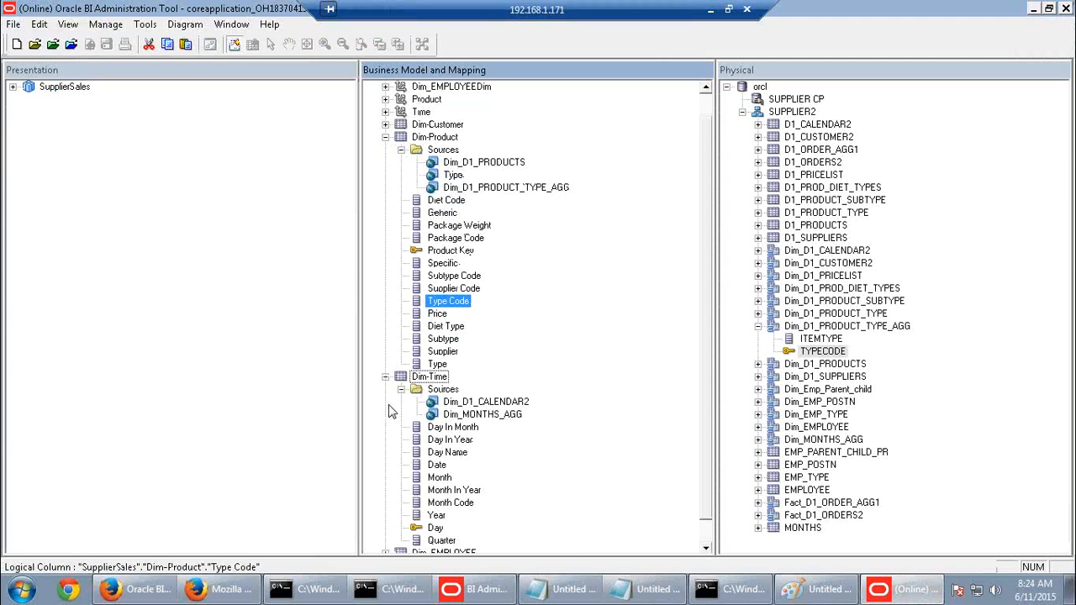
left_click(443, 540)
scroll(553, 526, "down", 2)
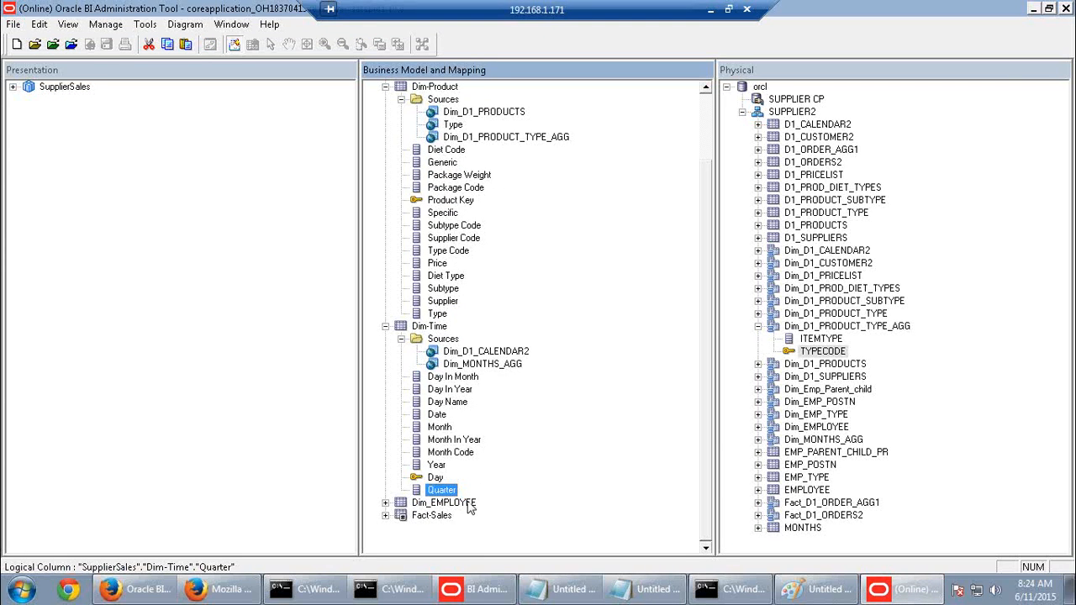
double_click(444, 491)
left_click(555, 441)
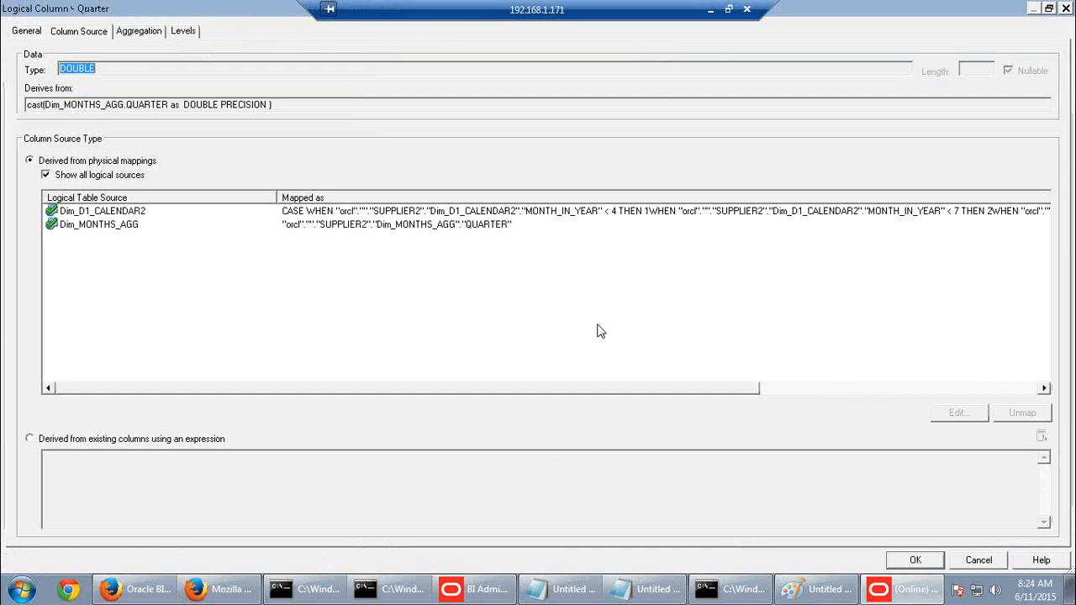
left_click(117, 224)
left_click(118, 212)
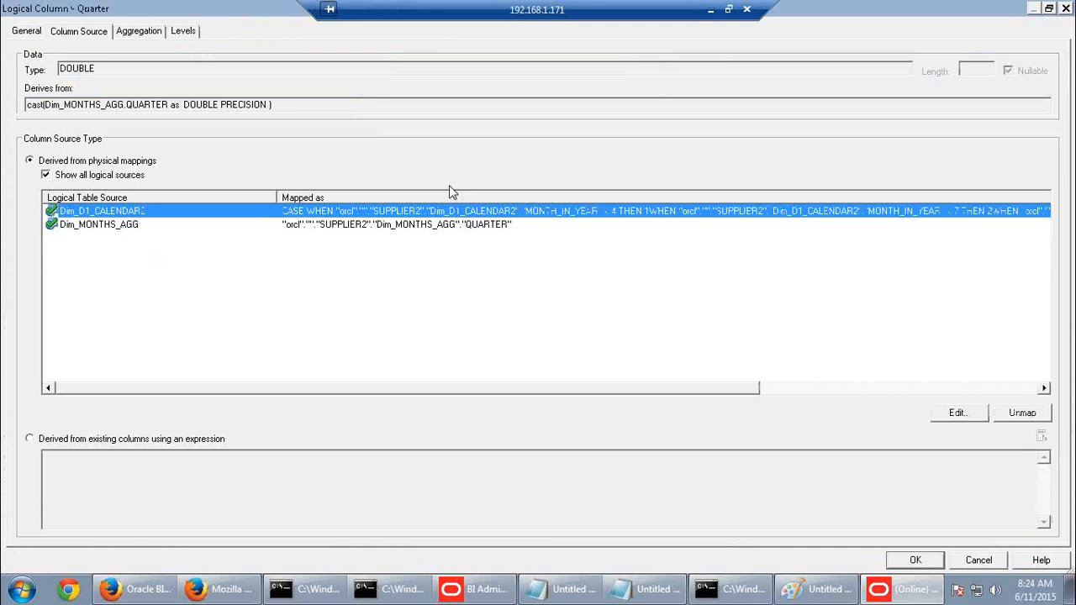
left_click(984, 563)
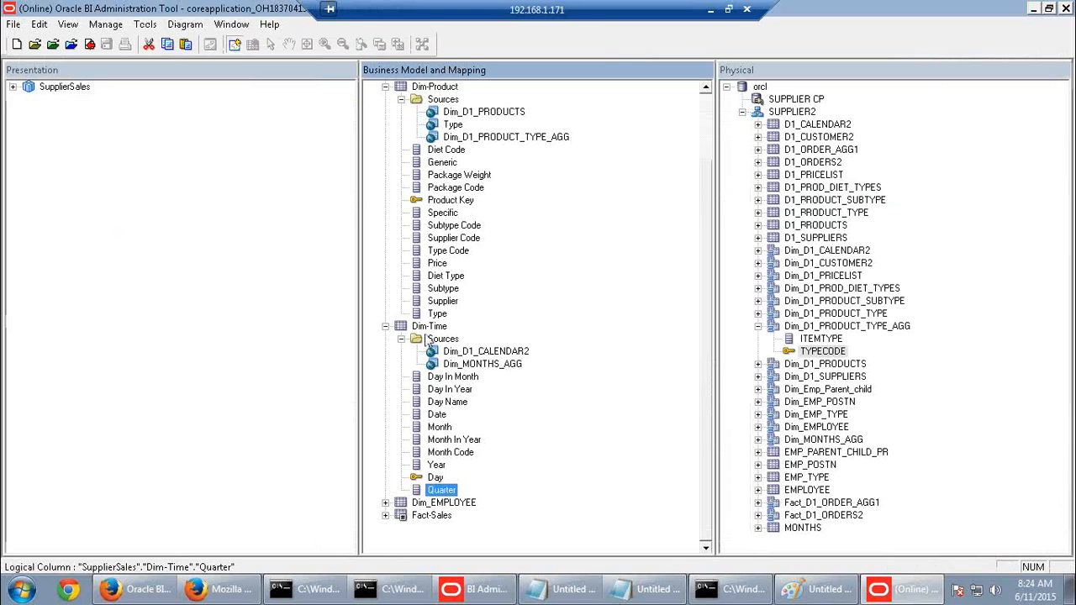
Check out Net Weight Shipped and review its Fact_D1_ORDERS2 and Fact_D1_ORDER_AGG1 source mappings
left_click(385, 516)
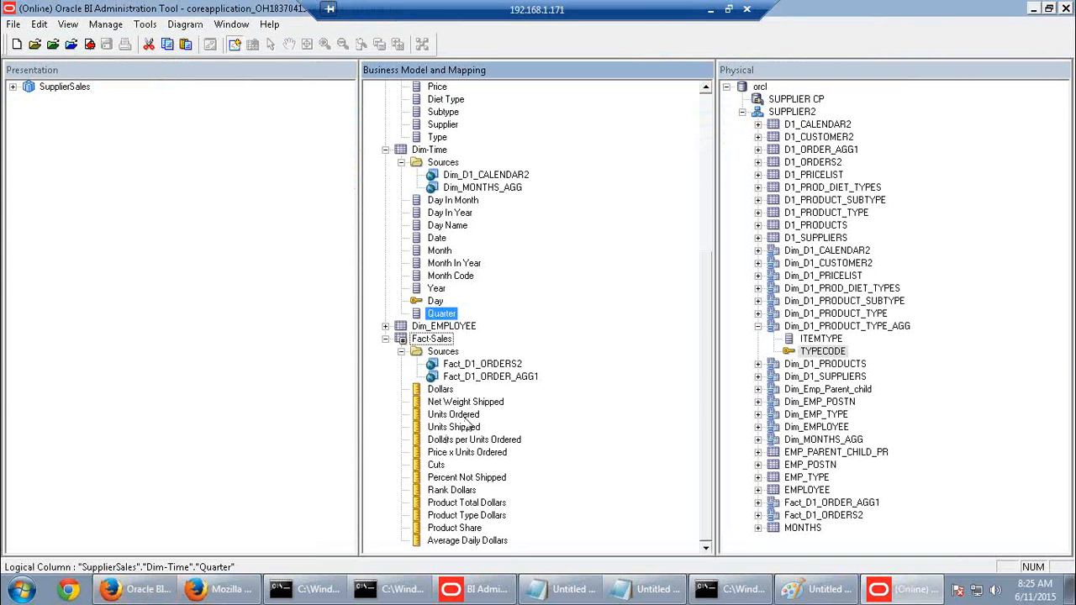
double_click(465, 402)
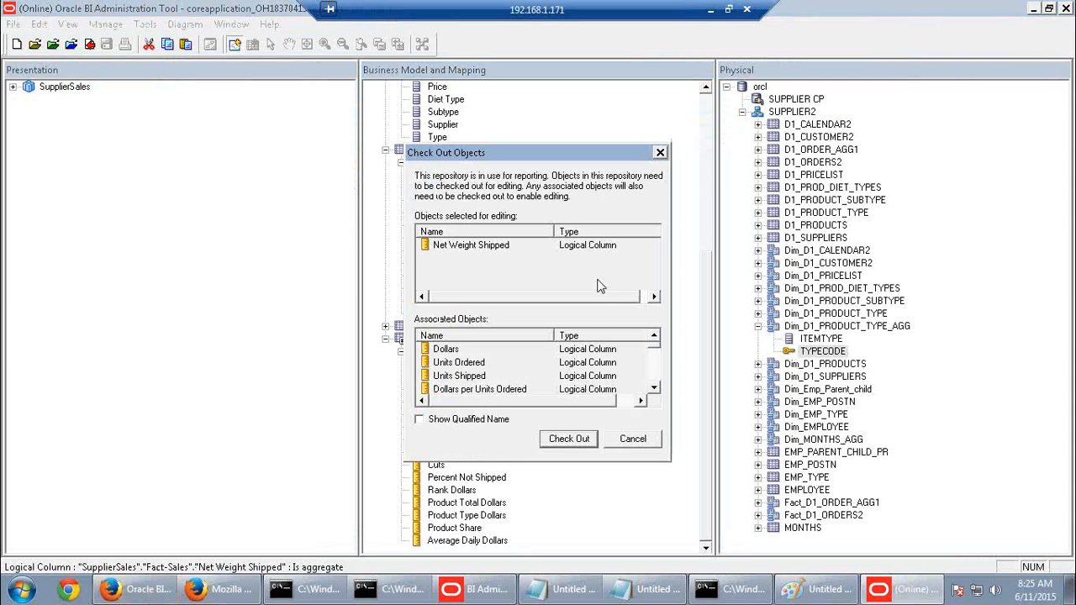
left_click(580, 440)
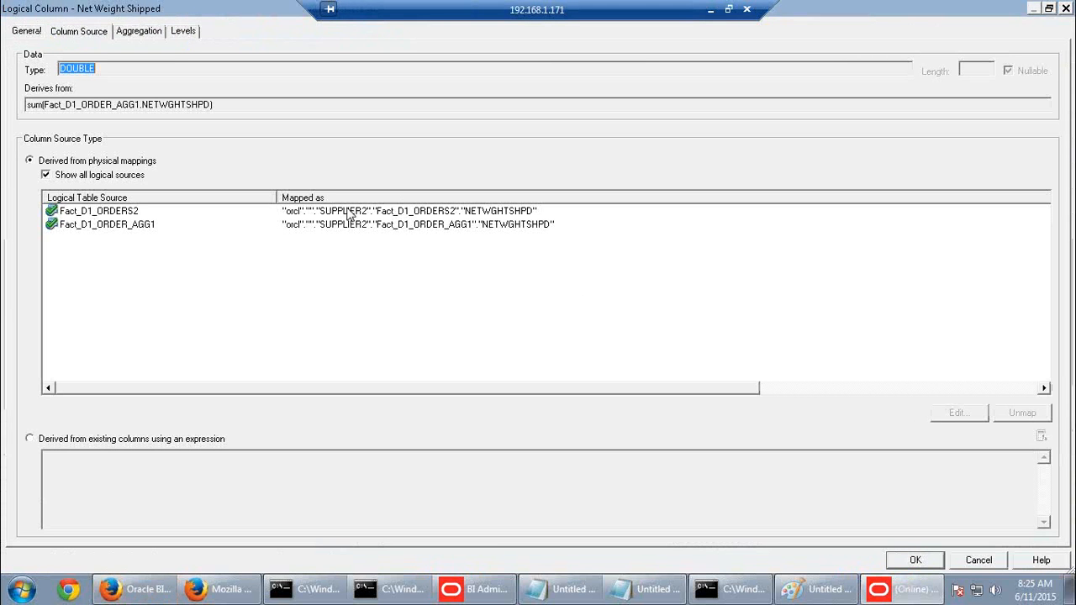
left_click(351, 211)
left_click(202, 225)
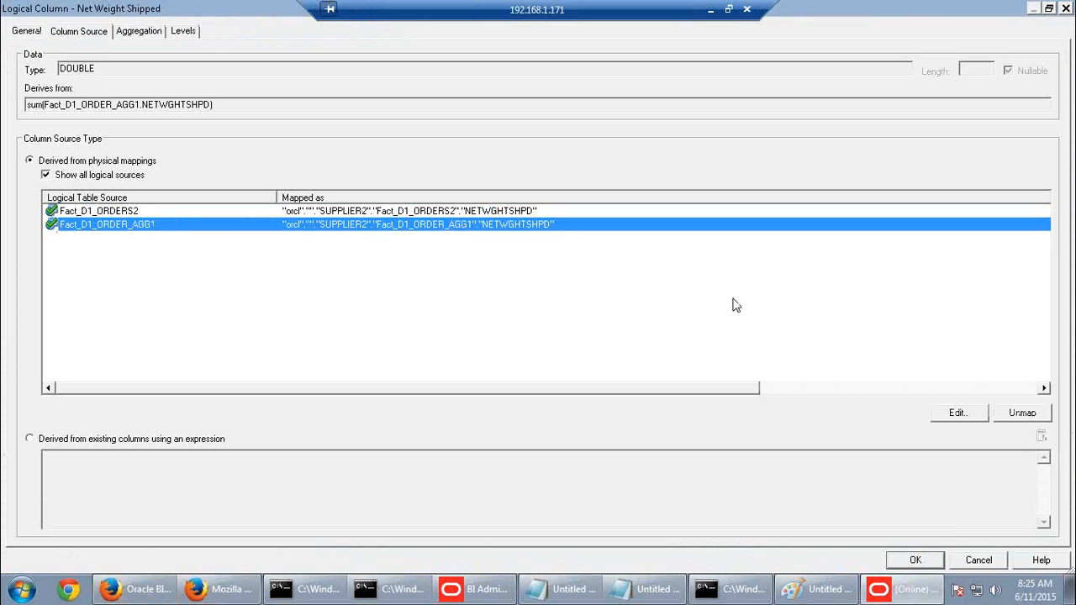
left_click(915, 560)
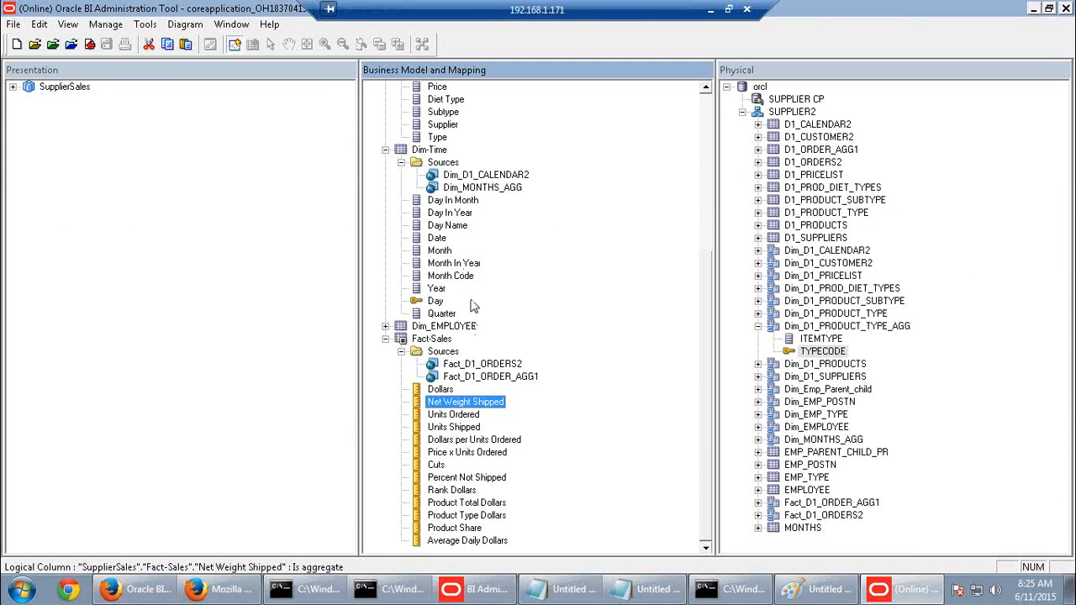
Review Type Code's Dim_D1_PRODUCTS, Type and Dim_D1_PRODUCT_TYPE_AGG mappings, closing without saving
scroll(519, 303, "up", 4)
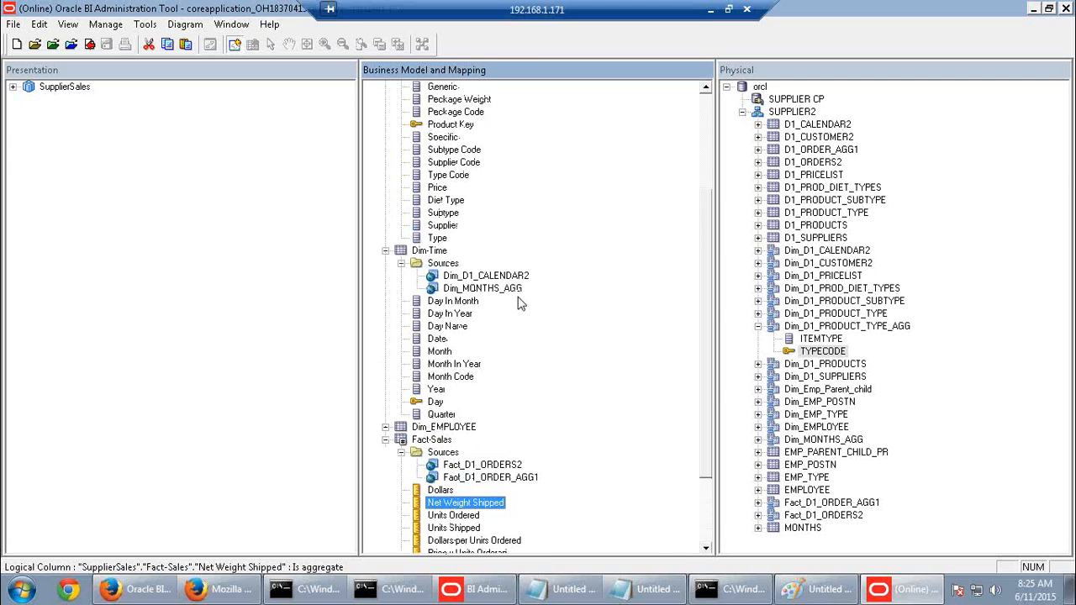
double_click(459, 221)
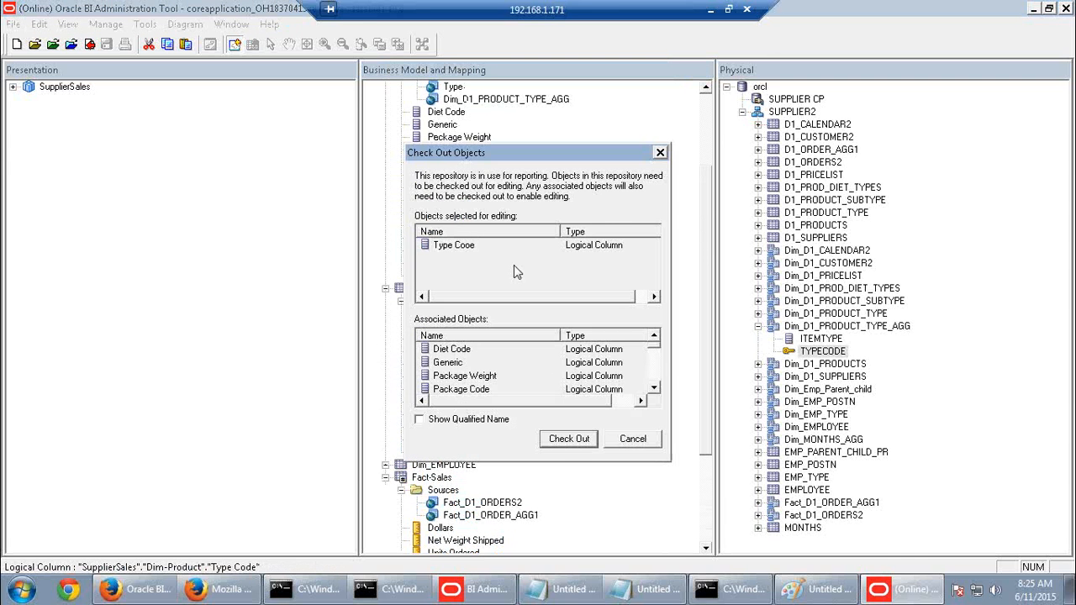
left_click(565, 439)
left_click(116, 212)
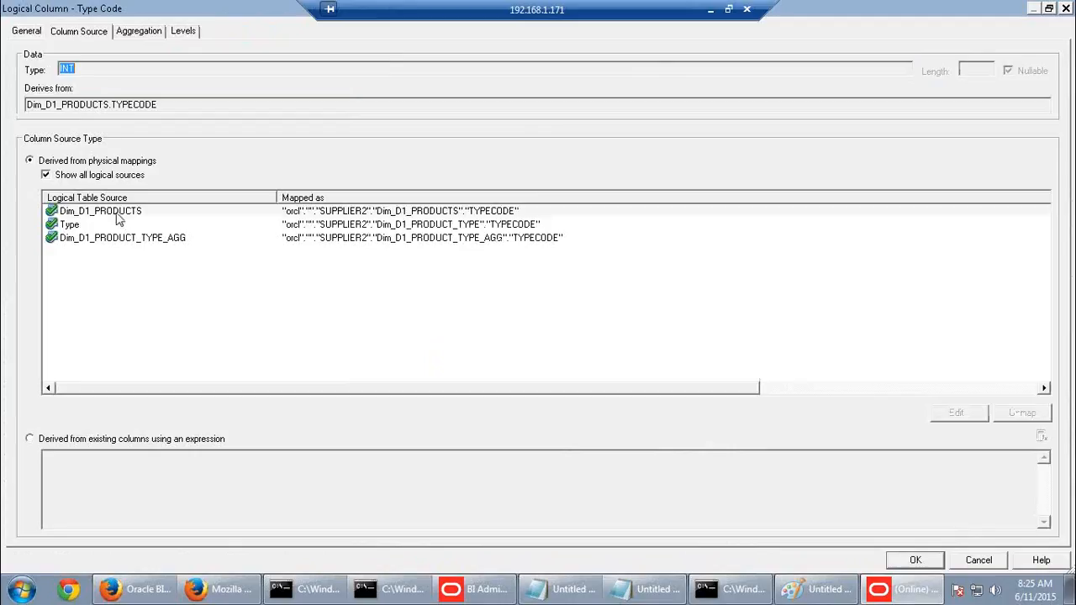
left_click(88, 226)
left_click(103, 240)
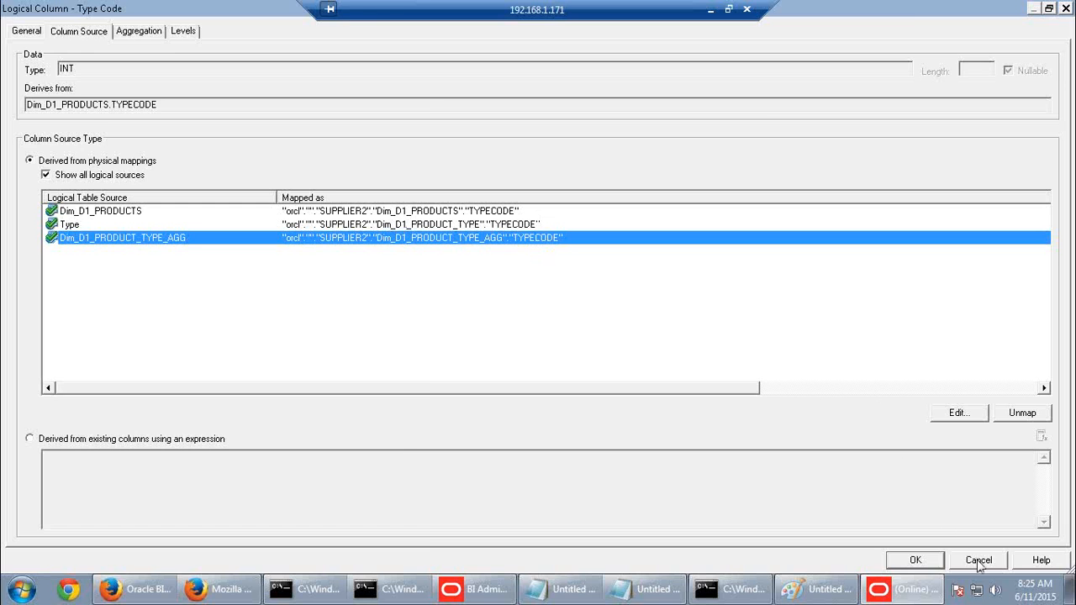
left_click(977, 561)
left_click(649, 589)
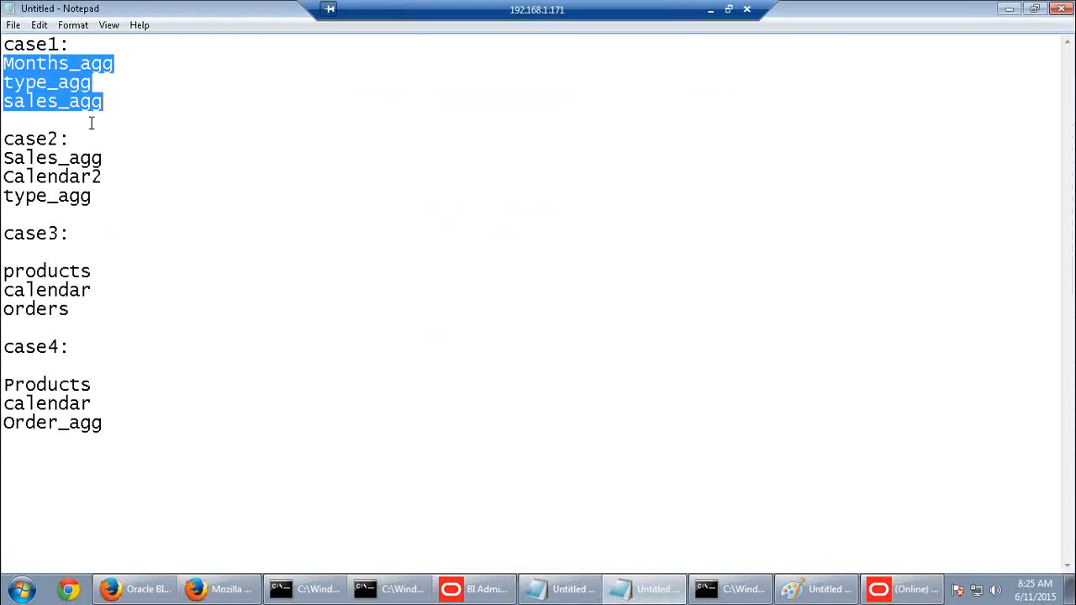
left_click_drag(106, 102, 3, 63)
left_click_drag(74, 312, 3, 278)
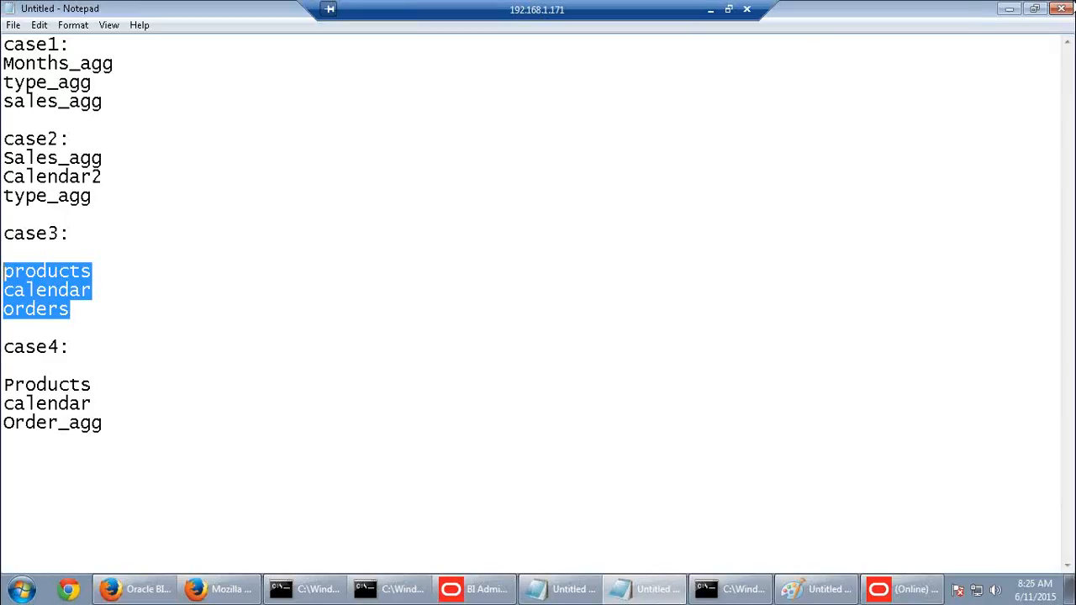
left_click_drag(106, 101, 4, 69)
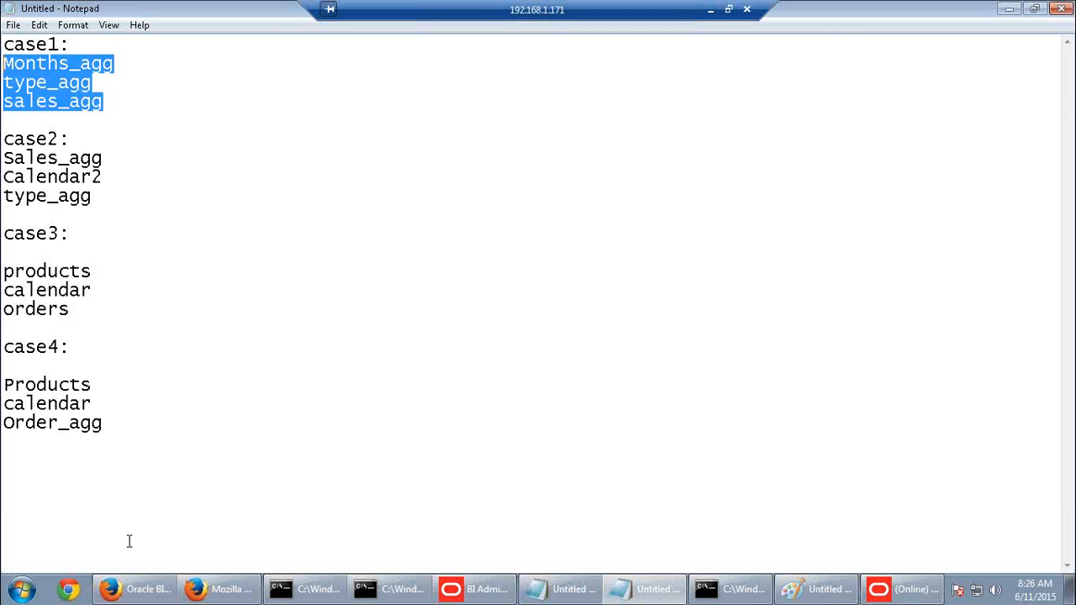
Open the report query's log via Administration and Manage Sessions, leaving the unsaved report
left_click(139, 589)
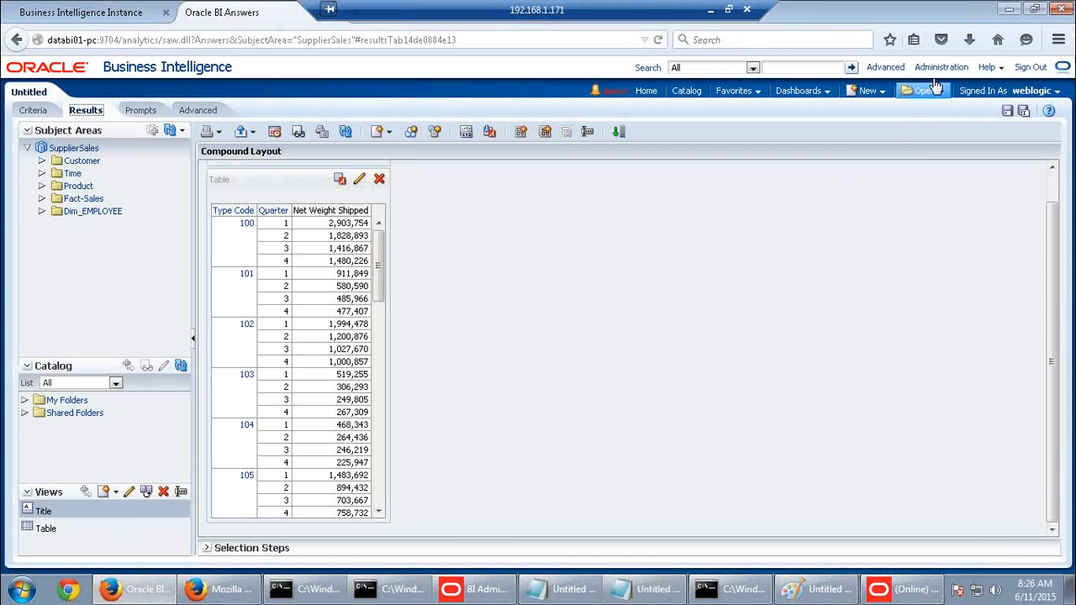
left_click(936, 68)
left_click(629, 284)
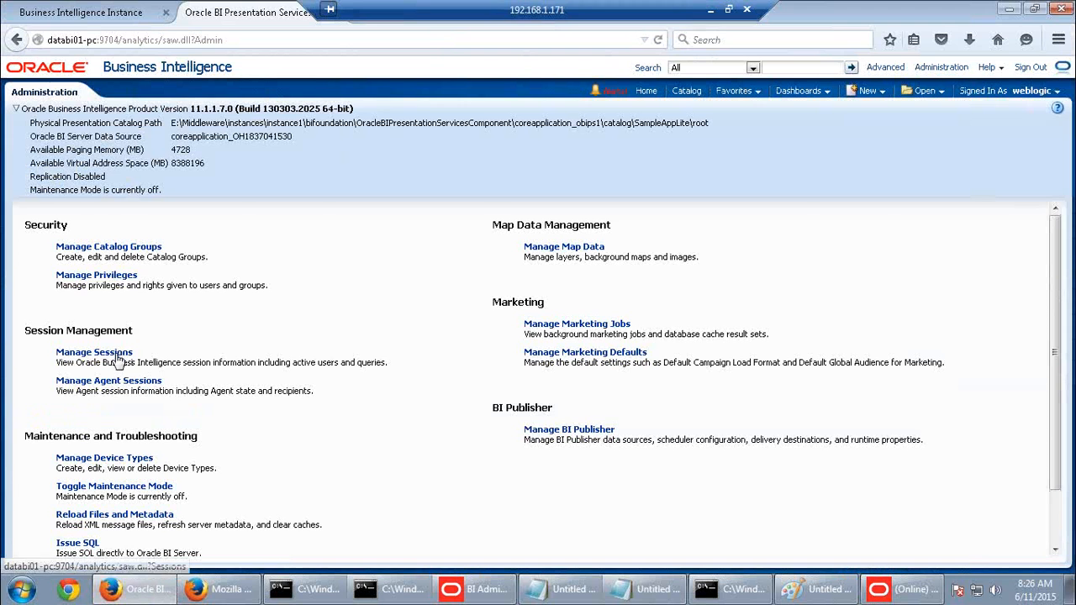
left_click(117, 357)
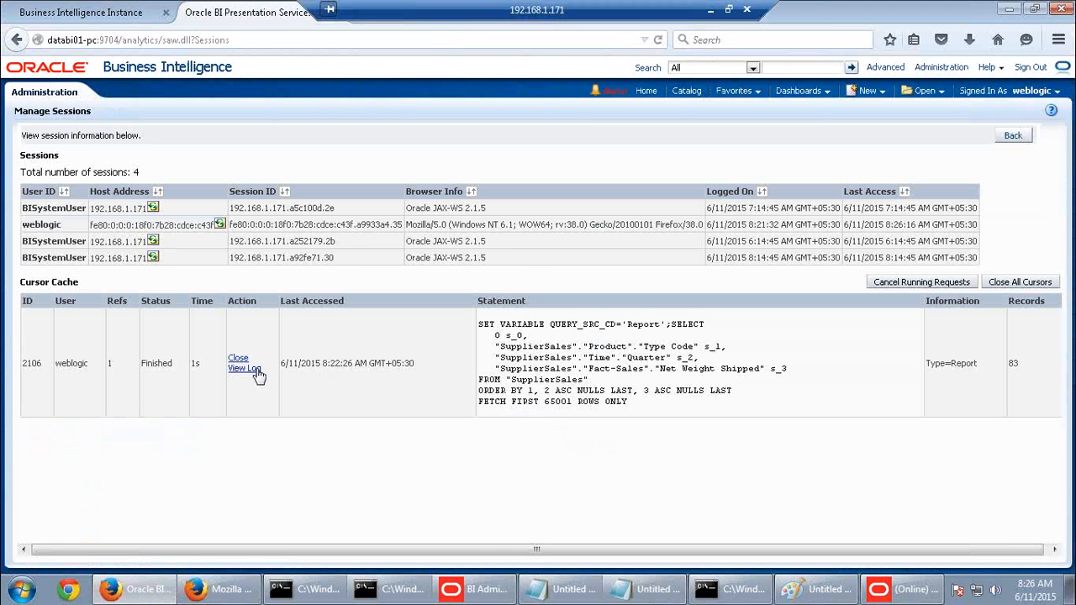
left_click(255, 371)
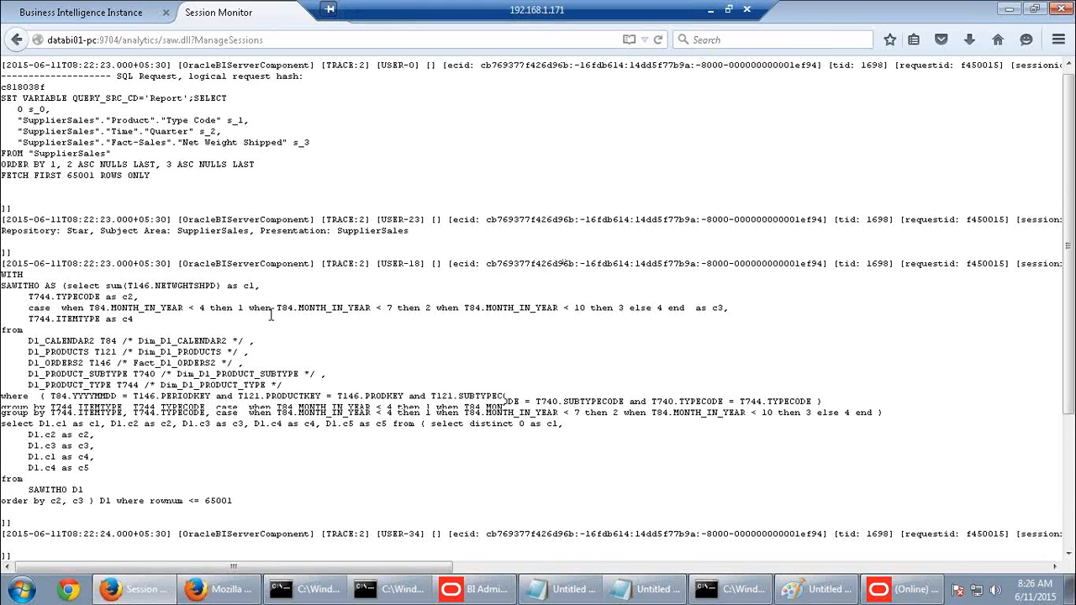
Select the generated physical SQL from WITH through 65001 in the log
scroll(271, 314, "down", 4)
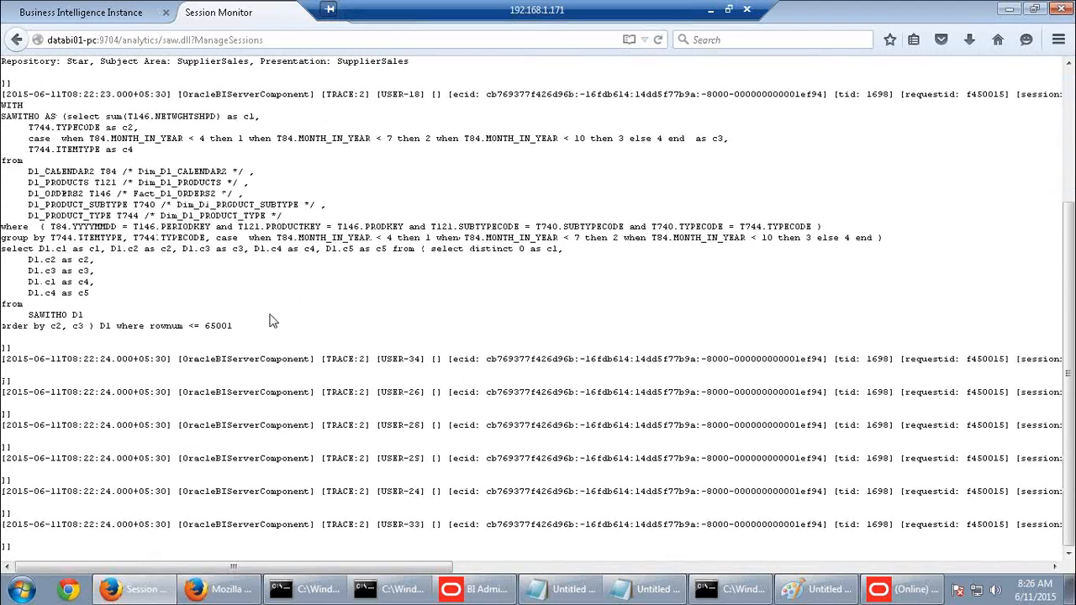
scroll(271, 320, "up", 4)
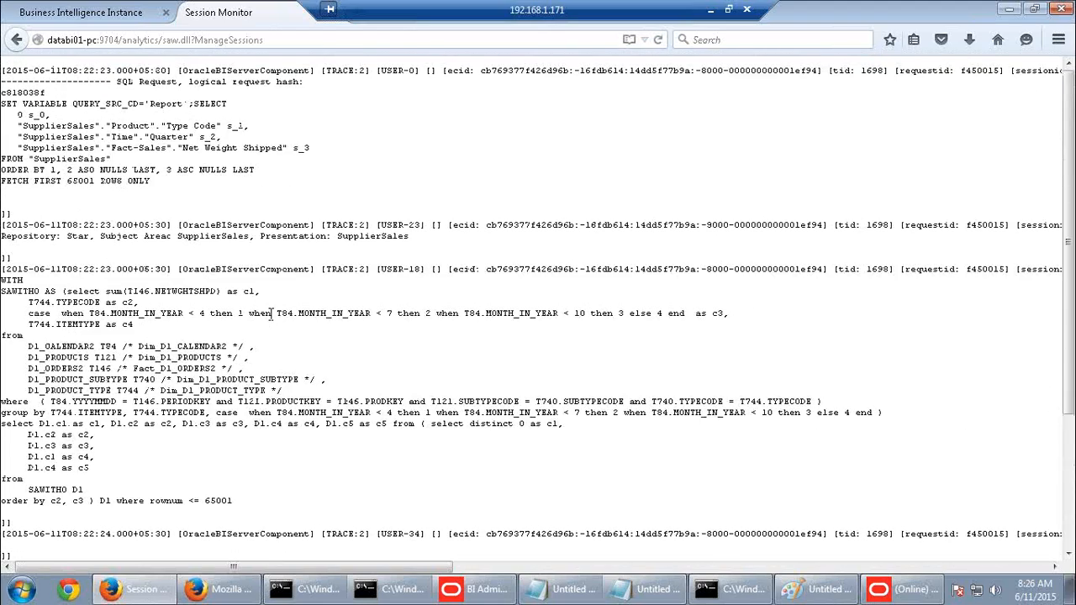
scroll(271, 313, "down", 2)
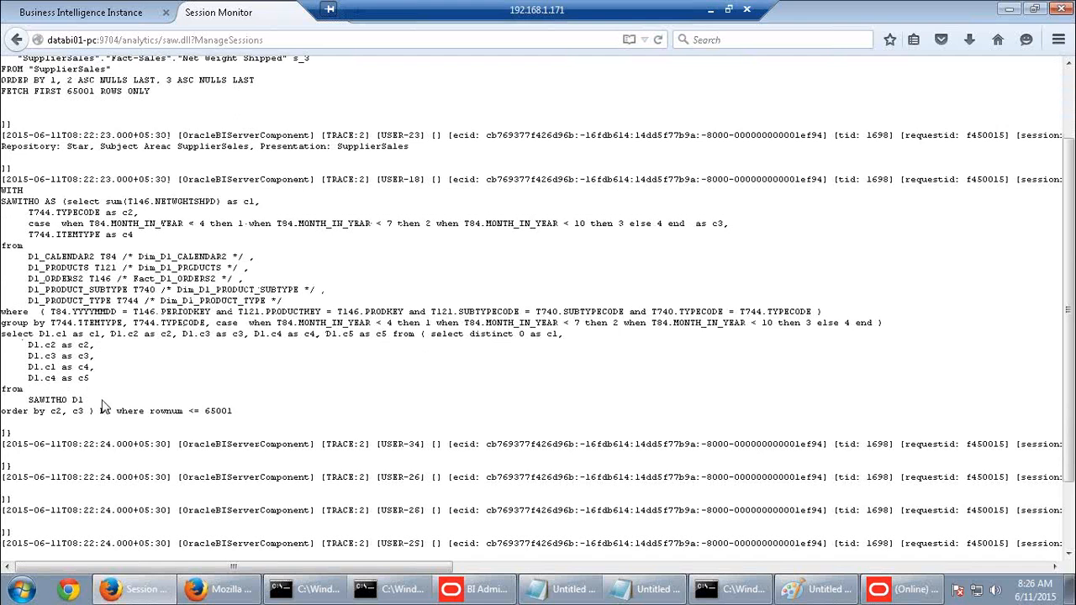
left_click_drag(233, 413, 1, 191)
key("ctrl+c")
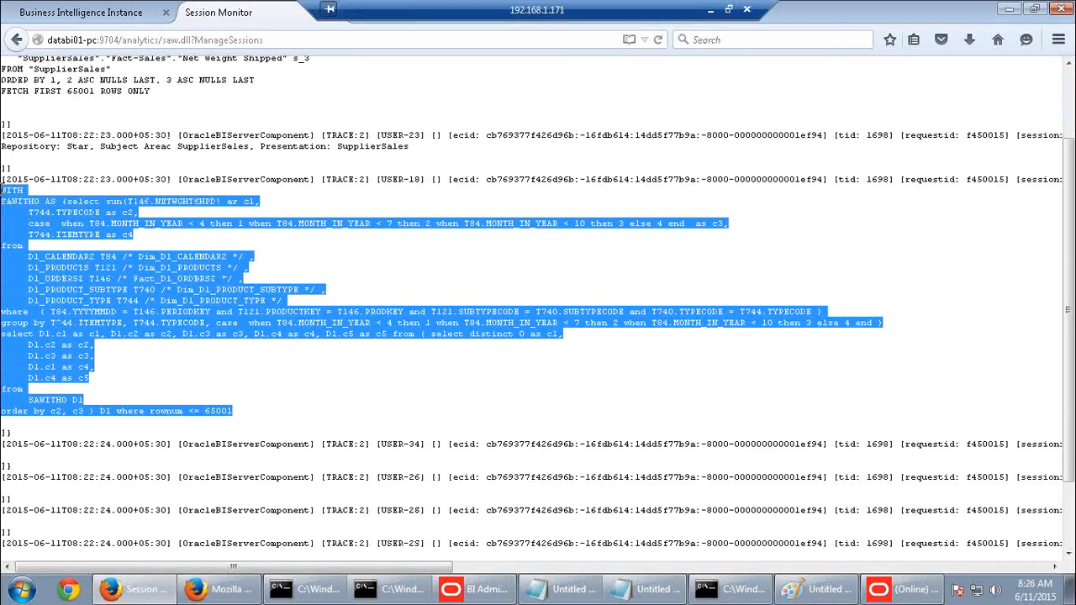
left_click(622, 589)
Paste the copied physical SQL below Order_agg in the Notepad case list
left_click(290, 367)
left_click(152, 425)
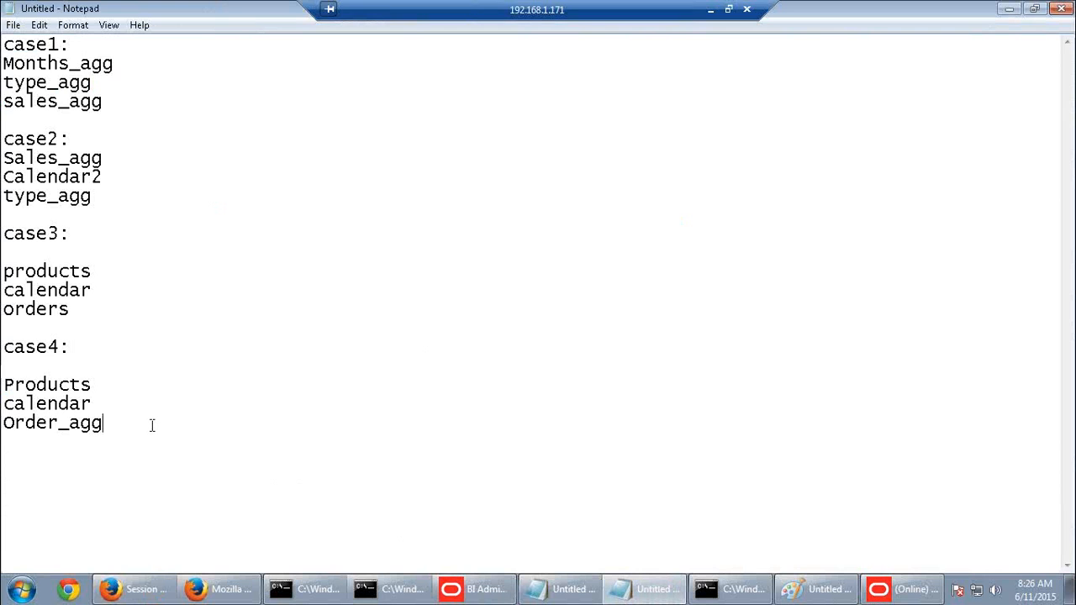
key("ctrl+v")
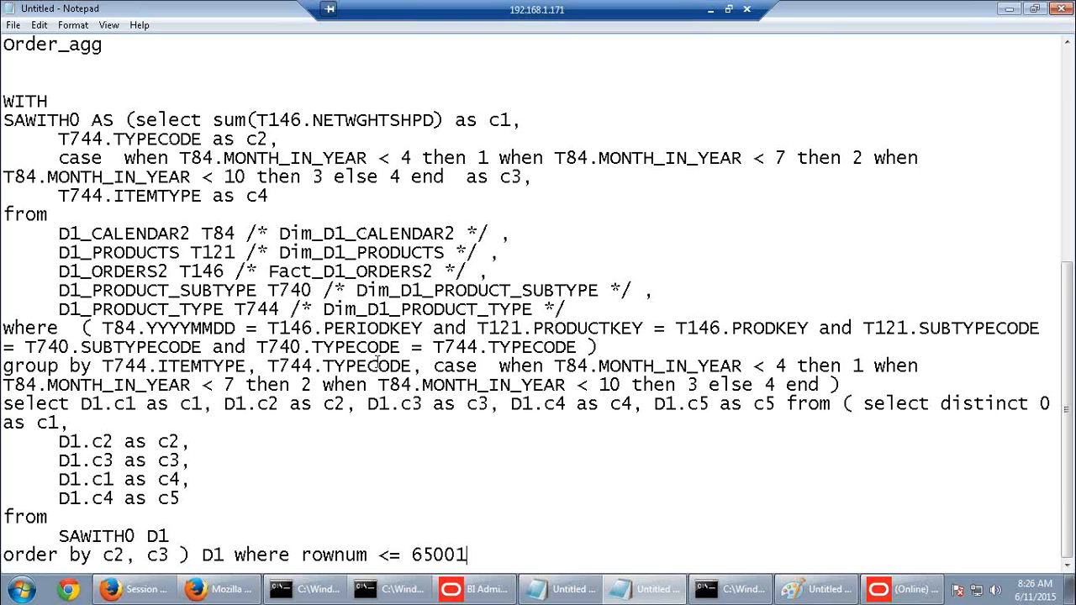
Cancel closing Notepad so the case lists and SQL notes stay open, then return to the Administration Tool
scroll(377, 367, "up", 7)
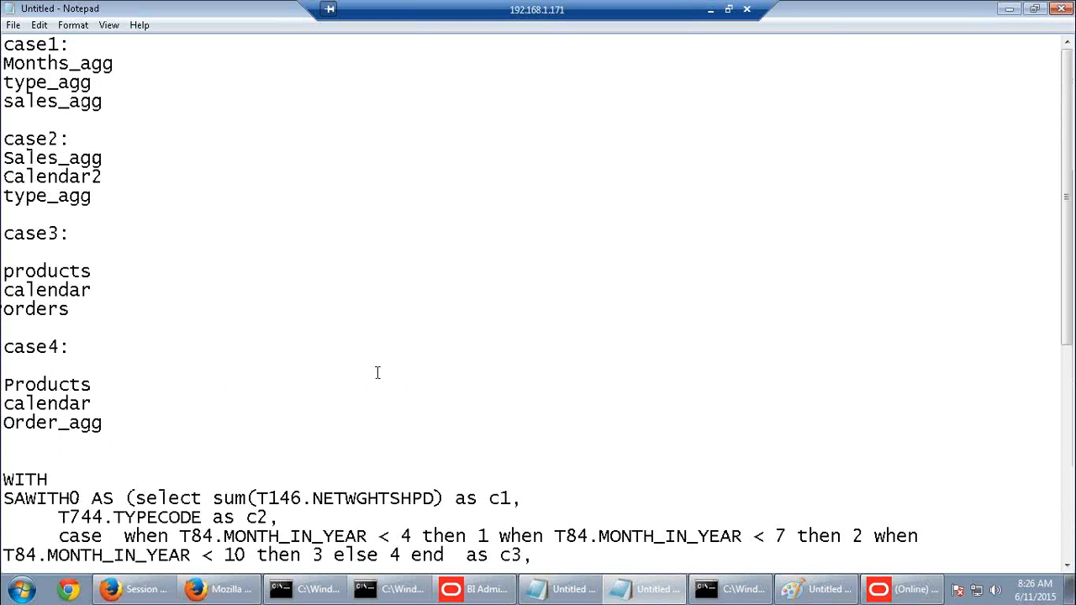
scroll(377, 373, "down", 3)
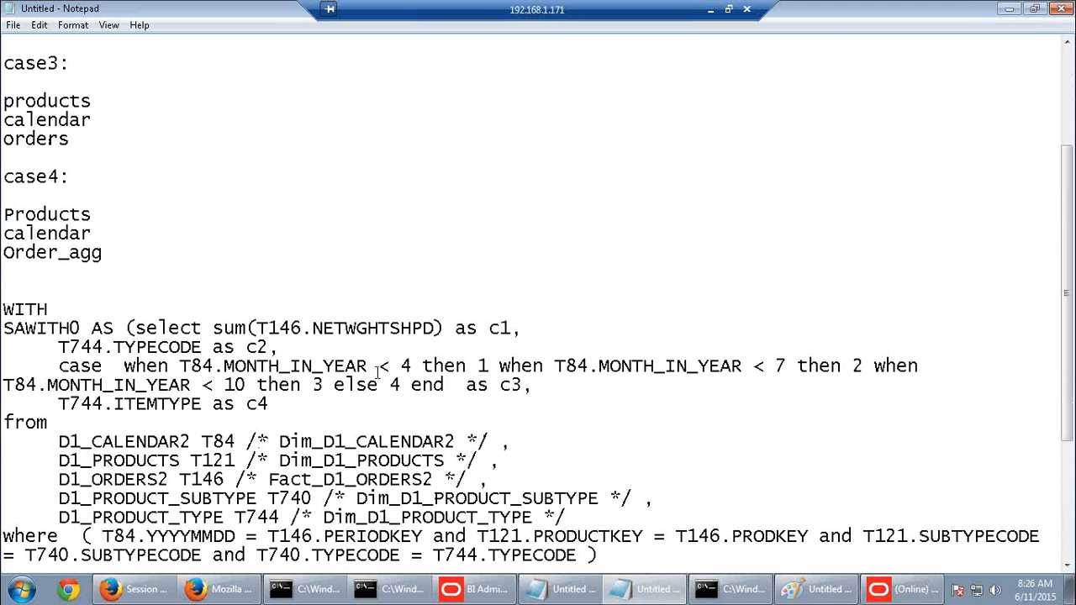
left_click(1061, 9)
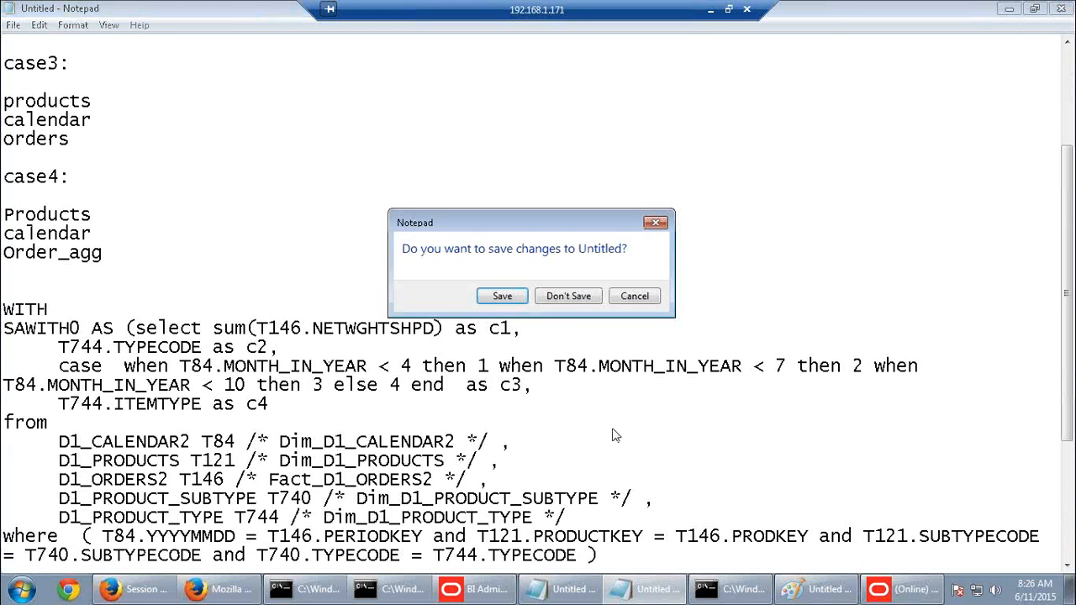
left_click(635, 296)
left_click(904, 589)
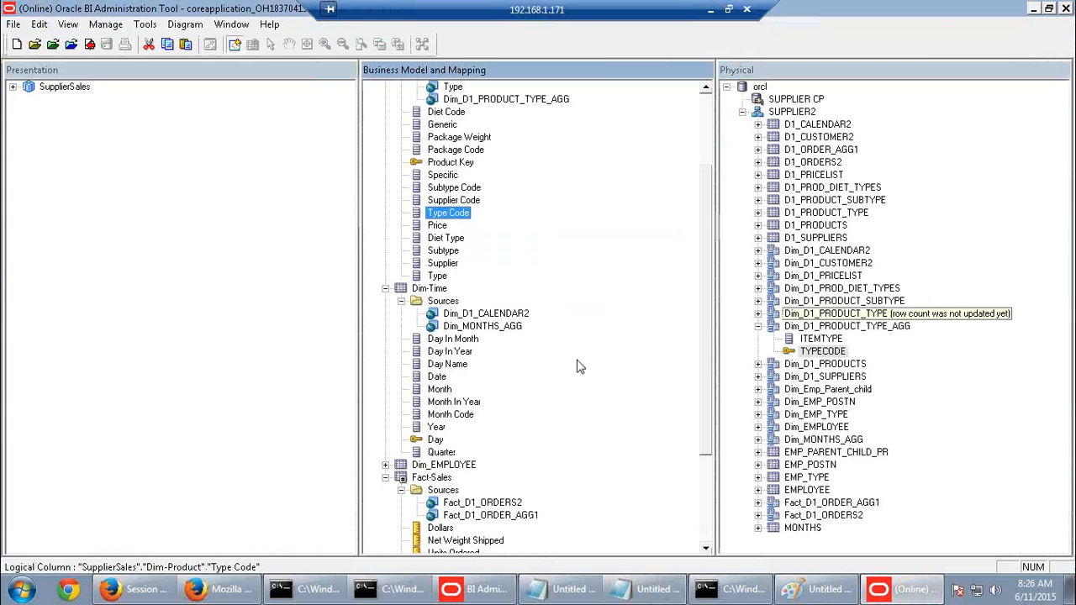
View Dim_D1_PRODUCT_TYPE_AGG's properties without changes, then collapse Dim-Product, Dim-Time and Fact-Sales
scroll(581, 497, "up", 3)
scroll(581, 497, "up", 2)
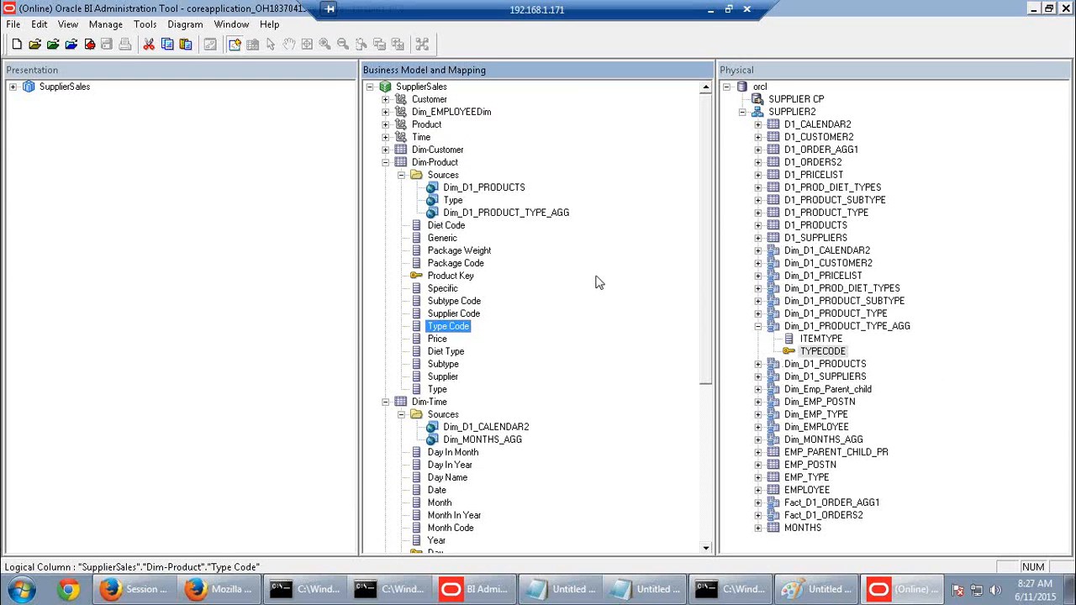
double_click(514, 213)
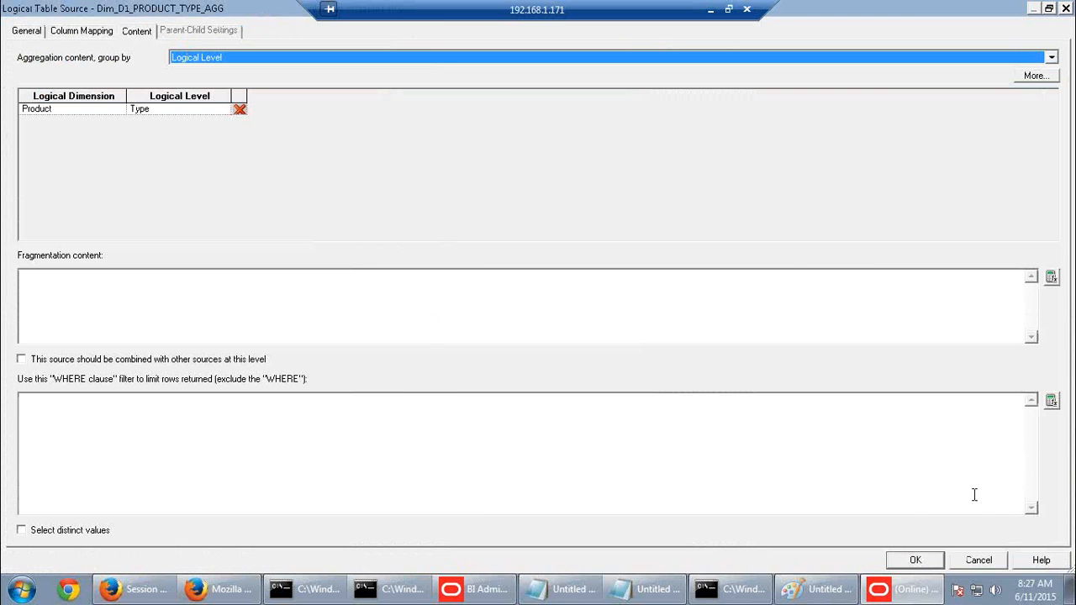
left_click(980, 560)
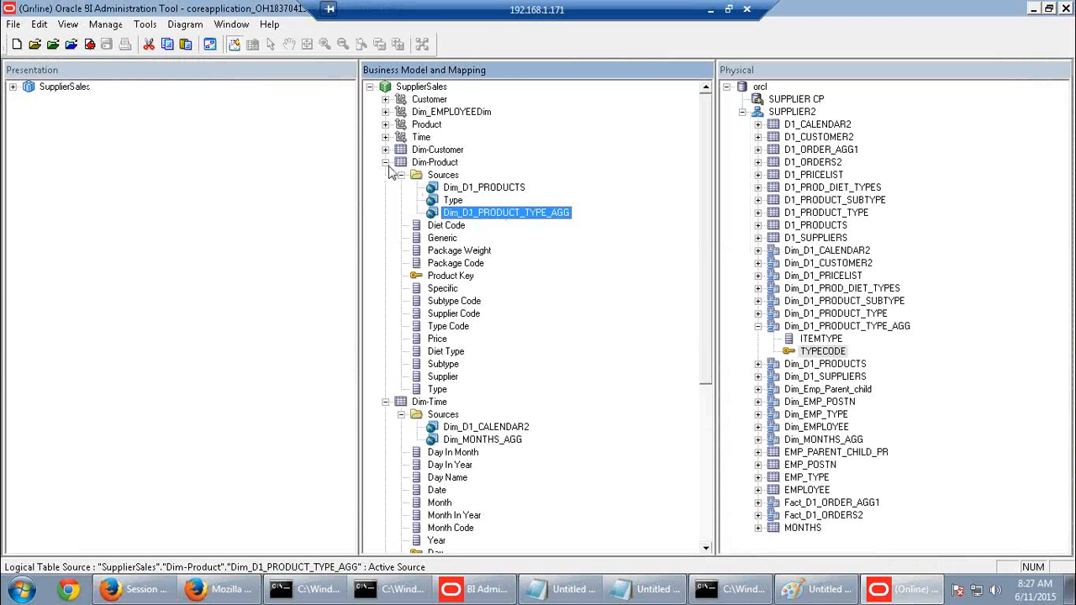
left_click(385, 163)
left_click(386, 176)
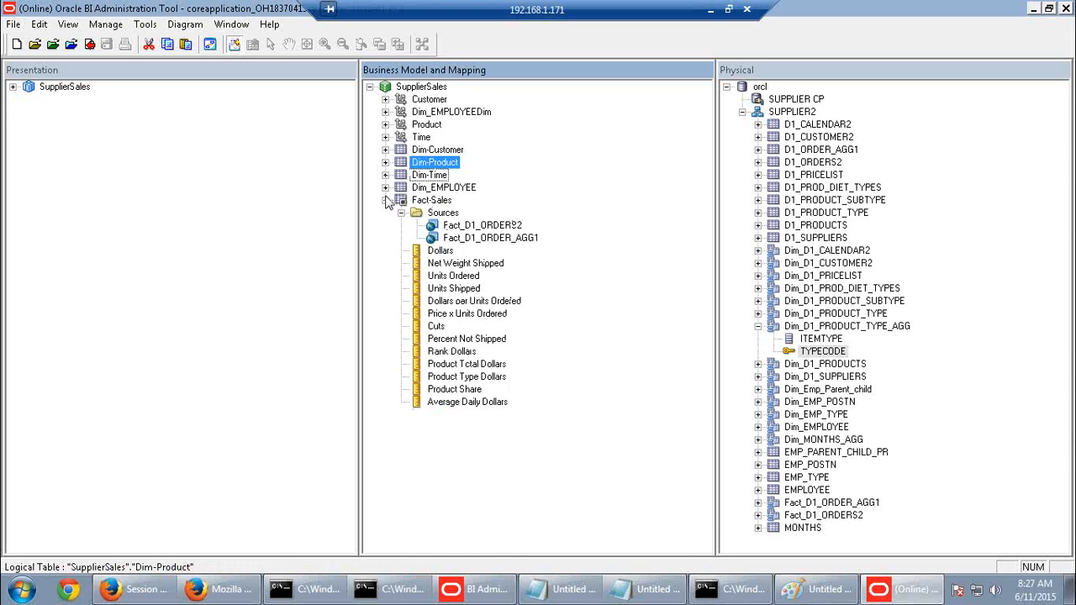
left_click(385, 200)
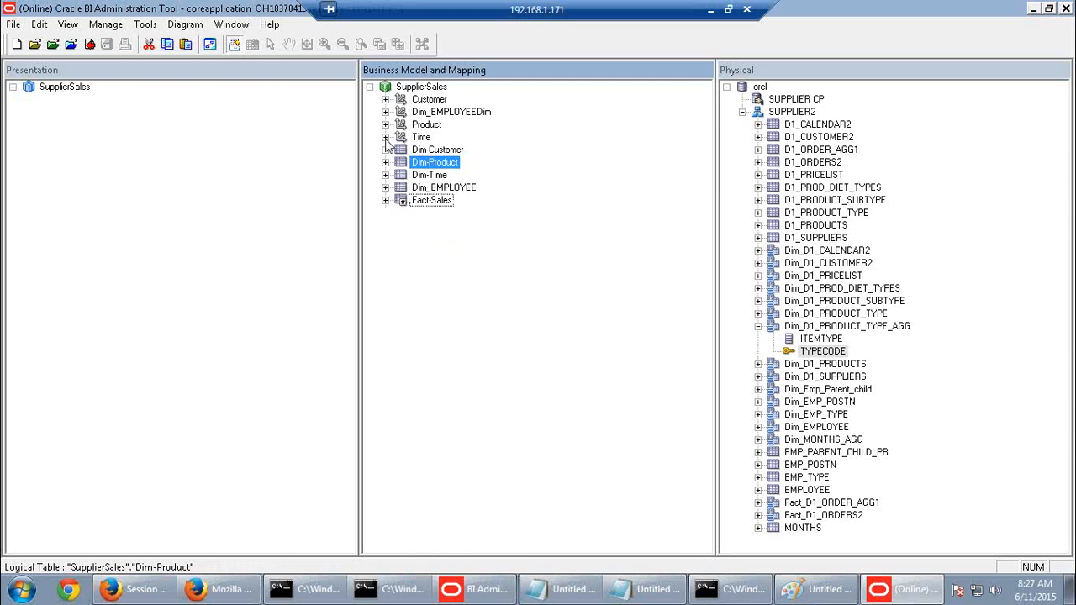
Expand the Time hierarchy through Time Total, Year and Quarter down to Month and Time Detail
left_click(385, 137)
left_click(402, 149)
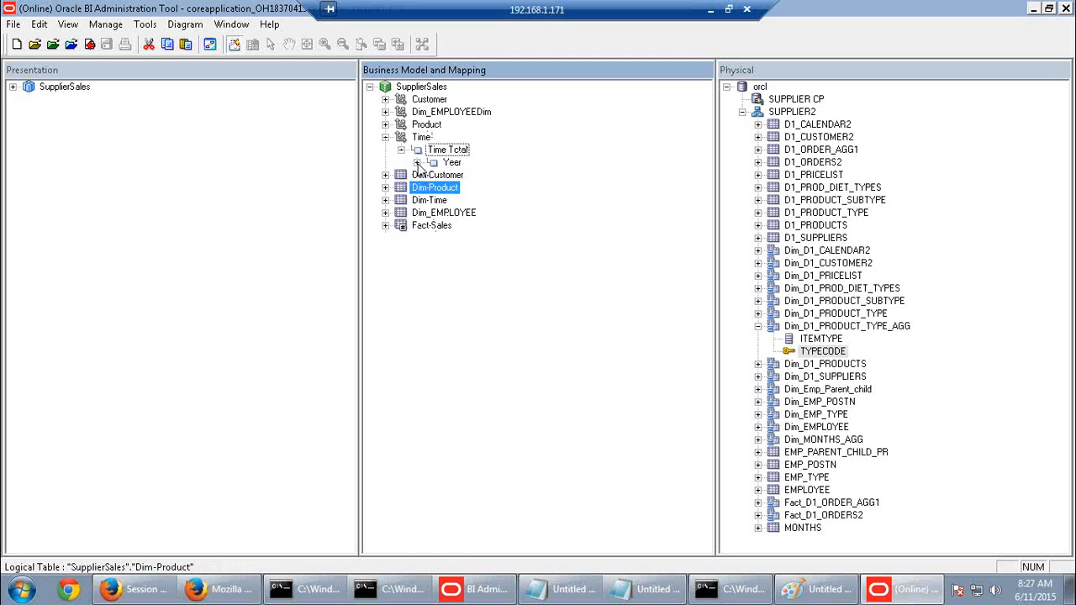
left_click(417, 163)
left_click(433, 187)
left_click(448, 213)
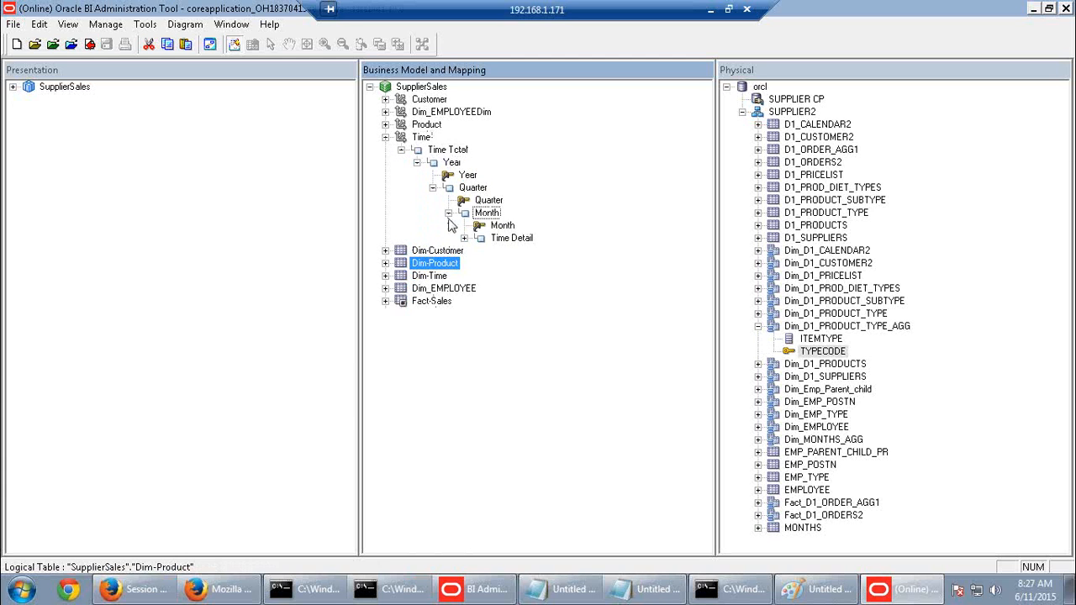
In Notepad, highlight the generated query's from, where and group by text
left_click(660, 593)
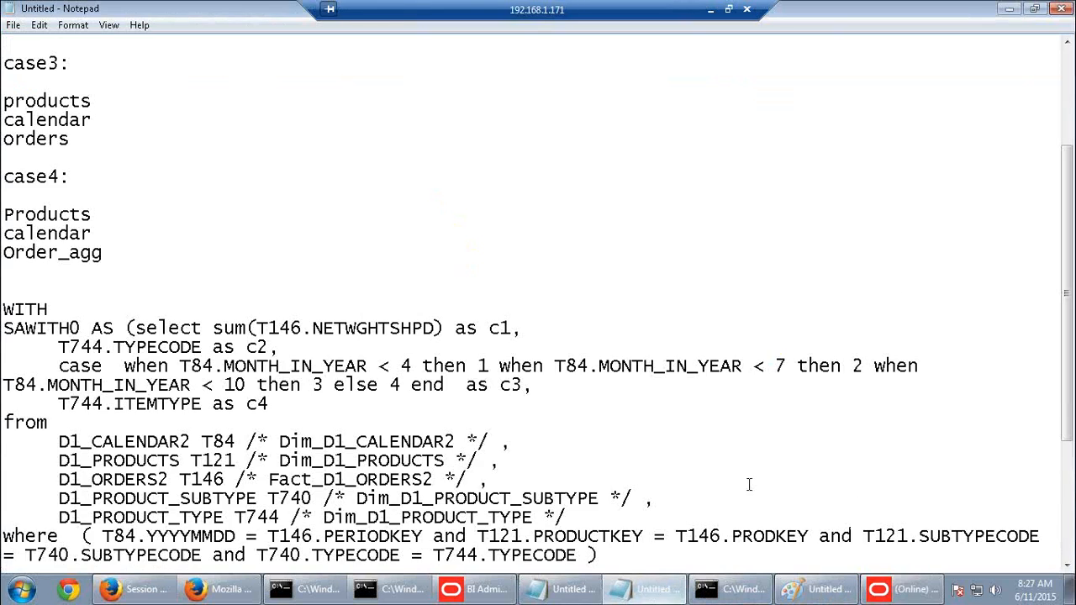
scroll(602, 437, "down", 2)
scroll(602, 437, "down", 2)
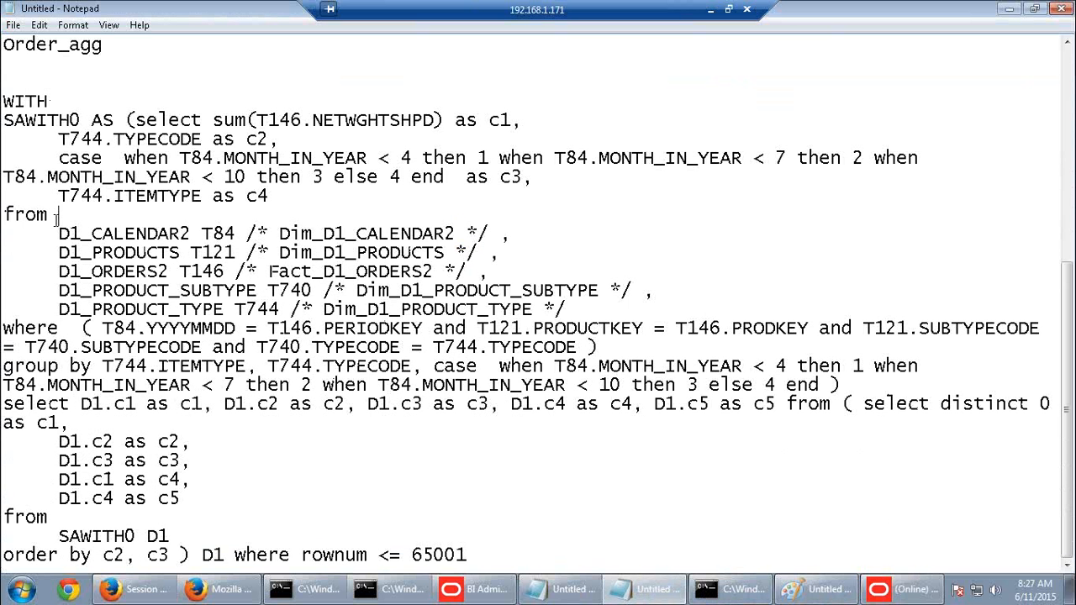
left_click_drag(56, 217, 389, 387)
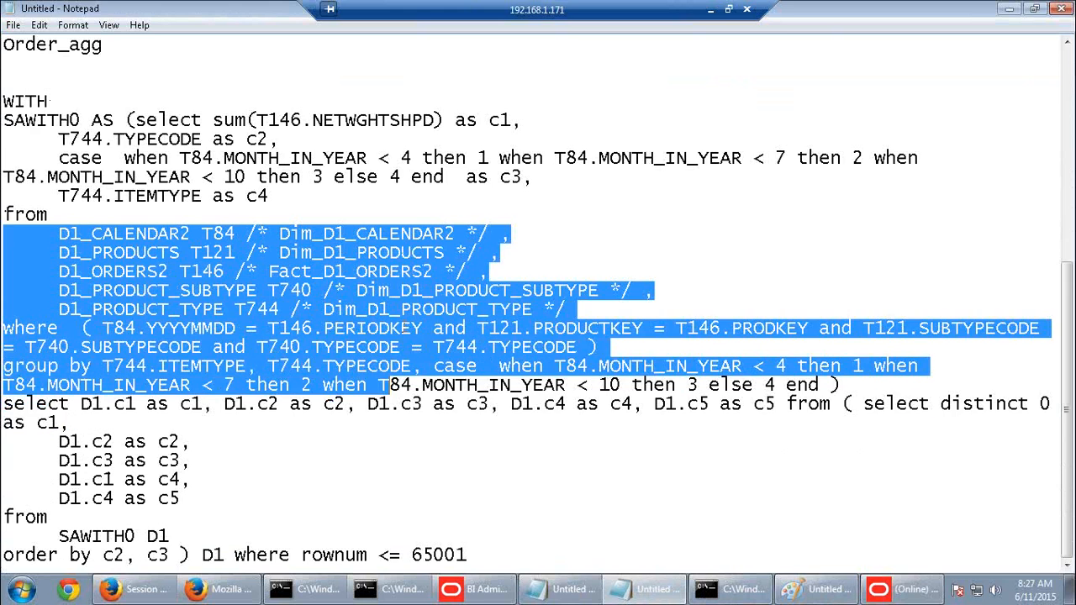
left_click_drag(405, 328, 238, 329)
left_click(237, 329)
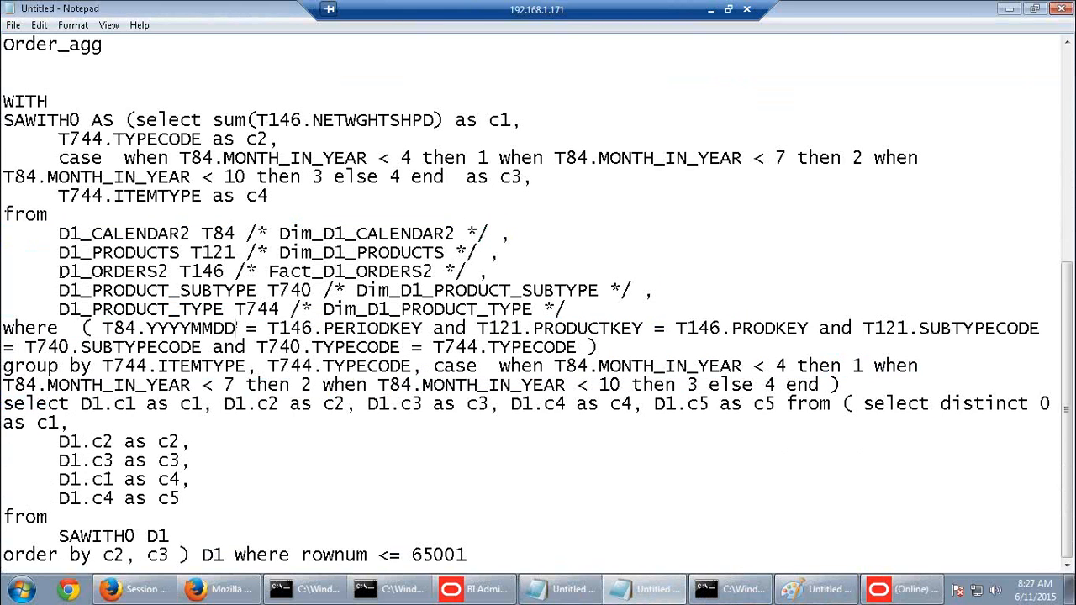
Mark the D1_ORDERS2, D1_CALENDAR2 and D1_PRODUCT_TYPE tables, then return to the Administration Tool
left_click_drag(60, 271, 172, 271)
left_click_drag(92, 235, 140, 234)
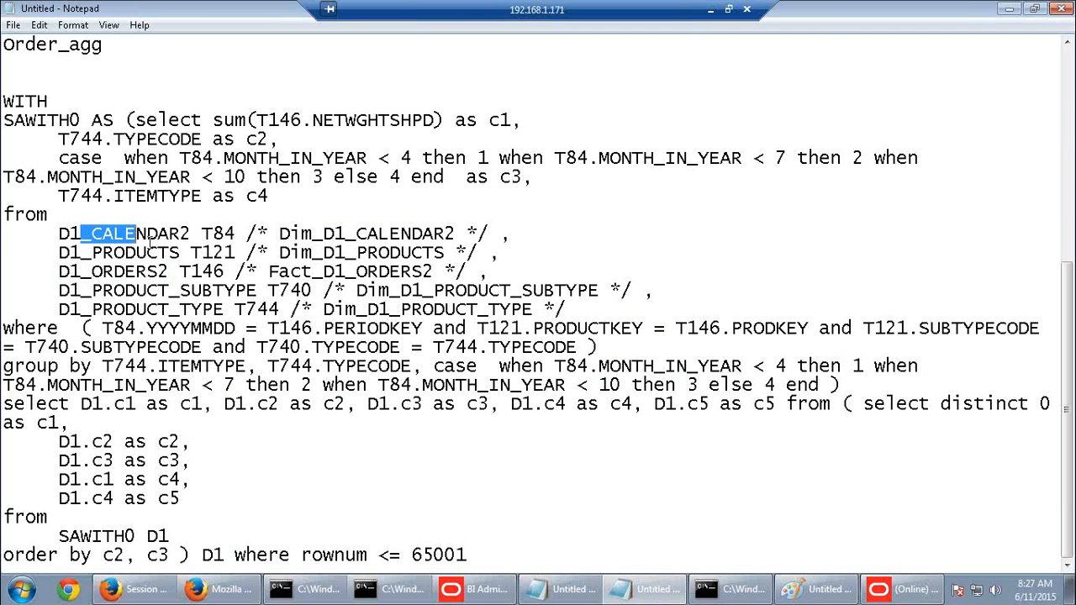
left_click_drag(81, 309, 236, 313)
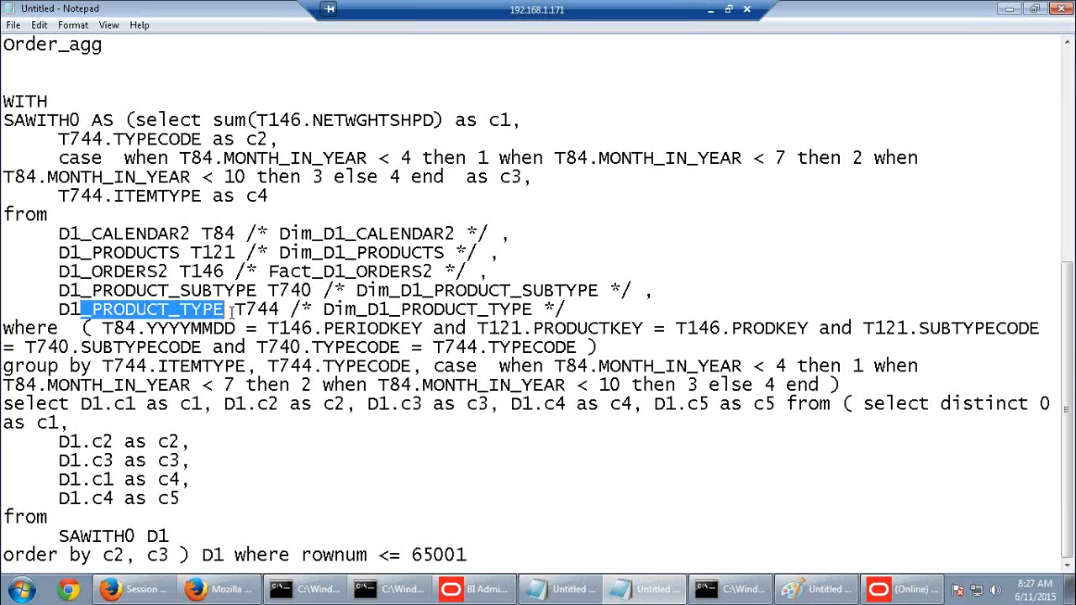
left_click(237, 313)
left_click(906, 589)
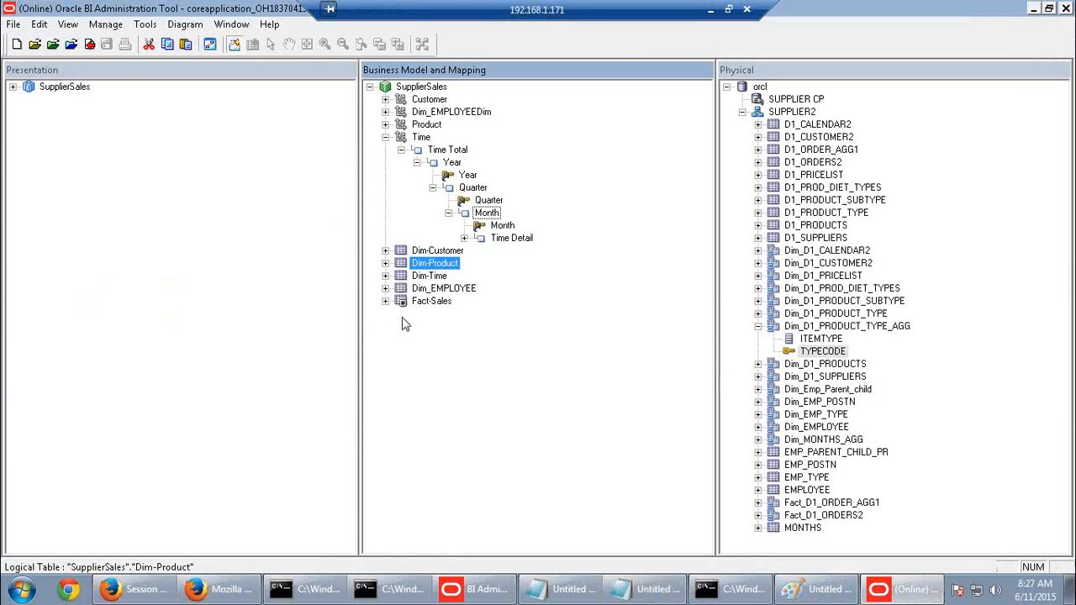
Expand Fact-Sales, select its Fact_D1_ORDER_AGG1 source, then switch to Firefox's Session Monitor page
left_click(386, 301)
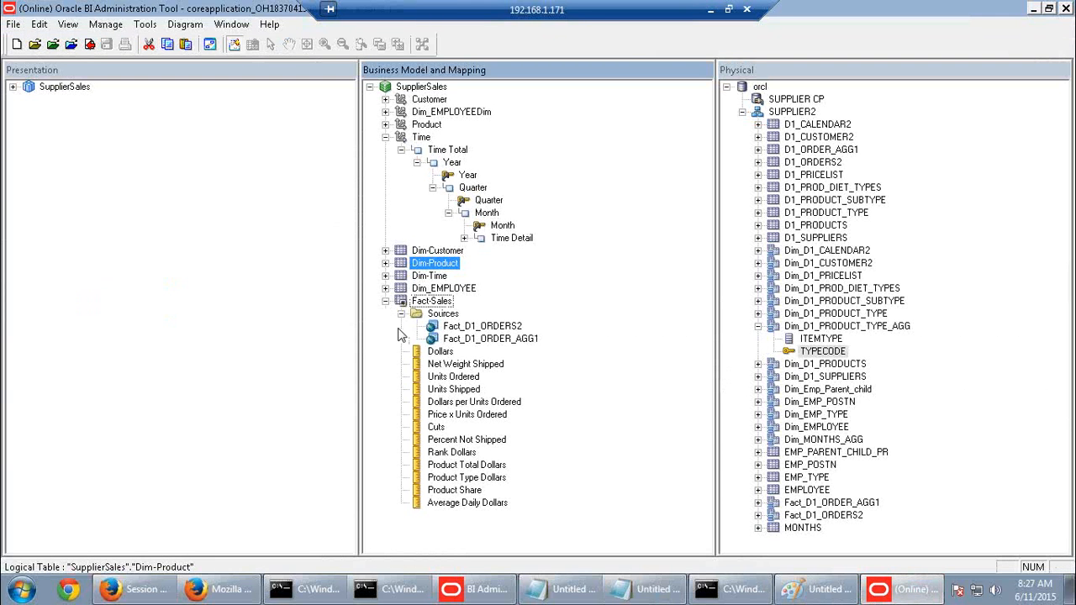
left_click(486, 340)
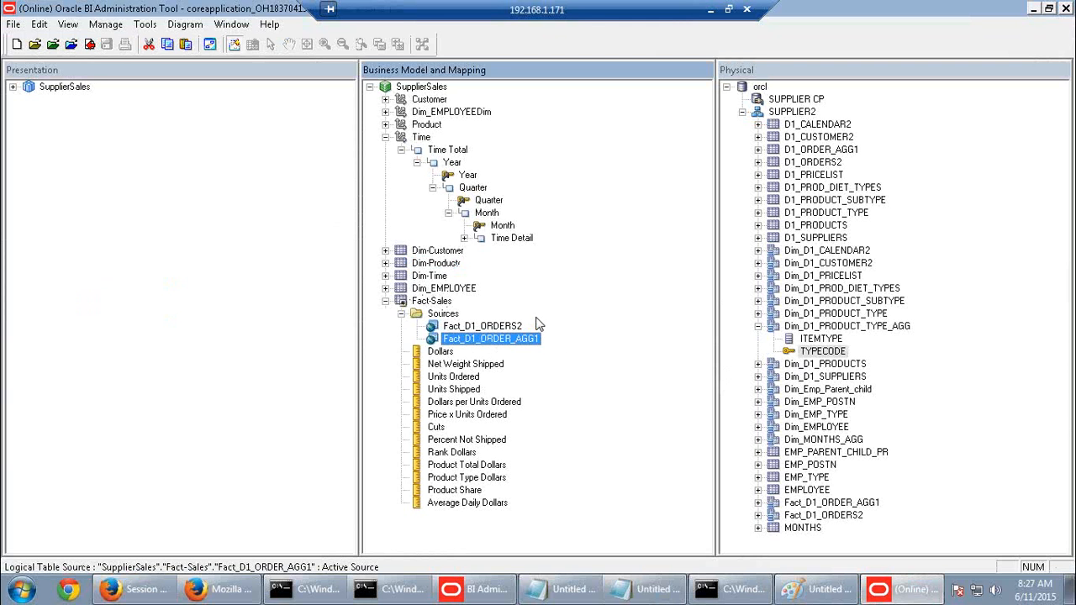
left_click(217, 580)
left_click(162, 593)
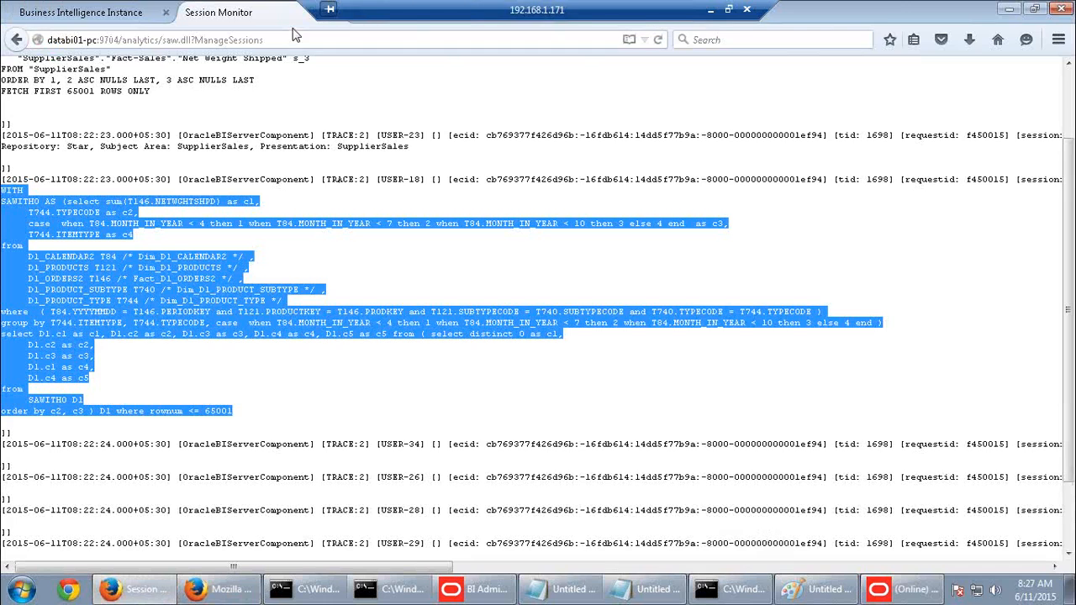
Close Firefox's expired Business Intelligence Instance tab and bring up the command prompt
left_click_drag(414, 10, 710, 10)
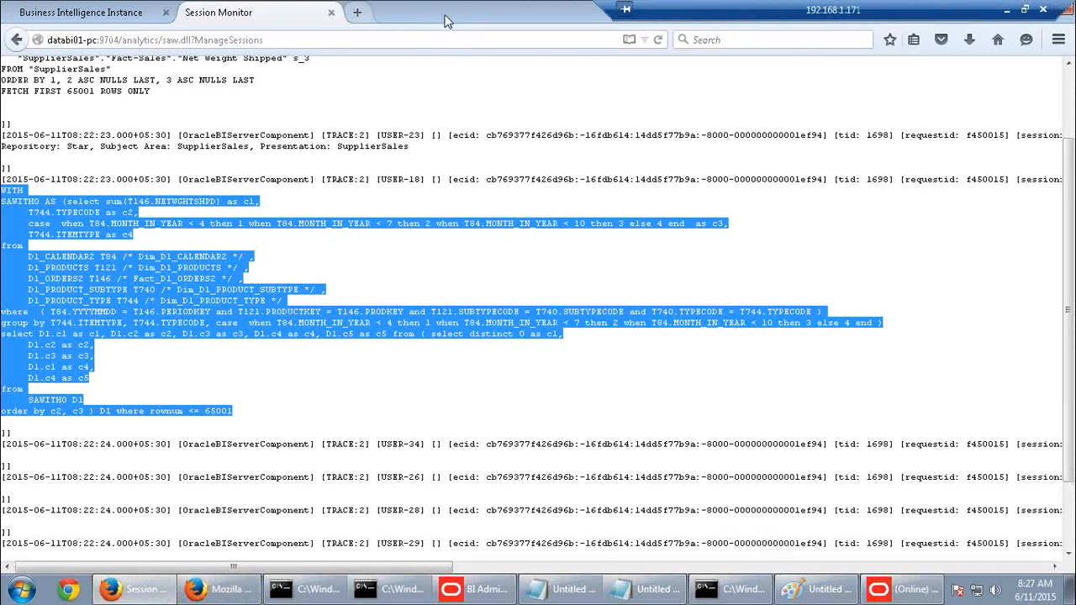
left_click(611, 13)
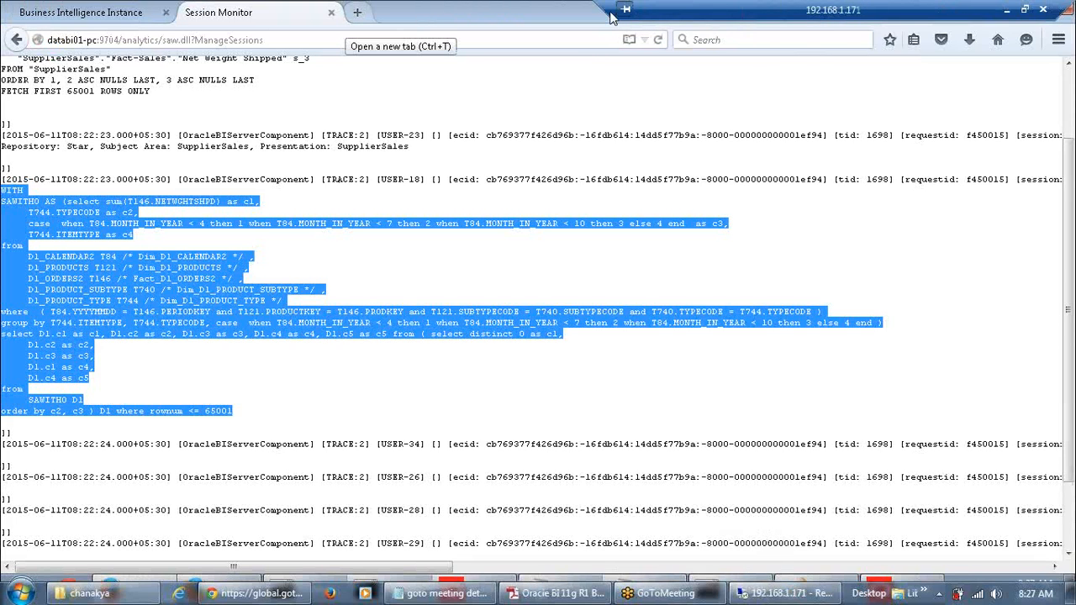
left_click(122, 14)
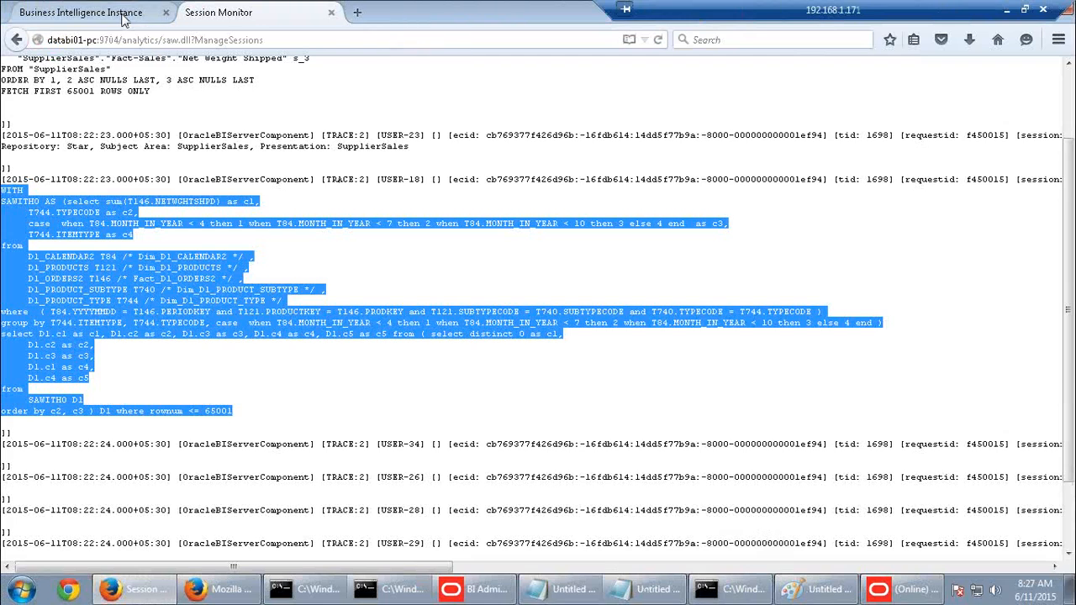
left_click(122, 14)
left_click(166, 13)
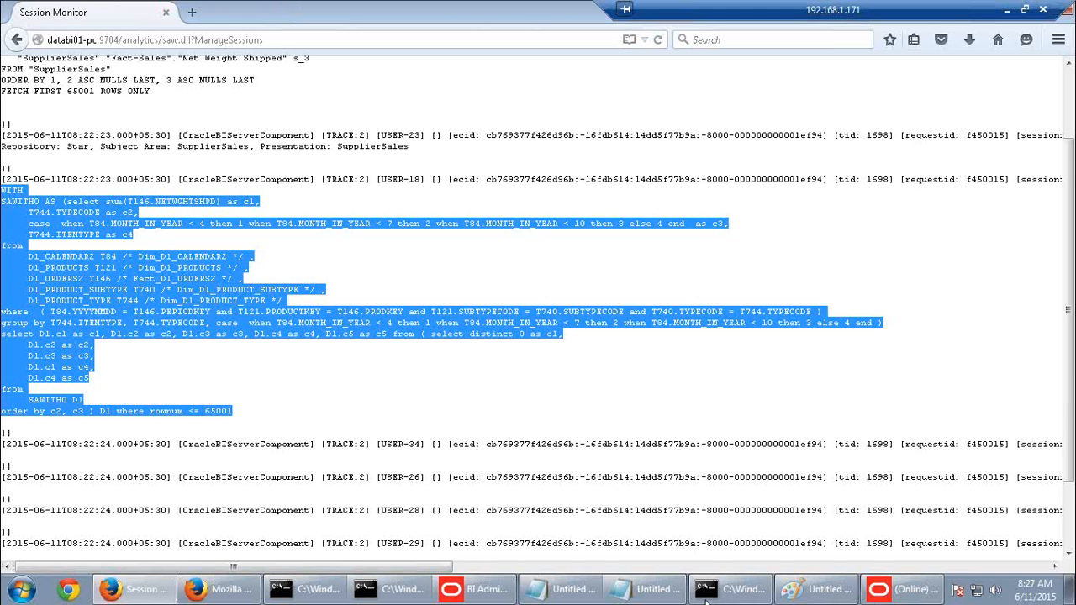
left_click(708, 599)
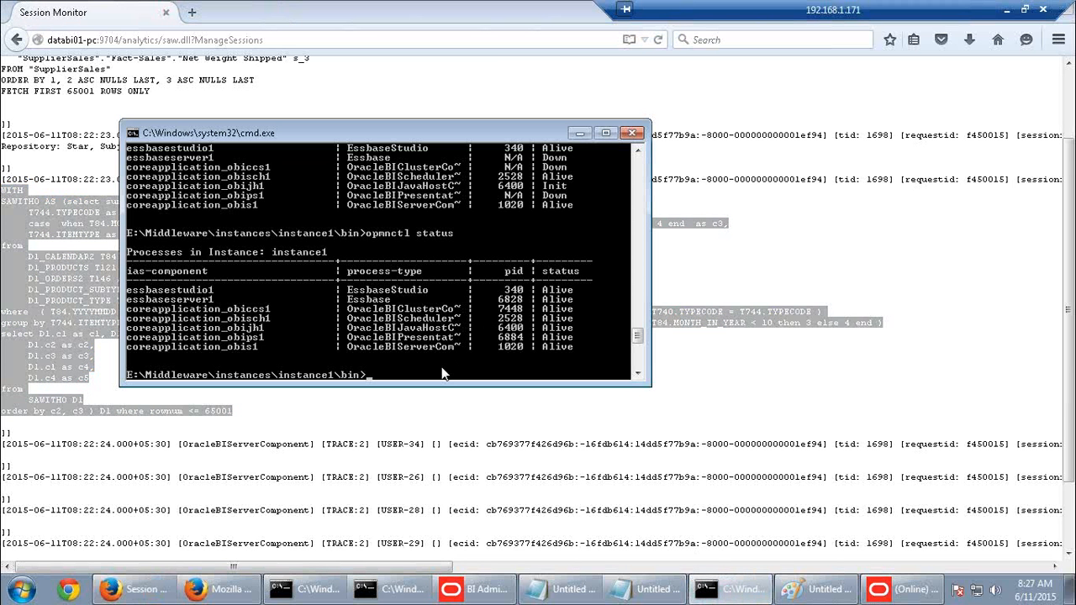
Run opmnctl stopall to stop OPMN and all BI processes, then return to Session Monitor
key("Up")
key("Return")
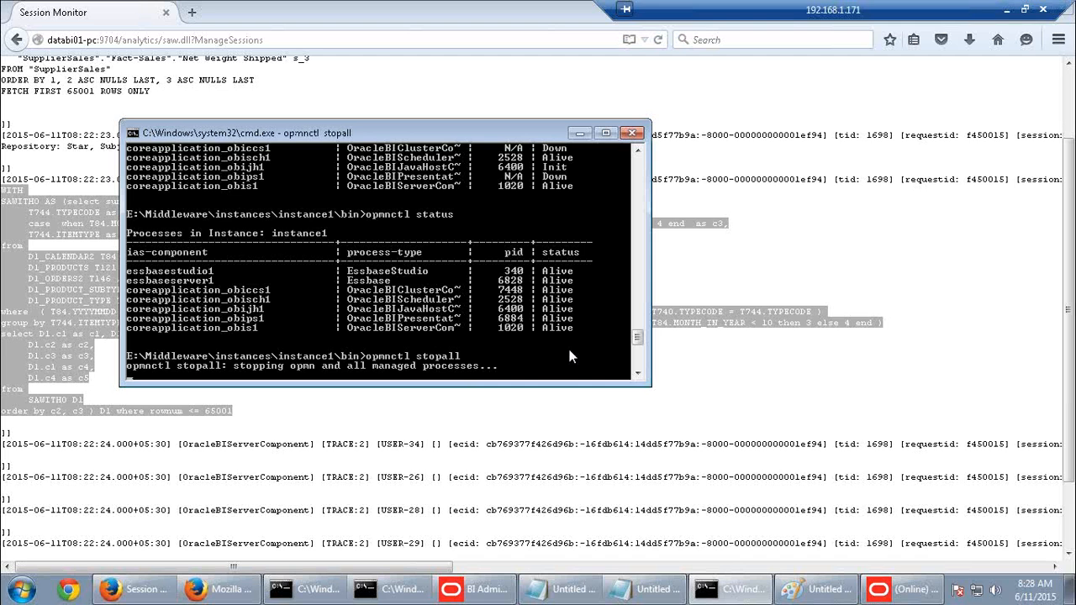
left_click(91, 228)
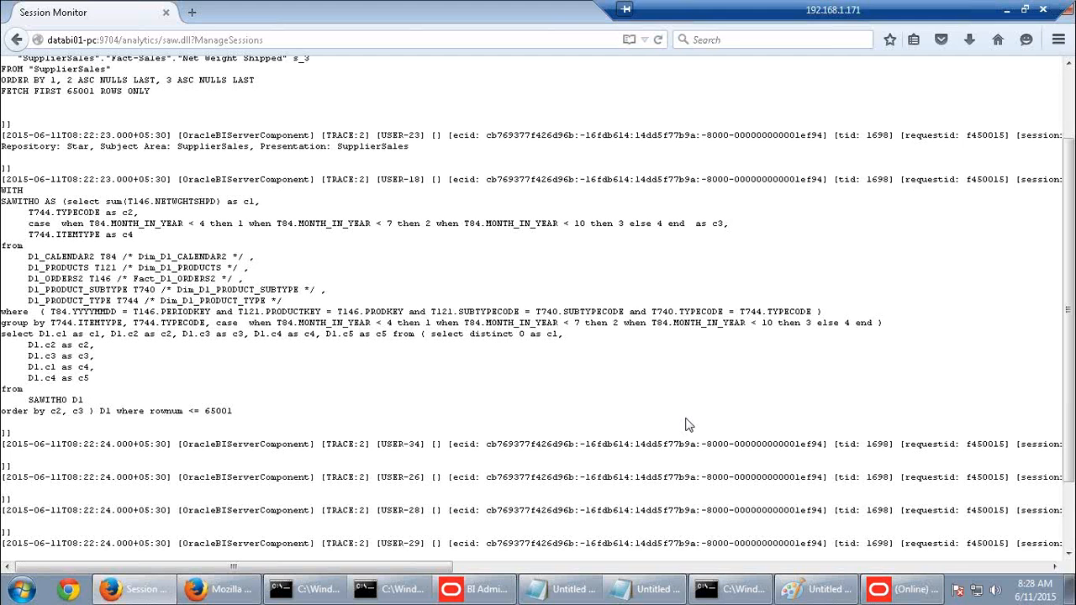
Review the logged SET VARIABLE logical query, pointing out the Product Type Code and Time Quarter columns
scroll(554, 401, "up", 3)
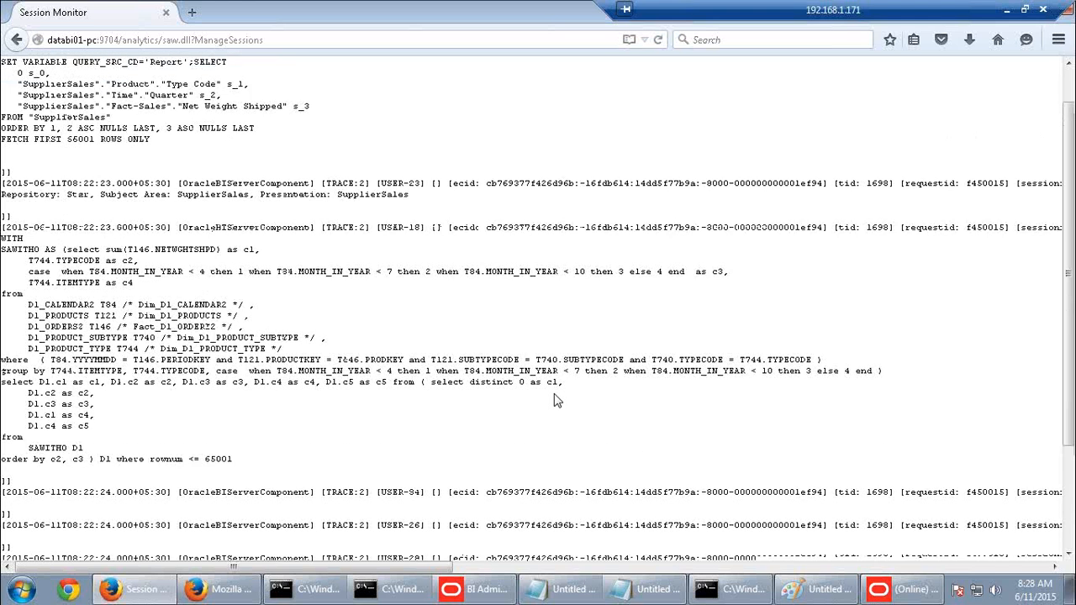
left_click_drag(152, 182, 1, 101)
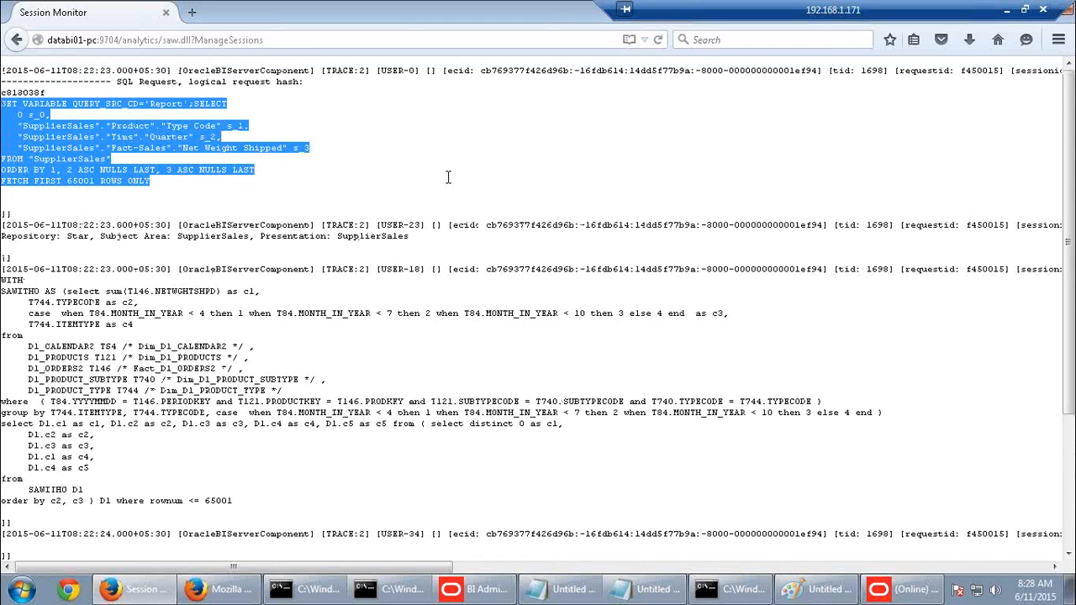
left_click(144, 151)
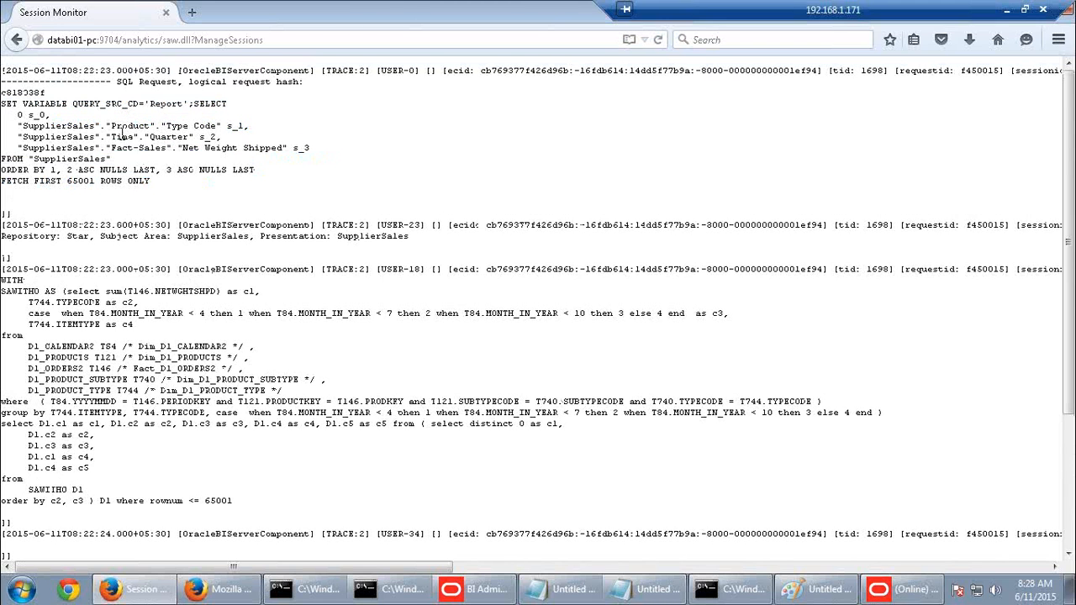
left_click_drag(81, 126, 206, 126)
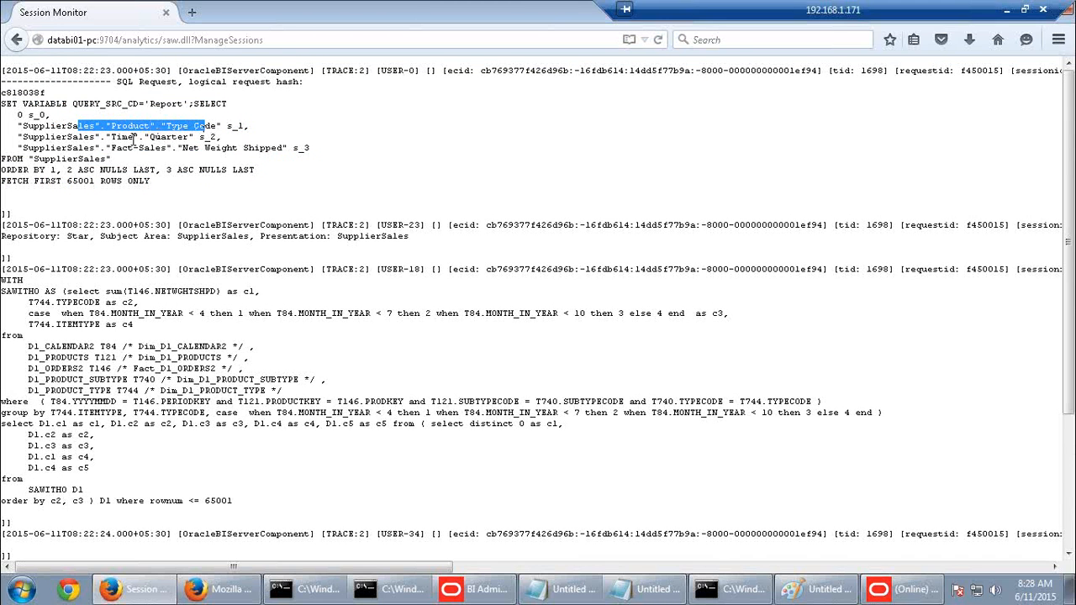
left_click_drag(133, 136, 310, 148)
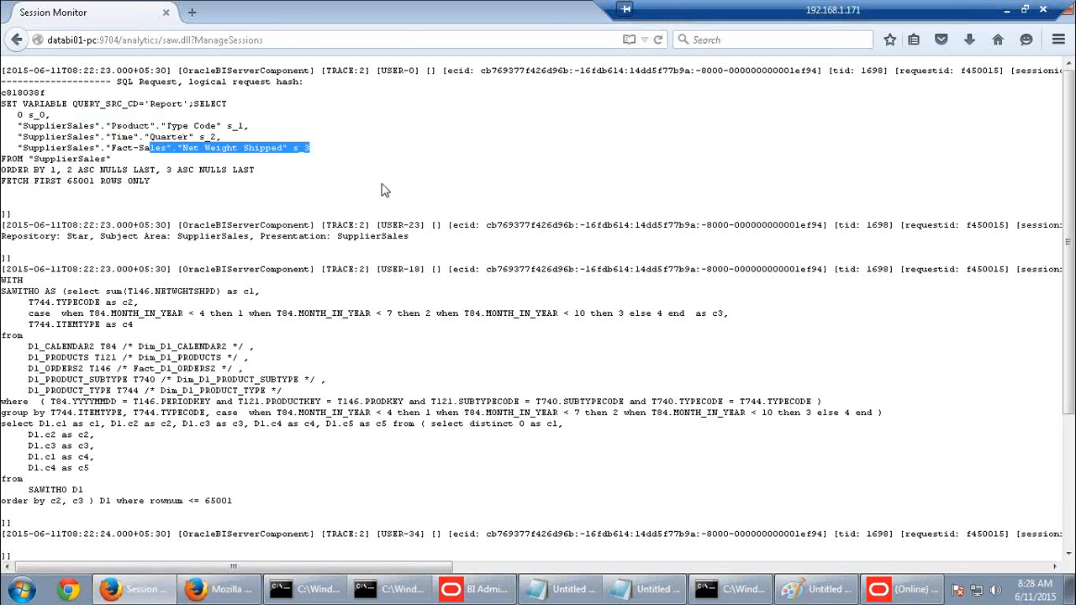
left_click(381, 191)
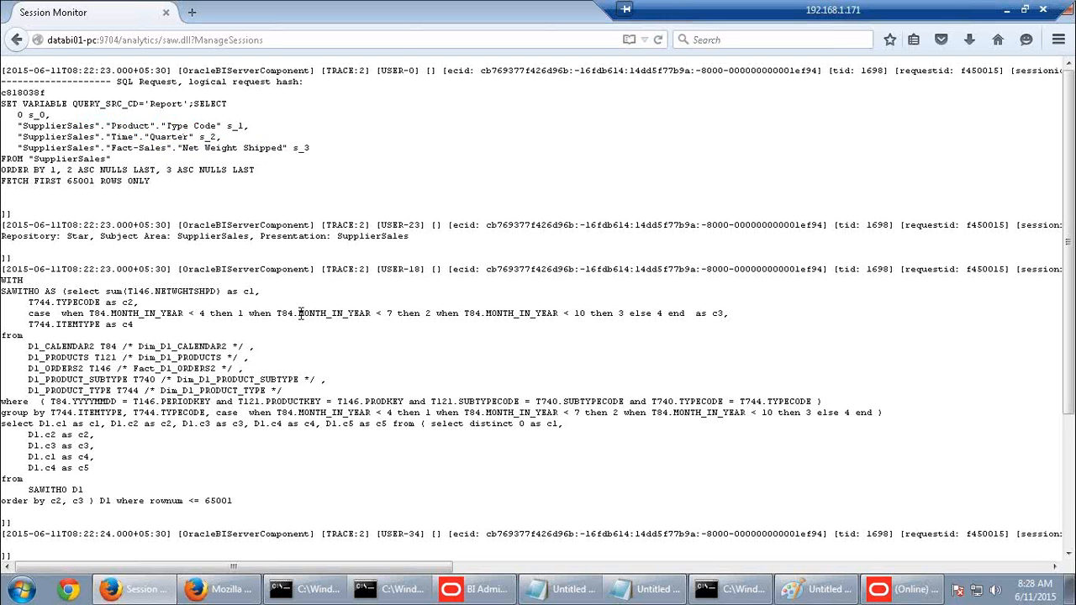
Select the generated WITH SAWITH0 physical query in the log, then bring up the command prompt
scroll(303, 336, "down", 2)
scroll(223, 434, "down", 3)
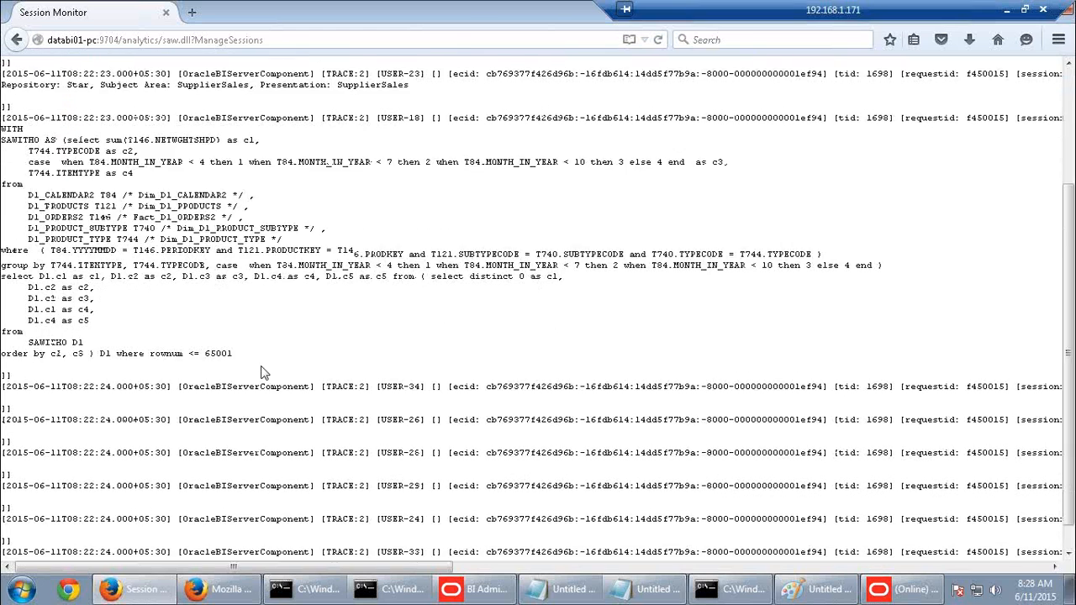
left_click_drag(232, 325, 4, 109)
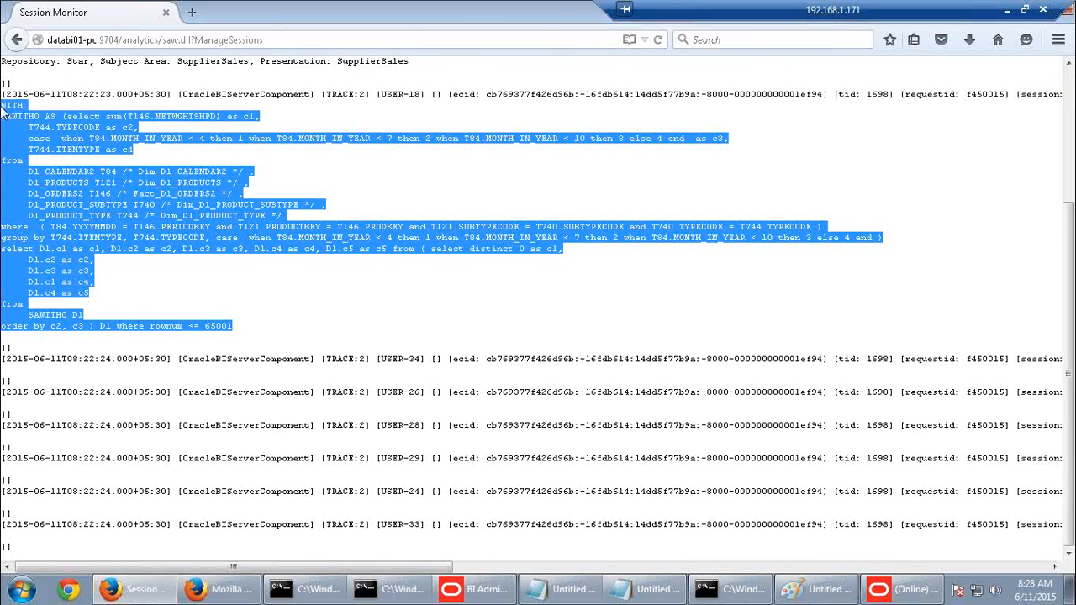
left_click(728, 589)
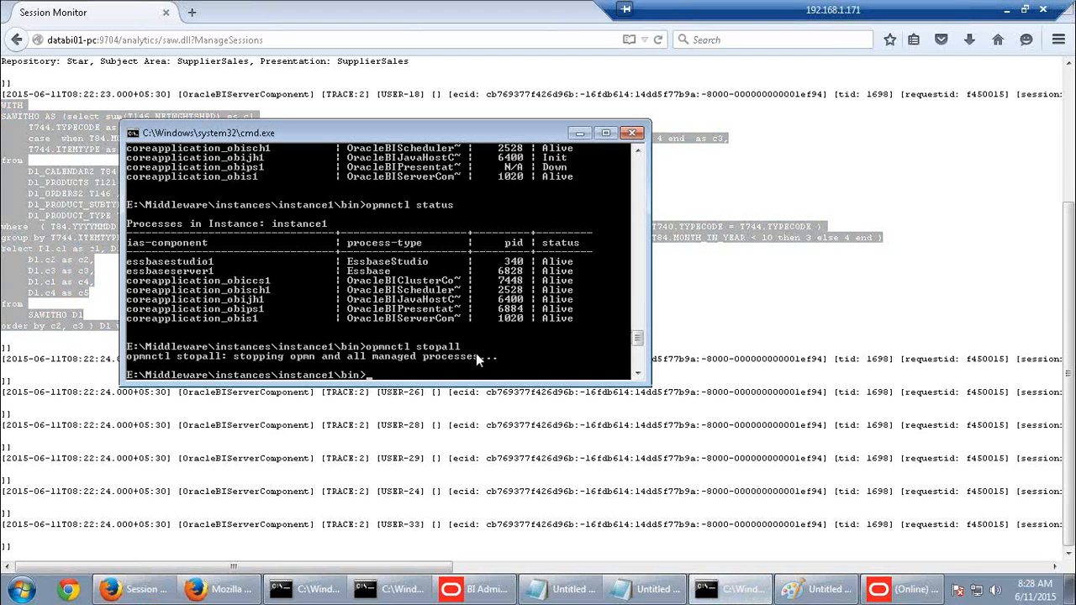
Edit the recalled command into opmnctl startall, run it, then open a new Firefox tab
key("Up")
key("BackSpace")
key("BackSpace")
key("BackSpace")
type("artall")
key("Return")
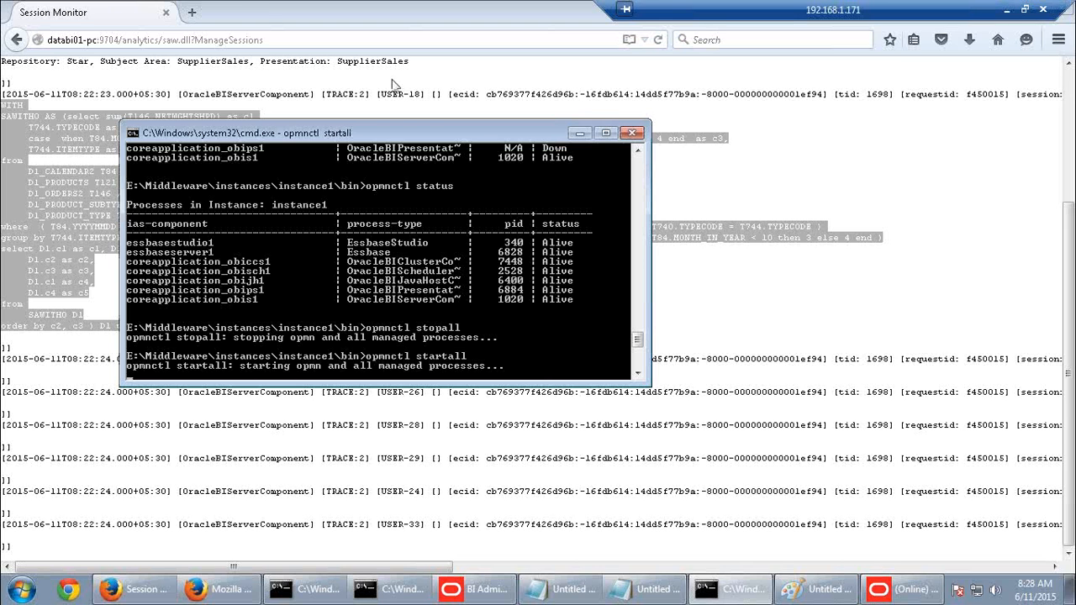
left_click(192, 12)
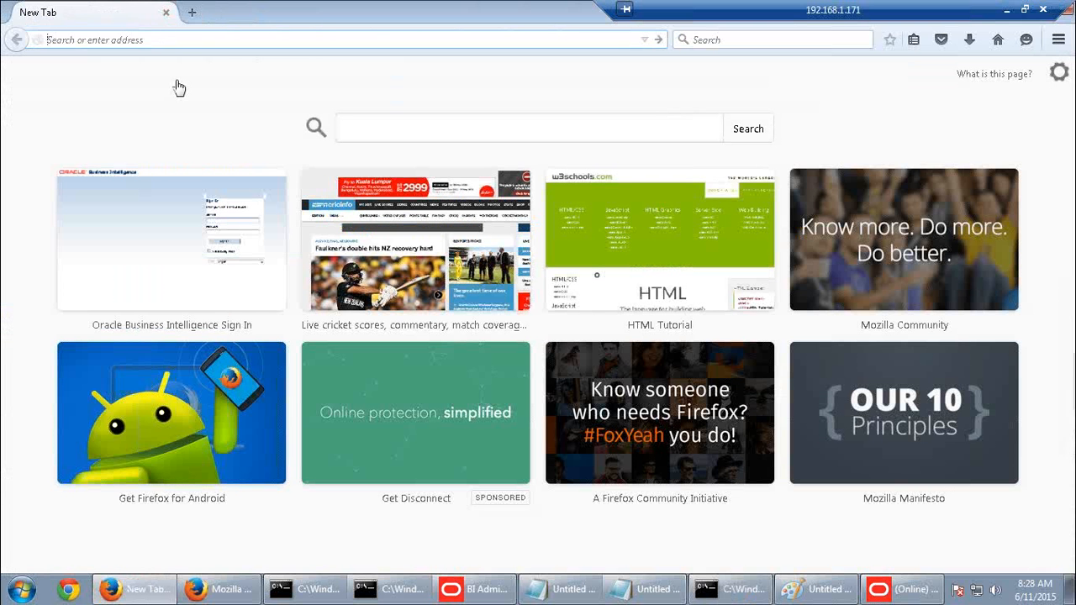
left_click(1008, 11)
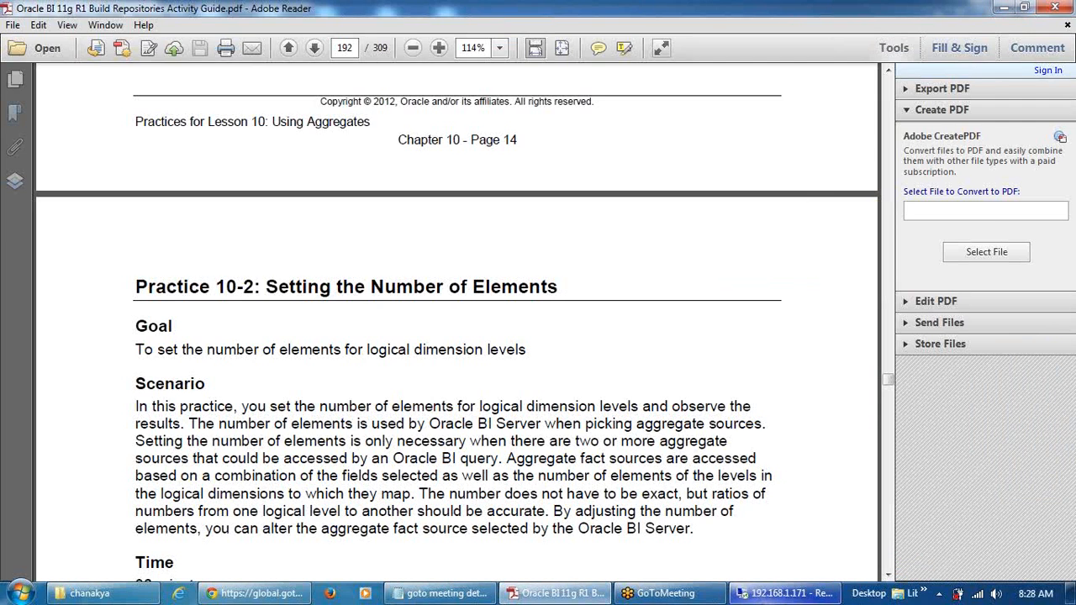
left_click(757, 594)
left_click(902, 589)
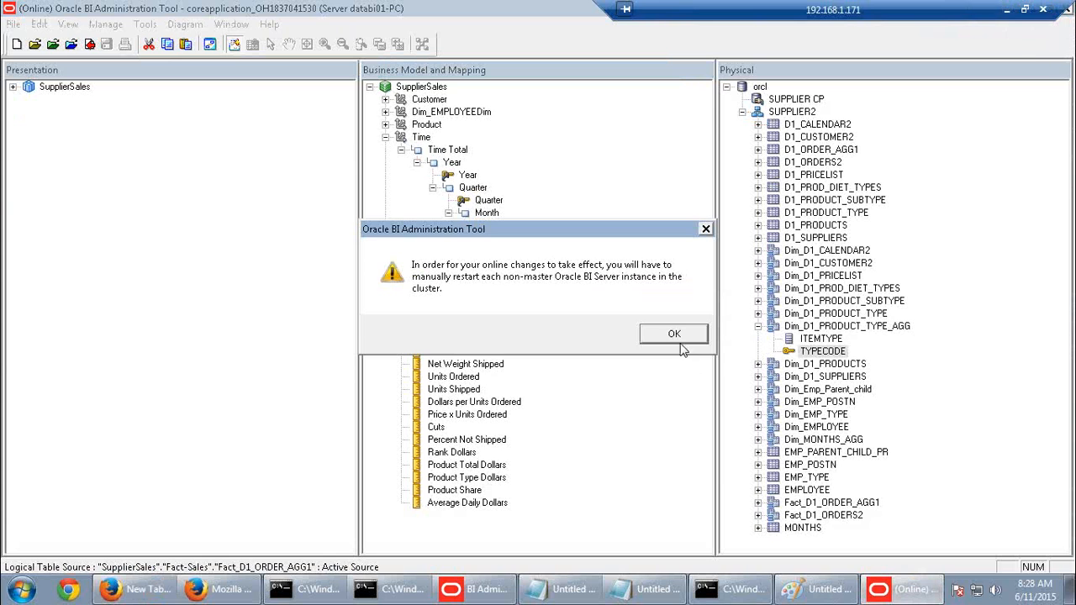
left_click(681, 337)
Scroll the activity guide PDF back up to page 189's monthly Dollars results and query-log step
left_click(1009, 10)
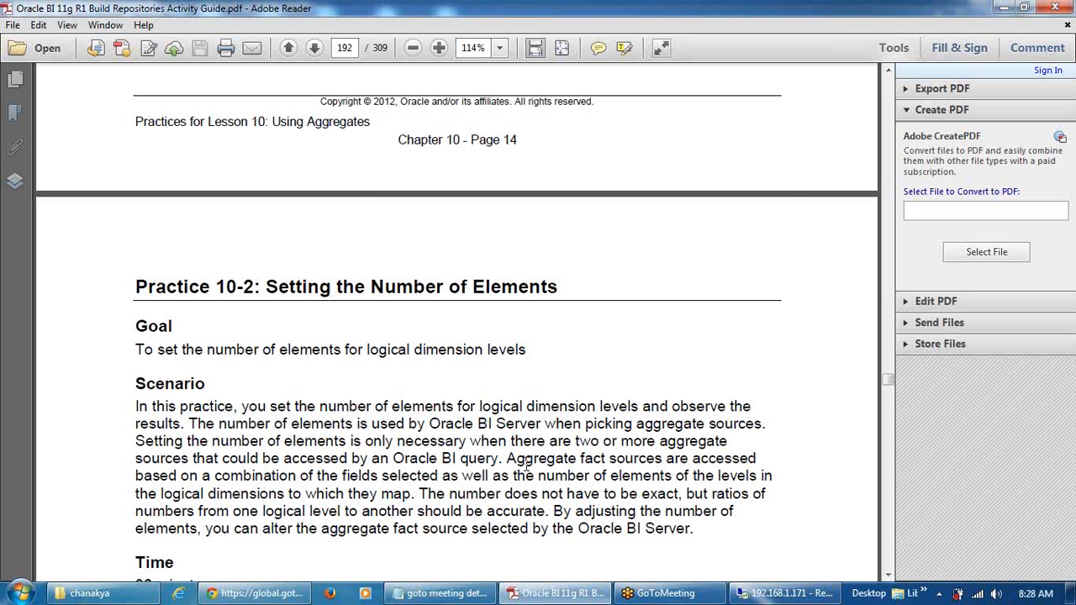
scroll(526, 469, "up", 15)
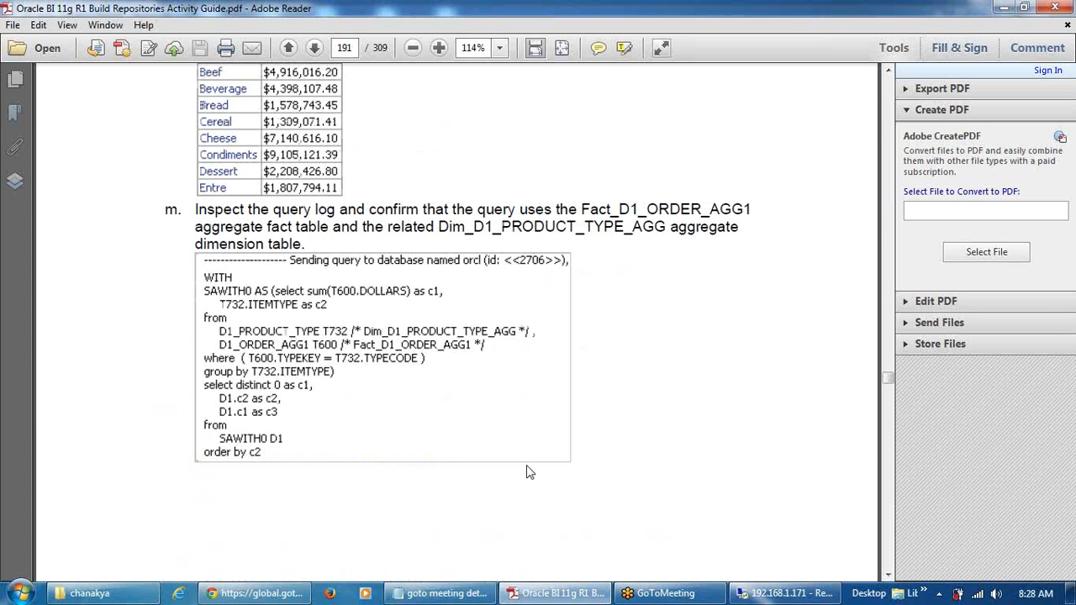
scroll(530, 472, "up", 5)
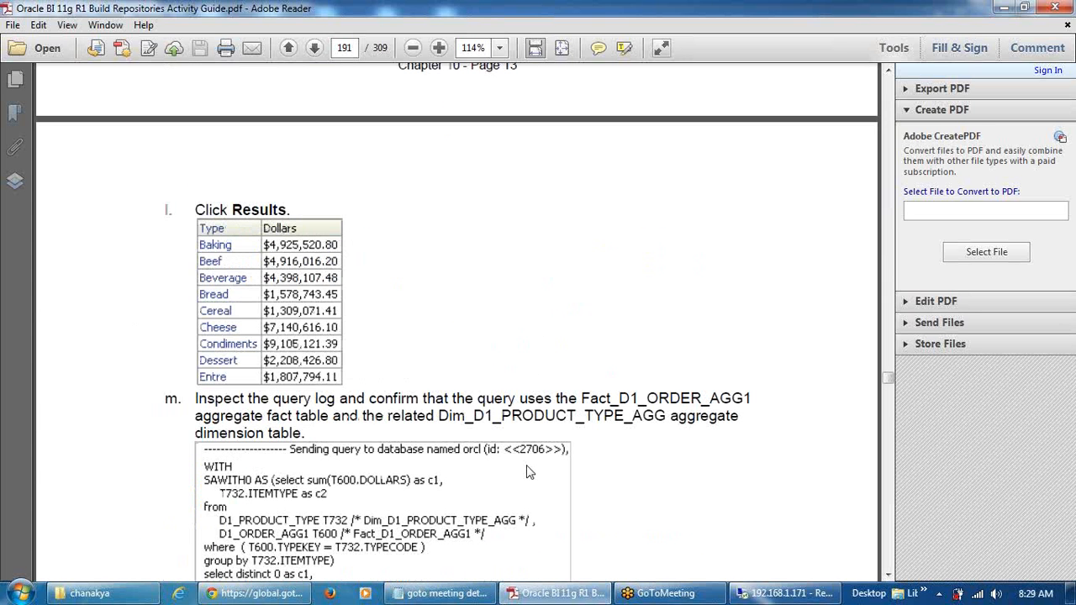
scroll(526, 473, "up", 13)
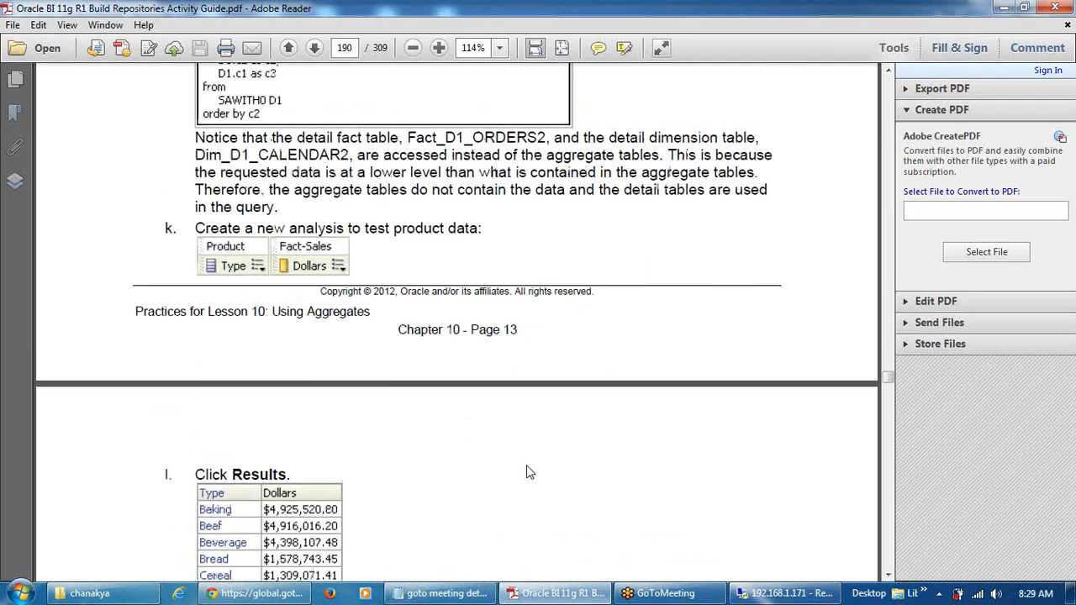
scroll(530, 473, "up", 15)
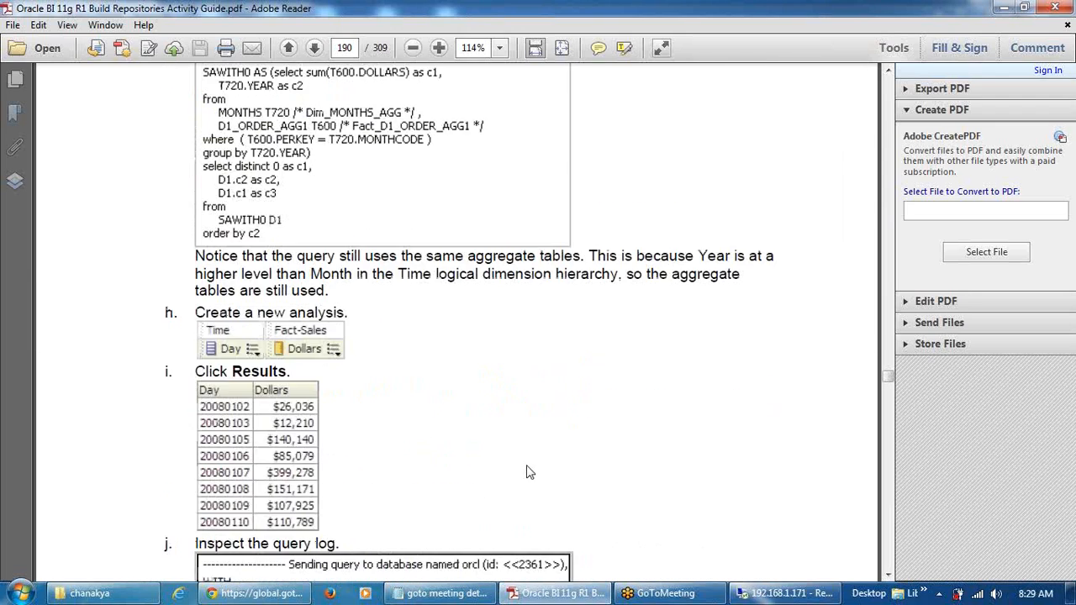
scroll(530, 473, "up", 15)
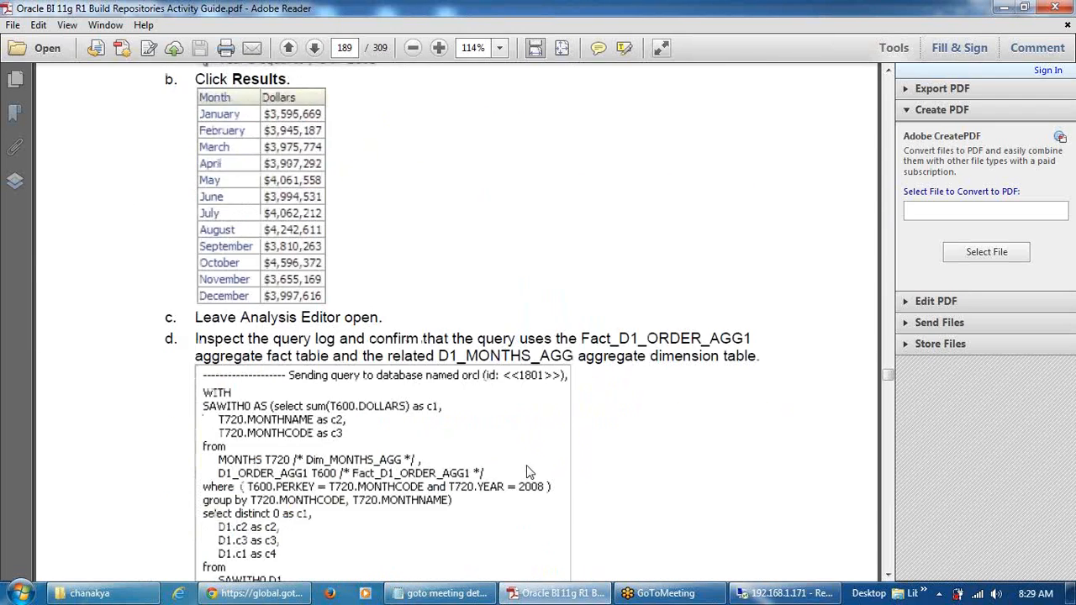
scroll(527, 473, "up", 3)
Rerun opmnctl status to confirm every BI process is Alive with new process IDs
left_click(782, 593)
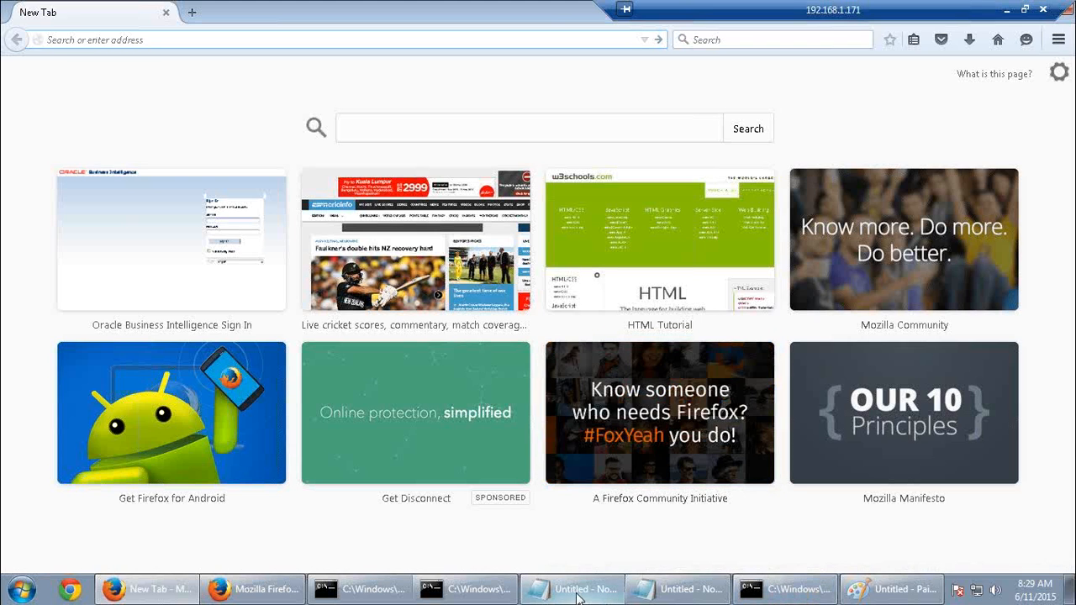
left_click(579, 594)
left_click(782, 591)
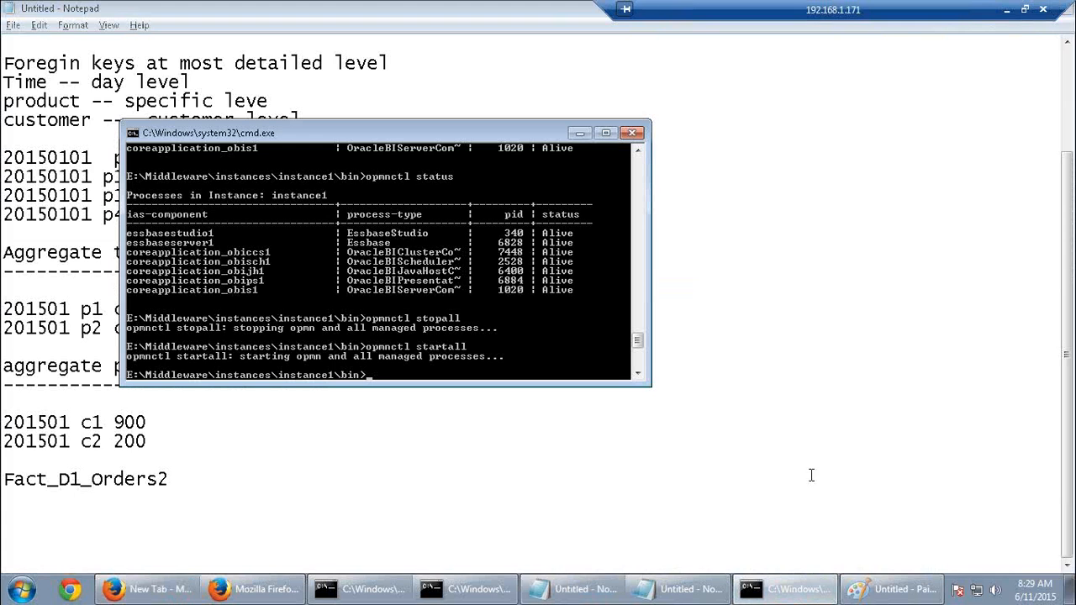
key("Up")
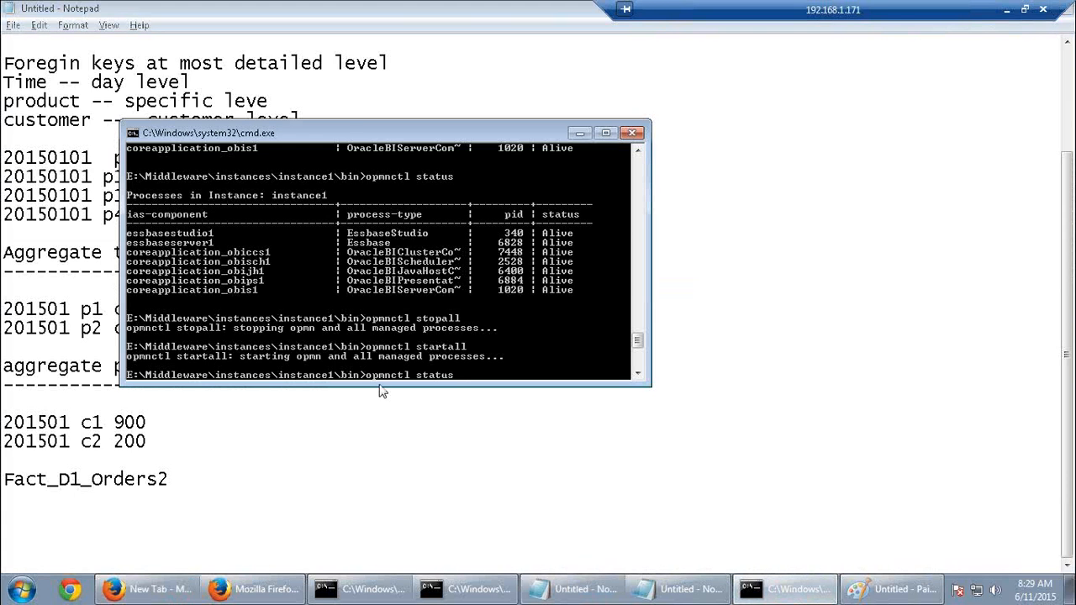
key("Return")
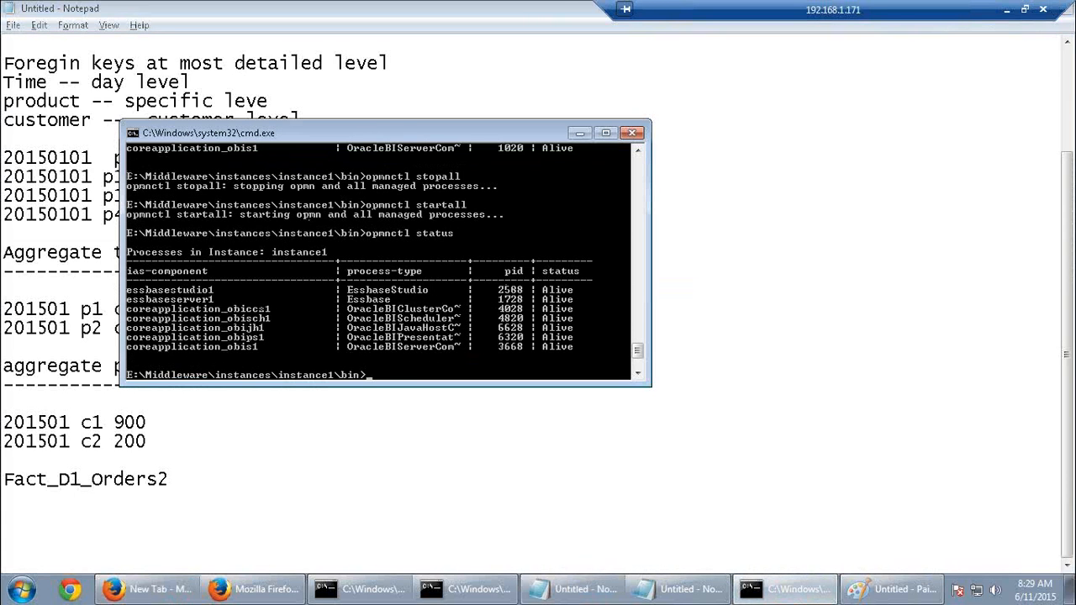
Sign in to the analytics site in Firefox with the saved user ID and start a new analysis
left_click(253, 589)
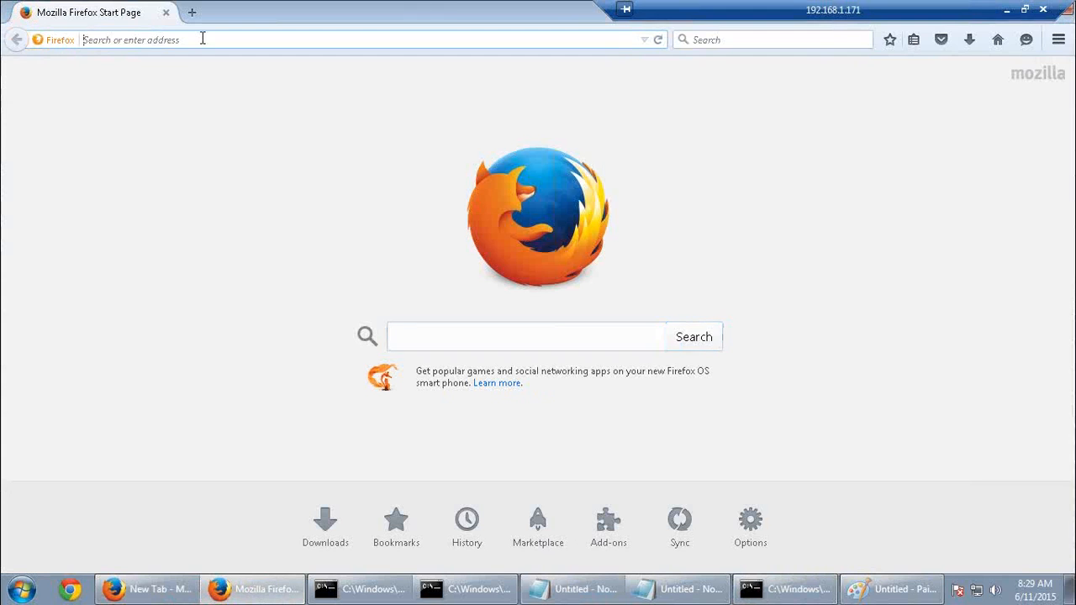
type("databi01-pc/")
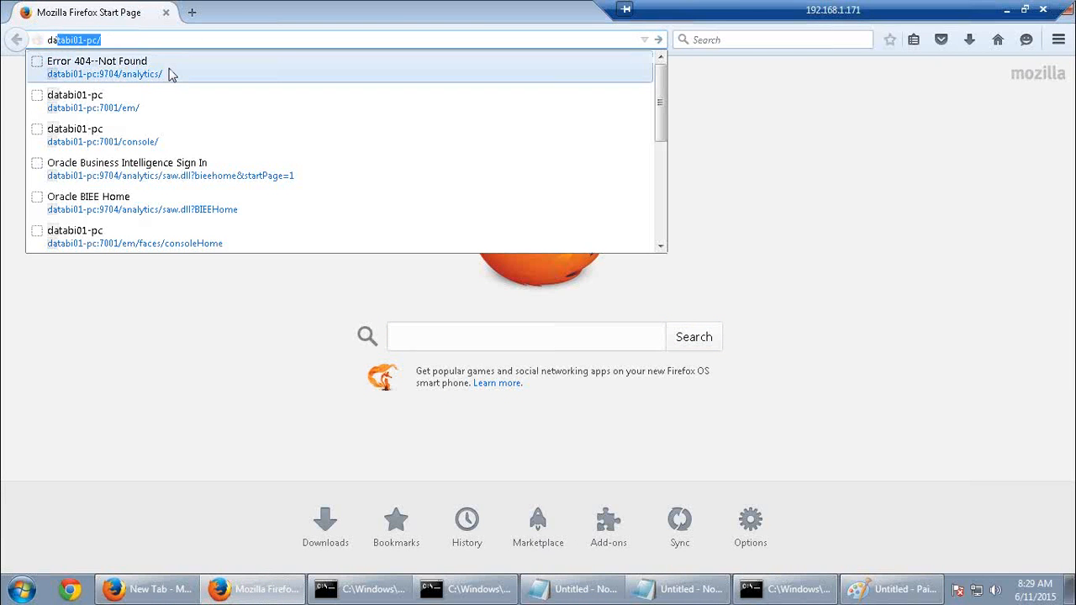
left_click(168, 71)
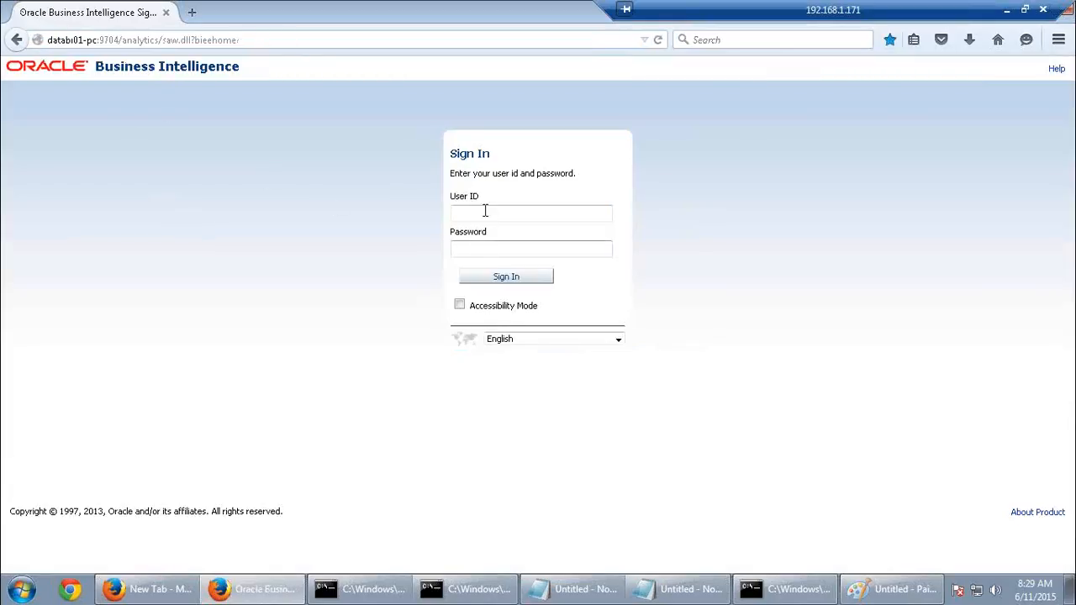
left_click(486, 211)
left_click(493, 233)
key("Return")
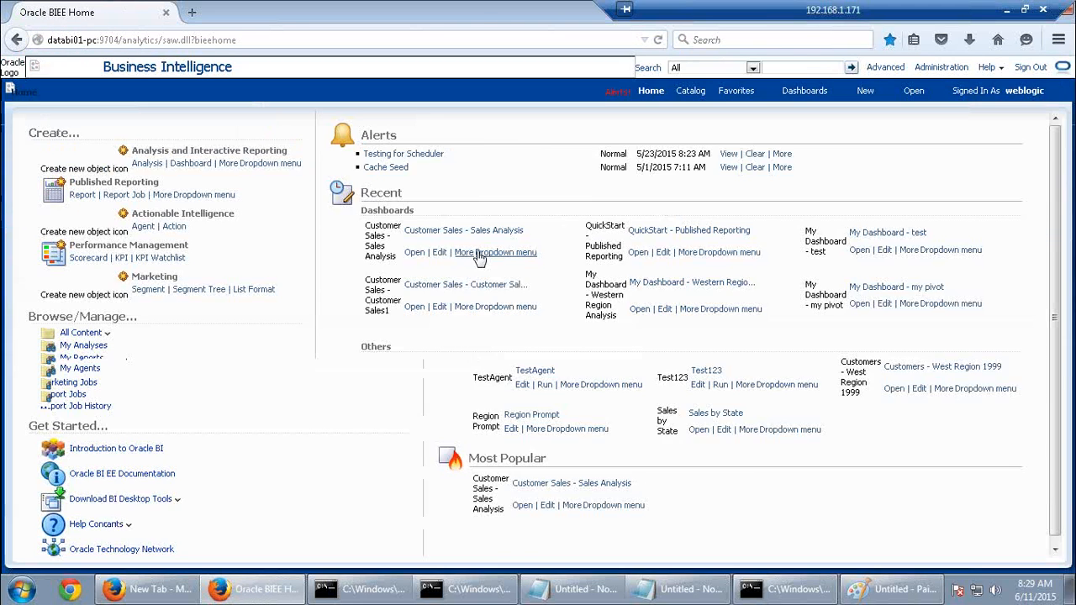
left_click(869, 93)
left_click(874, 128)
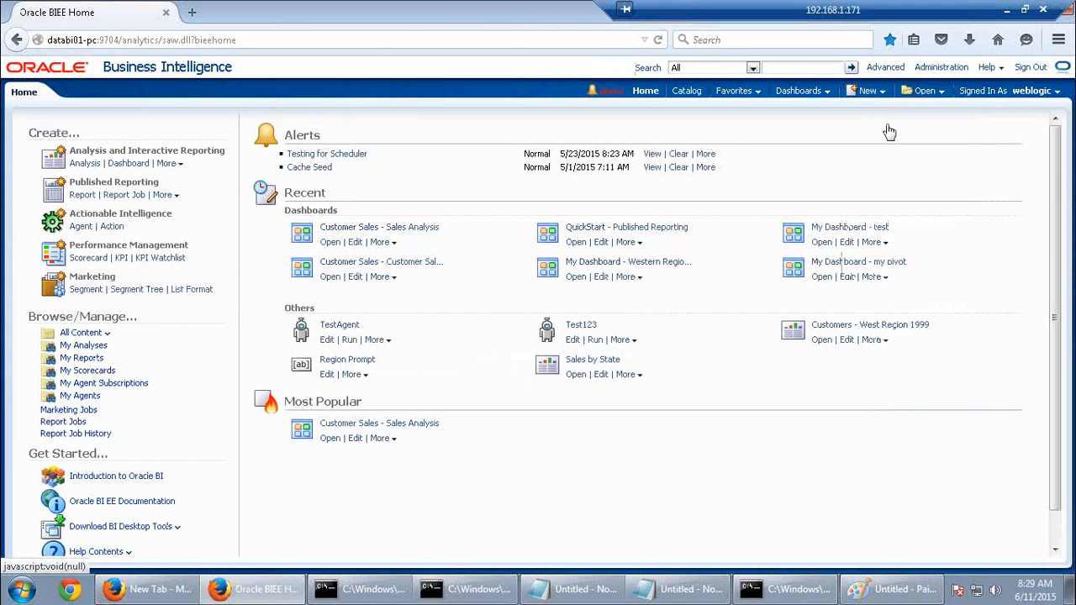
On SupplierSales, add Type Code, Quarter and Net Weight Shipped, then show the results
left_click(855, 132)
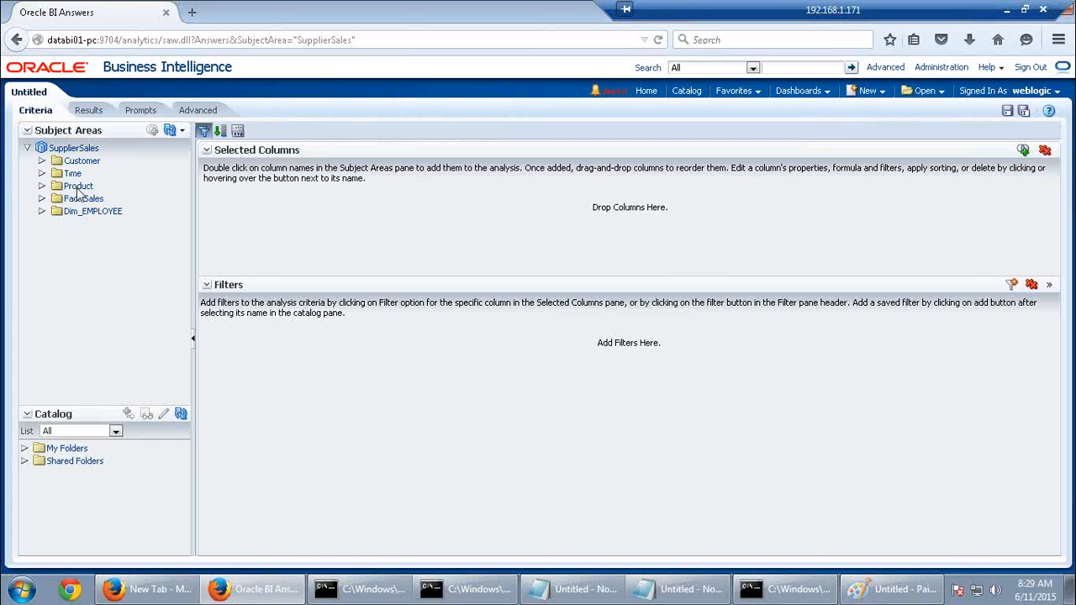
double_click(79, 186)
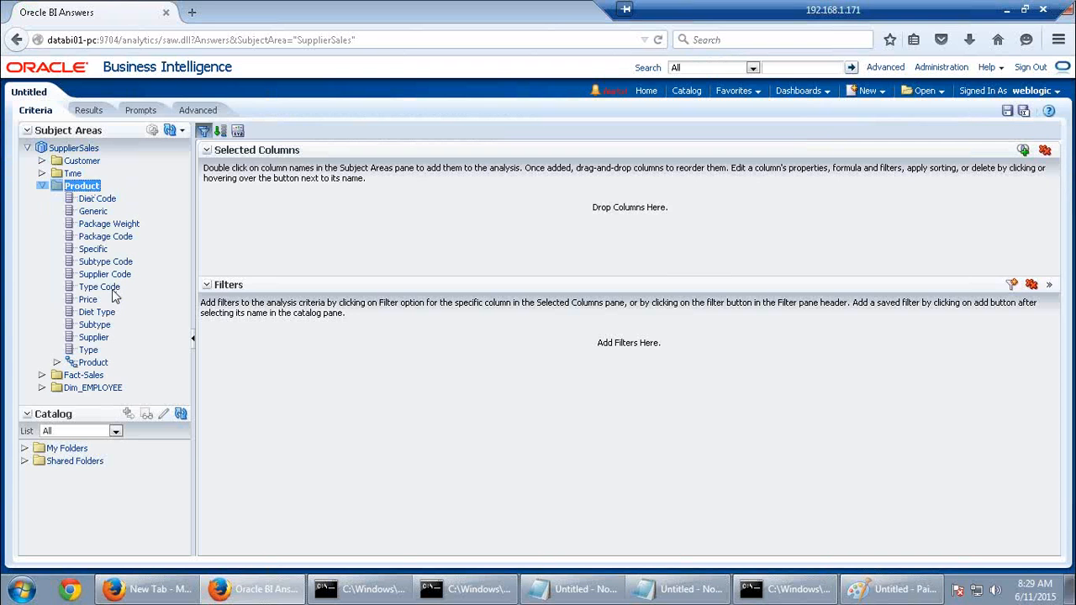
double_click(119, 288)
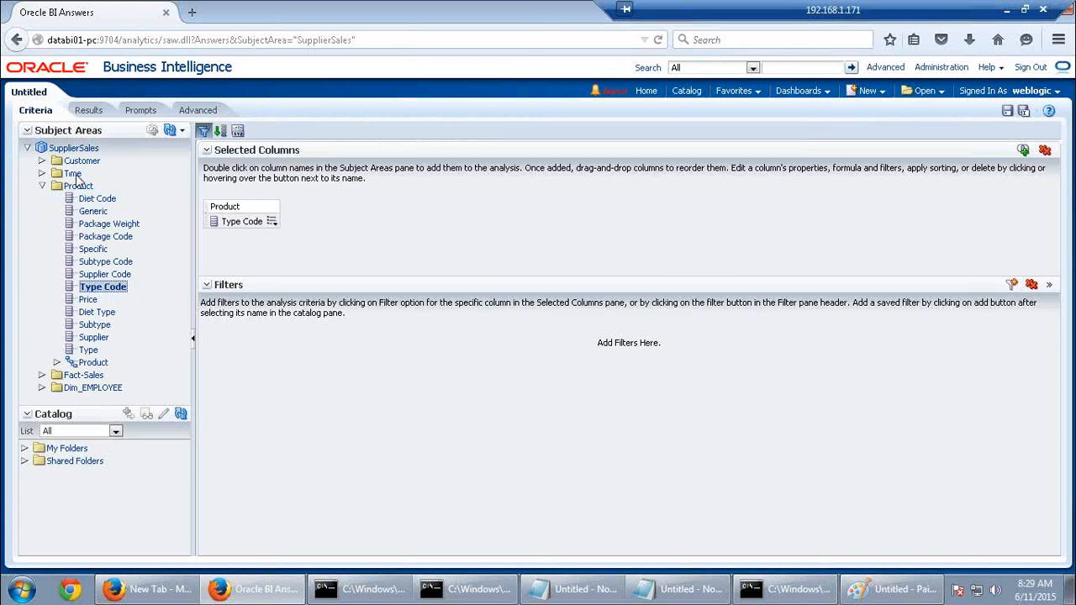
double_click(74, 173)
double_click(96, 300)
scroll(124, 336, "down", 3)
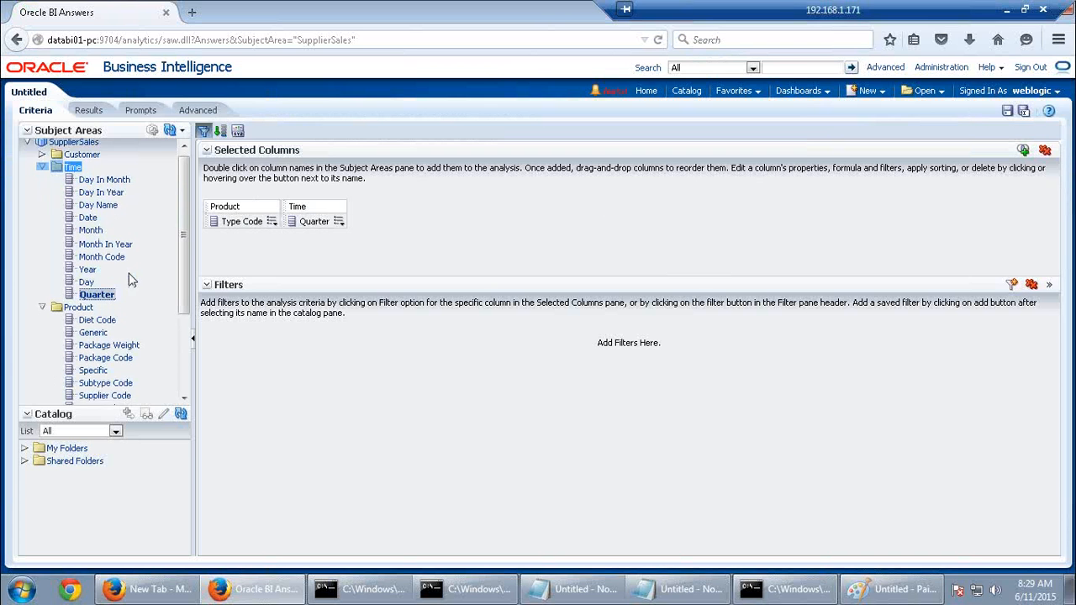
double_click(92, 386)
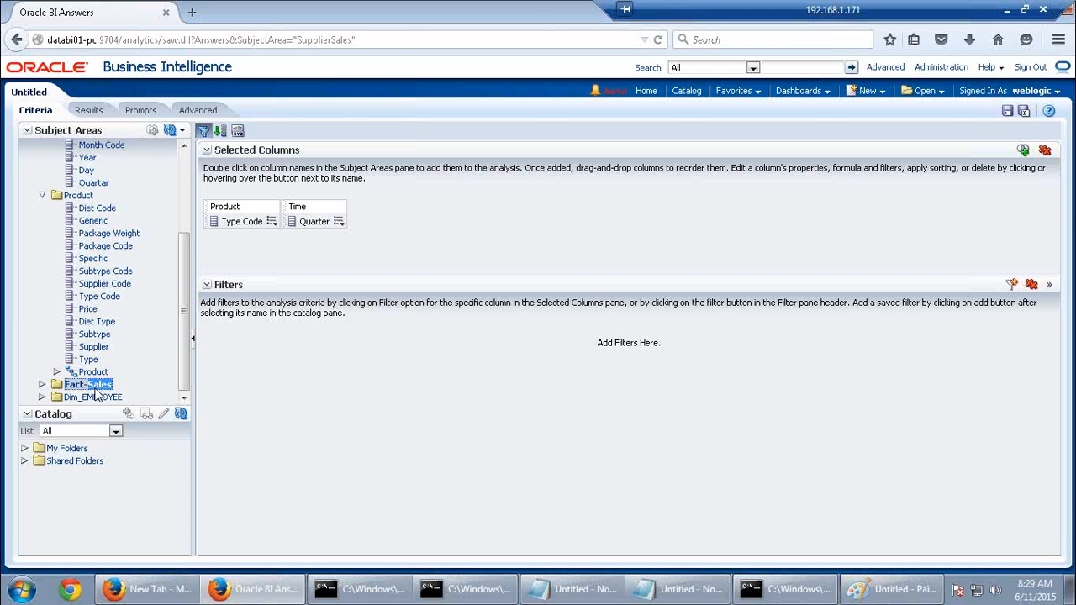
scroll(126, 336, "down", 2)
double_click(116, 318)
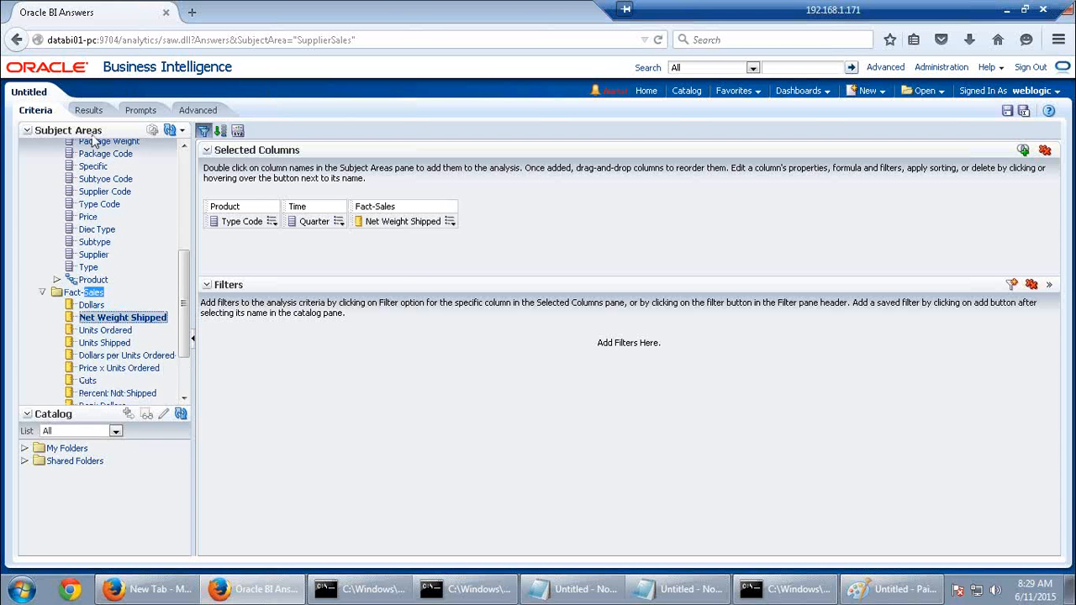
left_click(89, 110)
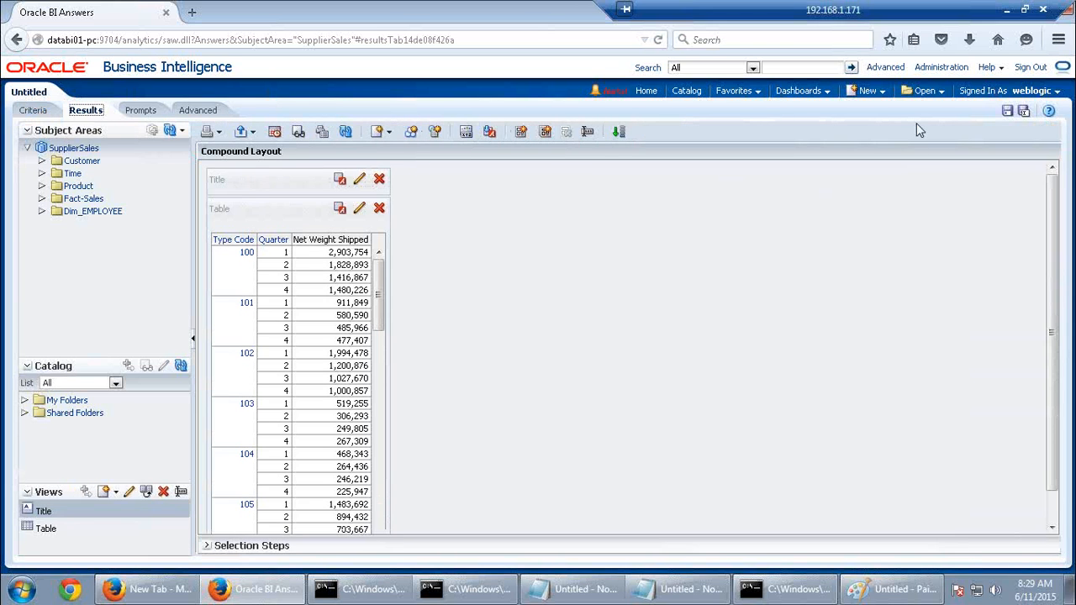
left_click(942, 67)
Leave the unsaved analysis and view the analysis query's log in Manage Sessions
left_click(654, 288)
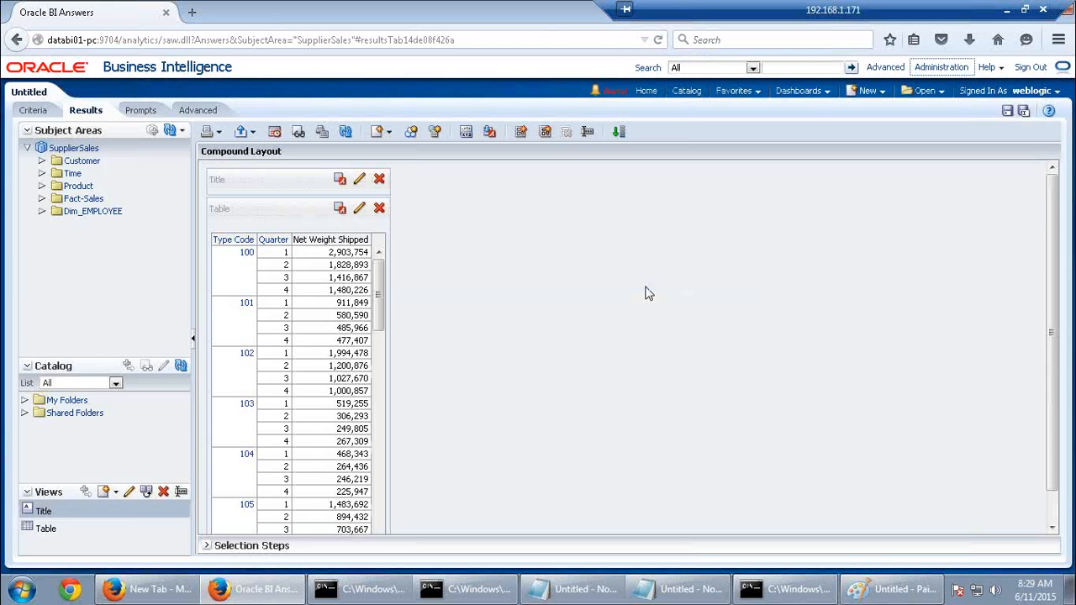
left_click(122, 353)
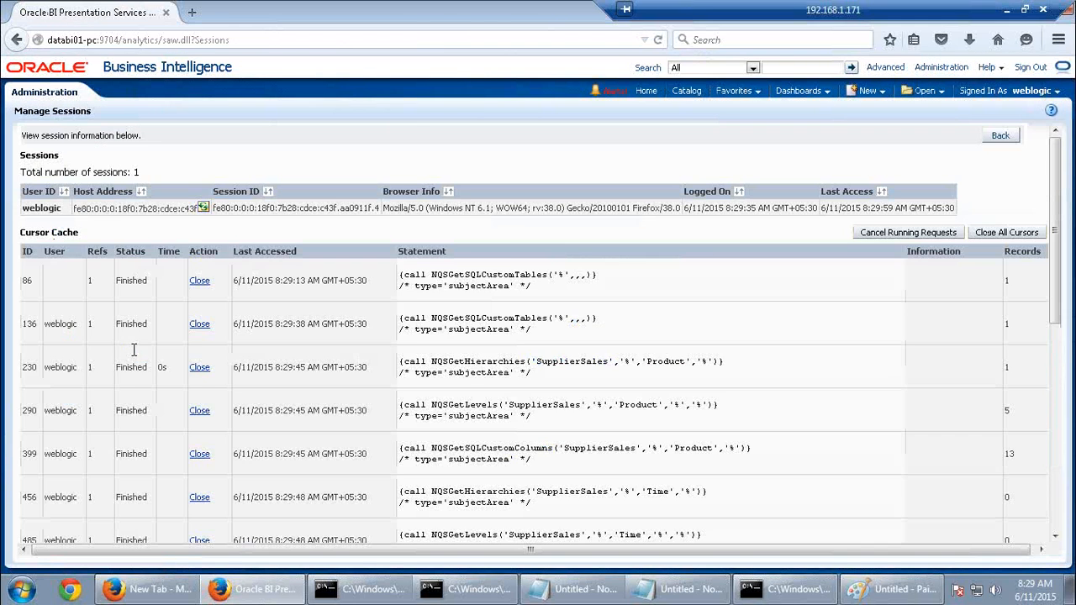
scroll(429, 370, "down", 5)
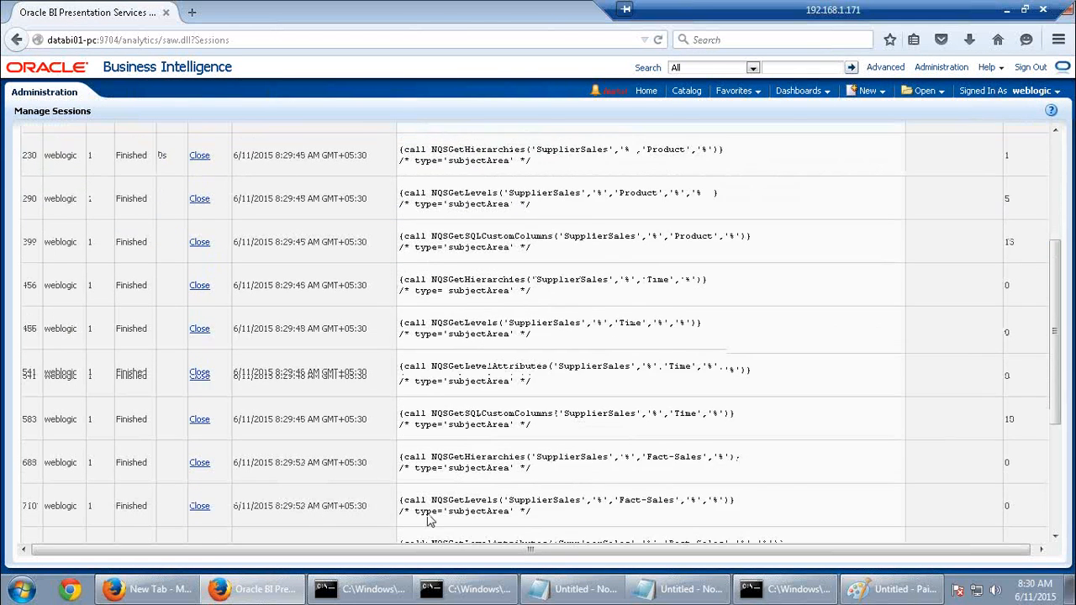
scroll(425, 517, "down", 2)
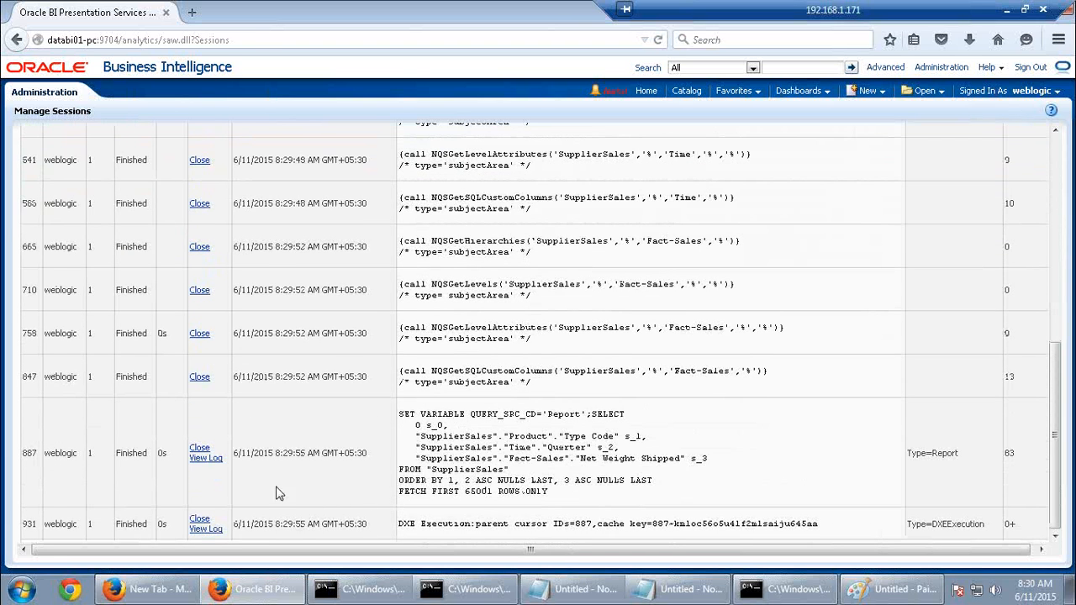
left_click(205, 459)
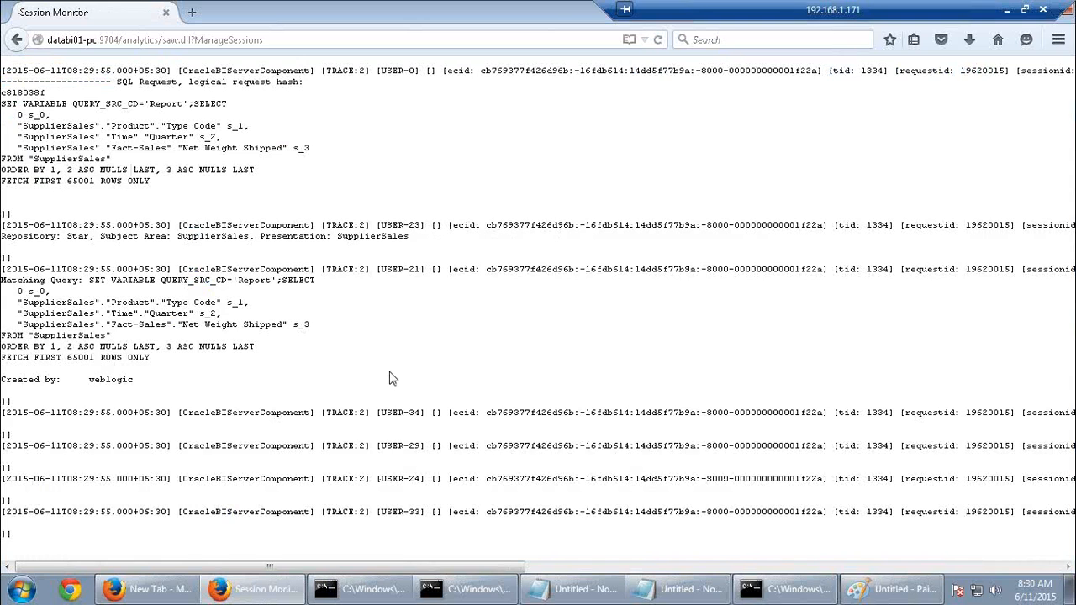
Return to the session list and close all cached cursors
left_click(17, 40)
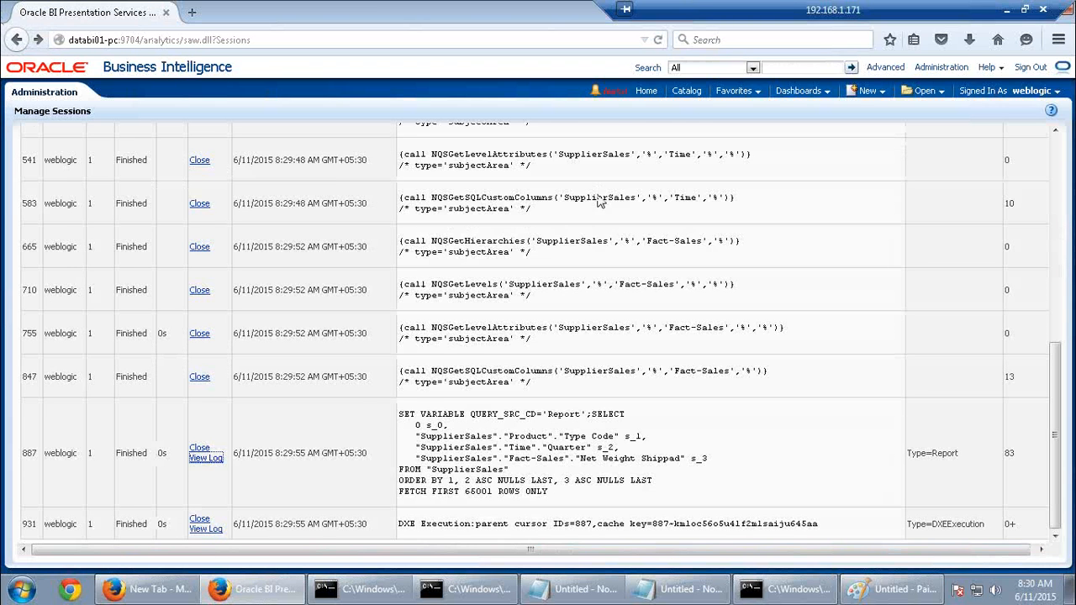
scroll(658, 303, "up", 10)
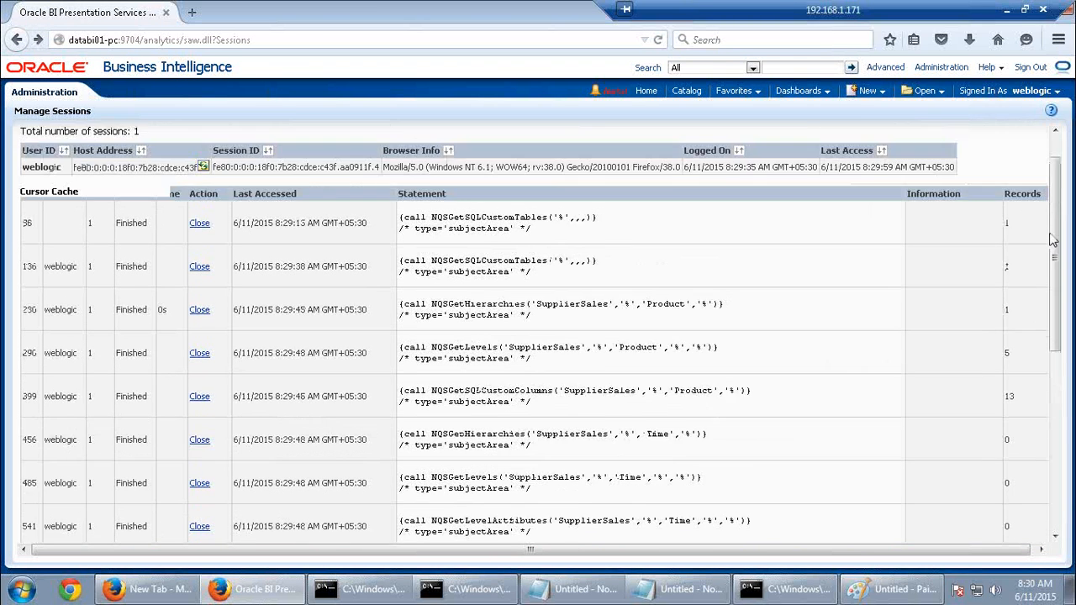
left_click(1001, 234)
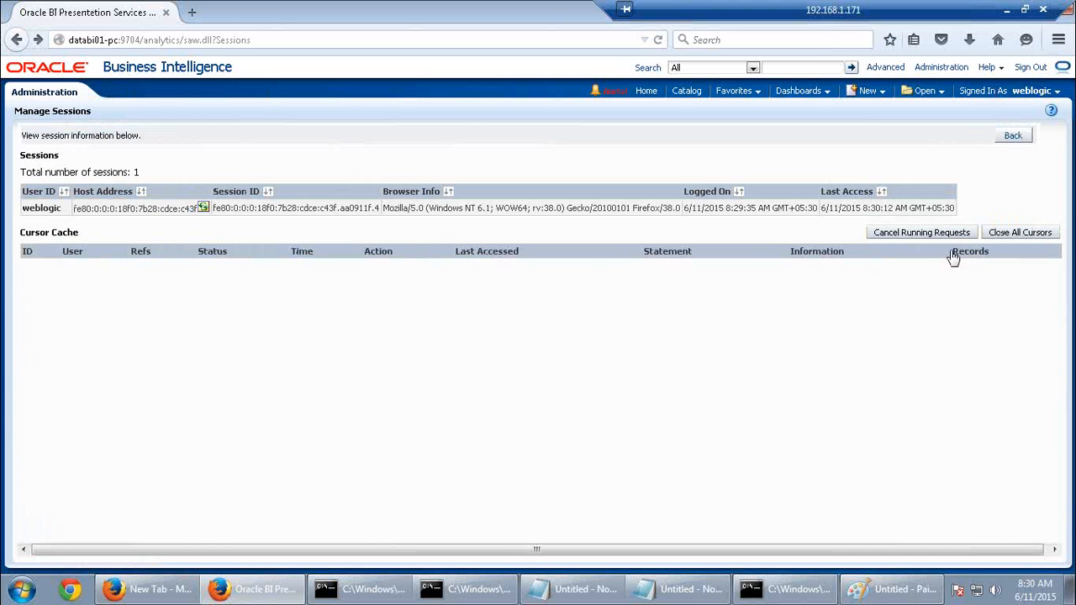
Issue 'call sapurgeallcache()' as direct SQL to purge the cache, then return to Administration
left_click(1014, 138)
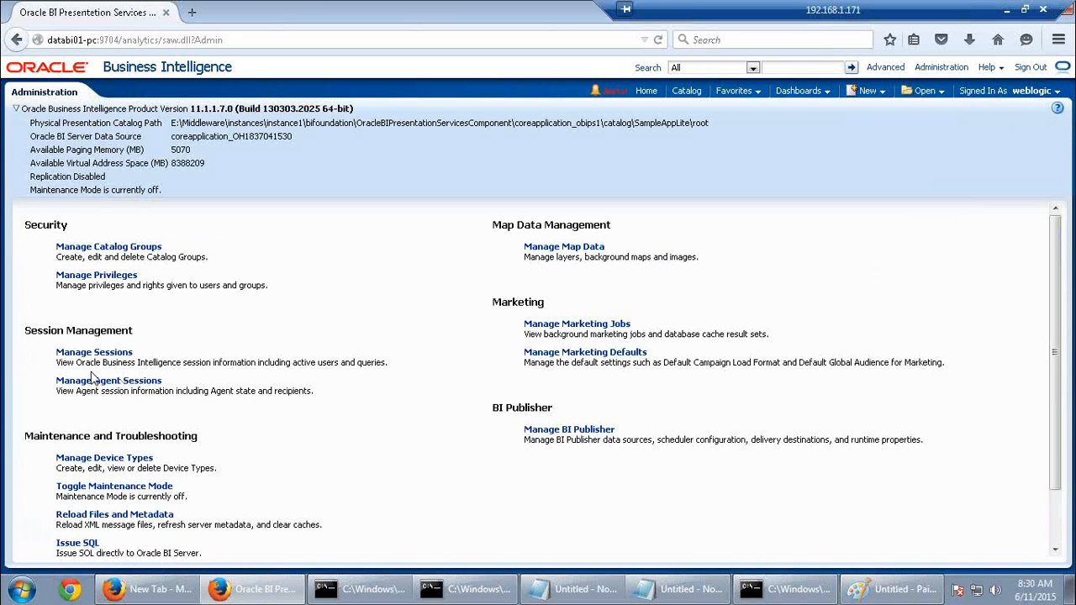
left_click(77, 543)
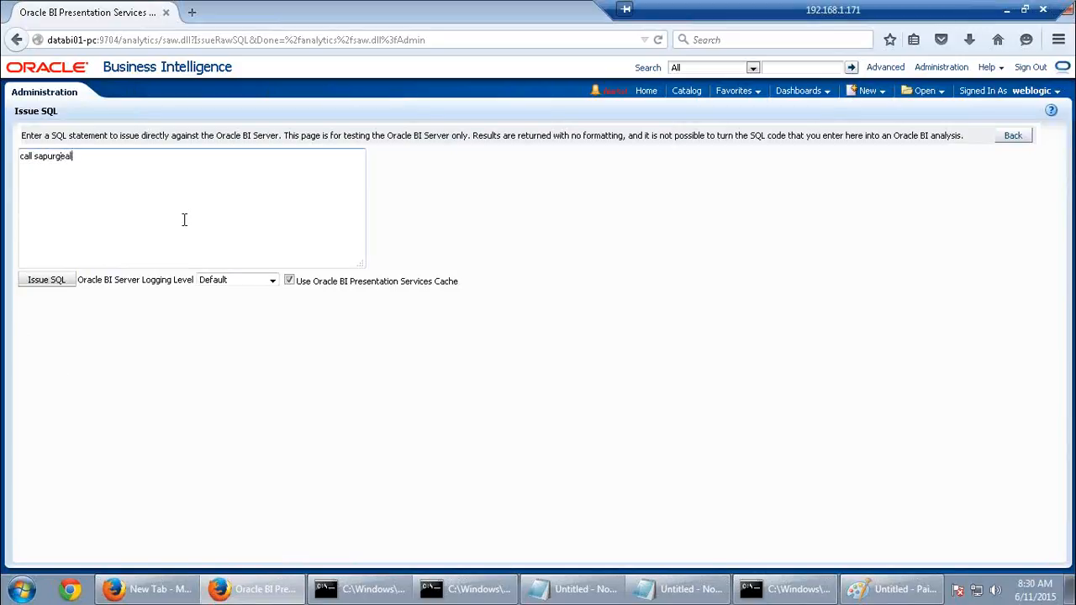
type("call sapurgeallcache()")
left_click(69, 282)
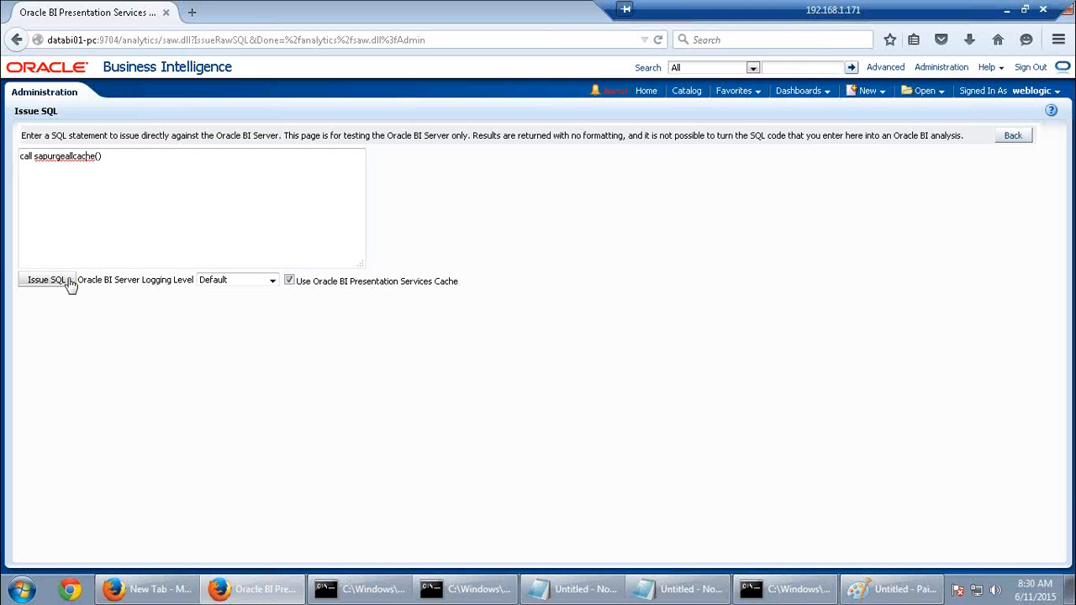
left_click(757, 593)
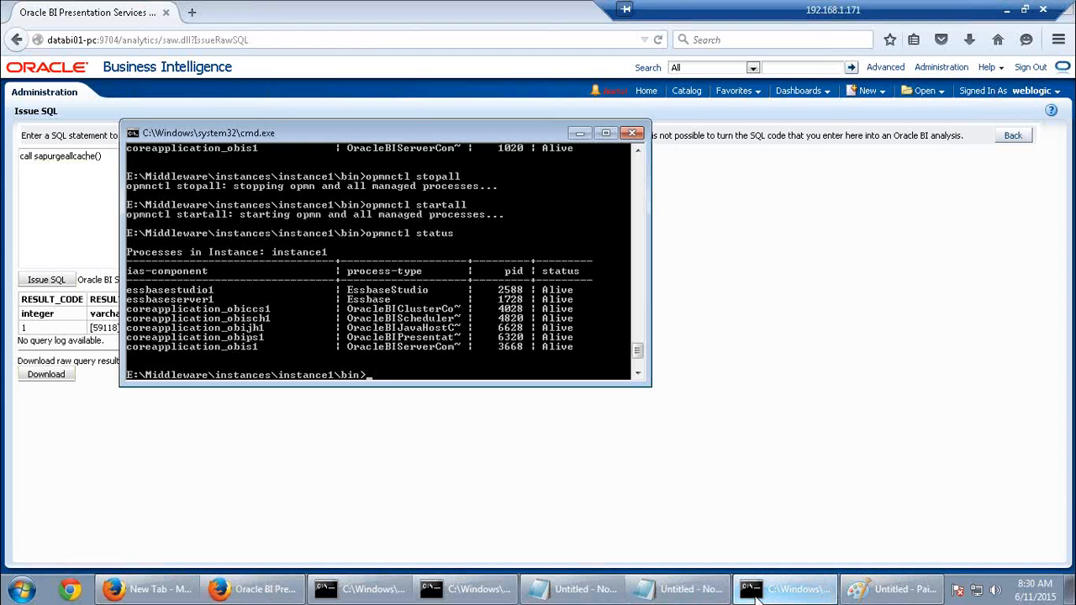
left_click(756, 593)
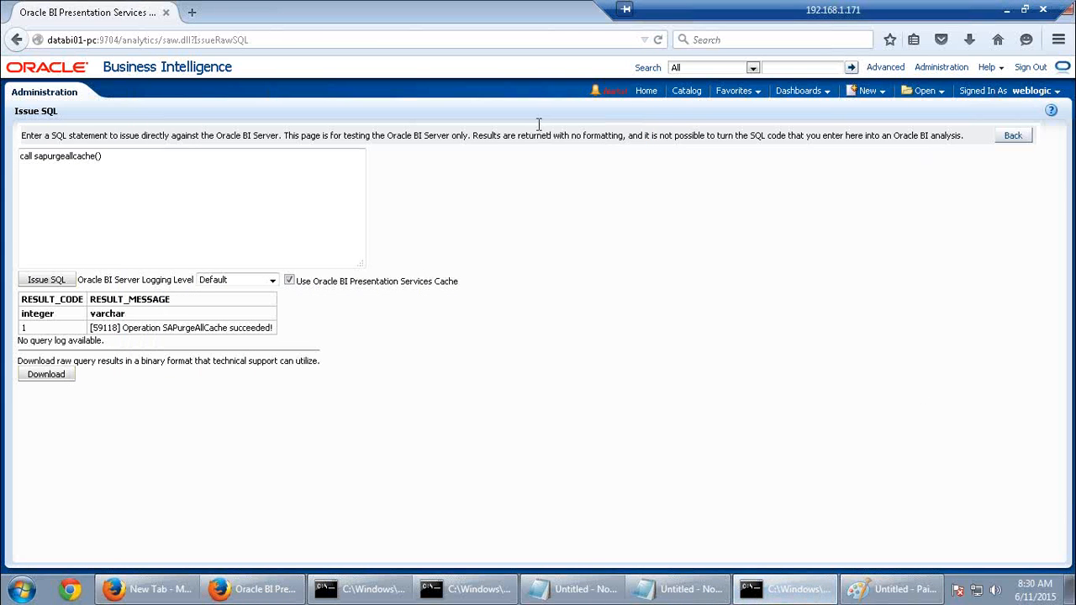
left_click(1013, 136)
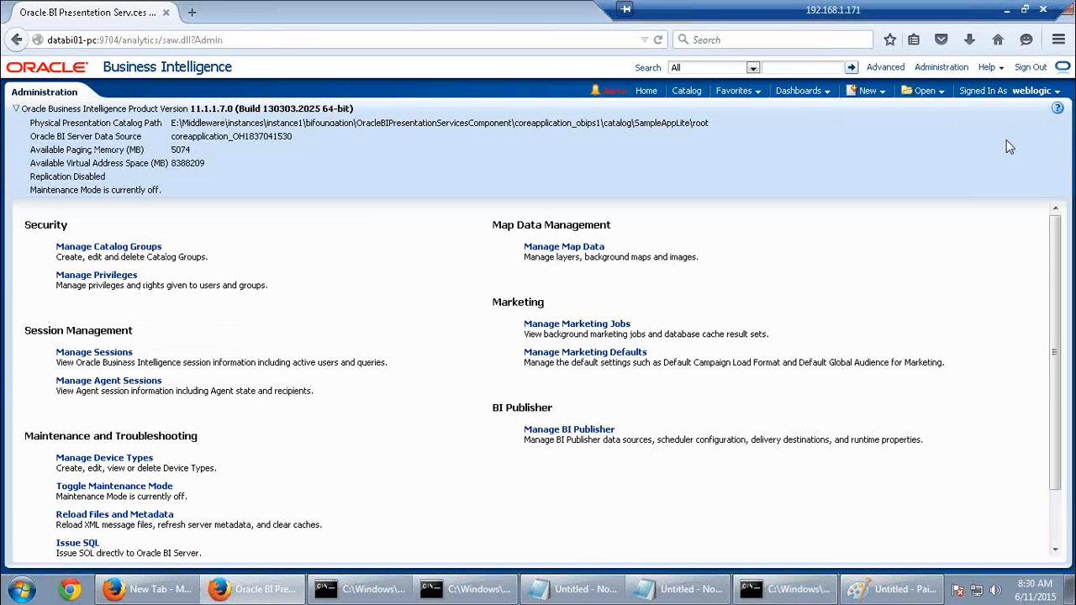
Start a new SupplierSales analysis with the Type Code and Quarter columns
left_click(870, 95)
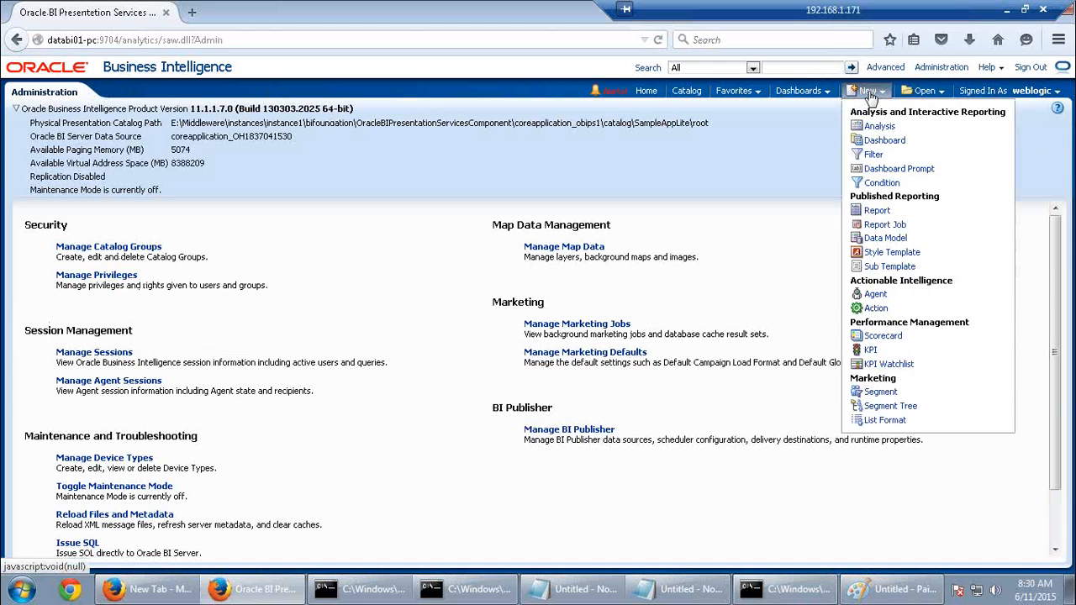
left_click(879, 126)
left_click(872, 137)
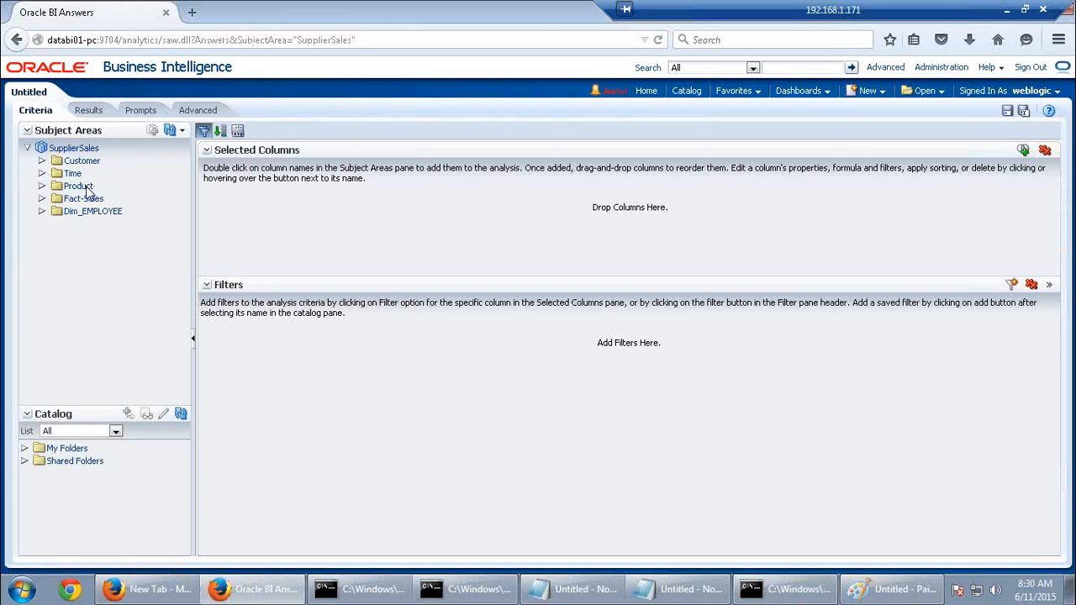
left_click(81, 186)
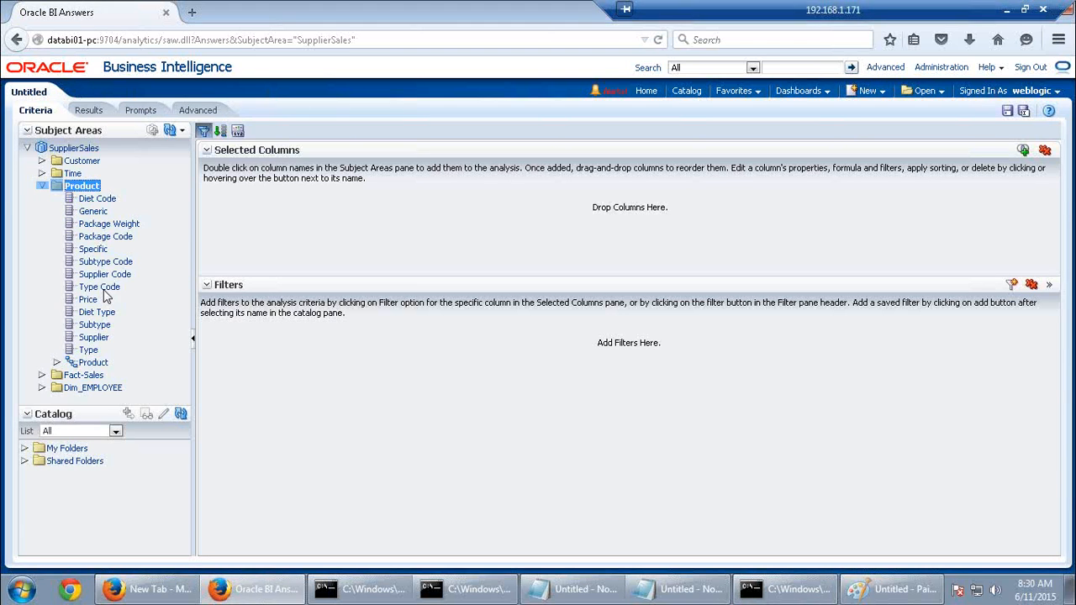
double_click(99, 287)
left_click(75, 173)
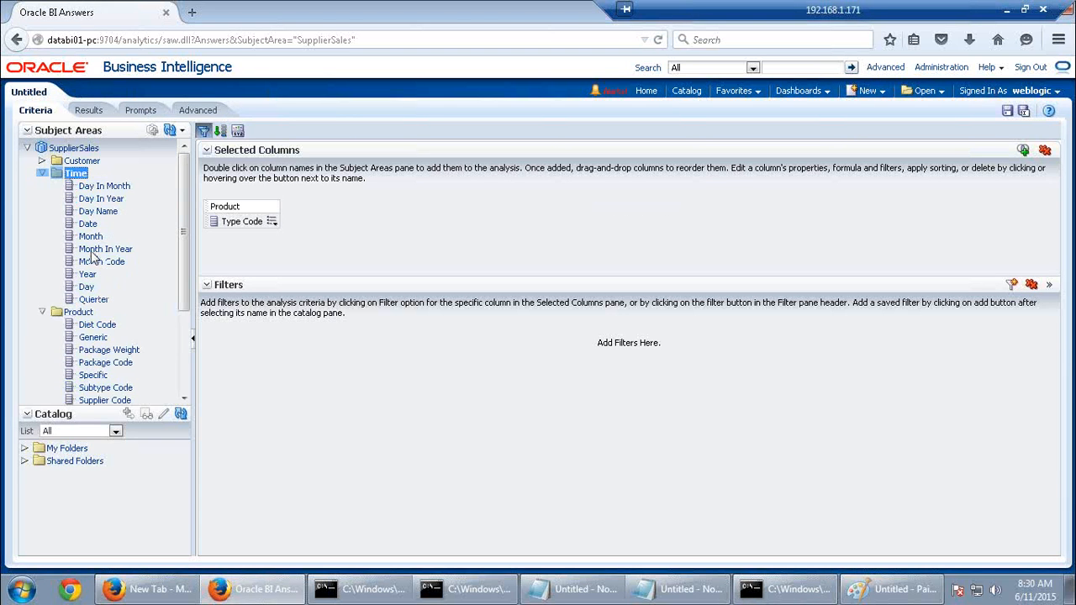
double_click(94, 300)
Add the Dollars measure, show the results, and head to Administration
scroll(143, 288, "down", 2)
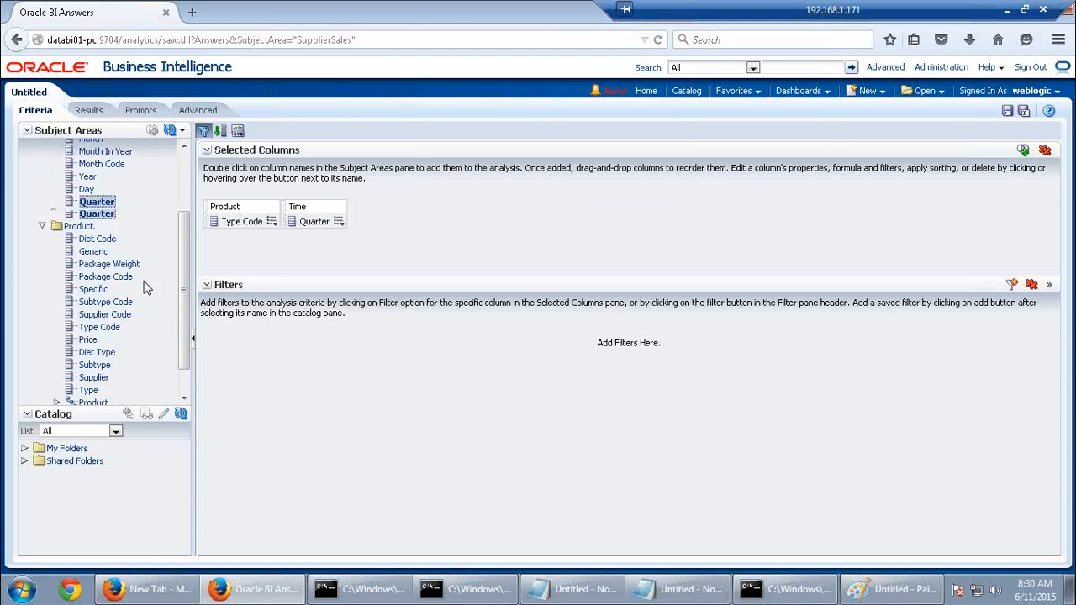
left_click(88, 386)
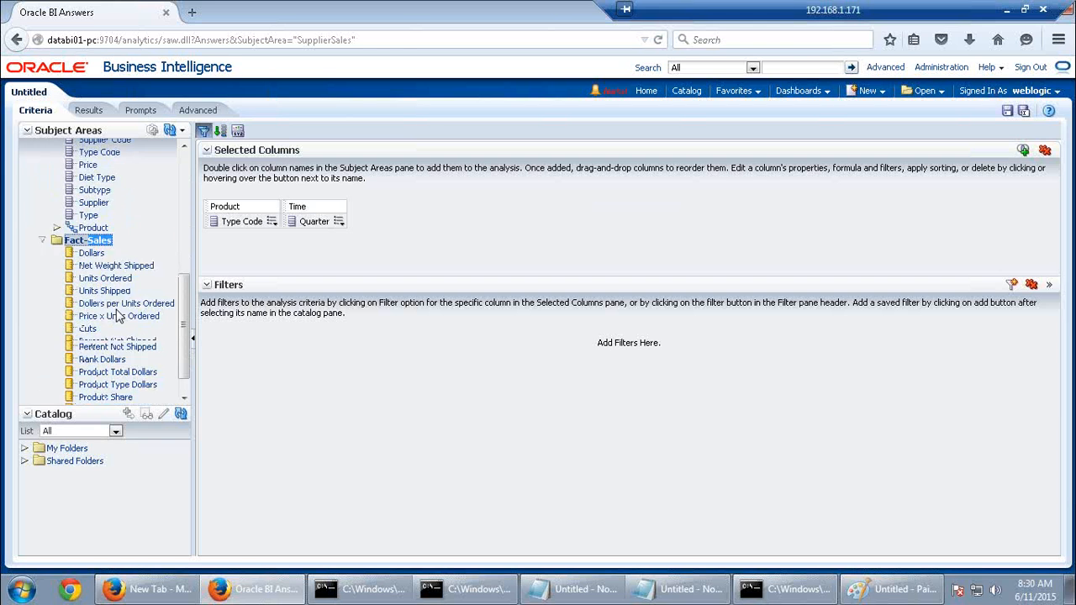
double_click(94, 233)
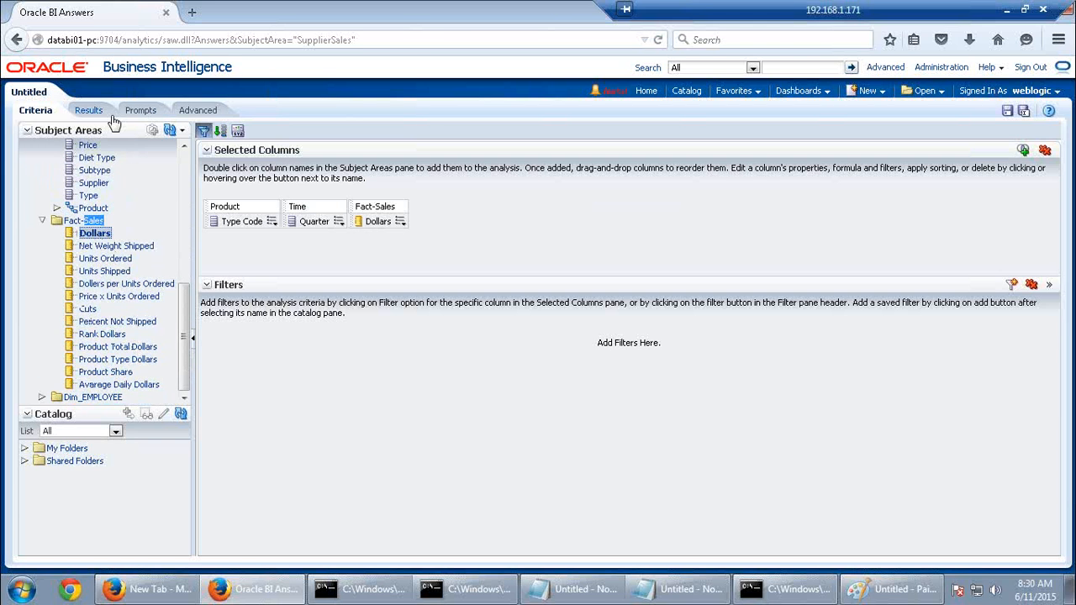
left_click(90, 110)
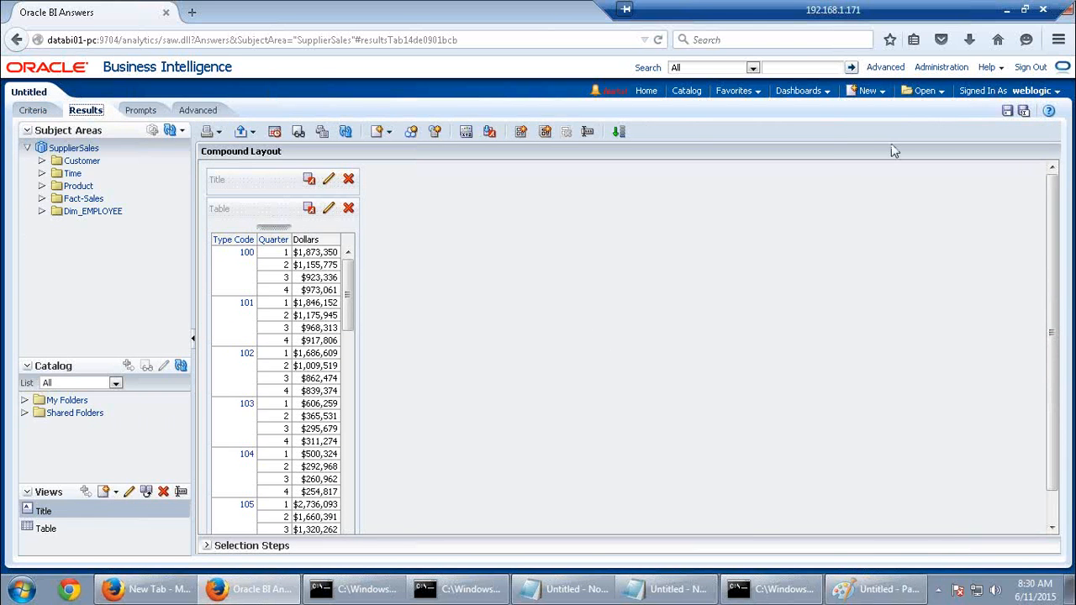
left_click(941, 68)
Open the log of report query 1012 in Manage Sessions and select its physical SQL
left_click(633, 281)
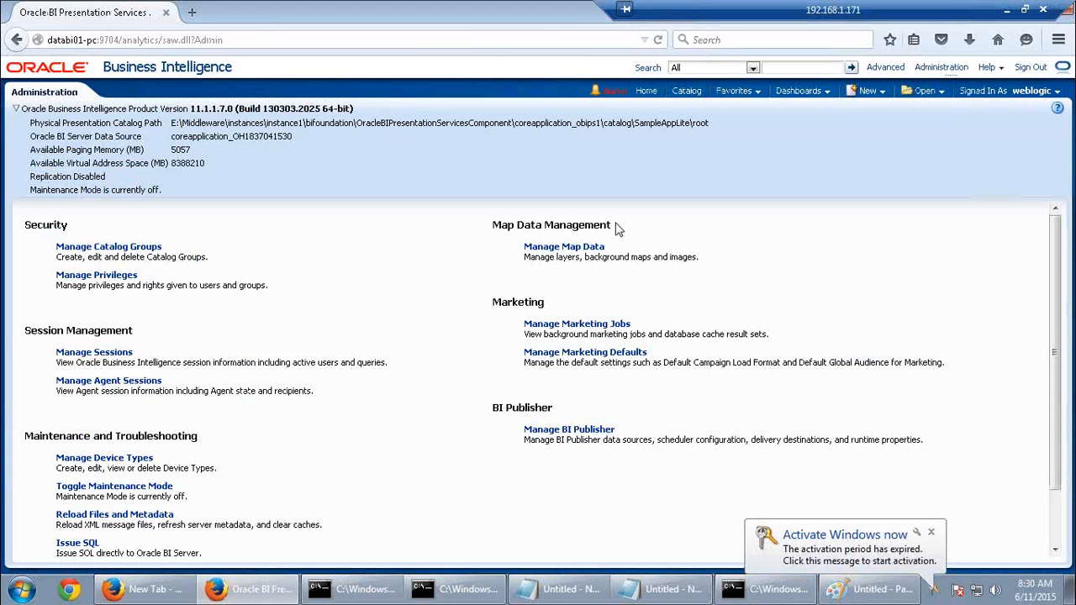
left_click(94, 352)
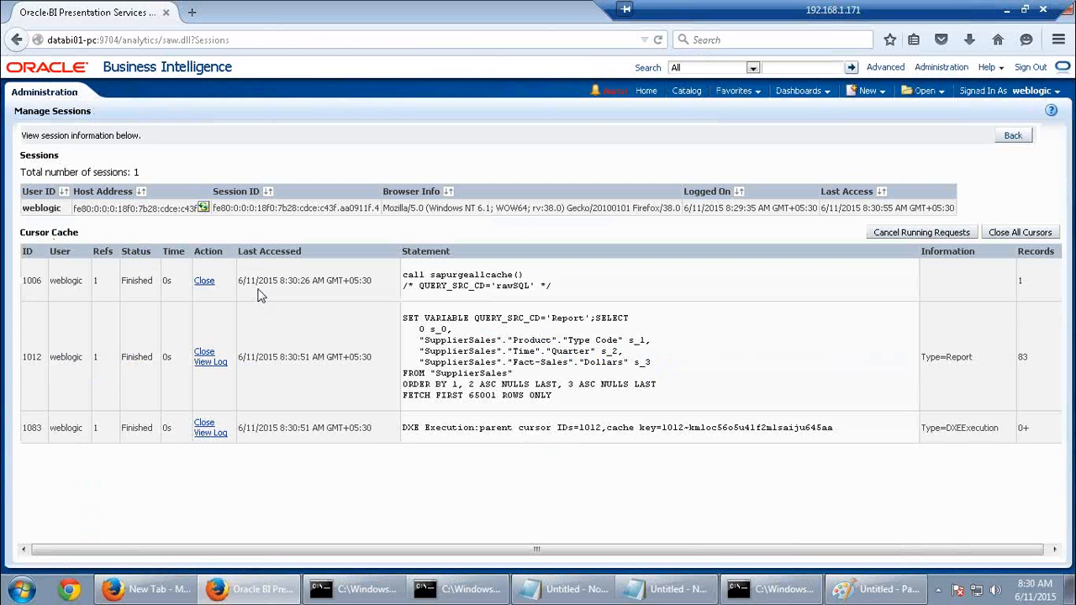
left_click(215, 363)
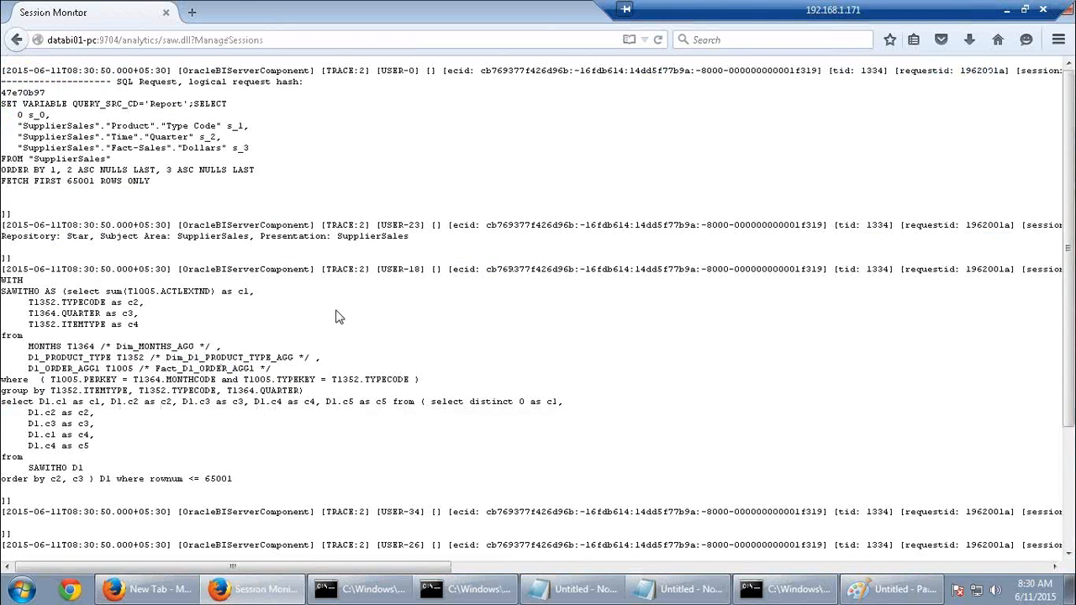
scroll(335, 317, "down", 3)
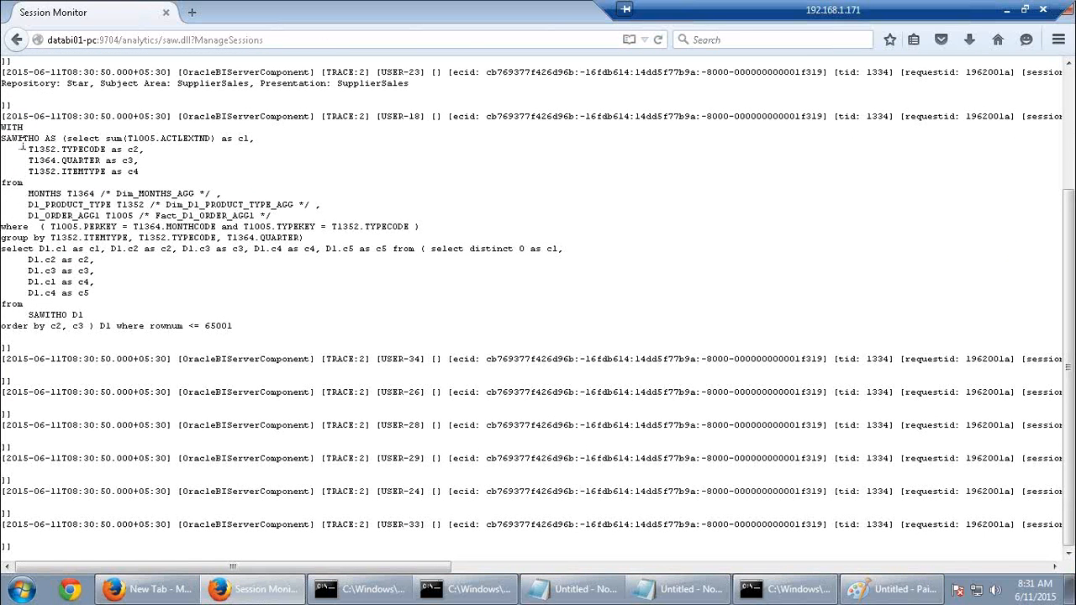
left_click_drag(4, 126, 241, 336)
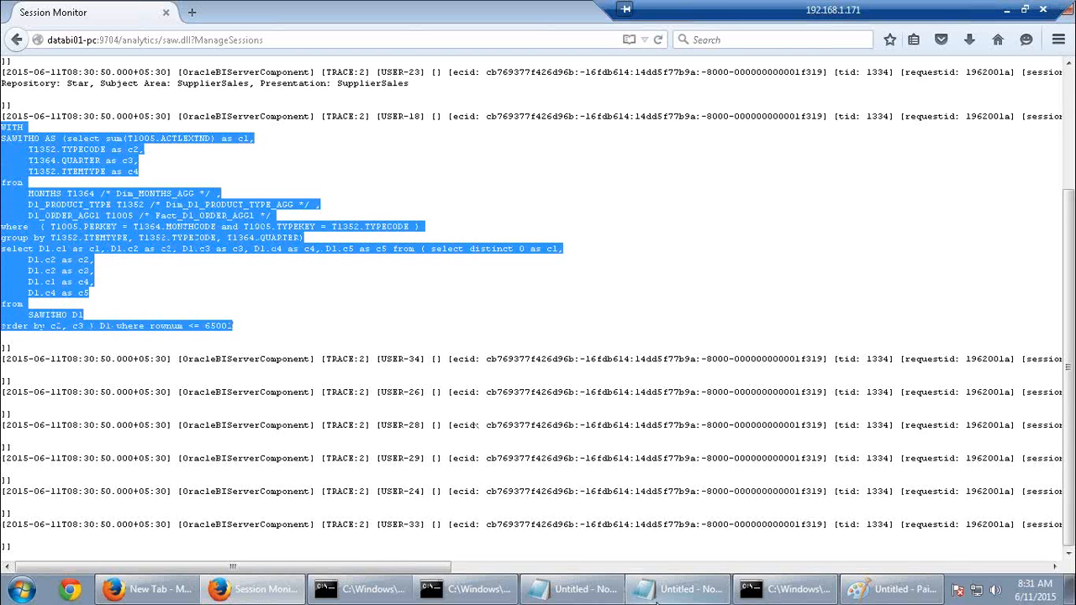
left_click(681, 589)
Select the earlier detailed SQL query, then switch to the case4 notes
scroll(357, 414, "up", 3)
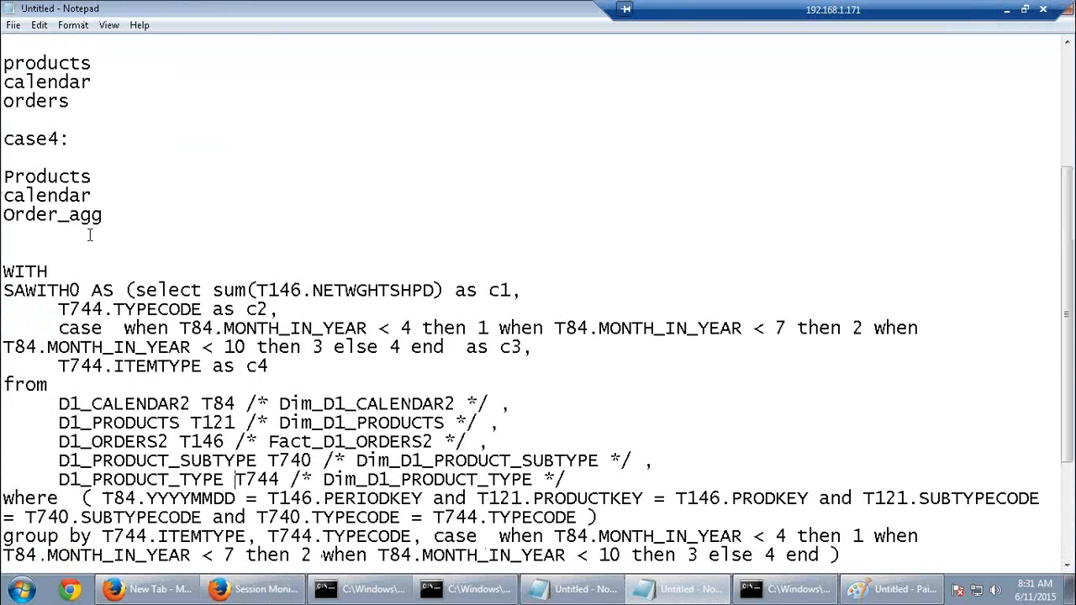
left_click_drag(3, 271, 467, 555)
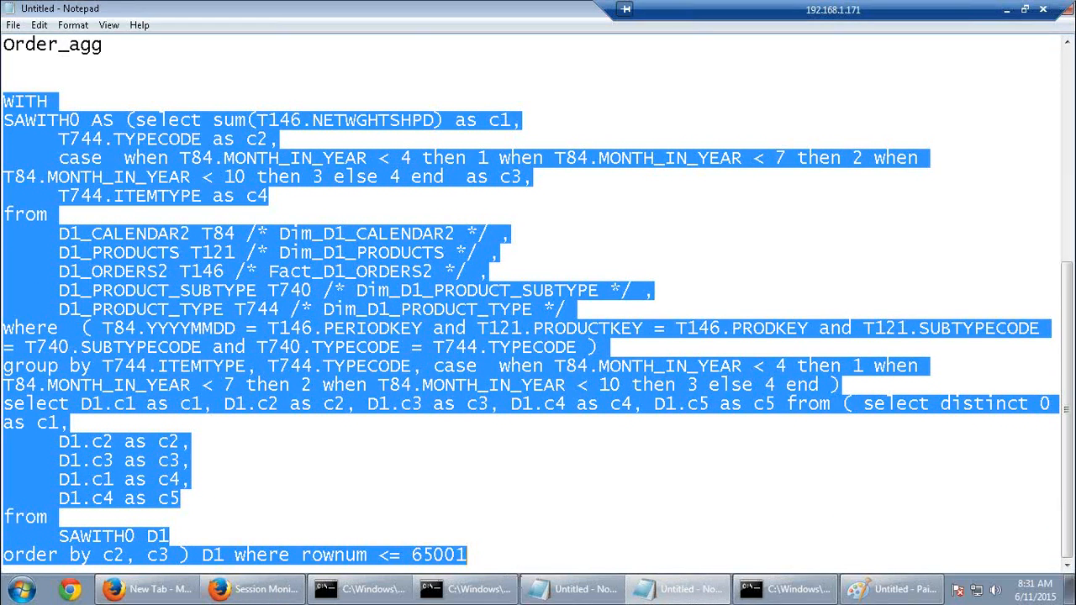
mouse_move(519, 589)
left_click(621, 528)
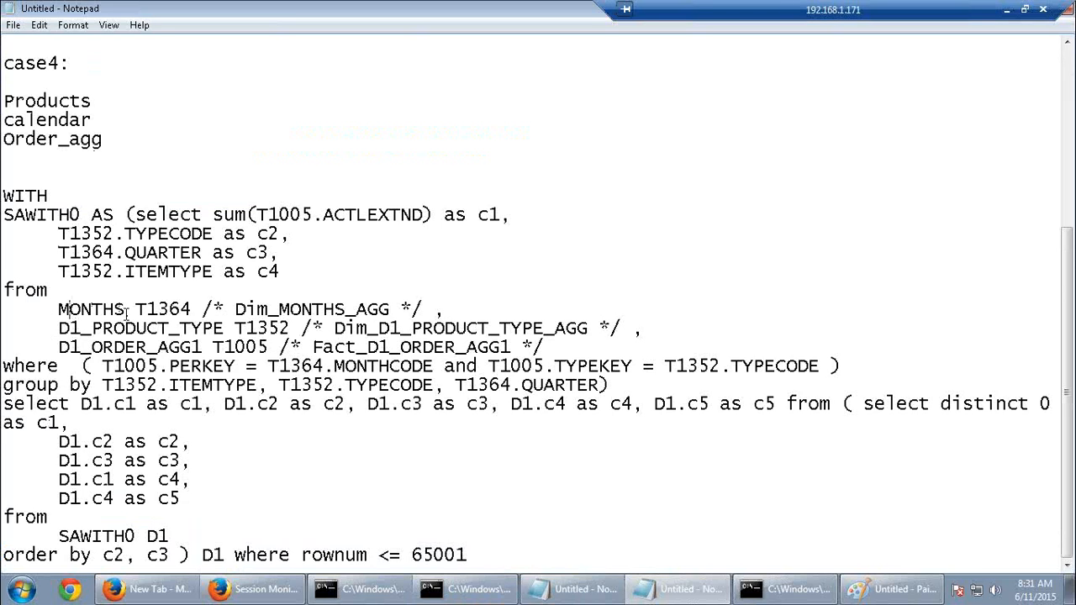
Highlight QUARTER, the months and product-type aggregate tables, and D1_ORDER_AGG1 in the case4 SQL
left_click_drag(69, 309, 104, 309)
left_click_drag(236, 308, 392, 309)
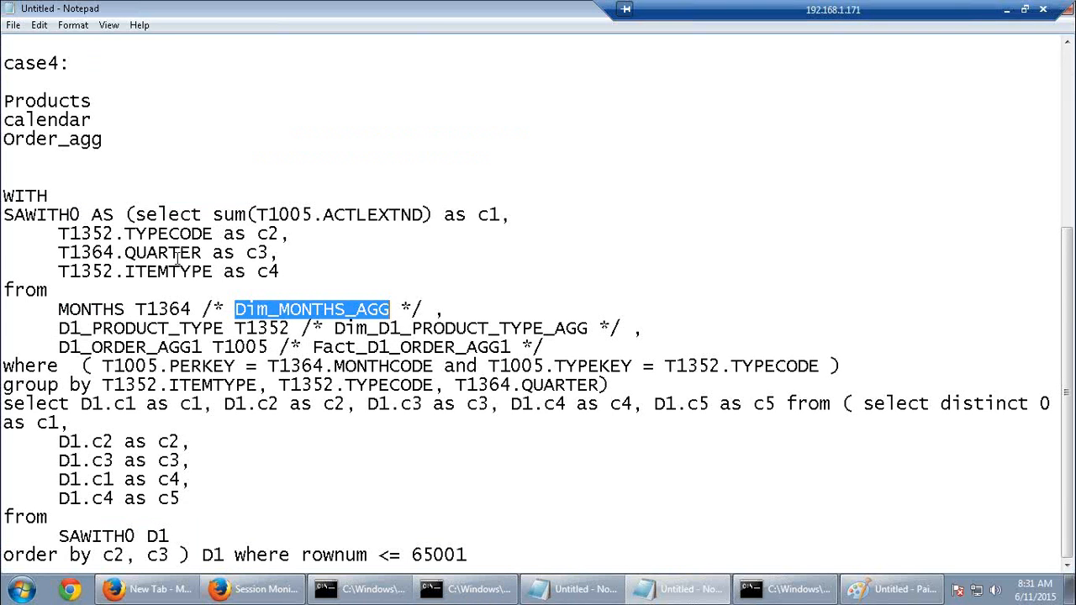
left_click(125, 252)
left_click_drag(125, 252, 207, 252)
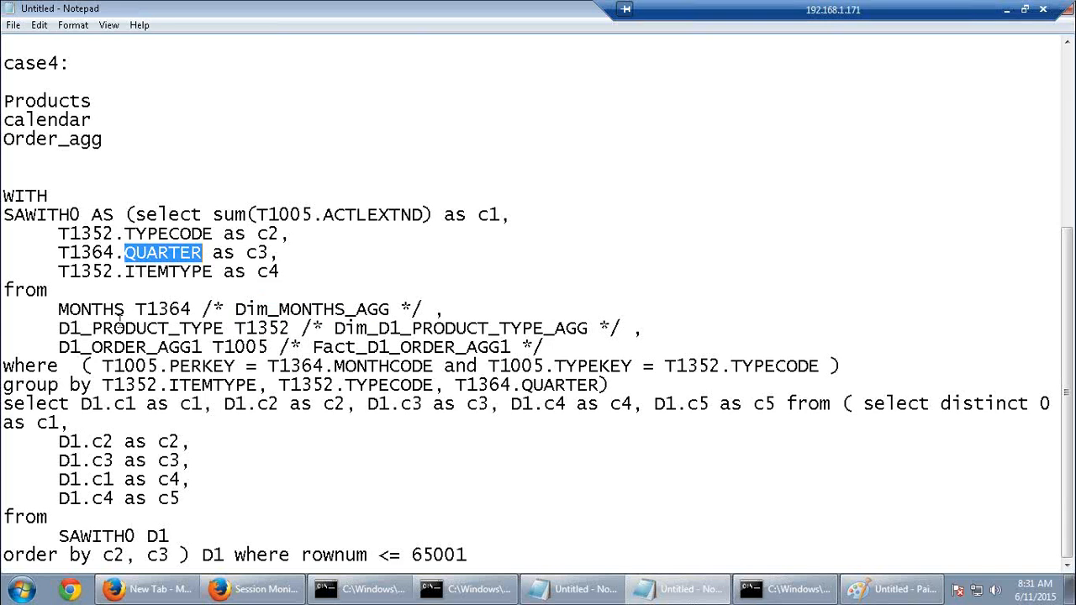
left_click_drag(135, 310, 391, 311)
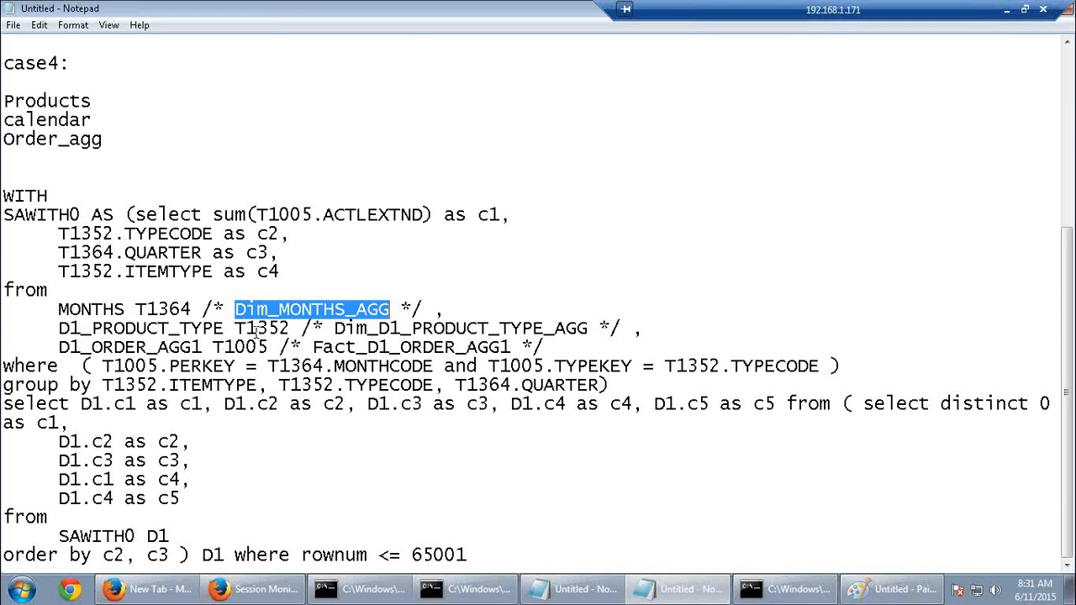
left_click_drag(334, 329, 589, 329)
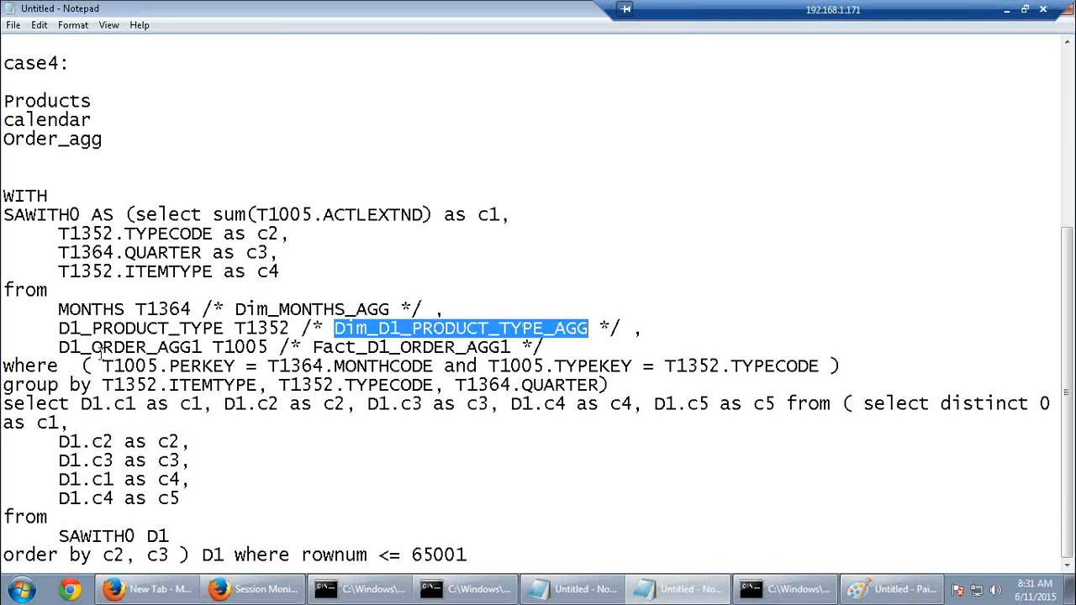
left_click_drag(57, 347, 214, 347)
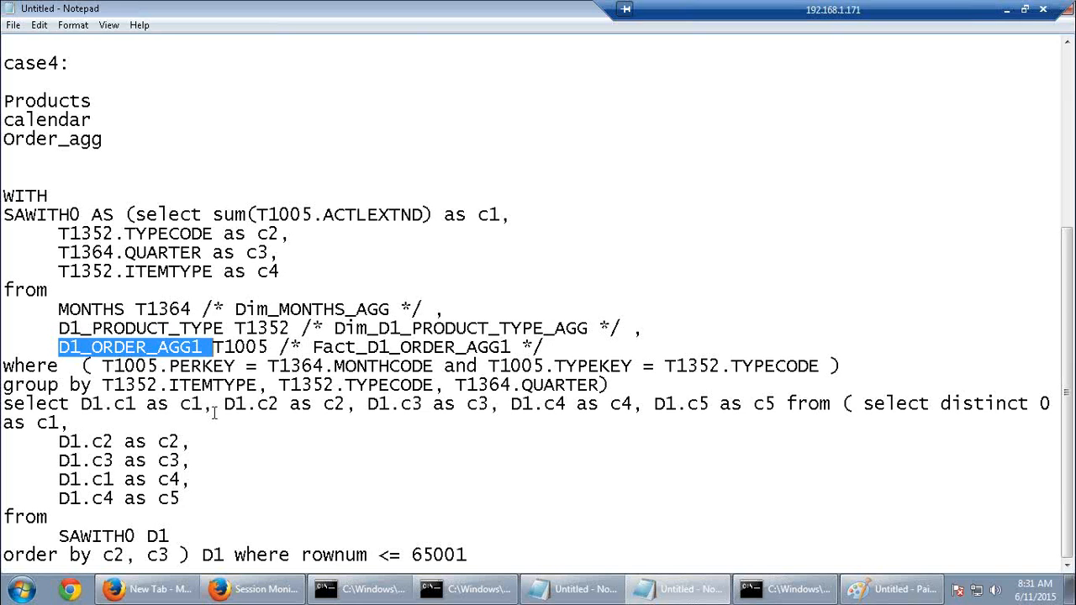
left_click(278, 273)
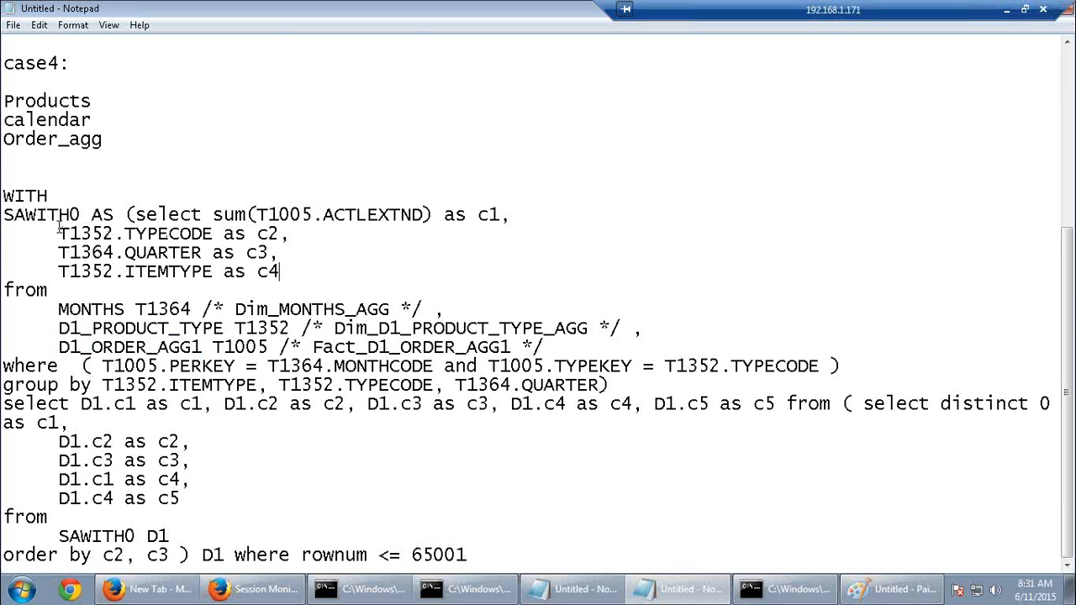
left_click_drag(59, 234, 424, 368)
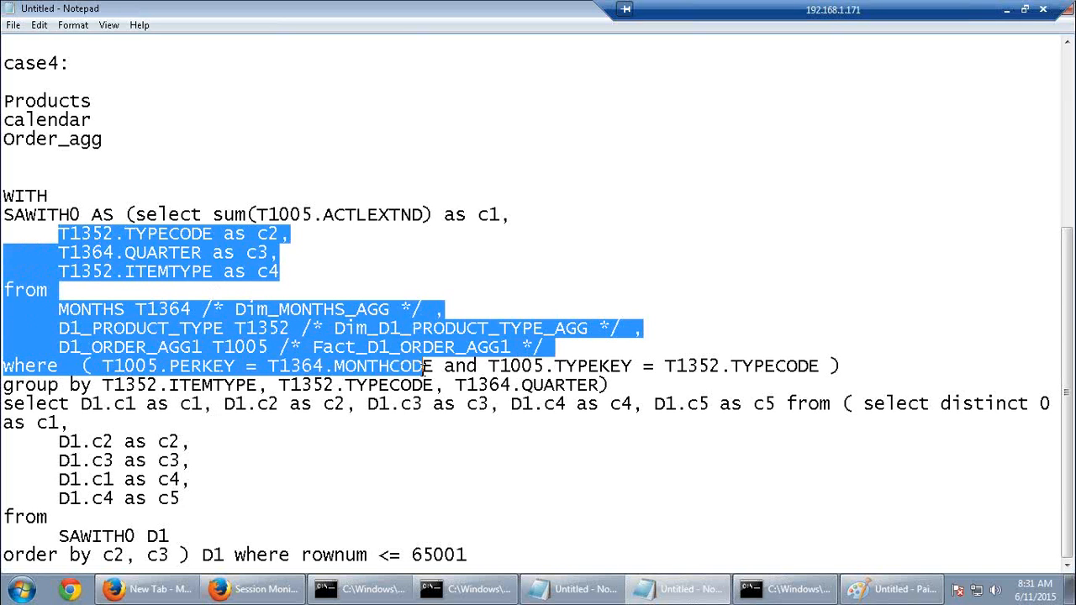
left_click(182, 593)
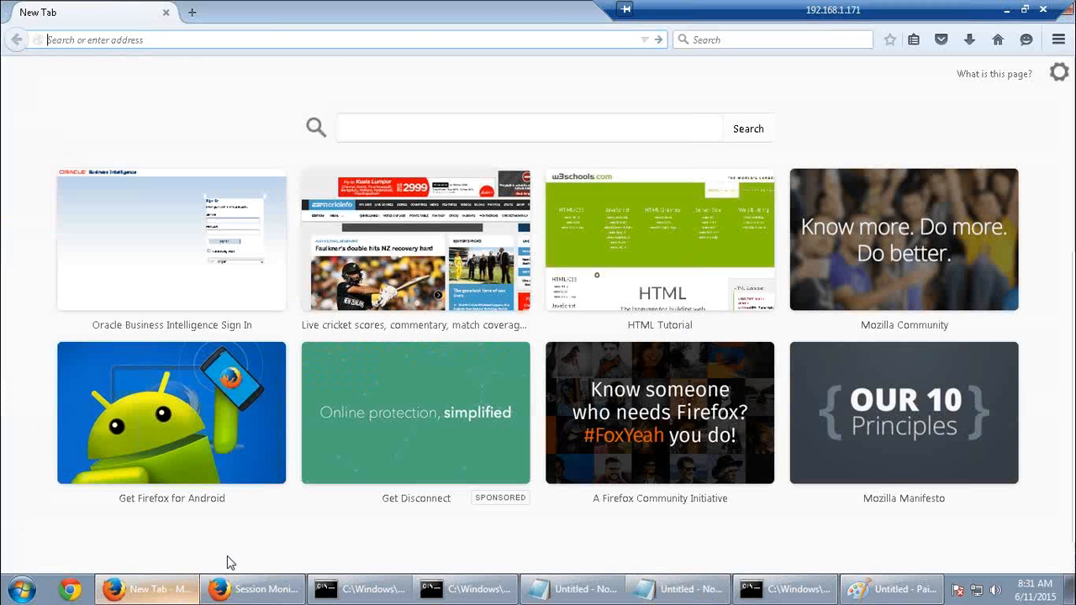
Return from the Session Monitor and start a new analysis on SupplierSales
left_click(248, 588)
left_click(17, 42)
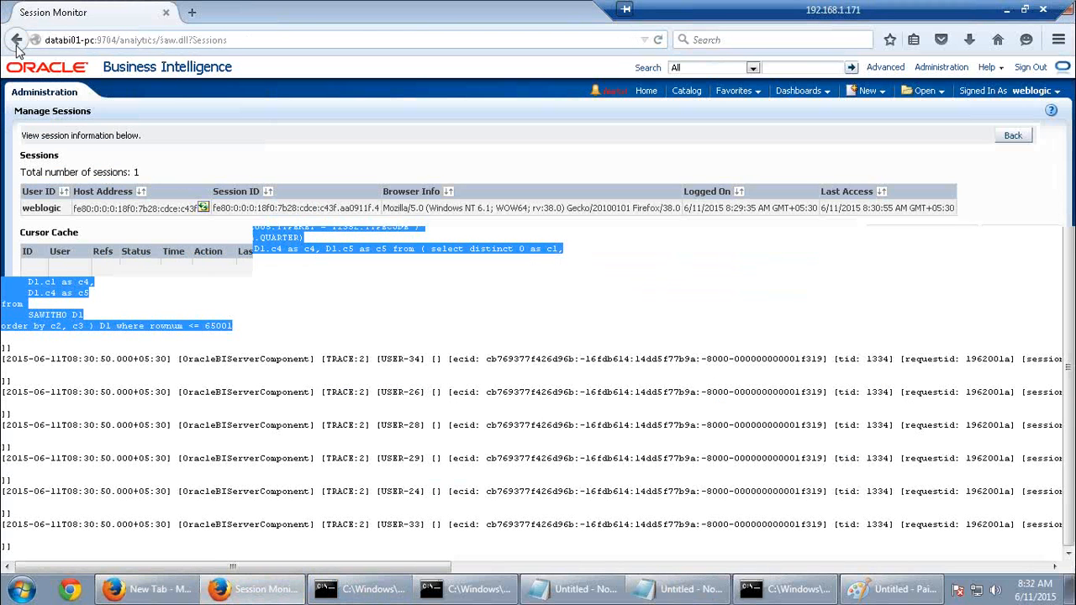
left_click(1014, 137)
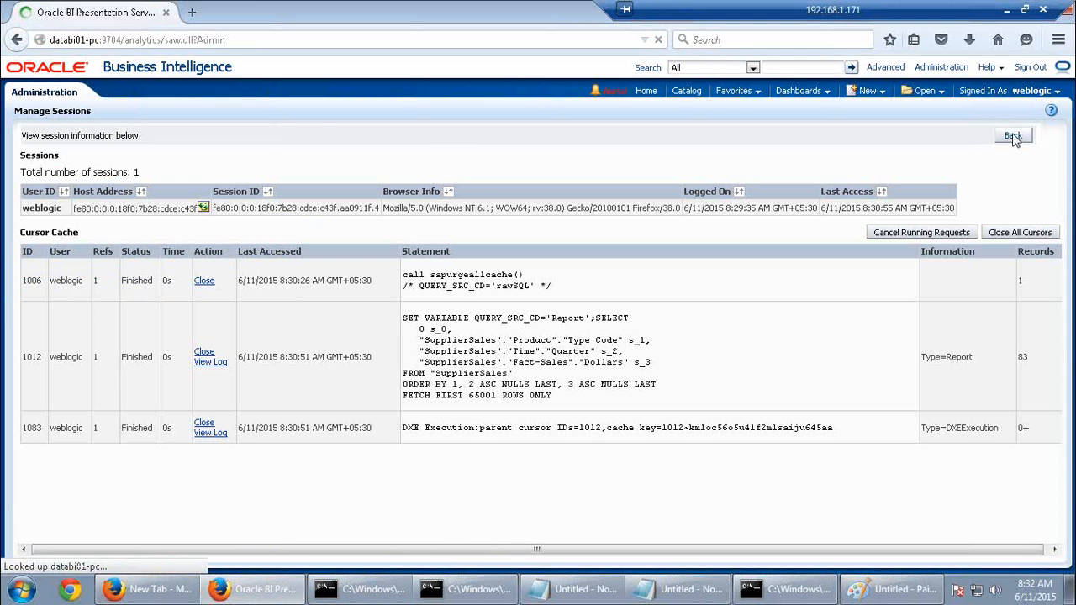
left_click(879, 92)
left_click(871, 128)
left_click(866, 140)
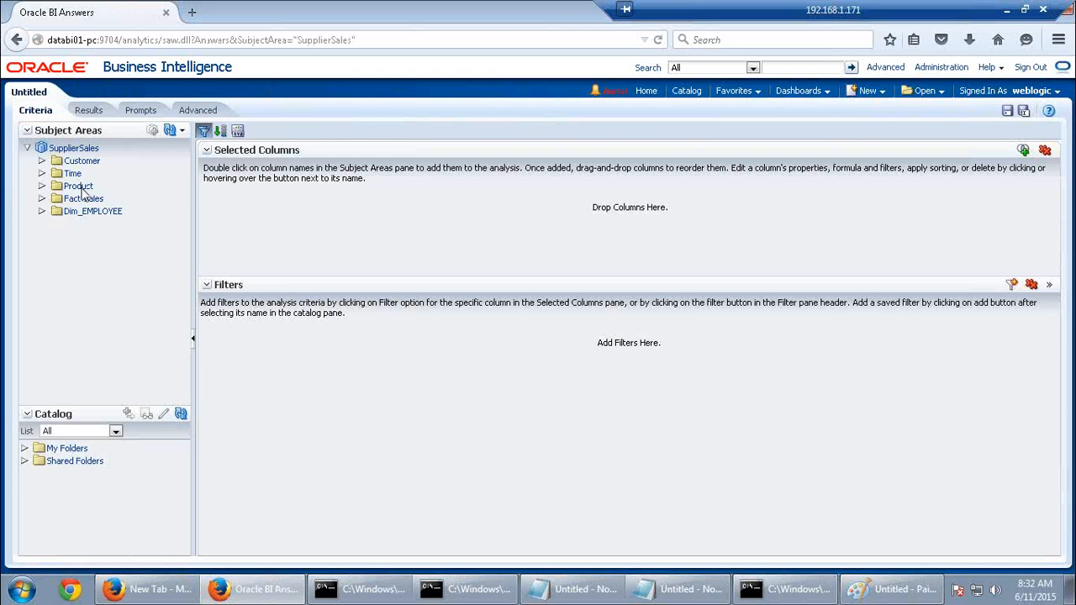
Add Subtype, Month and the Dollars measure, then show the results table
left_click(80, 187)
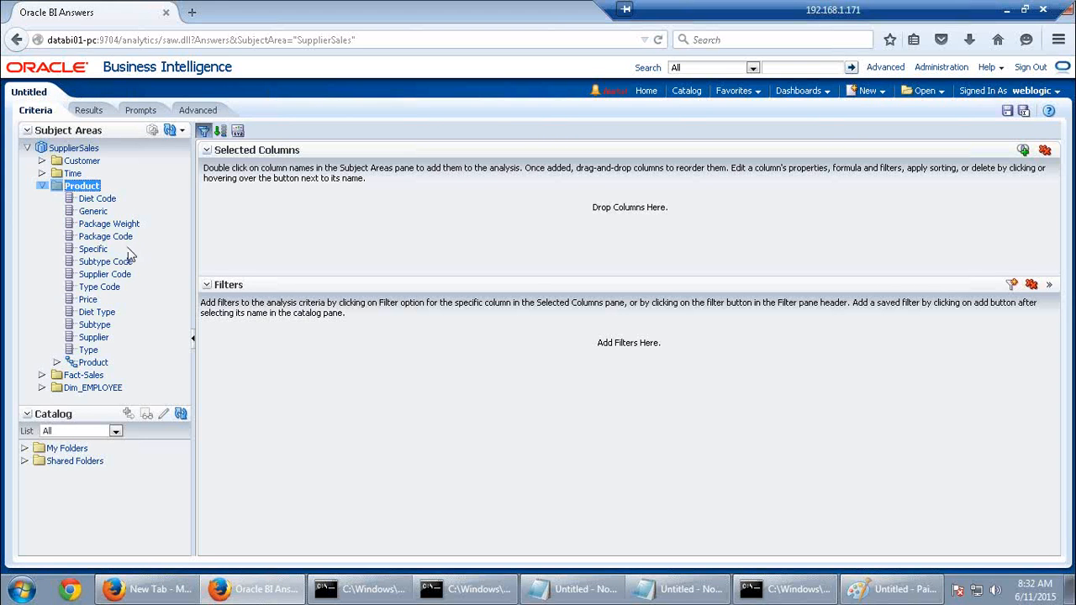
double_click(102, 327)
double_click(77, 173)
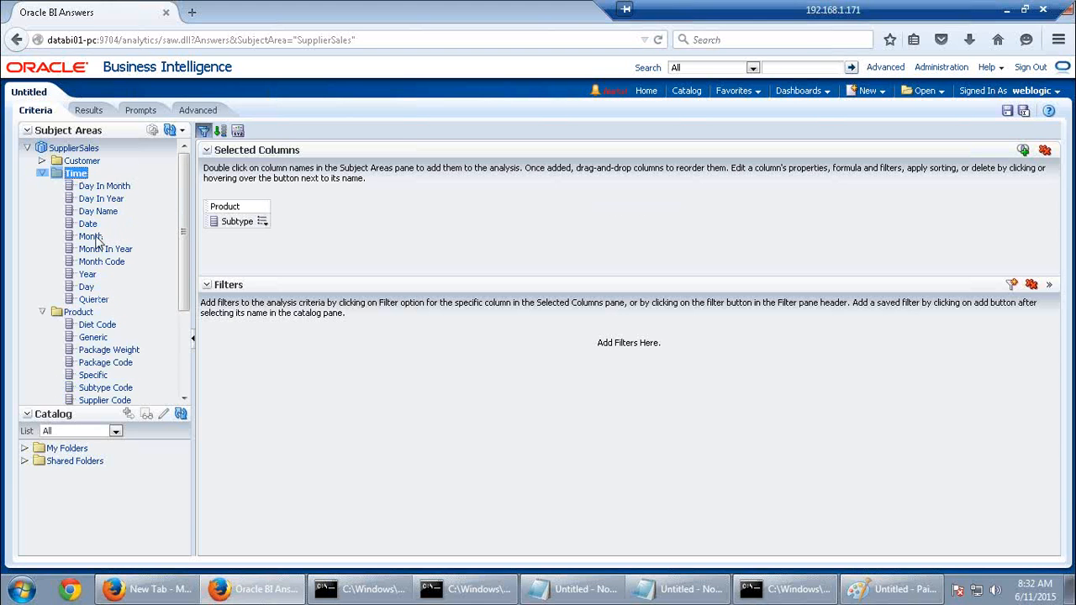
double_click(94, 238)
scroll(136, 222, "down", 3)
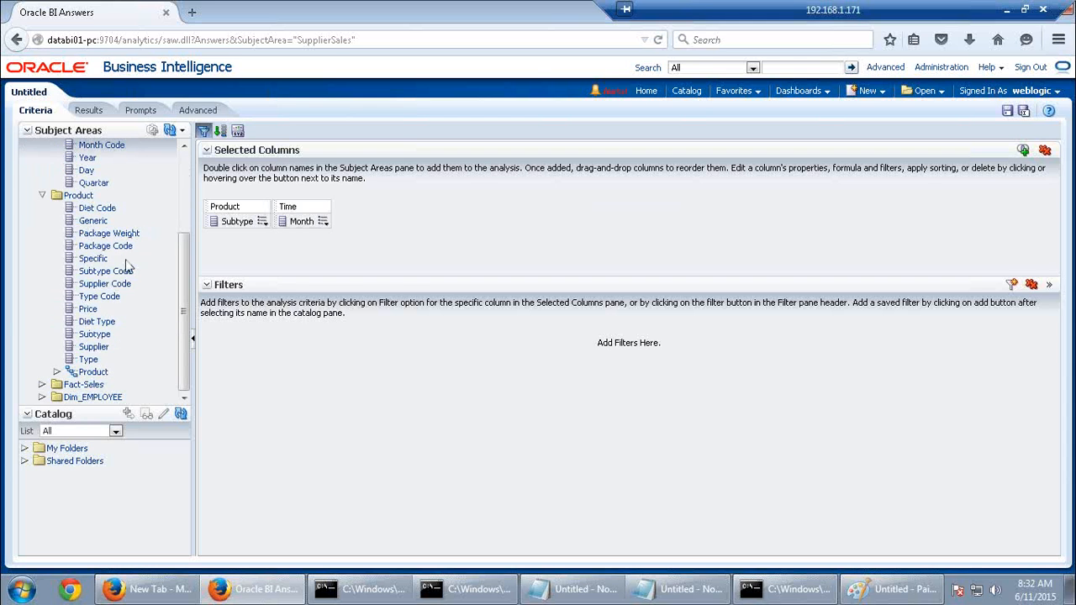
double_click(95, 385)
scroll(117, 336, "down", 2)
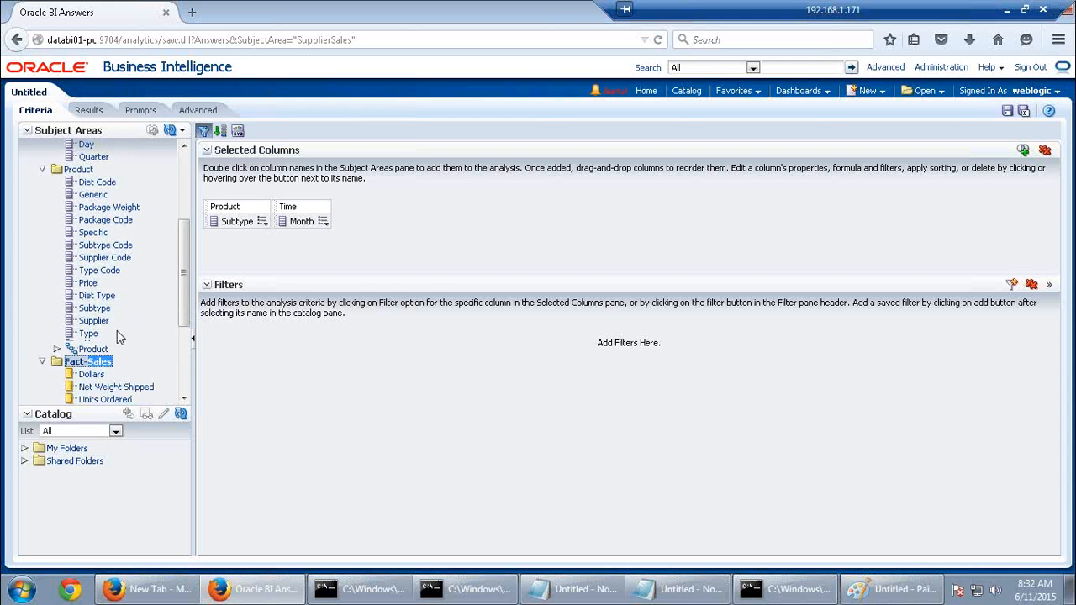
left_click(99, 336)
double_click(99, 336)
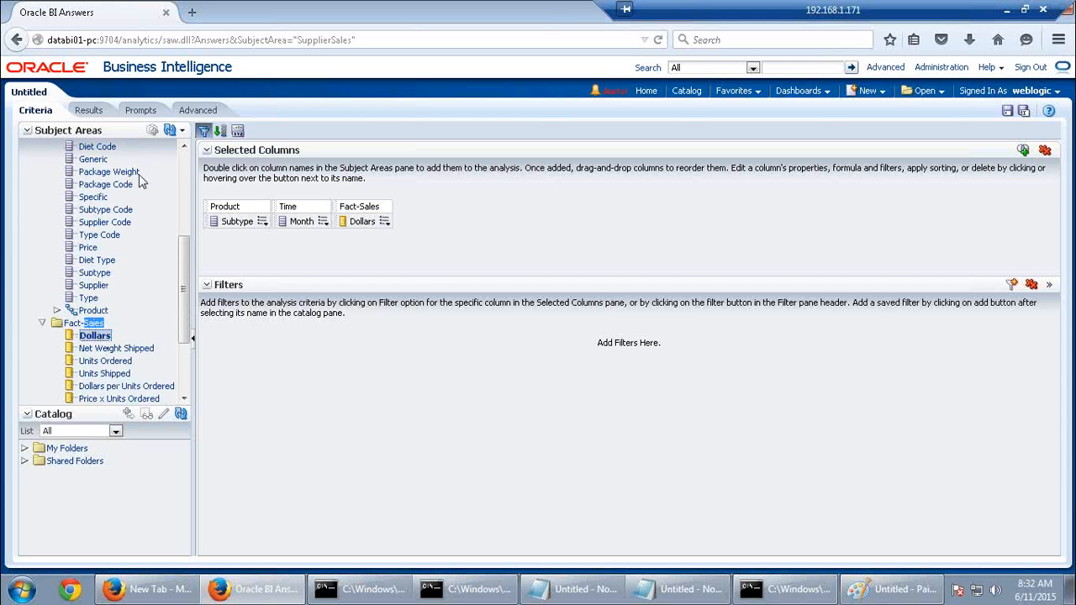
left_click(90, 111)
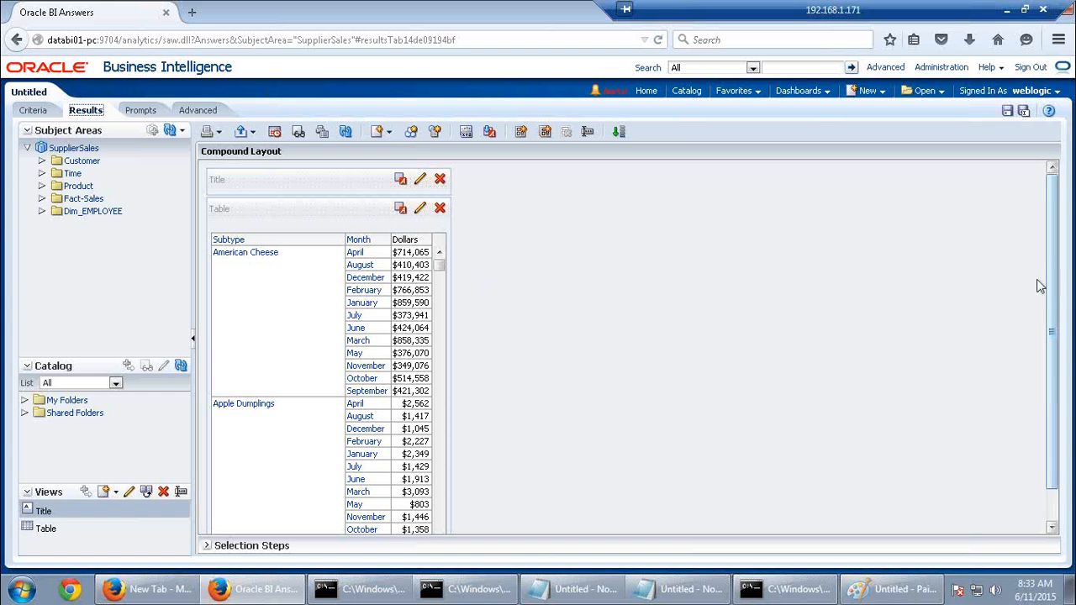
Leave the unsaved analysis page for Administration, confirming on the second try
left_click(955, 72)
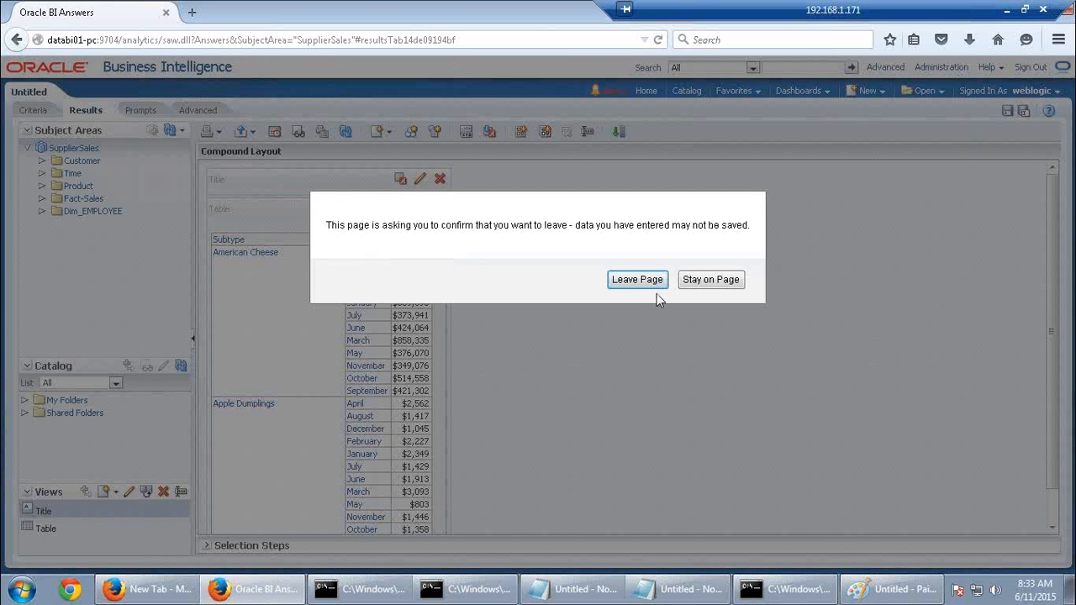
left_click(711, 281)
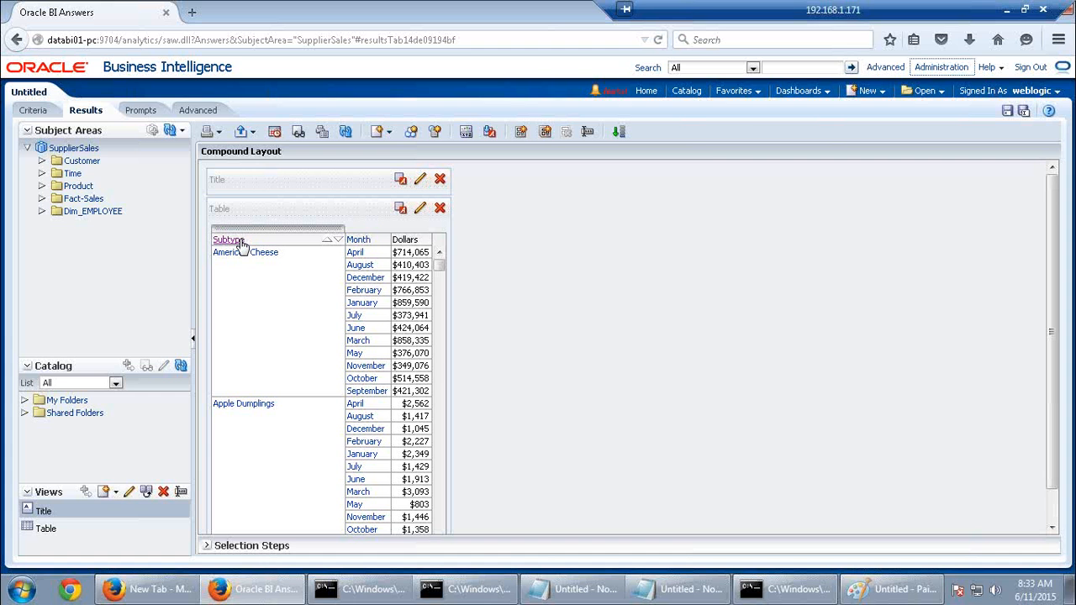
left_click(943, 70)
left_click(647, 284)
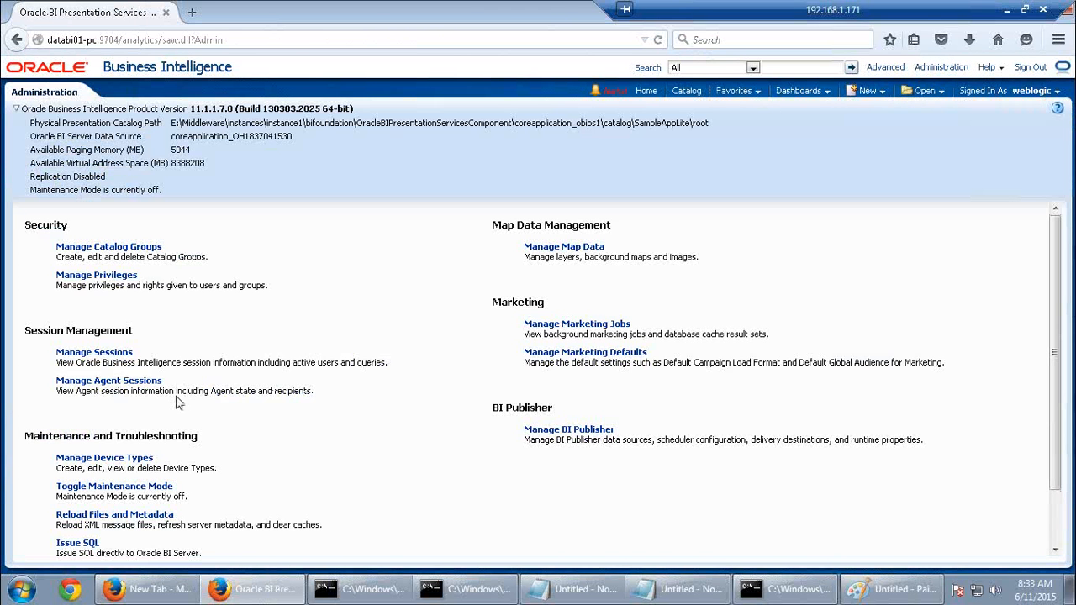
Open the log of report query 1146 and select its generated physical SQL
left_click(94, 353)
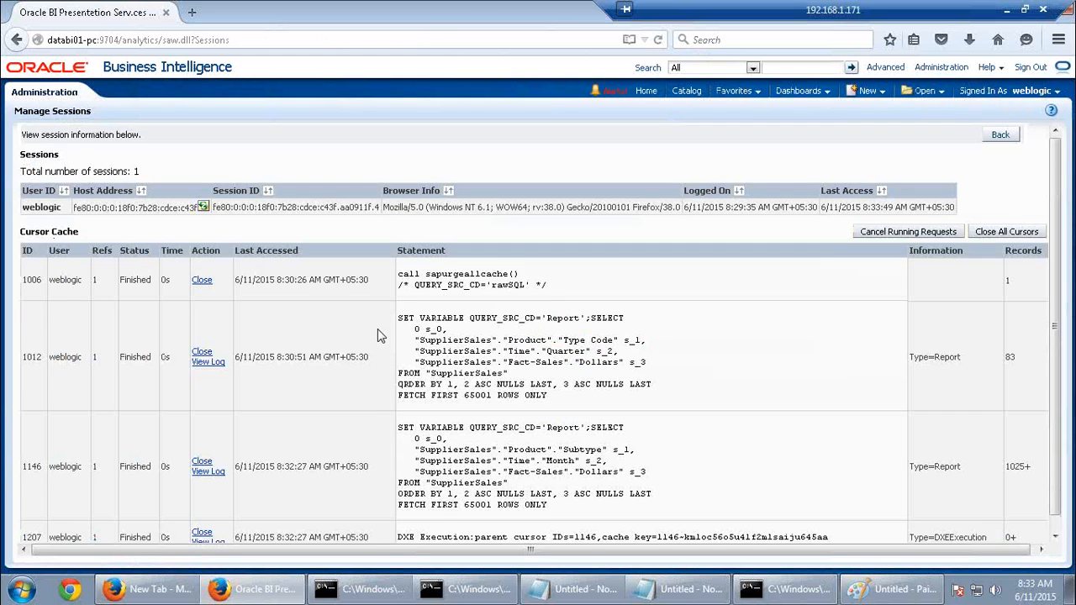
scroll(377, 329, "down", 1)
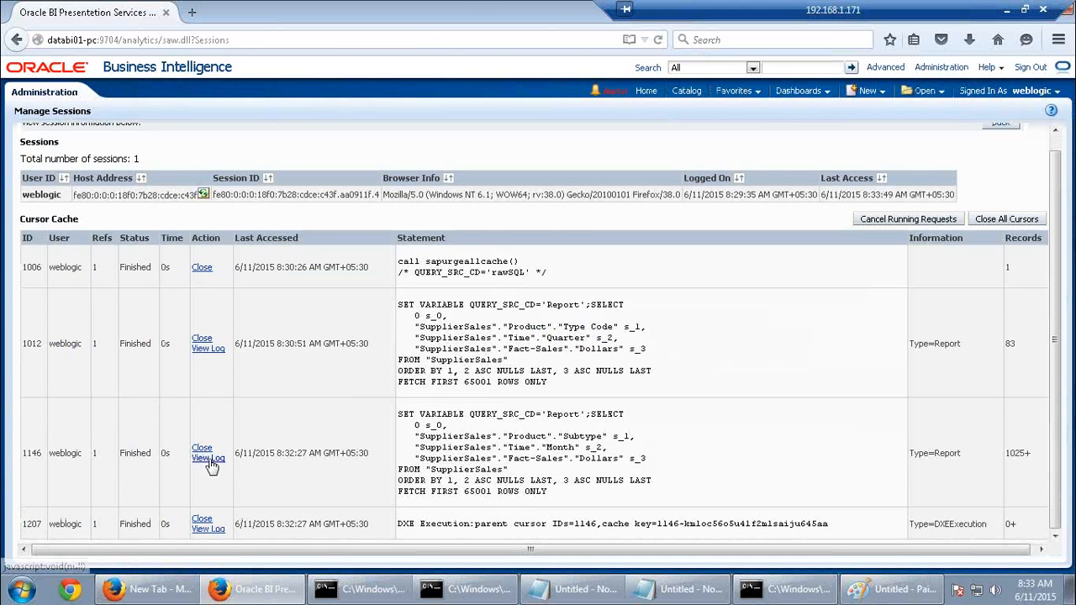
left_click(210, 458)
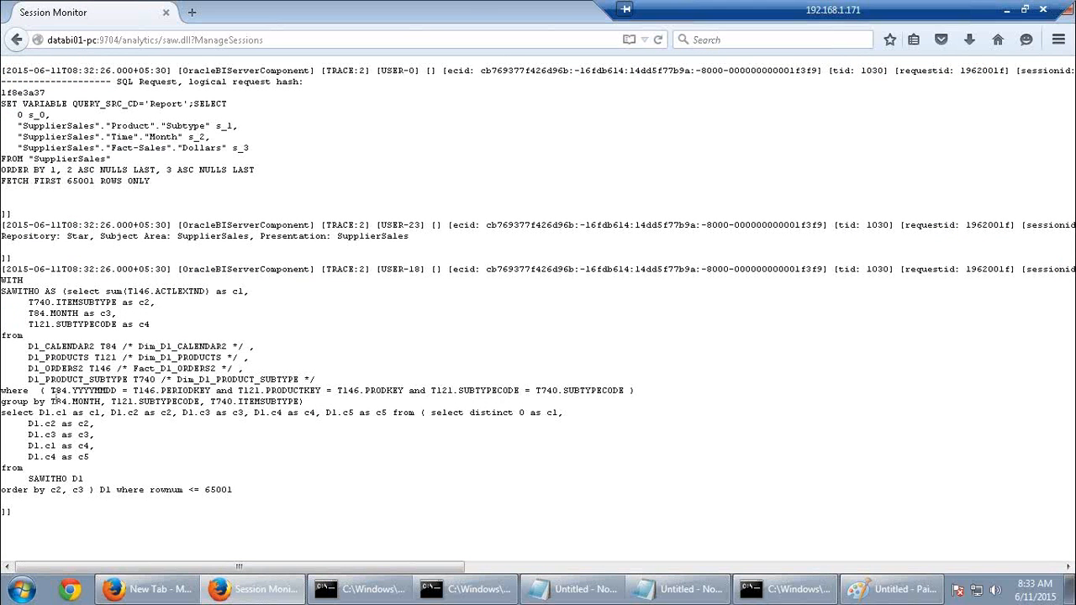
left_click_drag(4, 284, 248, 500)
key("ctrl+c")
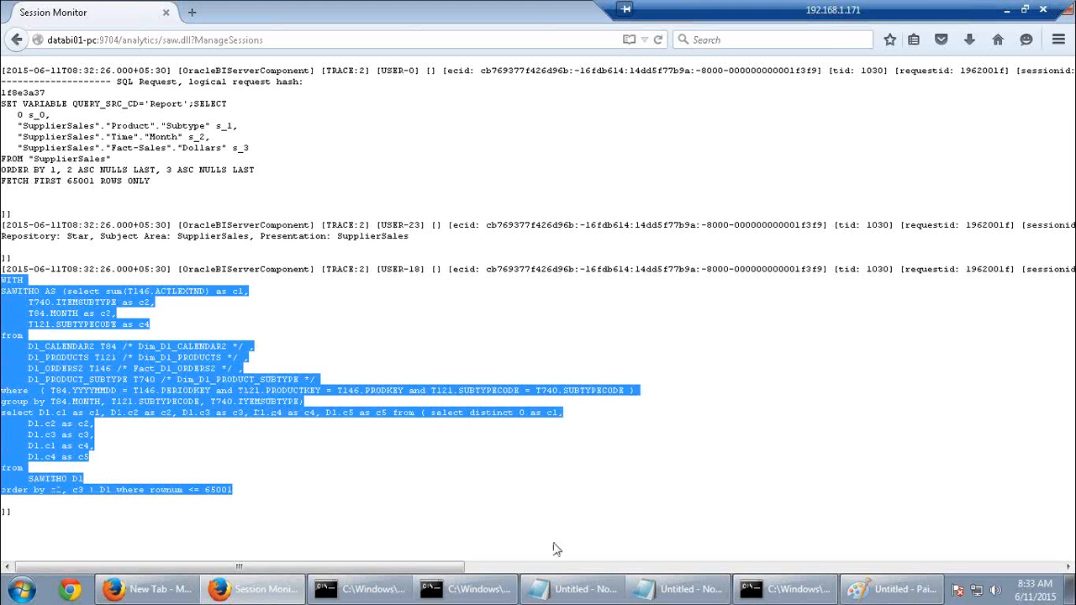
left_click(677, 589)
Paste the Subtype-Month SQL below the case4 query and highlight its calendar, products and orders tables
left_click(476, 545)
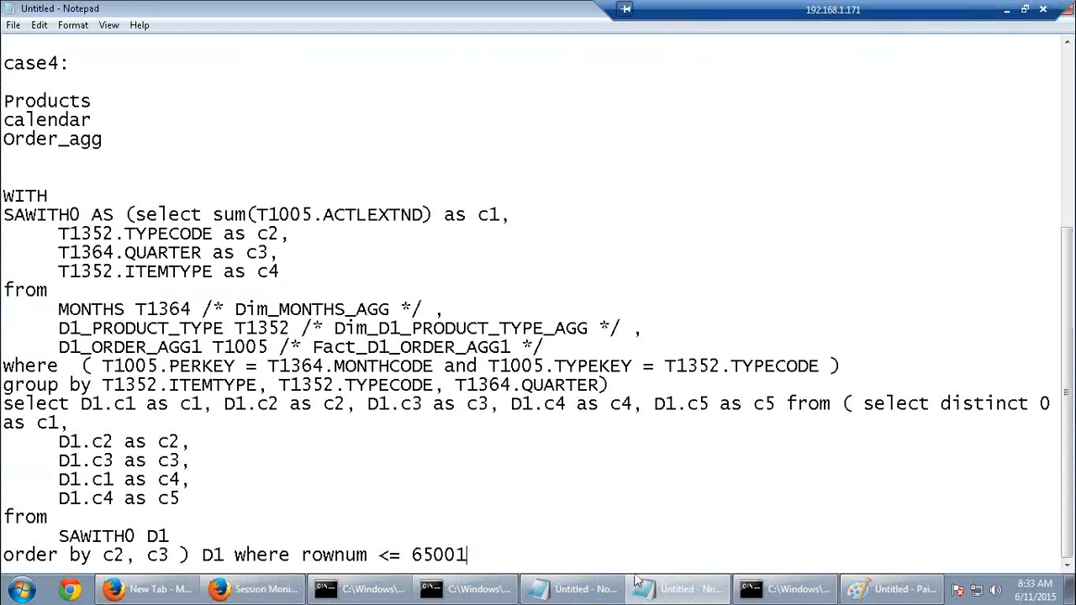
key("Return")
key("Return")
key("Return")
key("Return")
key("Return")
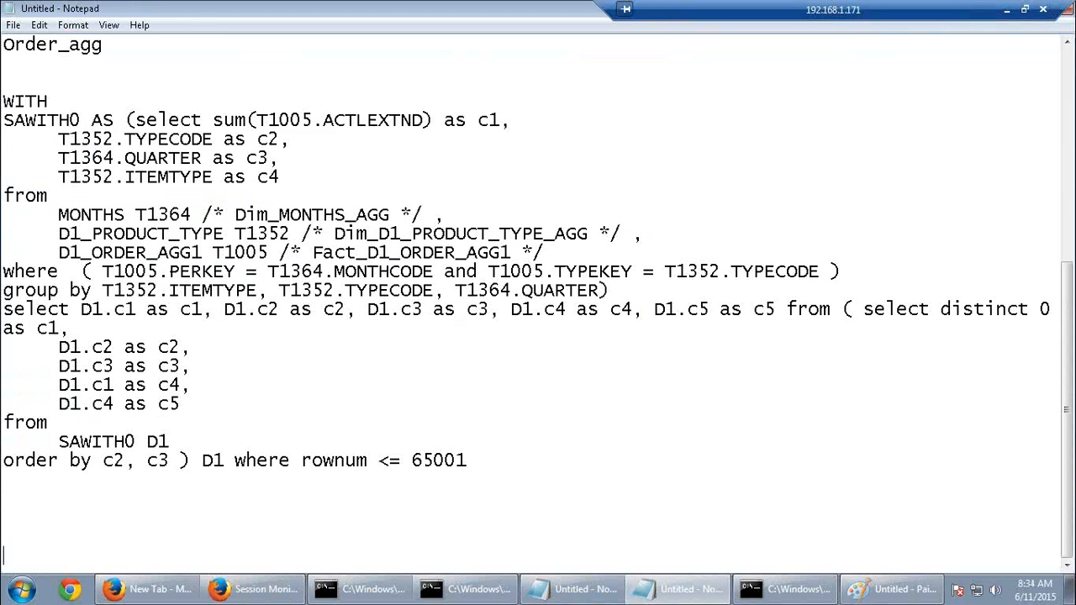
key("ctrl+v")
key("Return")
key("Return")
key("Return")
key("Return")
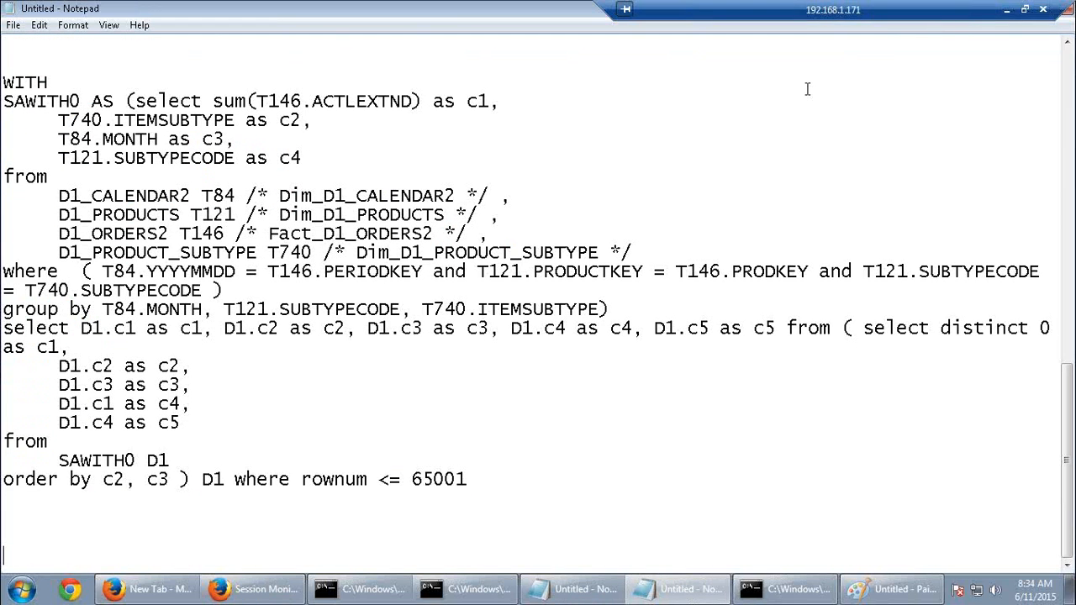
left_click_drag(290, 197, 423, 197)
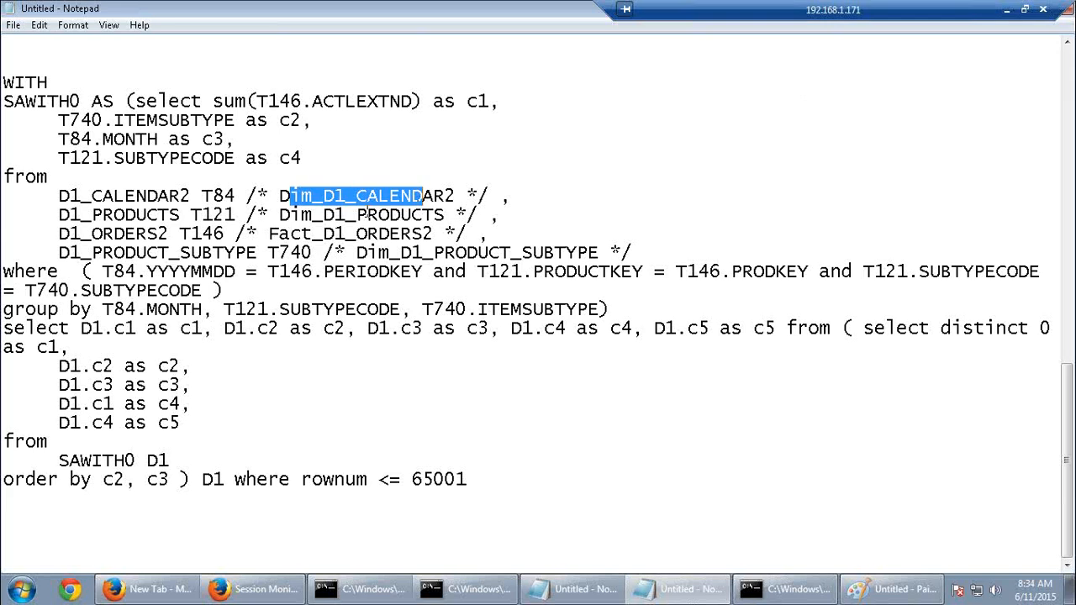
left_click_drag(346, 215, 545, 252)
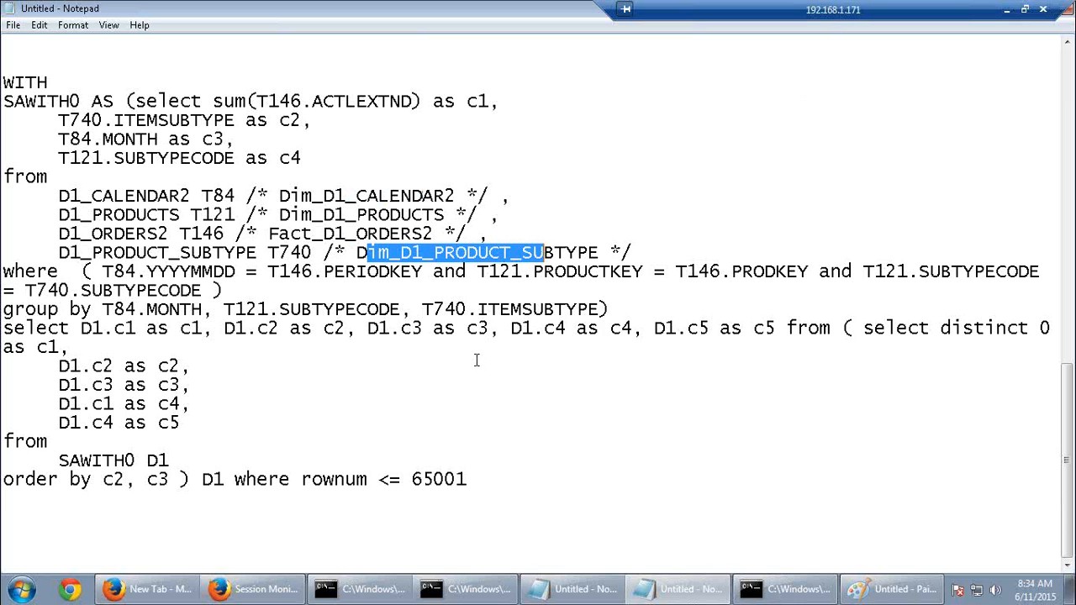
Return to the SupplierSales analysis in Answers and open its criteria for editing
left_click(252, 588)
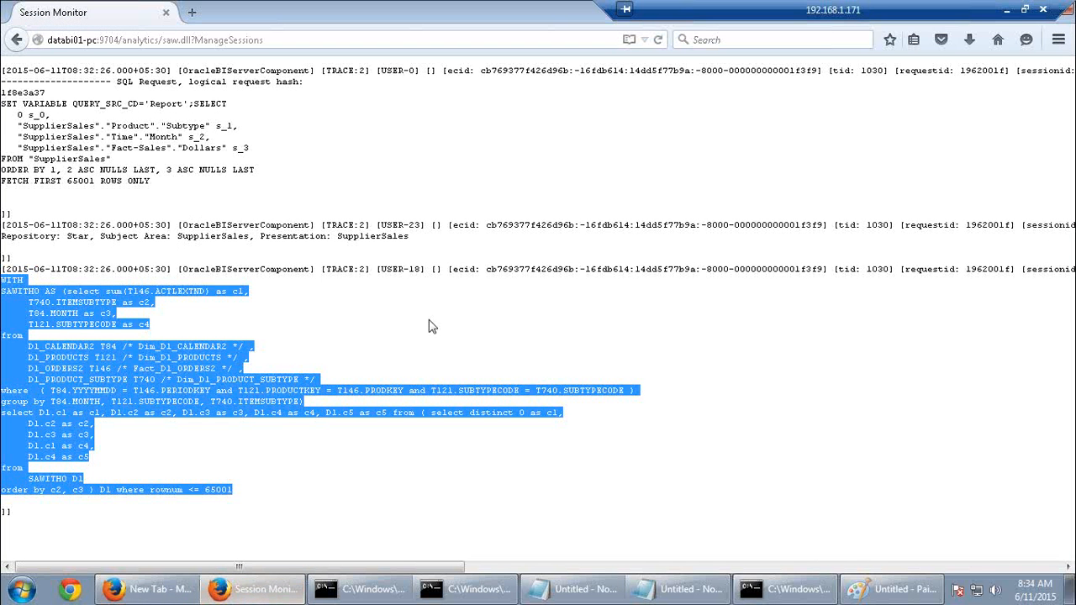
left_click(16, 40)
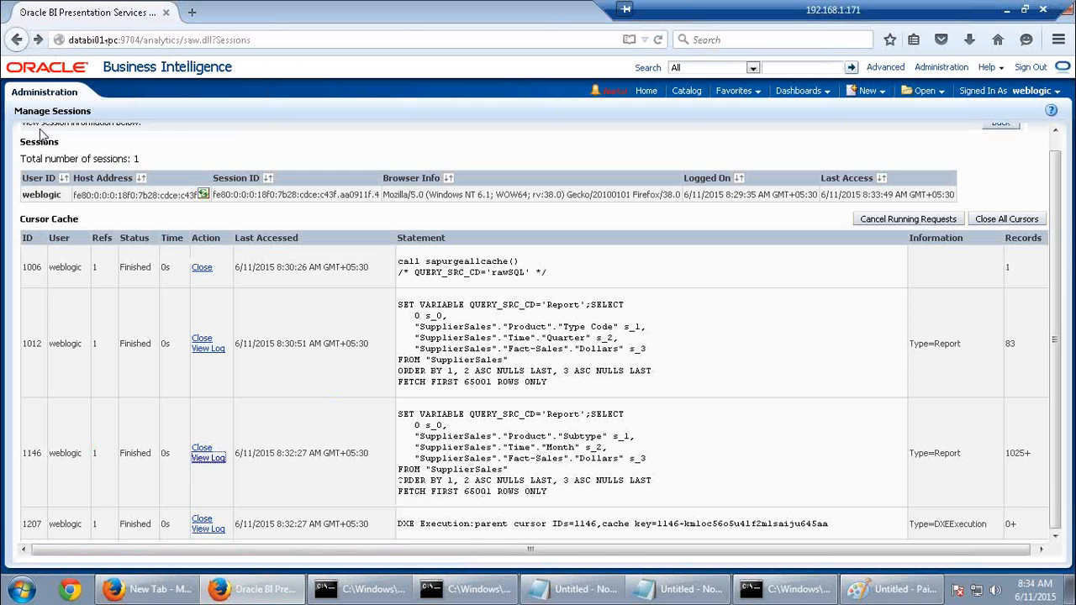
left_click(17, 40)
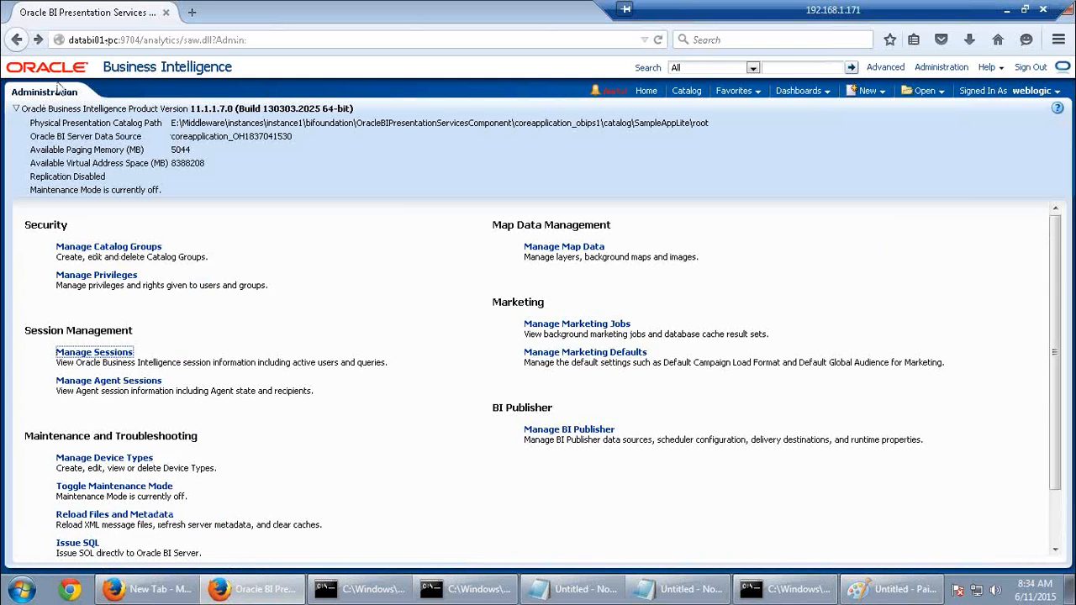
left_click(18, 42)
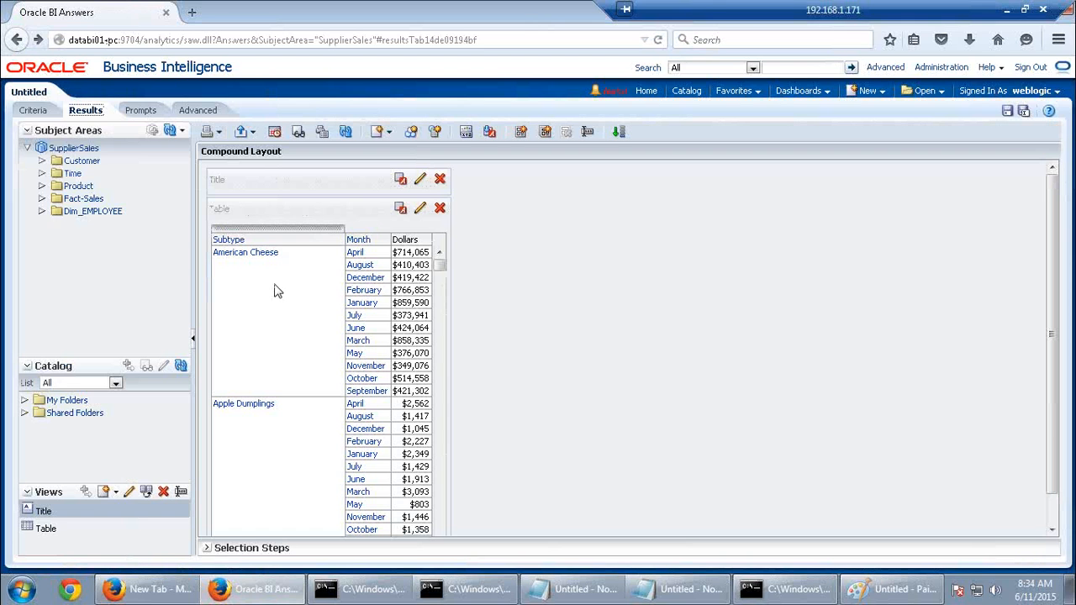
left_click(37, 111)
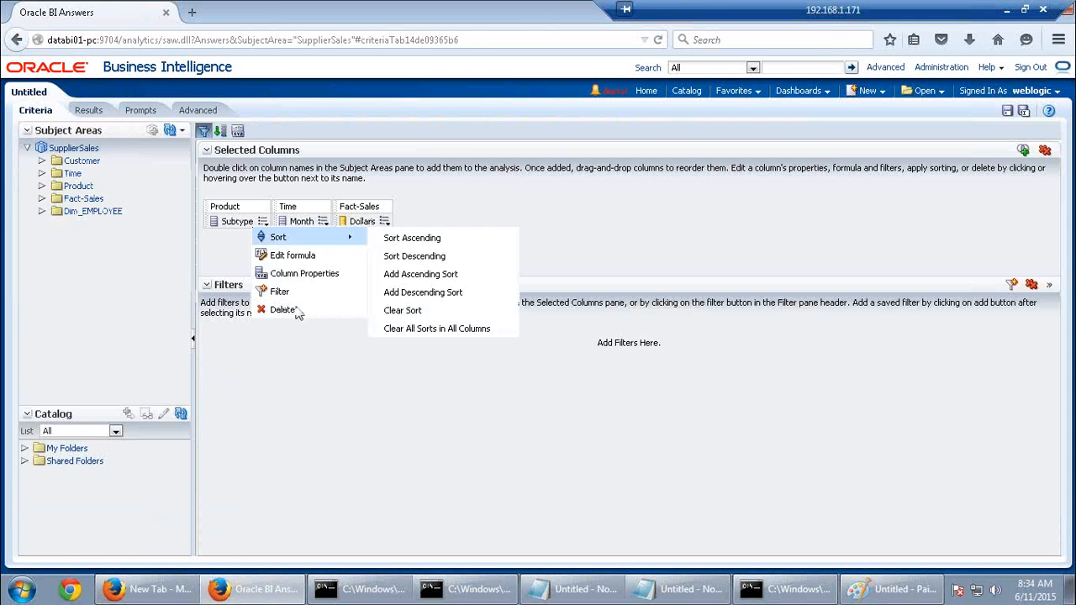
Replace the Subtype column with Product Type and the Month column with Time Year
mouse_move(263, 228)
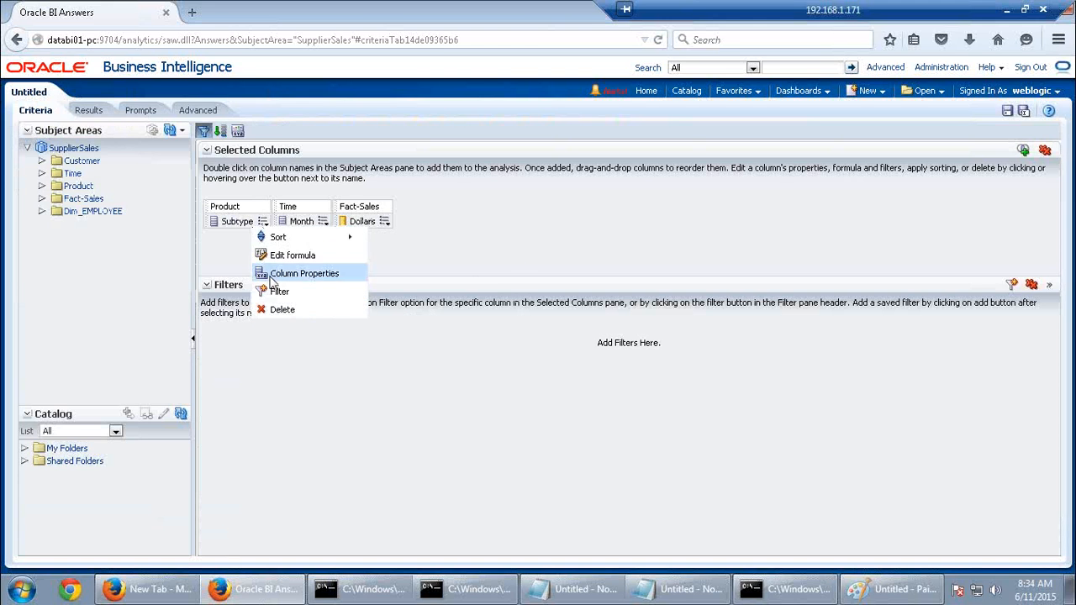
left_click(278, 309)
left_click(80, 187)
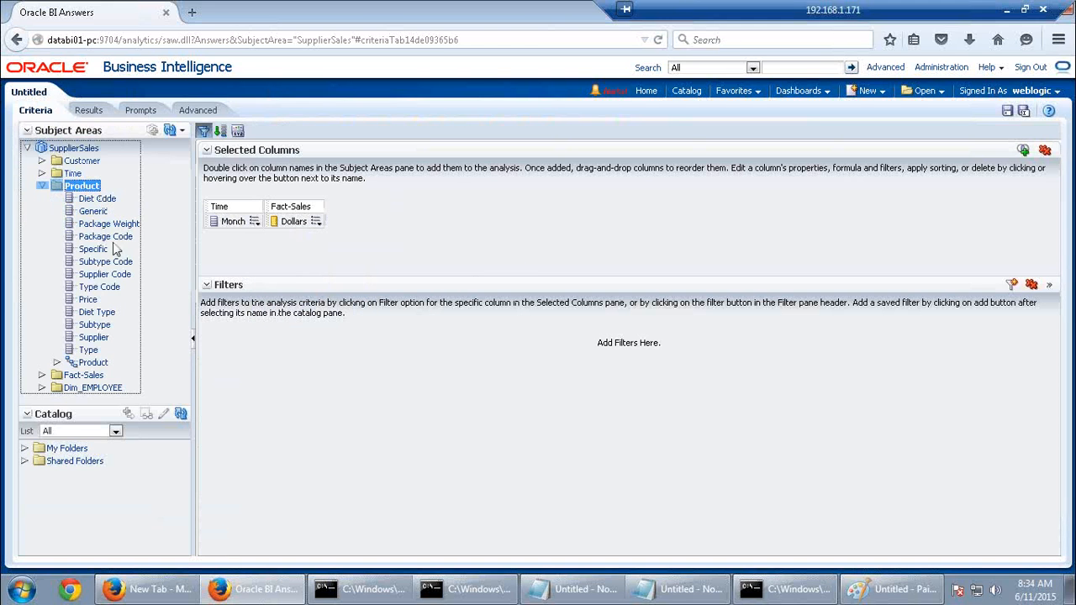
double_click(89, 350)
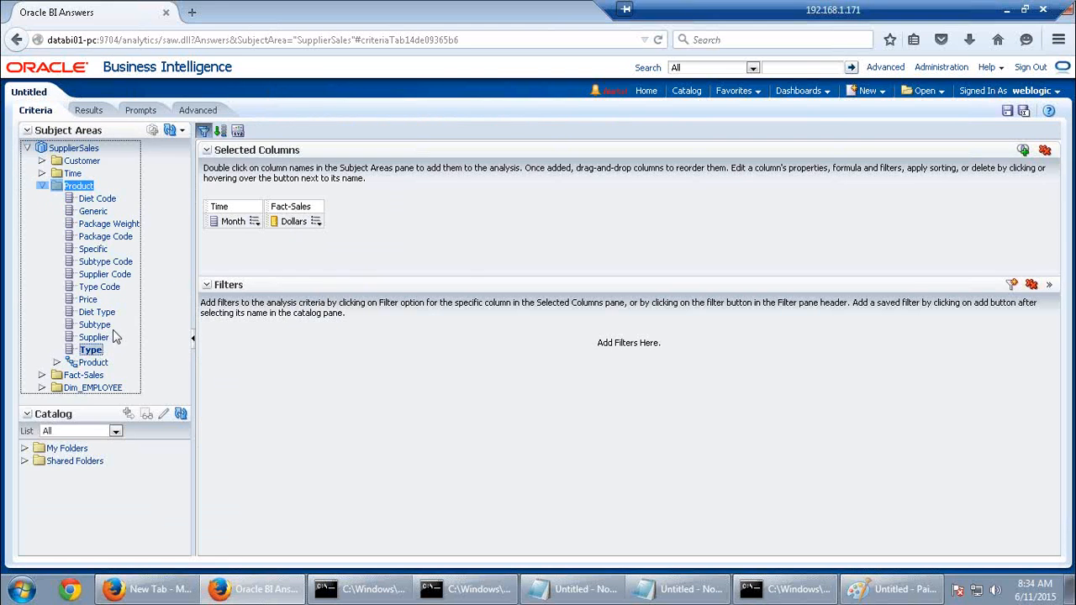
left_click(255, 222)
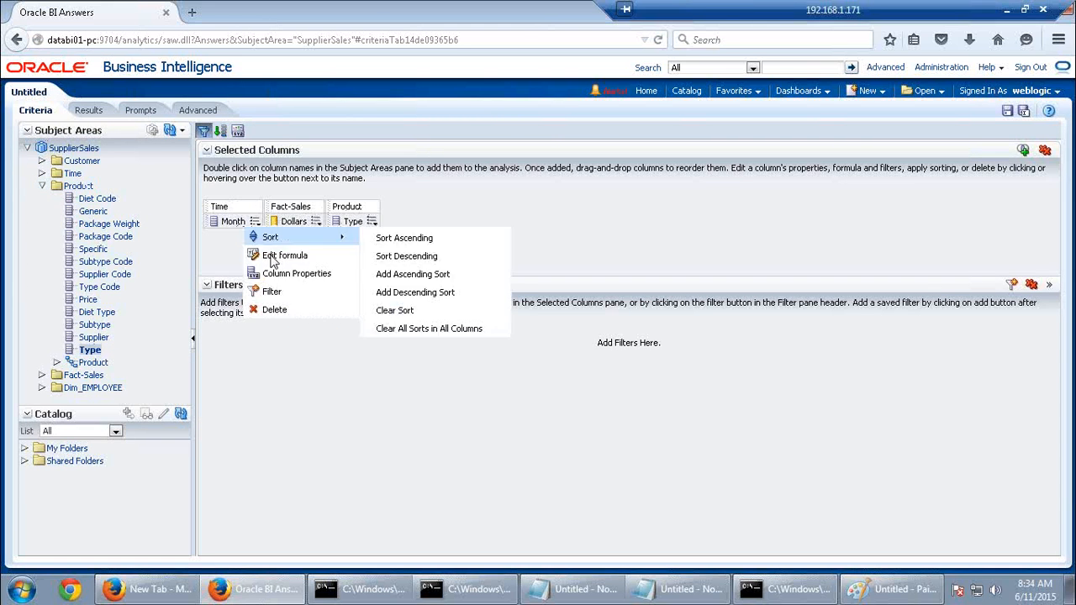
left_click(272, 307)
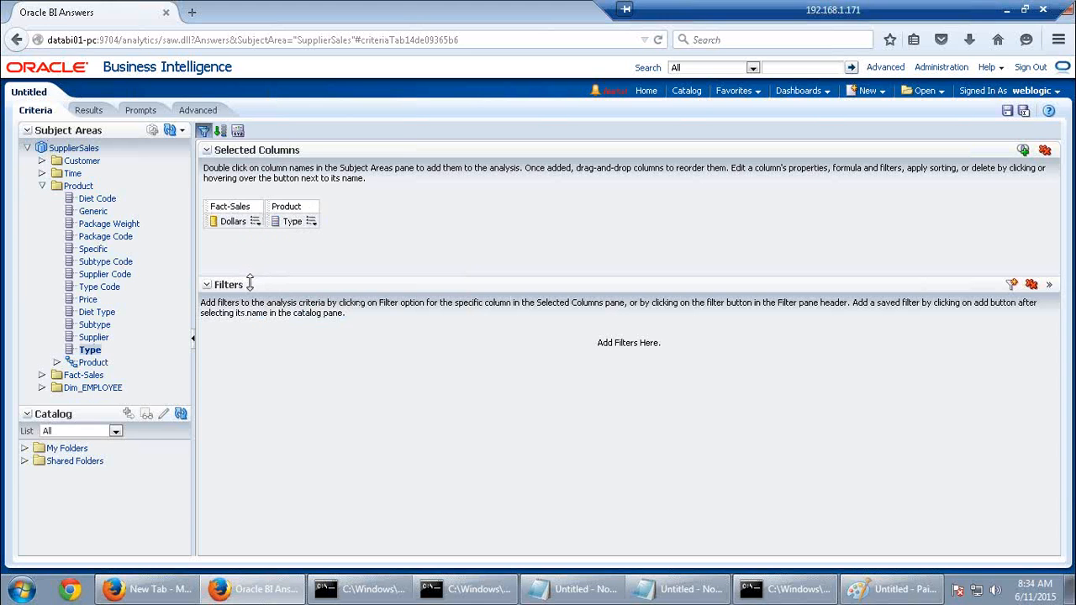
left_click(42, 174)
double_click(90, 275)
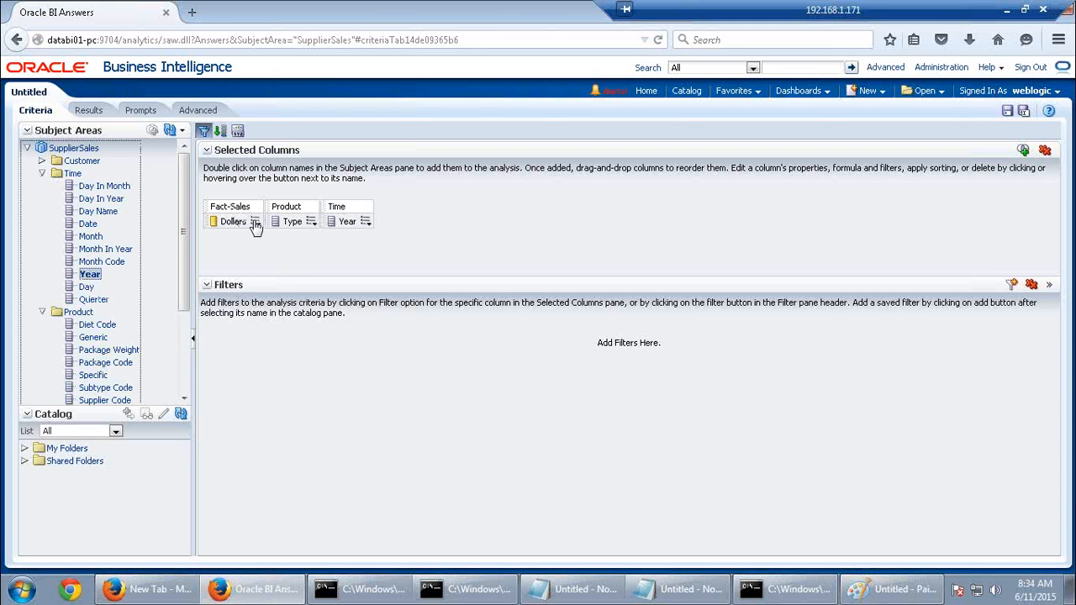
Replace the Dollars measure with Fact-Sales Cuts and view the results
mouse_move(257, 225)
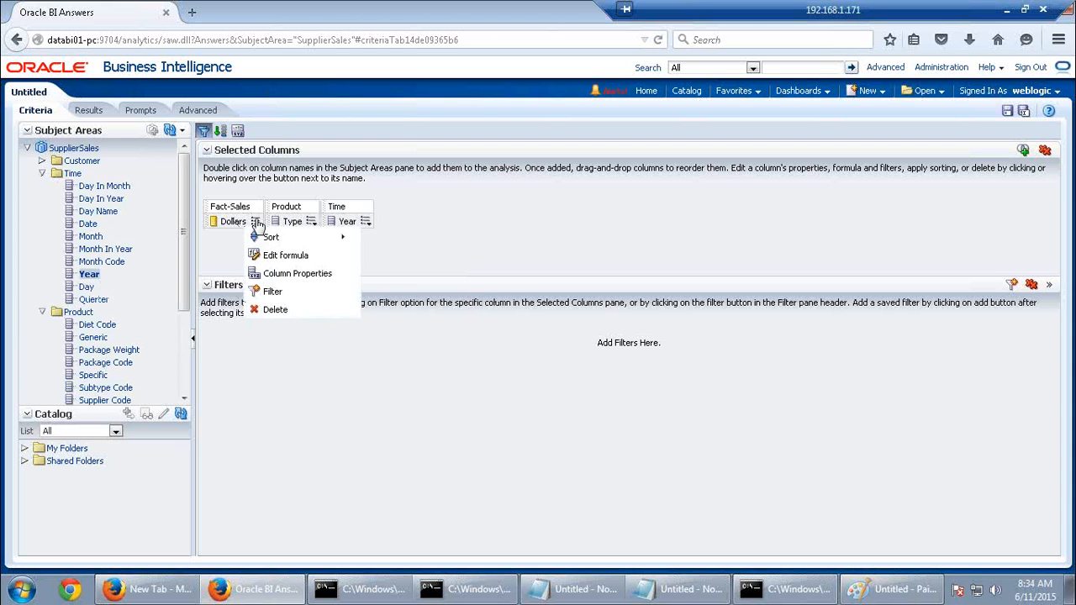
left_click(275, 310)
scroll(183, 359, "down", 1)
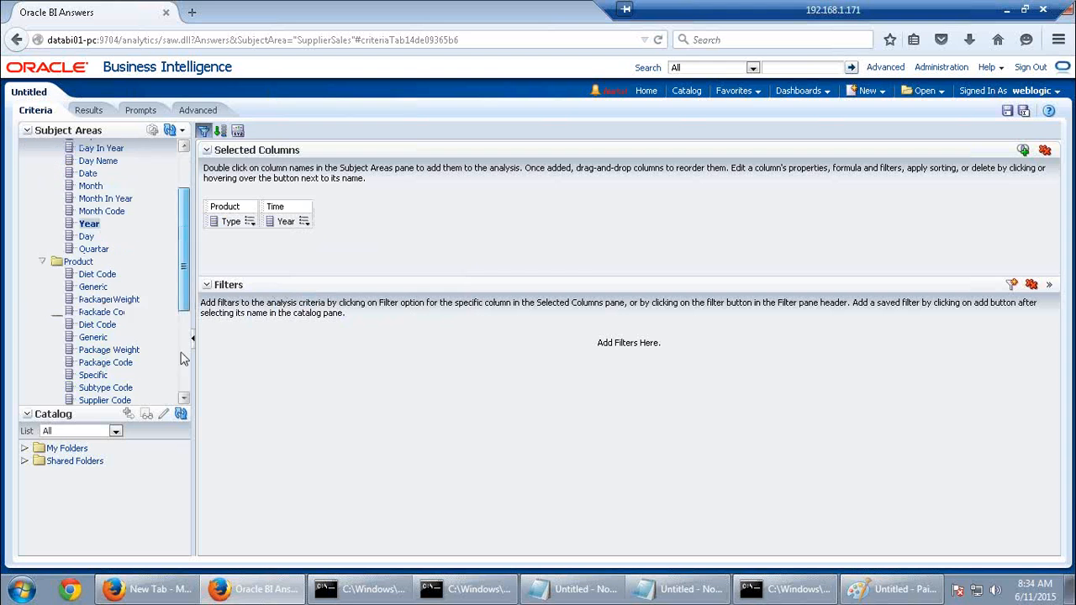
left_click(88, 380)
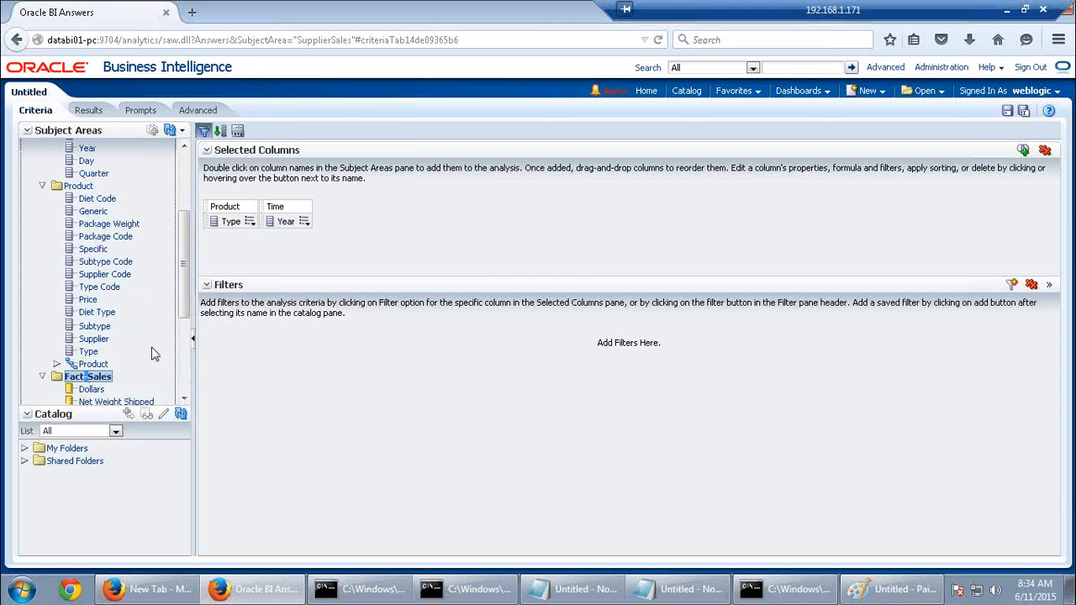
scroll(154, 354, "down", 4)
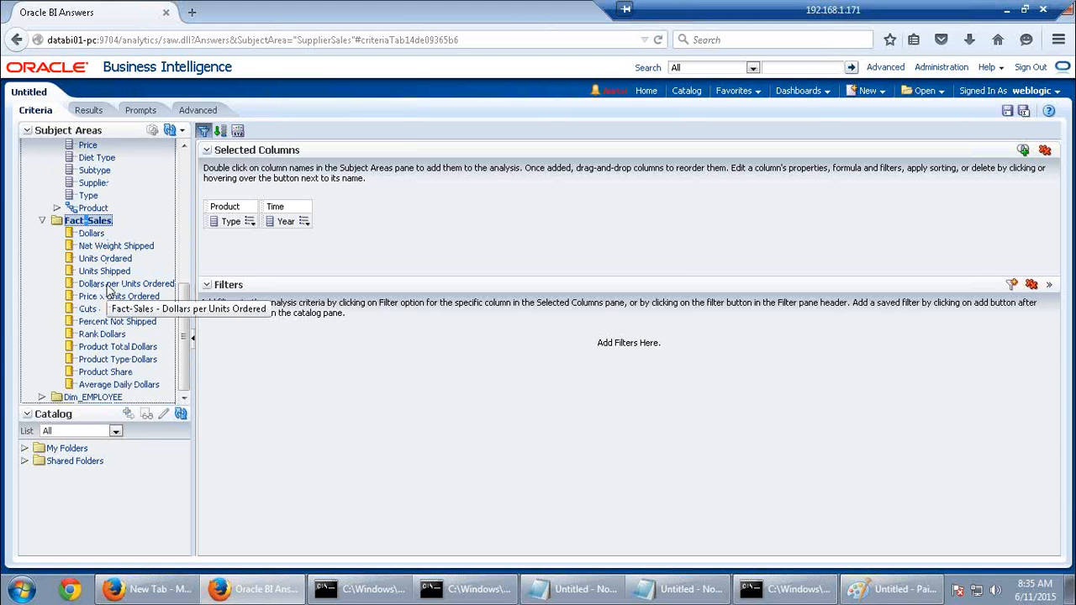
left_click(107, 286)
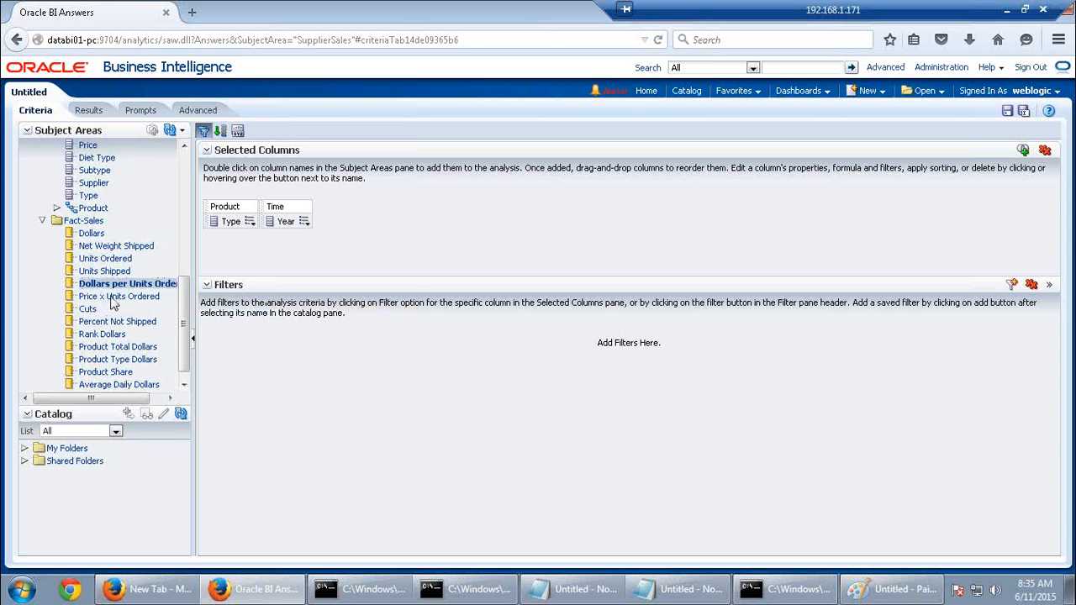
left_click(113, 300)
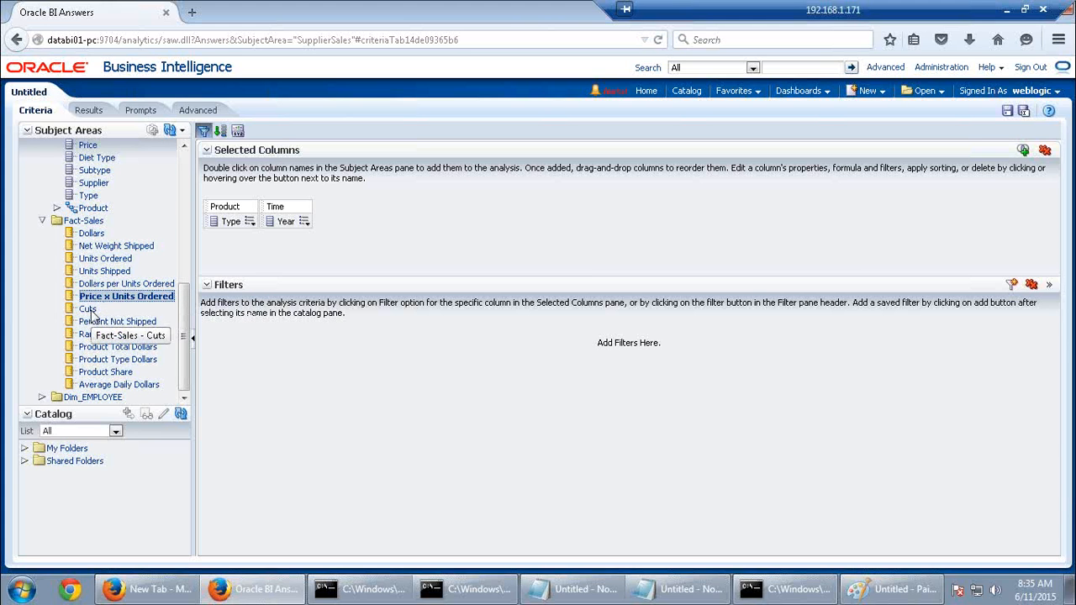
double_click(91, 310)
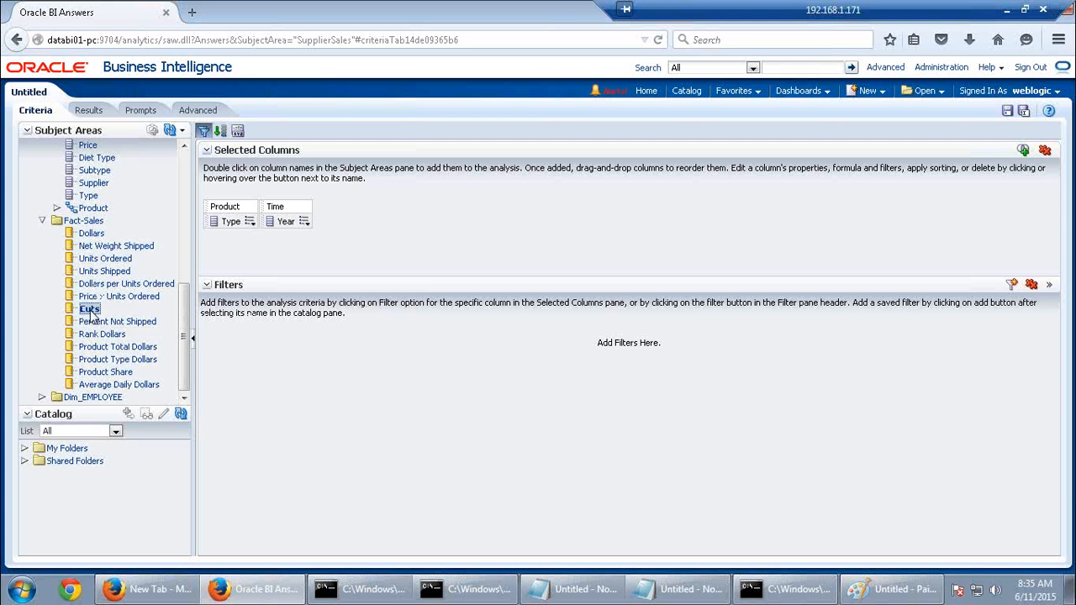
left_click(88, 110)
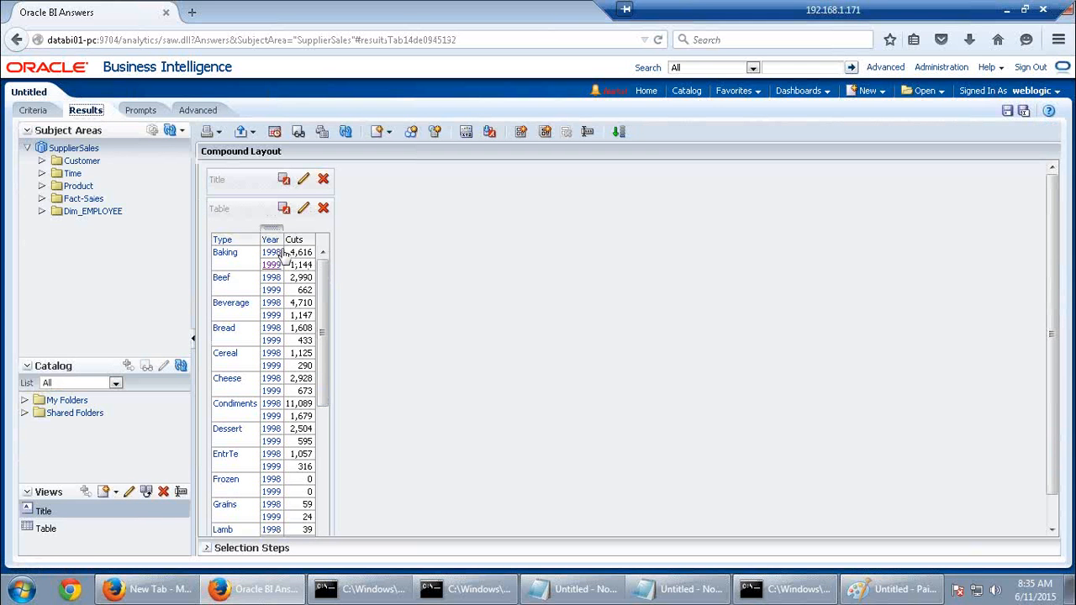
Leave the unsaved analysis and open the request's query log from the sessions and cursors list
left_click(946, 72)
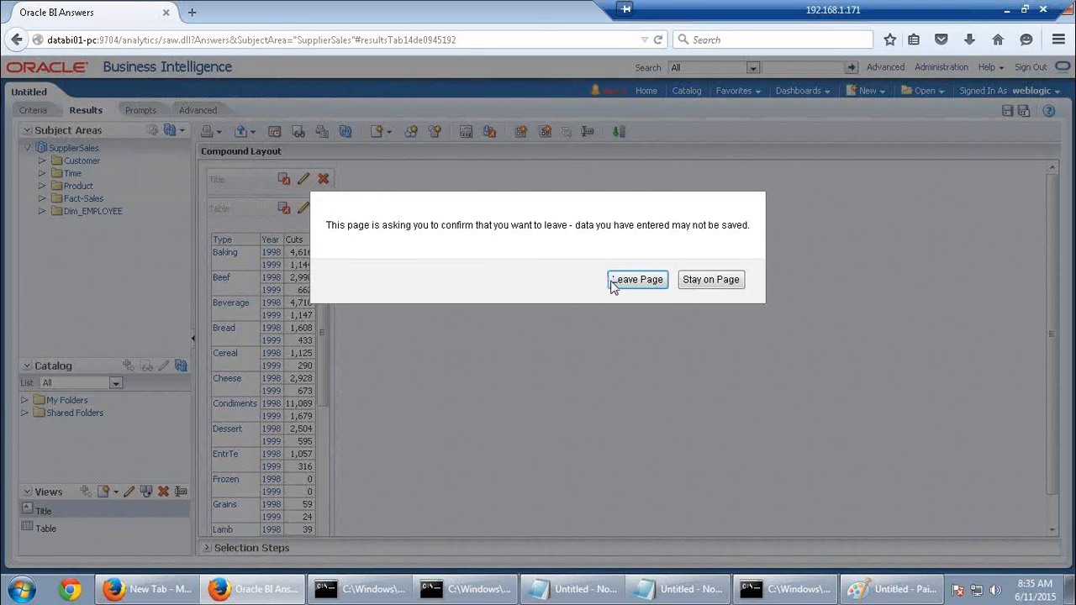
left_click(626, 283)
scroll(226, 434, "down", 2)
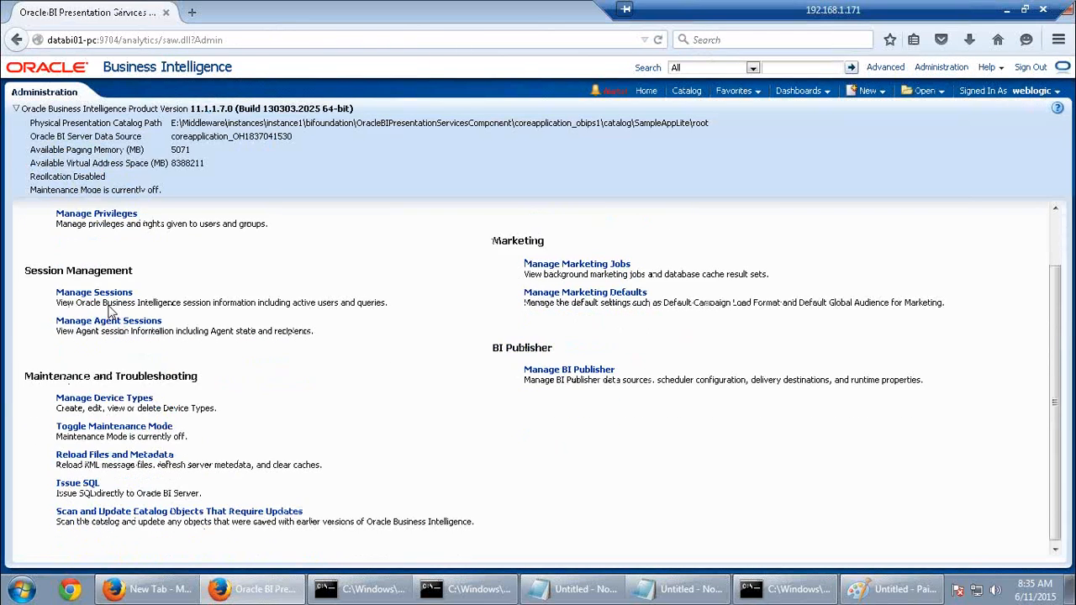
left_click(109, 291)
scroll(315, 329, "down", 3)
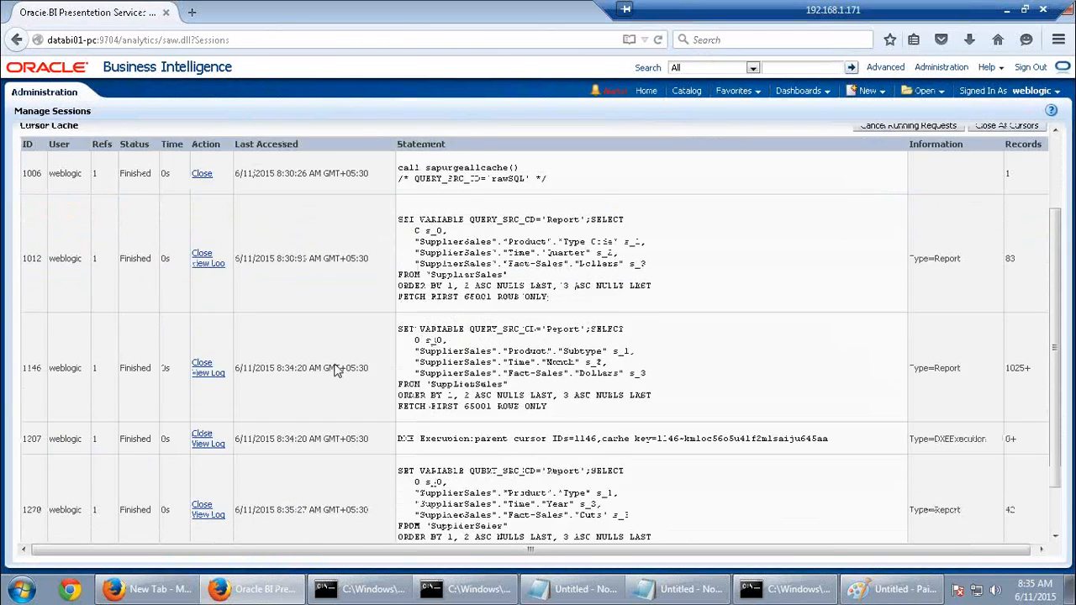
left_click(216, 464)
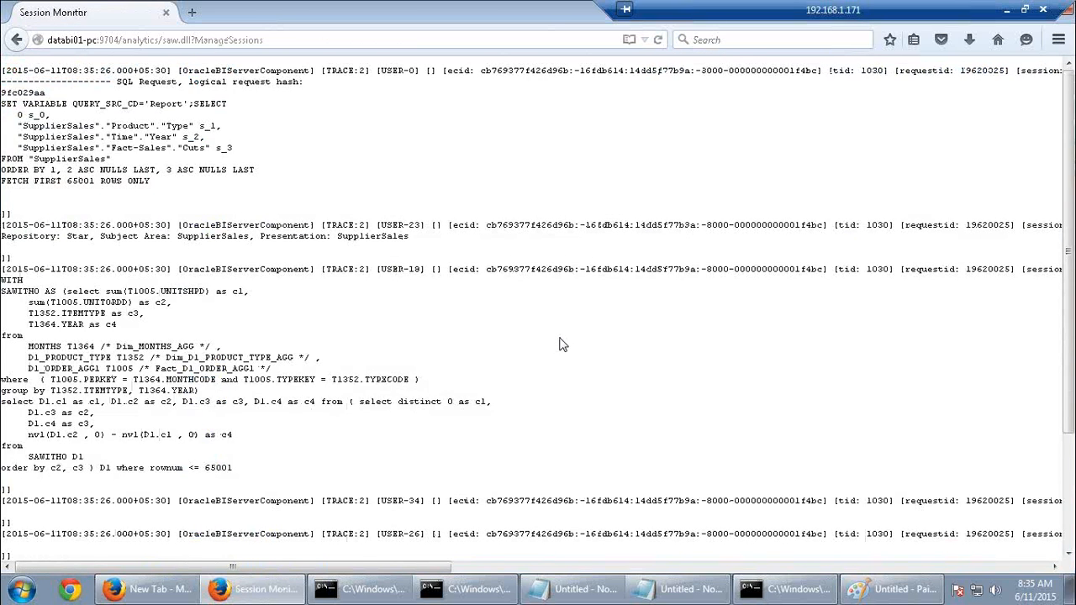
Highlight the log lines reading from D1_PRODUCT_TYPE and D1_ORDER_AGG1
scroll(562, 344, "down", 2)
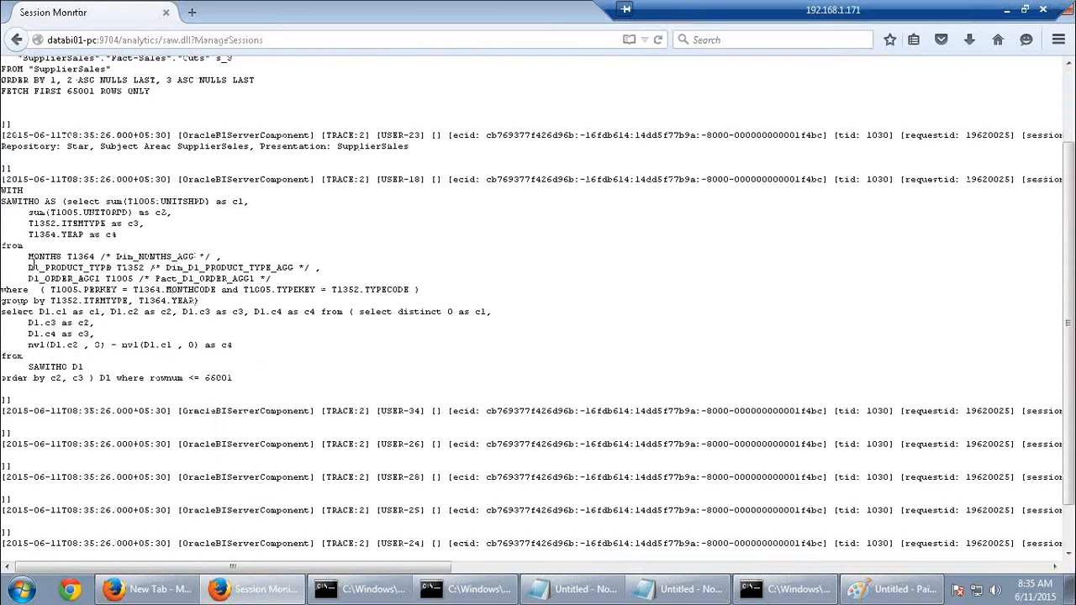
left_click_drag(30, 267, 303, 286)
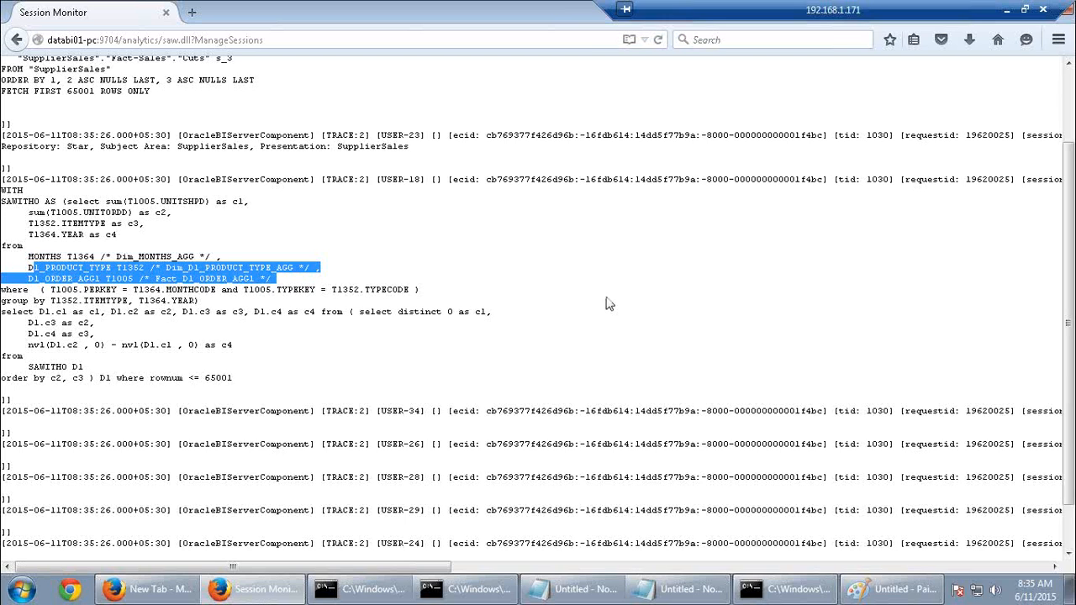
left_click(393, 303)
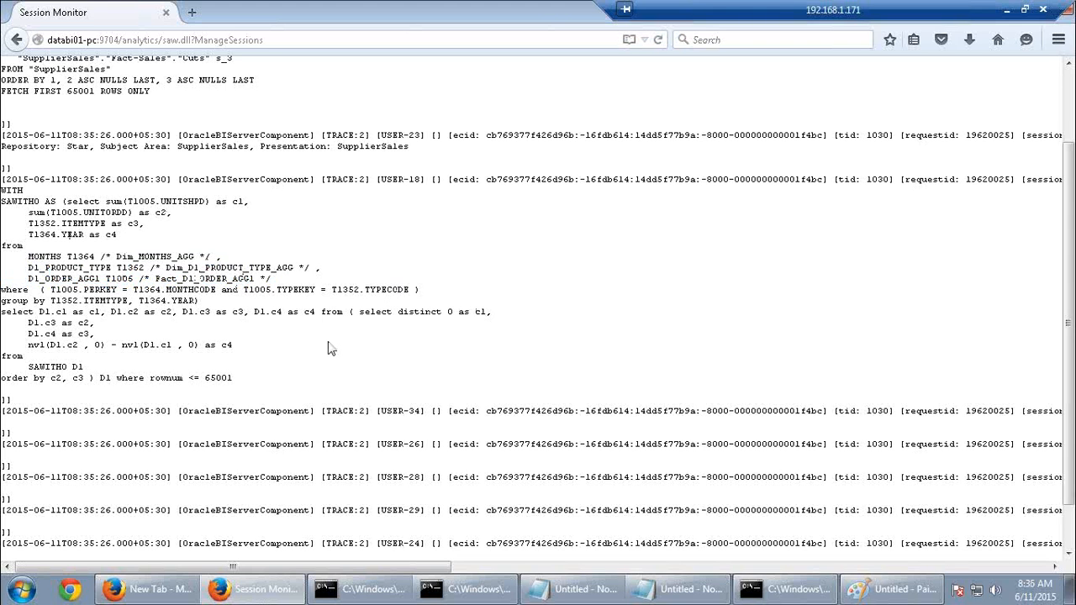
scroll(330, 348, "up", 2)
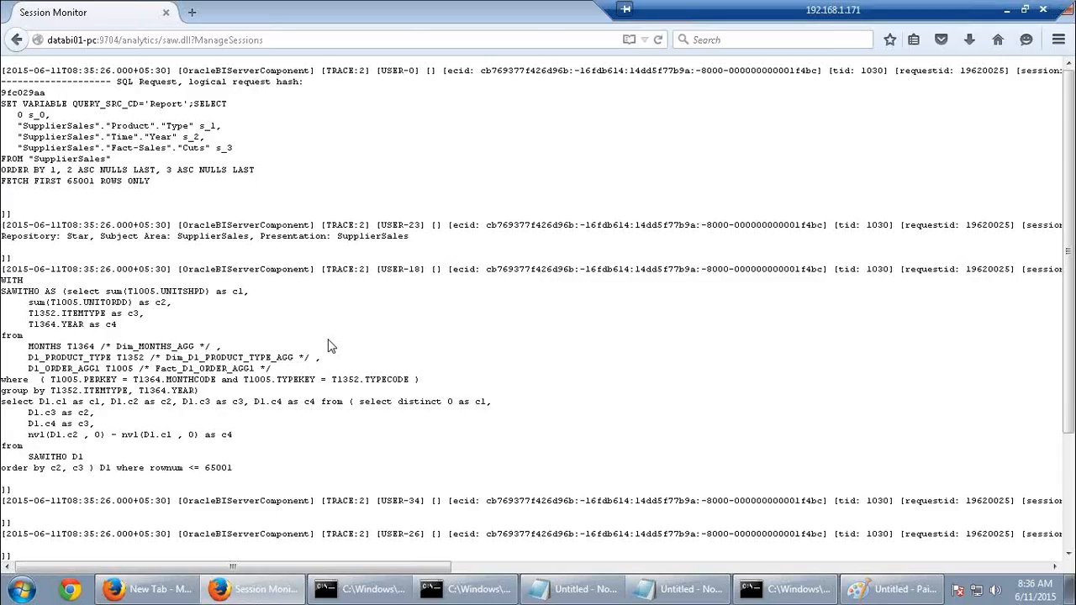
left_click(22, 589)
Launch BI Administration Tool full screen and open the repository online, entering the repository password
left_click(97, 334)
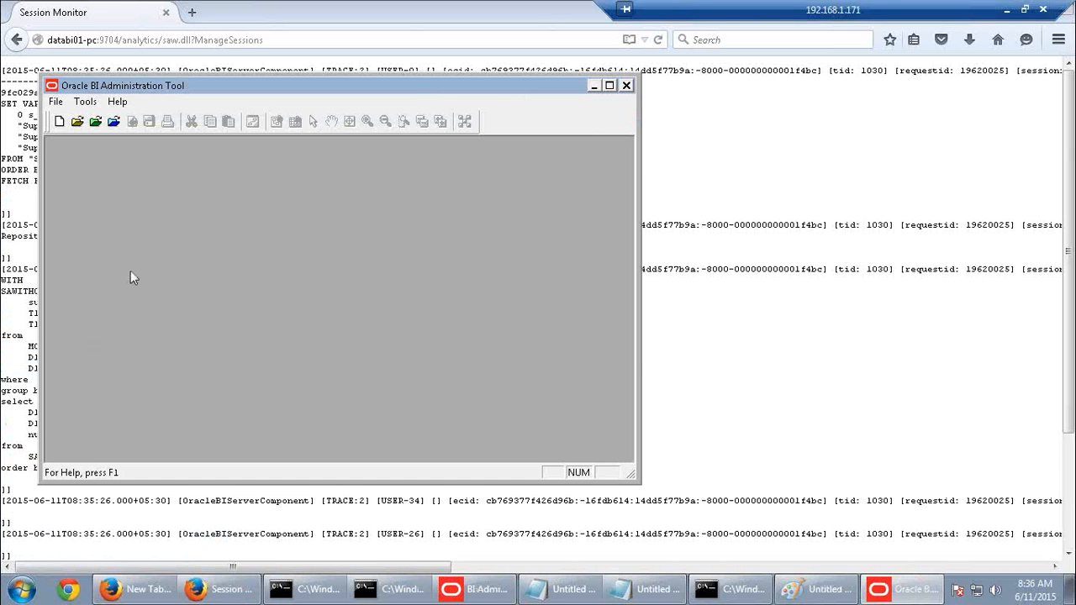
double_click(210, 93)
left_click(76, 45)
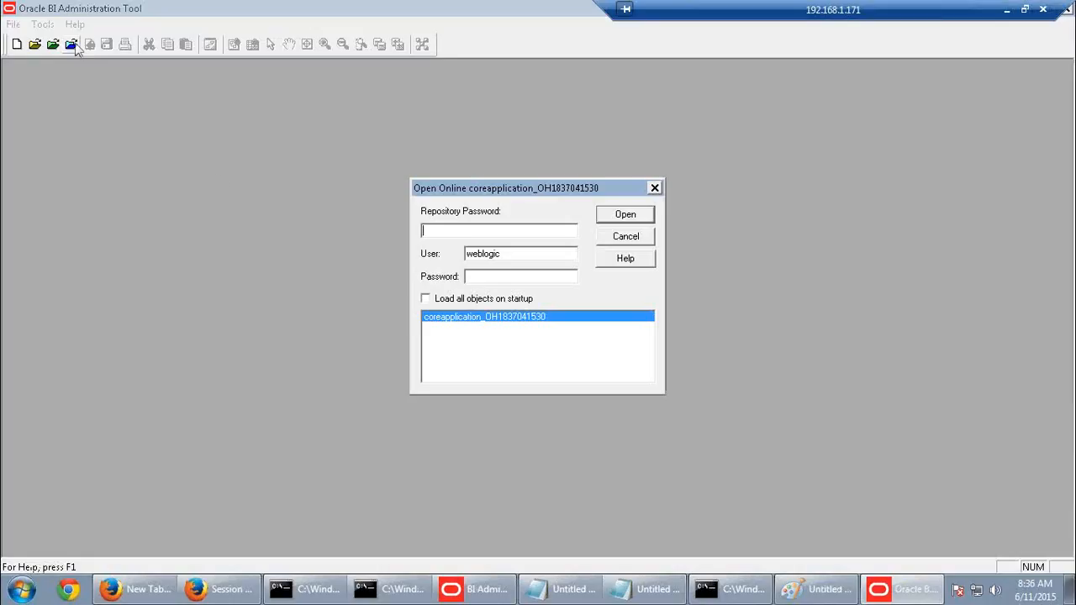
type("Admin123")
left_click(526, 280)
type("Admin123")
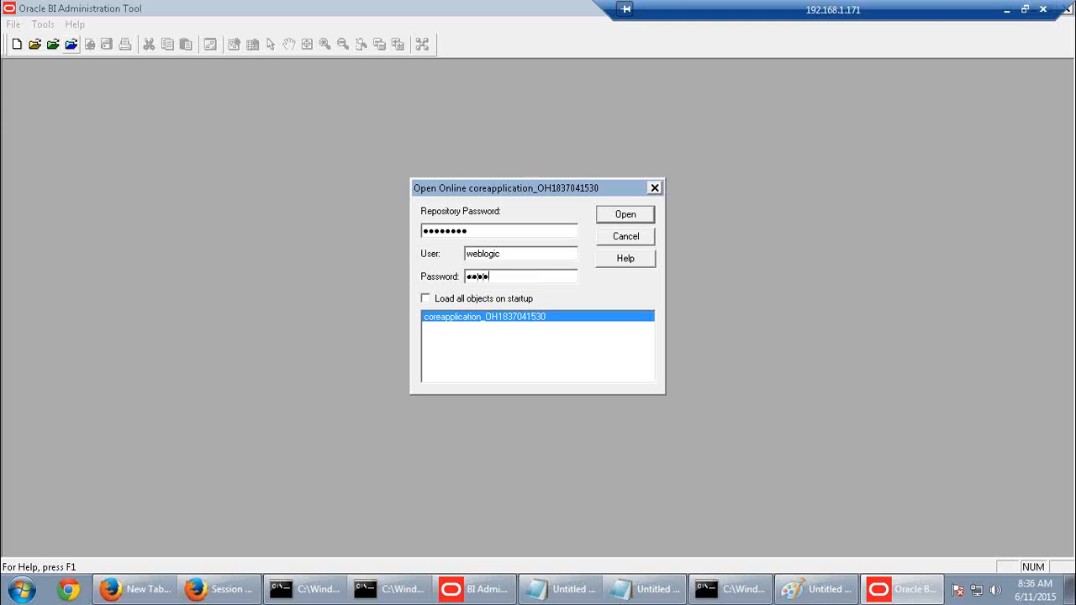
left_click(629, 215)
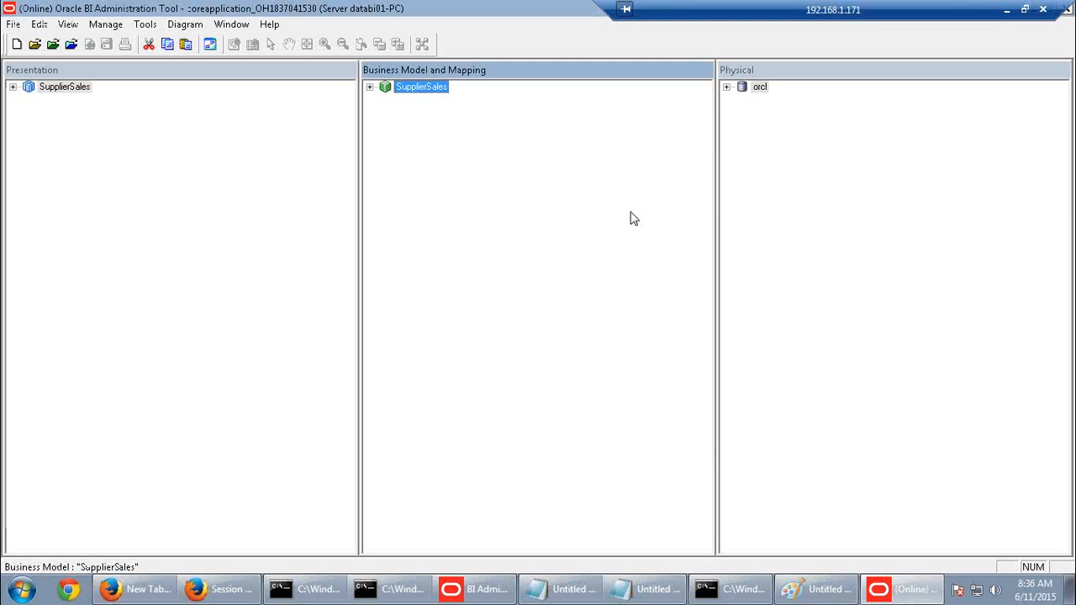
Expand SupplierSales > Fact-Sales > Sources and open the Units Ordered column's properties
left_click(369, 86)
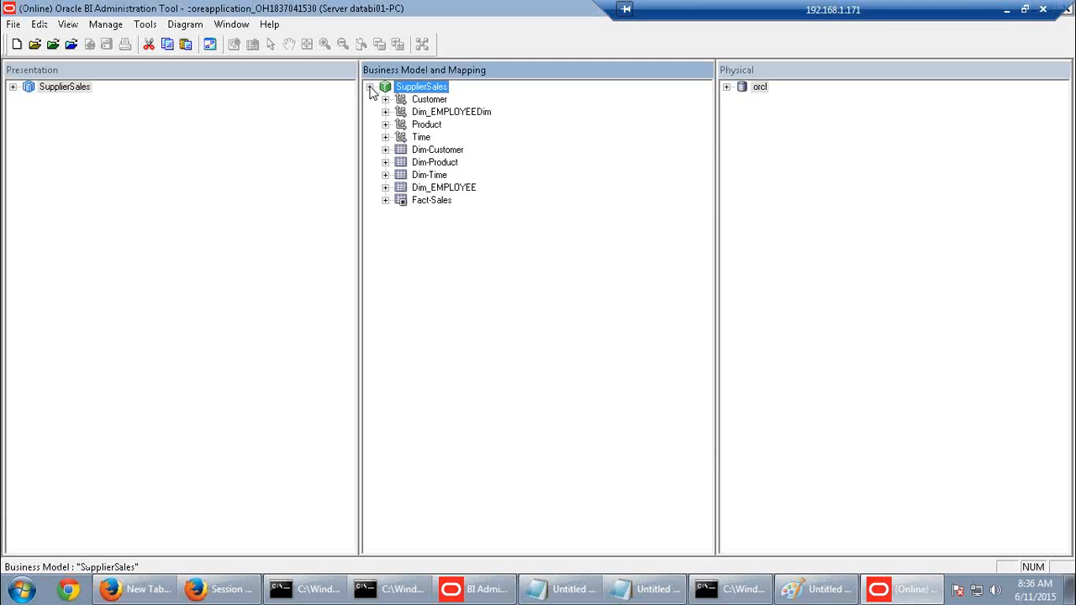
left_click(385, 200)
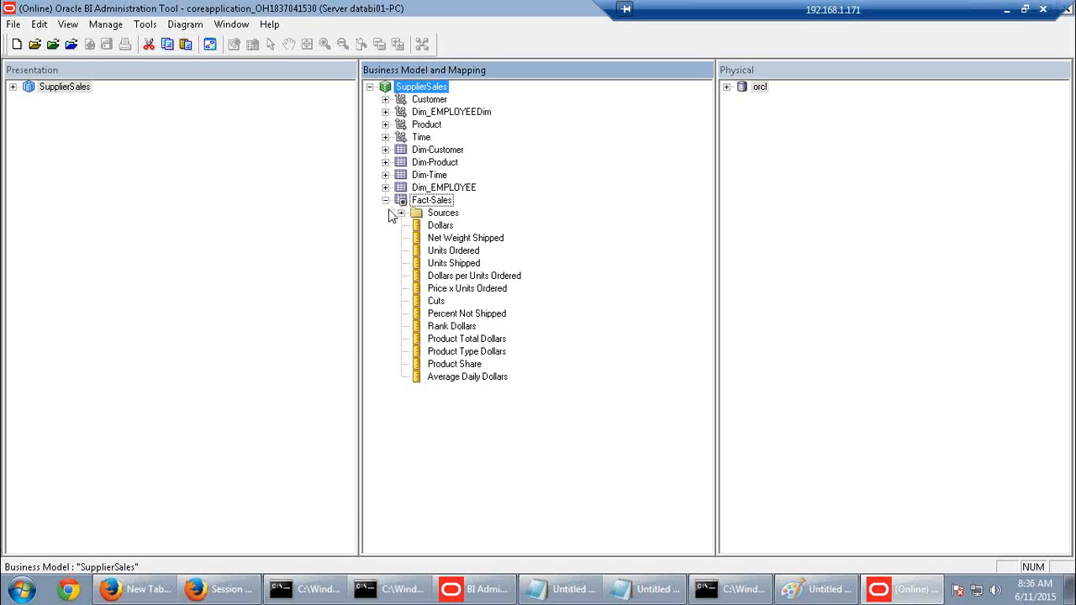
left_click(401, 213)
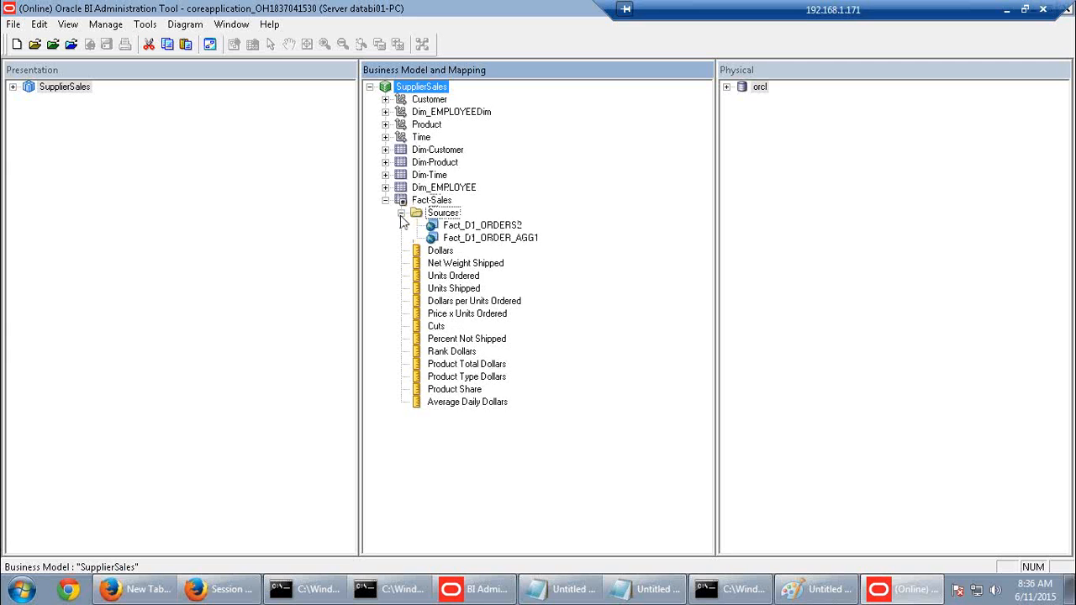
double_click(460, 278)
left_click(569, 438)
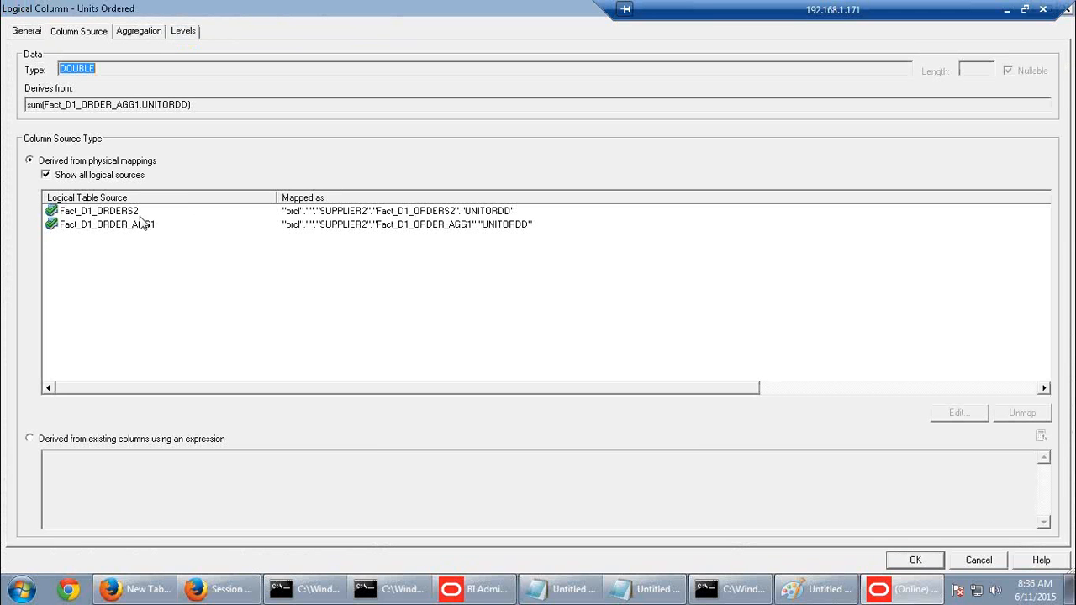
left_click(133, 216)
left_click(134, 224)
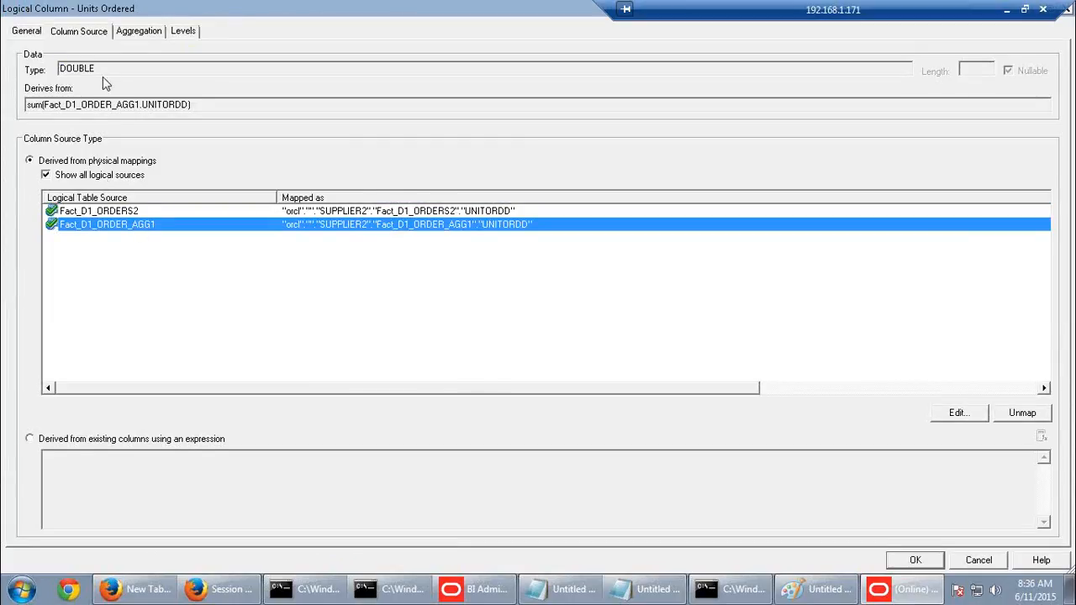
left_click(116, 213)
left_click(126, 225)
left_click(982, 561)
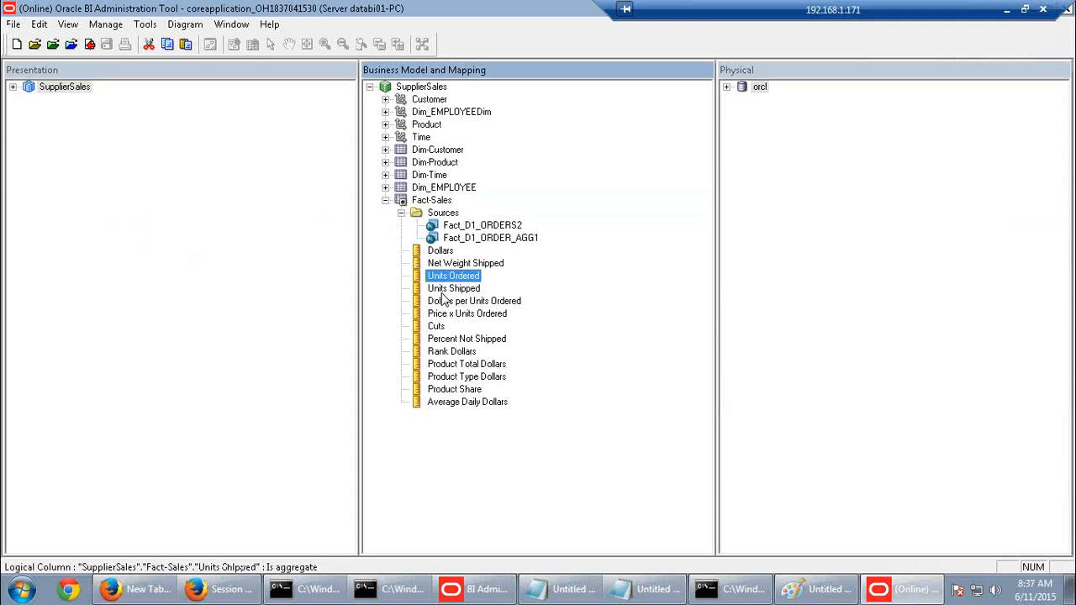
double_click(446, 288)
left_click(127, 224)
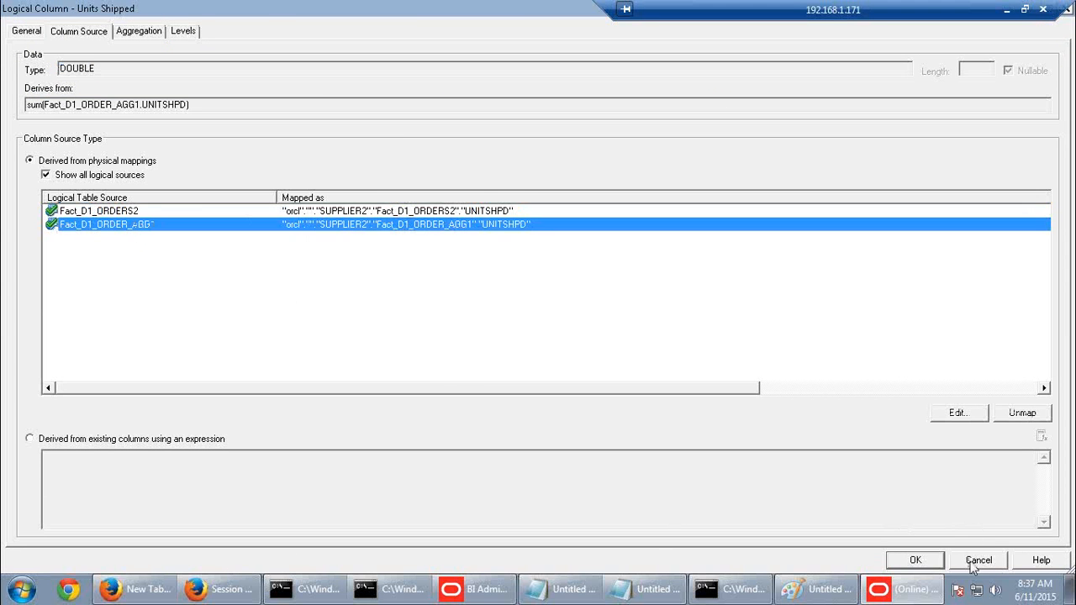
left_click(975, 560)
double_click(484, 319)
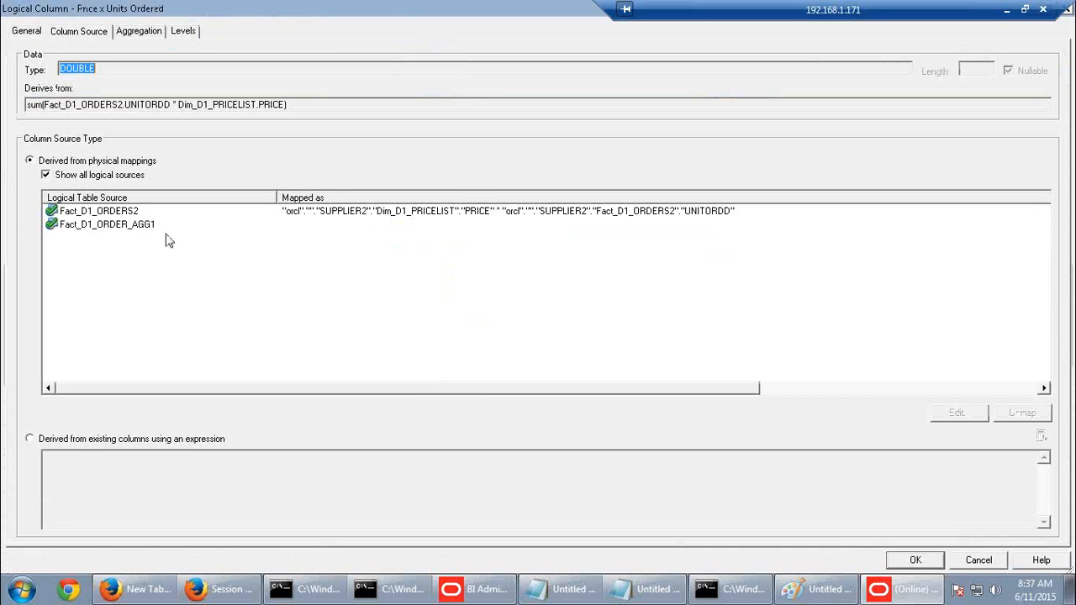
left_click(132, 225)
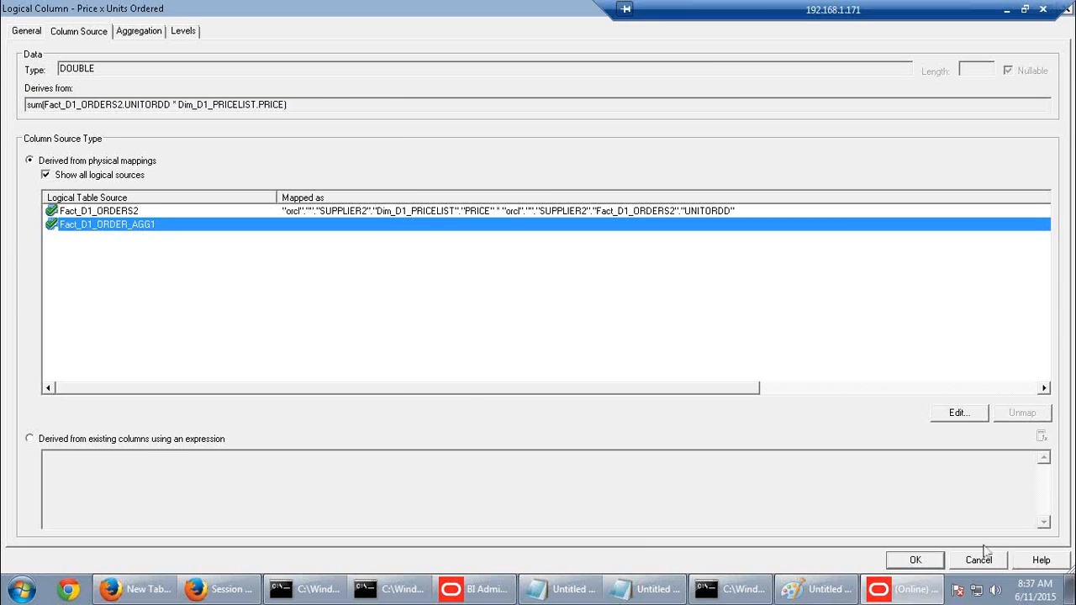
left_click(978, 560)
double_click(437, 327)
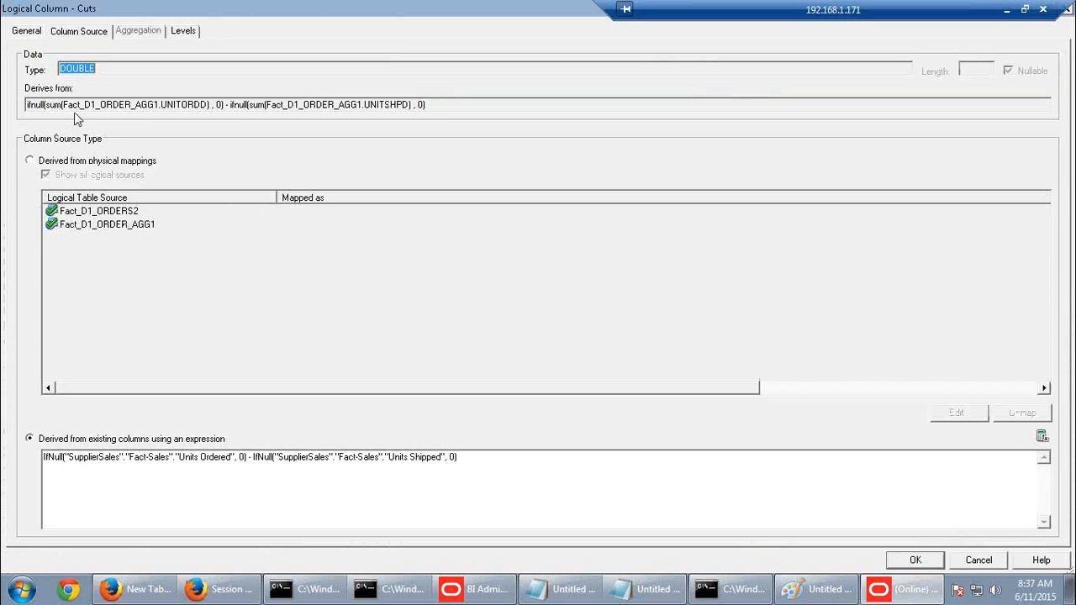
left_click_drag(156, 104, 214, 106)
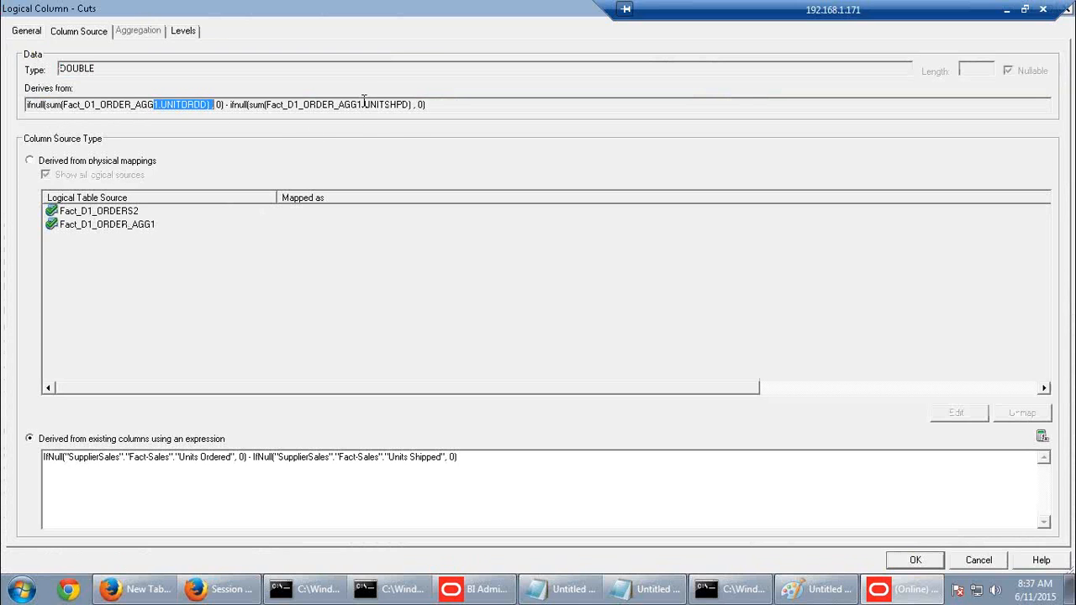
left_click_drag(362, 105, 396, 105)
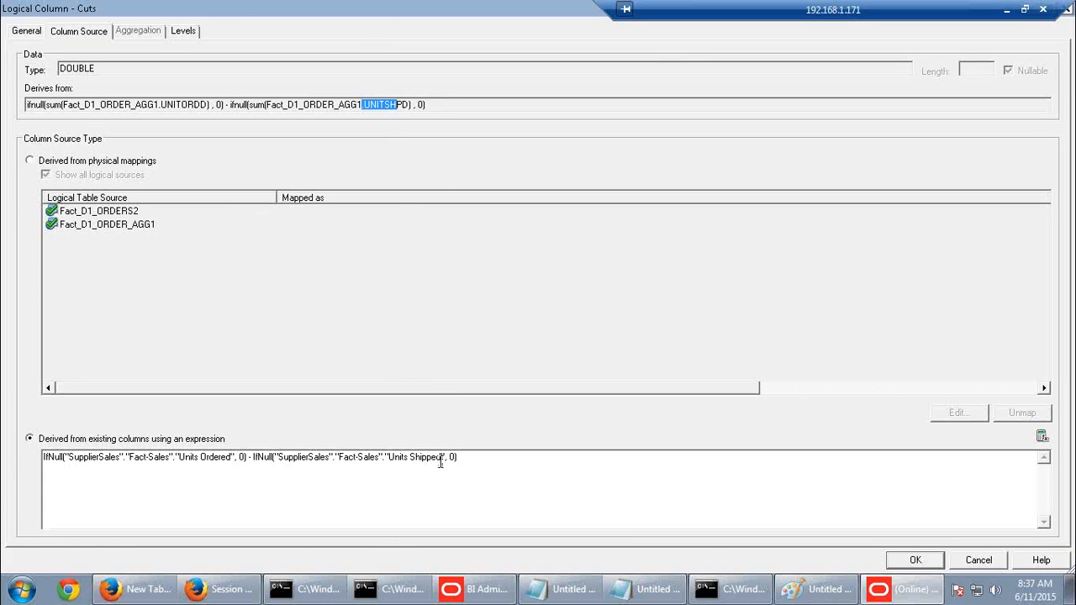
left_click_drag(443, 457, 389, 459)
left_click(988, 561)
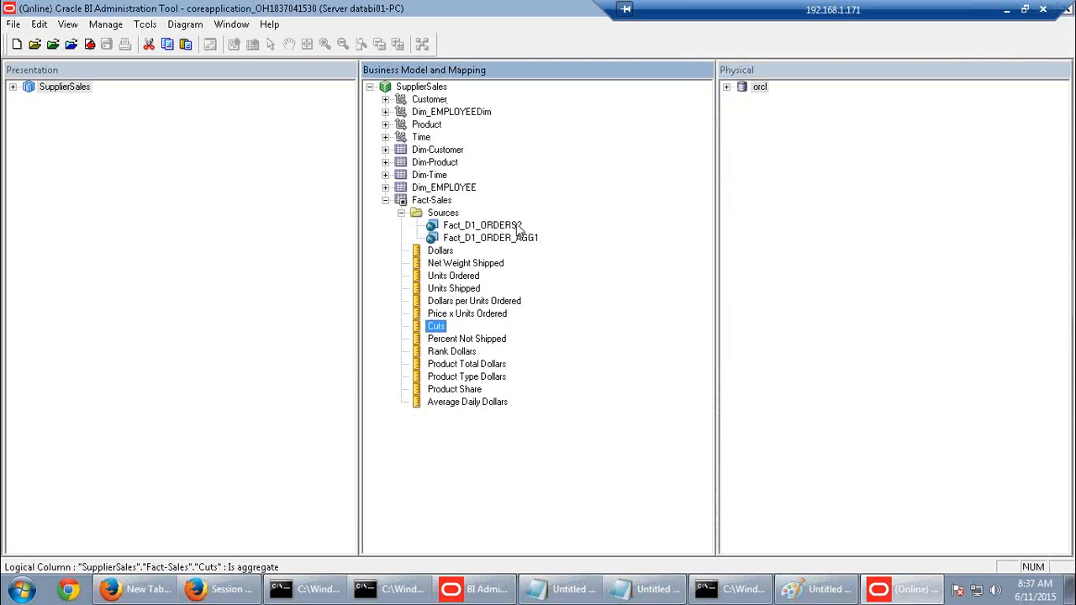
left_click(514, 226)
left_click(510, 241)
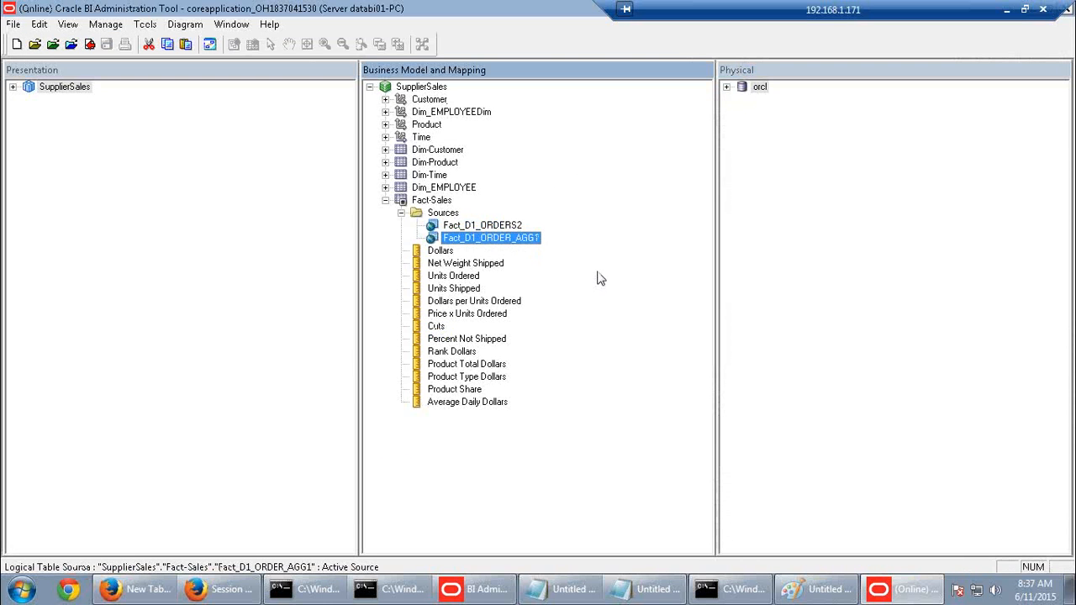
left_click(455, 289)
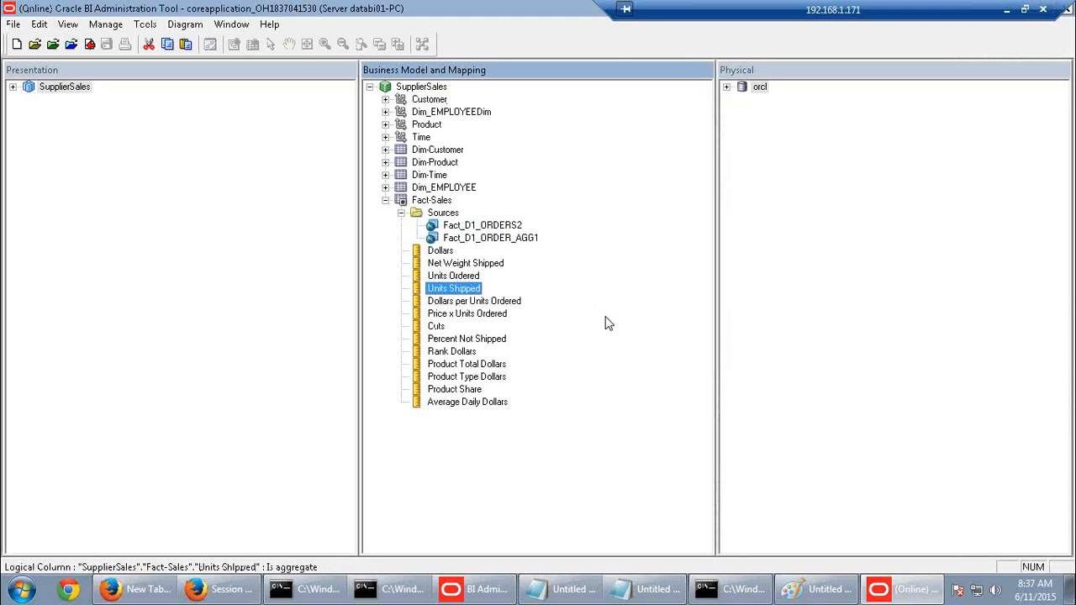
left_click(532, 240)
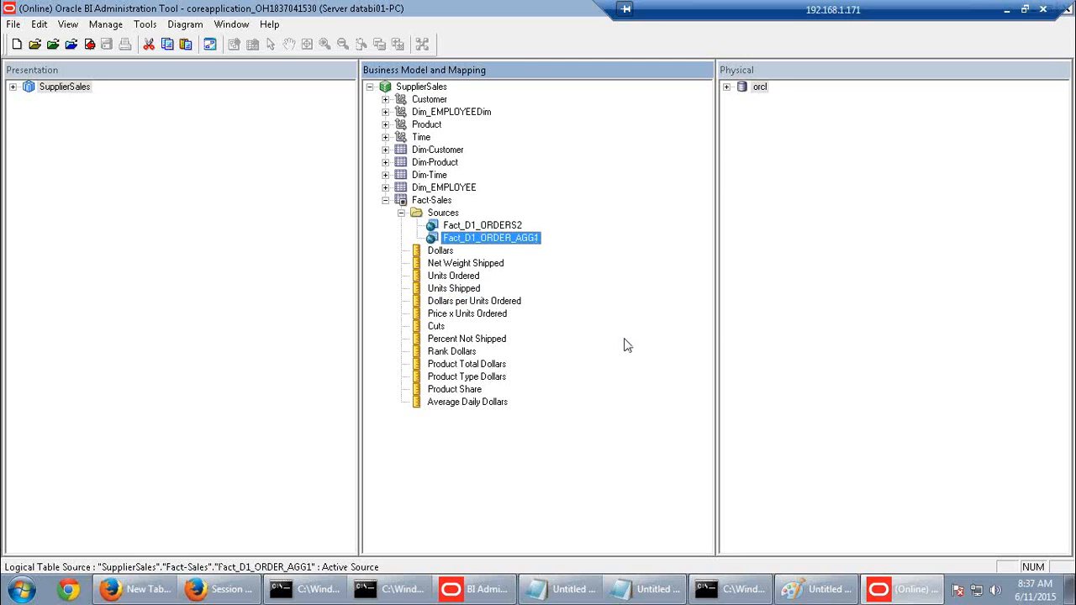
left_click(438, 327)
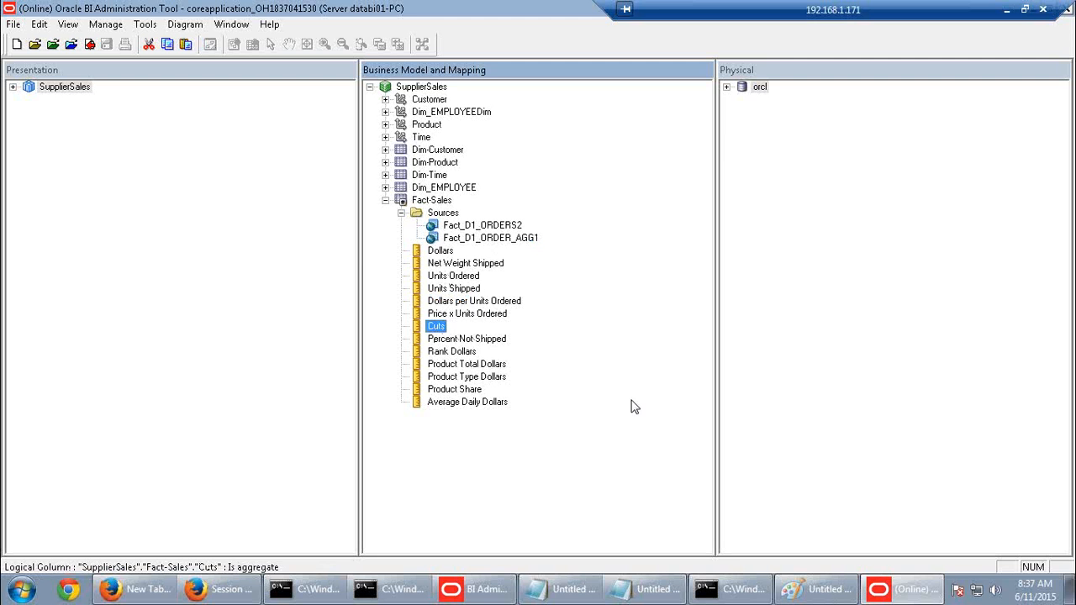
Scroll the PDF guide to task 1h on page 192 and select the D1_ORDER_AGG2 text
left_click(1007, 9)
scroll(677, 428, "down", 5)
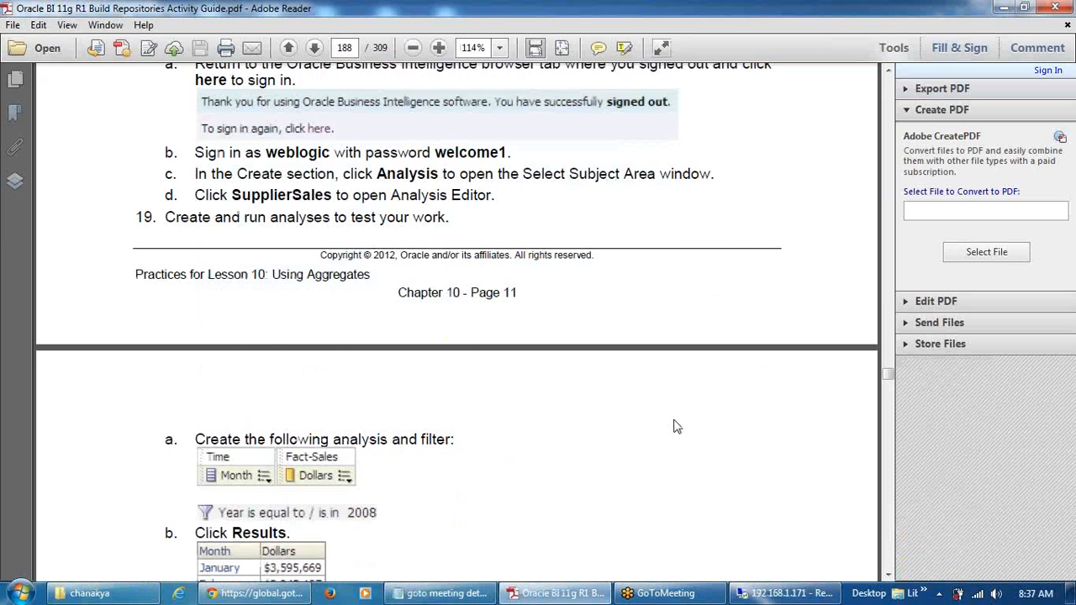
scroll(677, 427, "down", 20)
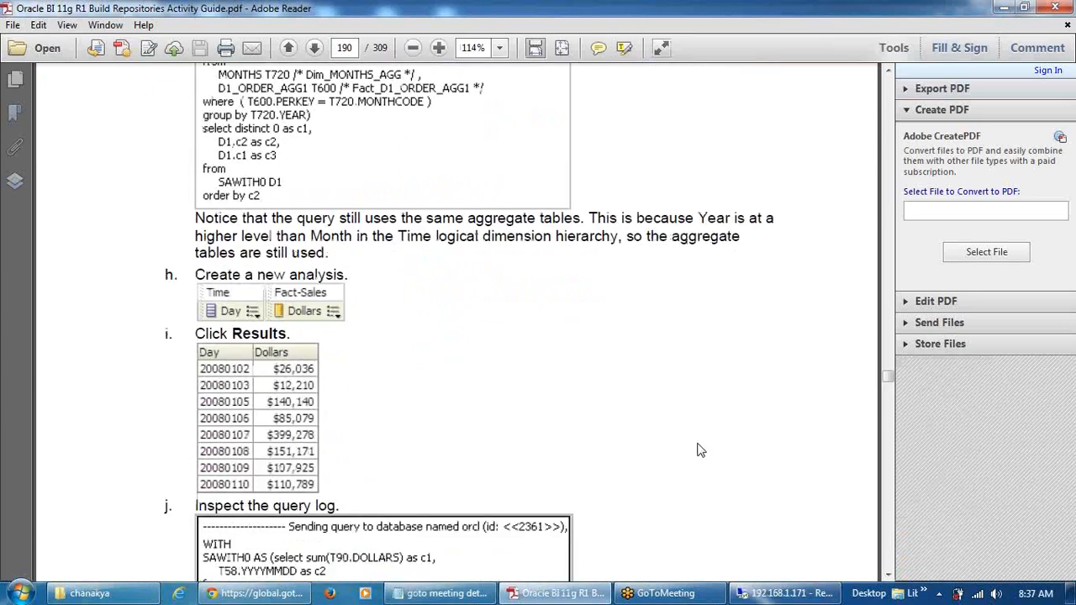
scroll(697, 451, "down", 15)
scroll(711, 460, "down", 10)
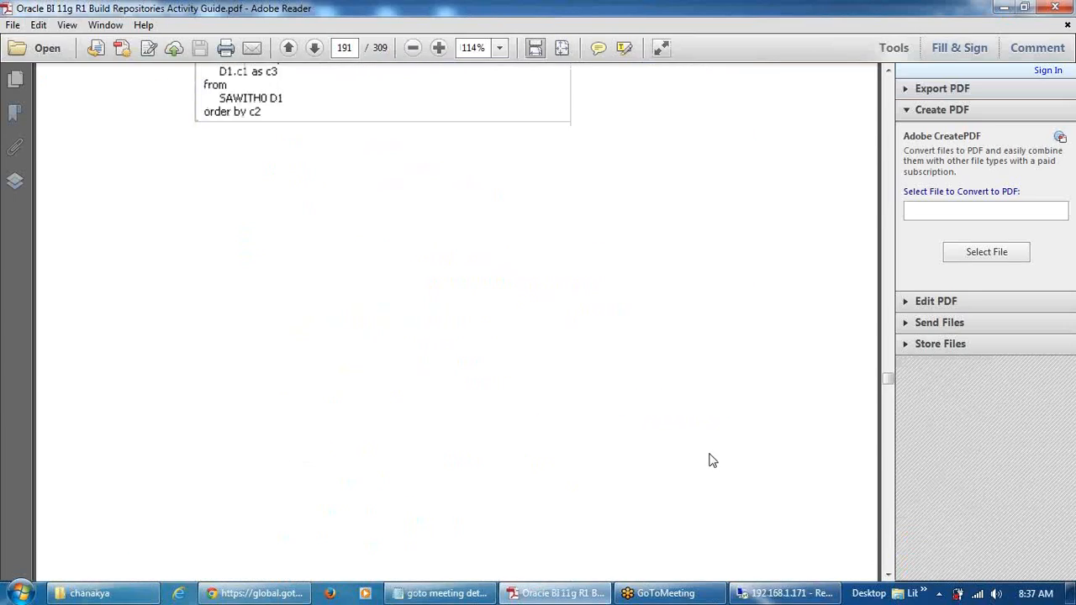
scroll(709, 453, "down", 6)
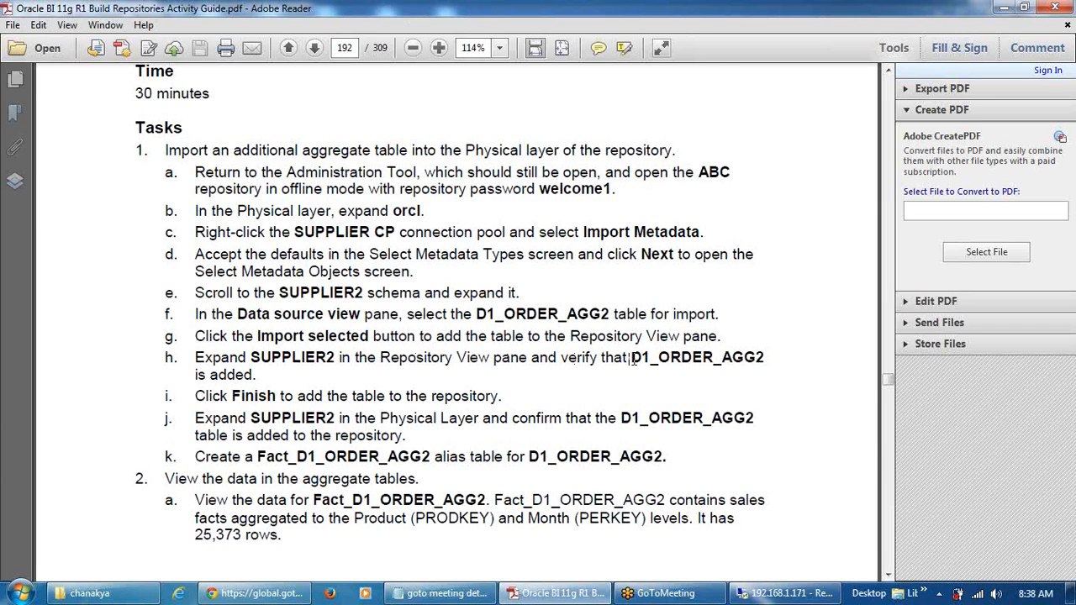
left_click_drag(631, 359, 742, 360)
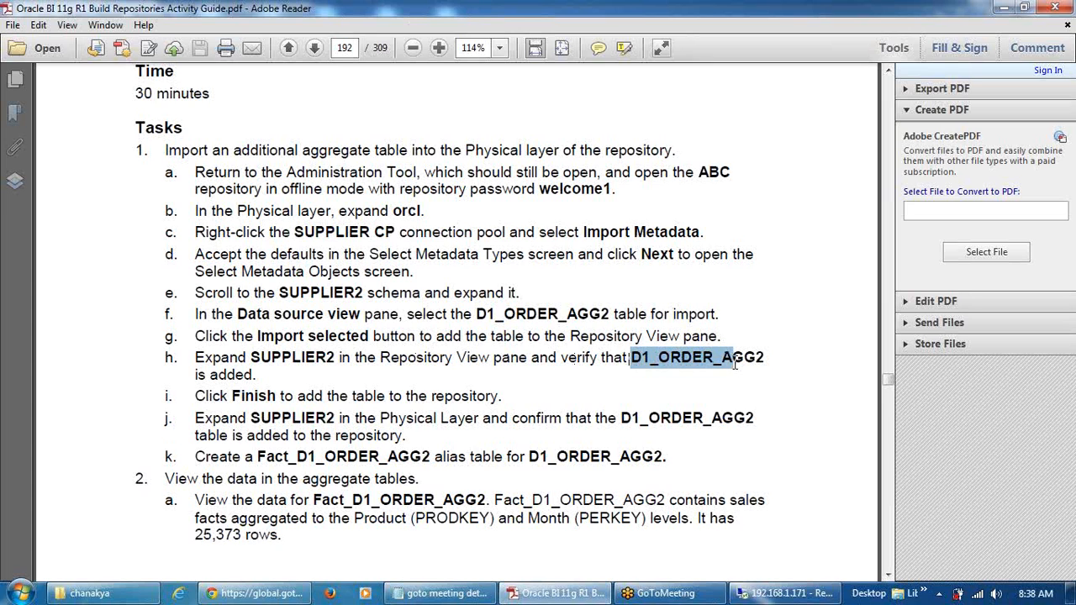
Start Import Metadata on orcl's SUPPLIER CP connection pool, keeping the default metadata types
left_click(761, 593)
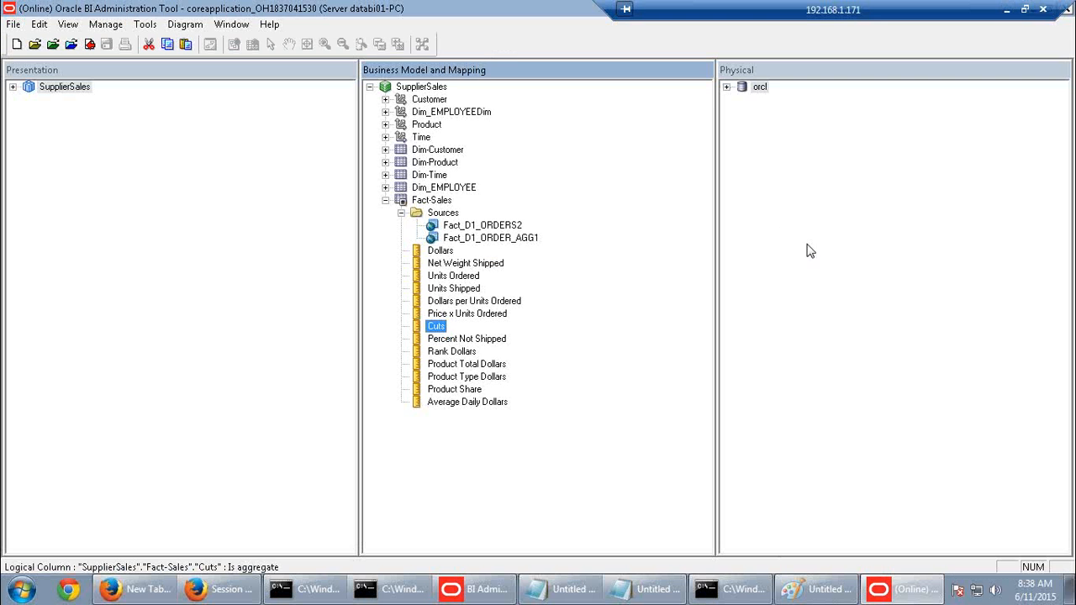
left_click(727, 86)
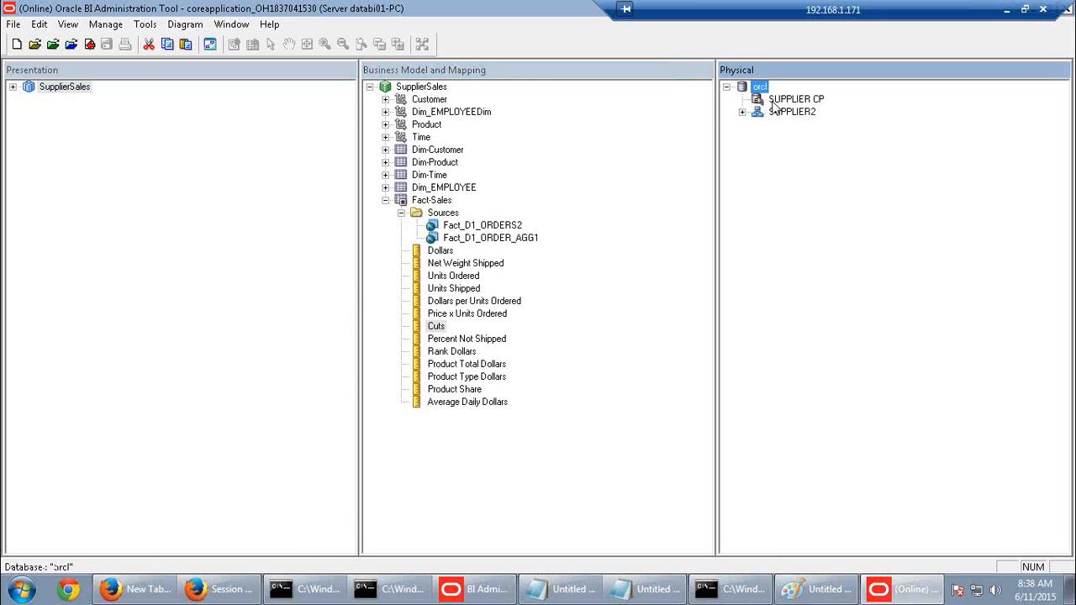
right_click(774, 102)
left_click(803, 107)
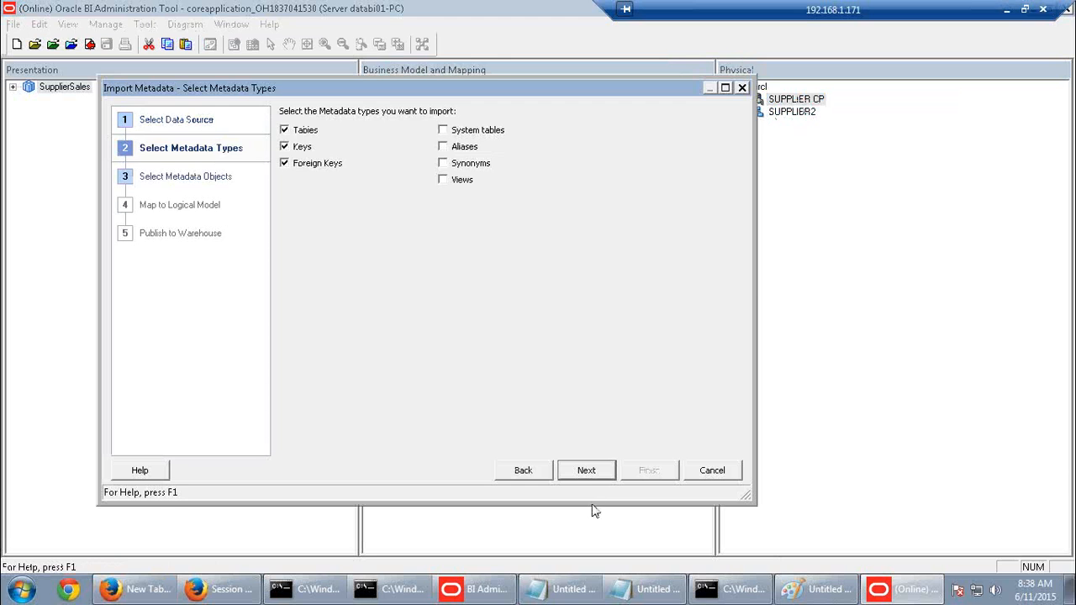
left_click(587, 472)
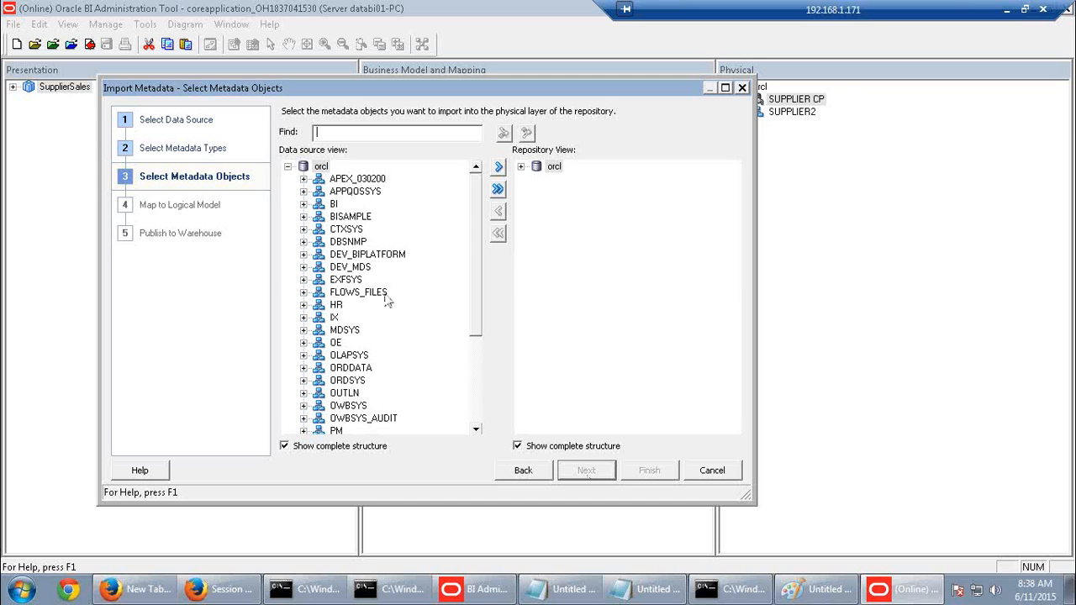
Expand the SUPPLIER2 schema and import the D1_ORDER_AGG2 table
left_click_drag(478, 334, 471, 404)
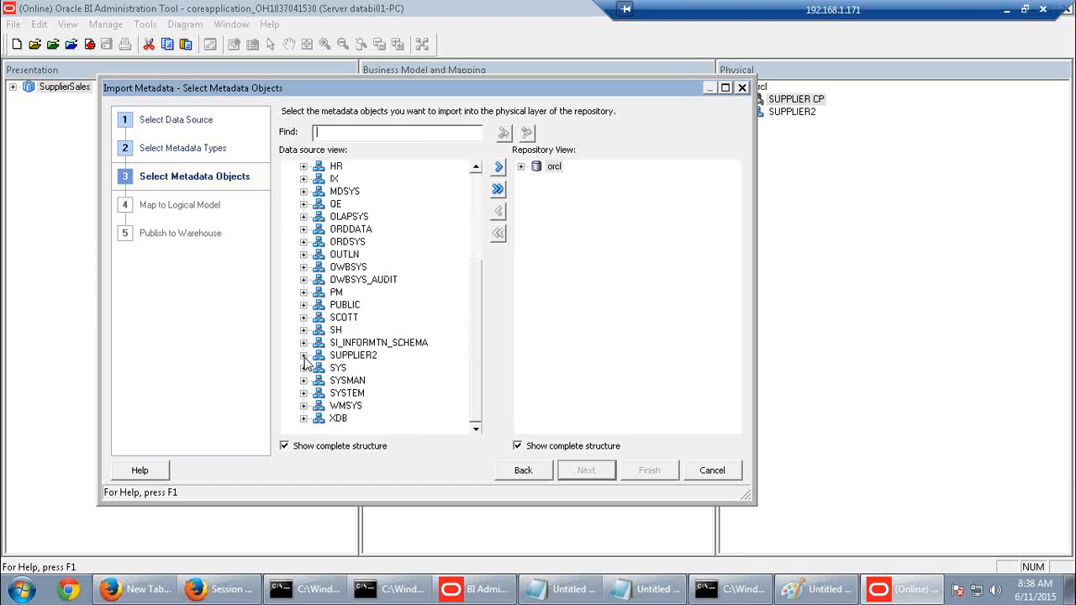
left_click(305, 355)
left_click(476, 418)
left_click(476, 418)
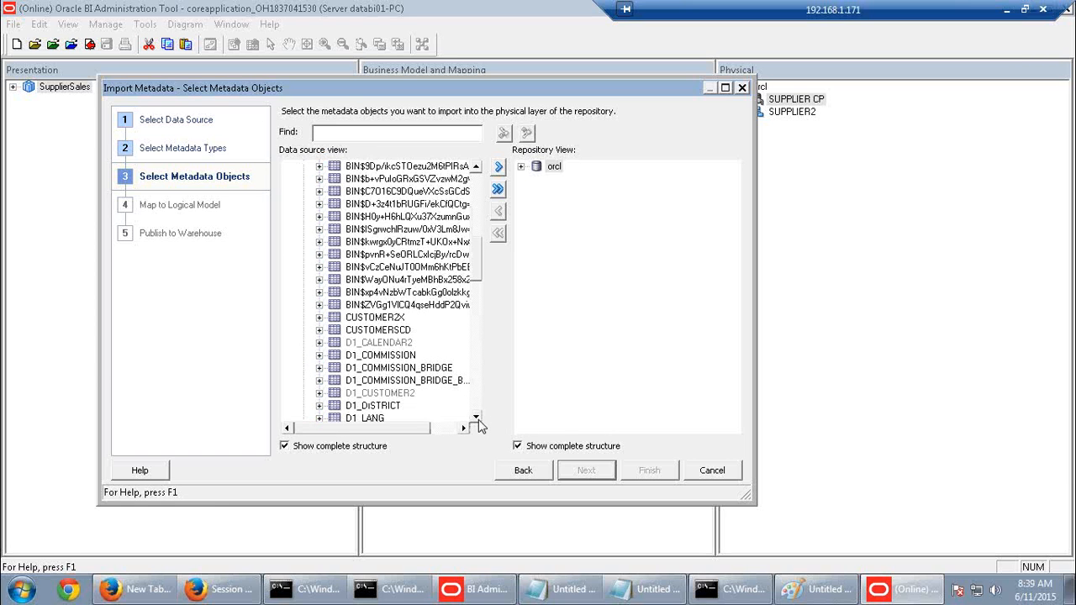
scroll(478, 421, "down", 5)
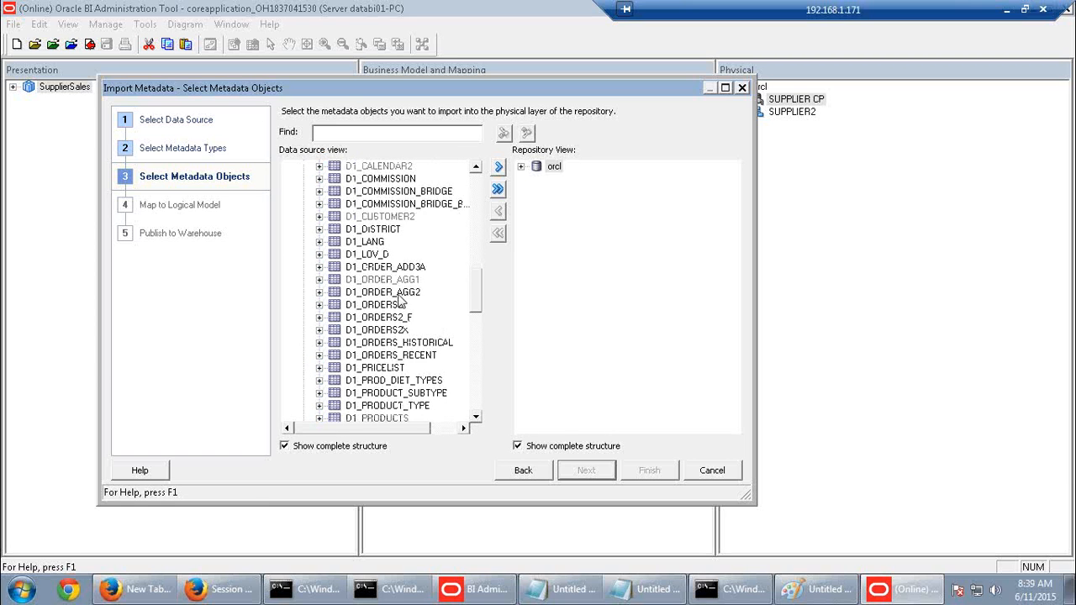
left_click(399, 294)
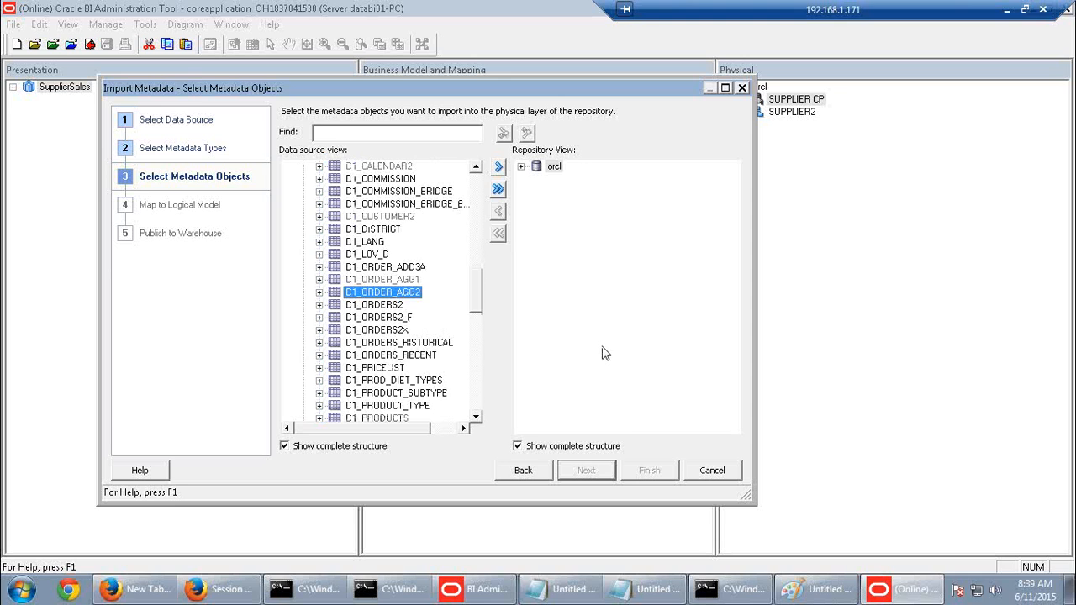
left_click(499, 167)
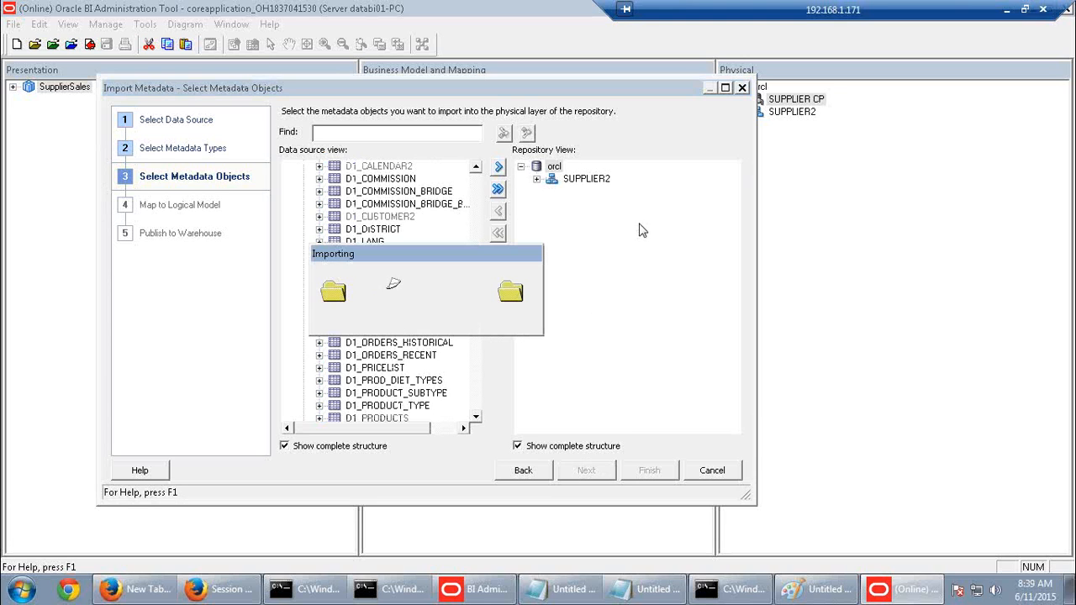
Finish the import and create a new alias of D1_ORDER_AGG2, checking out SUPPLIER2
left_click(648, 471)
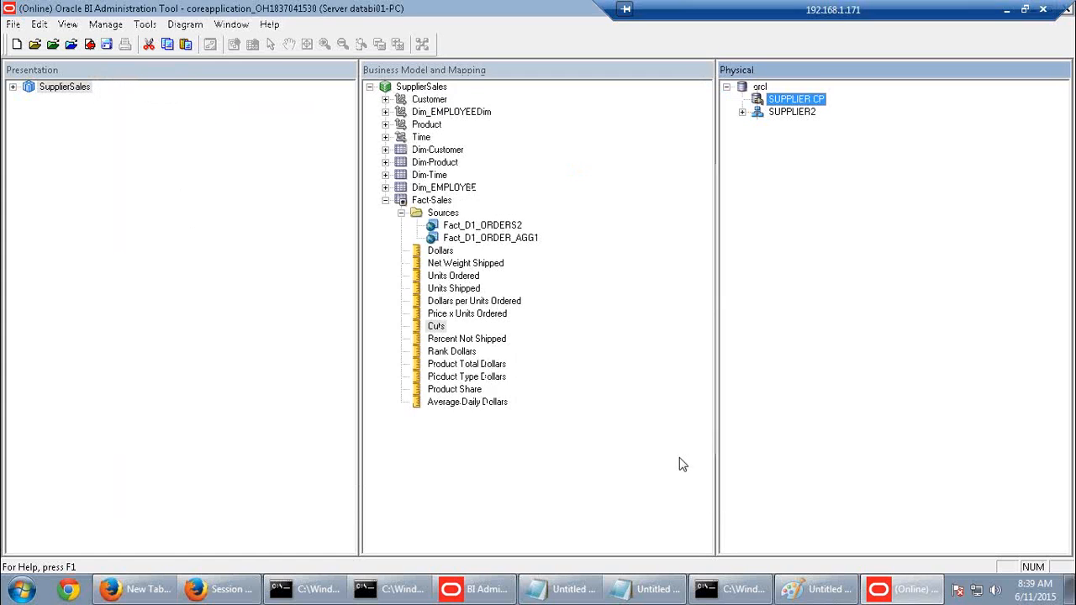
left_click(743, 112)
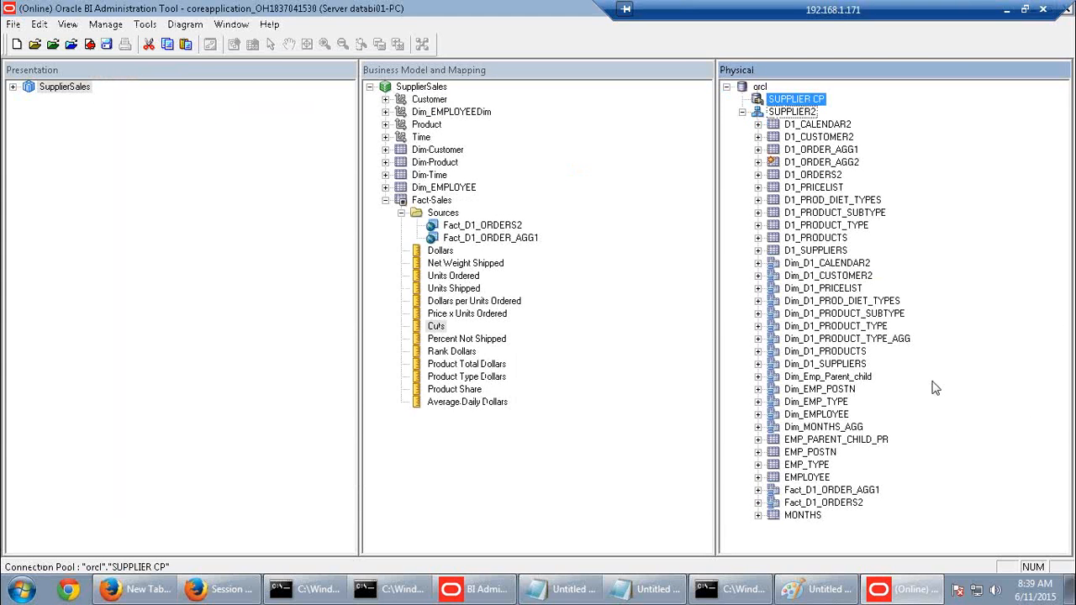
left_click(841, 163)
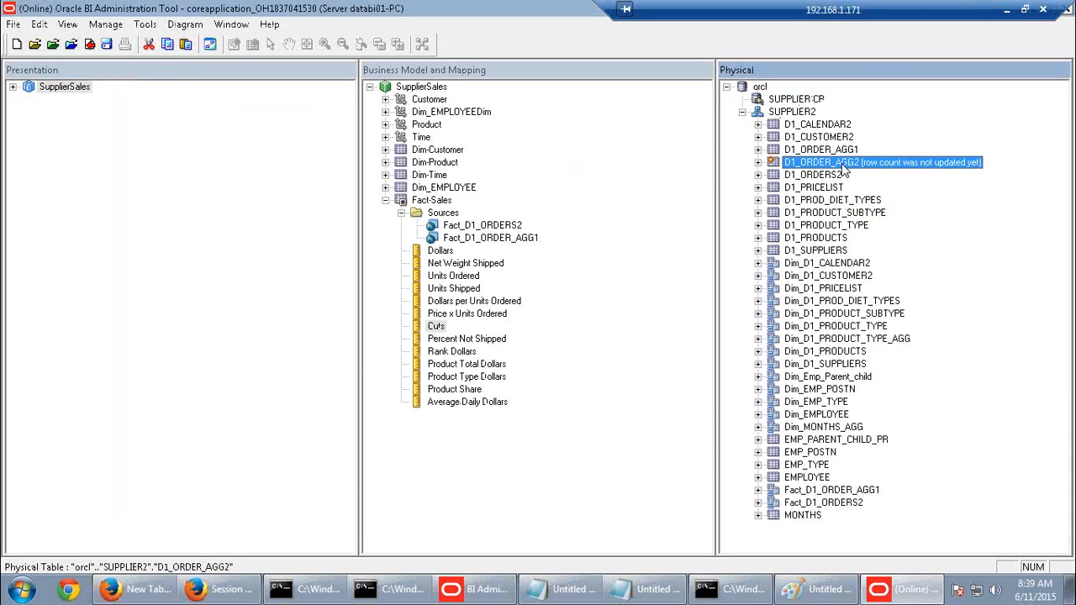
right_click(843, 167)
mouse_move(862, 174)
left_click(828, 173)
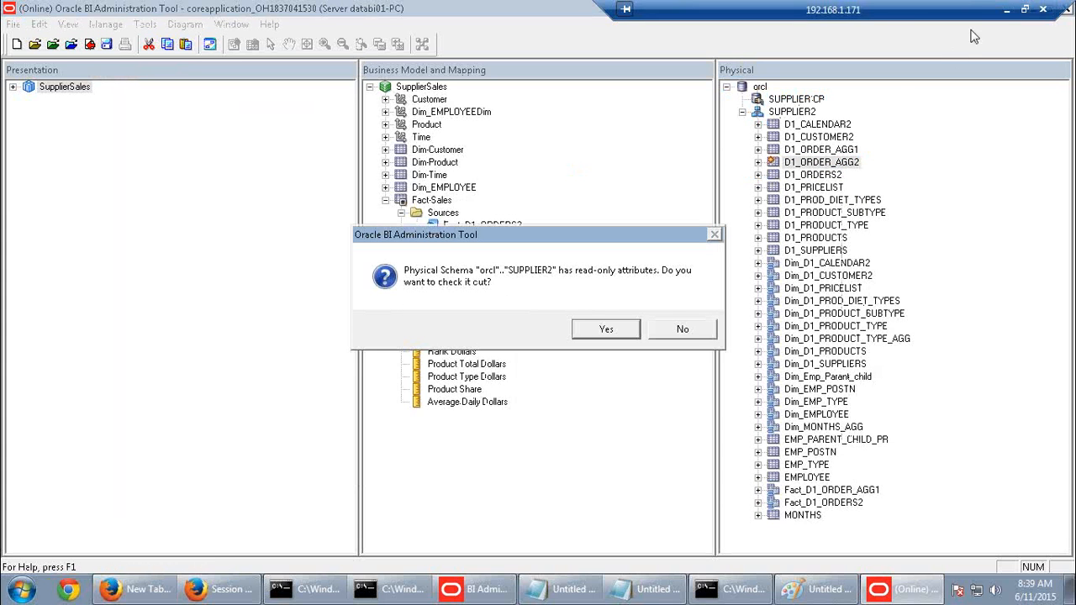
left_click(599, 332)
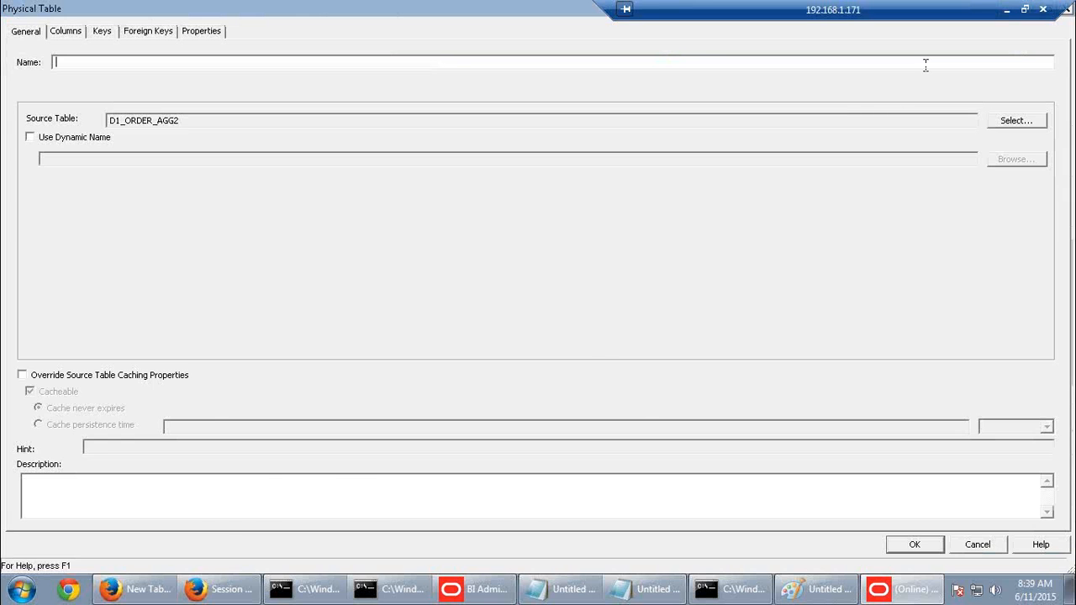
Copy Fact_D1_ORDER_AGG2 from the guide, paste it as the alias name and confirm
left_click(1007, 9)
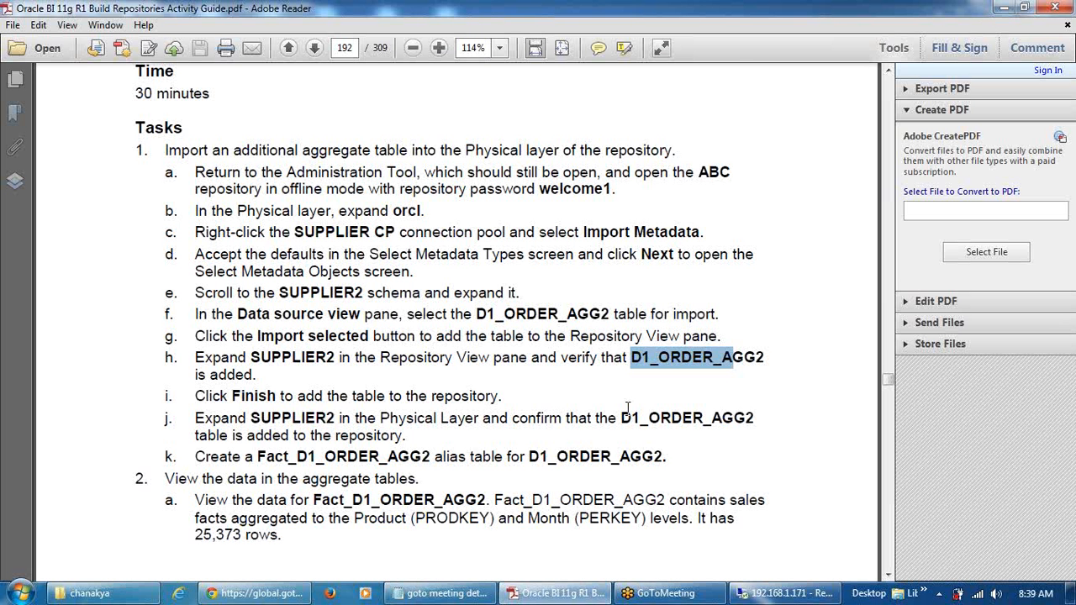
scroll(627, 408, "down", 3)
left_click_drag(314, 388, 487, 389)
key("ctrl+c")
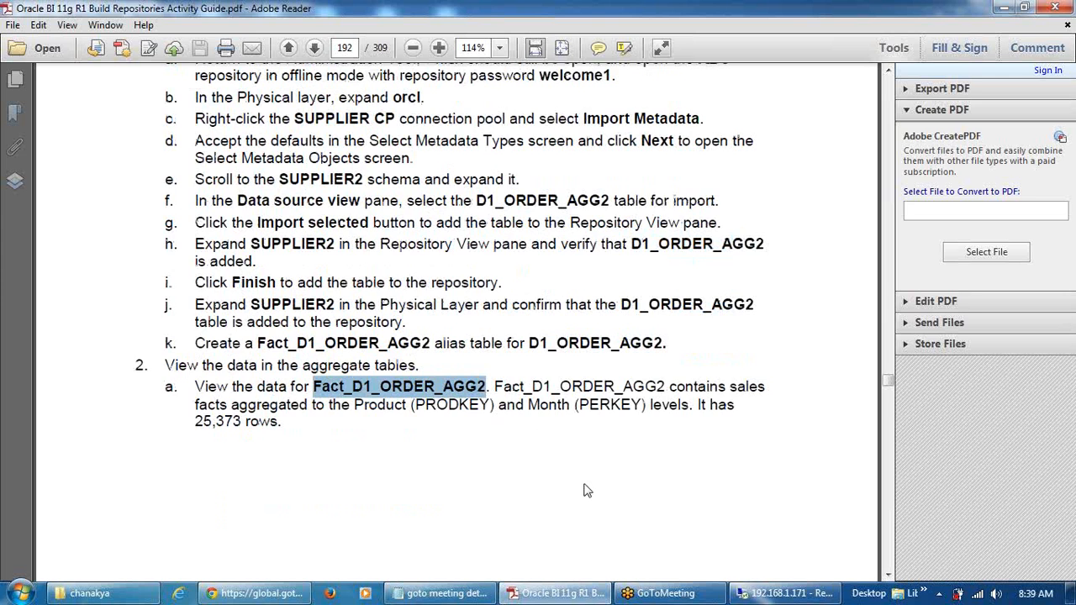
scroll(587, 491, "down", 15)
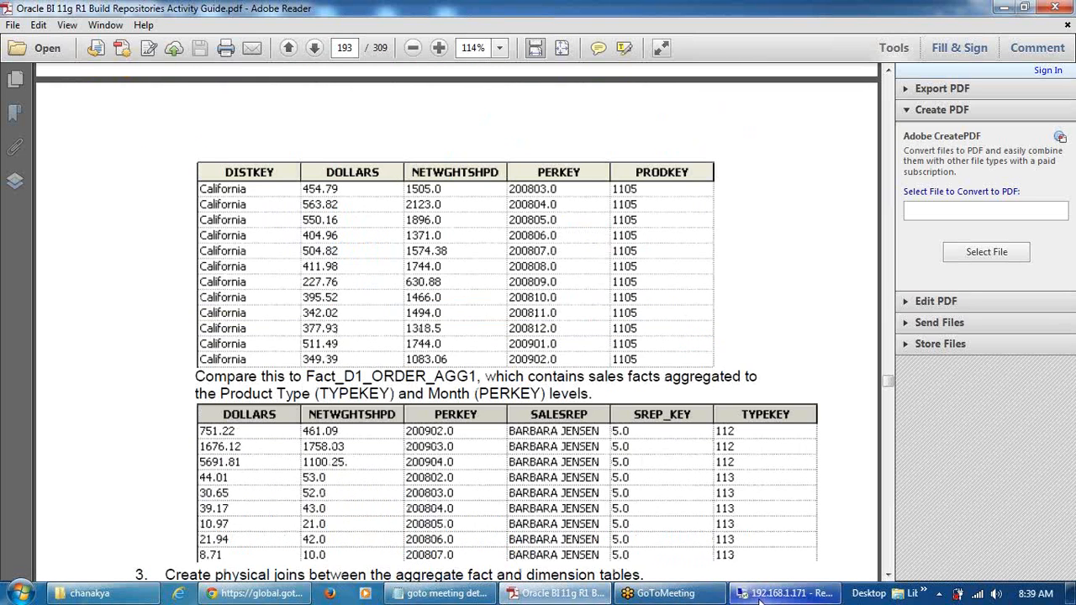
left_click(760, 595)
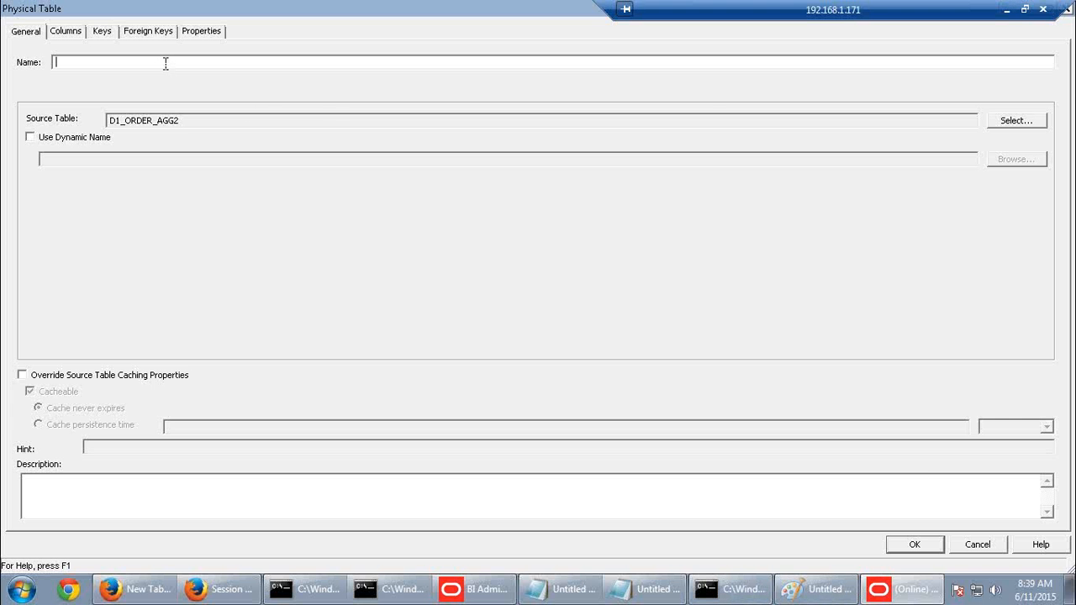
key("ctrl+v")
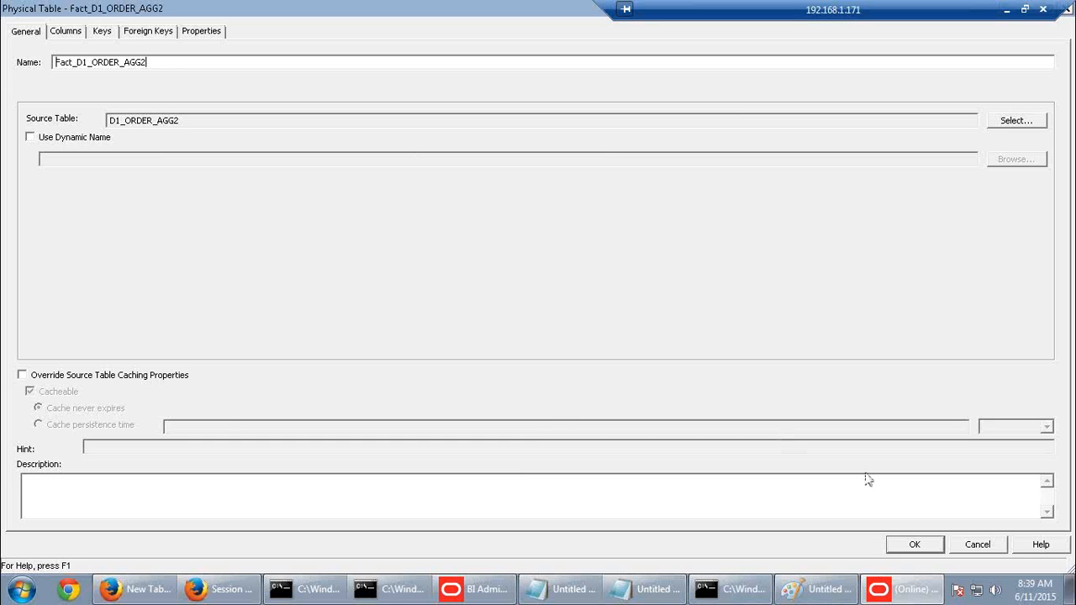
left_click(921, 545)
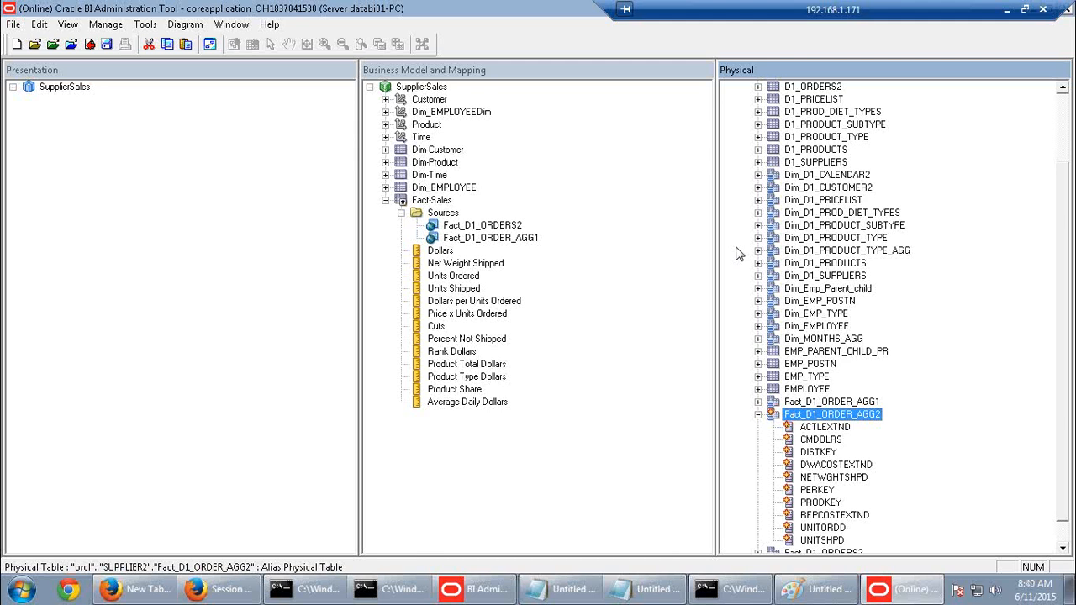
left_click(905, 251)
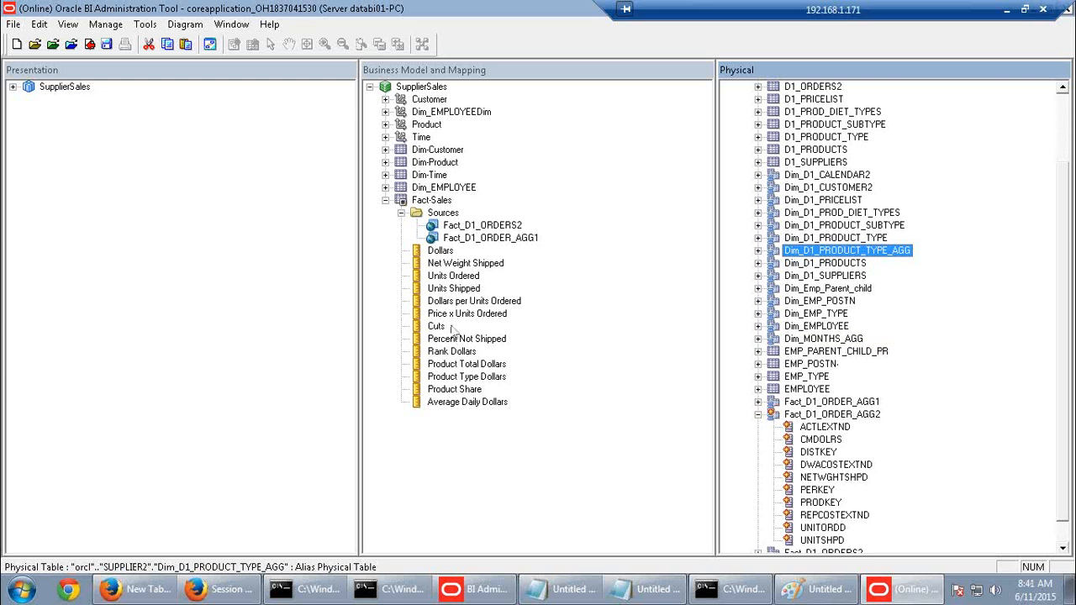
left_click(938, 415)
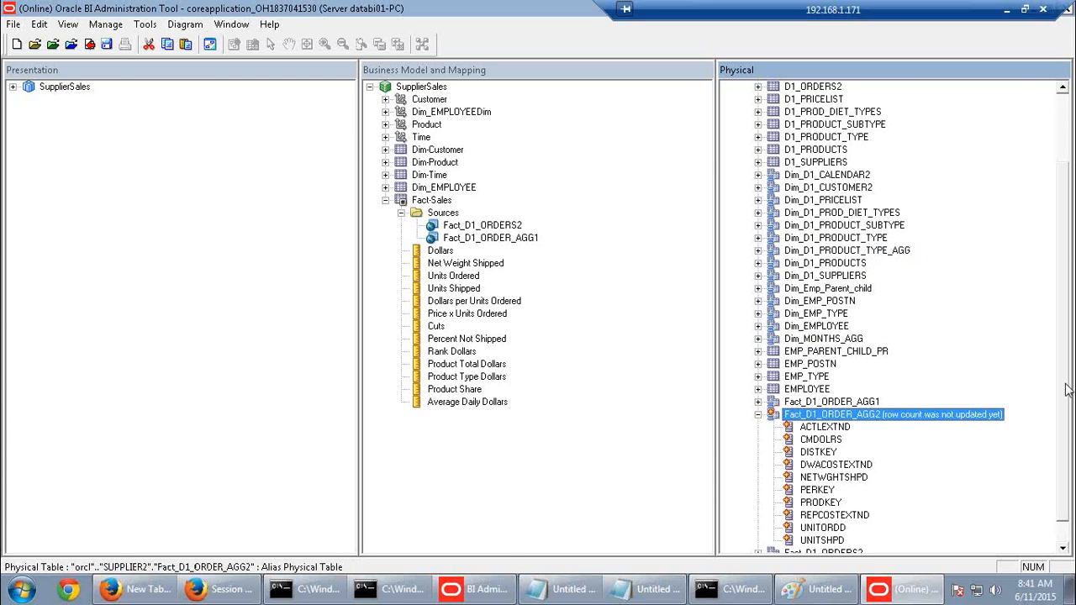
left_click(1007, 10)
scroll(742, 385, "down", 3)
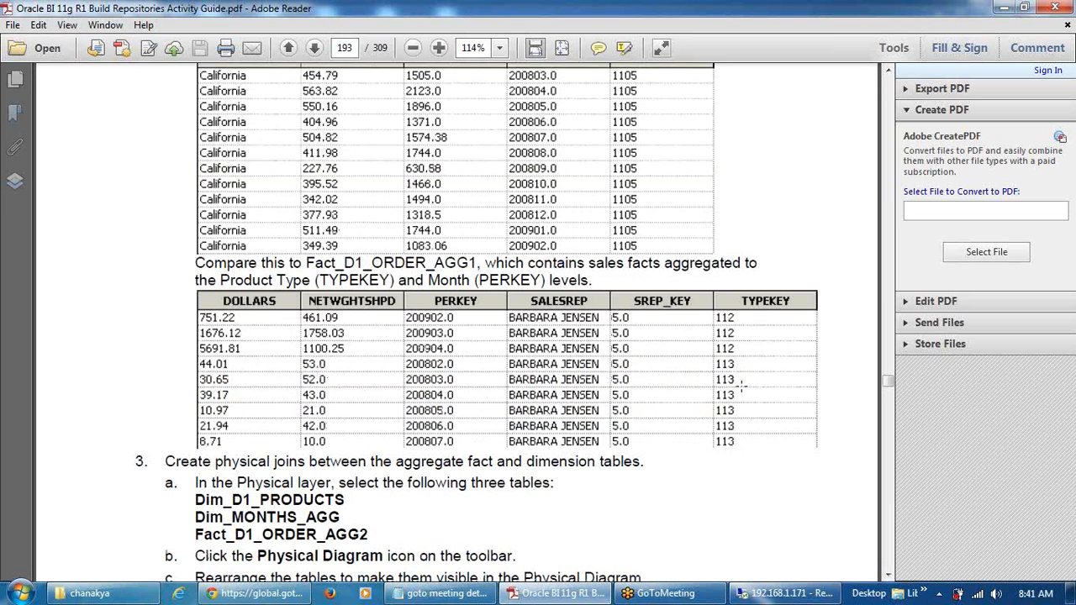
scroll(742, 385, "down", 8)
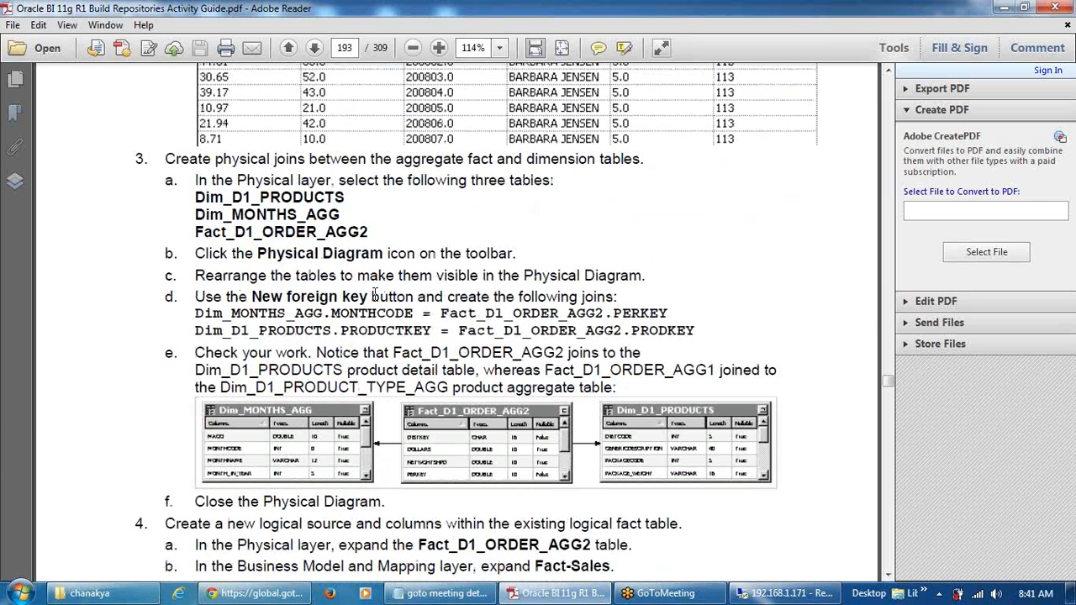
Multi-select Dim_D1_PRODUCTS, Dim_MONTHS_AGG and Fact_D1_ORDER_AGG2 in SUPPLIER2 and right-click the selection
left_click(787, 593)
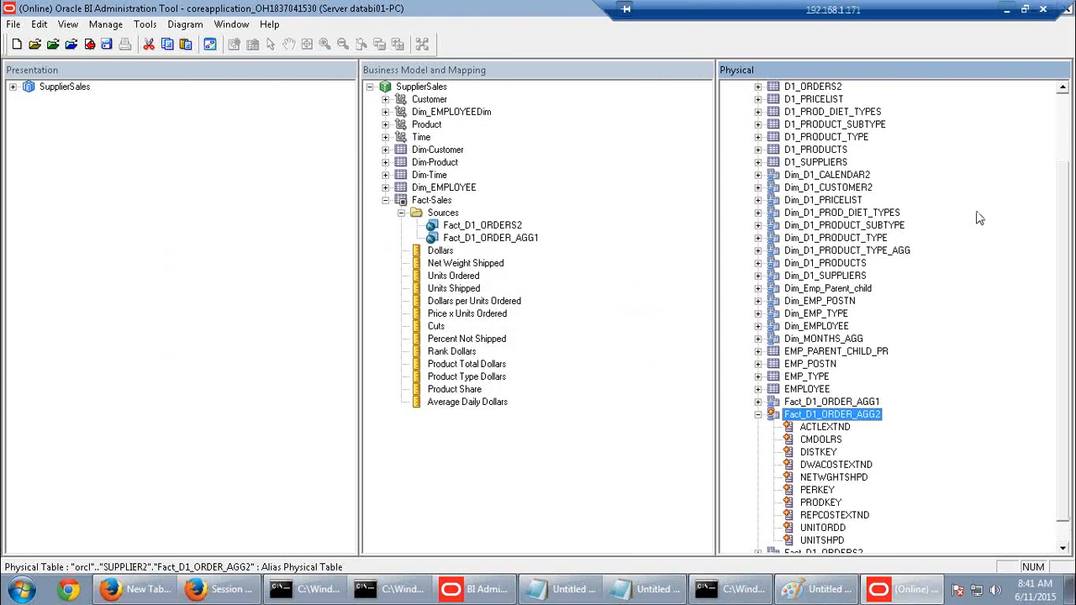
left_click(758, 415)
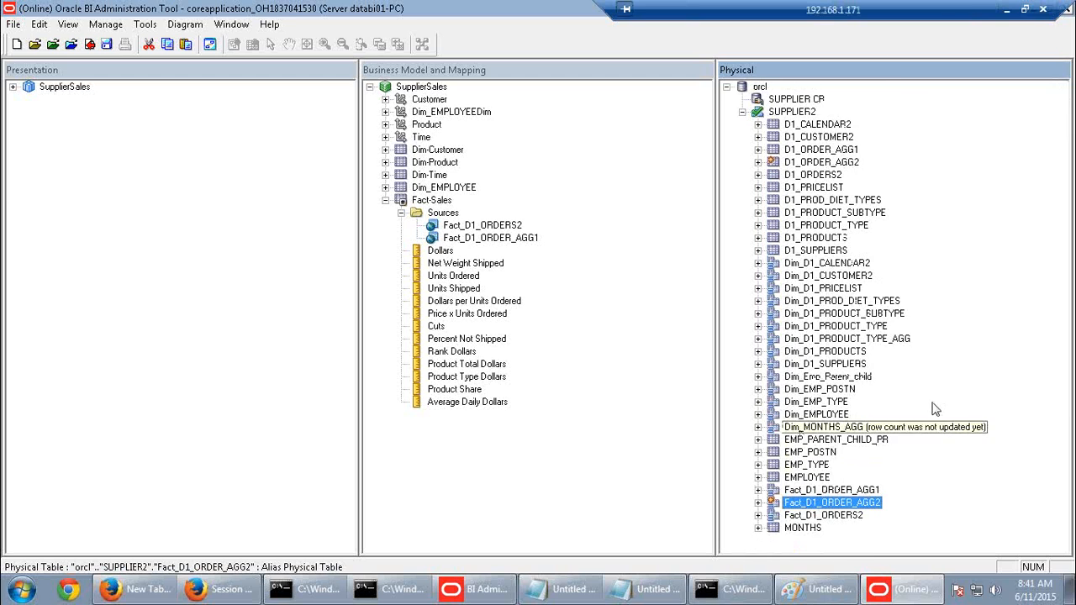
left_click(825, 352, "ctrl")
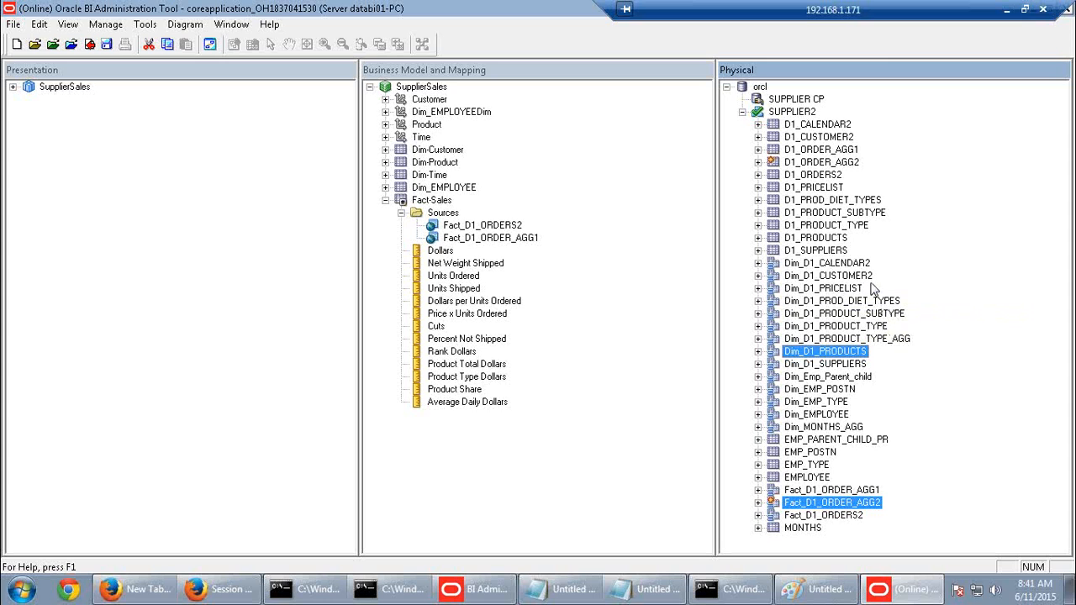
left_click(832, 427, "ctrl")
right_click(832, 427)
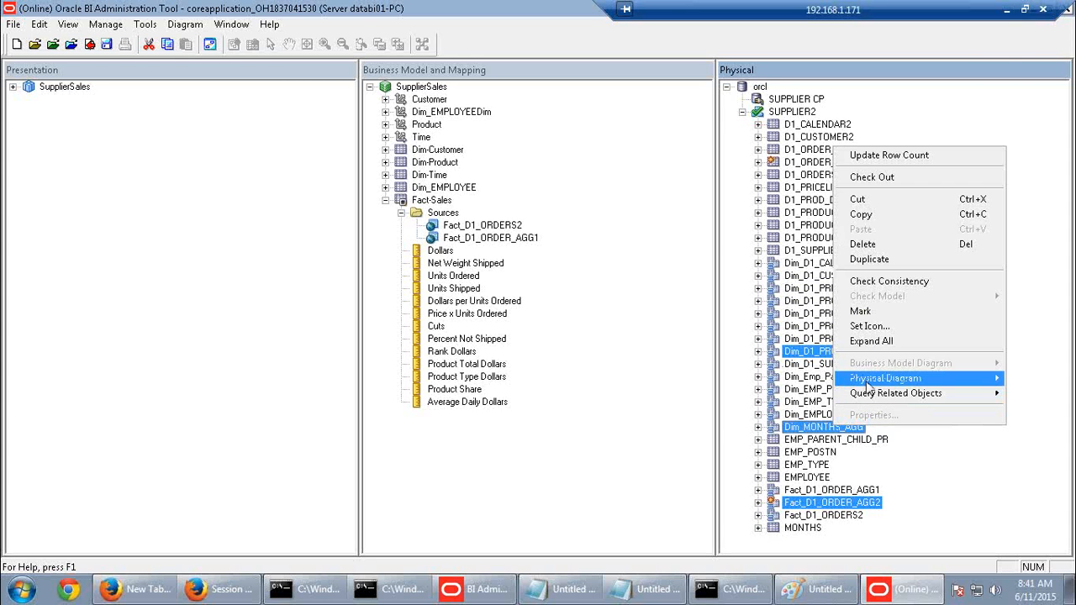
Open a physical diagram of the selected tables only and add Dim_D1_PRODUCTS' direct joins
mouse_move(875, 380)
left_click(754, 381)
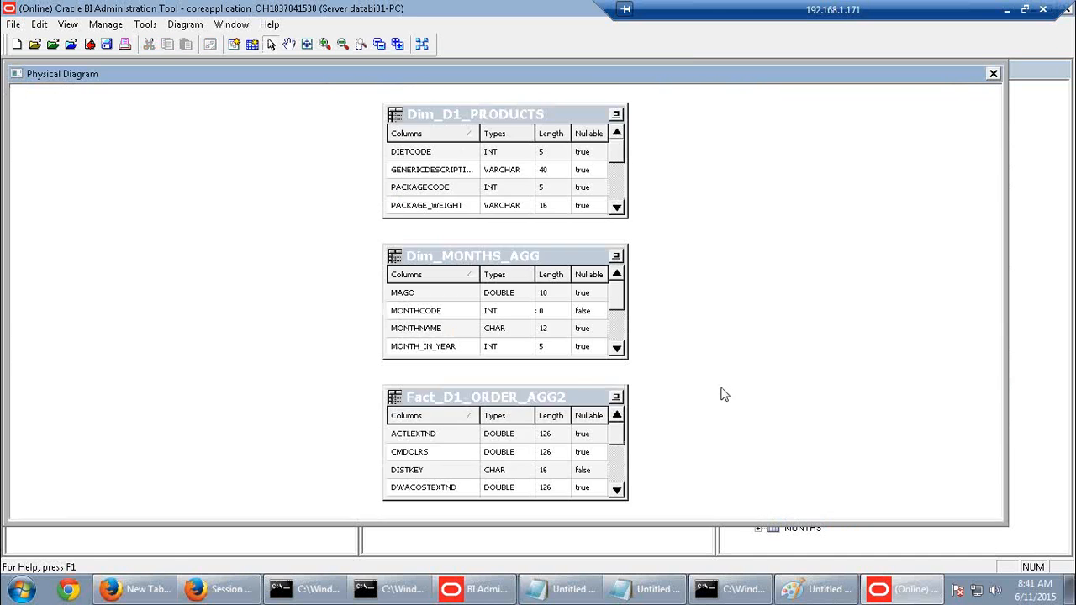
right_click(532, 174)
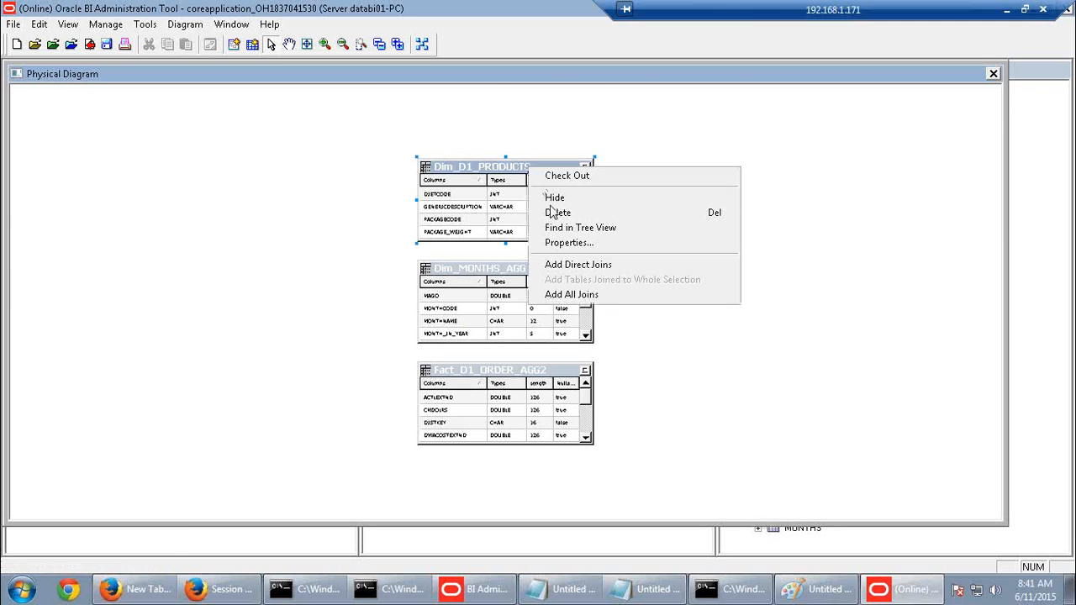
left_click(575, 265)
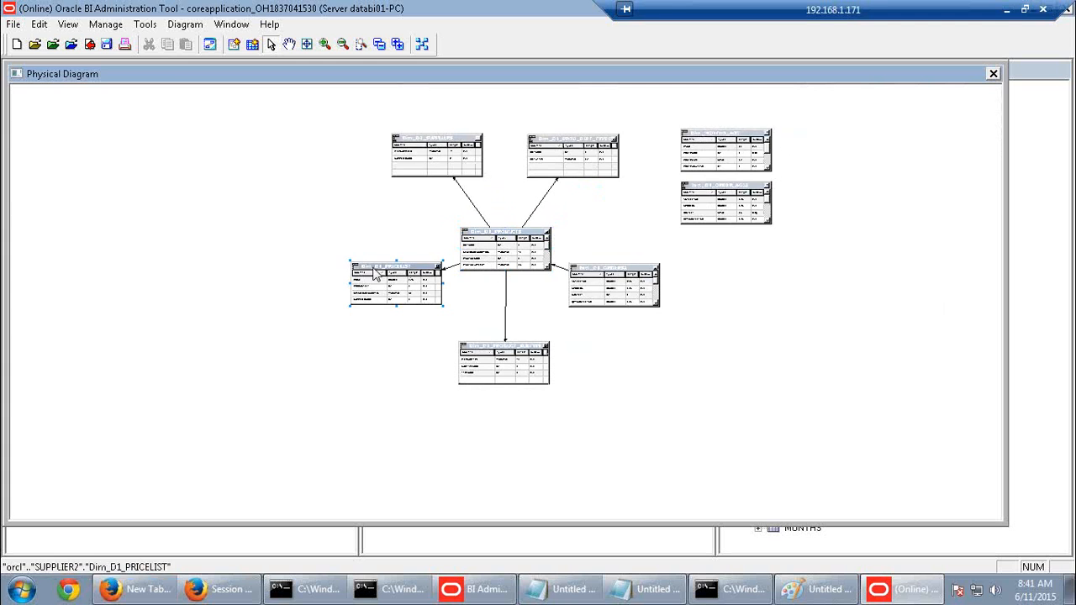
Spread out the pricelist, subtype, orders, suppliers, diet types, Fact_D1_ORDER_AGG2 and Dim_MONTHS_AGG tables
left_click_drag(409, 277, 252, 280)
left_click(491, 352)
left_click_drag(294, 376, 183, 376)
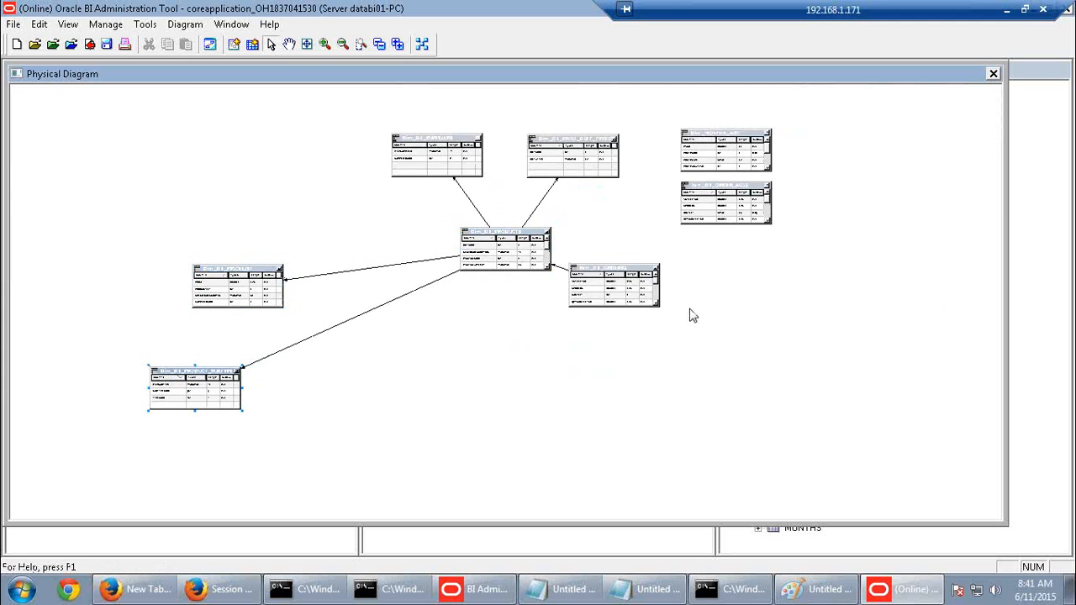
left_click_drag(631, 266, 376, 418)
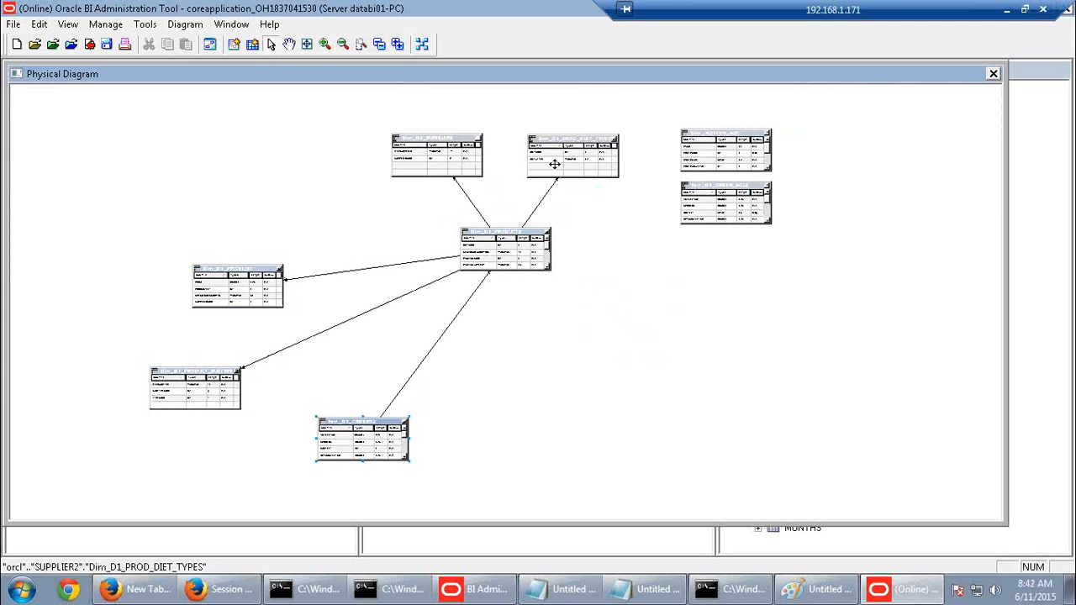
left_click_drag(417, 147, 187, 120)
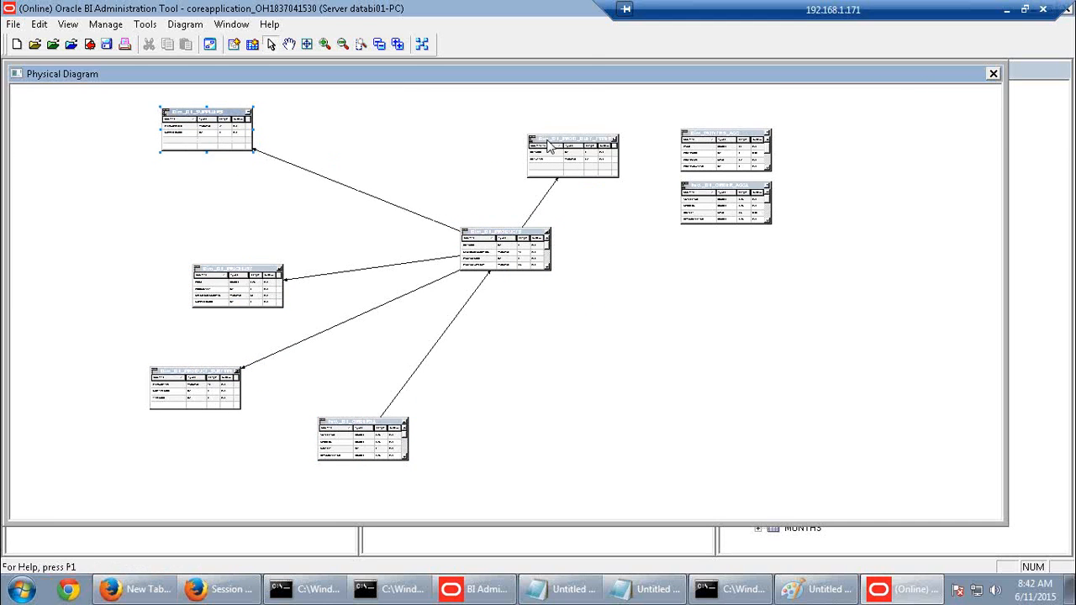
left_click_drag(547, 141, 348, 102)
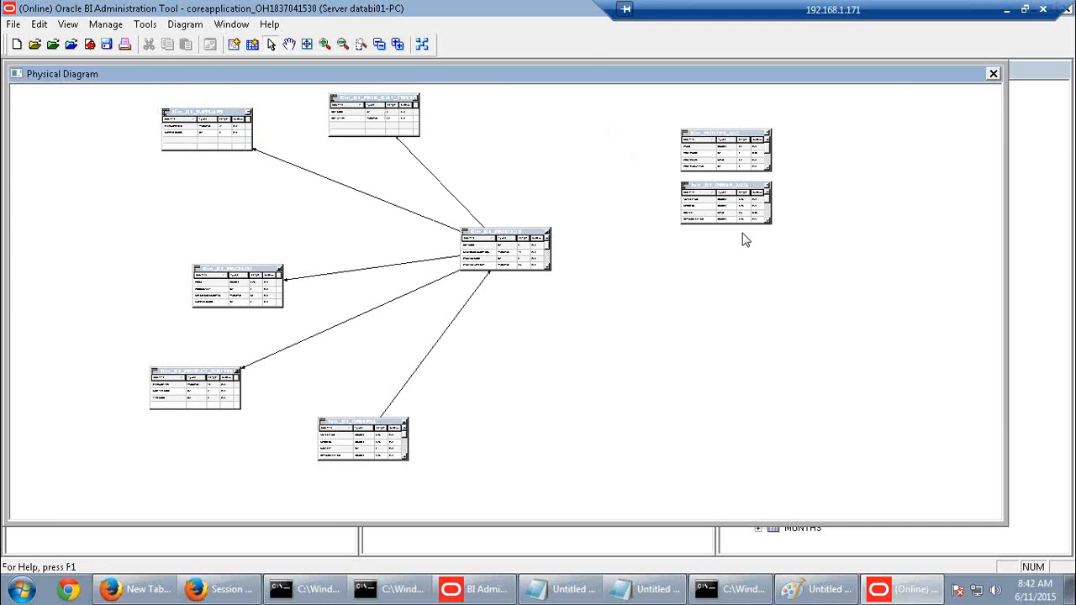
scroll(794, 368, "up", 1)
scroll(794, 368, "up", 1)
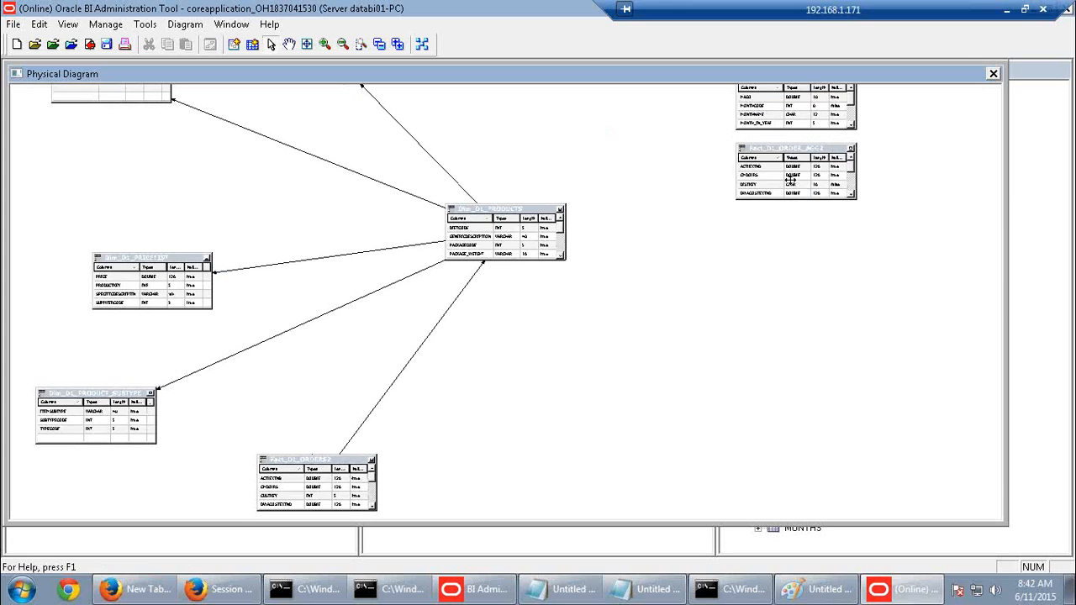
left_click_drag(790, 155, 791, 378)
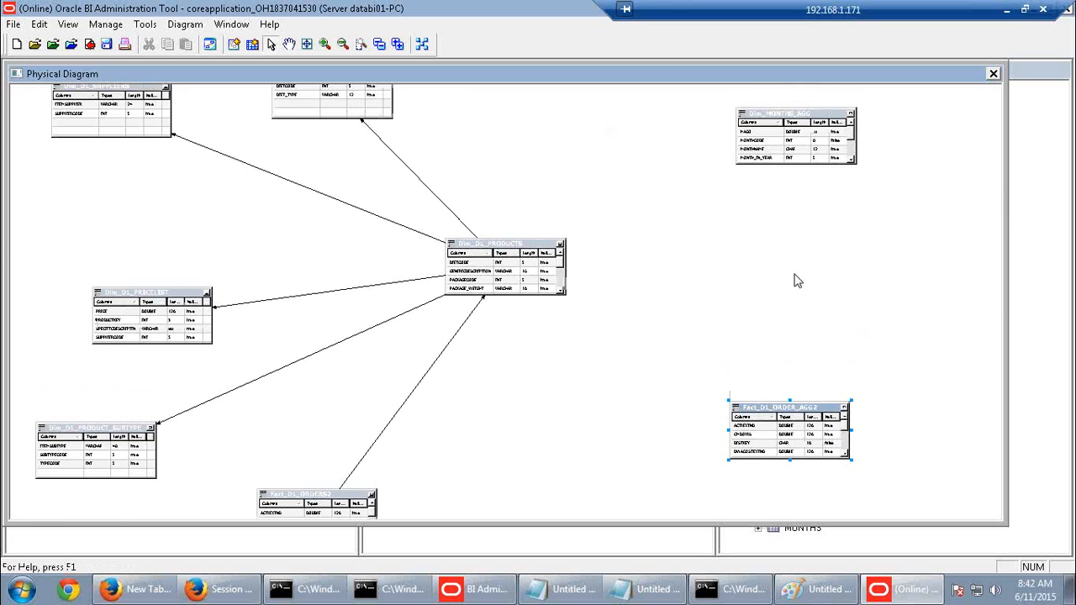
left_click_drag(806, 142, 738, 212)
left_click(739, 334)
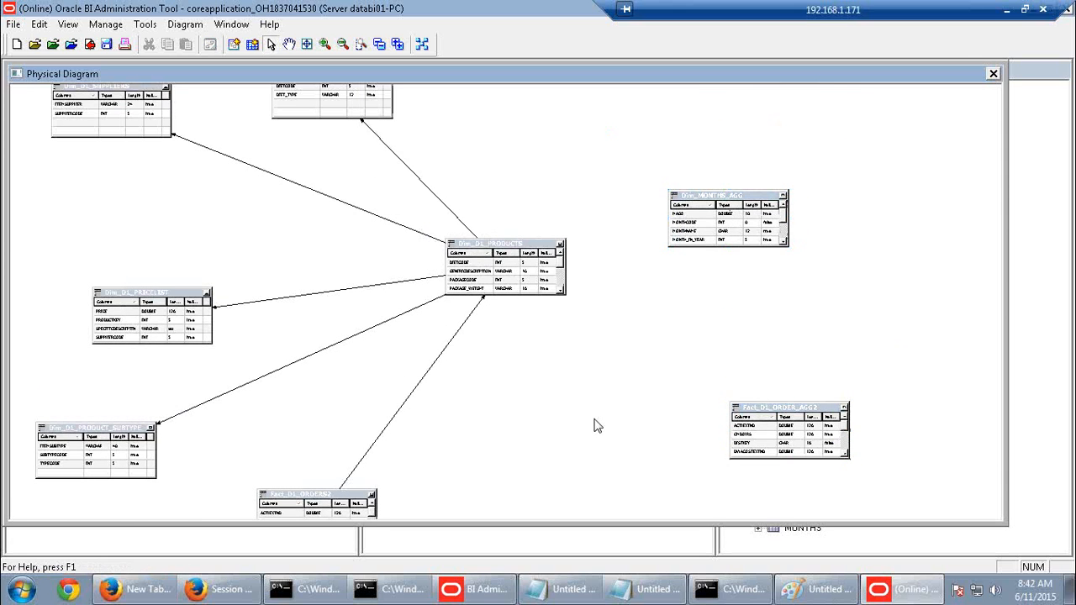
scroll(596, 424, "down", 2)
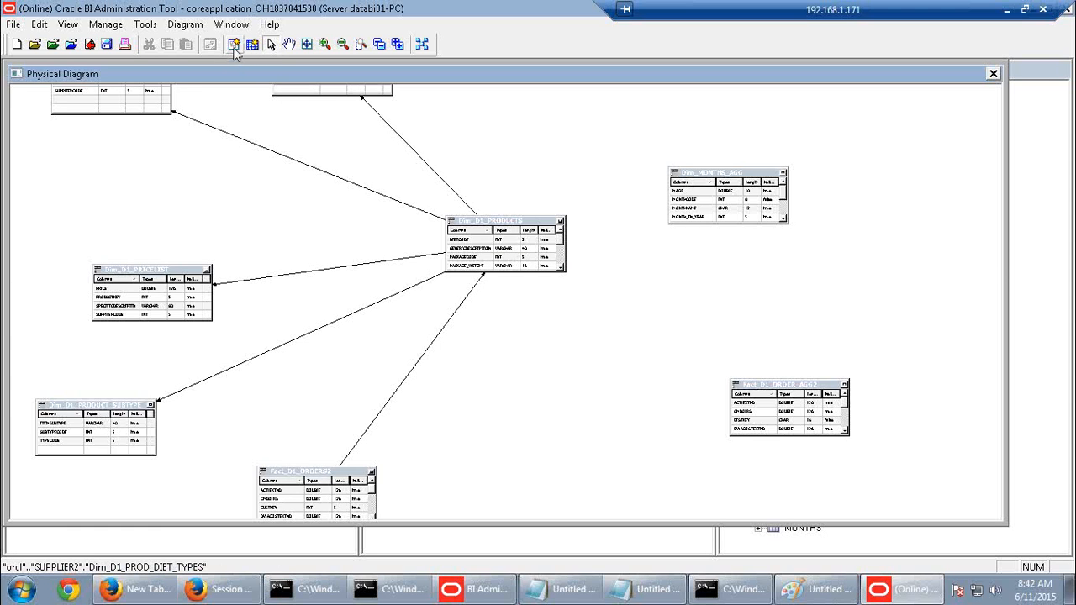
Join Fact_D1_ORDER_AGG2.PRODKEY to Dim_D1_PRODUCTS.PRODUCTKEY and check out the objects
left_click(234, 45)
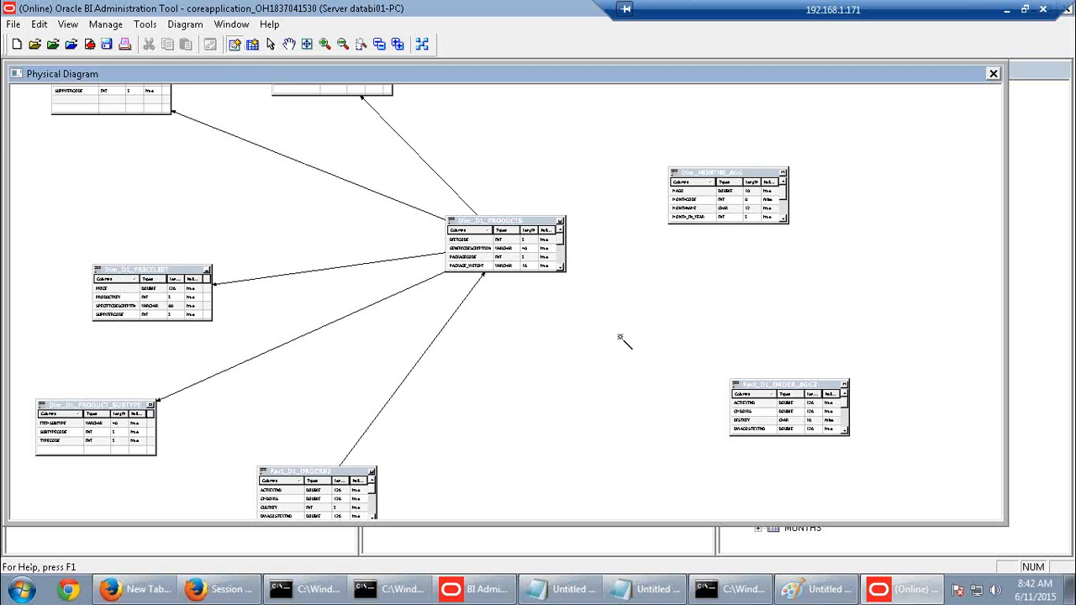
left_click(736, 385)
left_click(521, 268)
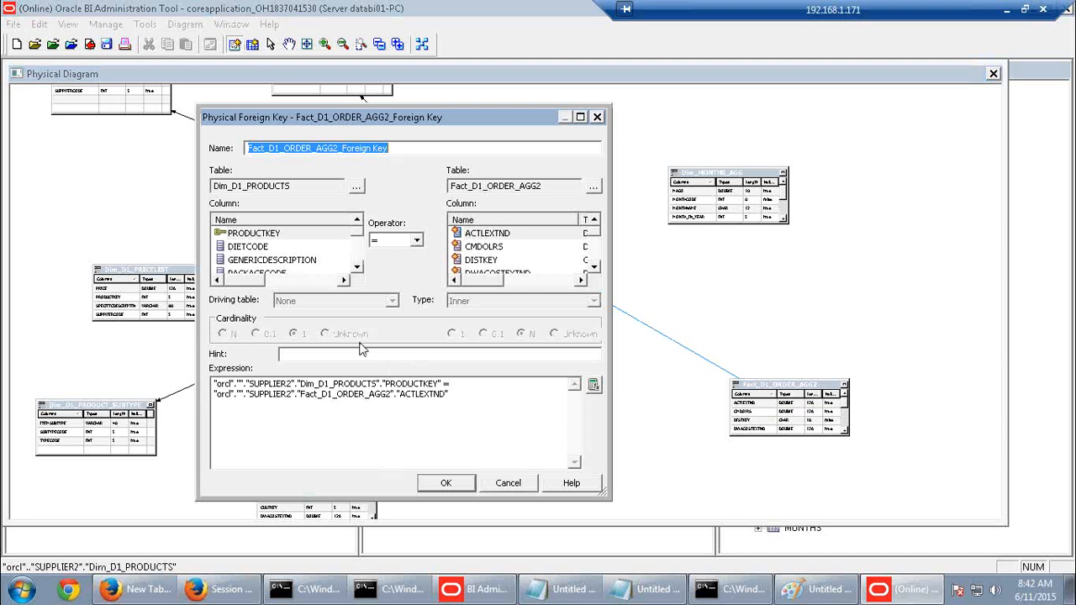
left_click(594, 266)
left_click(594, 266)
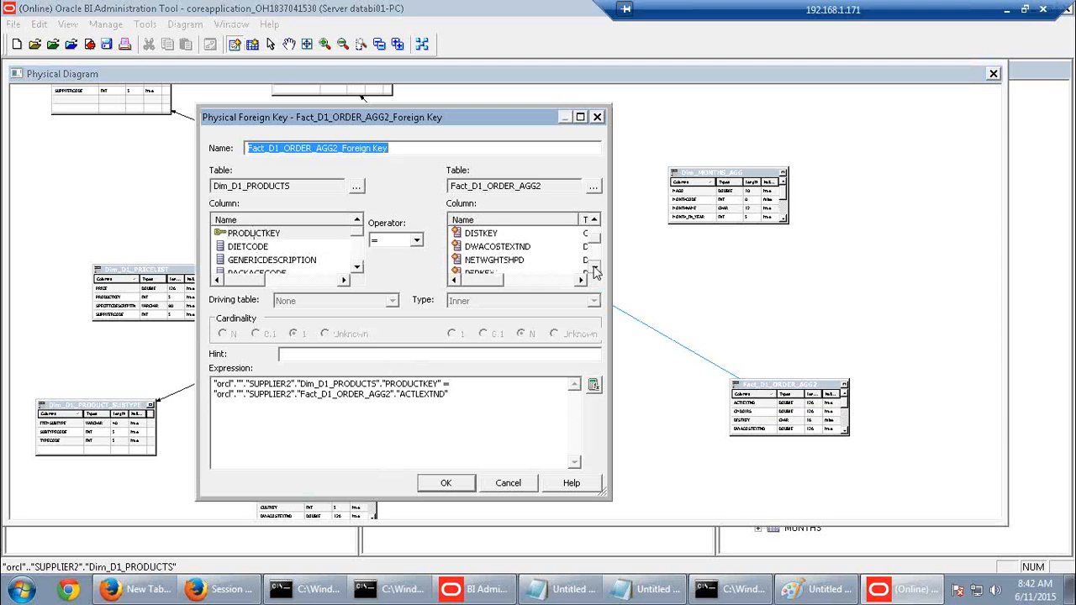
left_click(593, 267)
left_click(594, 267)
left_click(483, 259)
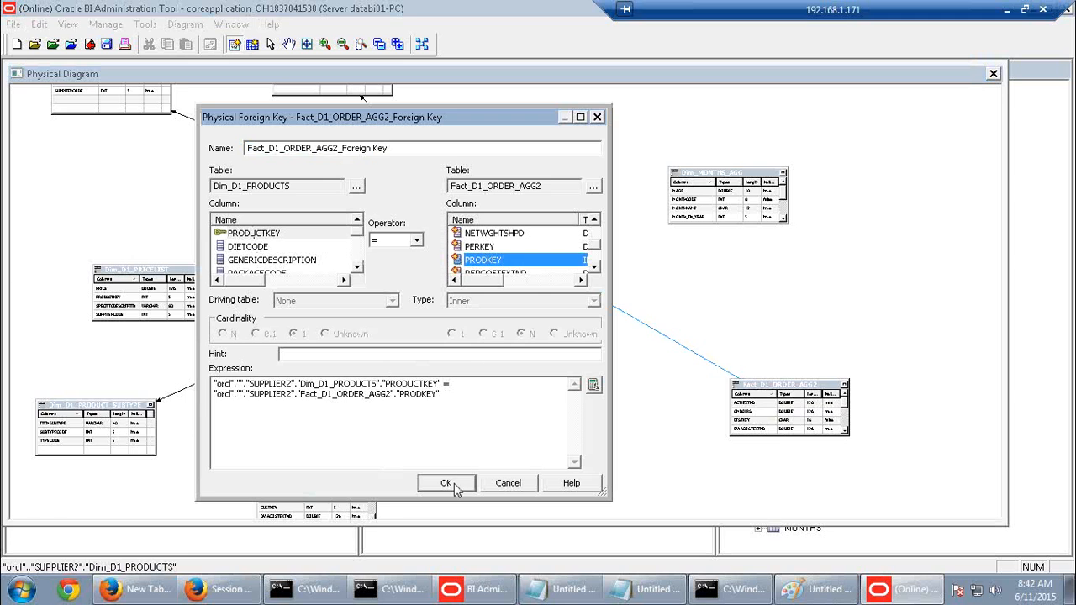
left_click(447, 483)
left_click(580, 444)
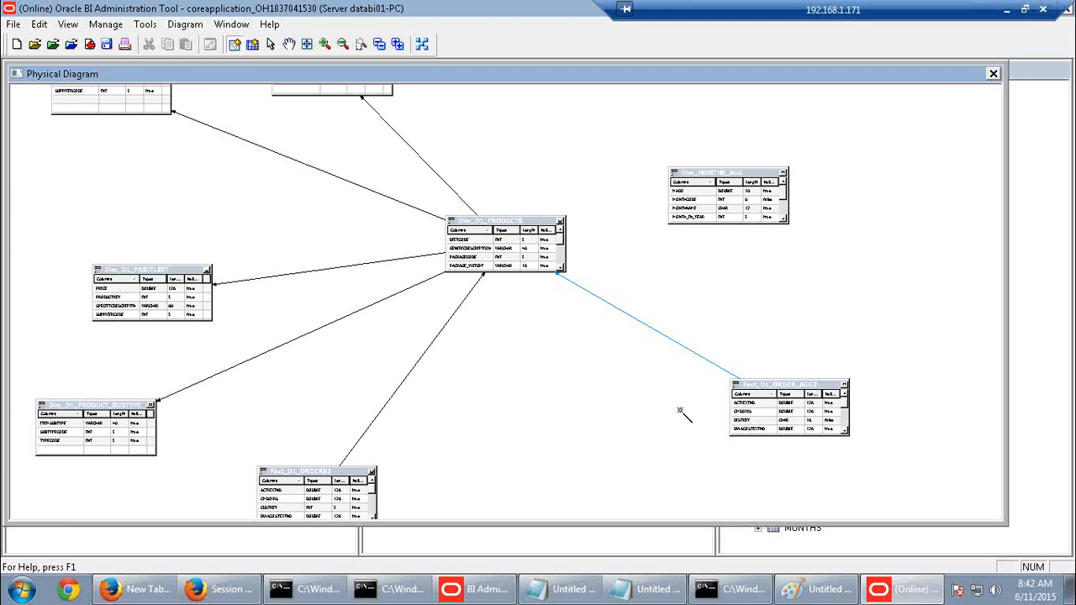
Join Fact_D1_ORDER_AGG2.PERKEY to Dim_MONTHS_AGG.MONTHCODE and check out the objects
left_click(790, 412)
left_click(761, 206)
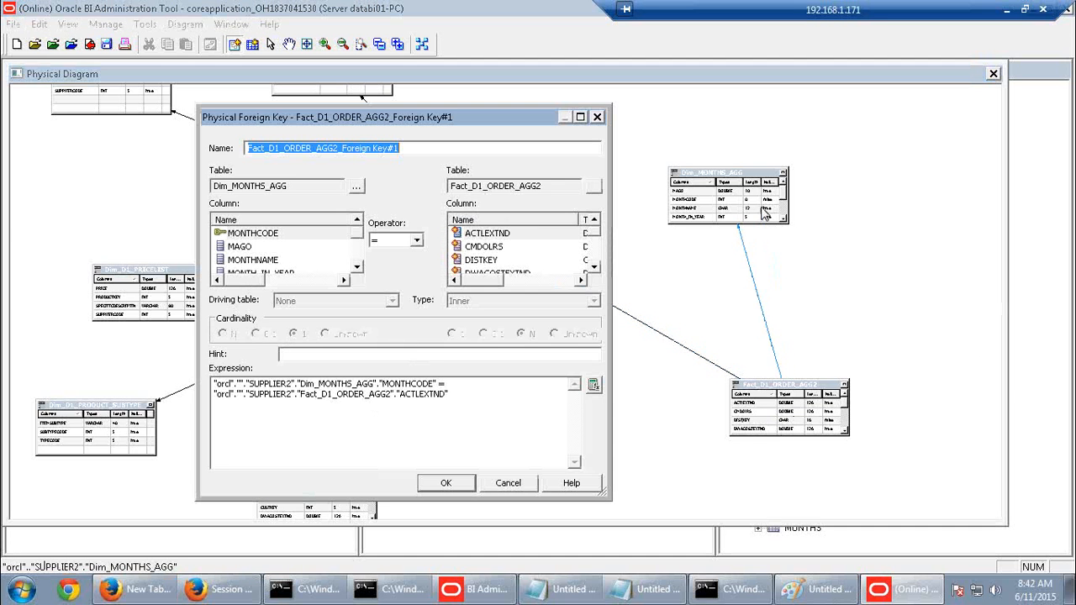
left_click(269, 234)
left_click(593, 267)
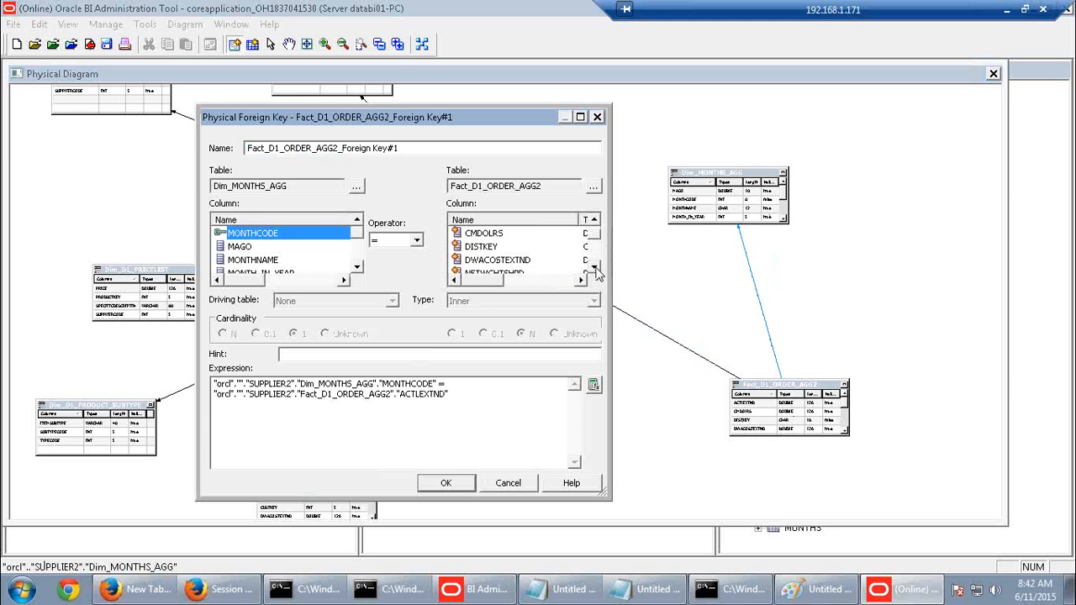
left_click(593, 267)
left_click(594, 267)
left_click(594, 267)
left_click(593, 267)
left_click(481, 233)
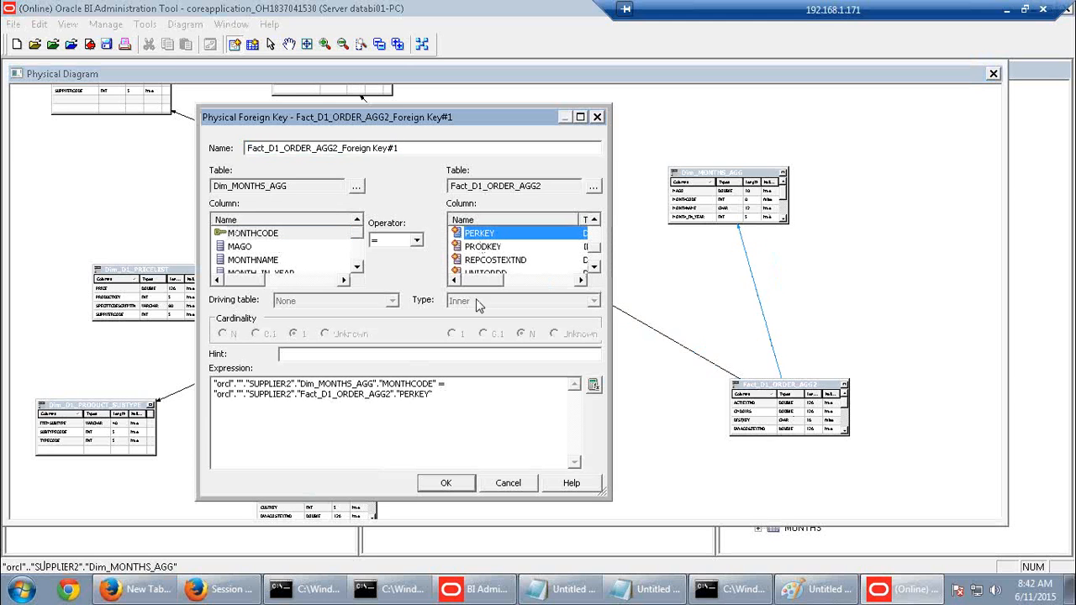
left_click(441, 485)
left_click(563, 439)
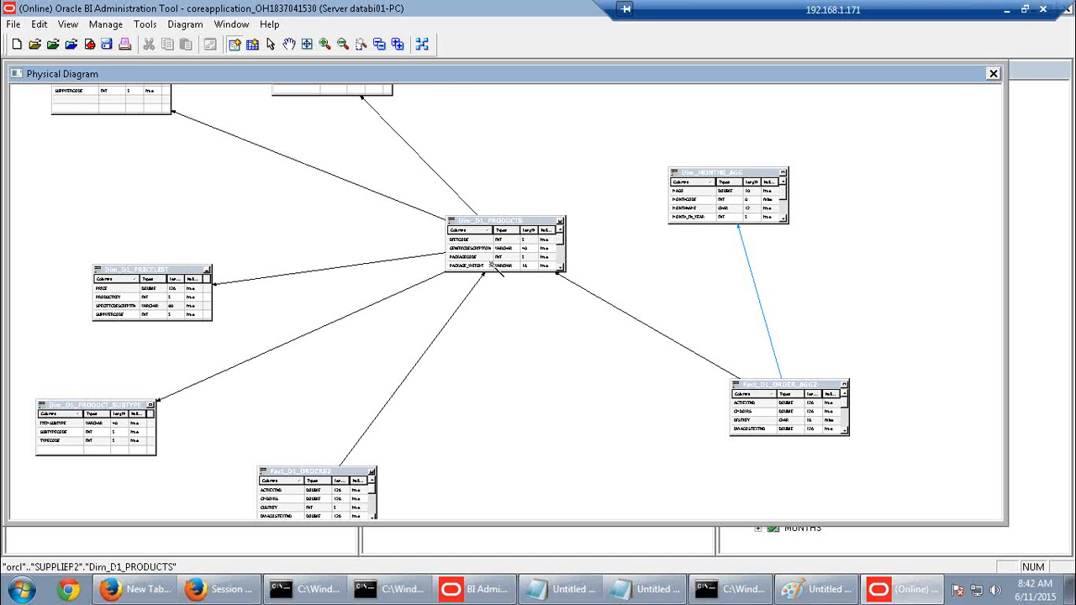
Close the physical diagram and mark the months join step in the guide
left_click(993, 74)
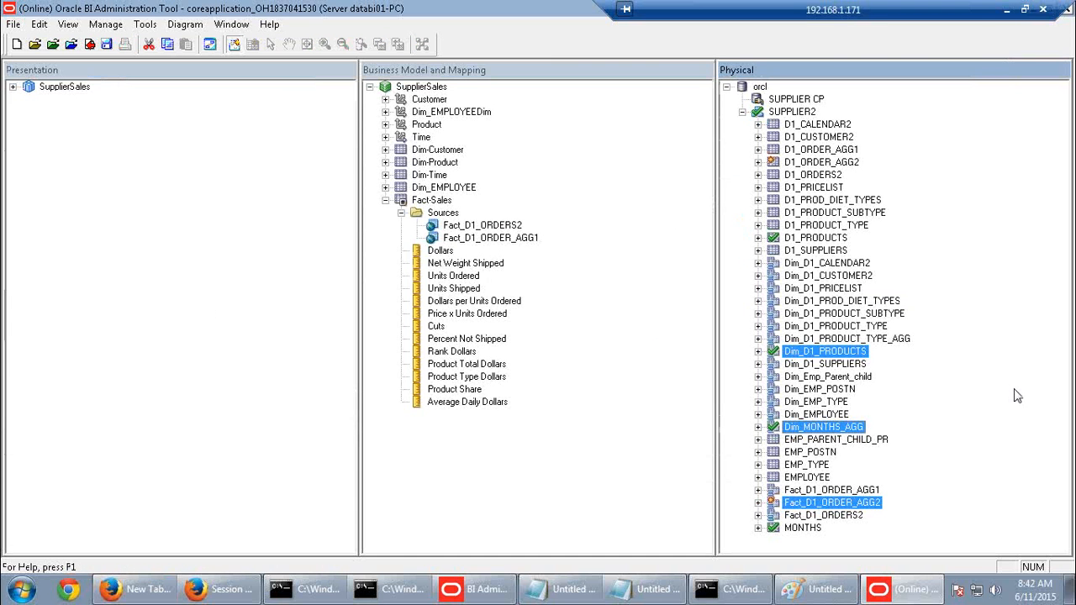
left_click(1006, 9)
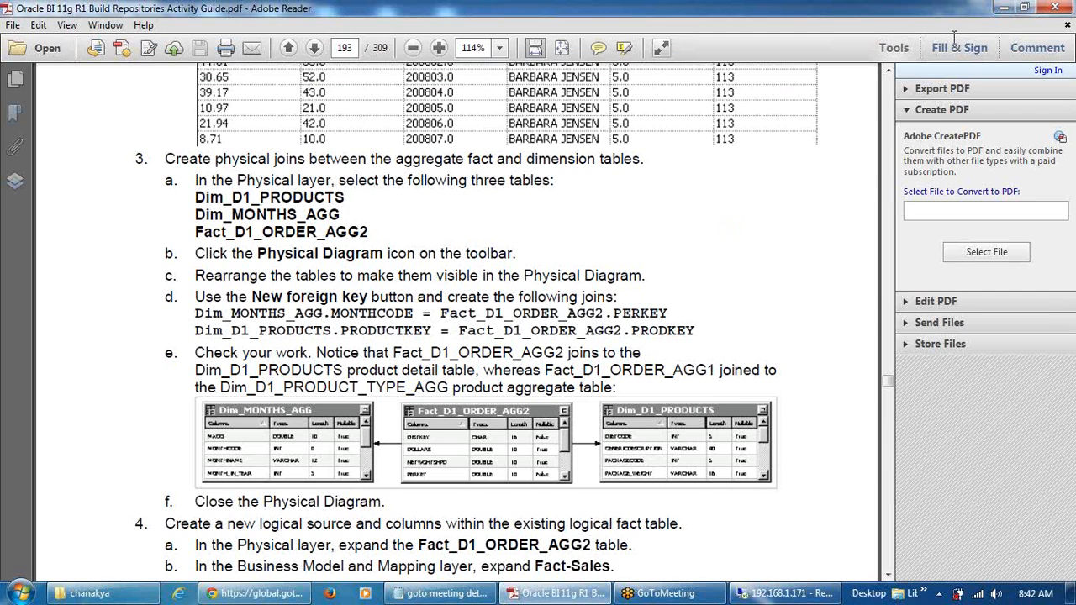
left_click_drag(348, 312, 427, 322)
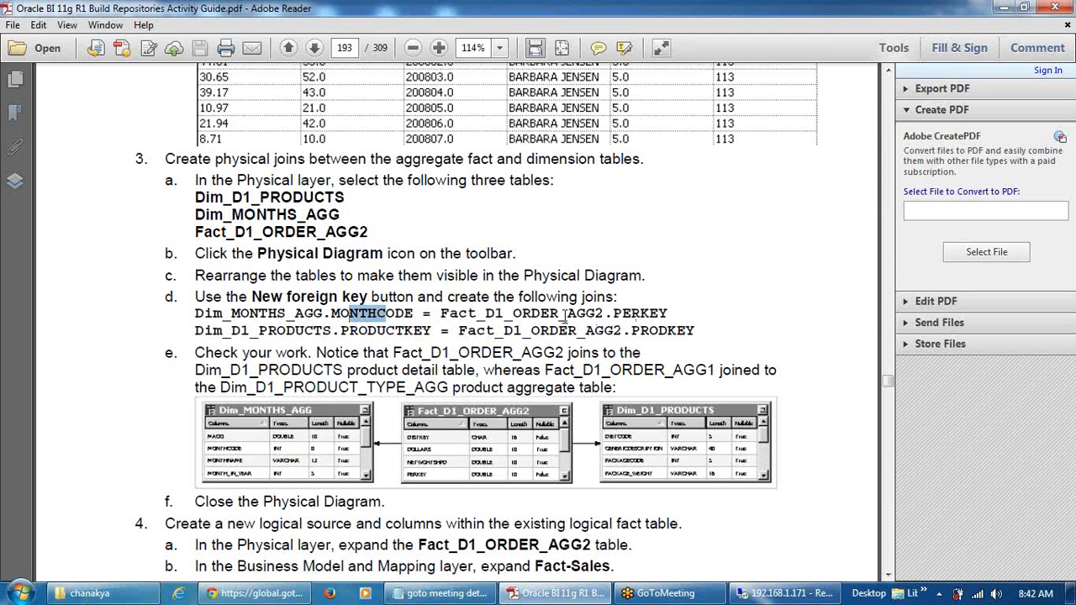
scroll(693, 402, "down", 8)
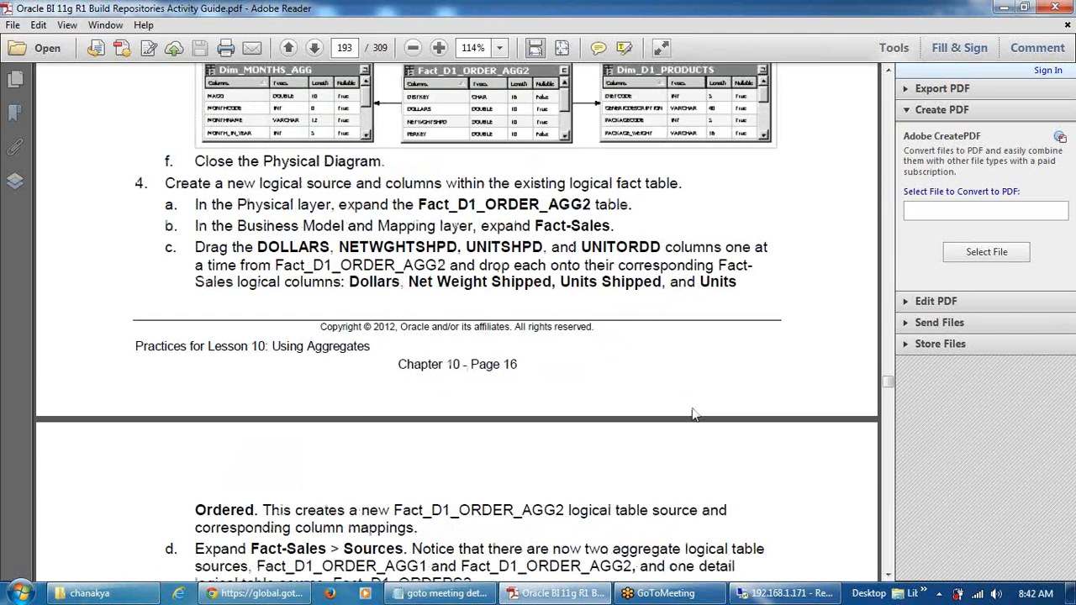
Drag Fact_D1_ORDER_AGG2 columns onto Fact-Sales: NETWGHTSHPD, UNITORDD and UNITSHPD to their matching measures
left_click(784, 594)
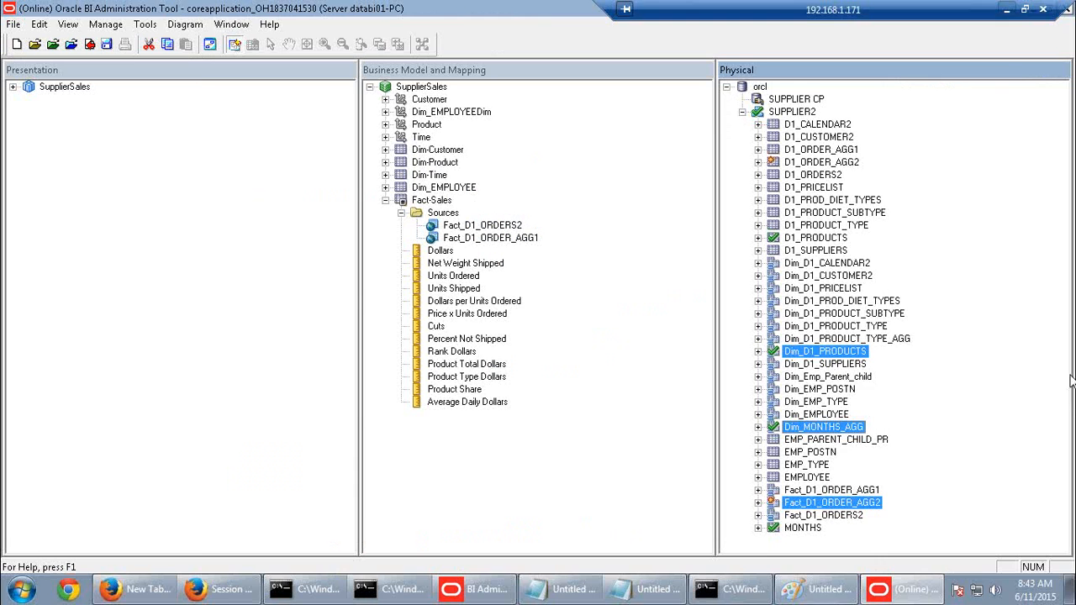
left_click(820, 504)
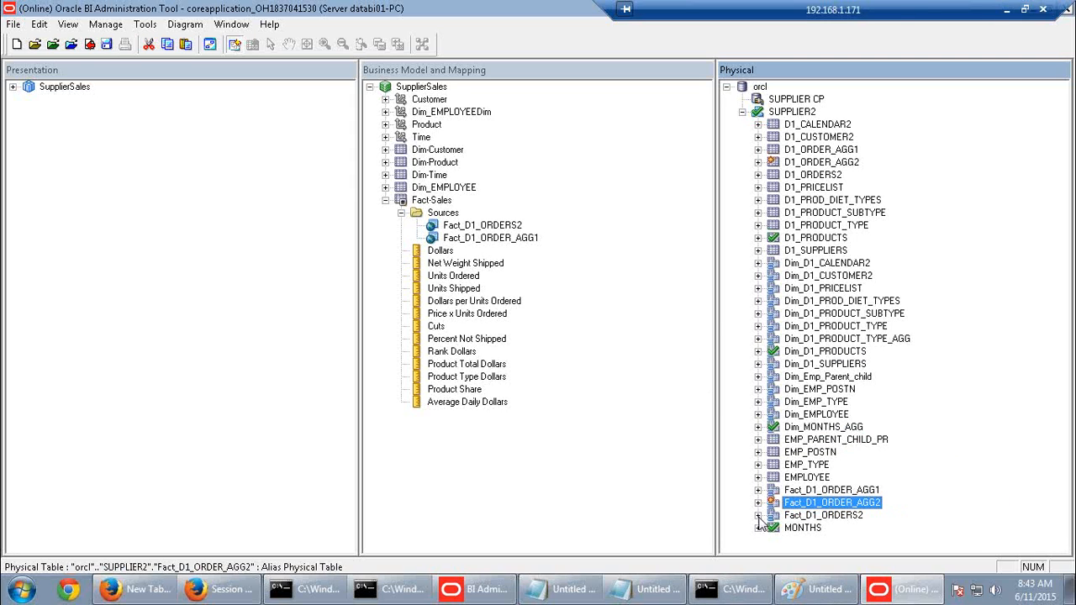
left_click(759, 503)
scroll(866, 454, "down", 1)
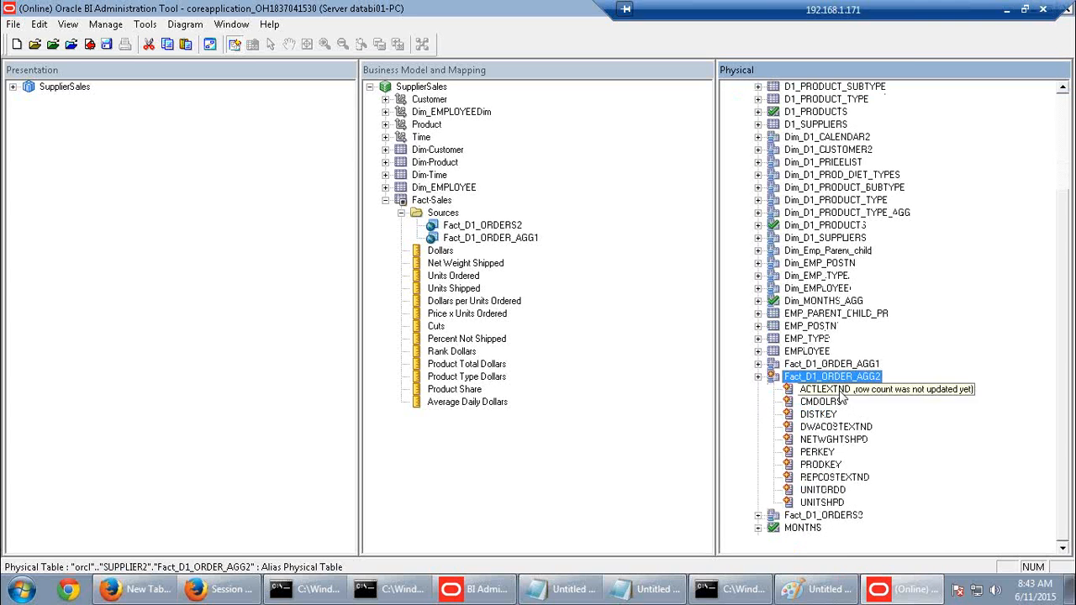
left_click_drag(841, 394, 442, 251)
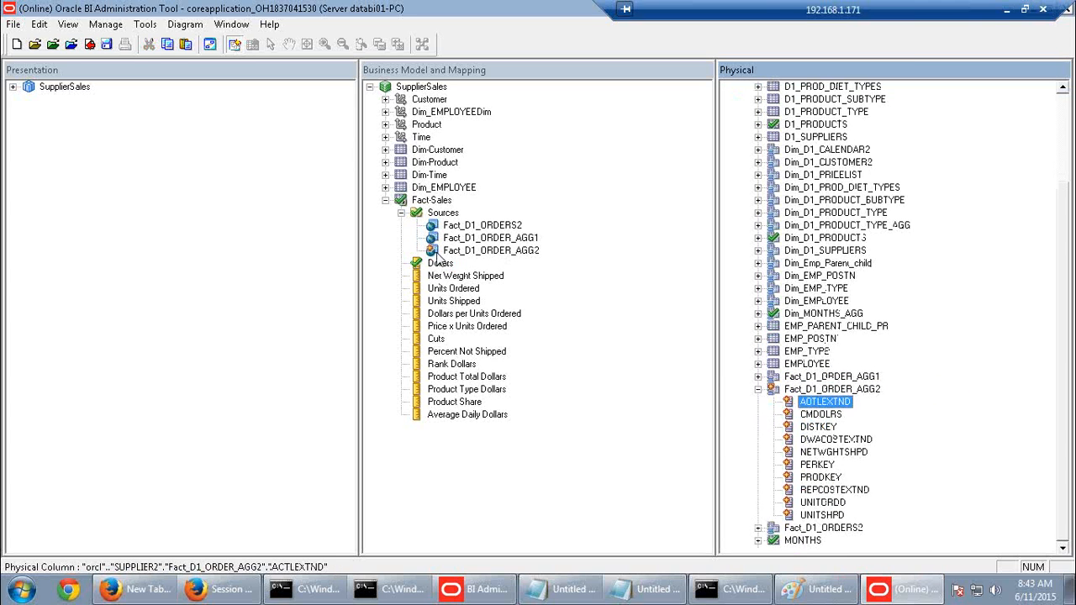
left_click_drag(851, 457, 486, 284)
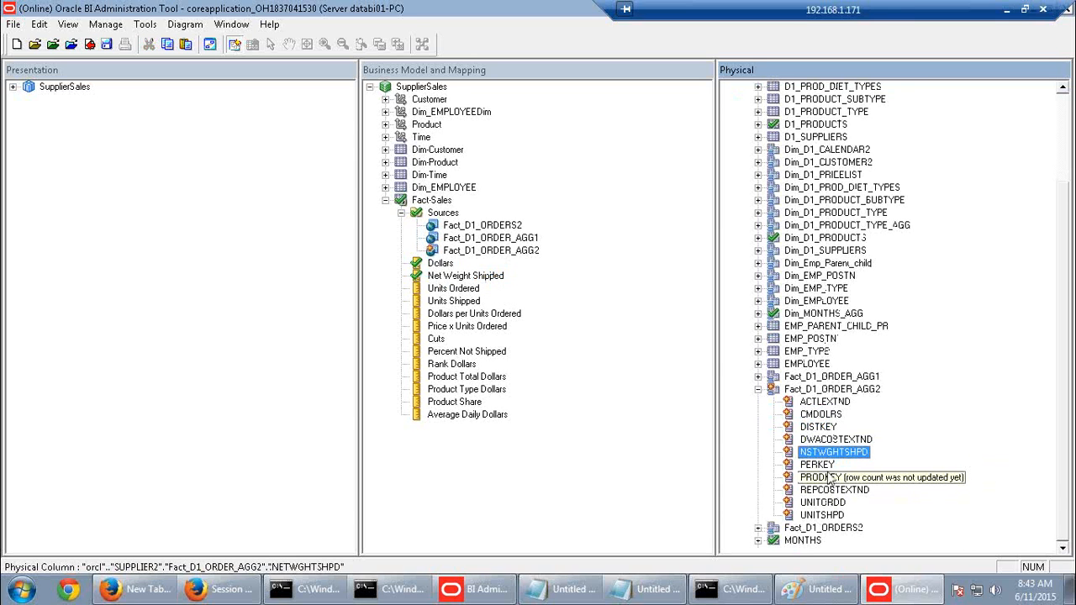
left_click_drag(841, 508, 473, 290)
left_click_drag(820, 515, 492, 303)
left_click(525, 251)
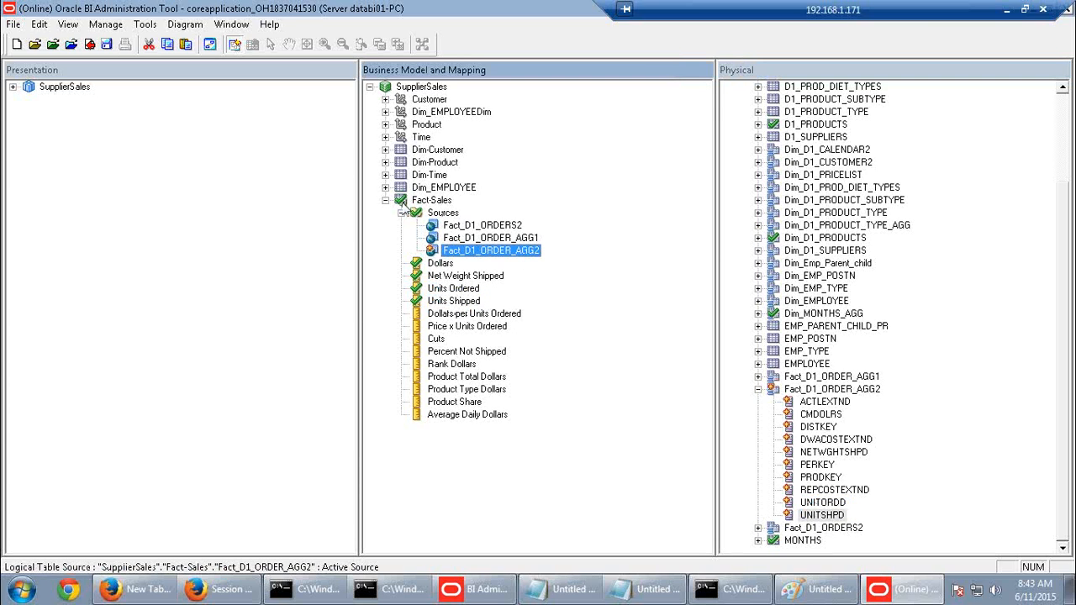
Collapse Fact-Sales and show the Dim-Product and Dim-Time sources, including Dim_D1_PRODUCTS and Dim_MONTHS_AGG
left_click(385, 201)
left_click(385, 162)
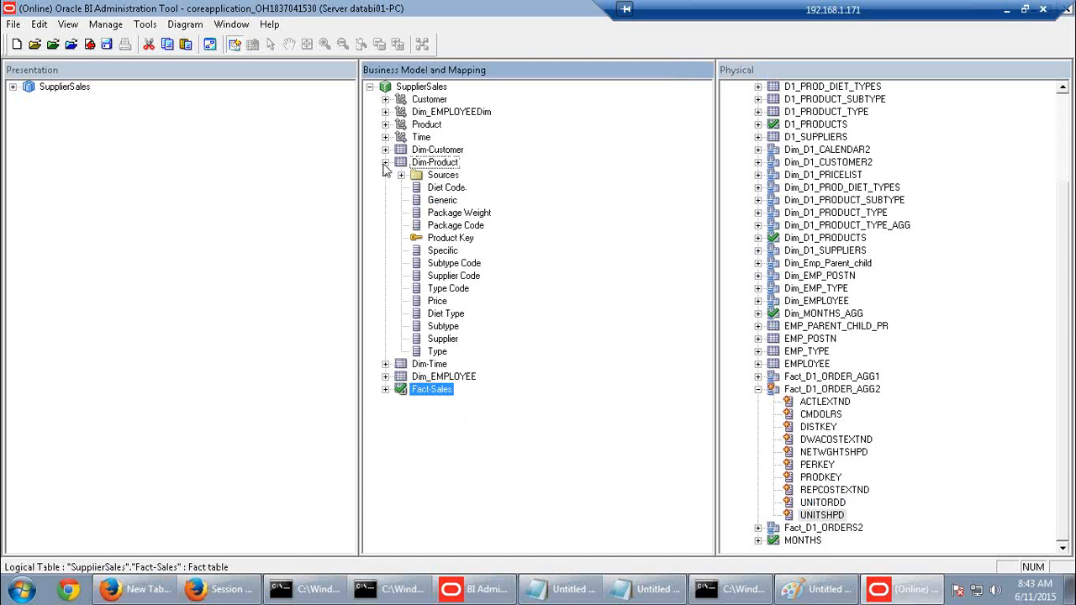
left_click(401, 175)
left_click(479, 188)
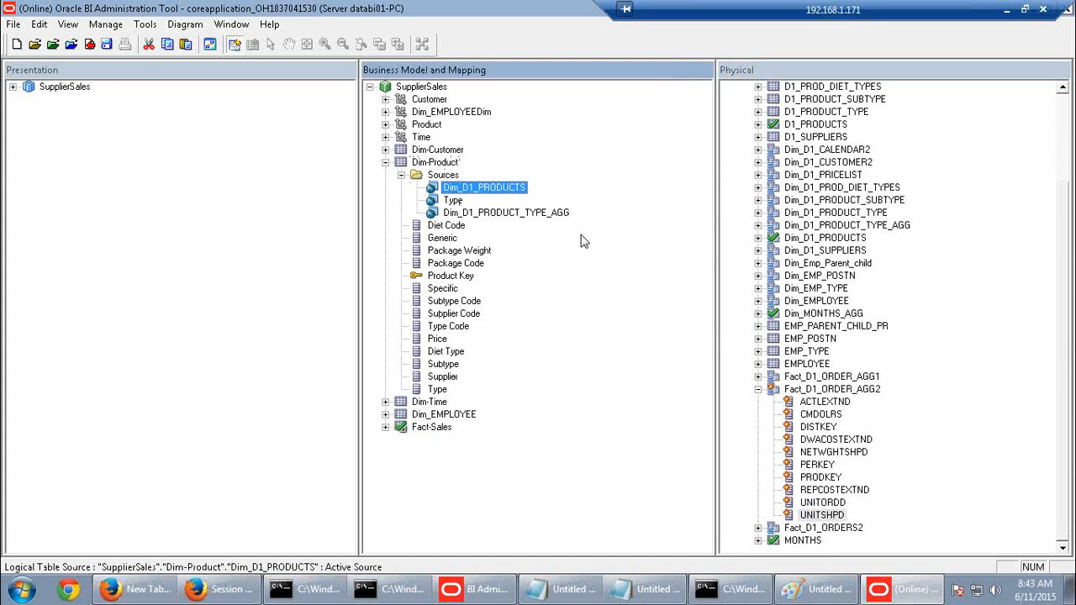
left_click(385, 402)
left_click(401, 414)
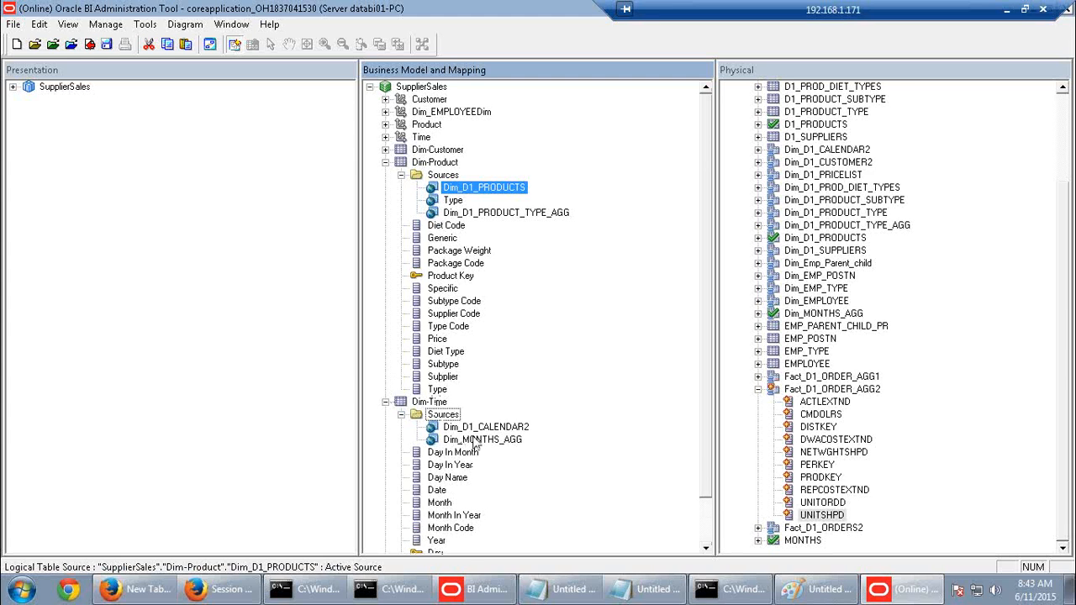
left_click(522, 444)
Re-expand Fact-Sales to list its three sources and open the Fact_D1_ORDER_AGG2 source
scroll(645, 454, "down", 2)
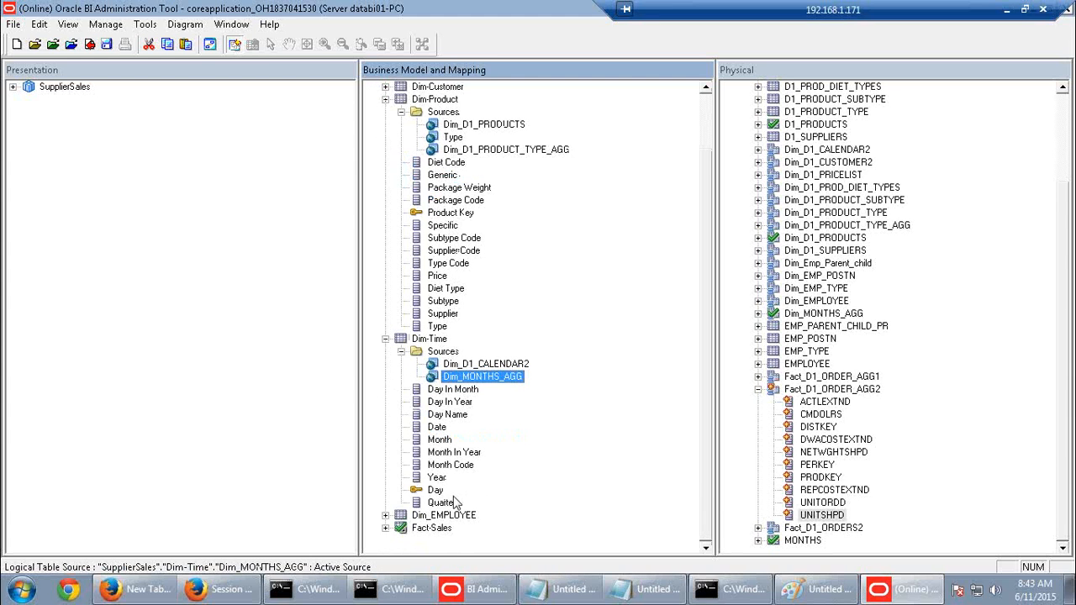
left_click(429, 528)
scroll(531, 172, "up", 1)
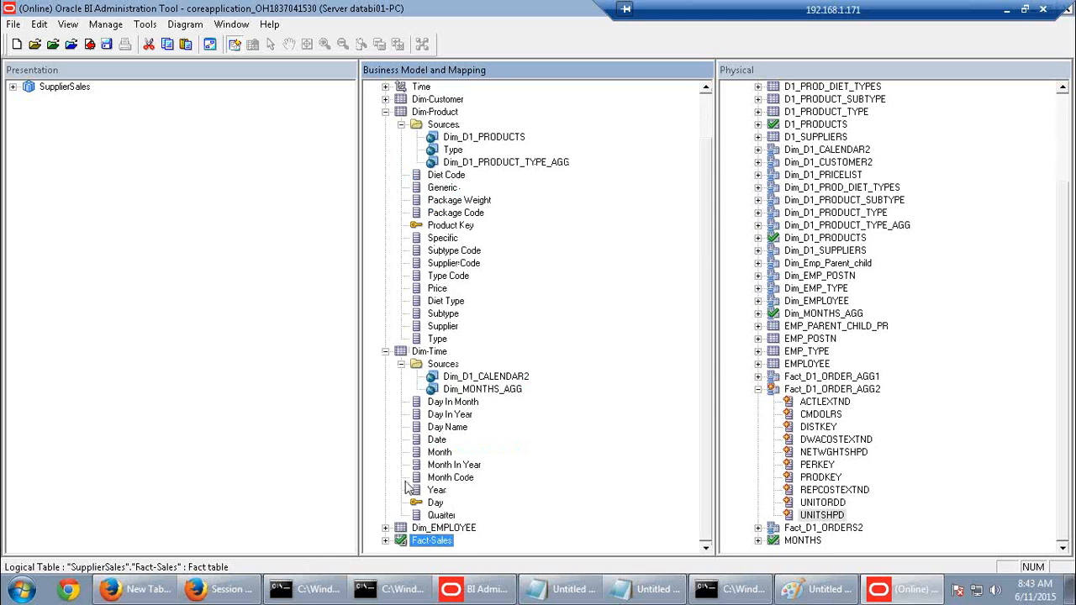
left_click(386, 541)
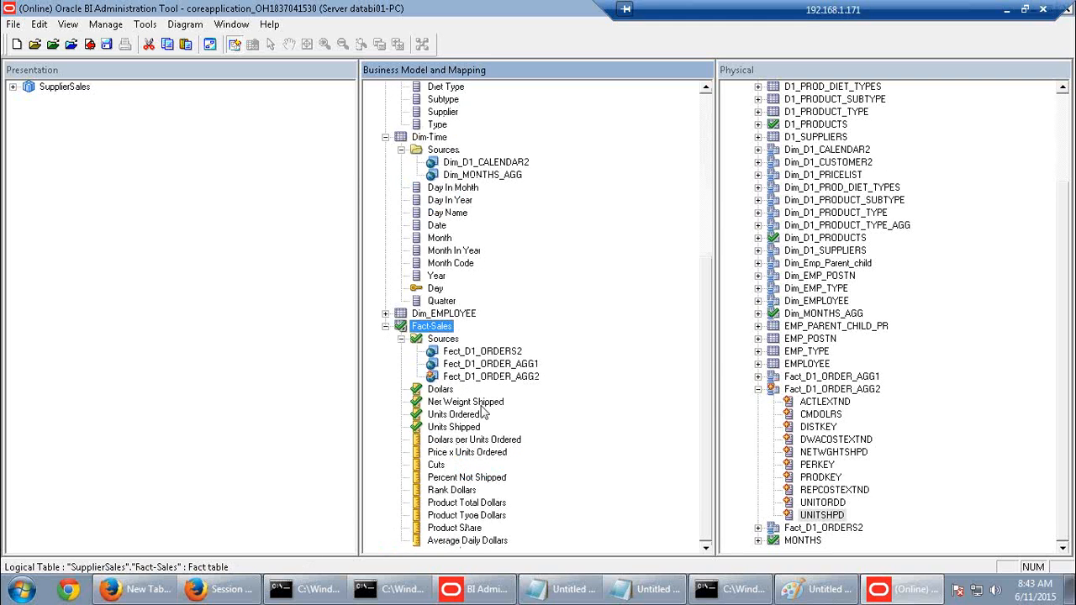
double_click(502, 376)
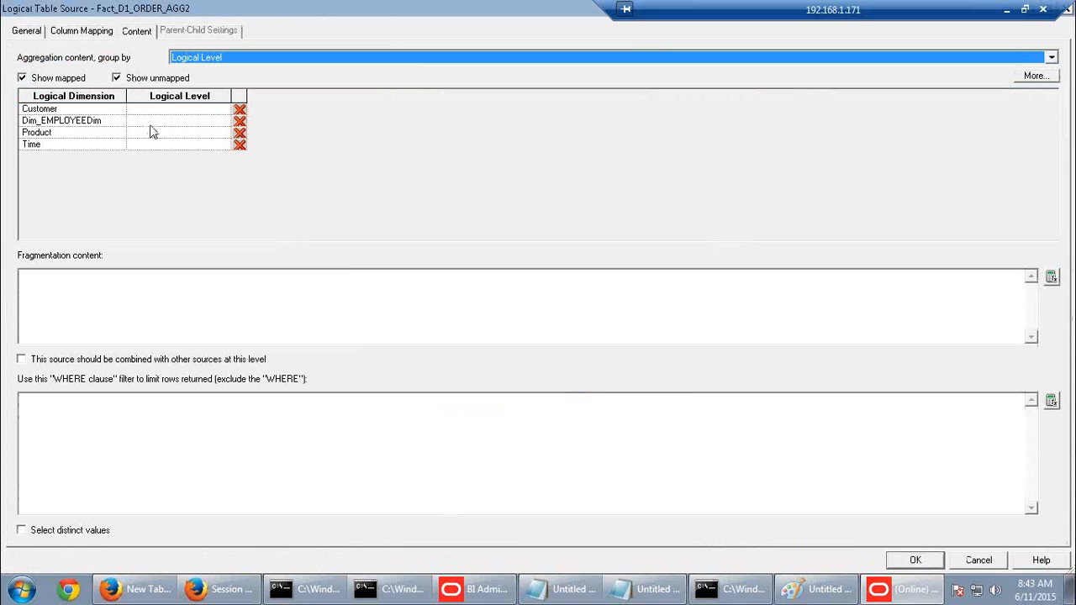
Give Fact_D1_ORDER_AGG2 content levels of Product Detail for Product and Month for Time
left_click(179, 135)
left_click(224, 135)
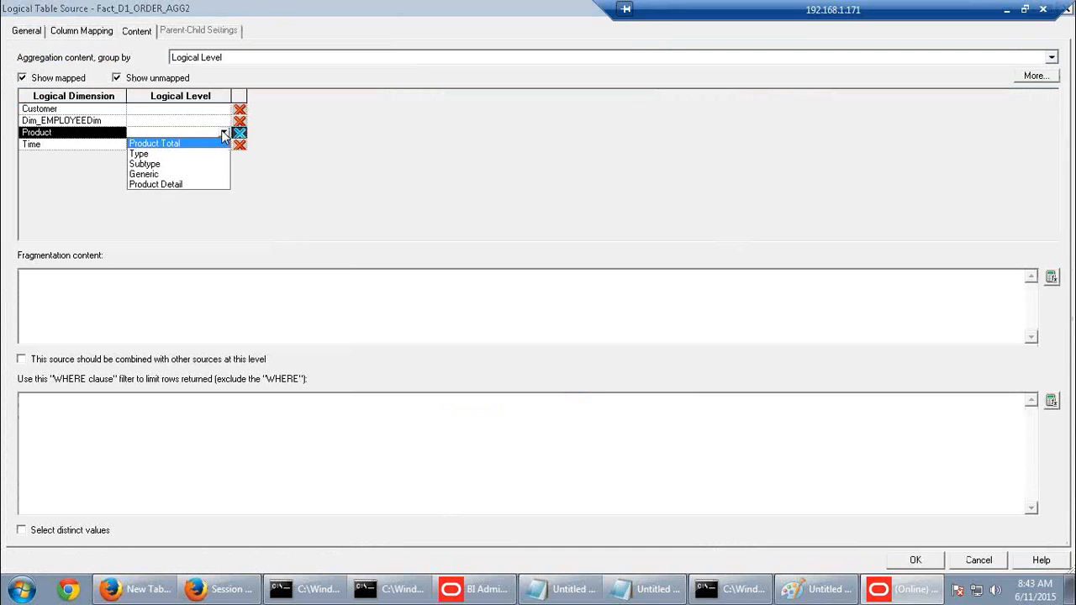
left_click(150, 186)
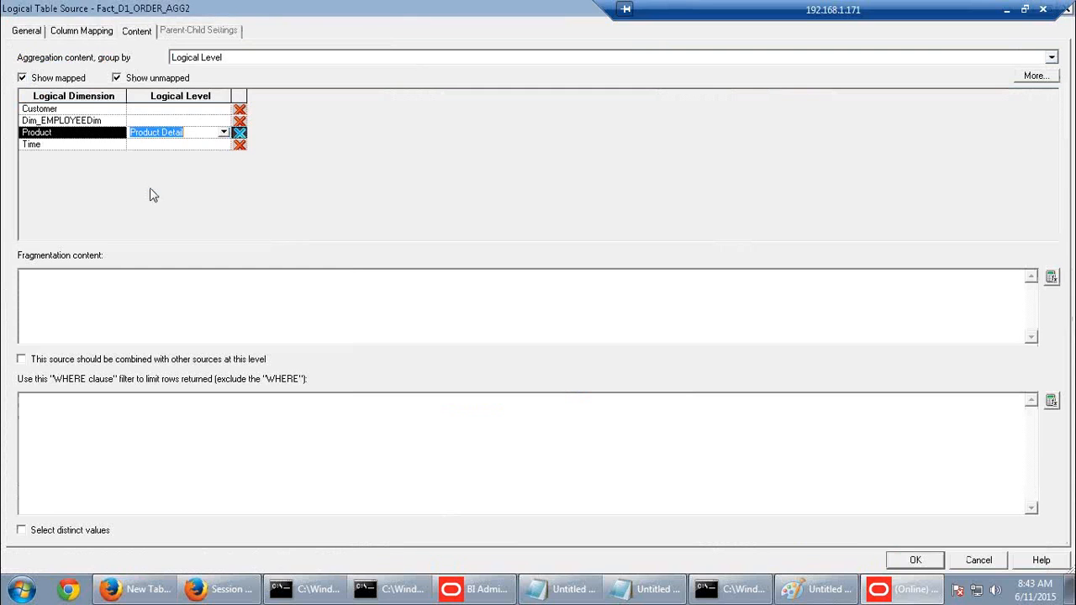
left_click(191, 144)
left_click(223, 145)
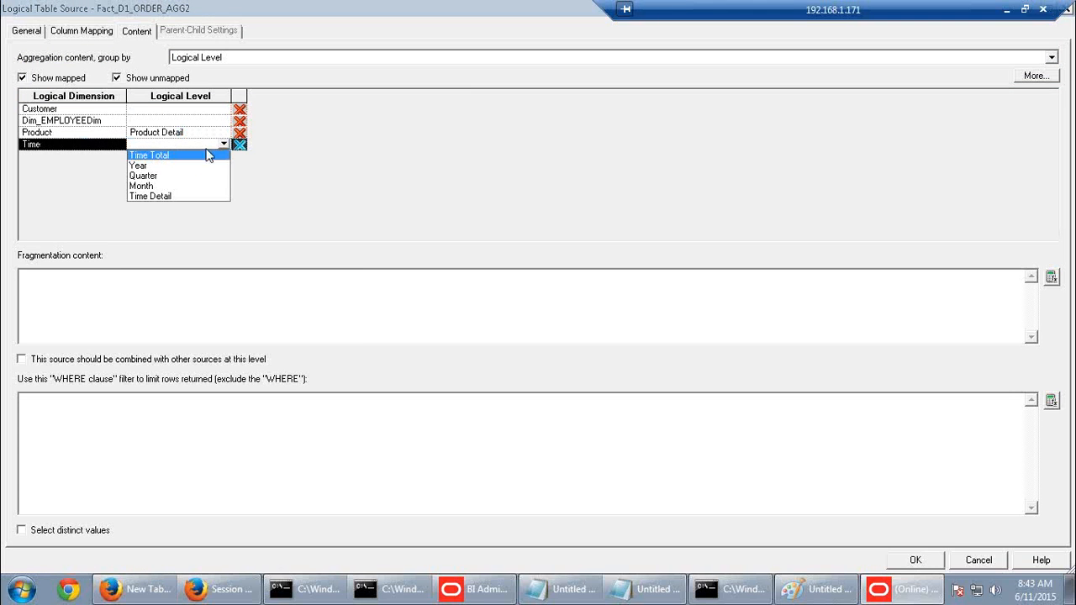
left_click(143, 186)
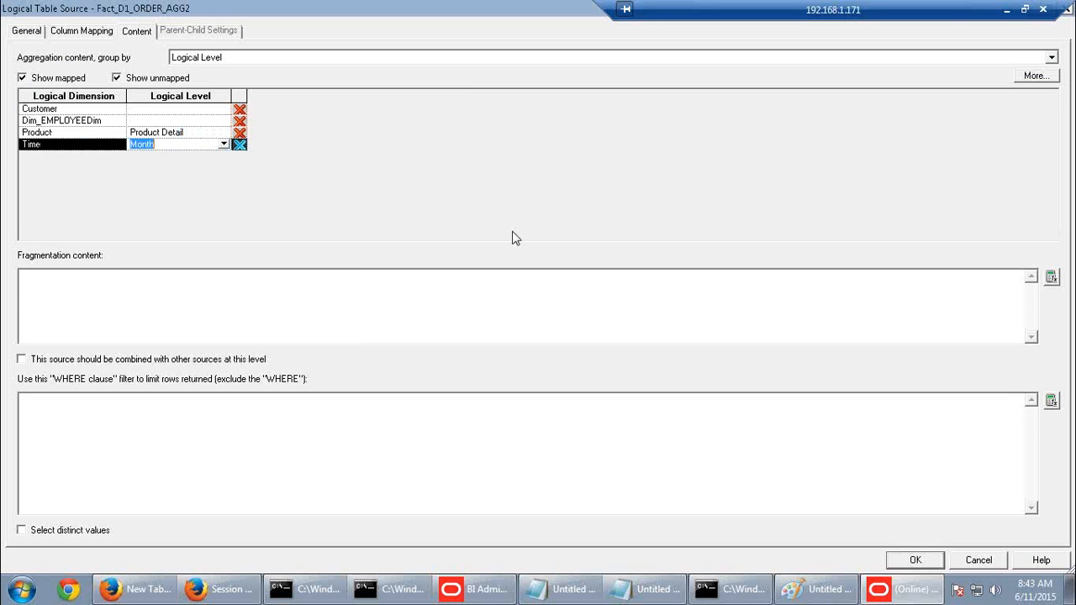
left_click(916, 560)
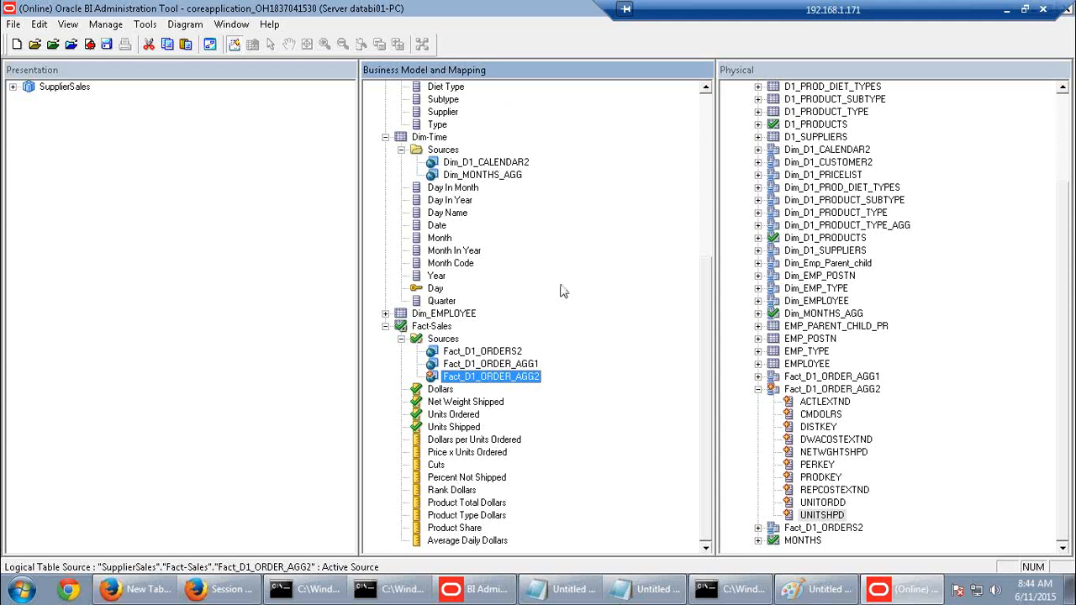
left_click(532, 364)
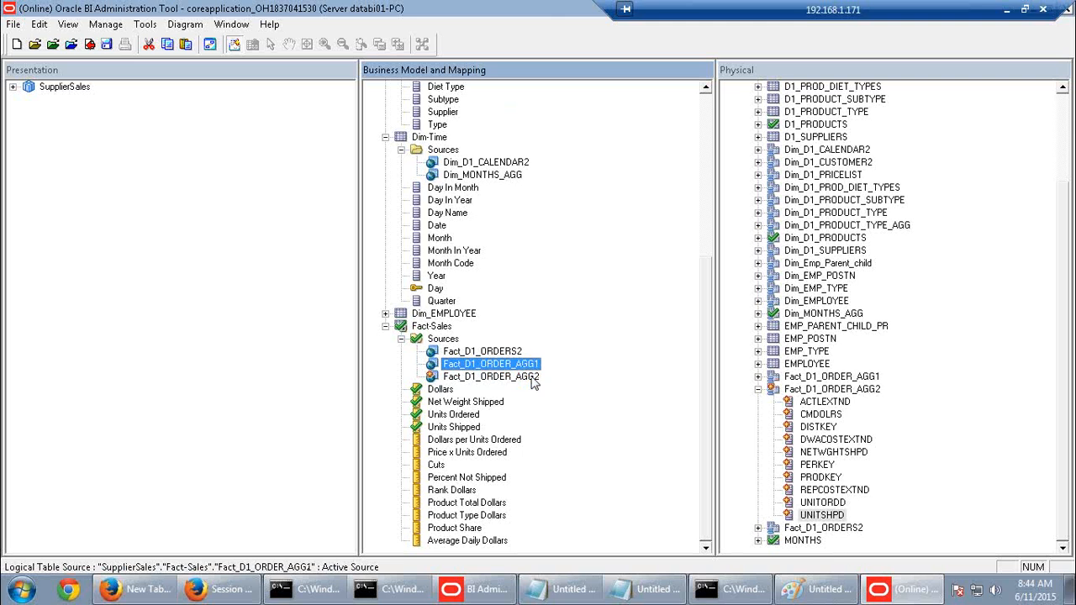
double_click(531, 377)
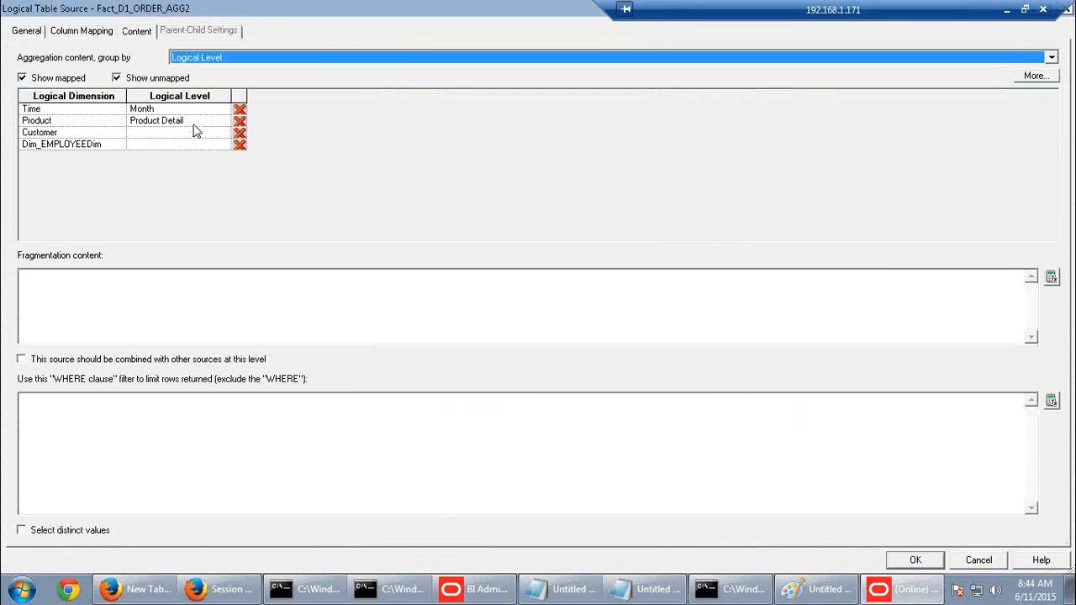
left_click(930, 566)
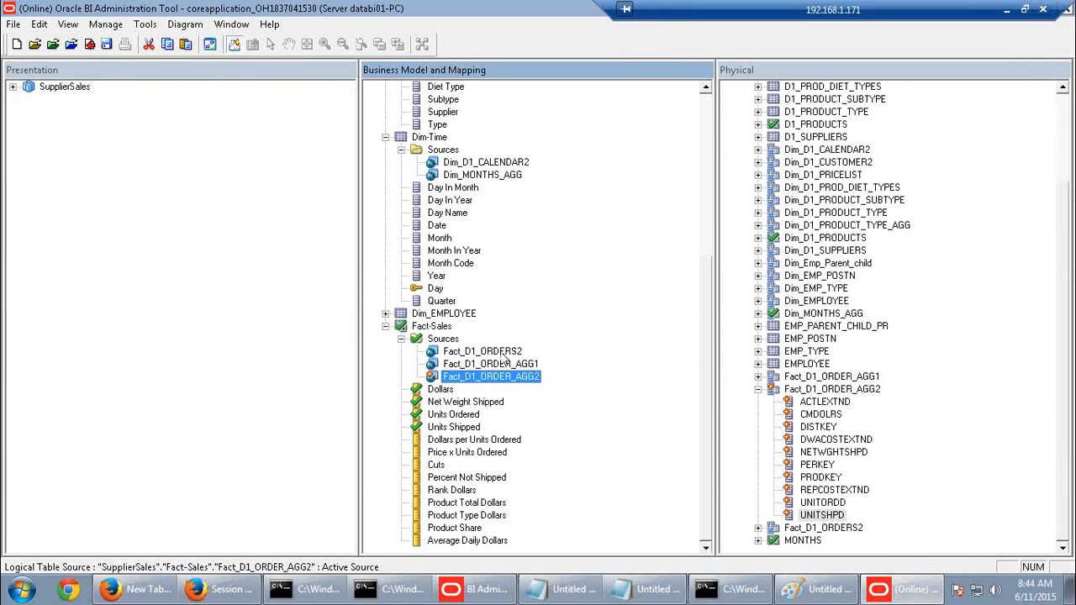
double_click(506, 353)
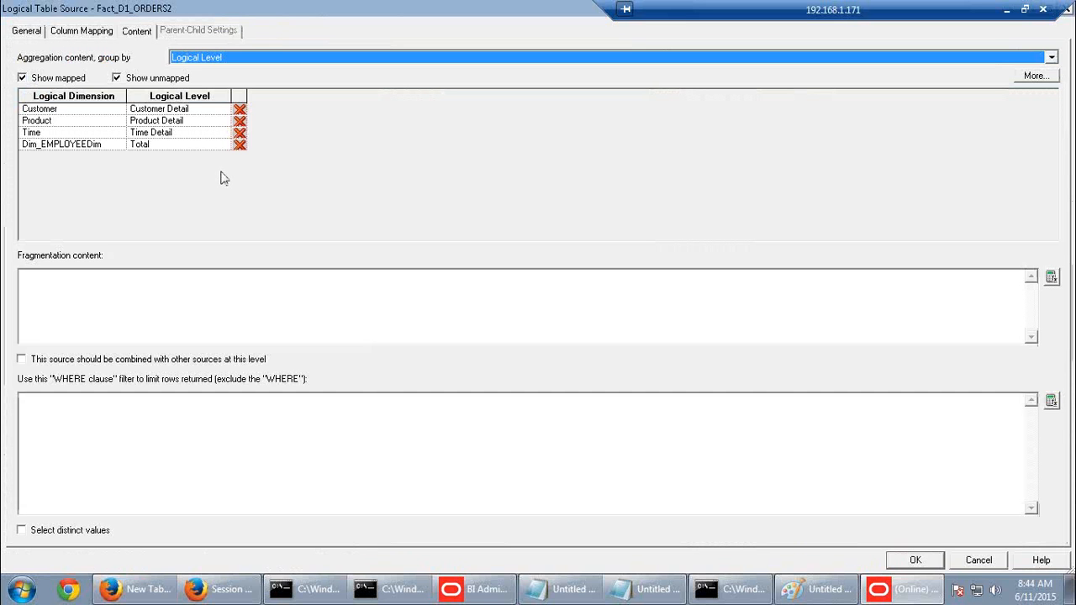
left_click(903, 560)
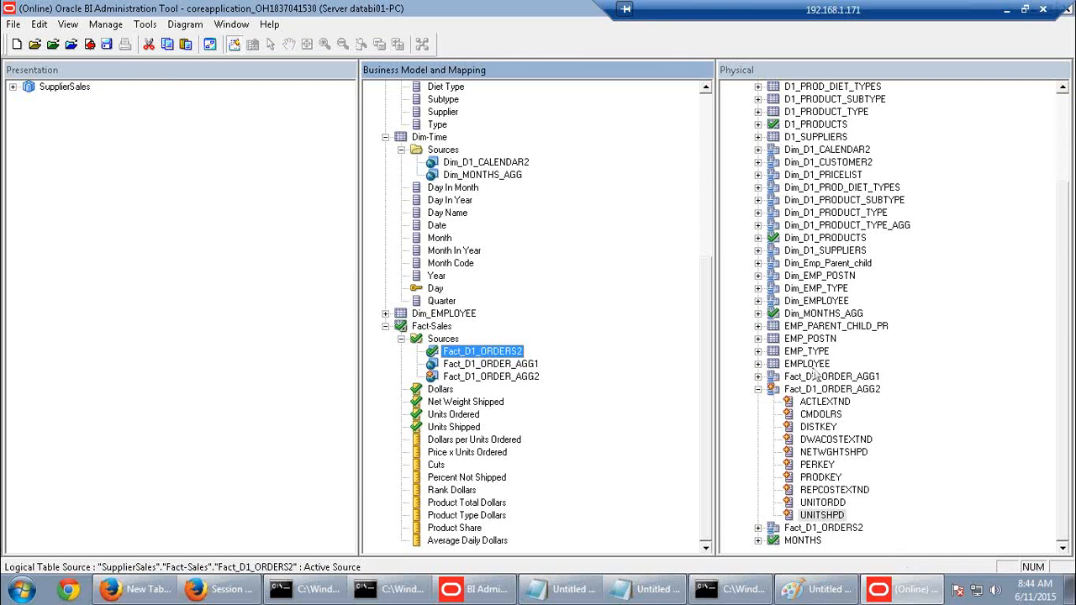
Collapse the Dim-Product, Dim-Time and Fact-Sales logical tables in the Business Model pane
scroll(460, 273, "up", 4)
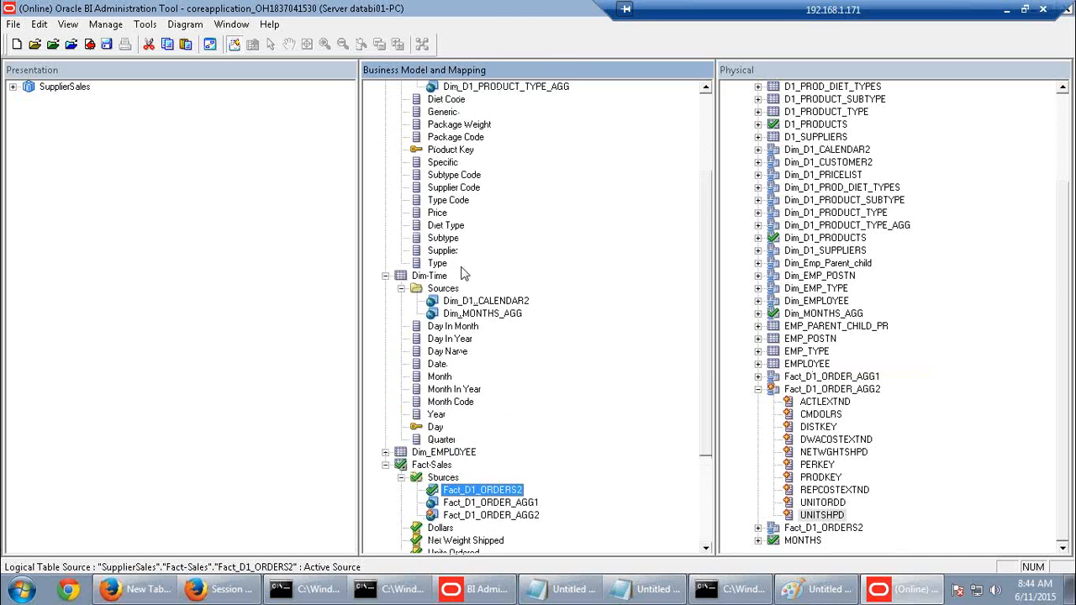
scroll(461, 273, "up", 3)
left_click(385, 162)
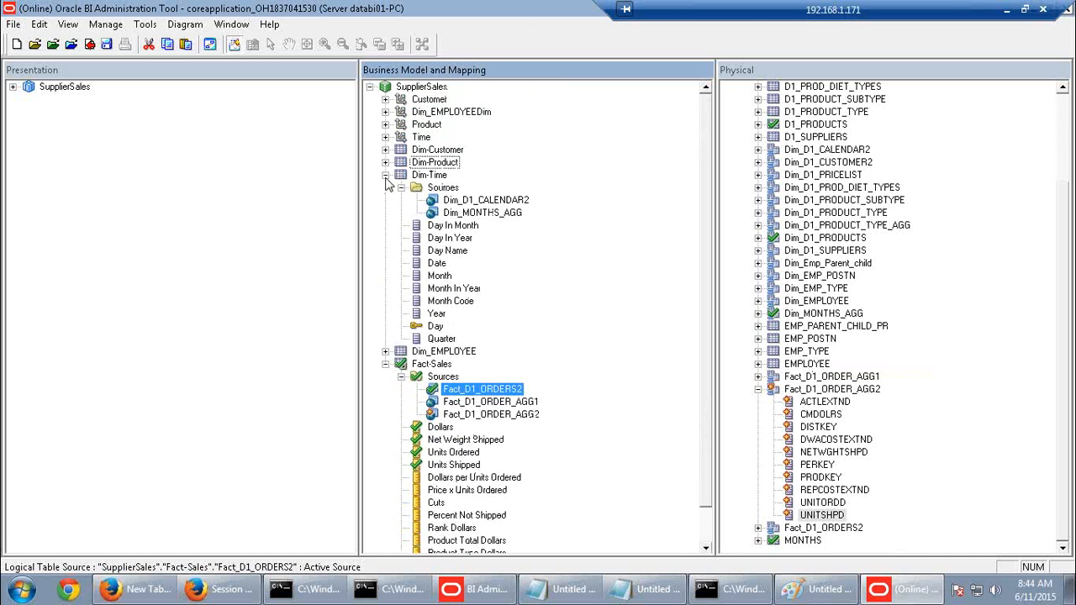
left_click(385, 175)
left_click(385, 200)
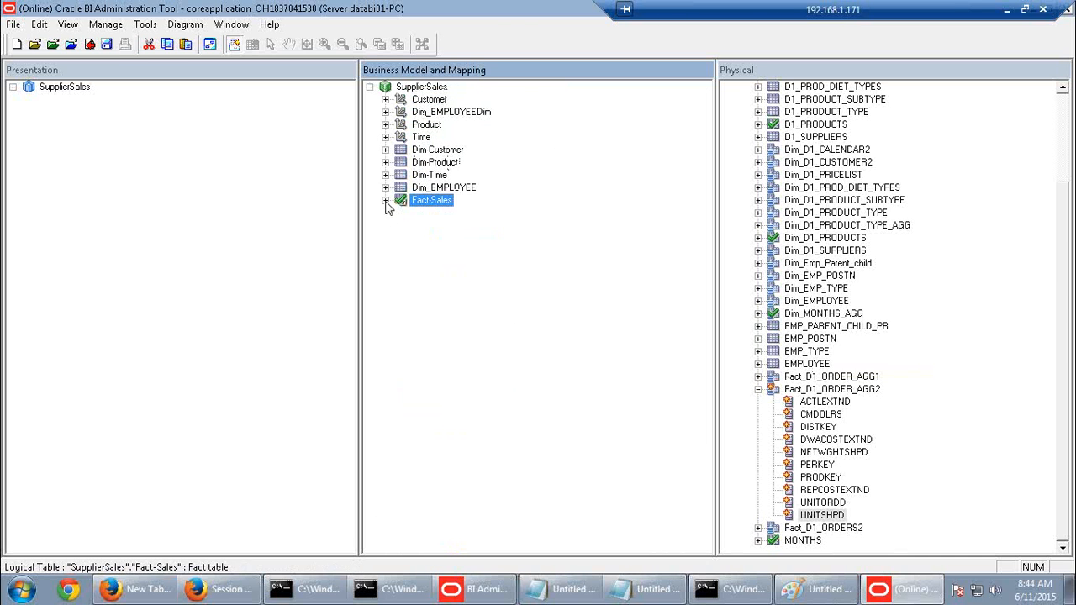
Drill into the Product hierarchy through Product Total, Type and Subtype levels
left_click(385, 124)
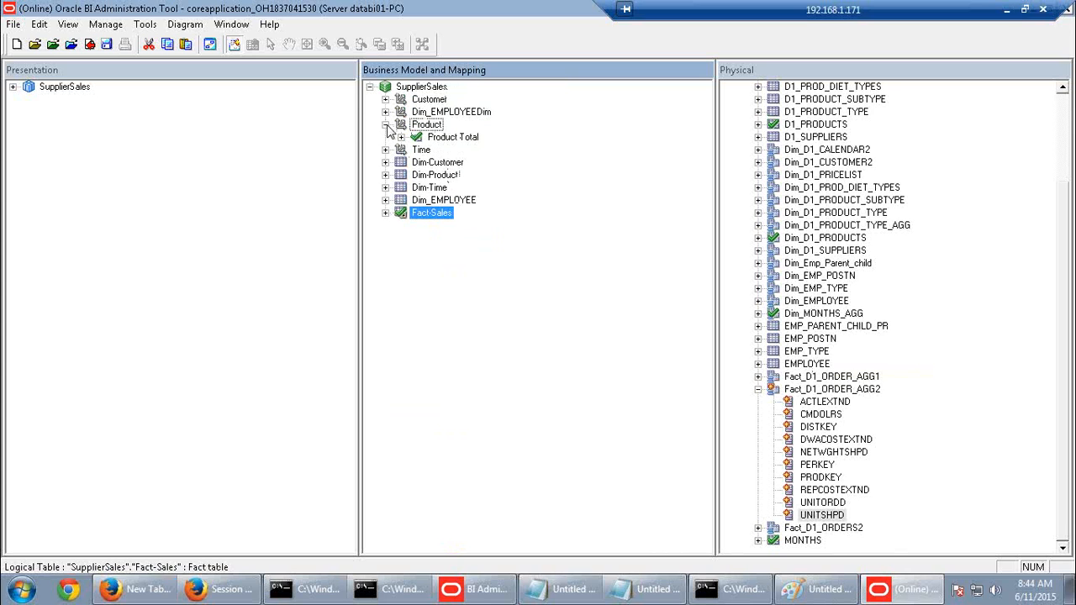
left_click(401, 137)
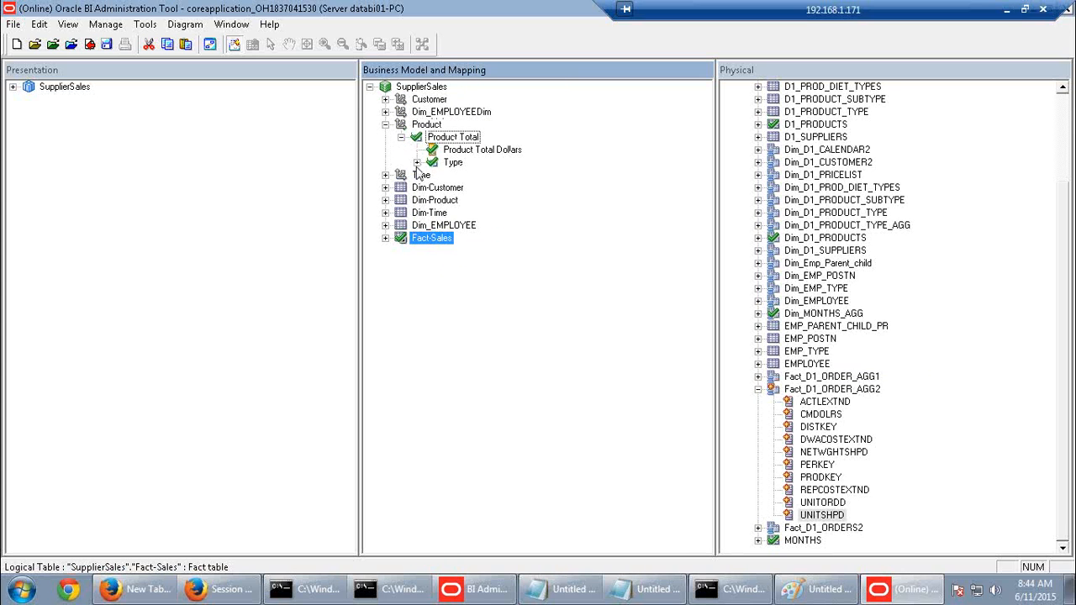
left_click(417, 162)
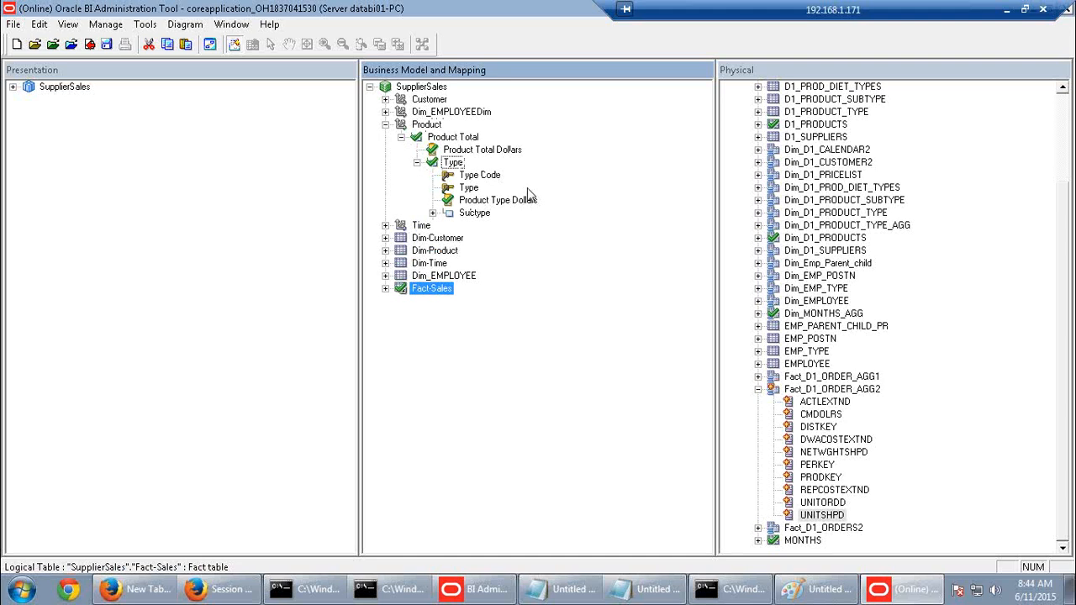
left_click(432, 213)
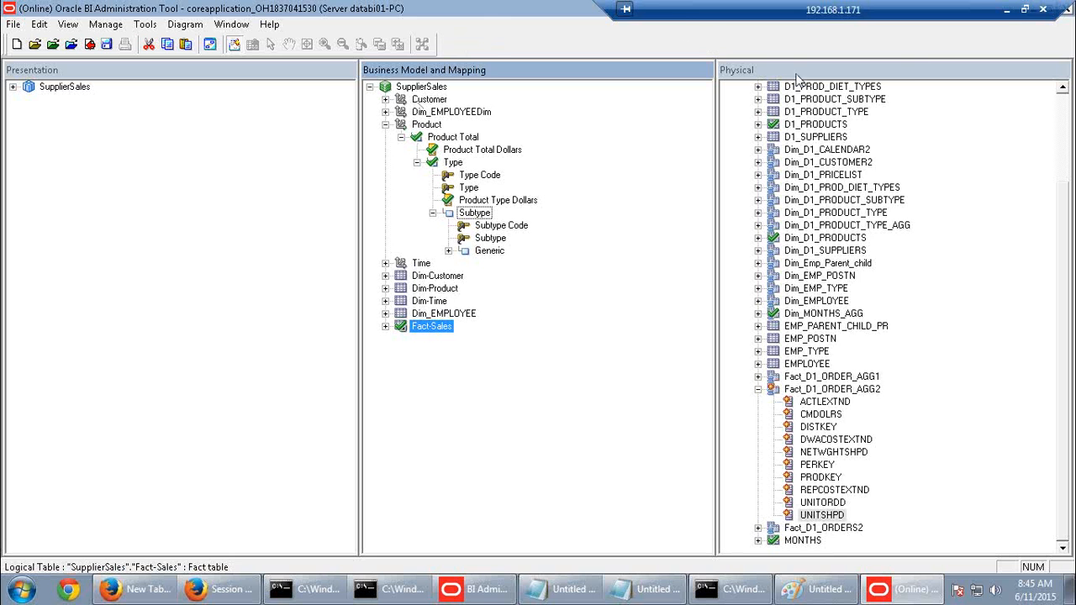
Find the Type level's element count of 22 in the activity guide PDF
left_click(1006, 11)
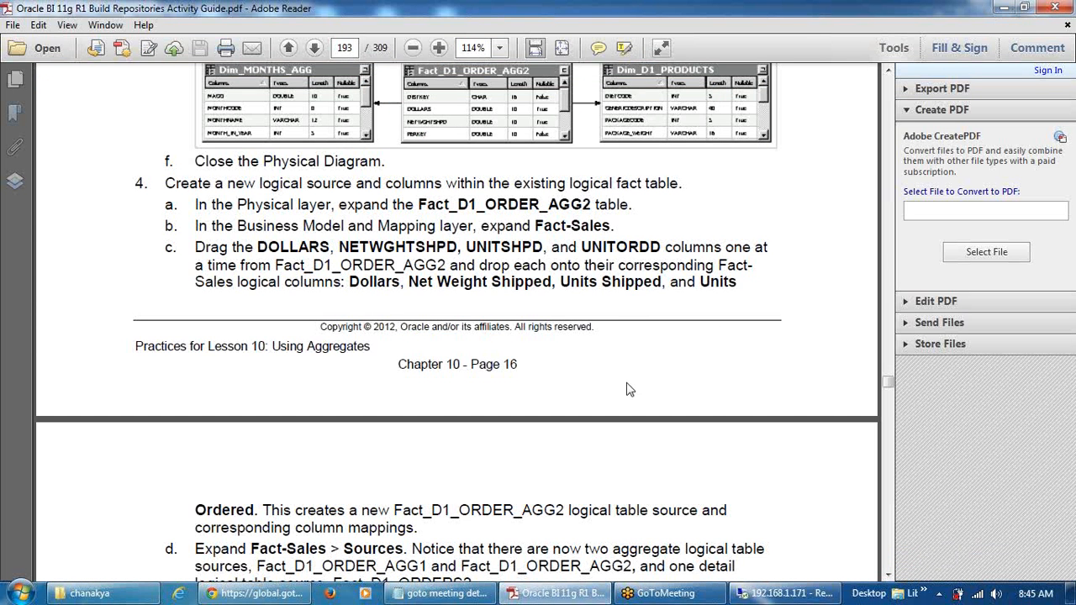
scroll(632, 387, "down", 5)
scroll(633, 387, "down", 10)
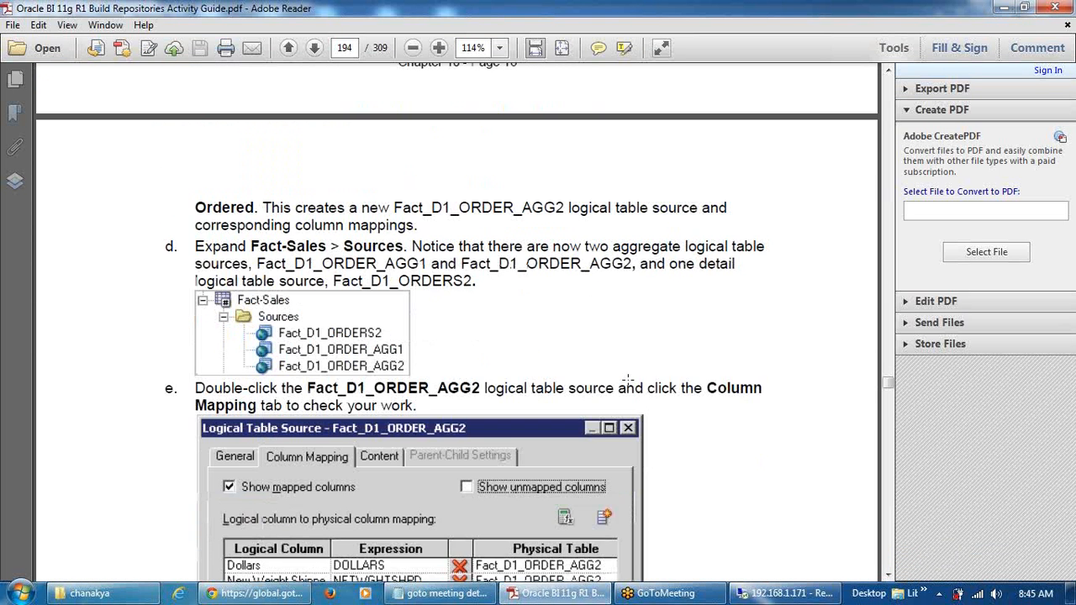
scroll(629, 383, "down", 14)
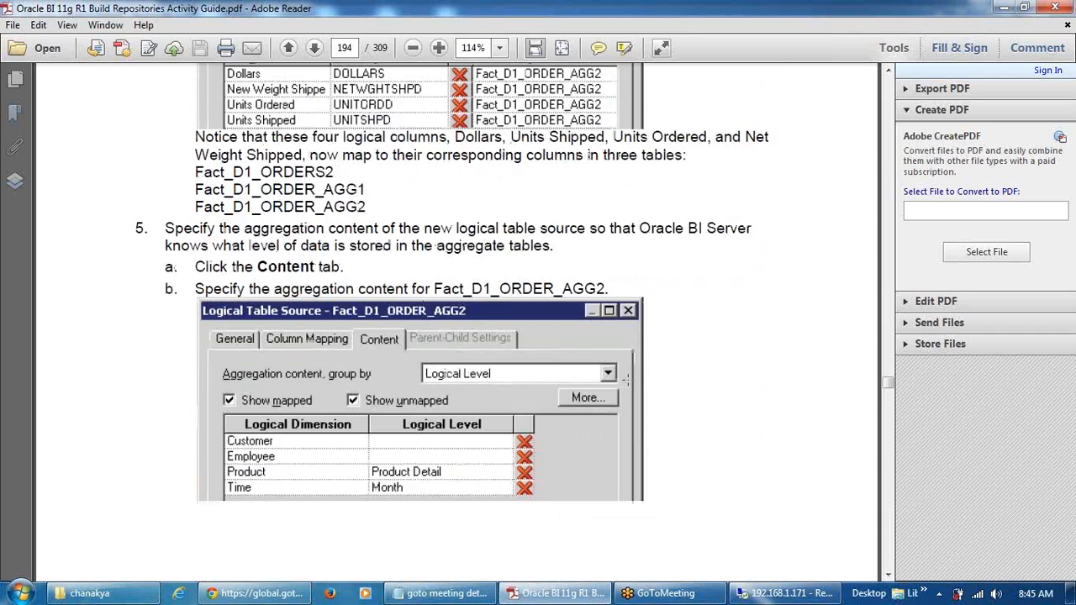
scroll(632, 388, "down", 7)
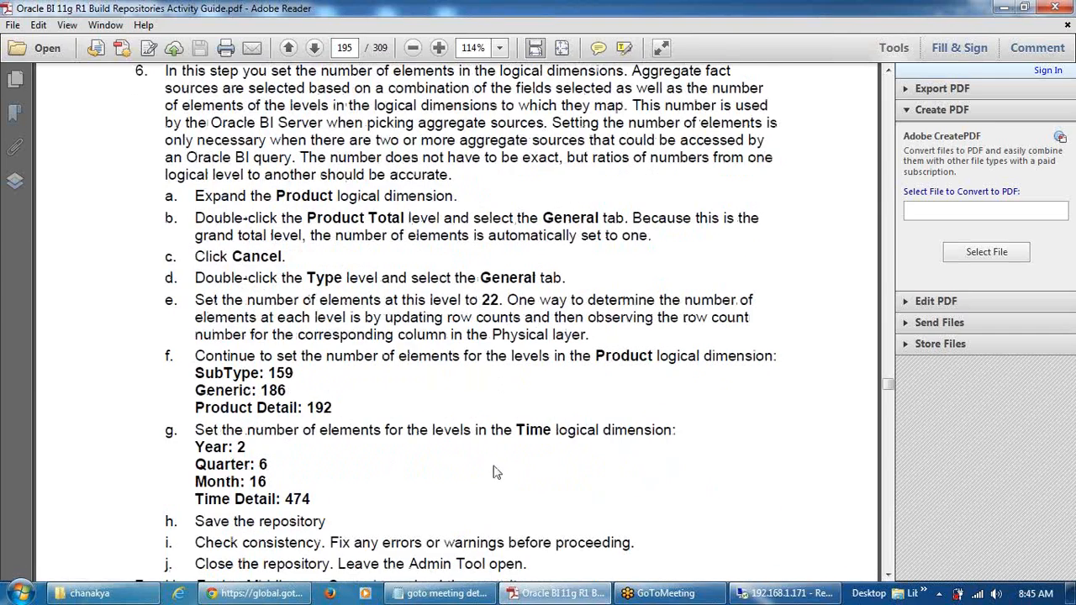
scroll(444, 355, "up", 1)
left_click_drag(502, 338, 482, 338)
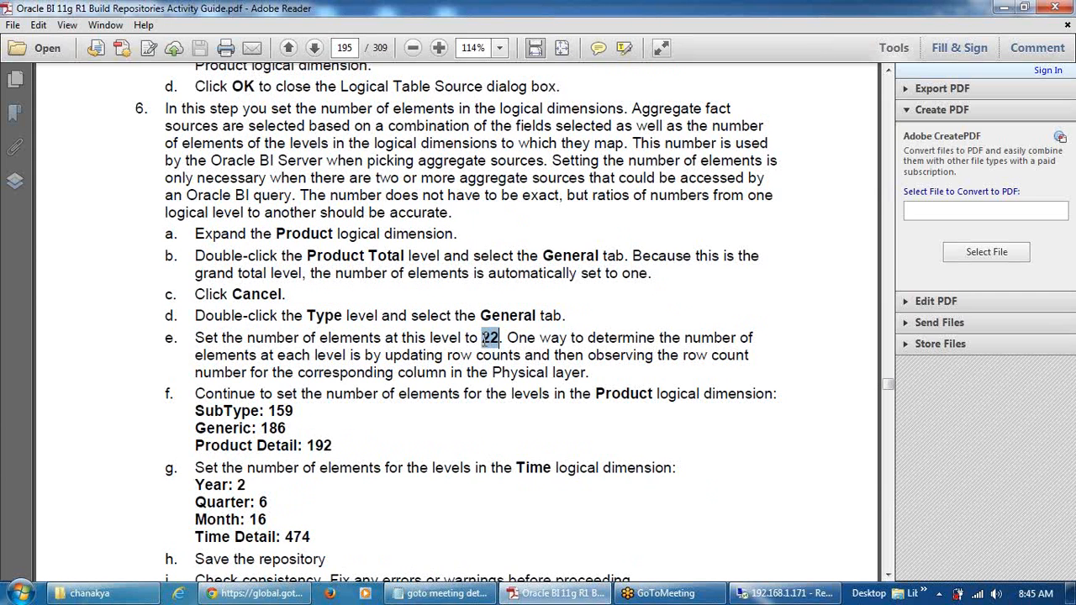
Update the row count of Dim_D1_PRODUCTS TYPECODE, which now shows 21 rows
left_click(795, 593)
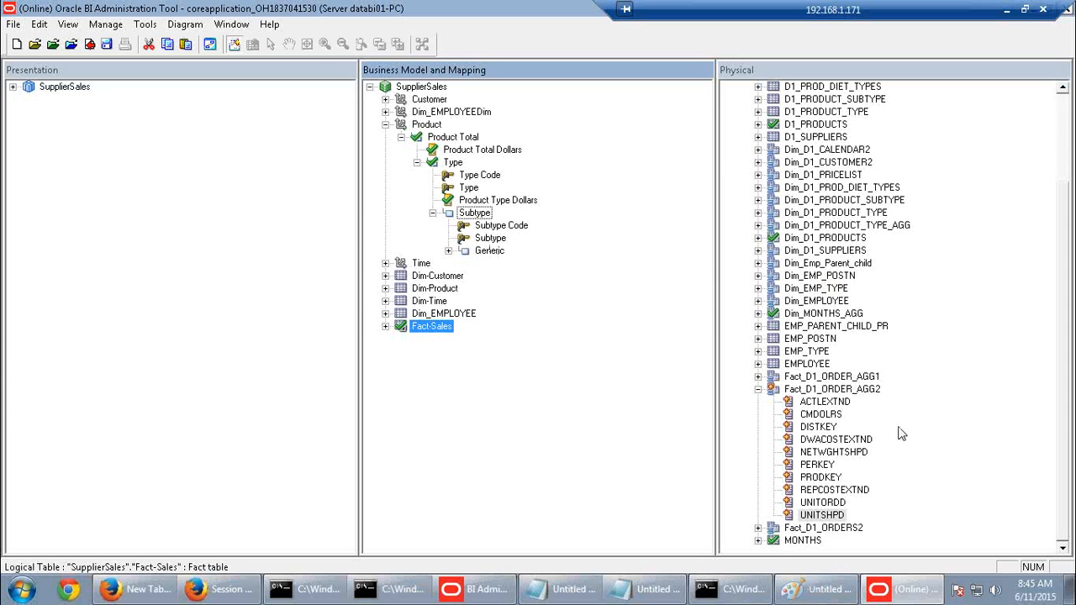
left_click(758, 389)
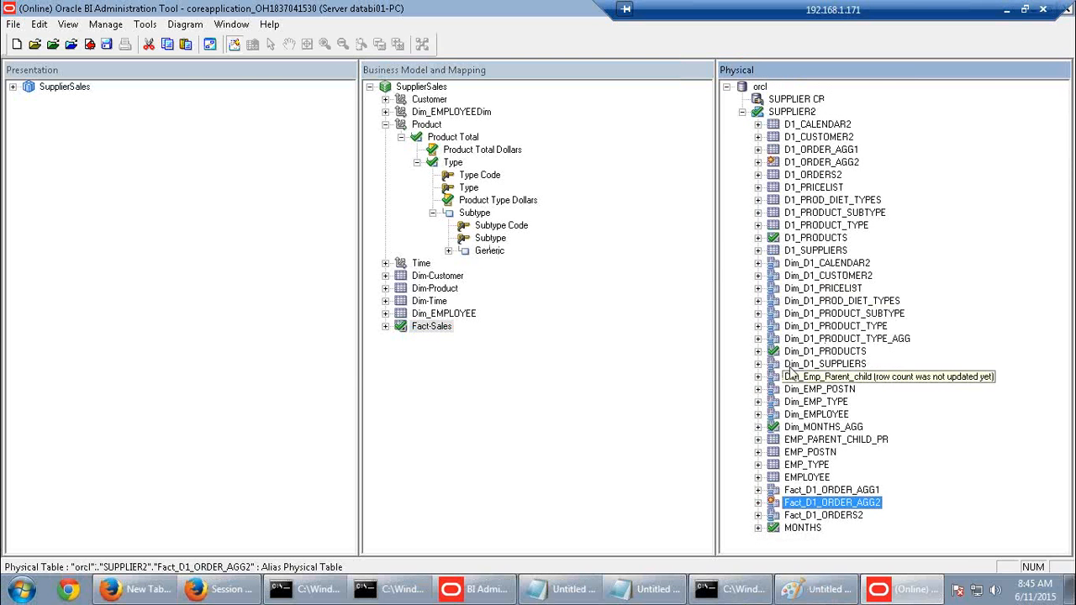
left_click(758, 352)
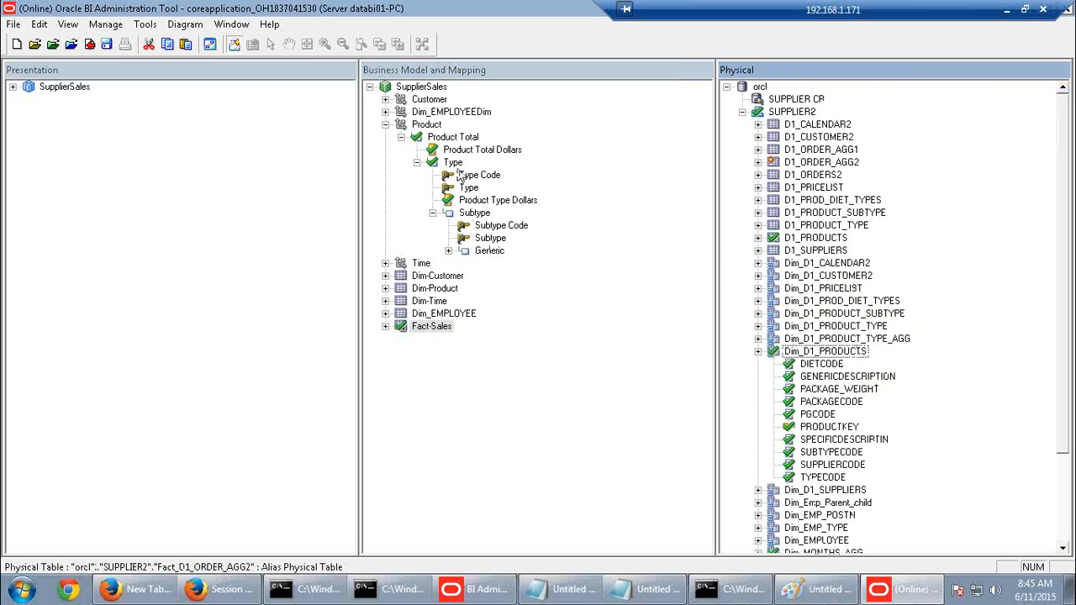
left_click(453, 163)
left_click(469, 187)
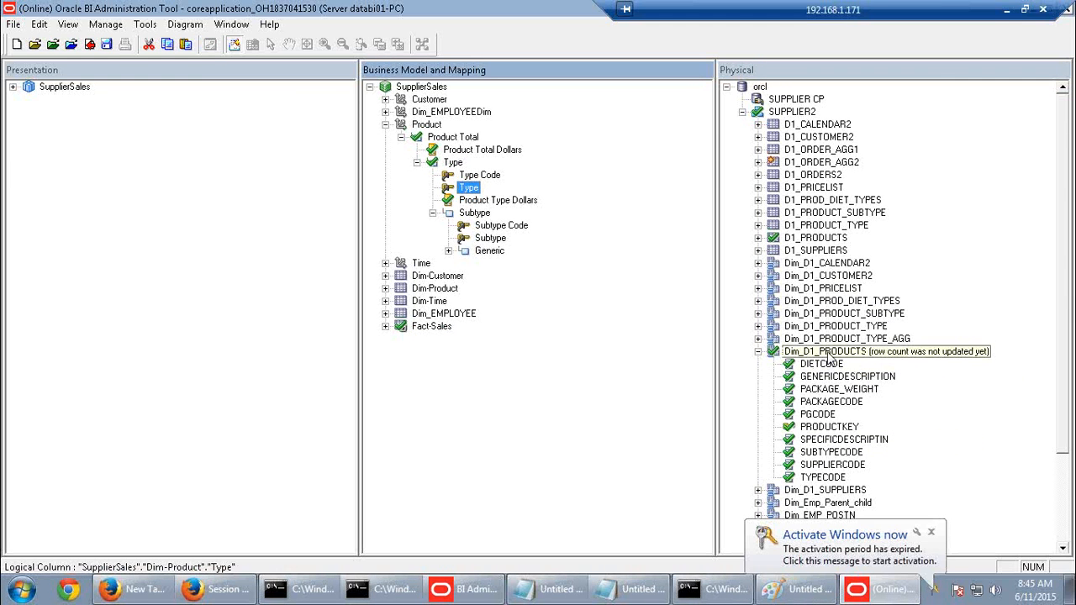
left_click(824, 477)
right_click(828, 477)
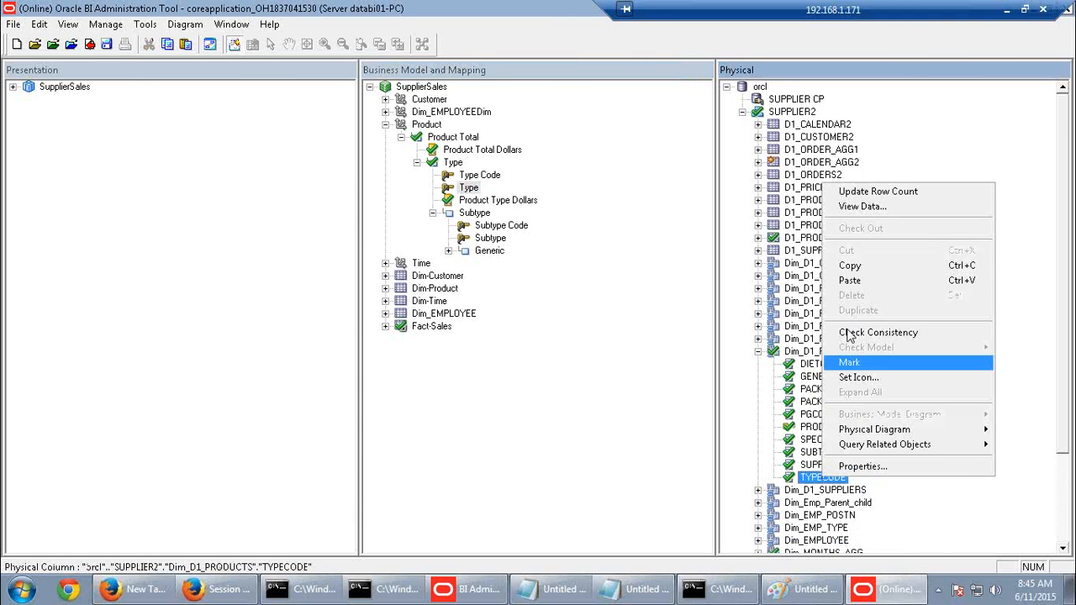
left_click(861, 192)
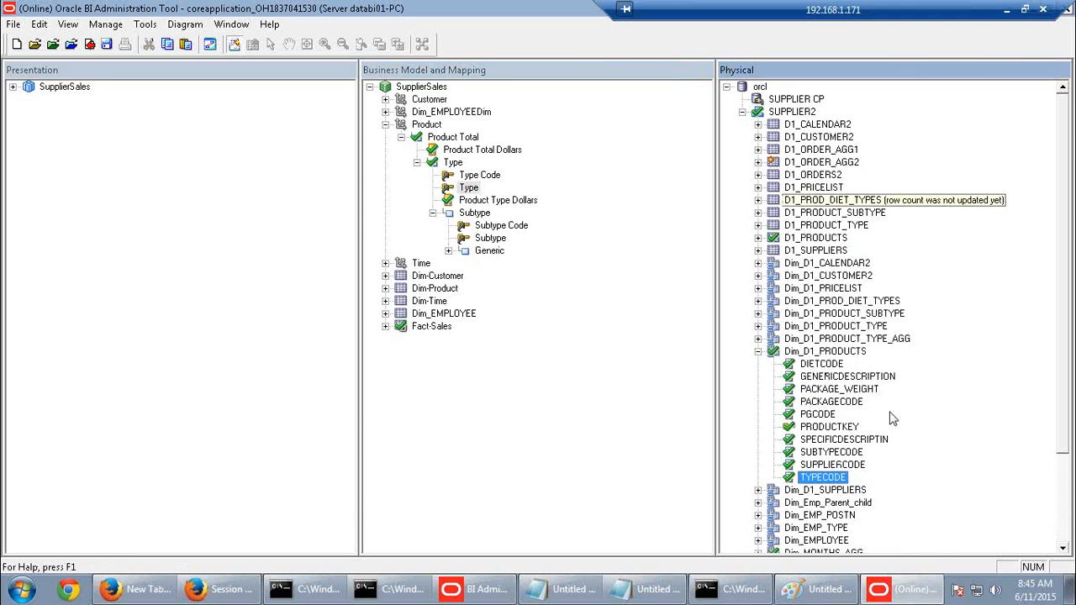
mouse_move(839, 482)
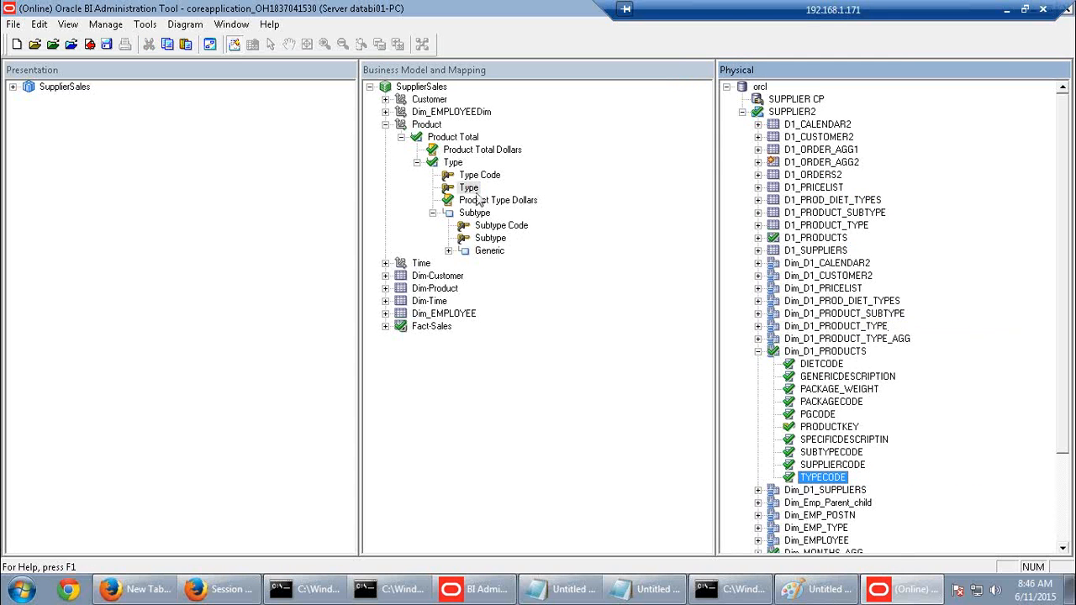
Check out the Type level and set its number of elements to 22
double_click(455, 166)
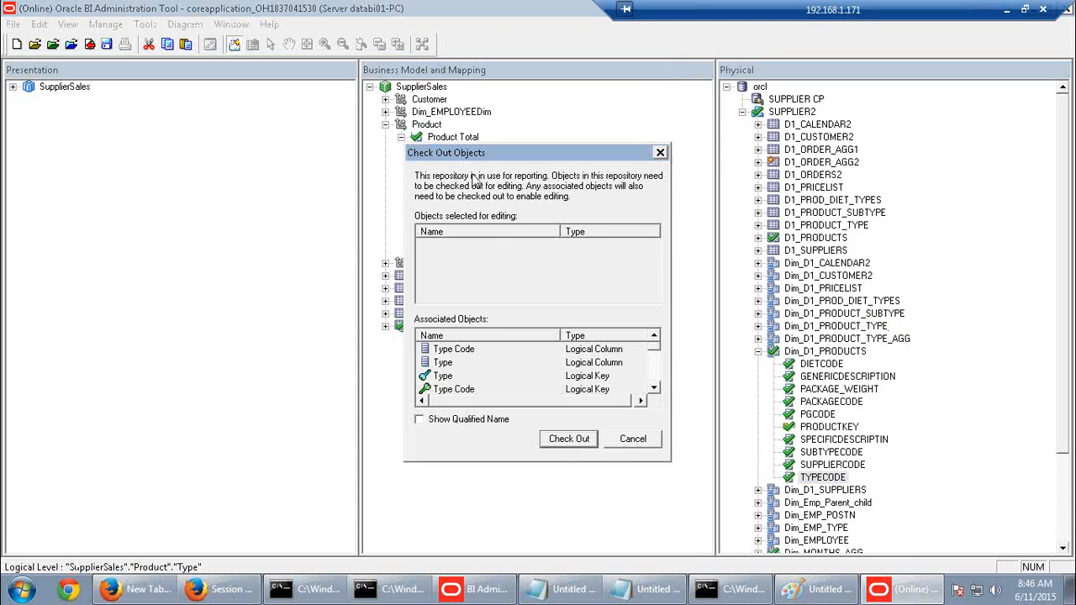
left_click(575, 445)
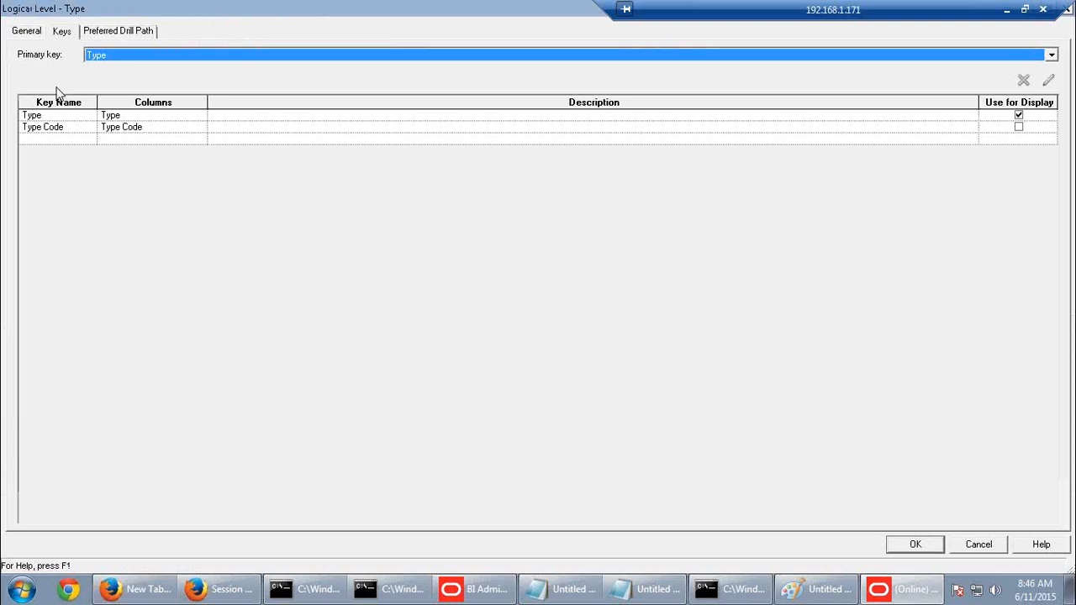
left_click(29, 32)
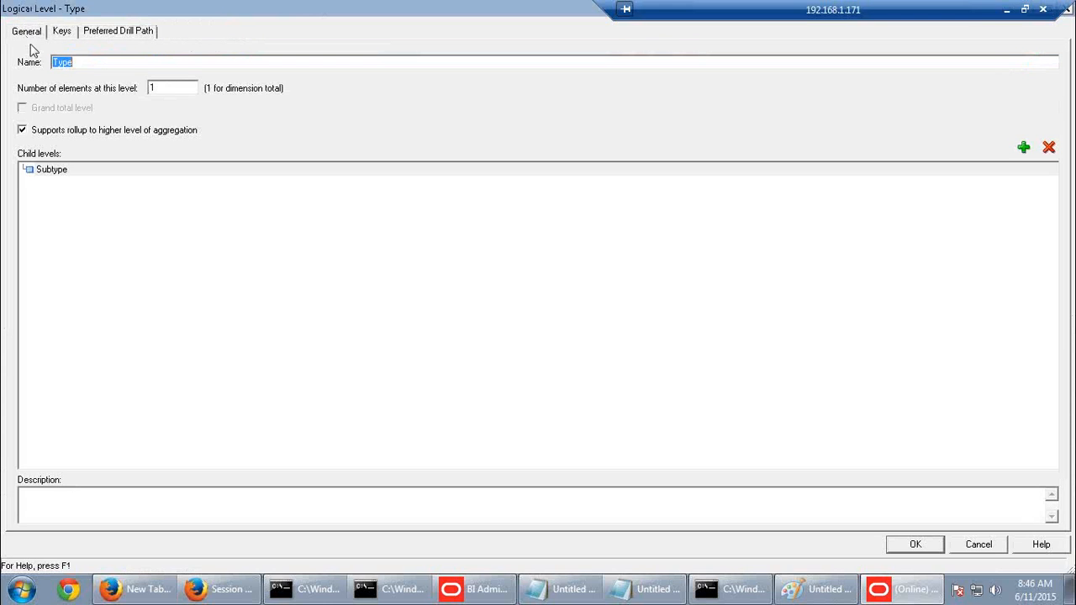
double_click(171, 92)
type("22")
left_click(930, 545)
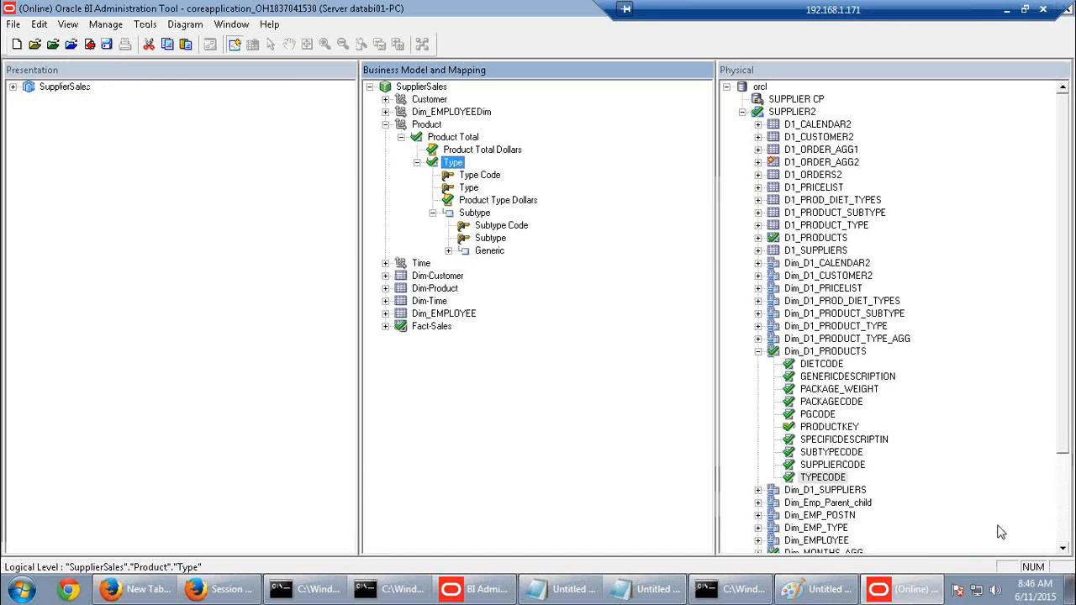
Check out the Subtype level and set its number of elements to 159
double_click(475, 213)
left_click(569, 439)
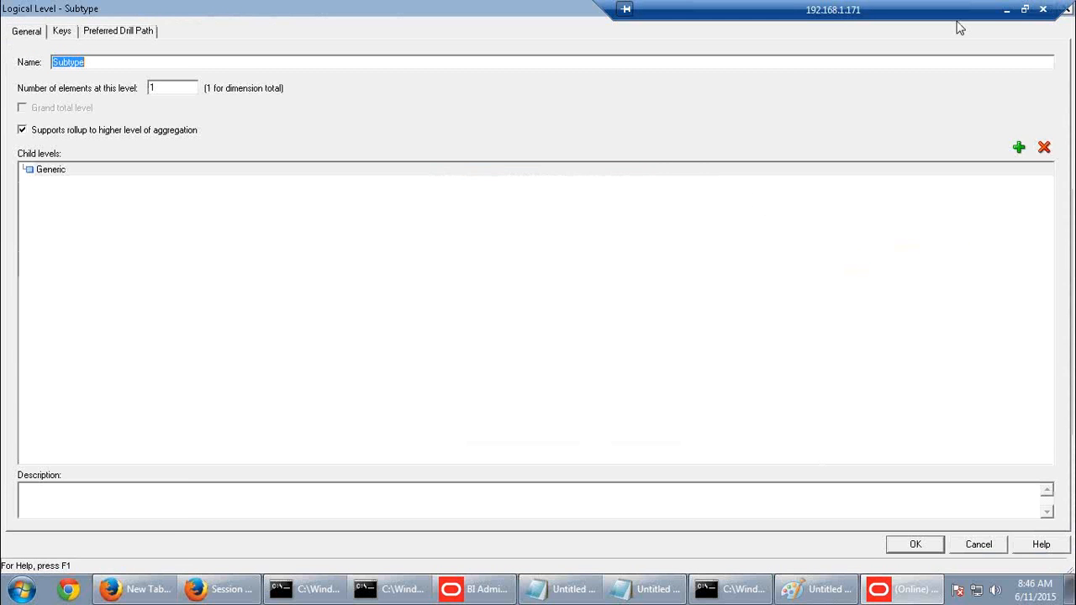
left_click(1006, 9)
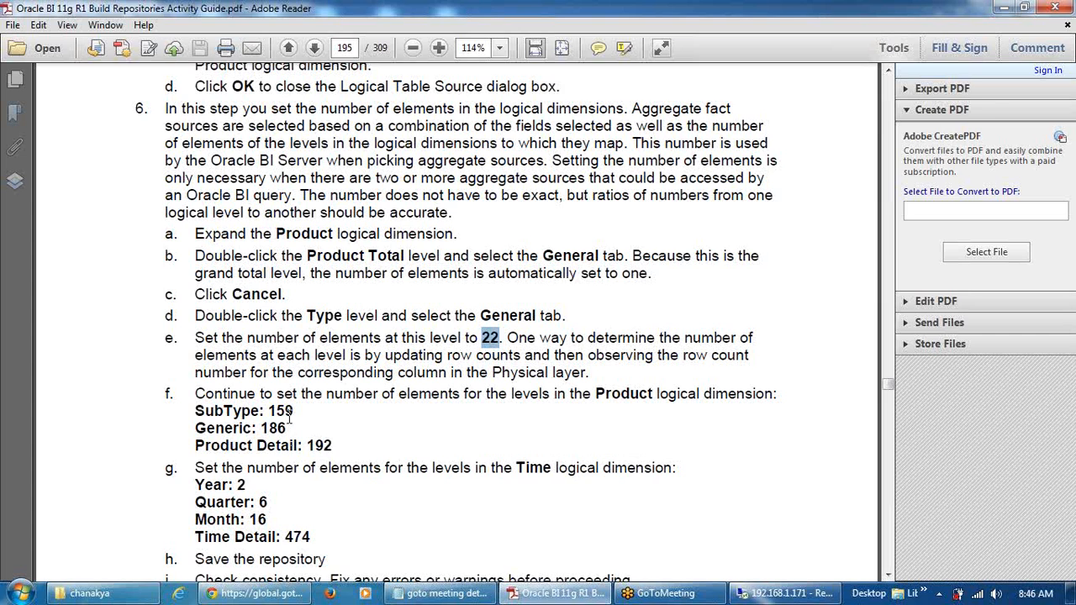
left_click(801, 597)
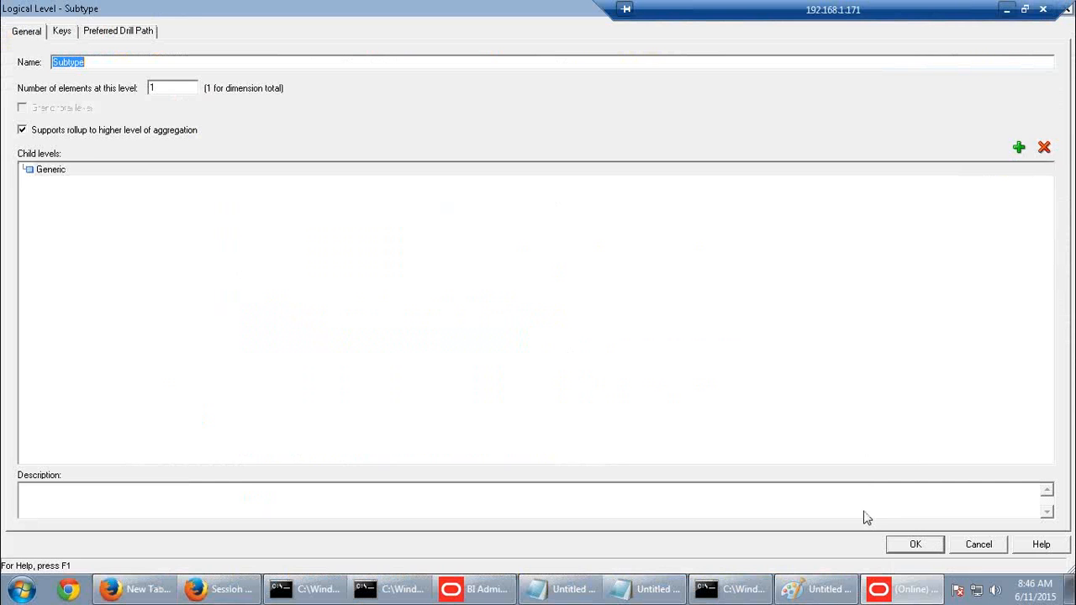
double_click(159, 89)
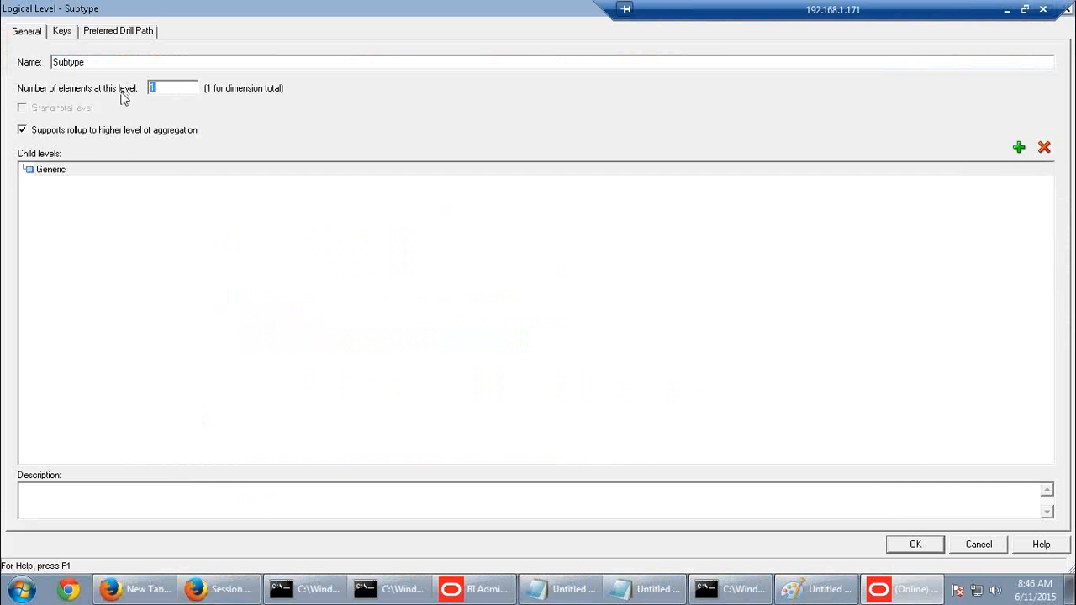
type("159")
left_click(894, 548)
Create the Generic level, check it out, and set its element count to 186
left_click(493, 253)
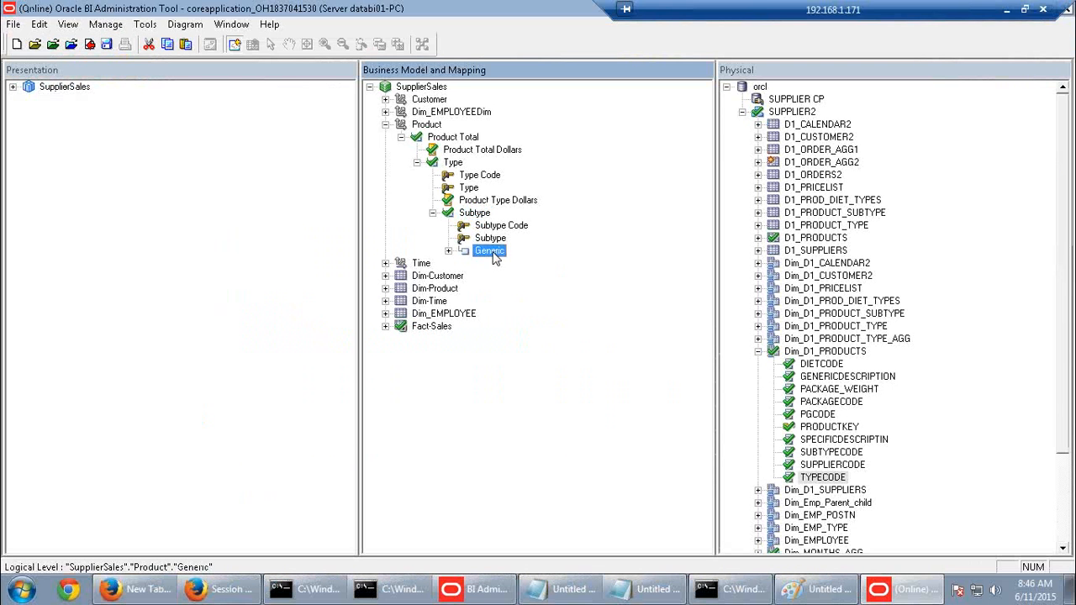
double_click(494, 255)
left_click(579, 442)
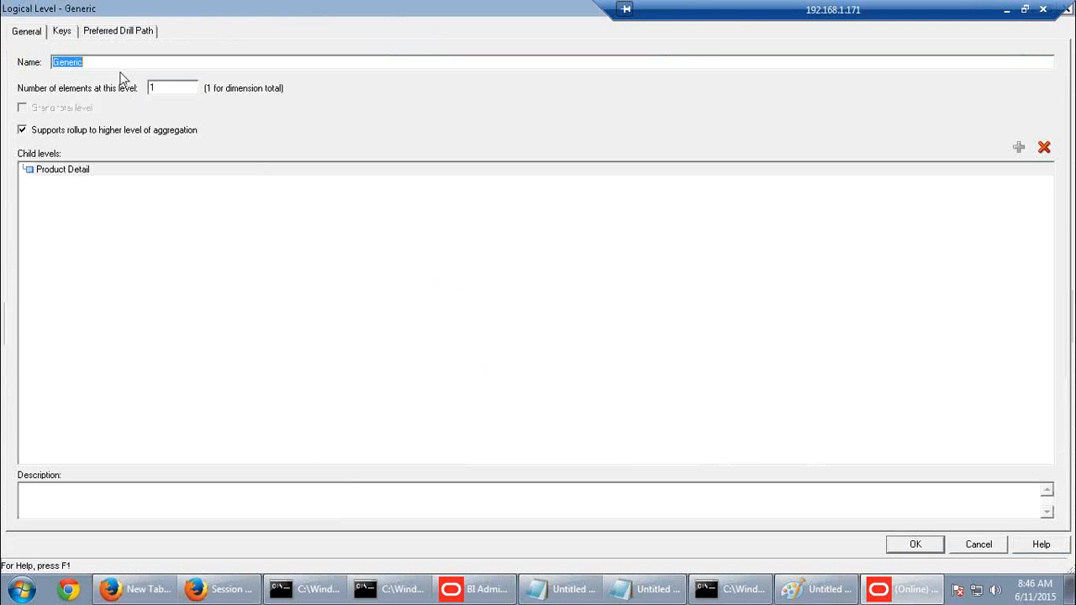
key("Tab")
type("186")
left_click(923, 548)
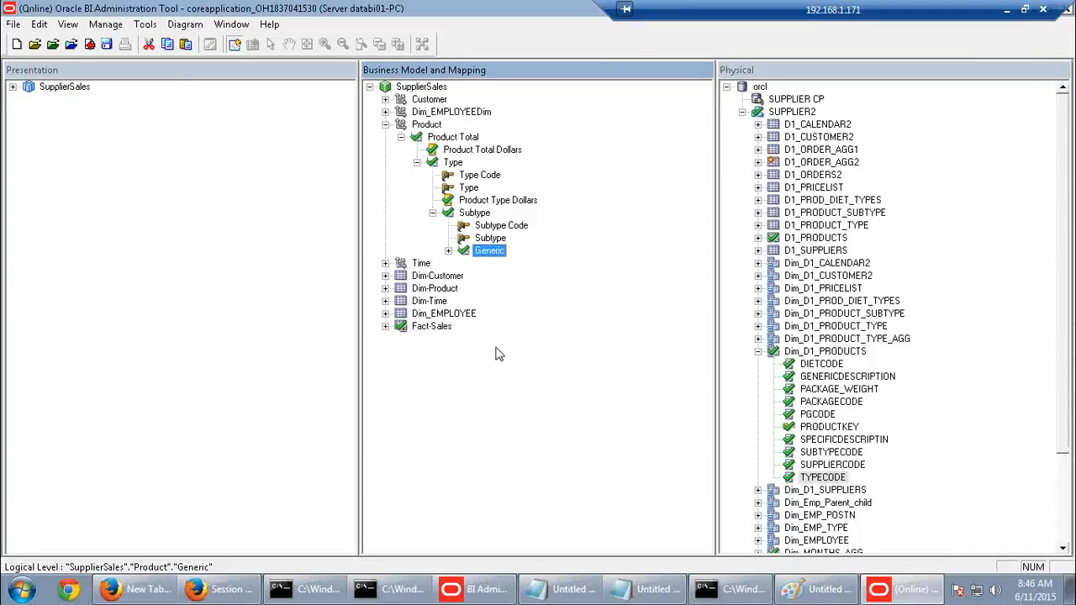
Draw four rectangles stacked down the Paint canvas and place a text box beside the second
left_click(822, 592)
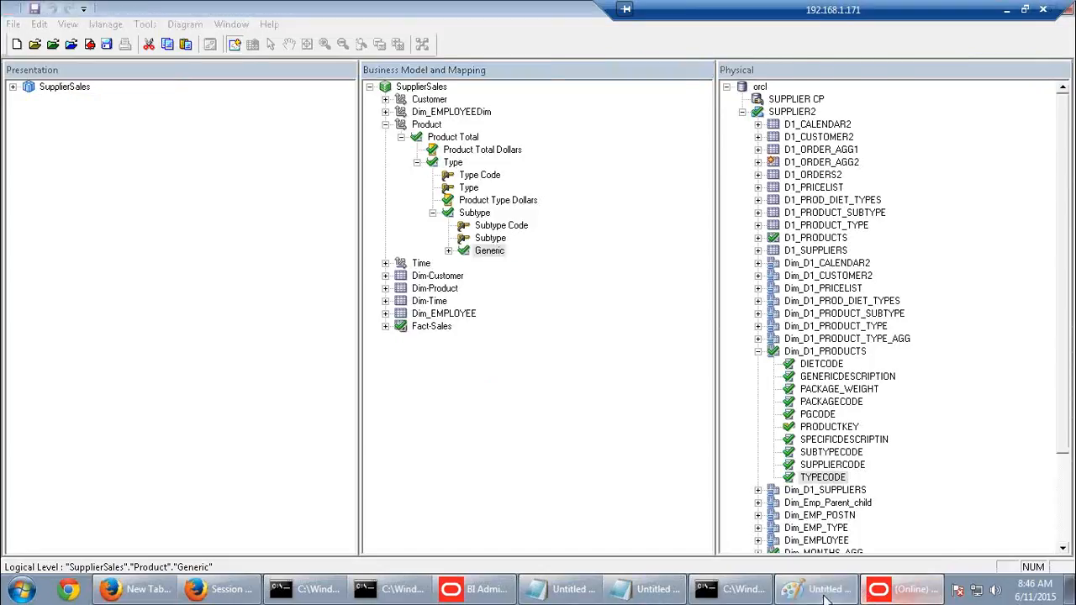
left_click(348, 50)
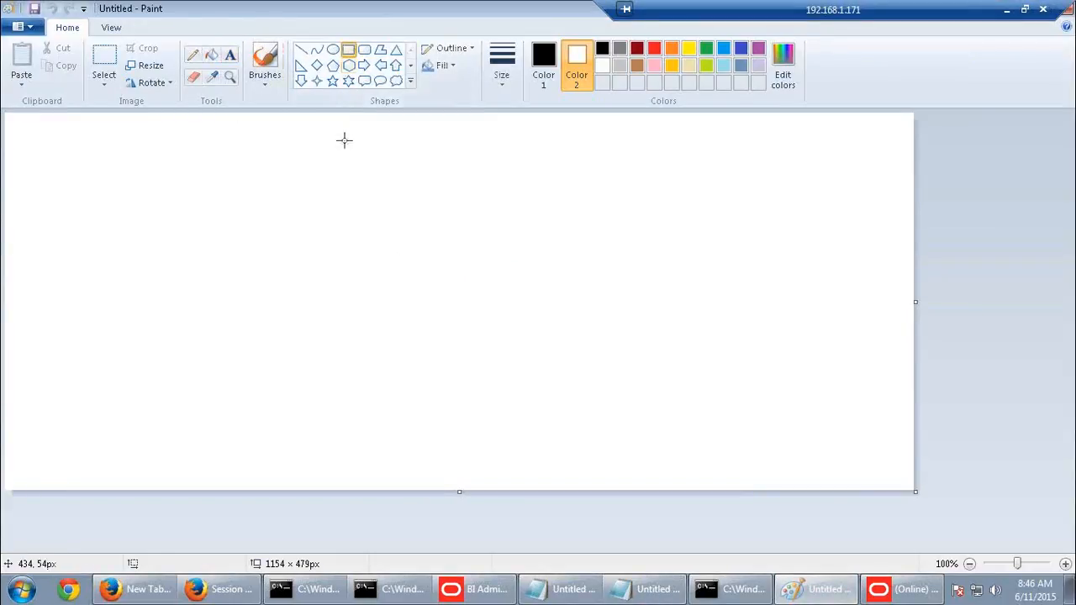
left_click_drag(334, 162, 455, 186)
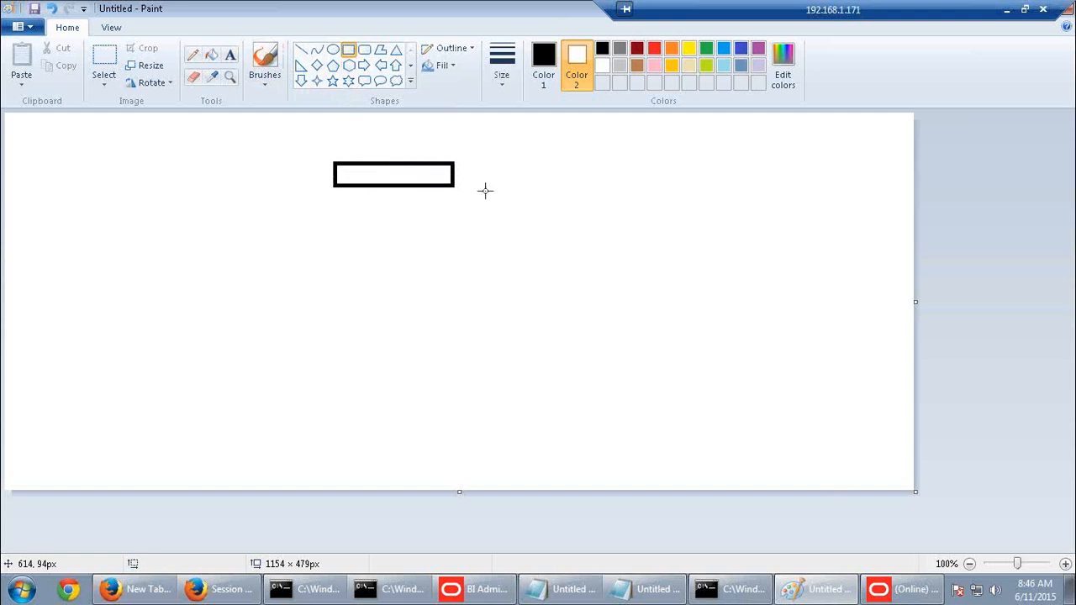
mouse_move(385, 205)
left_mouse_down()
mouse_move(391, 218)
mouse_move(498, 235)
left_mouse_up()
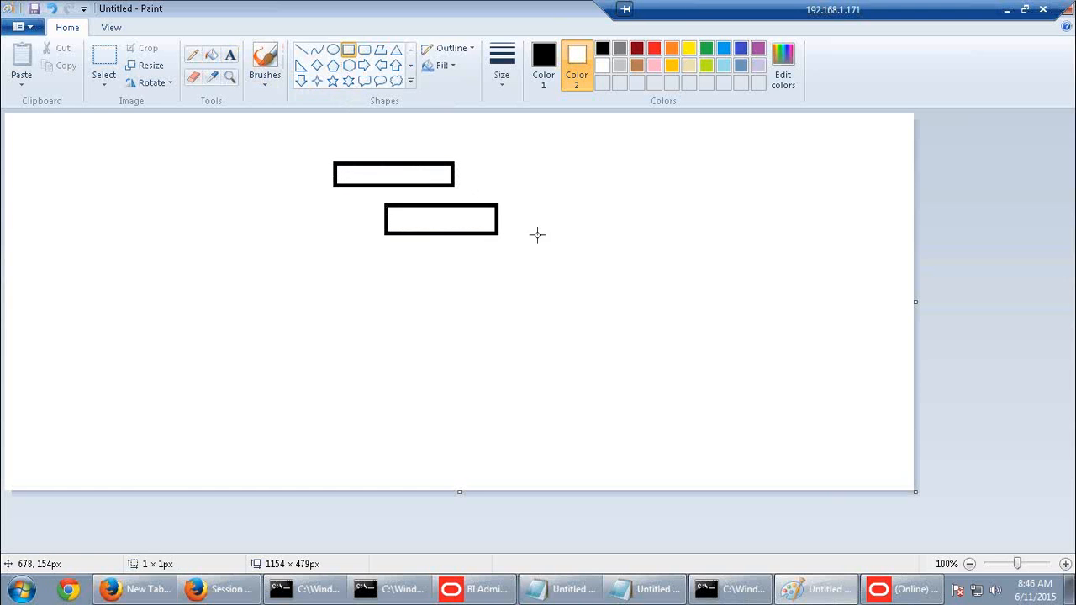
mouse_move(388, 247)
left_mouse_down()
mouse_move(460, 274)
mouse_move(502, 271)
left_mouse_up()
mouse_move(387, 290)
left_mouse_down()
mouse_move(446, 318)
mouse_move(526, 324)
left_mouse_up()
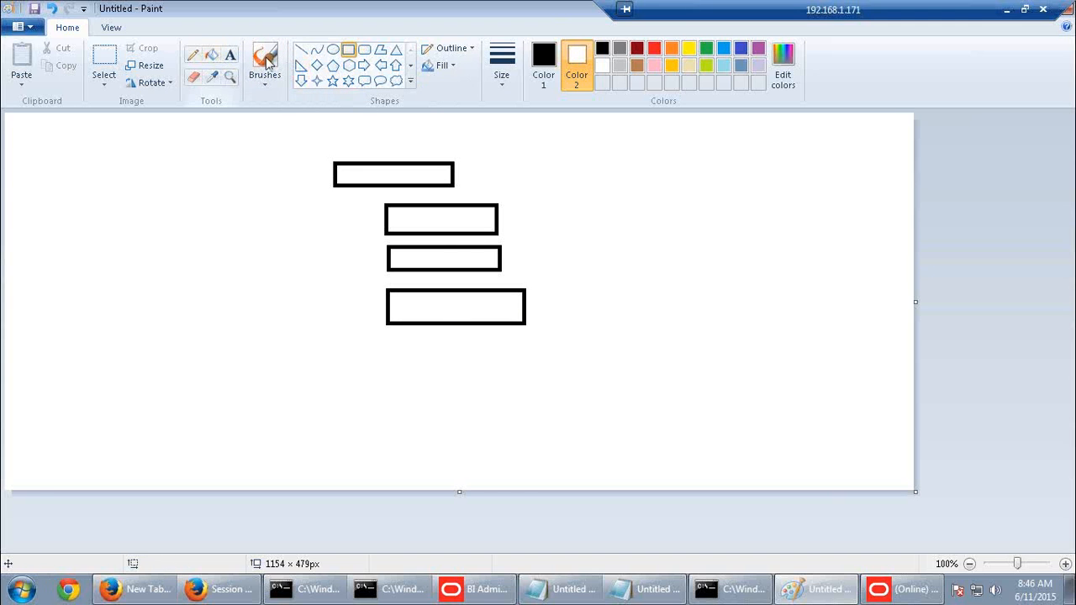
left_click(230, 54)
left_click(512, 212)
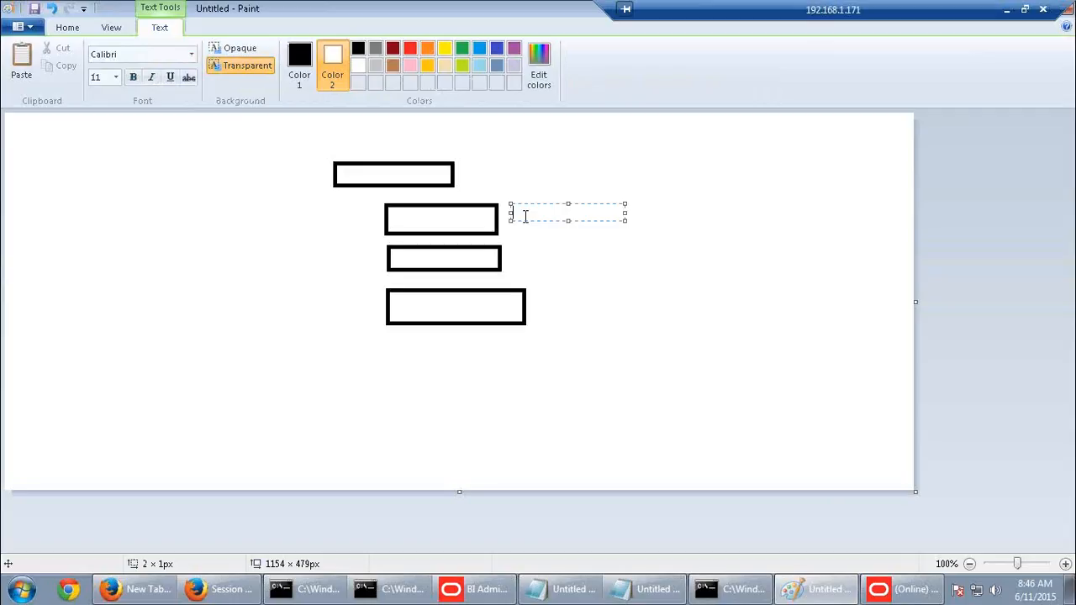
Label the second box 'Fact - Detail/product - detail/customer-detail/tim' on one line
type("Fact - Detail/product - de")
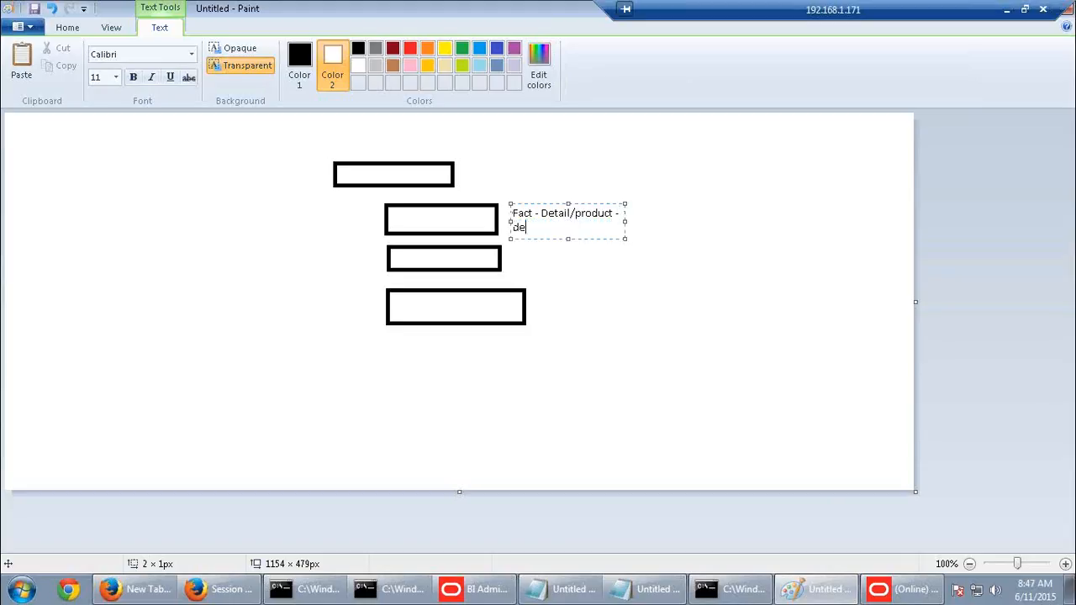
type("tail/customer-detail/")
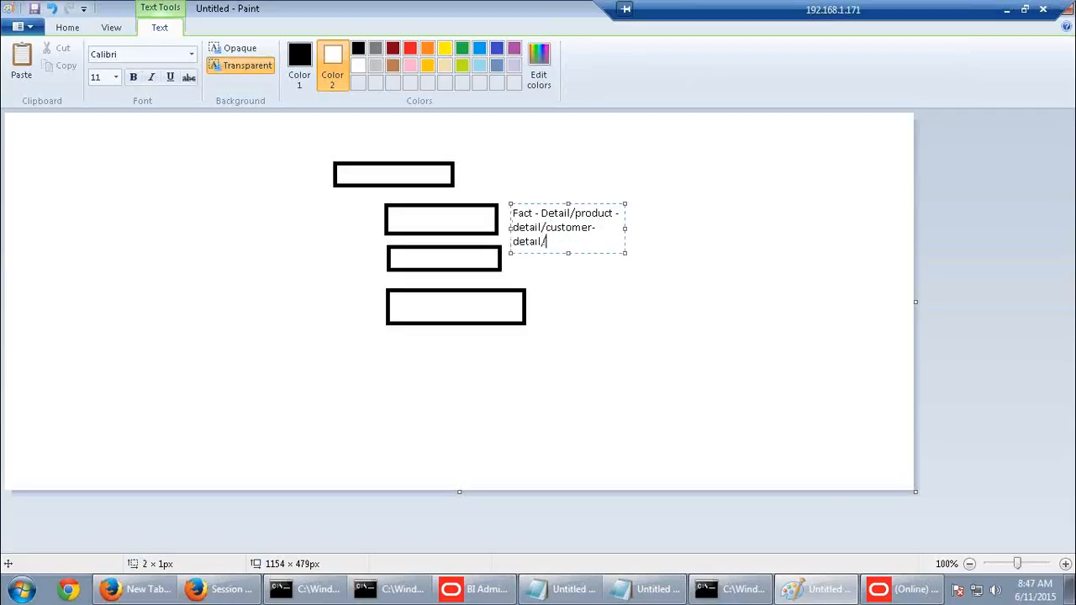
type("time-detail")
left_click_drag(624, 228, 822, 210)
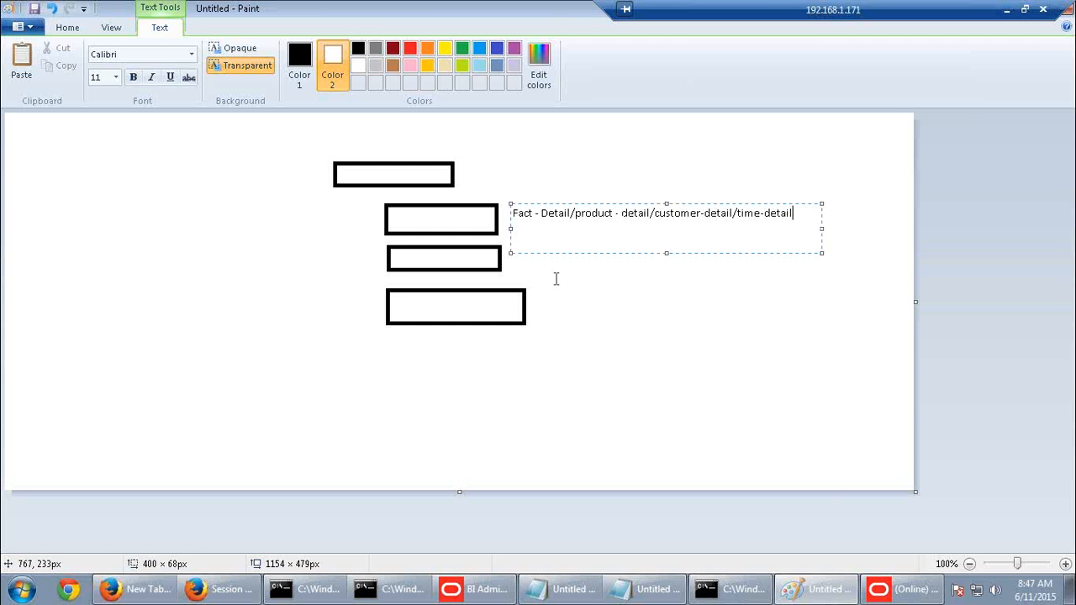
left_click(533, 269)
left_click(524, 252)
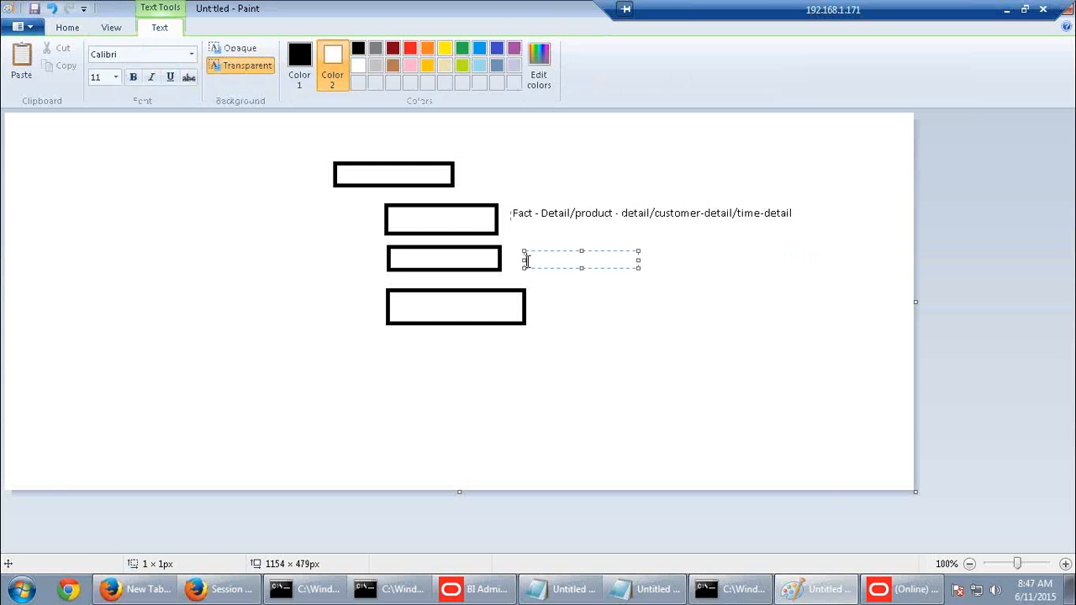
left_click(533, 214)
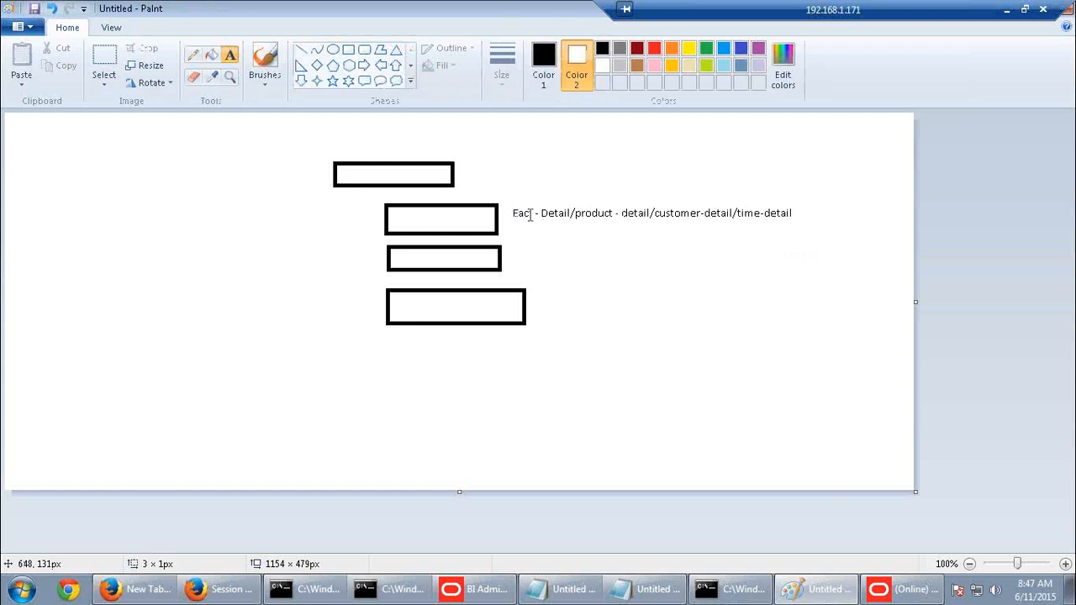
Label the third box 'aggr/product-type/time-month/employee-det'
left_click(509, 255)
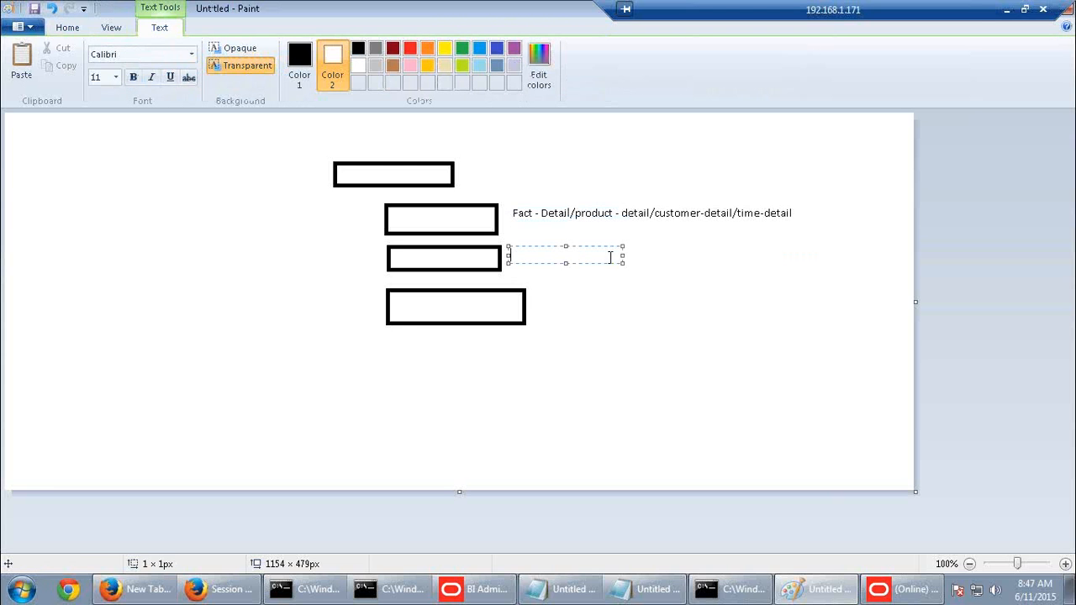
left_click_drag(623, 255, 835, 255)
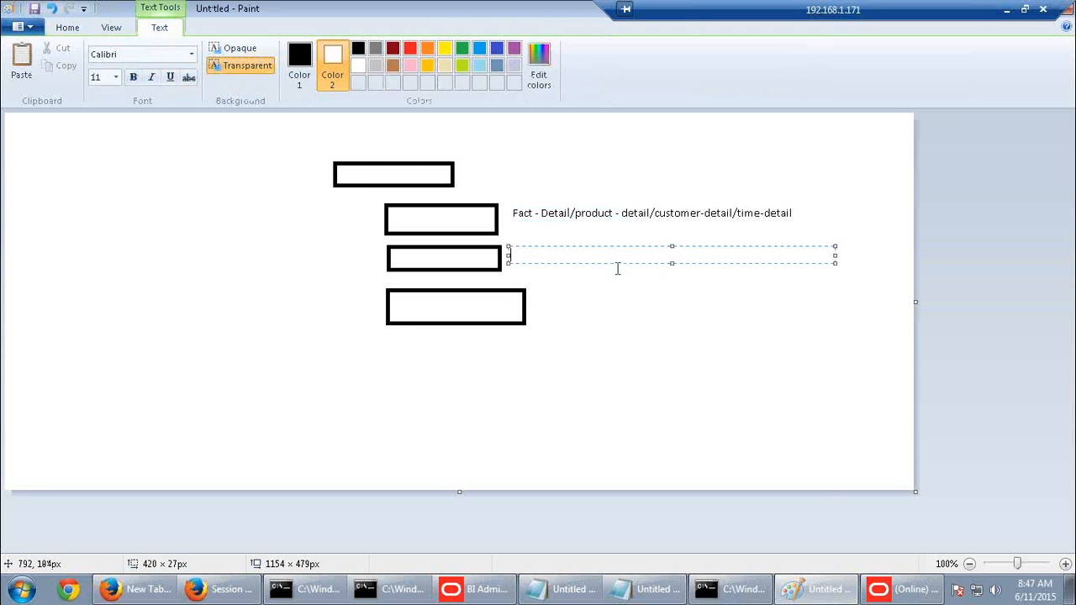
type("aggr")
type("/product")
type("-type")
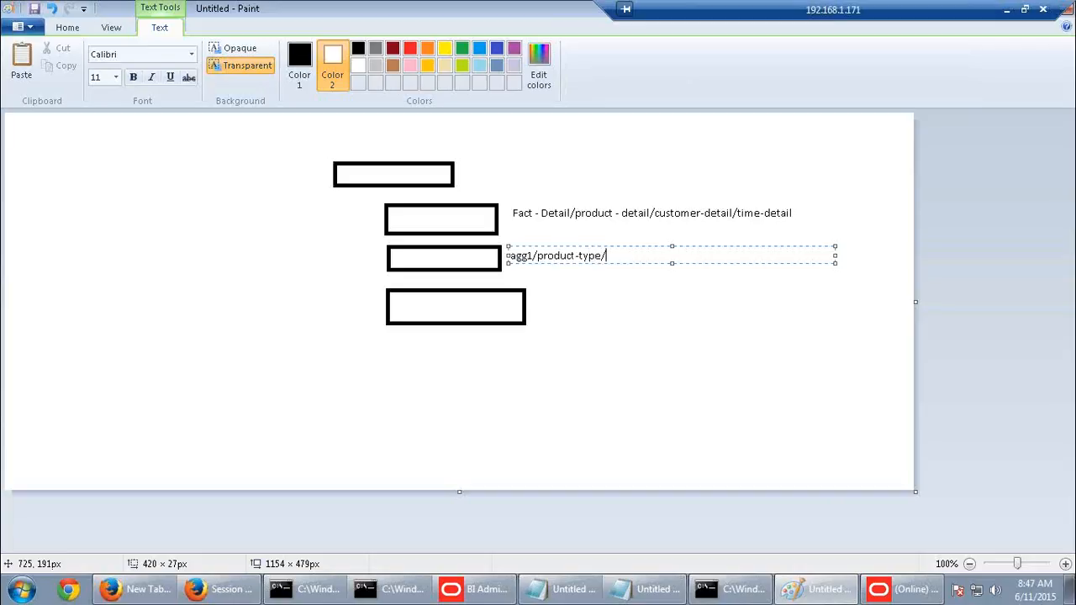
type("/time-month")
type("/employee-detail")
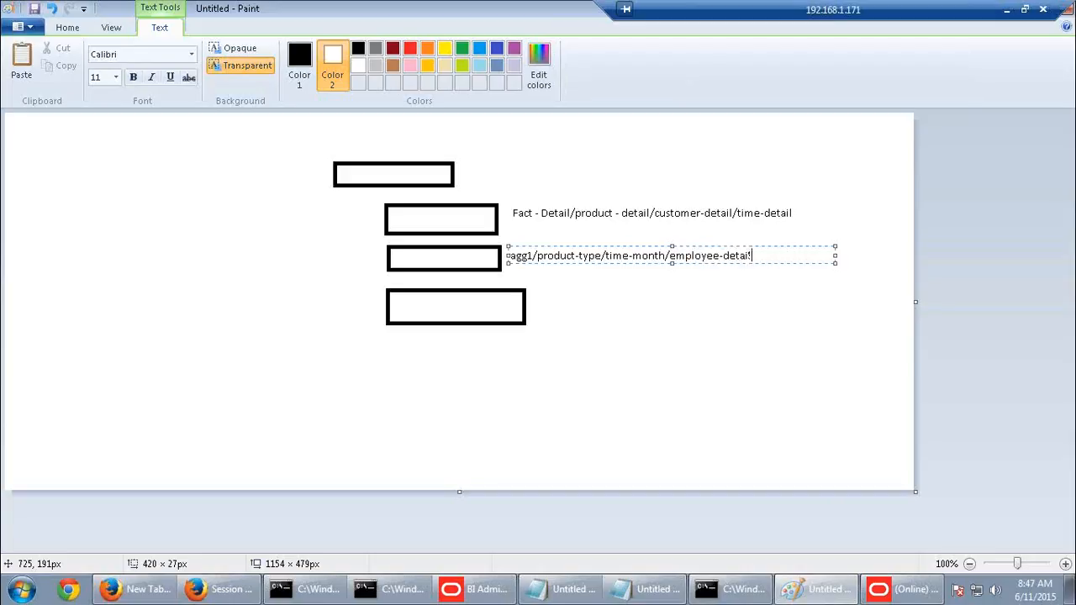
left_click(533, 308)
Begin the bottom box's label with 'ag/product-detail/time-'
left_click(534, 303)
type("ag")
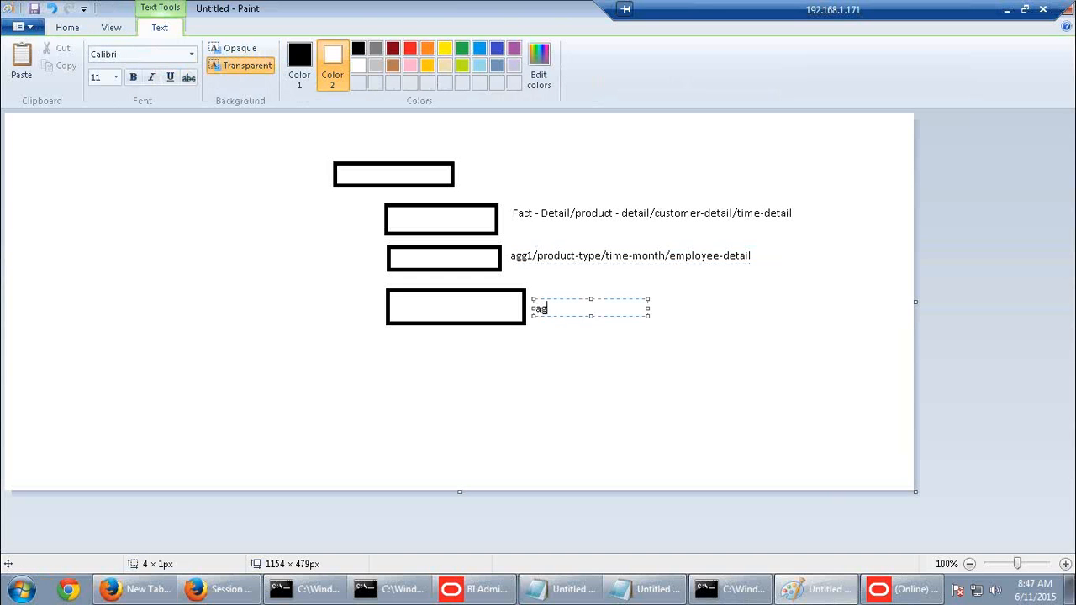
type("/product-detail/time-")
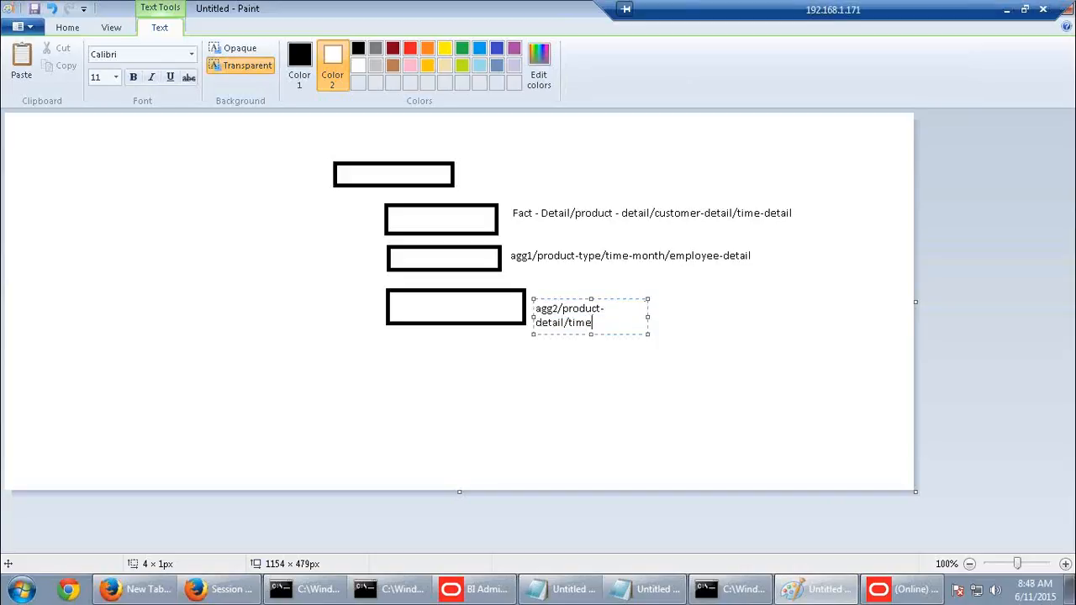
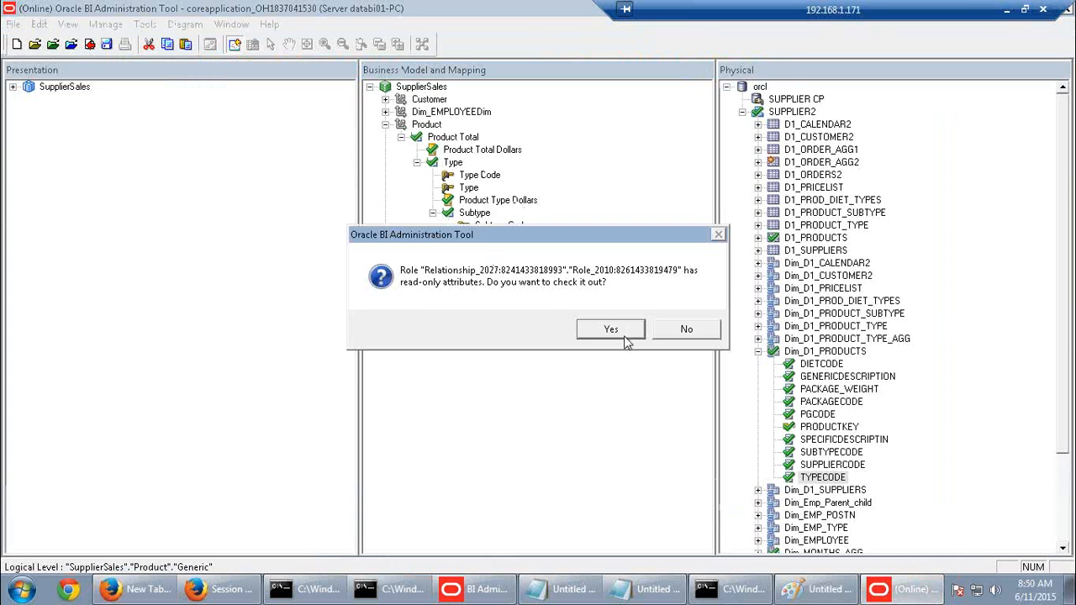
Check out the read-only role, then look up the Product Detail element count in the activity guide
left_click(915, 545)
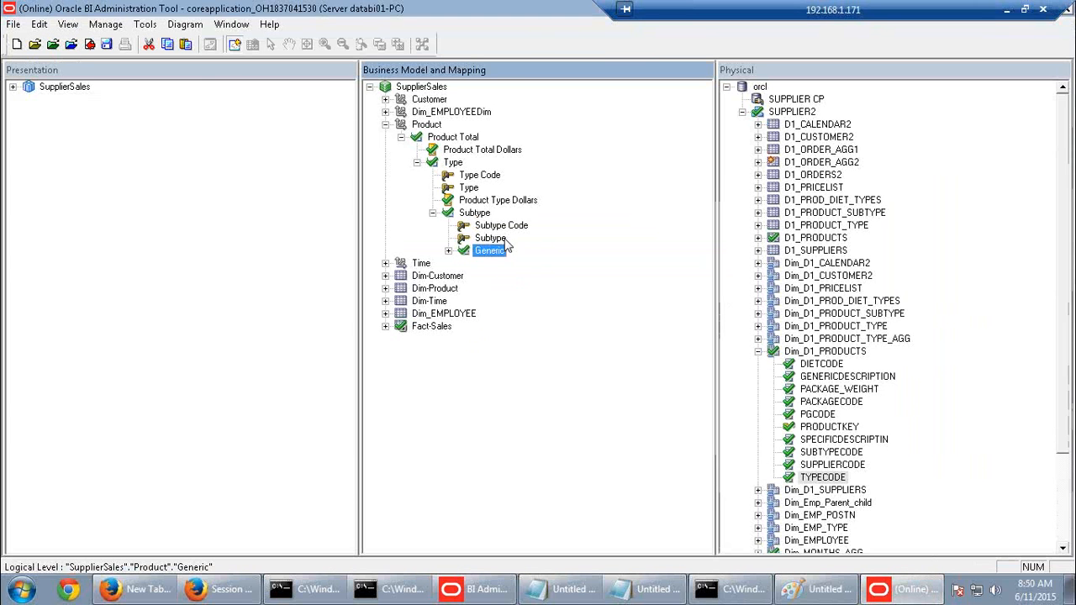
left_click(1006, 9)
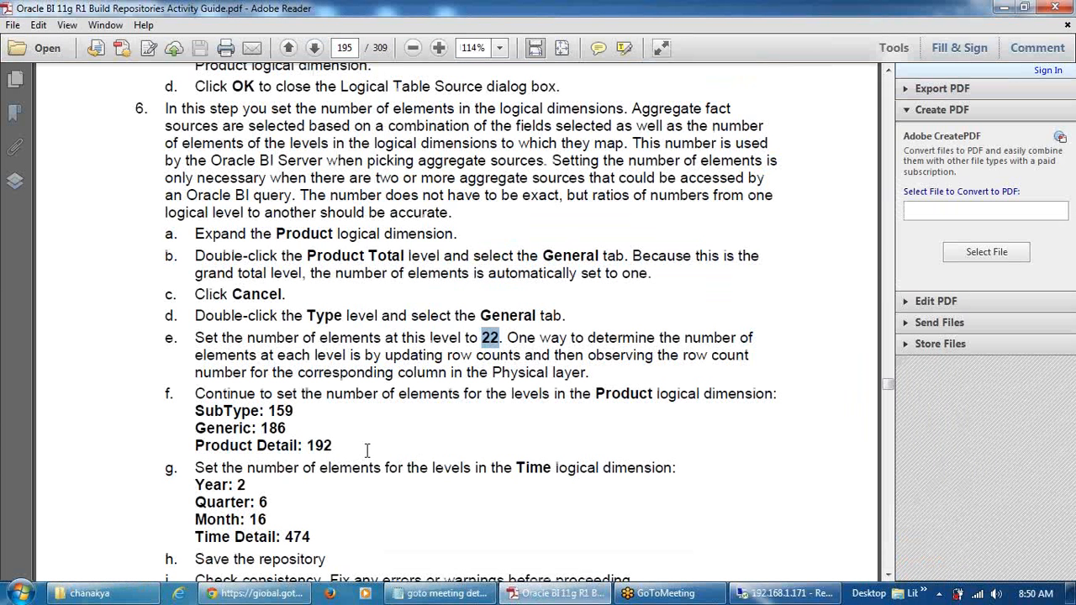
left_click_drag(307, 446, 333, 448)
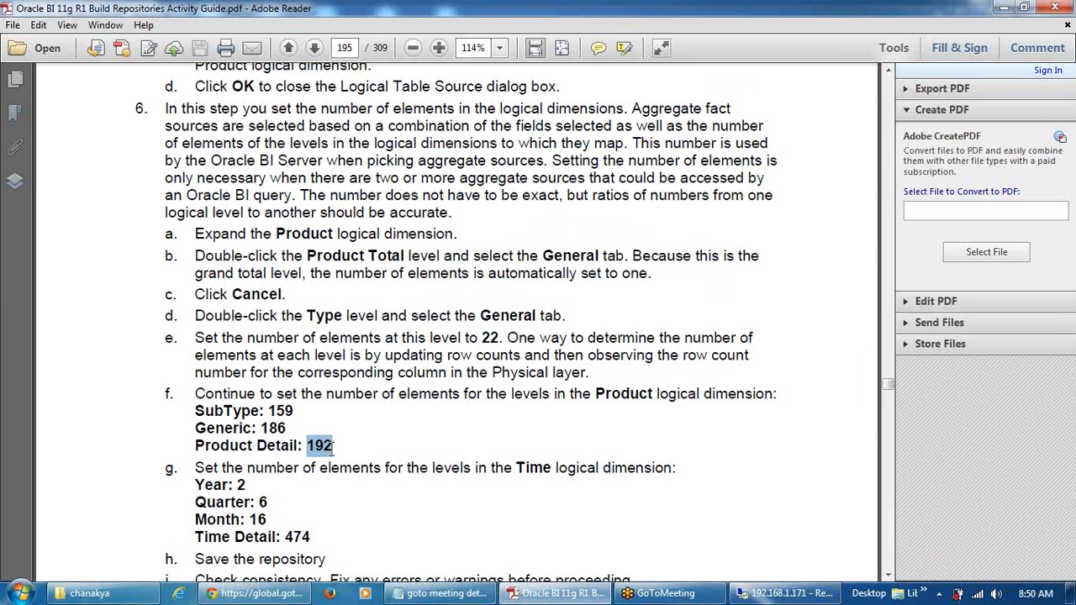
scroll(431, 471, "down", 4)
scroll(431, 471, "up", 3)
left_click(807, 599)
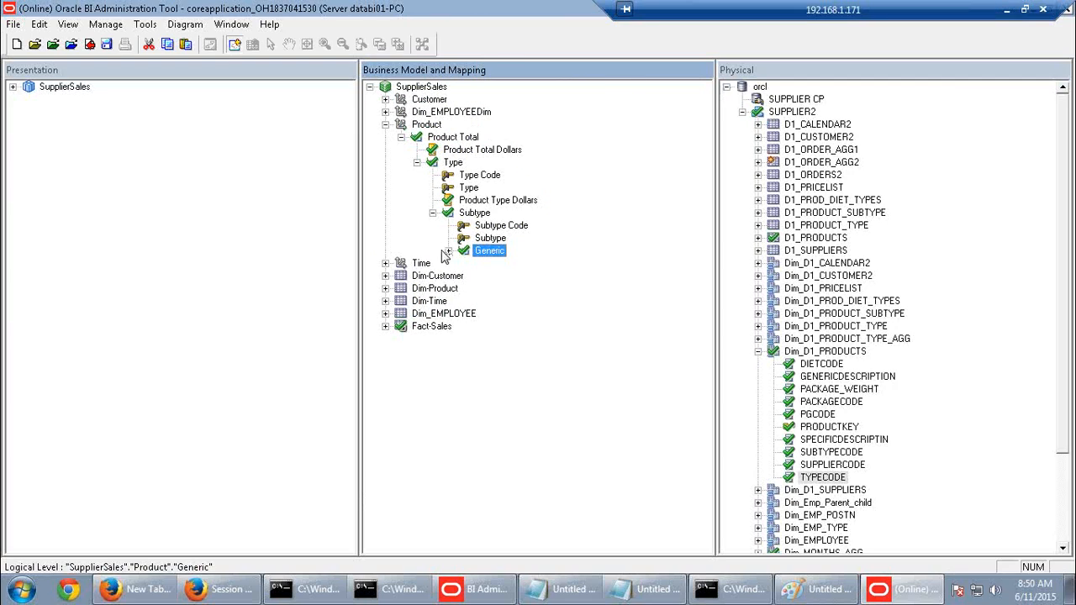
Check out the Product Detail level and set its number of elements to 192
left_click(448, 250)
double_click(513, 278)
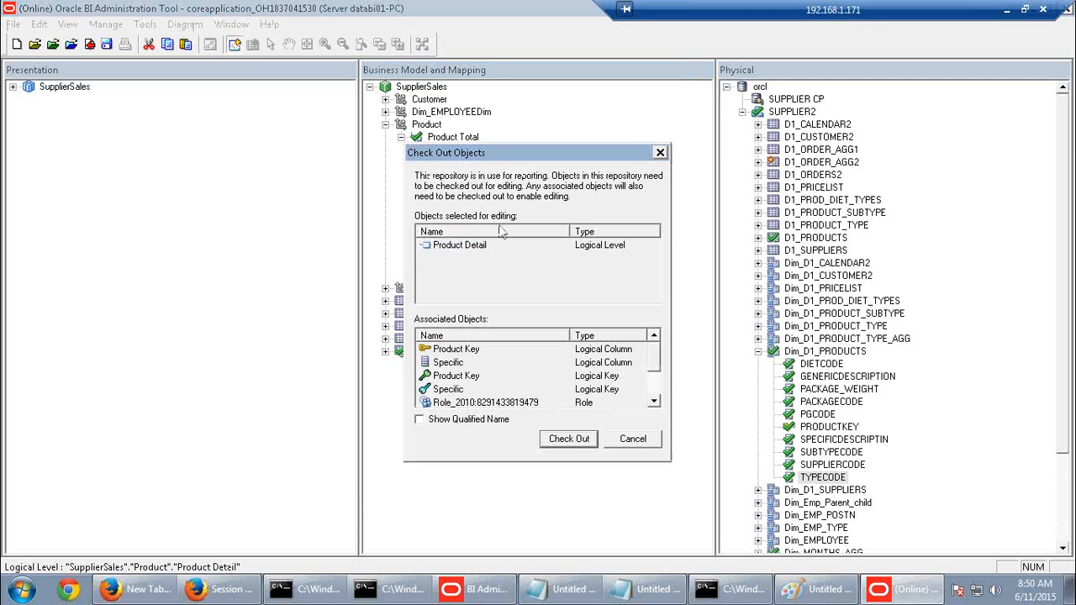
left_click(564, 438)
left_click_drag(166, 89, 103, 94)
type("192")
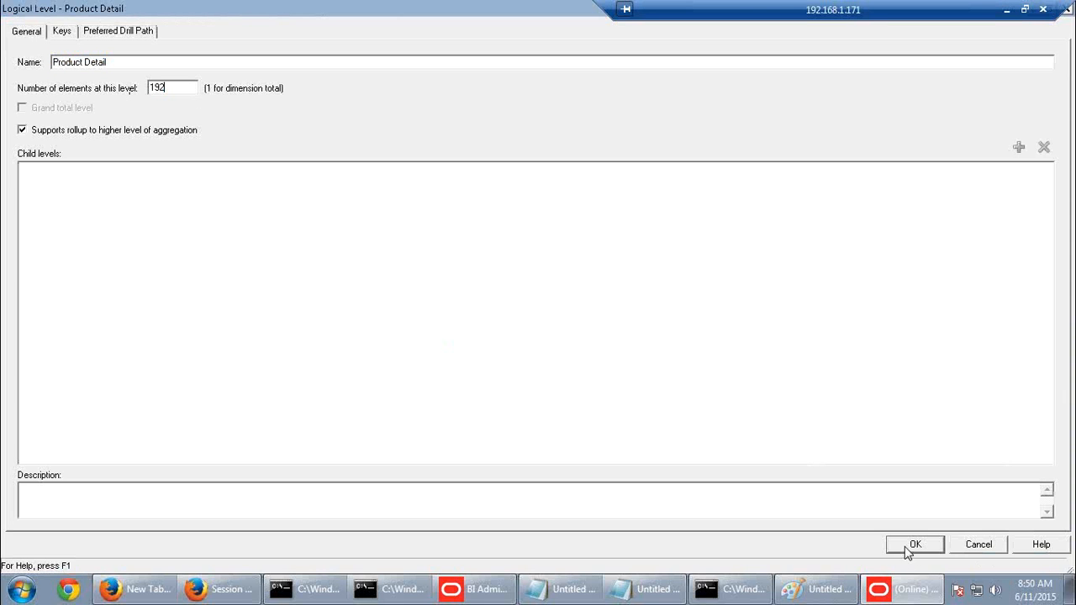
left_click(914, 545)
Expand the Time dimension and bring up the activity guide's Time values
left_click(385, 288)
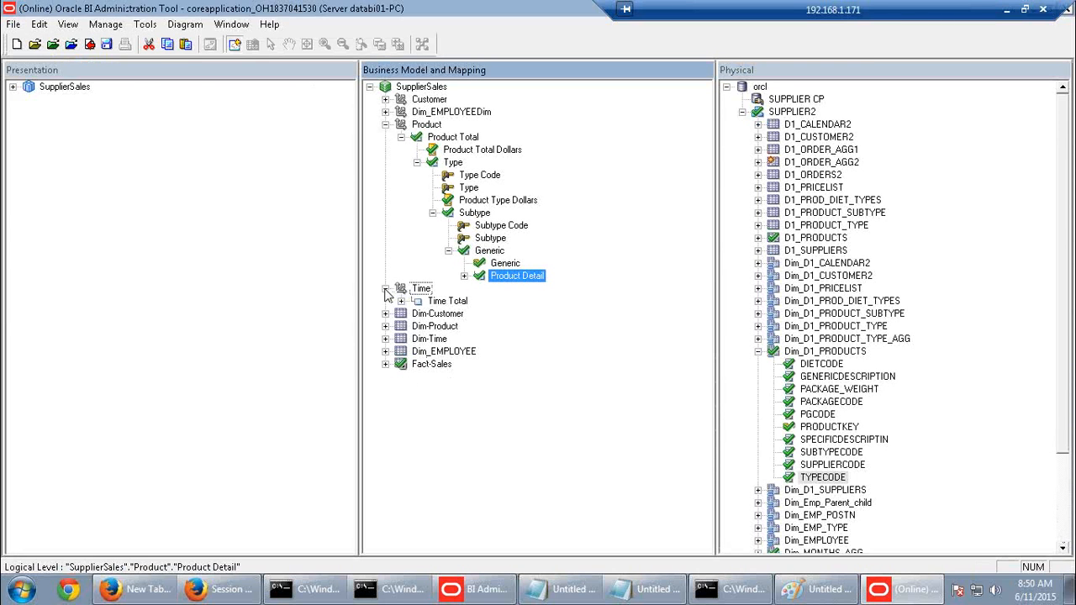
left_click_drag(912, 12, 731, 11)
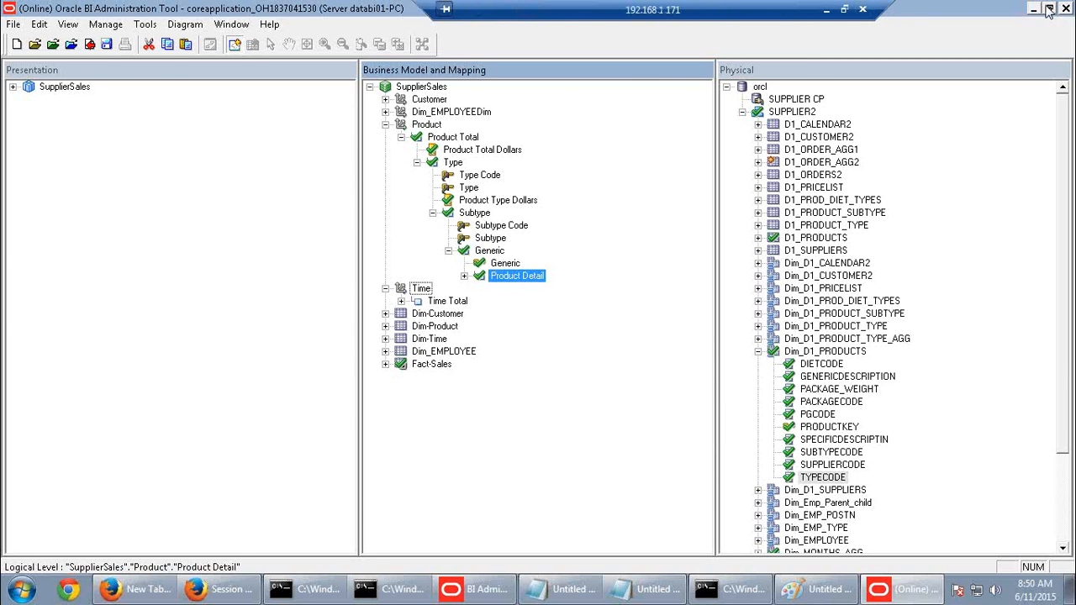
left_click(826, 10)
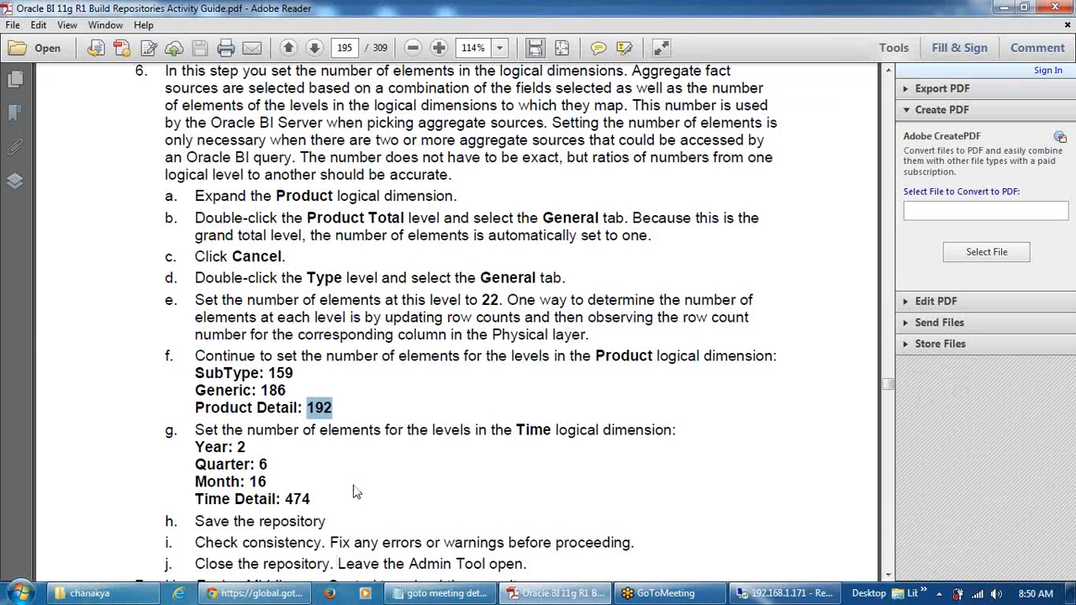
Check out the Year level with 2 elements and set Quarter's element count to 4
left_click(778, 594)
left_click(401, 301)
double_click(449, 314)
left_click(571, 441)
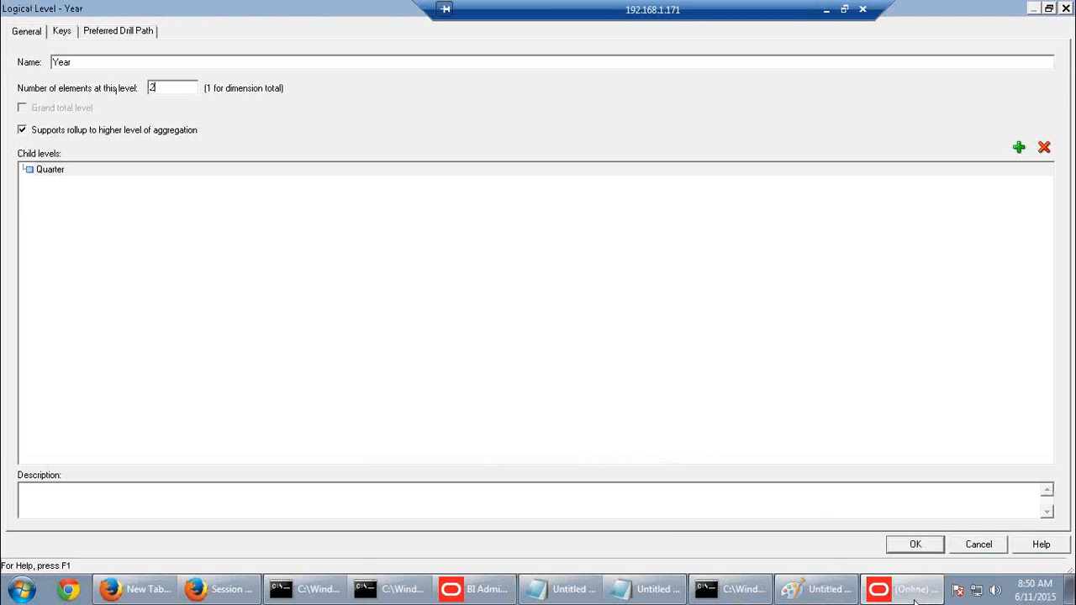
left_click(898, 545)
left_click(417, 313)
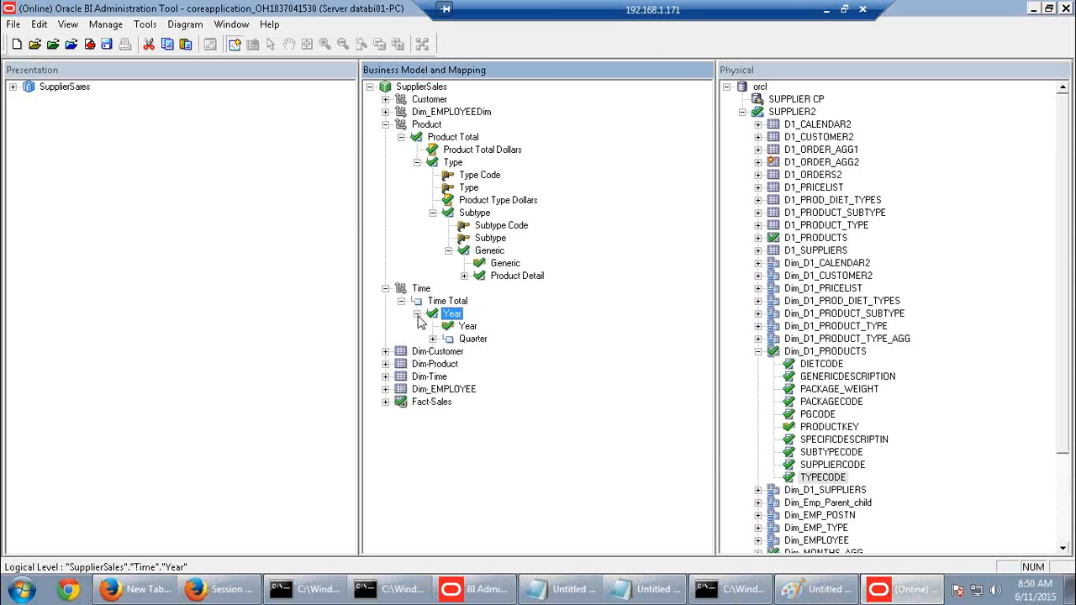
double_click(469, 340)
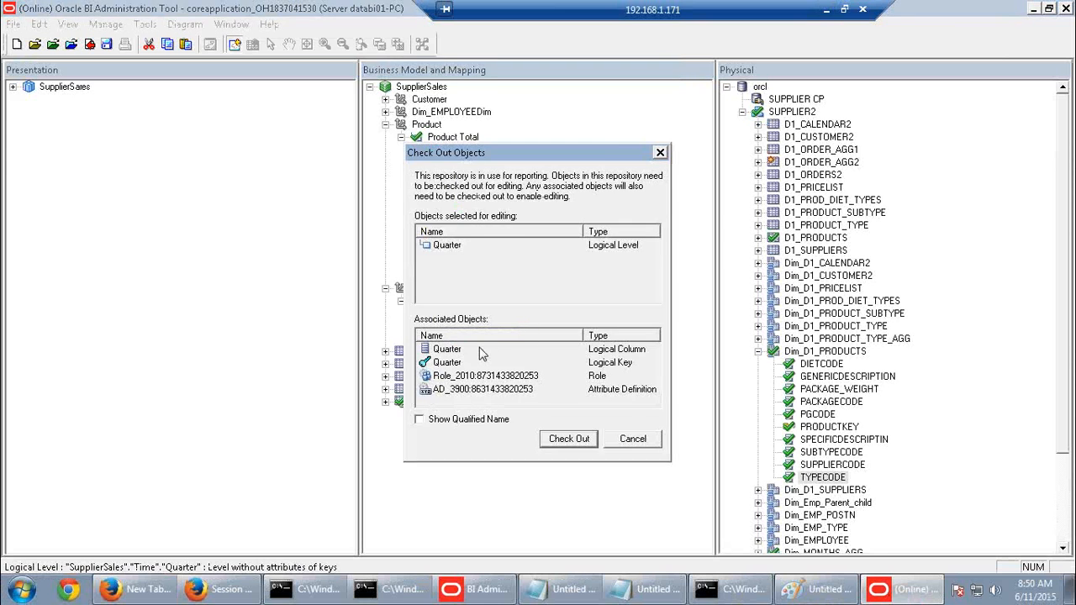
left_click(569, 440)
key("Tab")
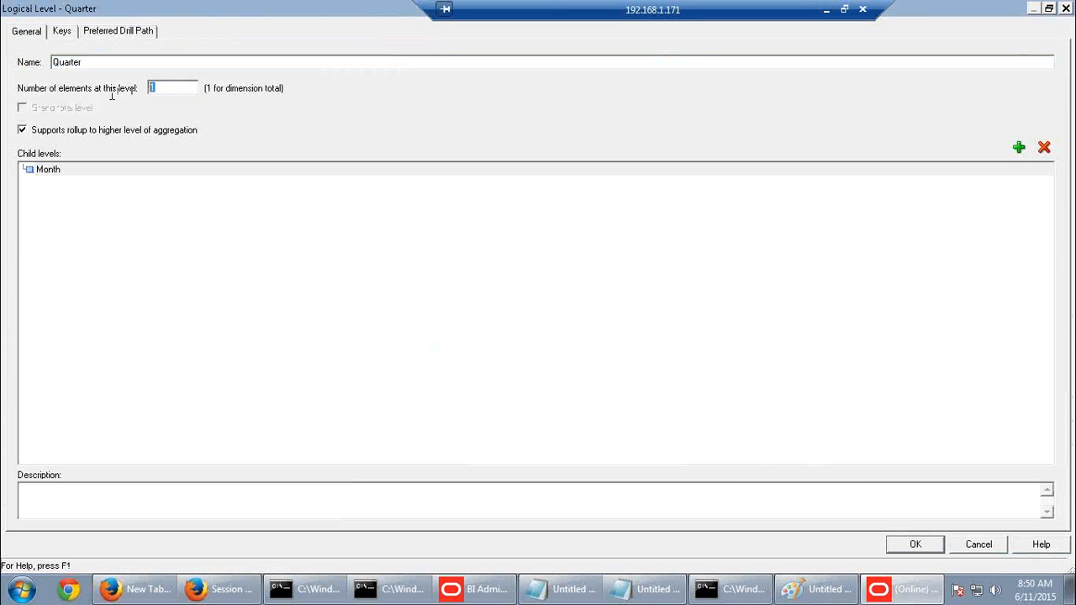
type("4")
left_click(916, 544)
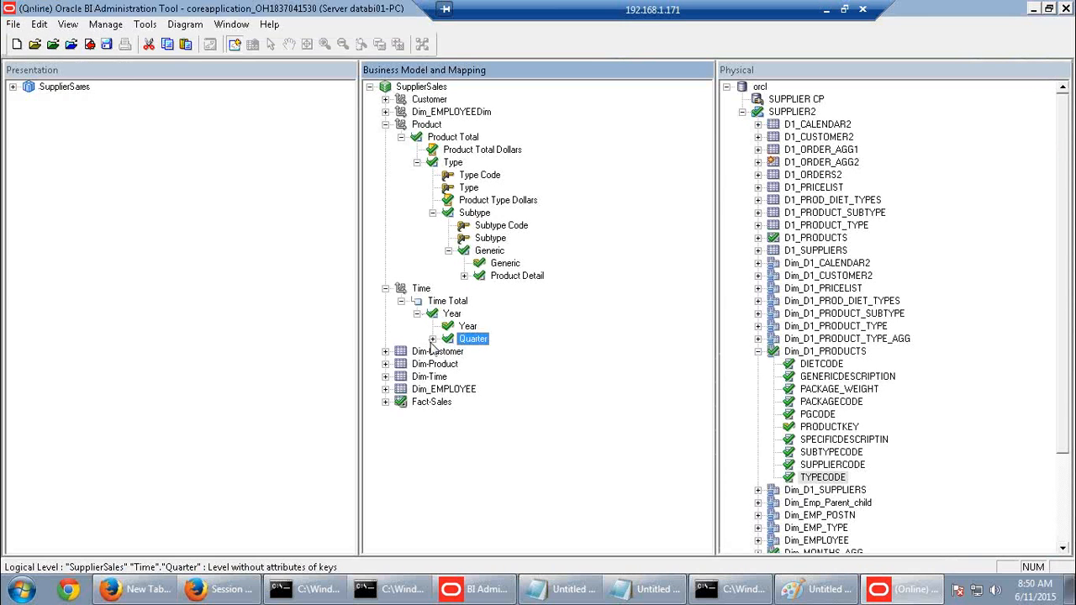
Check out Month with 16 elements and Time Detail with 474 elements
left_click(432, 339)
double_click(473, 367)
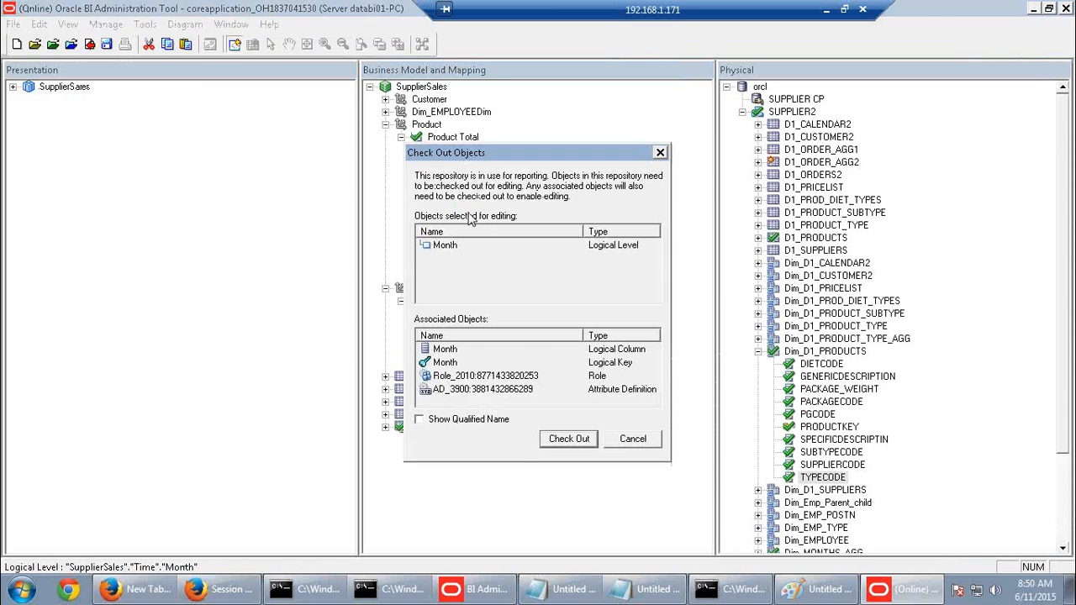
key("Return")
key("Tab")
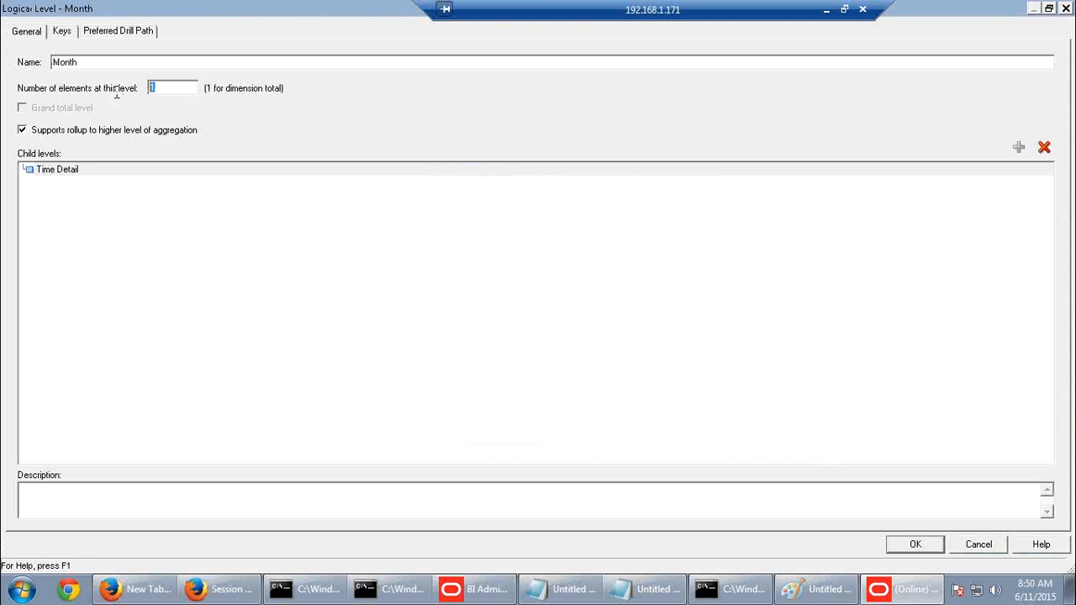
type("16")
left_click(899, 544)
left_click(448, 364)
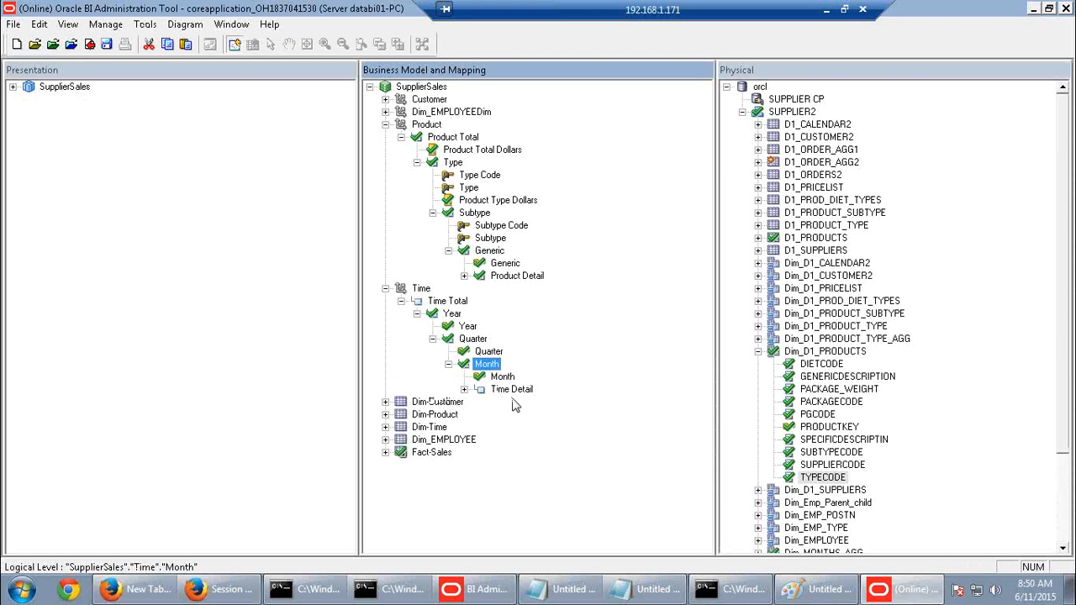
double_click(517, 395)
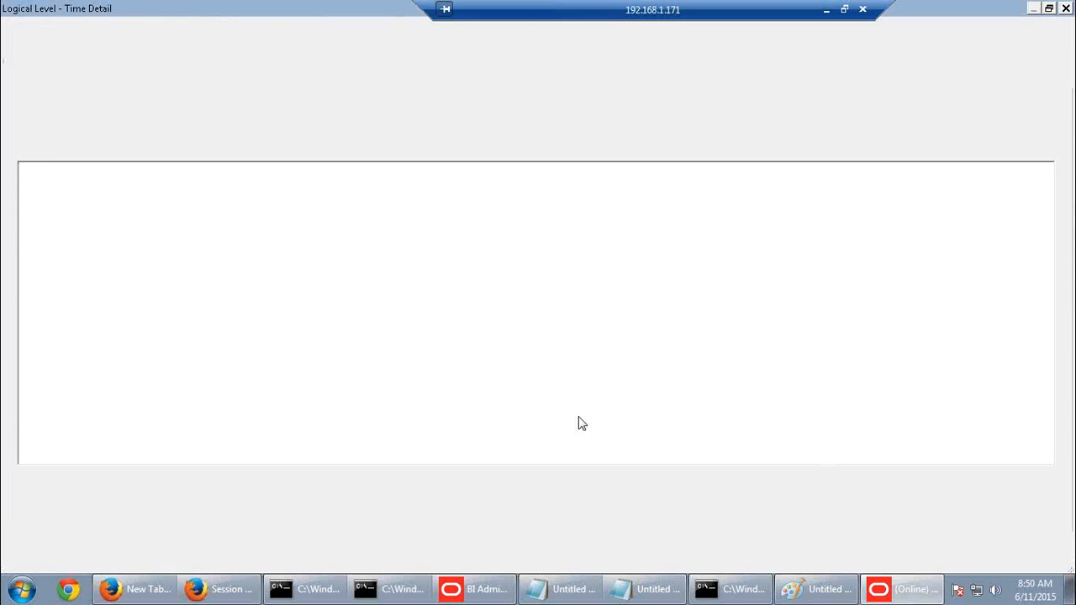
left_click(577, 436)
key("Tab")
type("4")
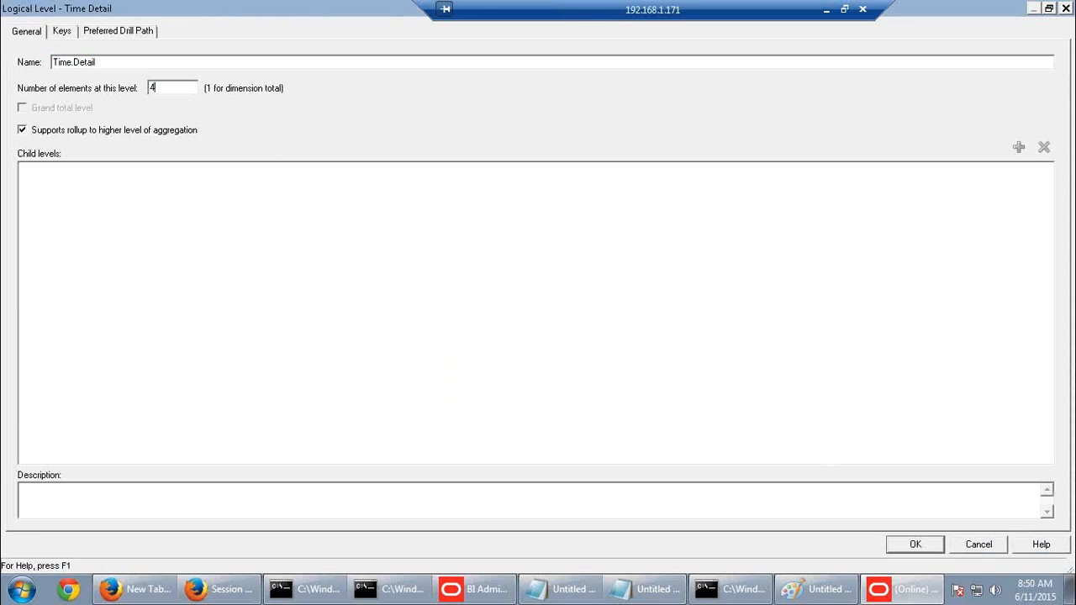
left_click(908, 549)
left_click(793, 591)
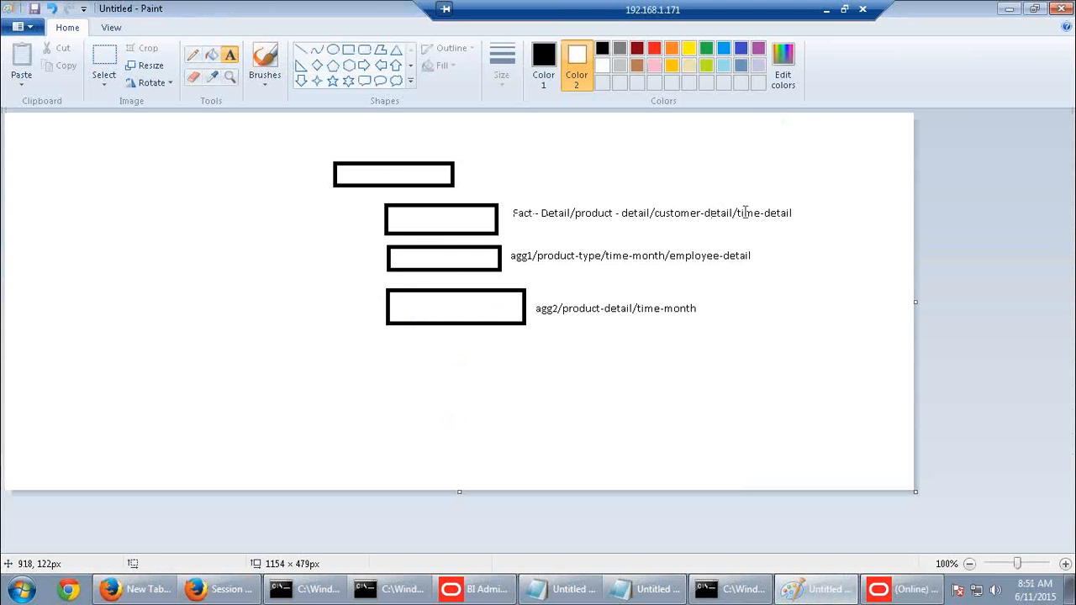
Cancel the empty text box on the Paint sketch and return to the Administration Tool
left_click(708, 213)
left_click(798, 278)
left_click(901, 588)
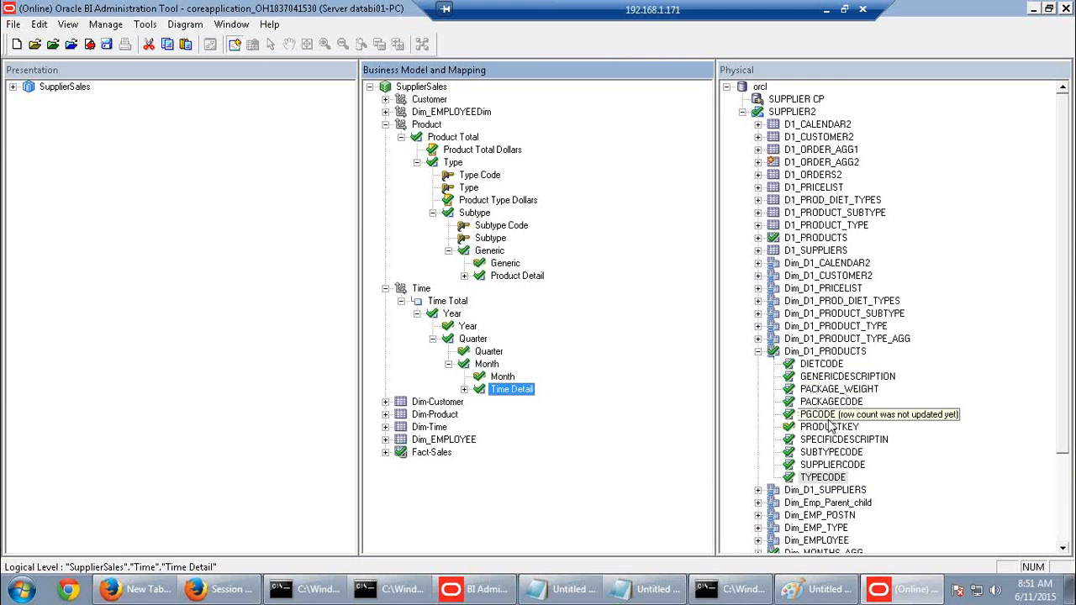
Update the row count of Dim_D1_CALENDAR2's YEAR column, checking it out, then collapse the table
left_click(458, 316)
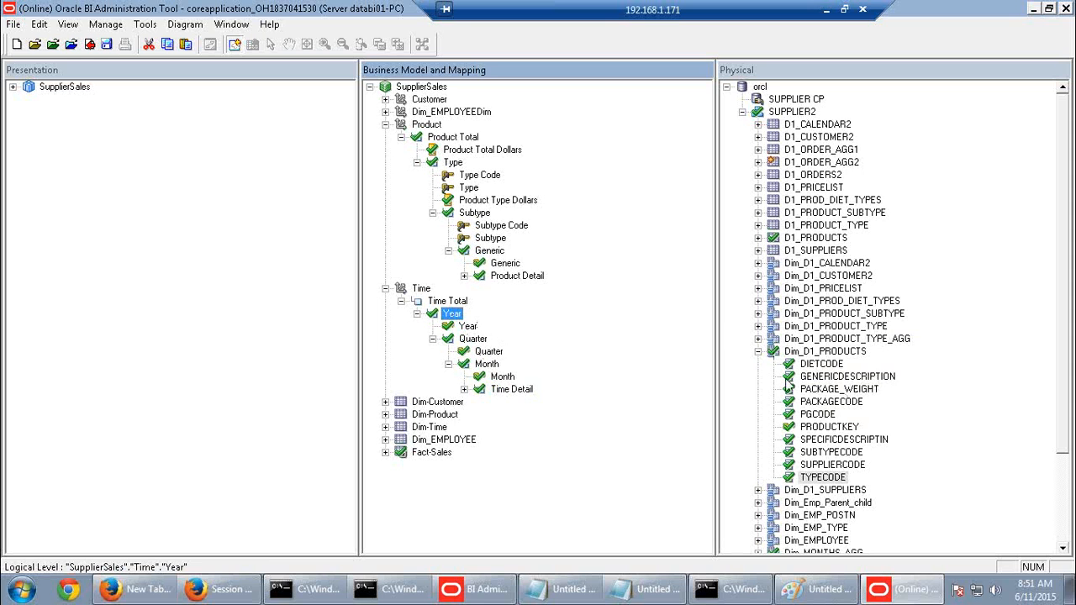
left_click(757, 351)
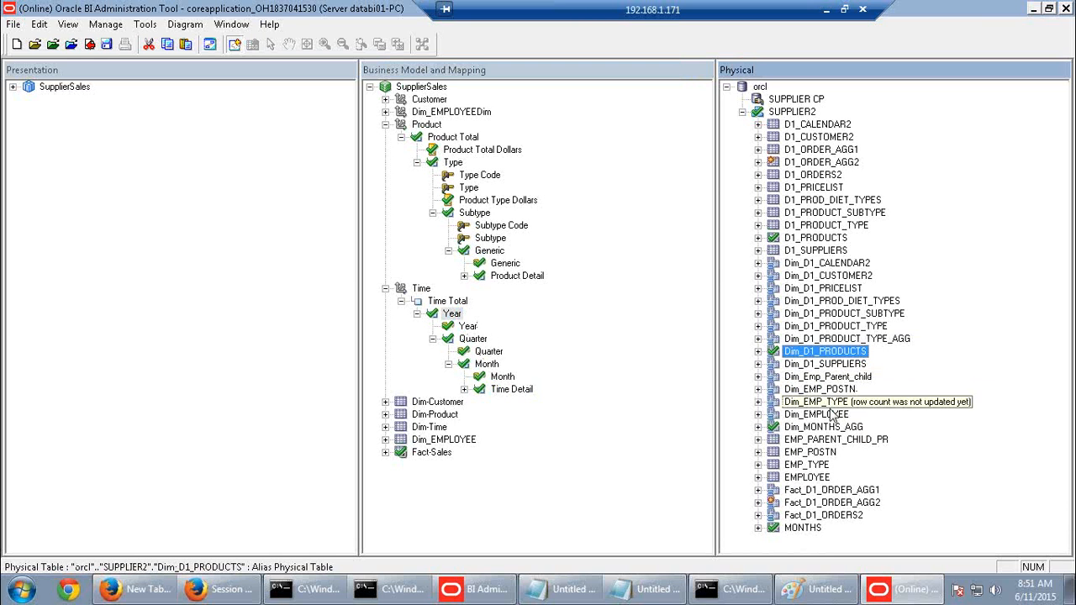
left_click(758, 263)
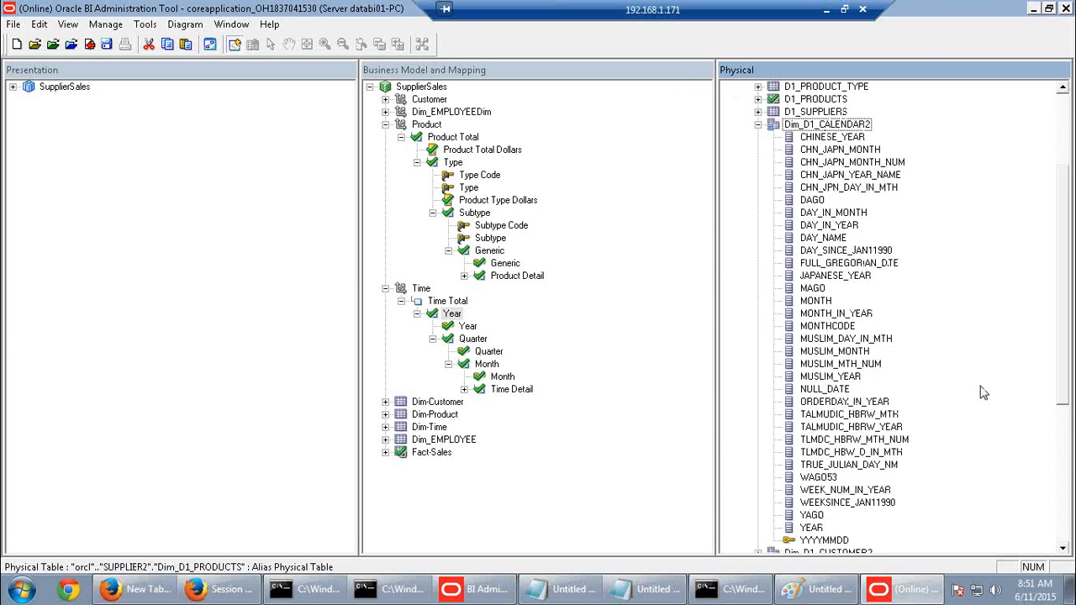
right_click(813, 529)
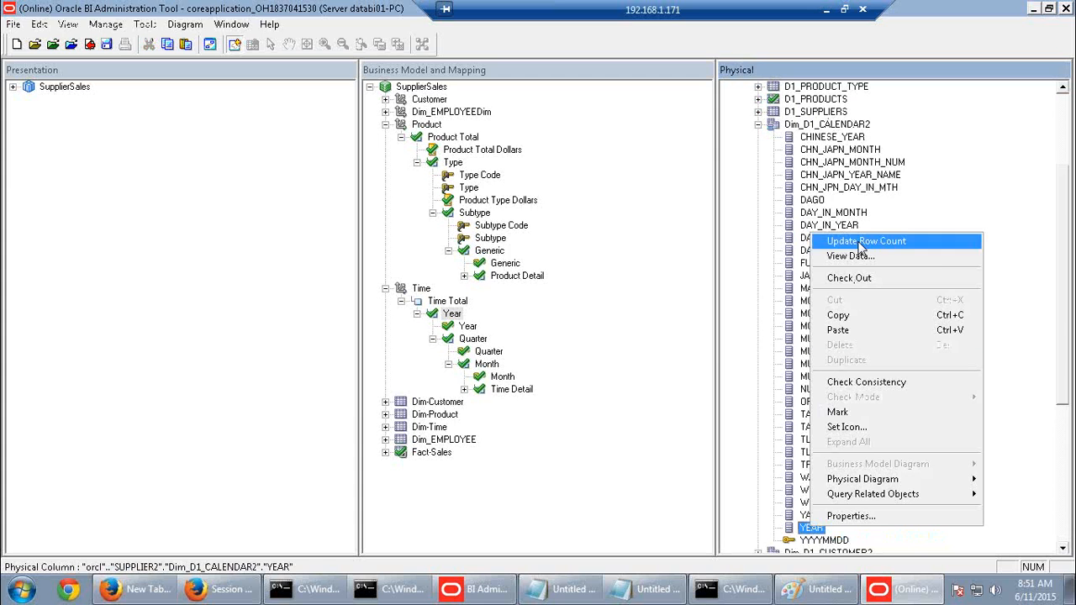
left_click(849, 278)
left_click(569, 439)
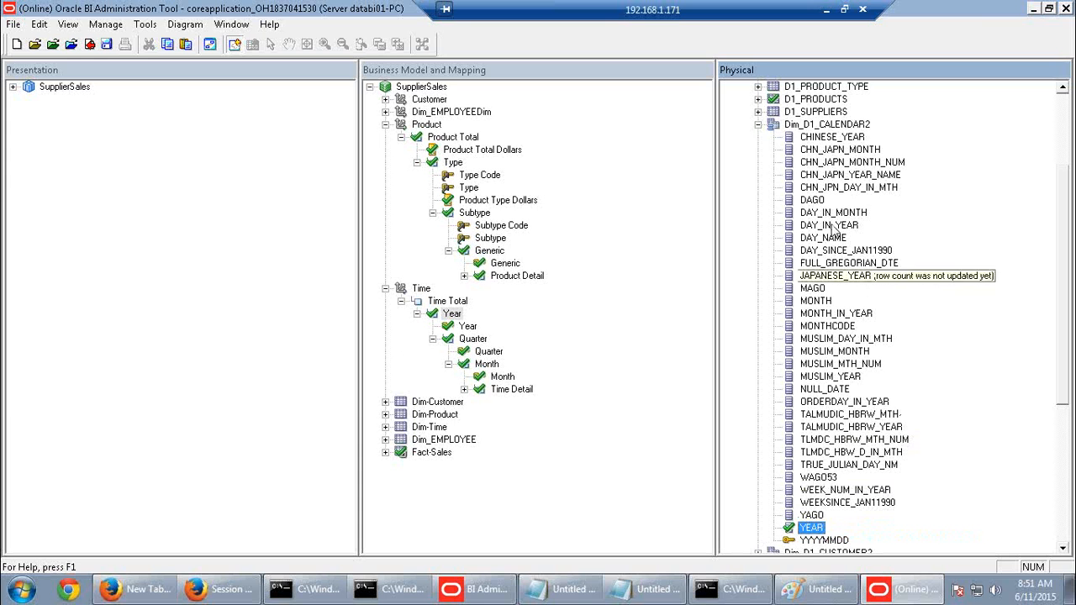
left_click(759, 125)
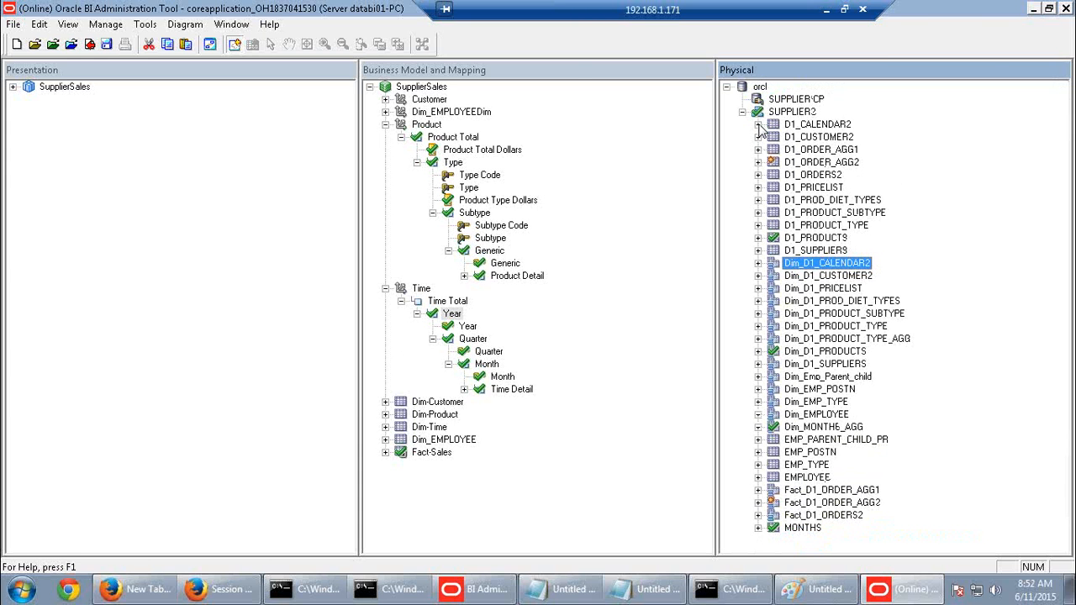
Update and check out the row count of Dim_D1_CALENDAR2's MONTHCODE column (16 rows)
left_click(758, 264)
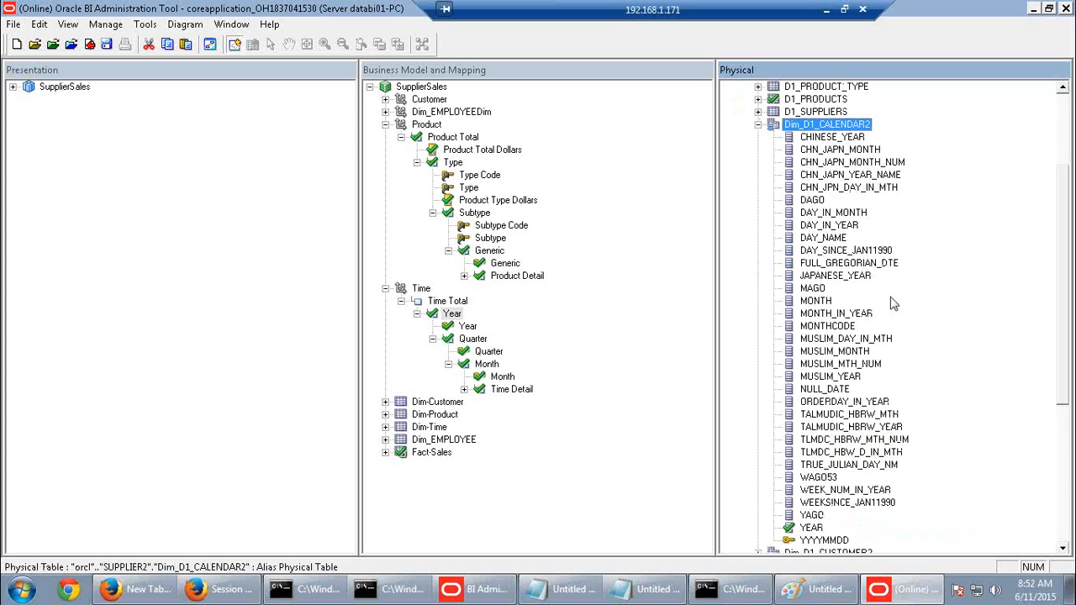
right_click(816, 304)
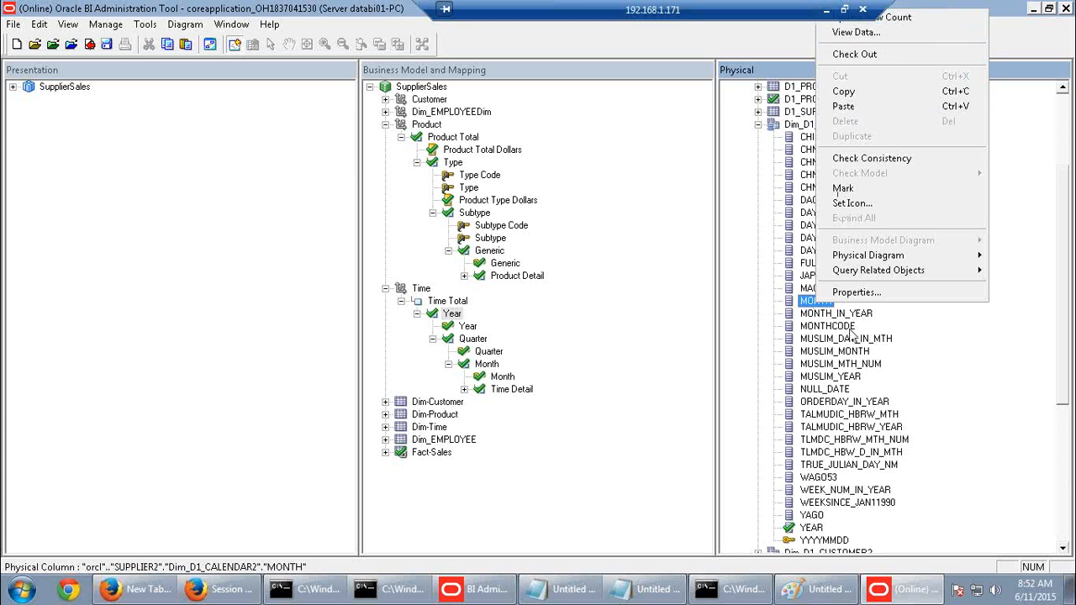
right_click(833, 328)
left_click(890, 41)
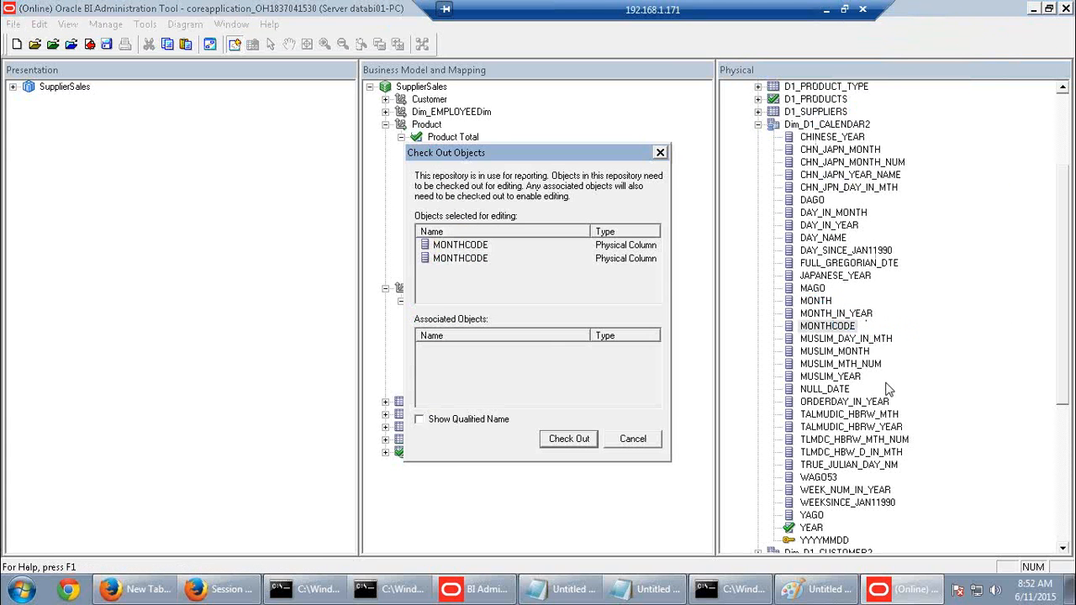
left_click(572, 439)
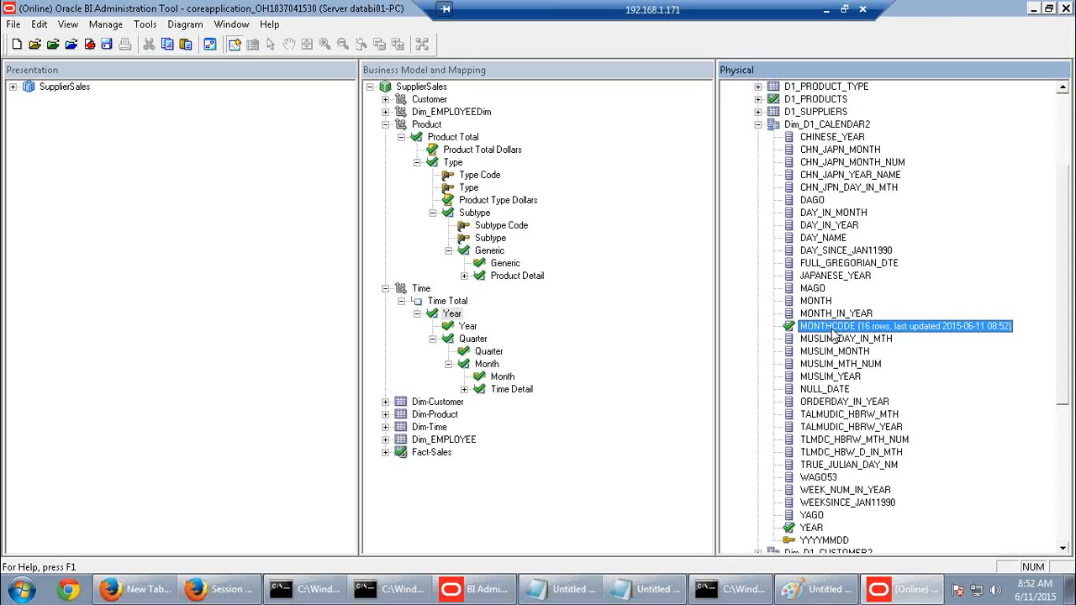
Review the Year, Quarter, Month and Time Detail levels, then collapse Dim_D1_CALENDAR2
left_click(471, 340)
left_click(454, 314)
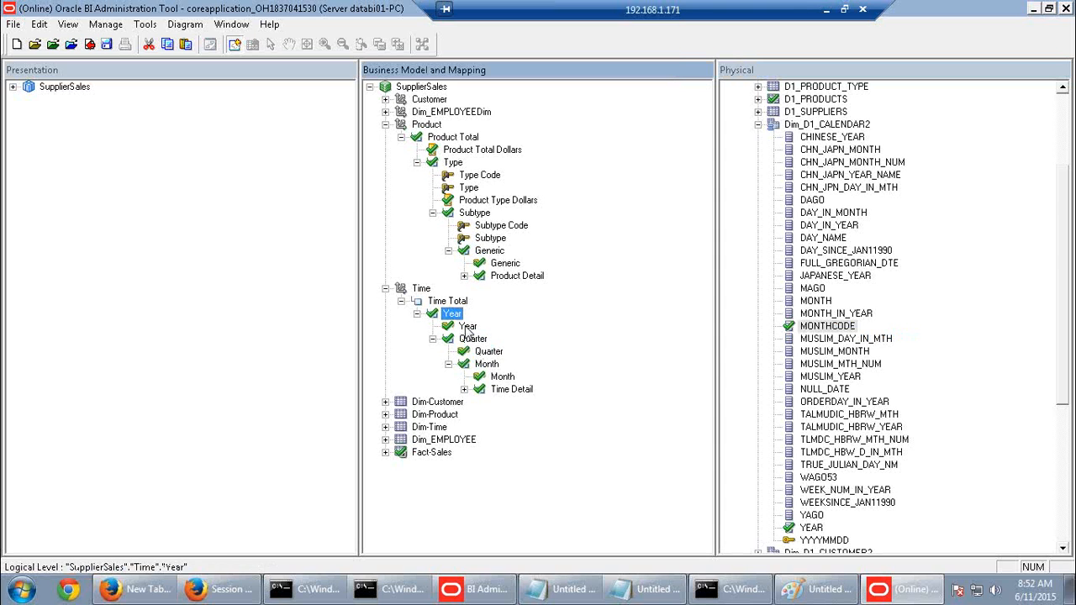
left_click(471, 340)
left_click(487, 365)
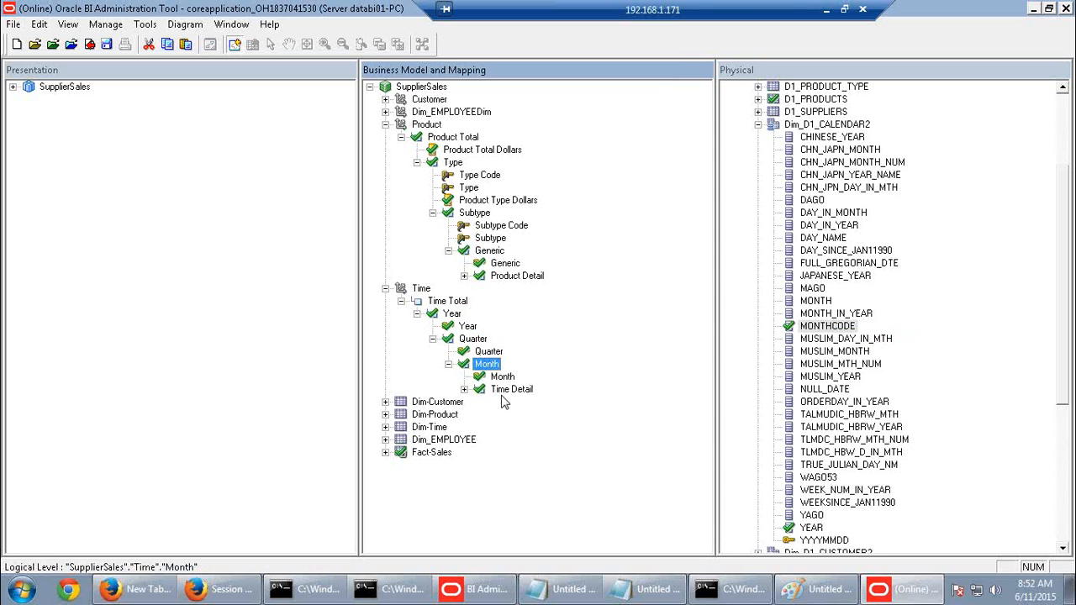
left_click(510, 391)
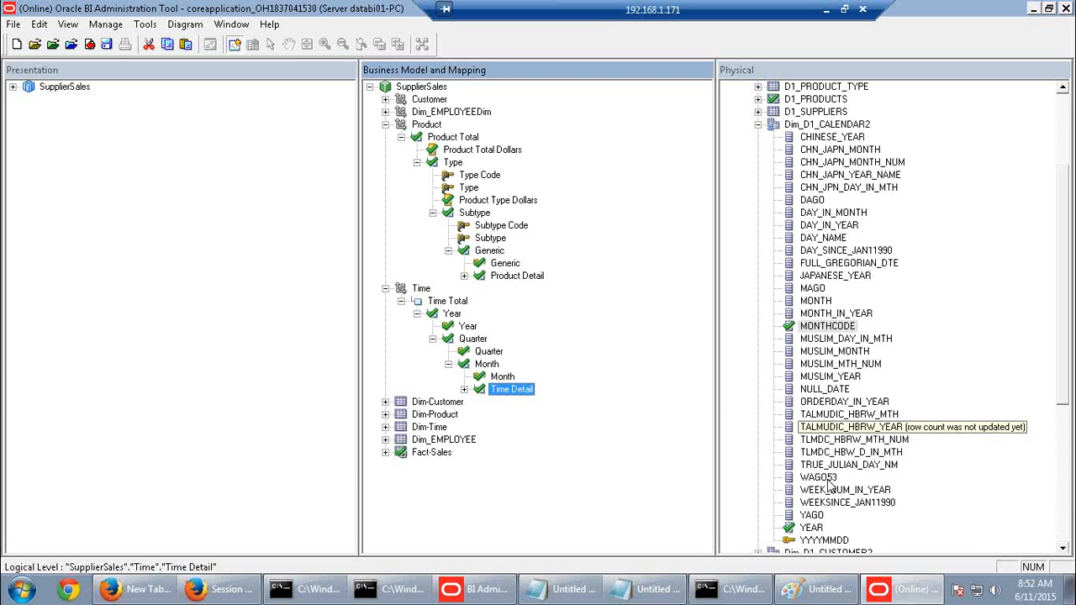
left_click(758, 124)
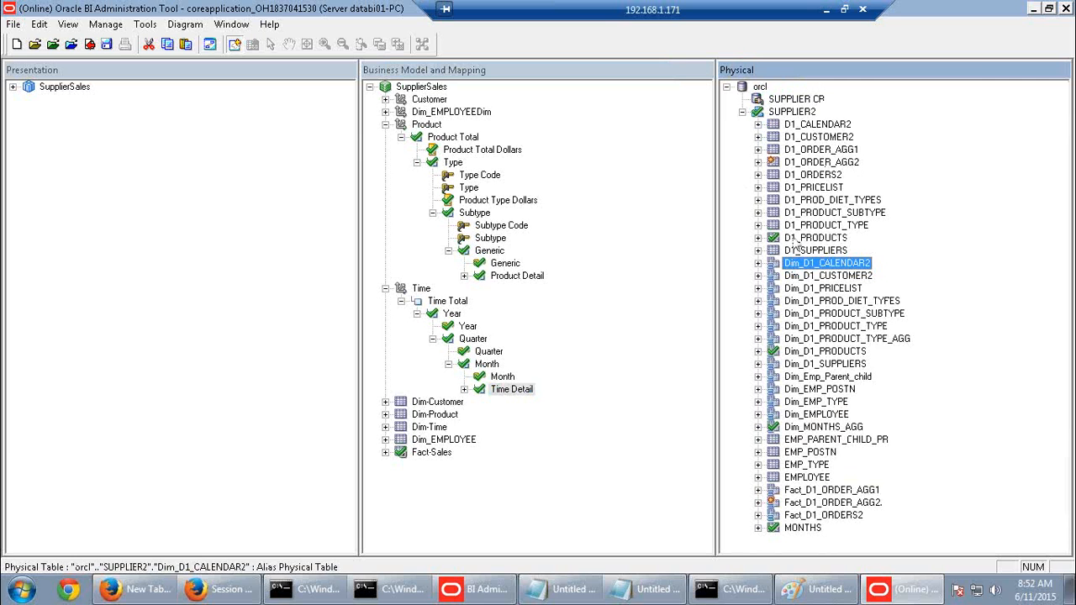
Update the row count of Dim_MONTHS_AGG's QUARTER column (4 rows) and compare with the Quarter level
left_click(758, 427)
right_click(812, 491)
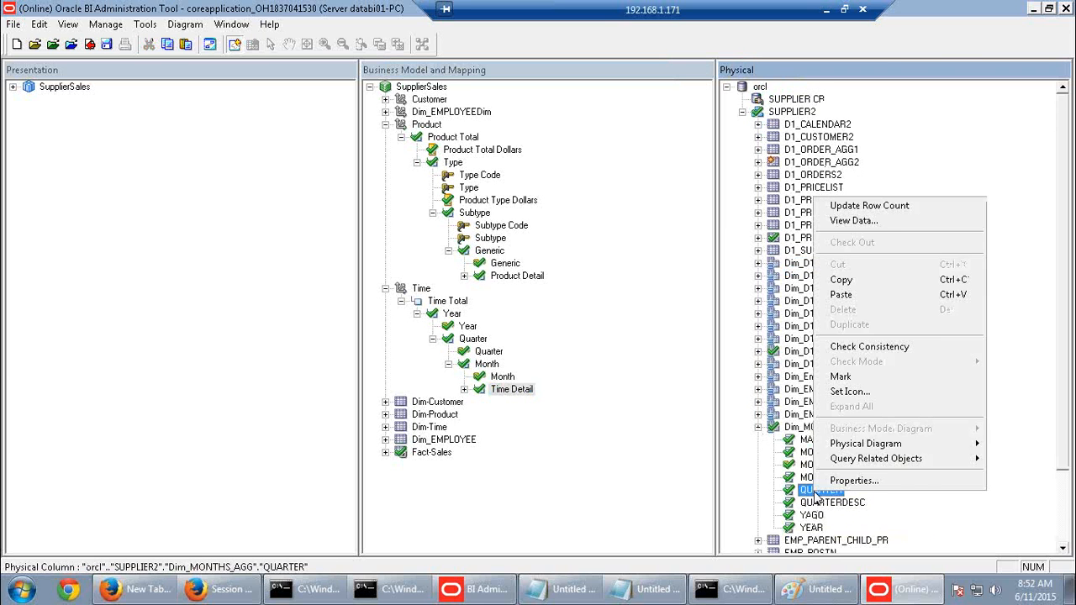
left_click(868, 206)
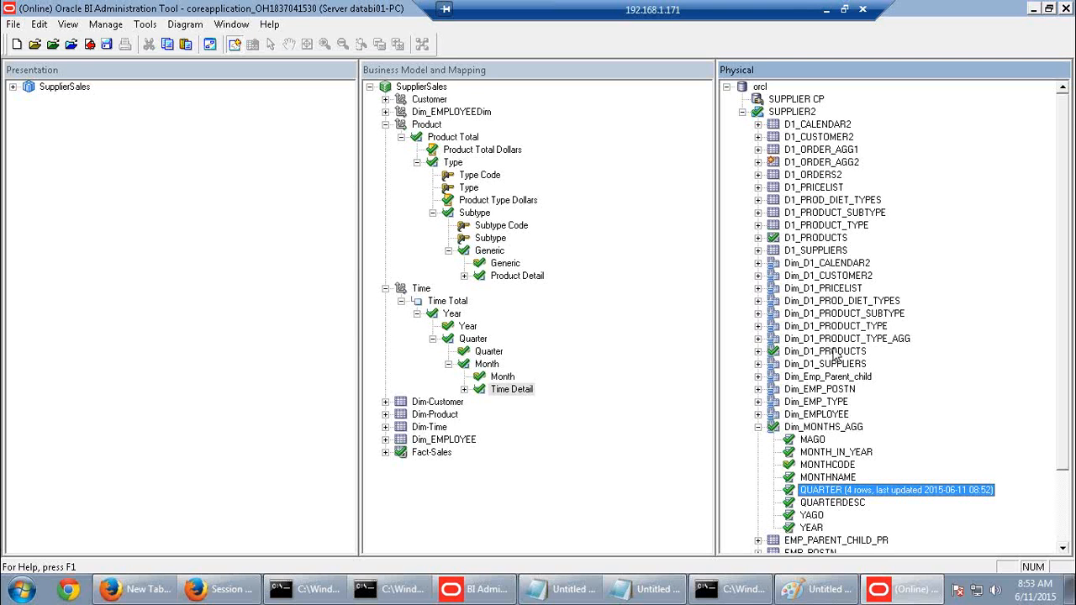
left_click(473, 339)
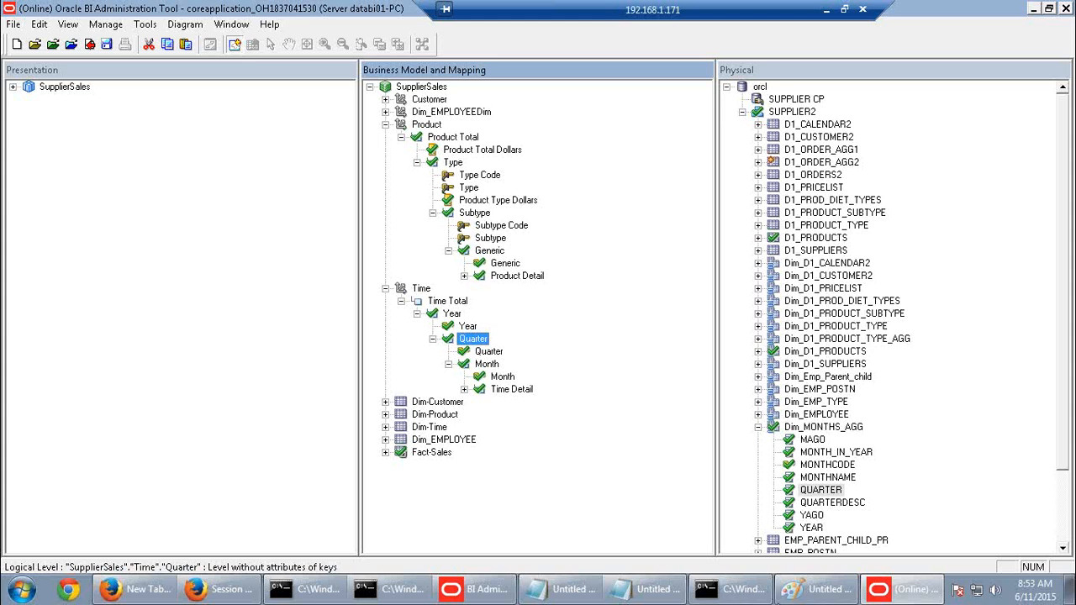
left_click(786, 591)
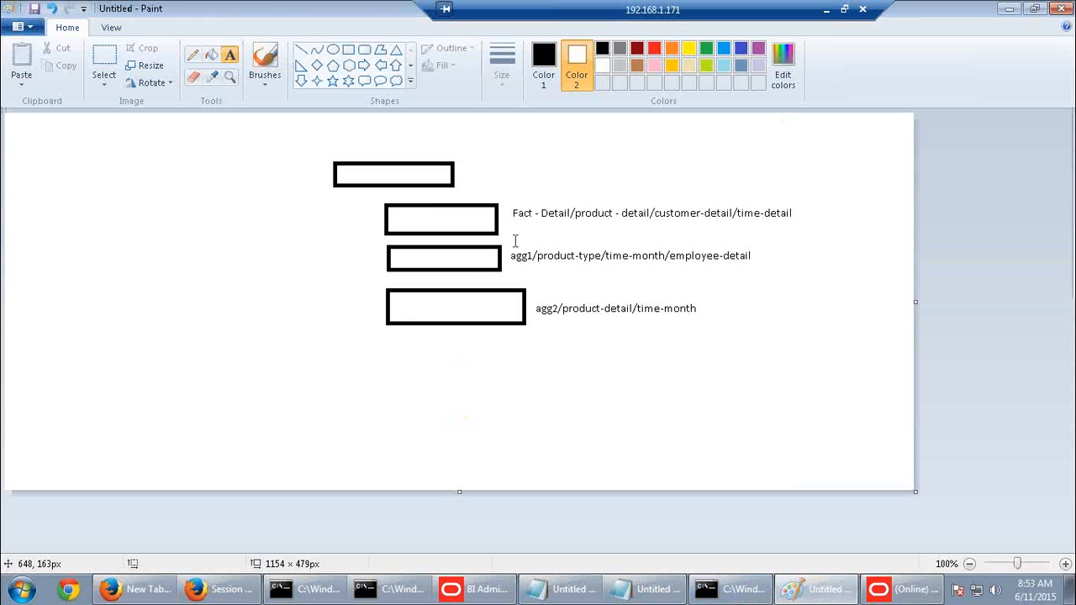
Set the Paint sketch aside and bring the activity guide PDF into view
left_click(901, 588)
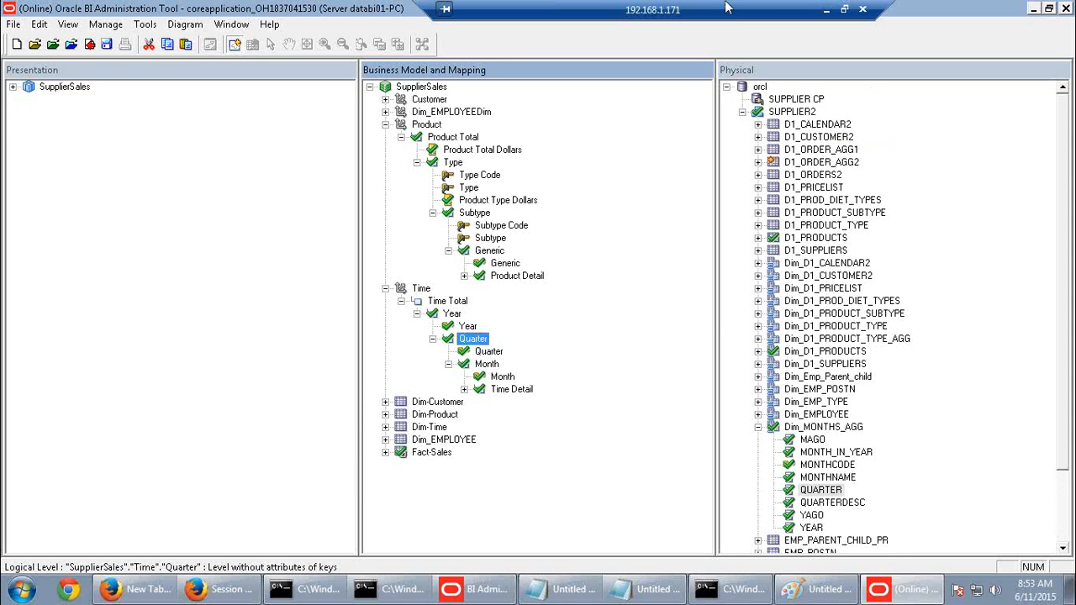
left_click(829, 10)
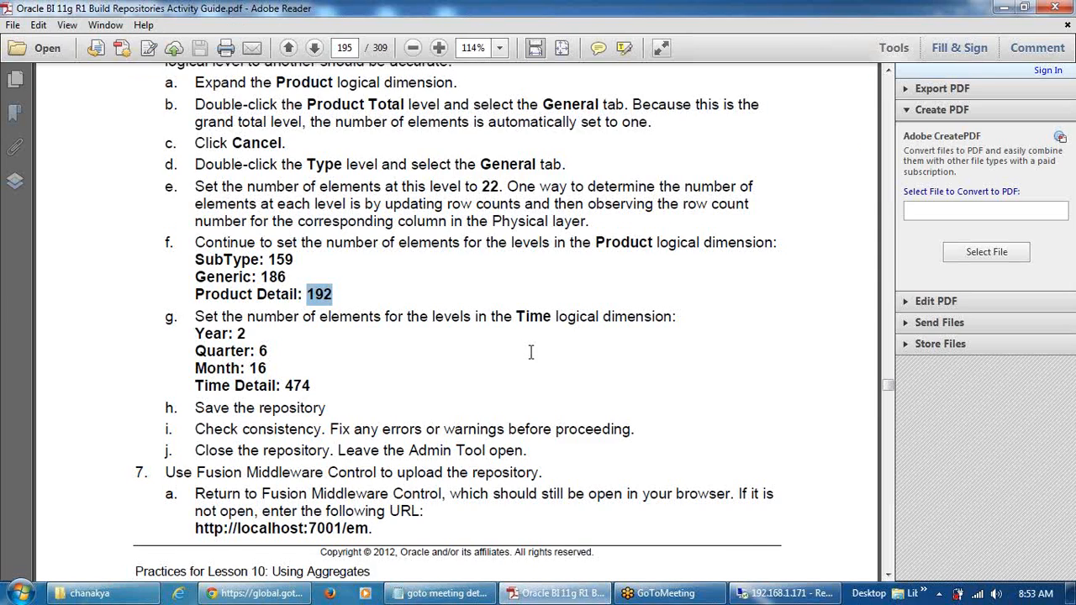
Read step 6 of the guide, highlighting the notes on aggregate sources and level ratios
scroll(533, 360, "up", 5)
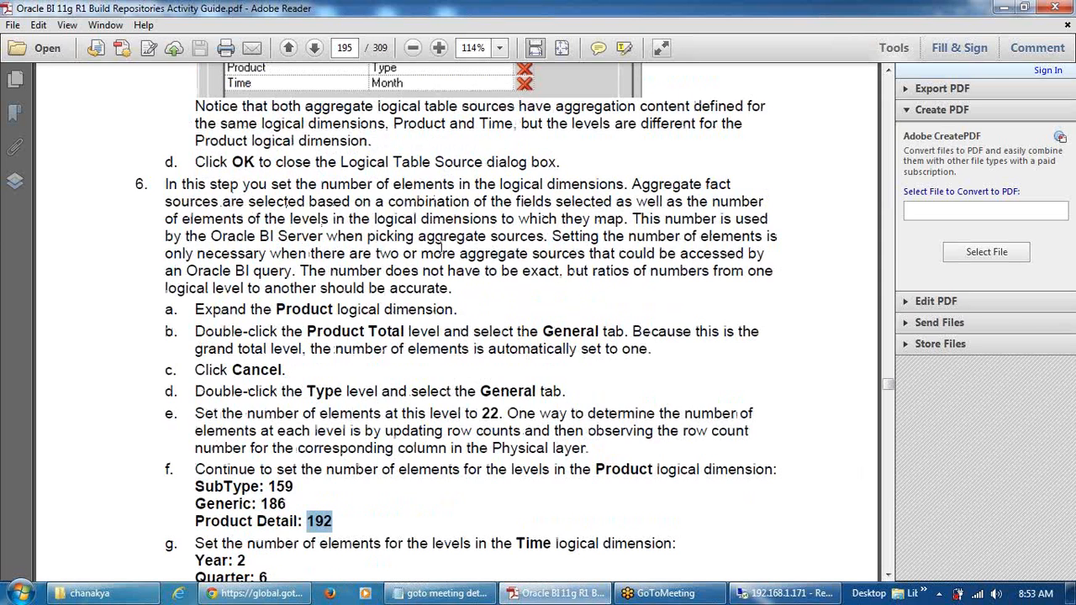
left_click_drag(310, 255, 669, 273)
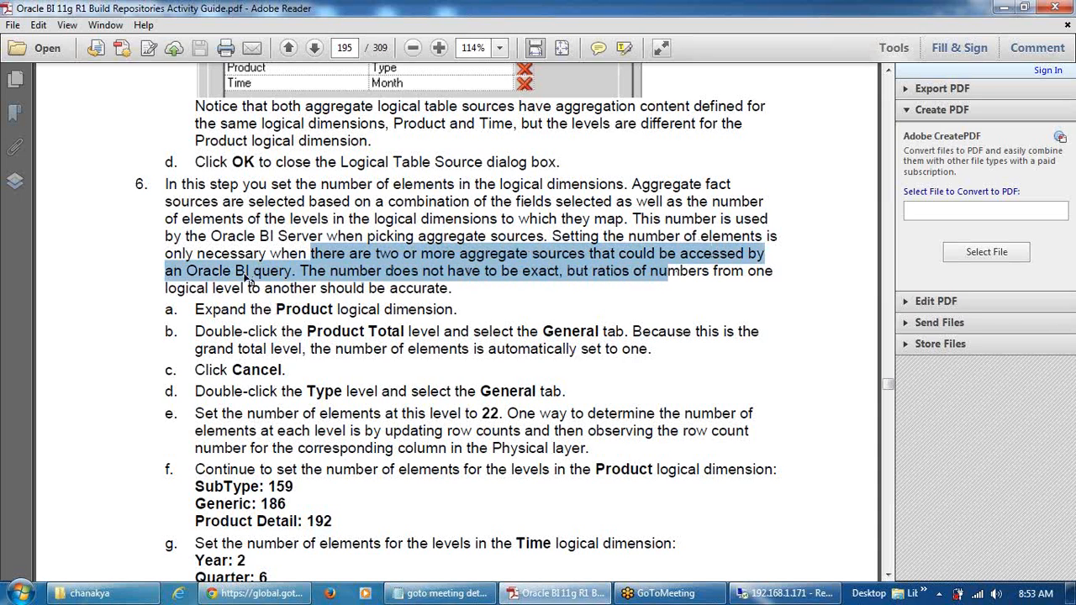
left_click(245, 286)
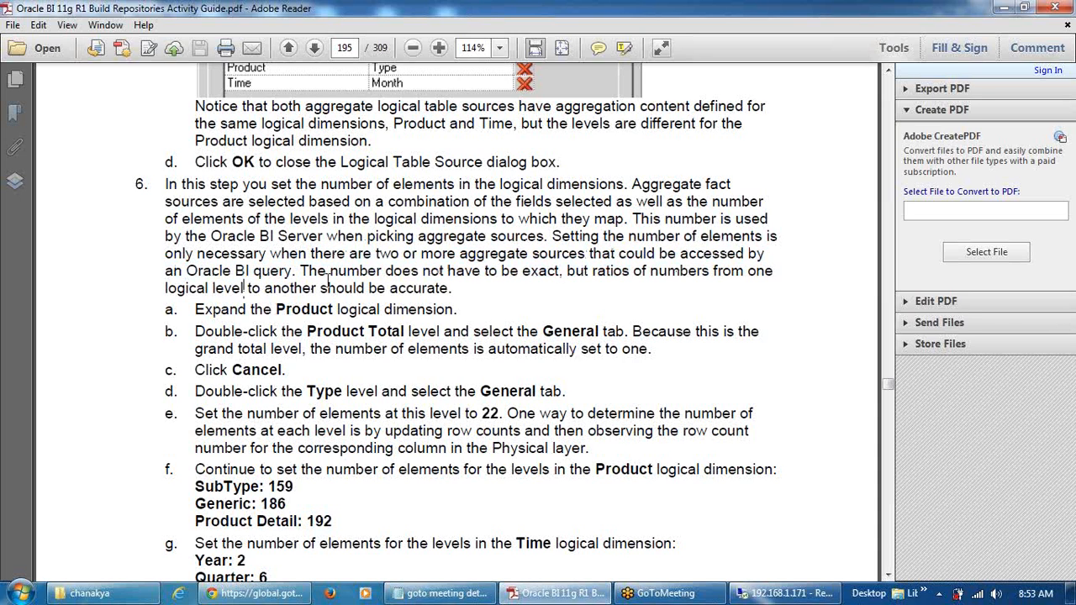
left_click_drag(300, 270, 448, 289)
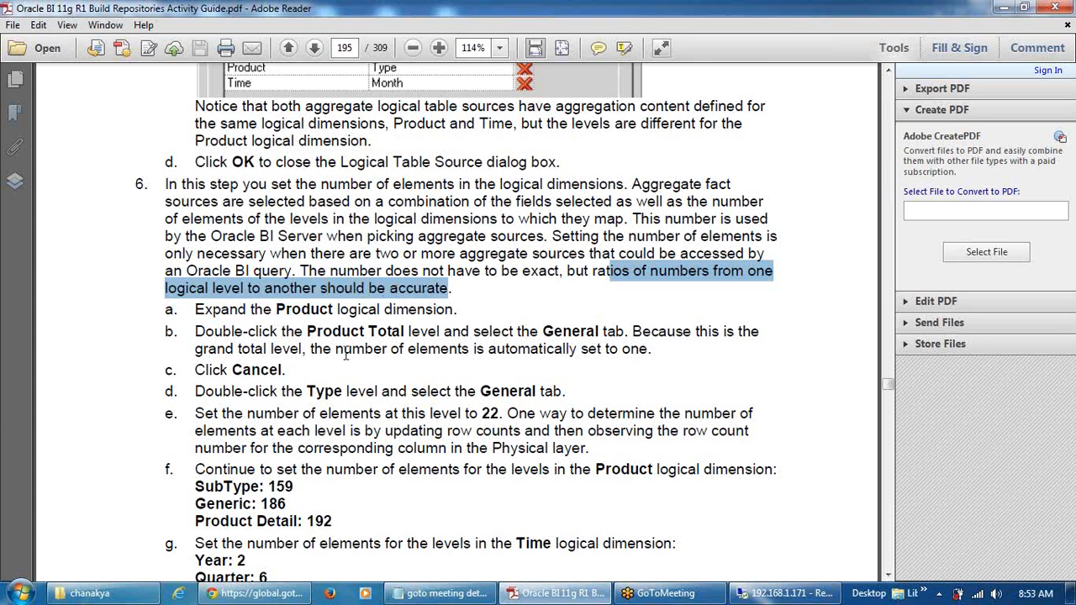
scroll(325, 372, "down", 2)
scroll(325, 371, "down", 3)
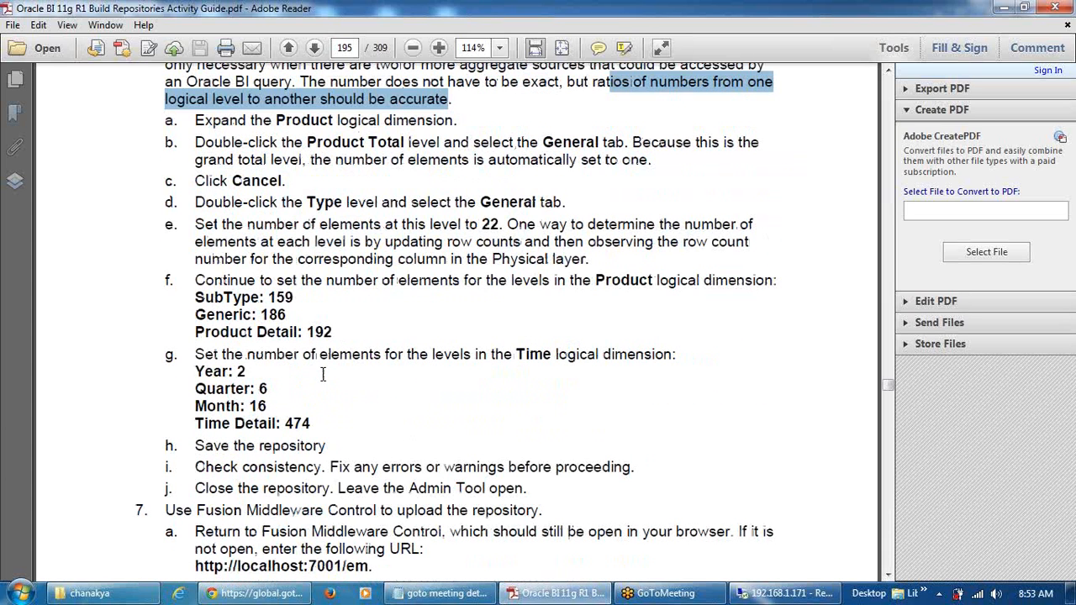
scroll(323, 374, "down", 10)
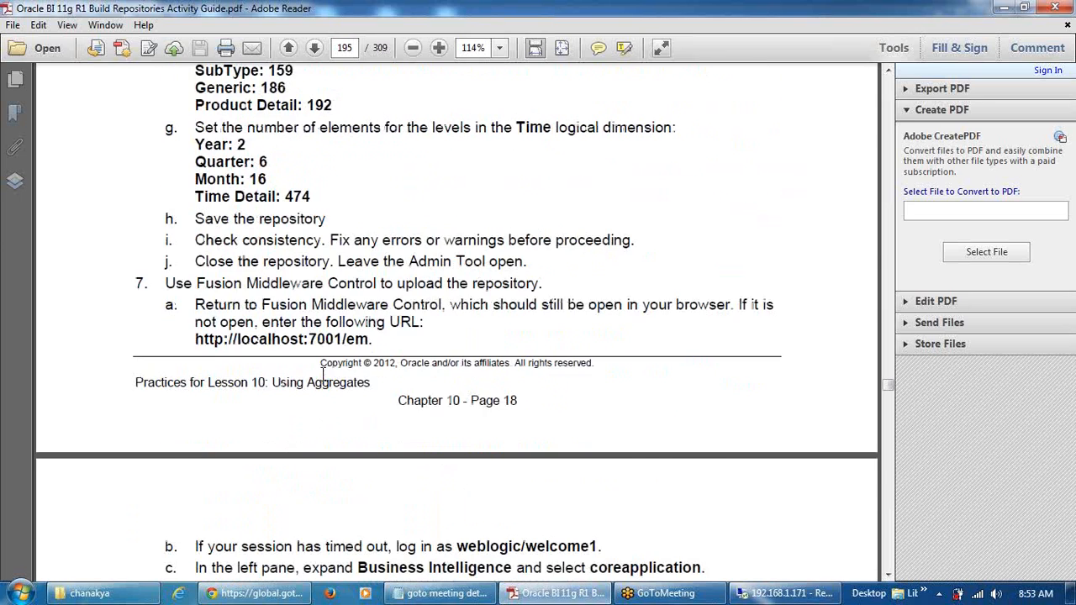
scroll(323, 375, "down", 1)
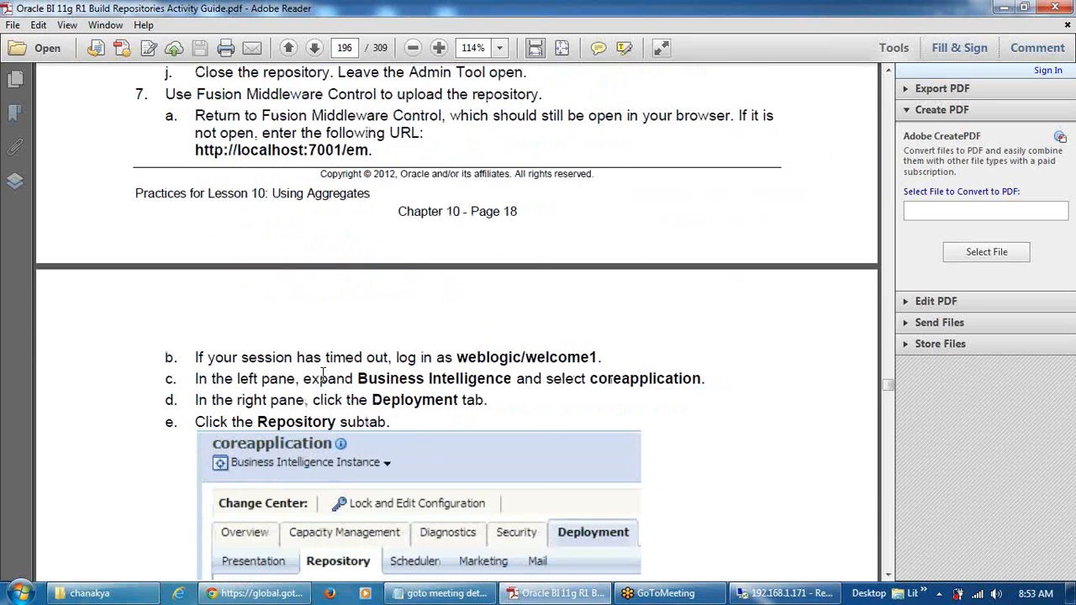
scroll(323, 374, "up", 3)
scroll(326, 383, "up", 6)
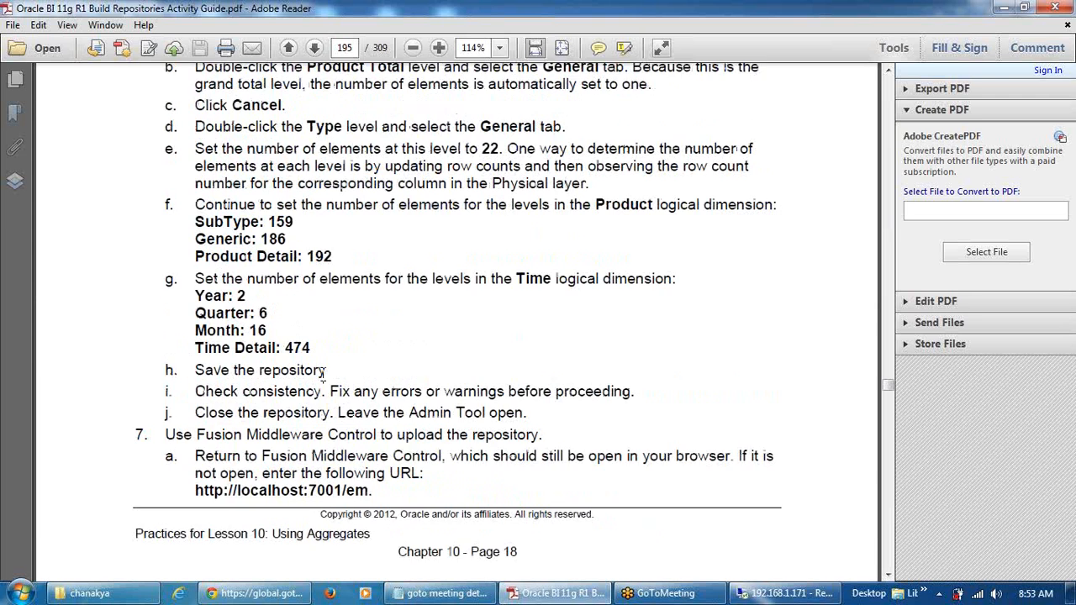
Return to the Administration Tool and select the Year and Quarter levels of Time
left_click(761, 594)
left_click(454, 317)
left_click(467, 340)
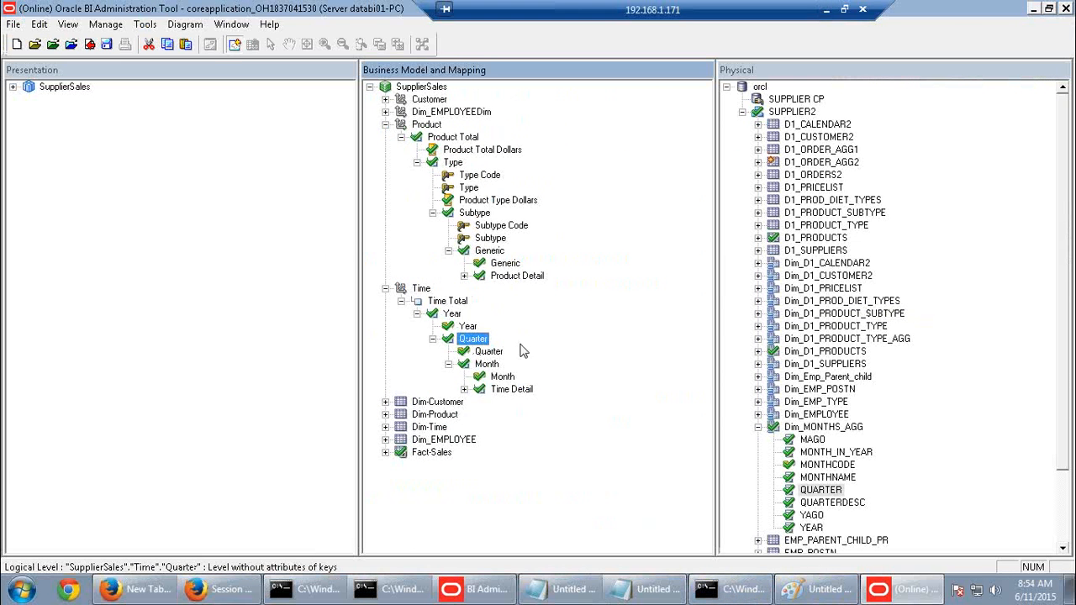
Step through the Year, Quarter, Month and Time Detail levels, then collapse Dim_MONTHS_AGG
left_click(456, 315)
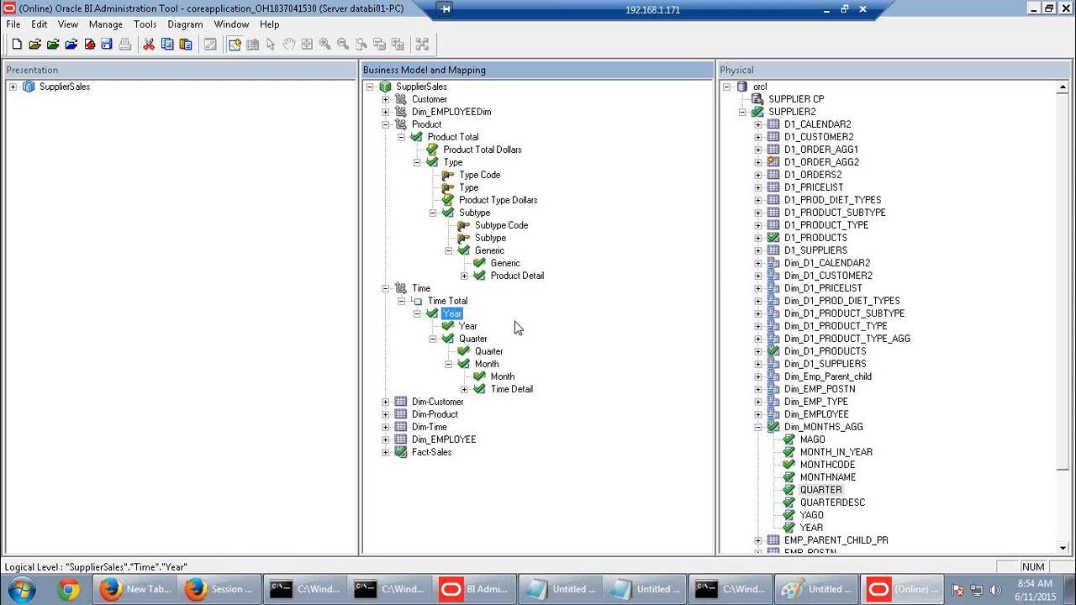
left_click(461, 340)
left_click(451, 317)
left_click(465, 339)
left_click(455, 315)
left_click(483, 339)
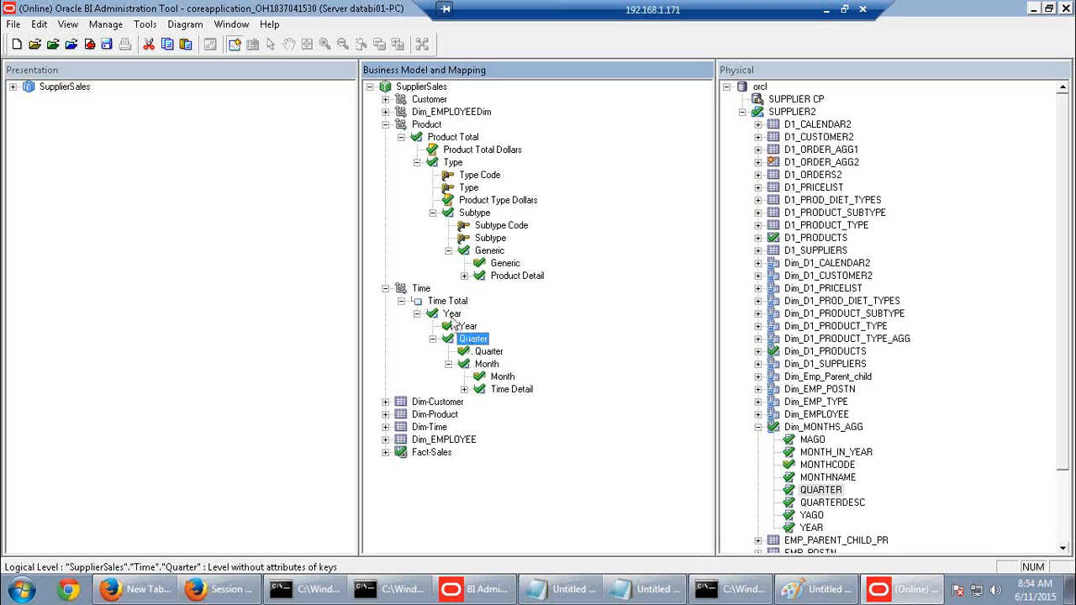
left_click(485, 365)
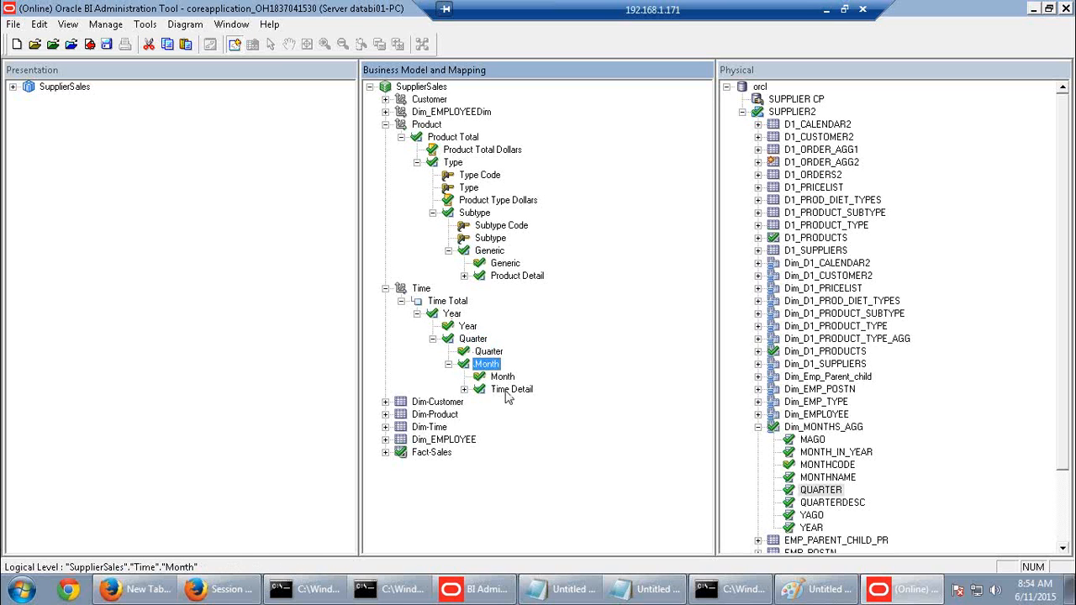
left_click(507, 390)
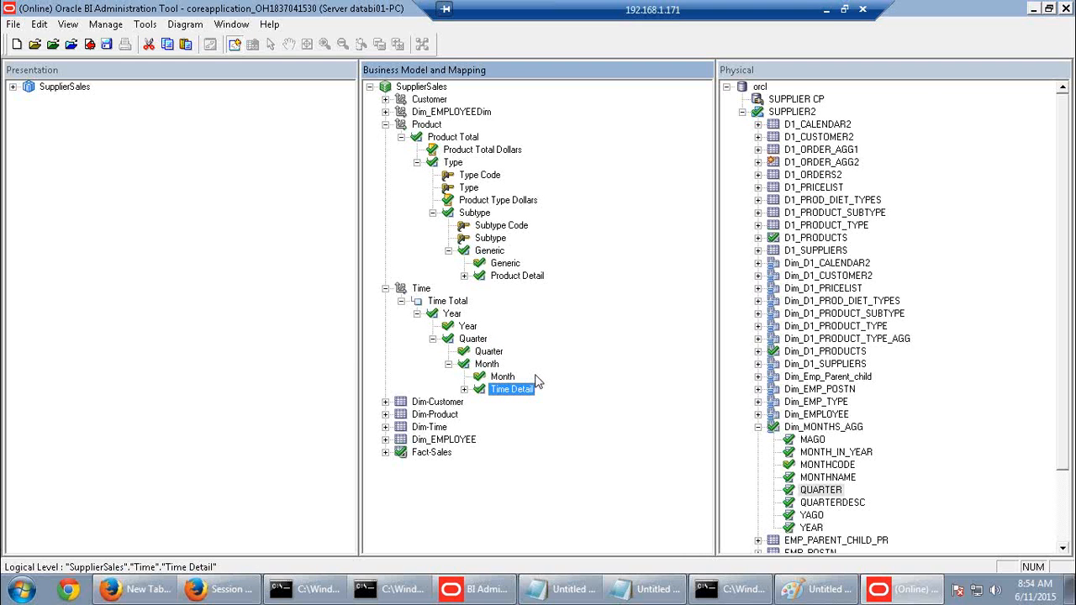
left_click(459, 316)
left_click(476, 339)
left_click(486, 365)
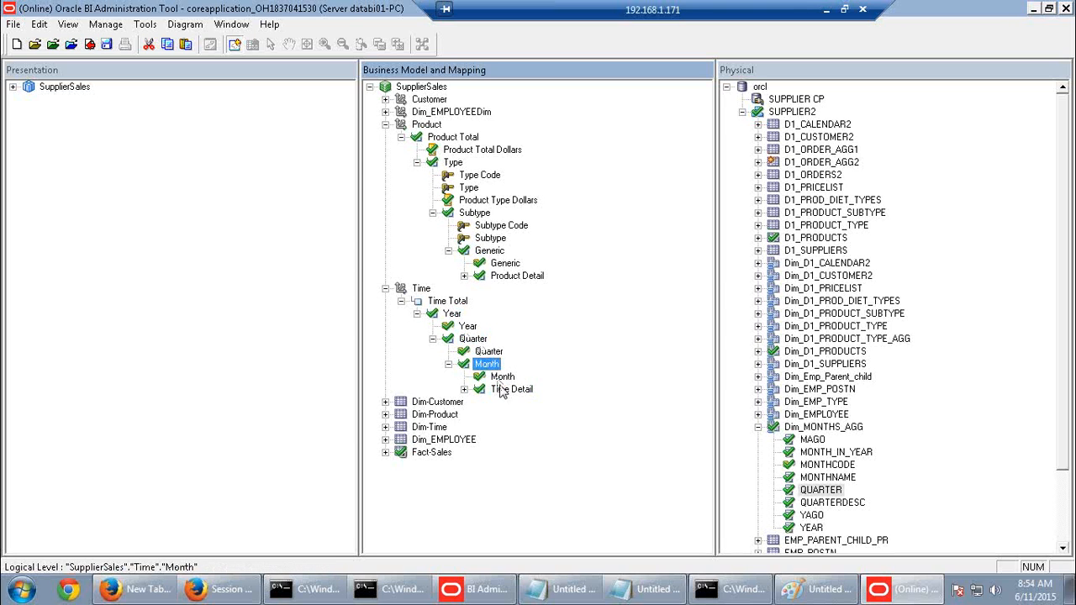
left_click(504, 389)
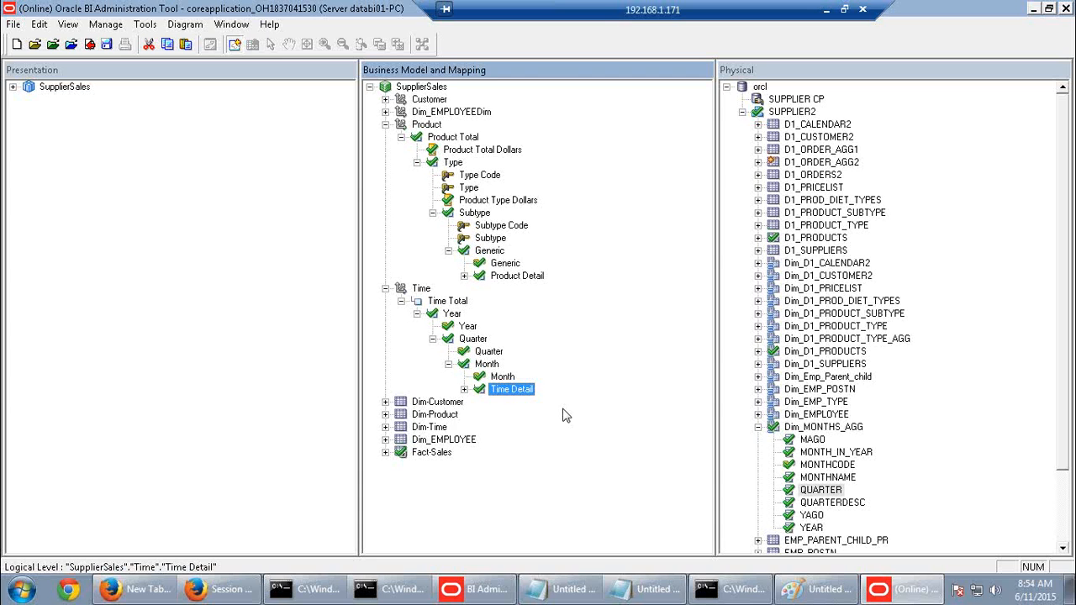
left_click(758, 428)
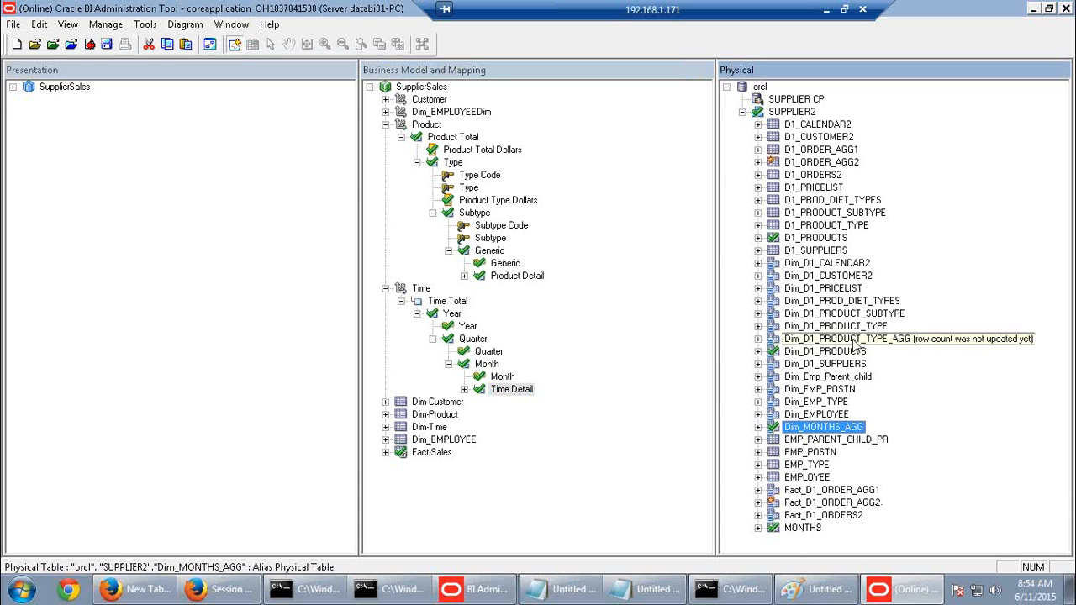
Update the row count for Dim_D1_CALENDAR2's YYYYMMDD column, checking out the objects
left_click(759, 264)
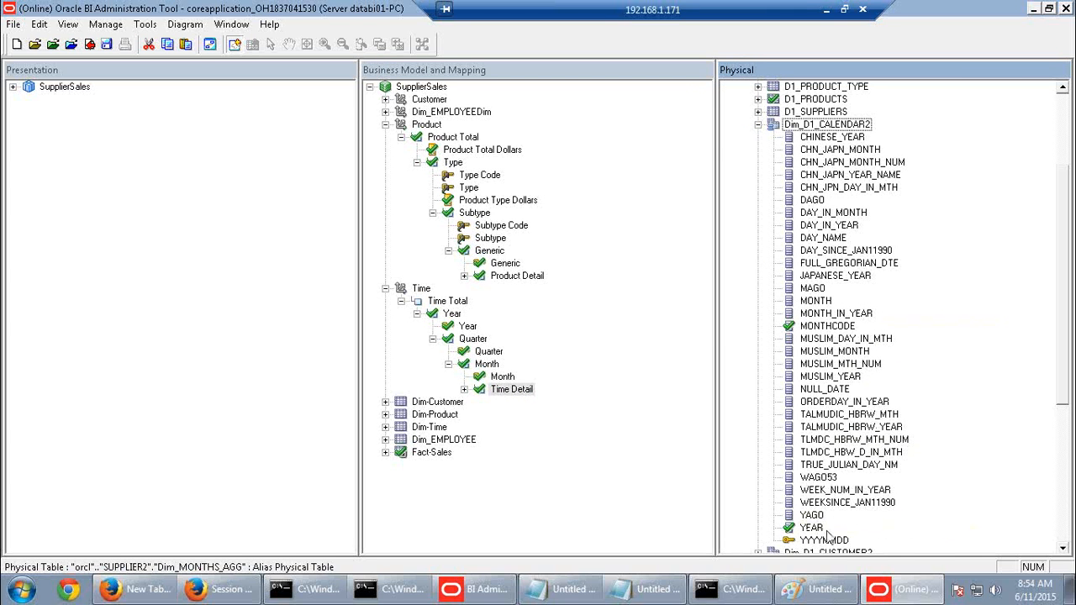
right_click(837, 544)
left_click(874, 286)
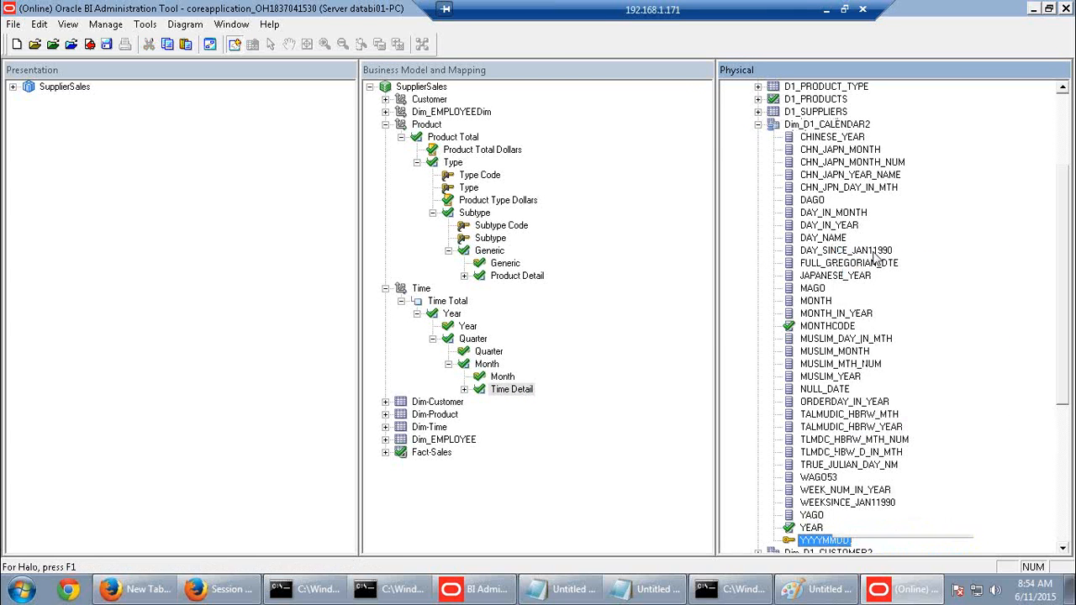
left_click(570, 438)
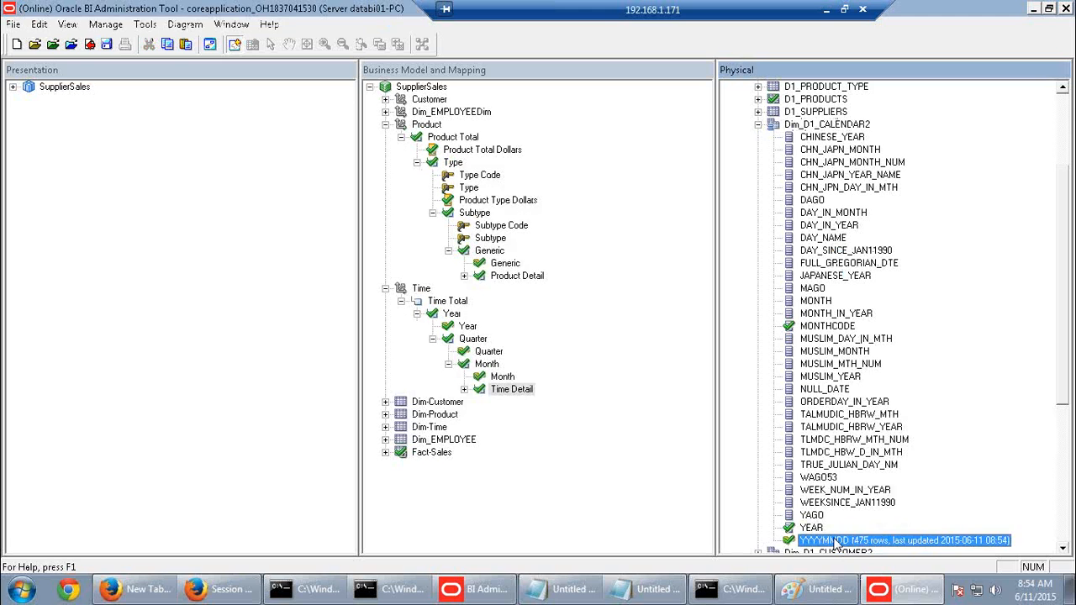
Check out the Time Detail level and review its 474 elements, then cancel without changes
left_click(497, 392)
double_click(497, 396)
left_click(613, 328)
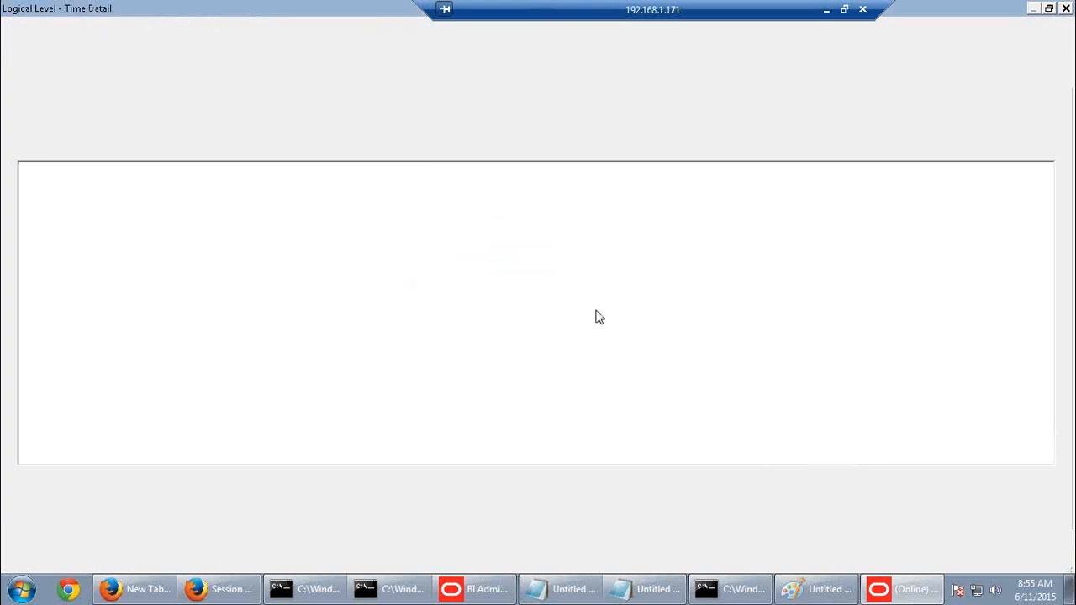
left_click(161, 91)
double_click(161, 91)
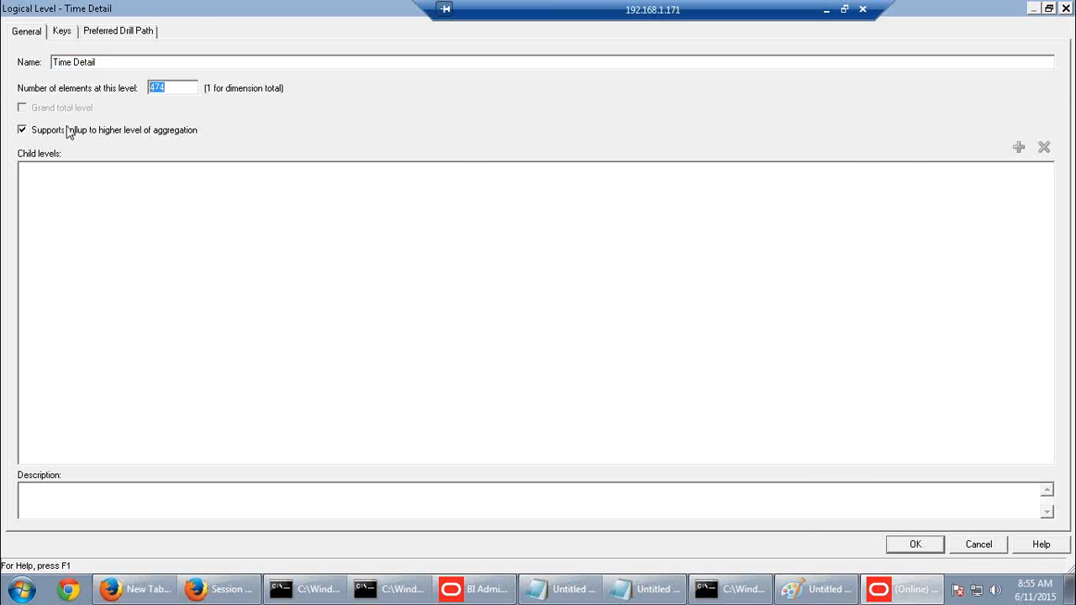
left_click(982, 549)
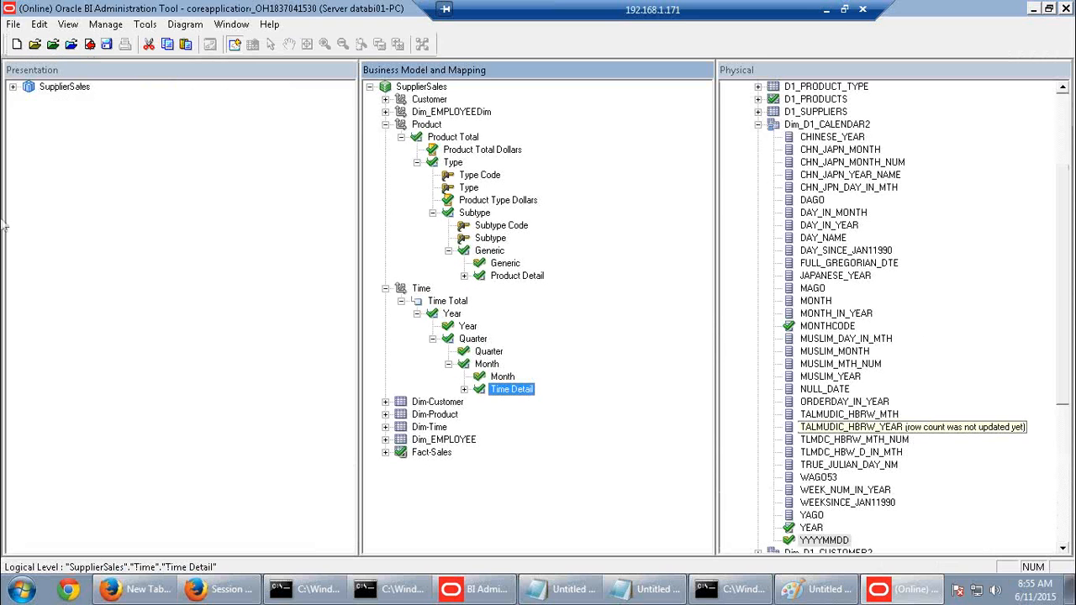
Check in the repository changes after passing the global consistency check
left_click(90, 44)
left_click(503, 336)
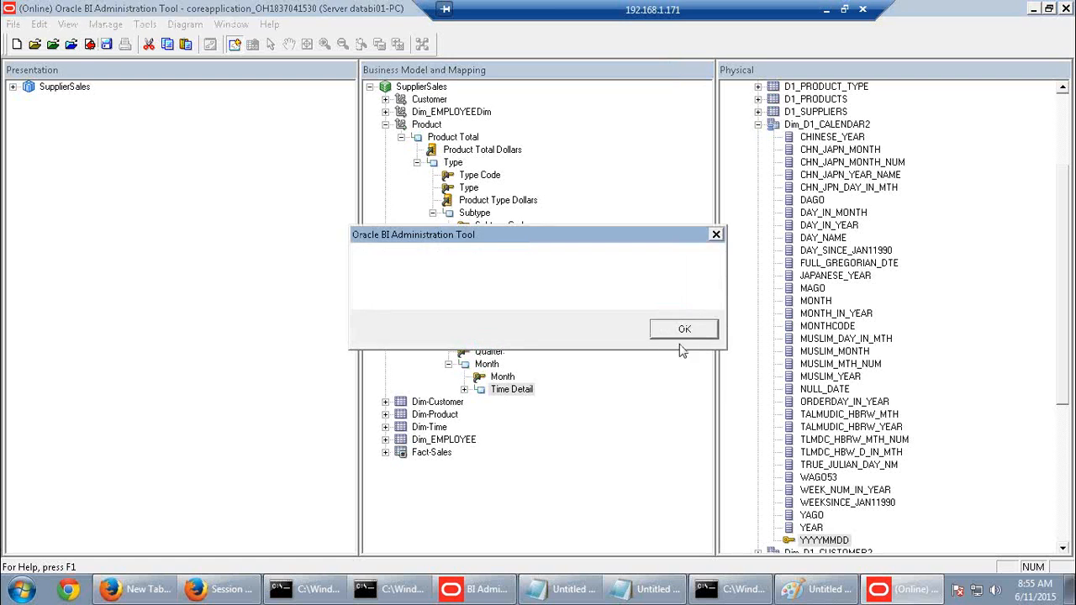
left_click(680, 336)
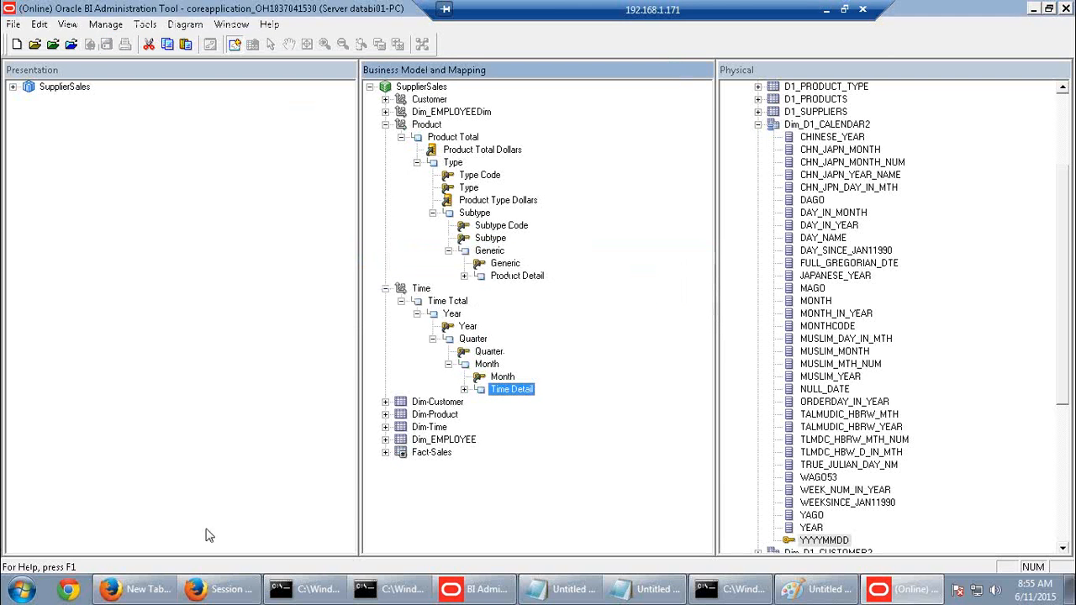
Close the browser's session log tab and return to the command window
left_click(193, 591)
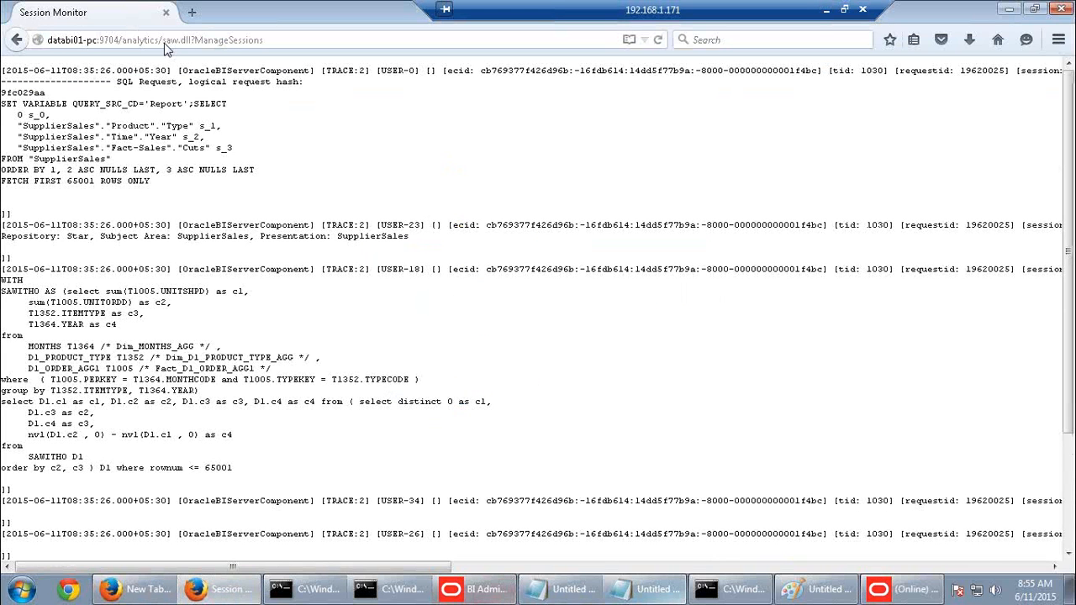
left_click(168, 13)
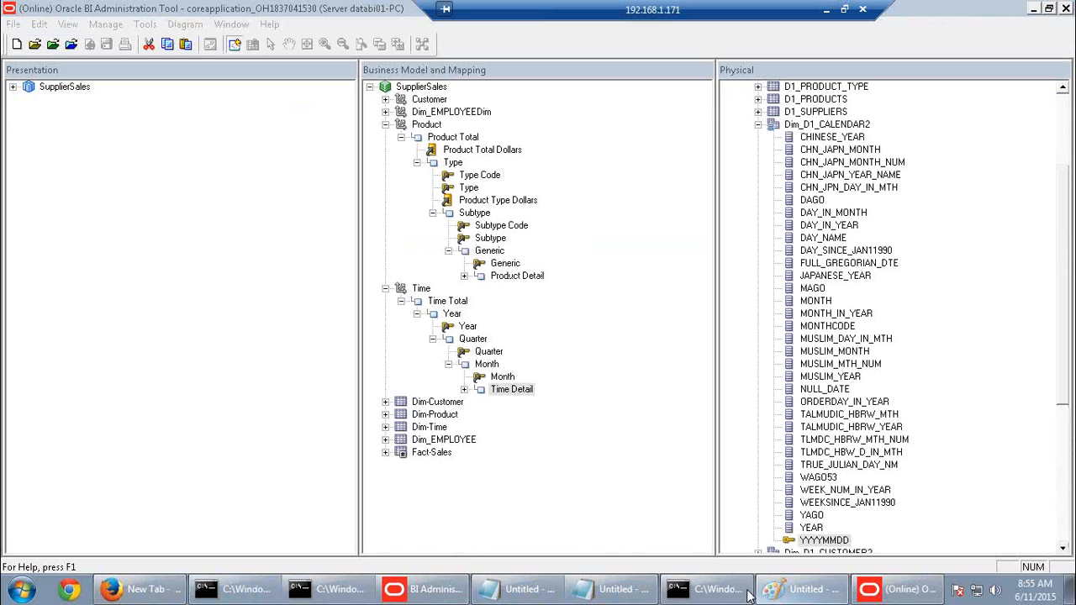
left_click(708, 589)
Stop all Oracle BI managed processes with opmnctl stopall
key("Up")
key("Up")
key("Up")
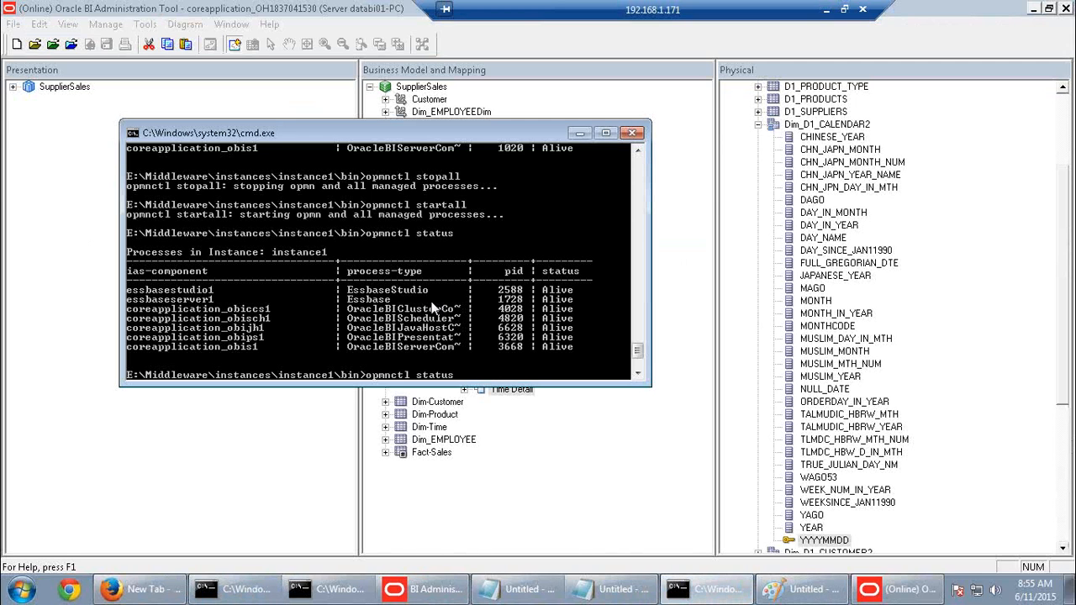
key("Down")
key("Down")
key("Up")
key("Return")
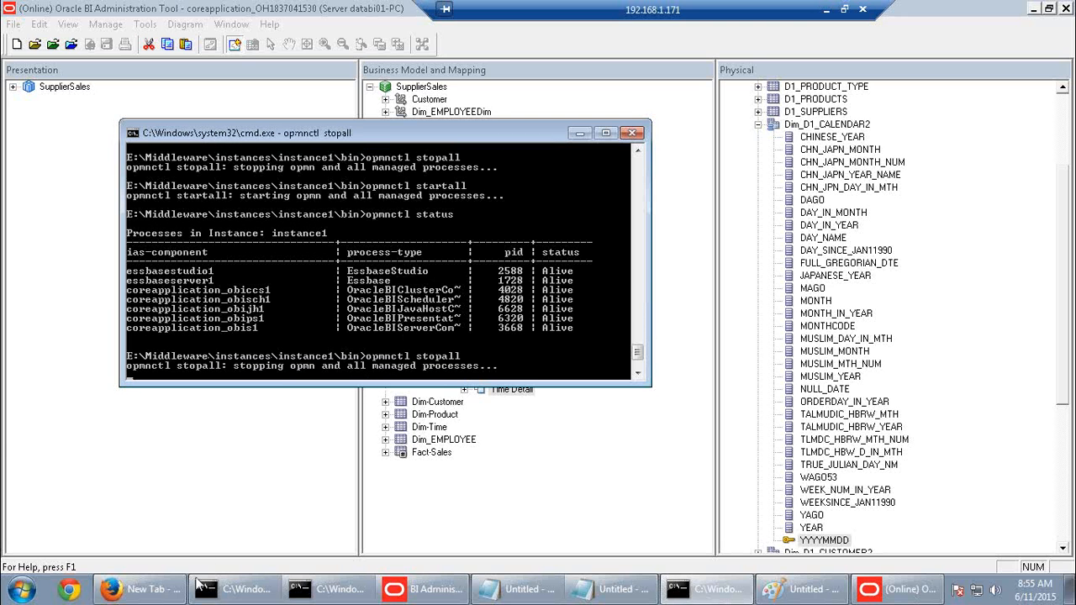
Start all the managed processes again with opmnctl startall
left_click(147, 591)
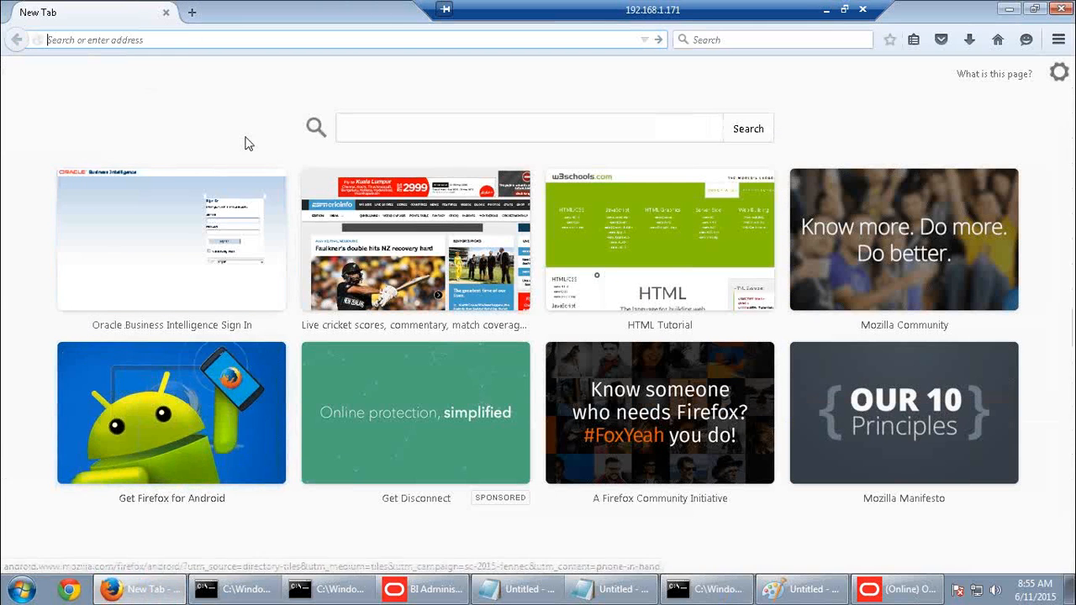
left_click(688, 589)
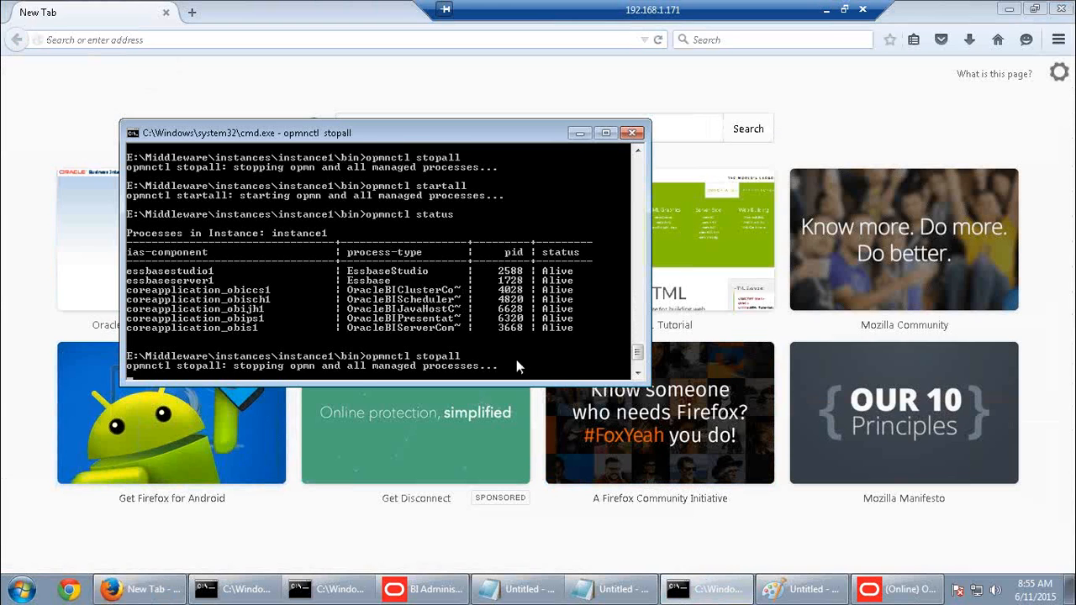
key("Down")
key("Return")
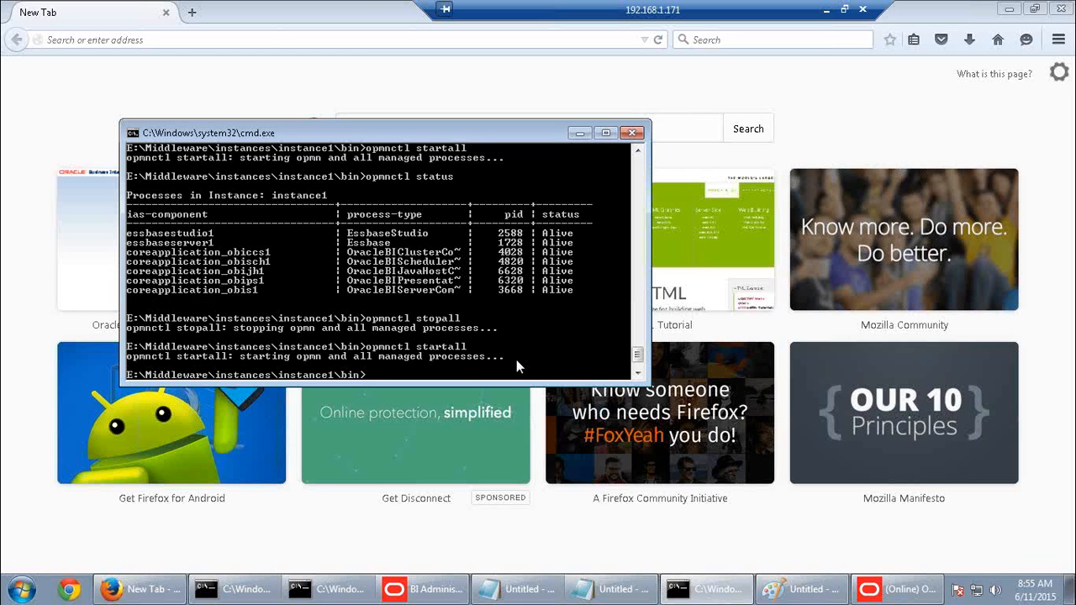
Go to databi01-pc:9704/analytics and sign in with the saved user ID and password
left_click(118, 40)
type("databi01-pc/")
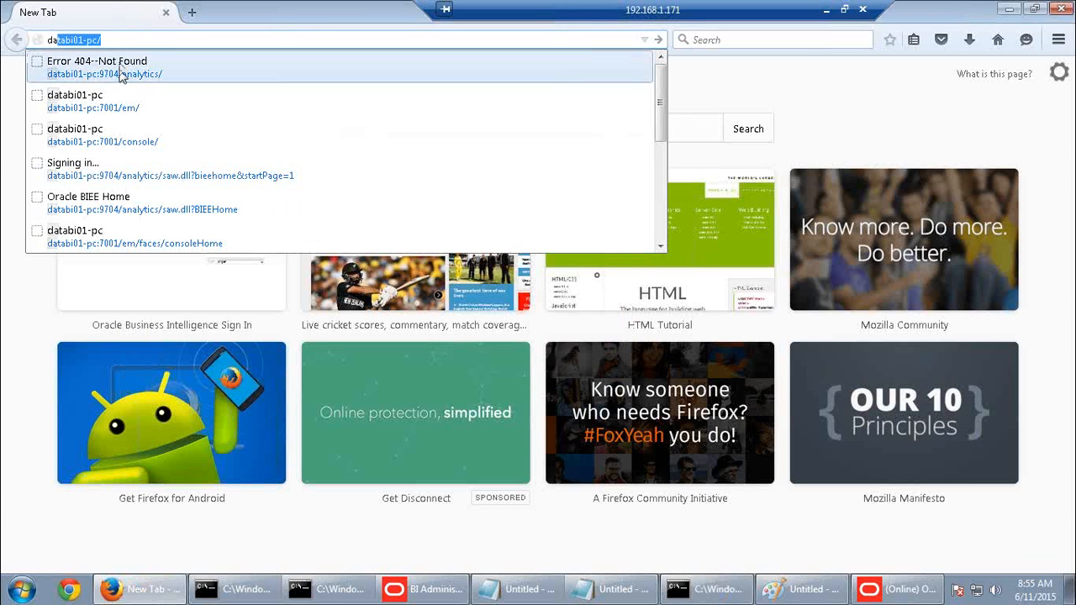
left_click(185, 71)
left_click(482, 222)
left_click(473, 230)
left_click(490, 246)
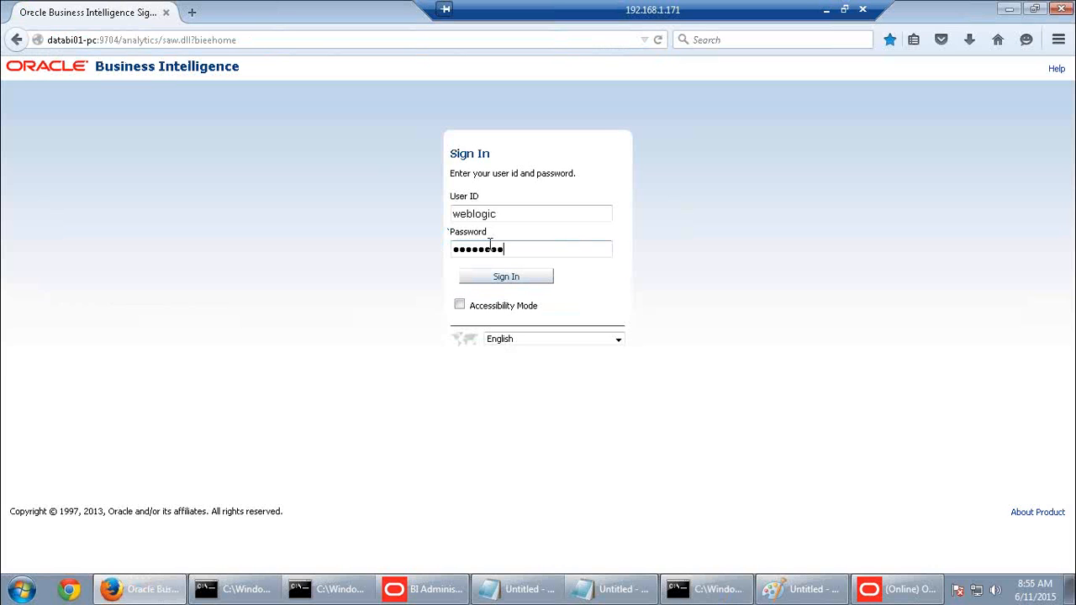
left_click(506, 279)
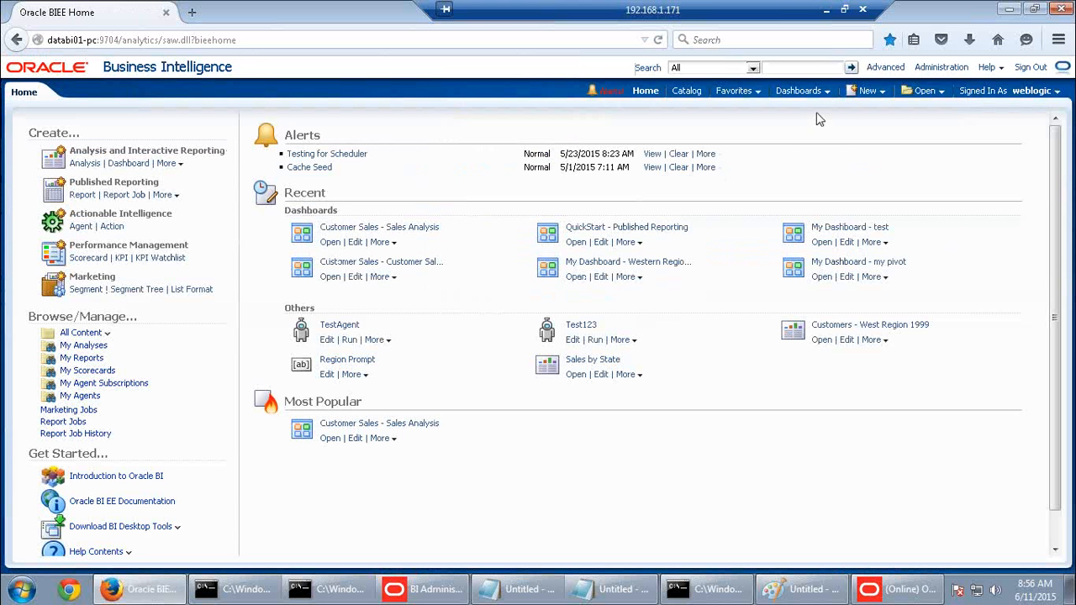
Build a new SupplierSales analysis from Product > Specific and Fact-Sales > Dollars
left_click(867, 91)
left_click(873, 130)
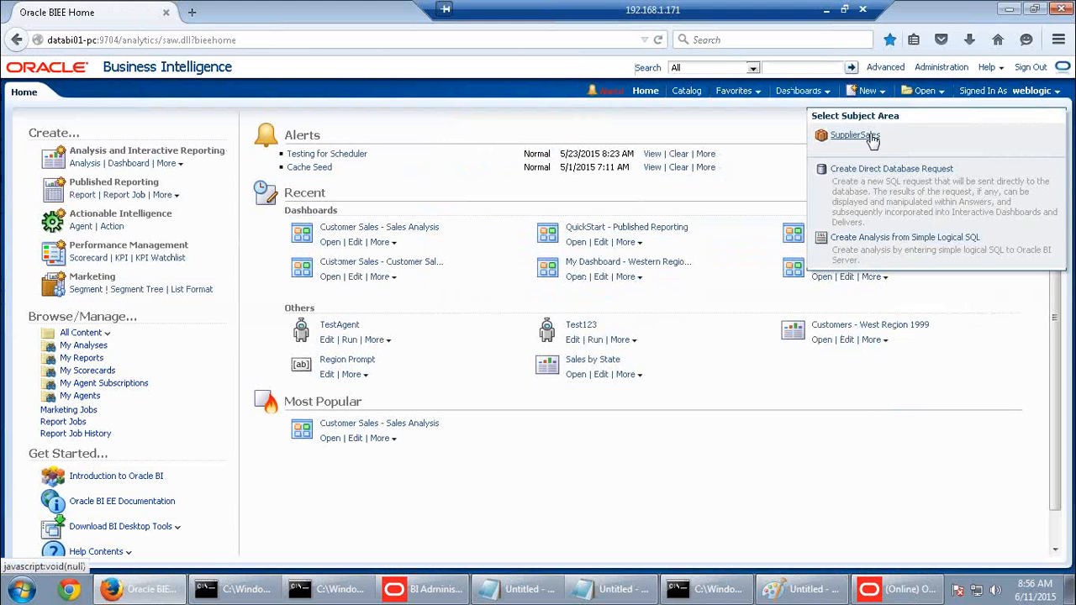
left_click(872, 138)
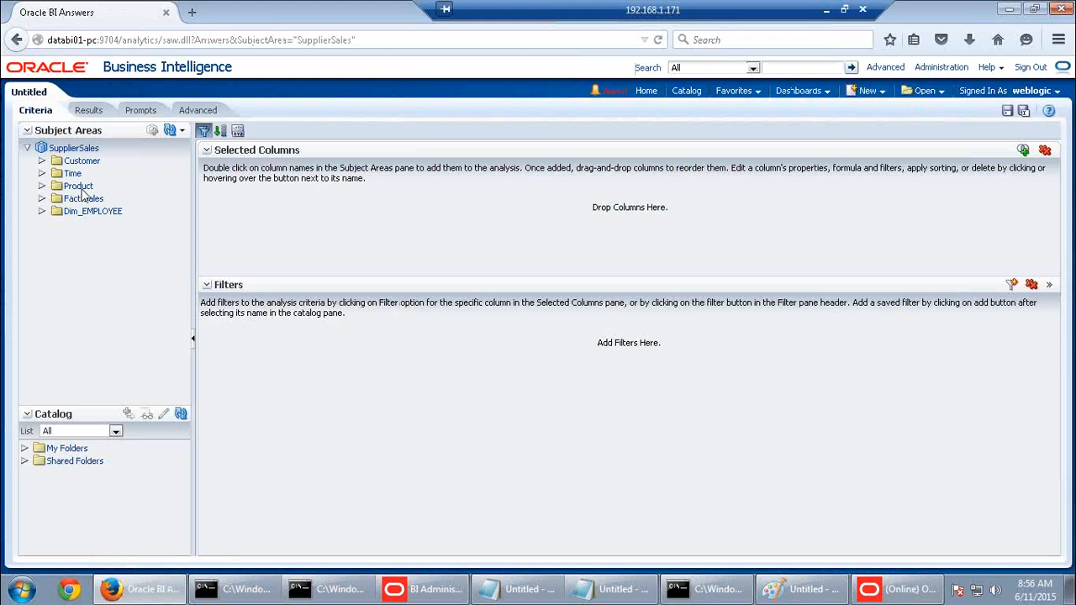
left_click(79, 186)
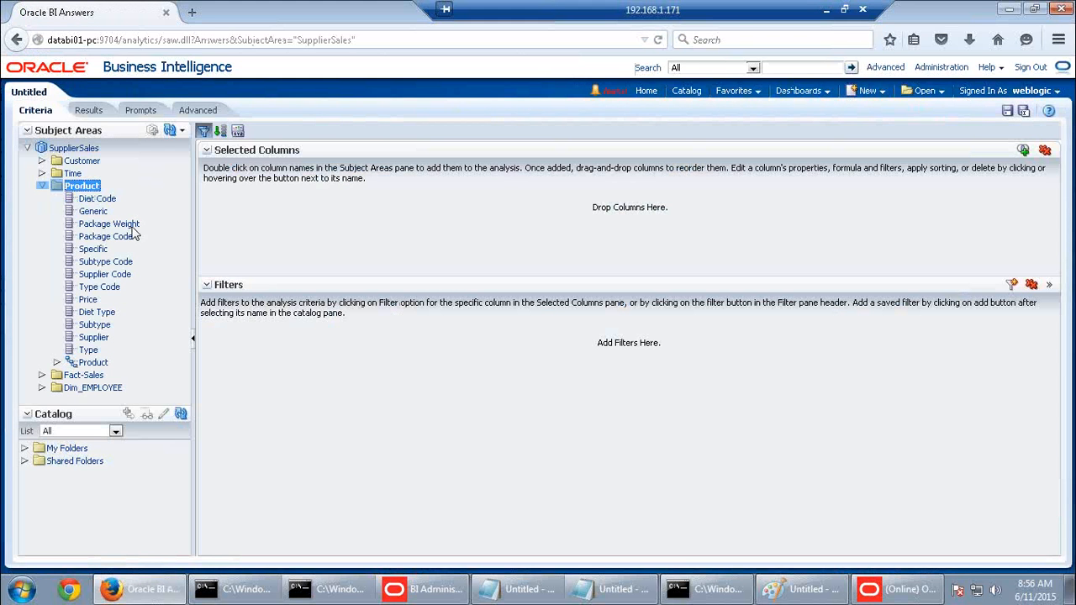
double_click(99, 250)
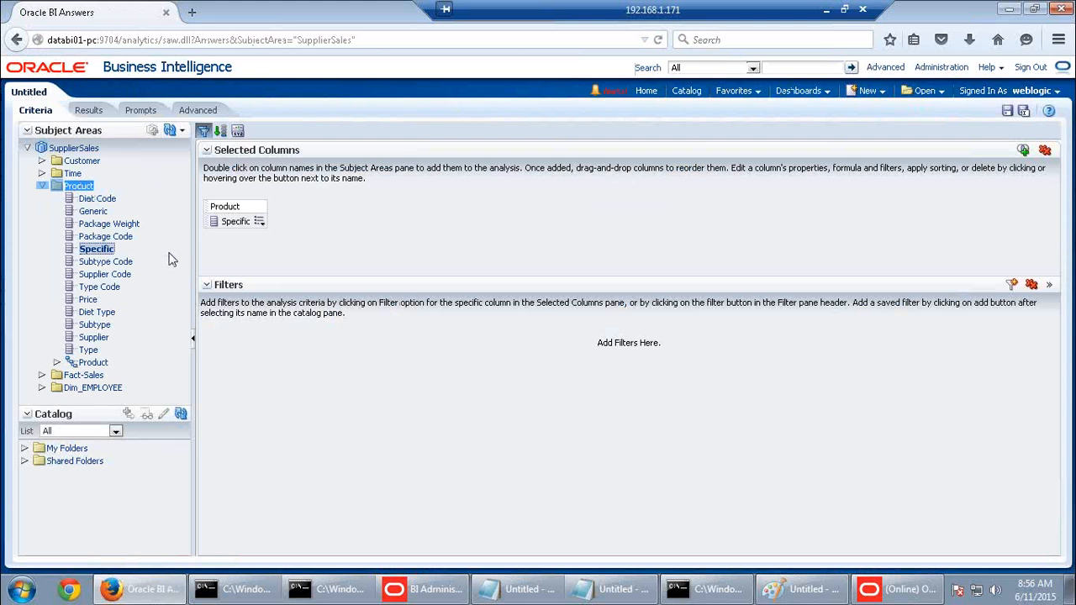
left_click(91, 377)
double_click(95, 389)
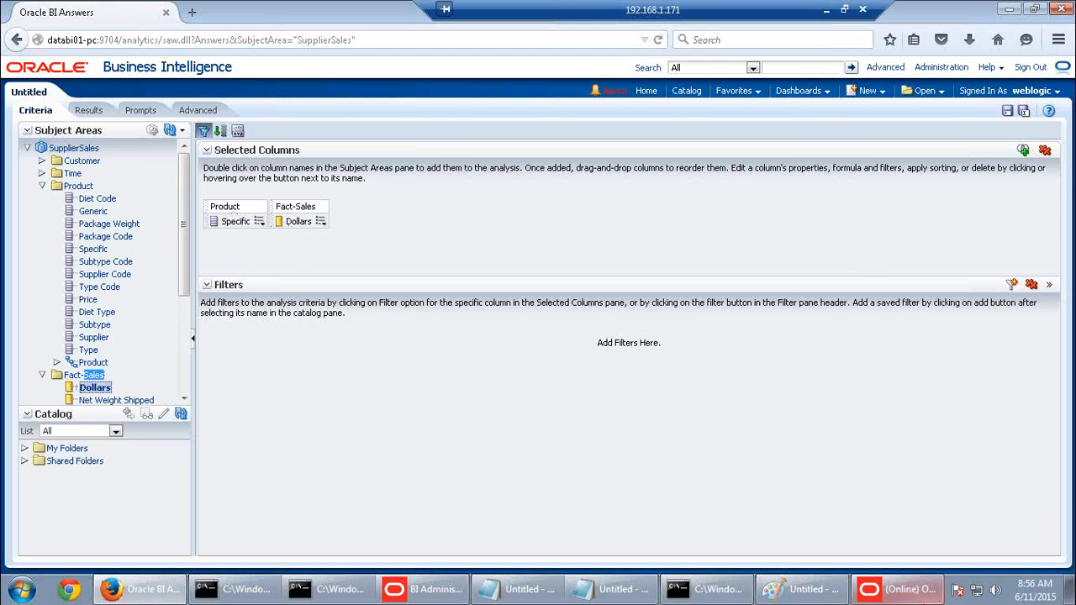
left_click(895, 589)
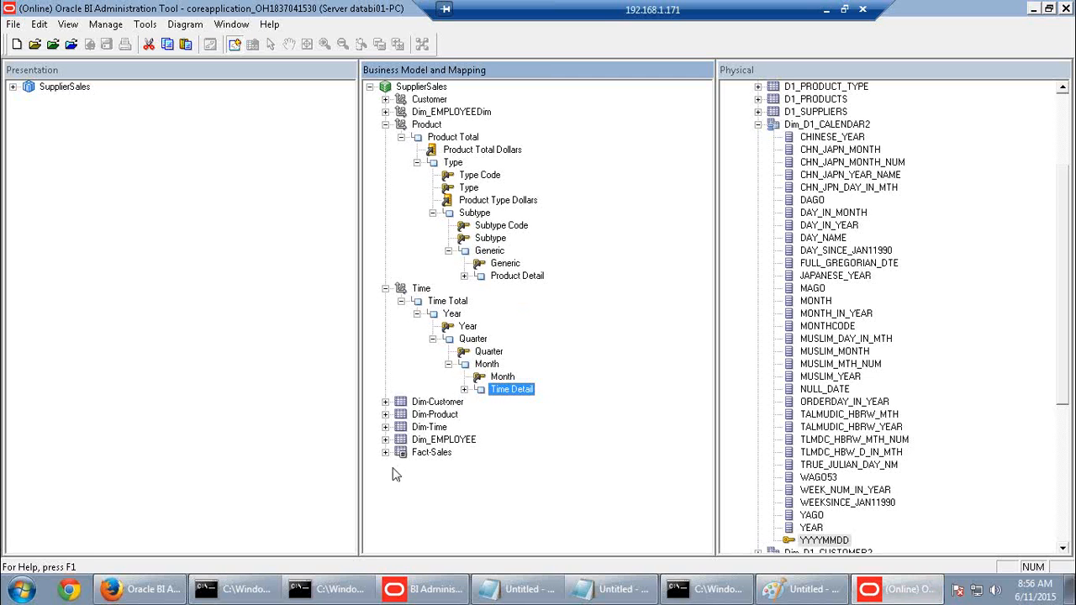
Inspect Fact-Sales sources Fact_D1_ORDER_AGG1, Fact_D1_ORDERS2 and Fact_D1_ORDER_AGG2
left_click(385, 452)
left_click(483, 366)
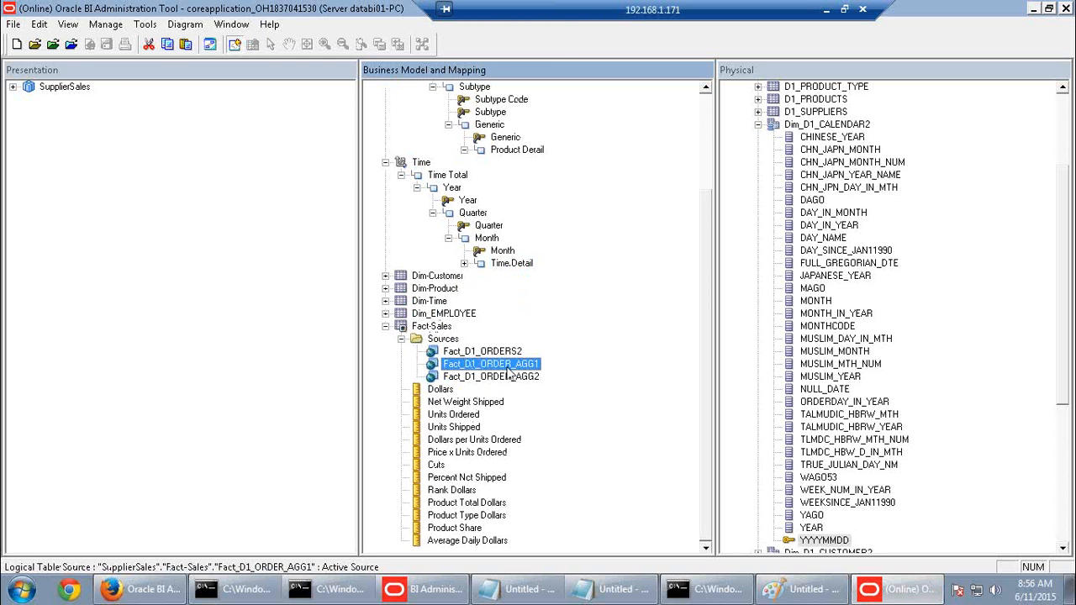
left_click(514, 352)
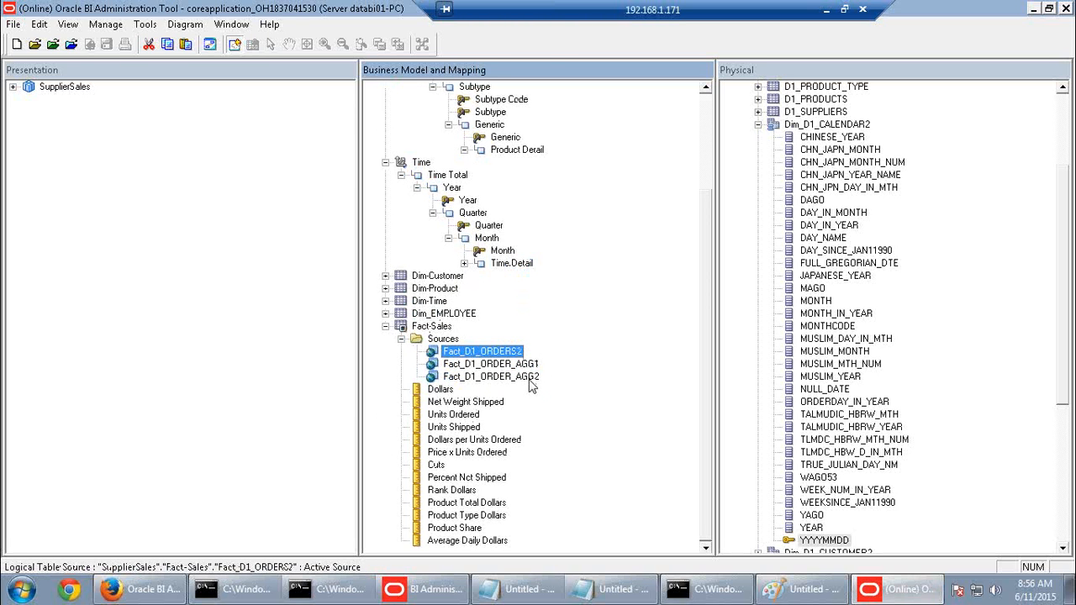
left_click(526, 377)
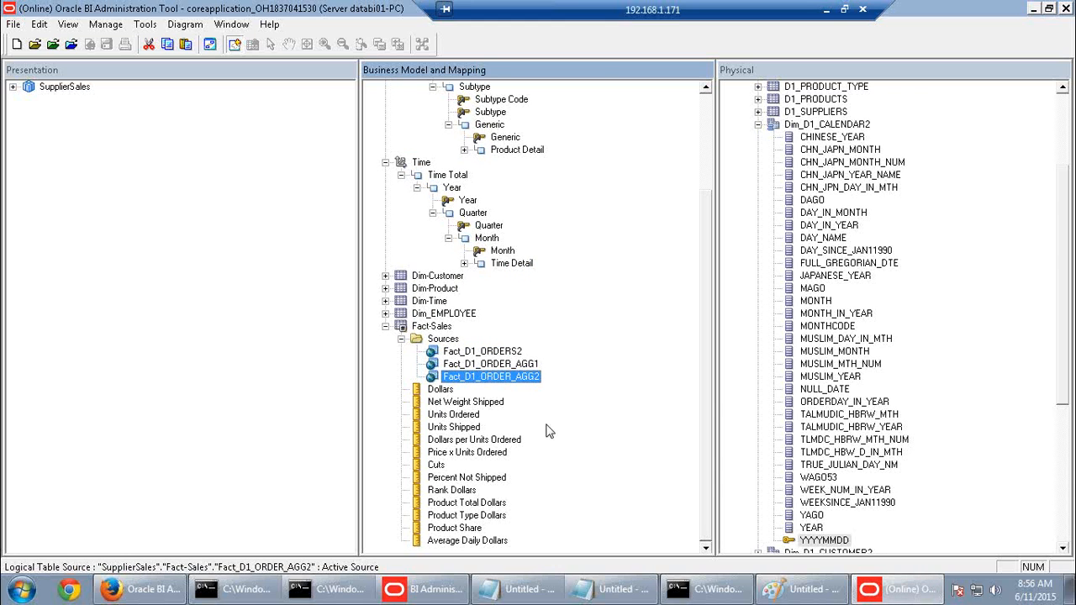
left_click(139, 589)
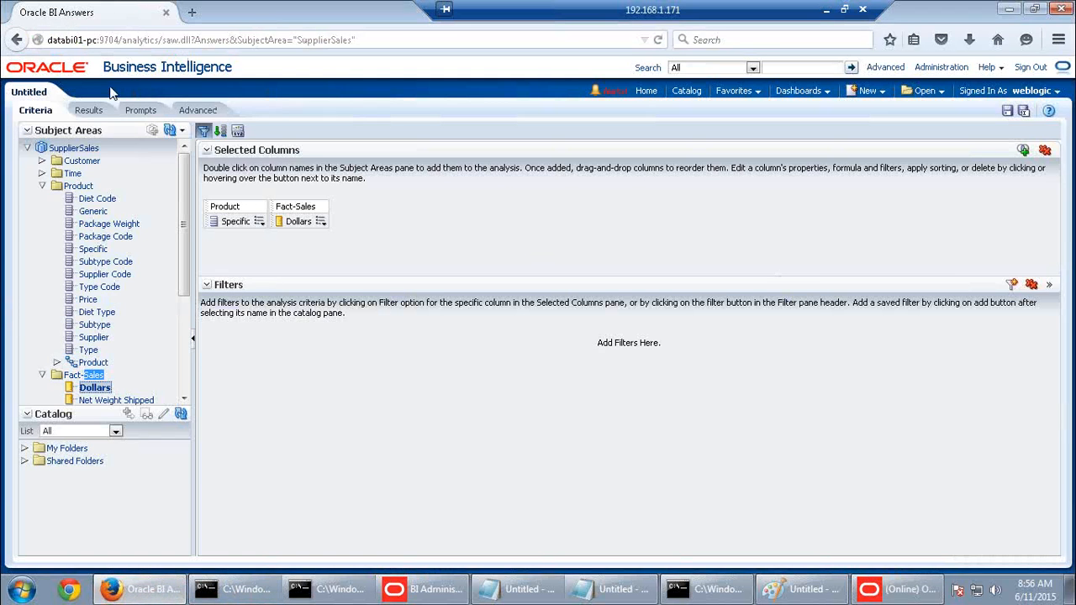
Run the analysis, then leave the page for Administration's Manage Sessions list
left_click(87, 111)
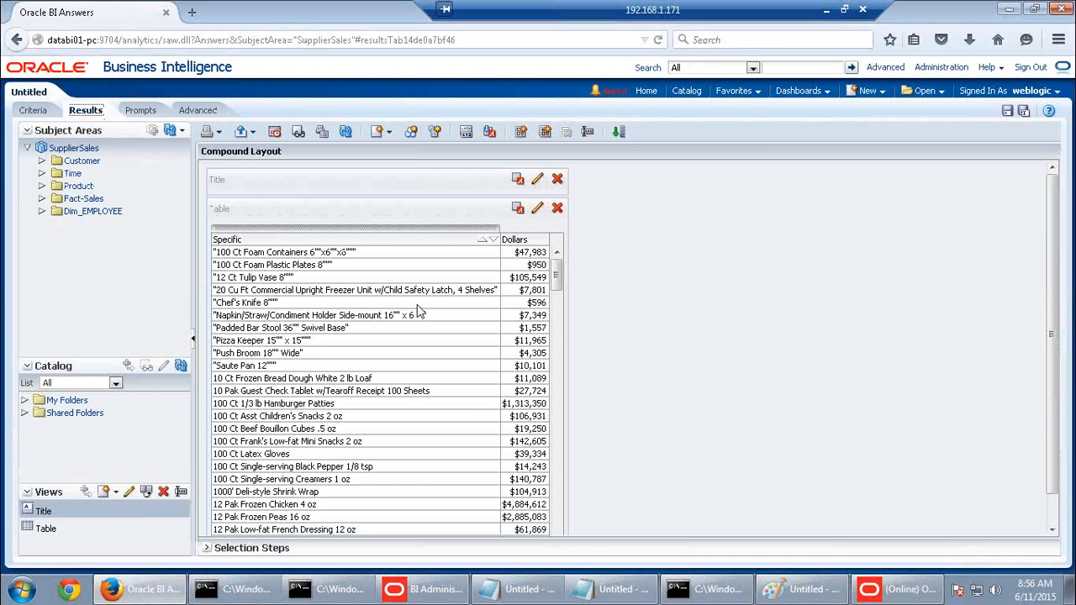
left_click(950, 74)
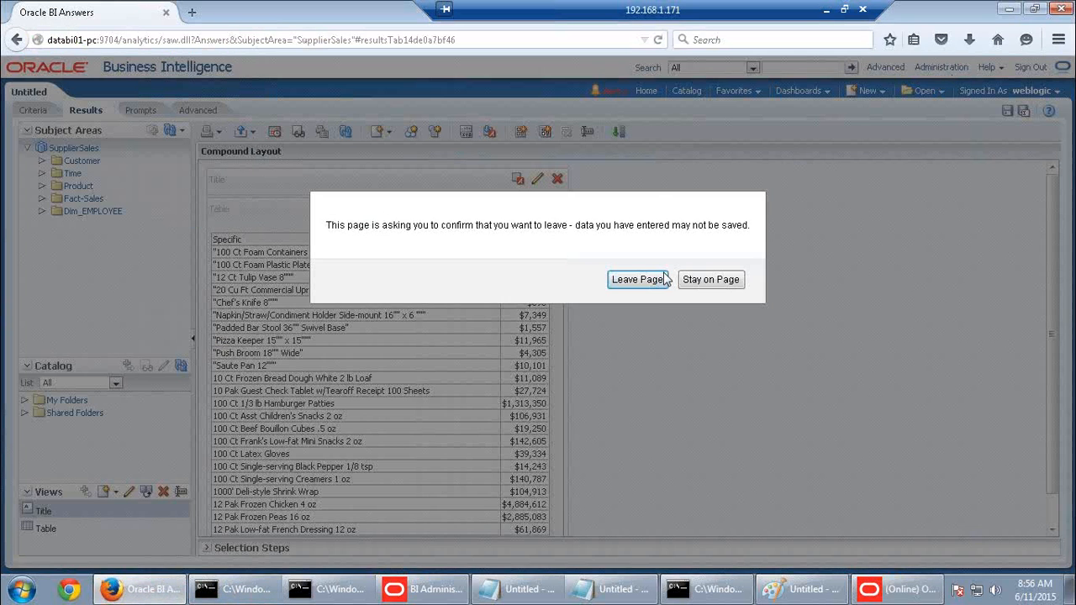
left_click(710, 279)
left_click(115, 351)
View the analysis query log and highlight Fact_D1_ORDER_AGG2 as the table read
scroll(294, 311, "down", 2)
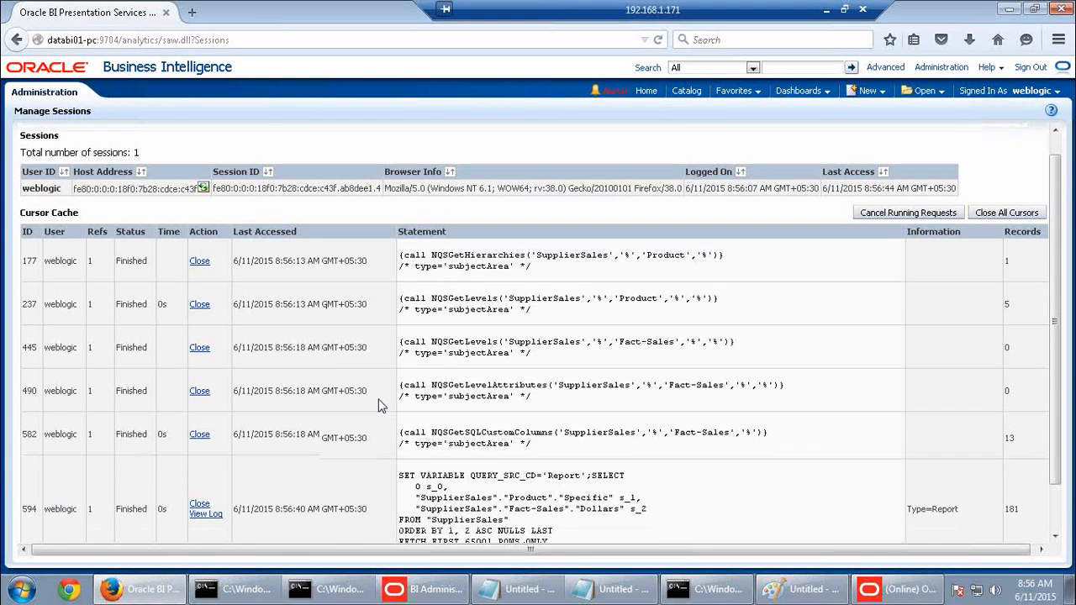
left_click(212, 464)
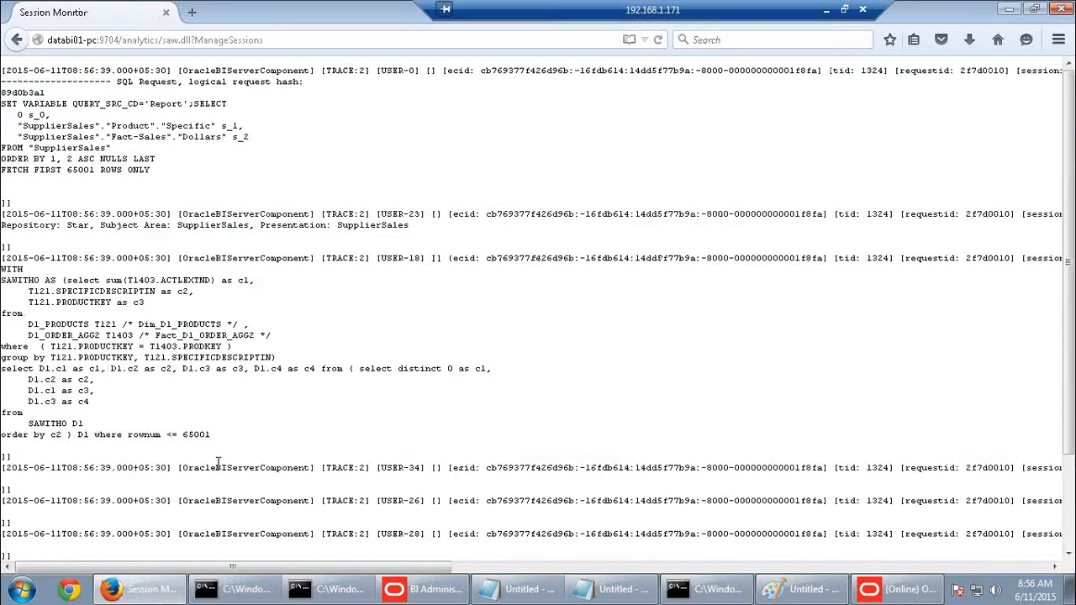
left_click_drag(156, 335, 256, 335)
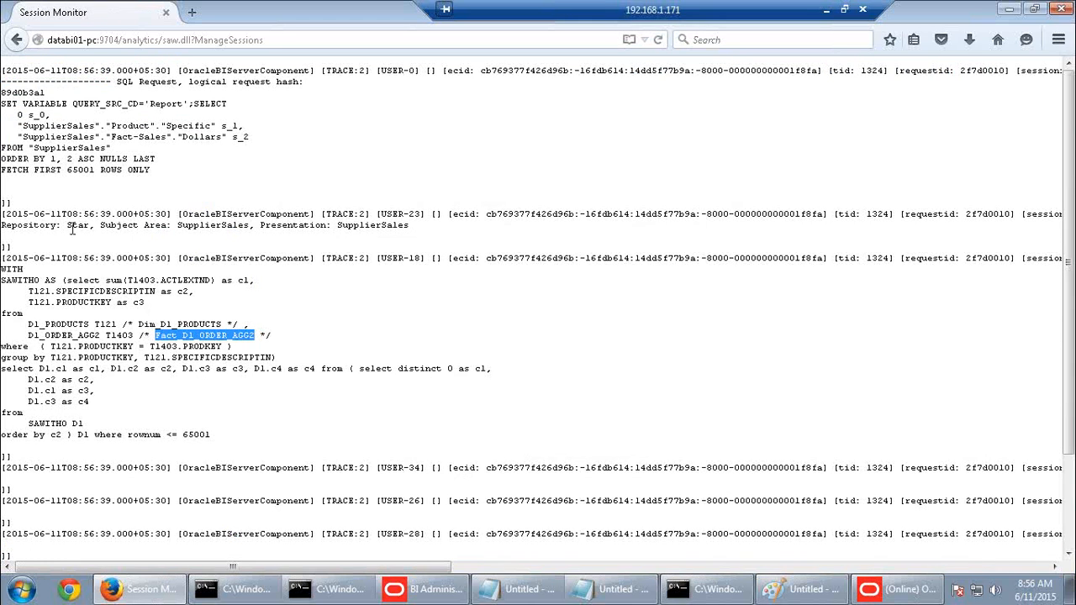
left_click(18, 41)
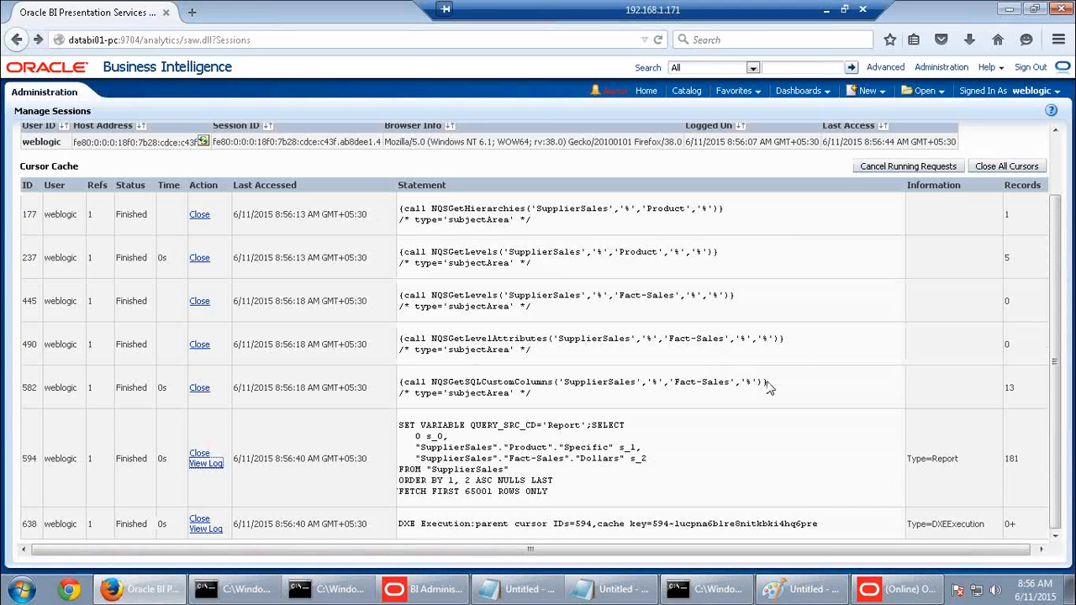
left_click(898, 589)
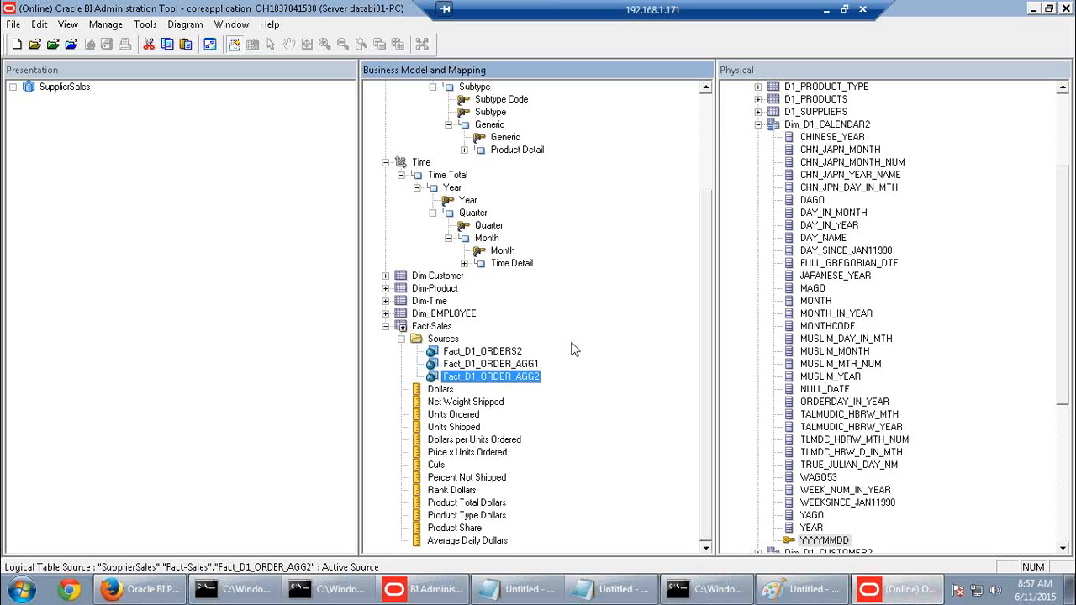
Collapse Fact-Sales, Product, Time and the physical Dim_D1_CALENDAR2 table
left_click(386, 326)
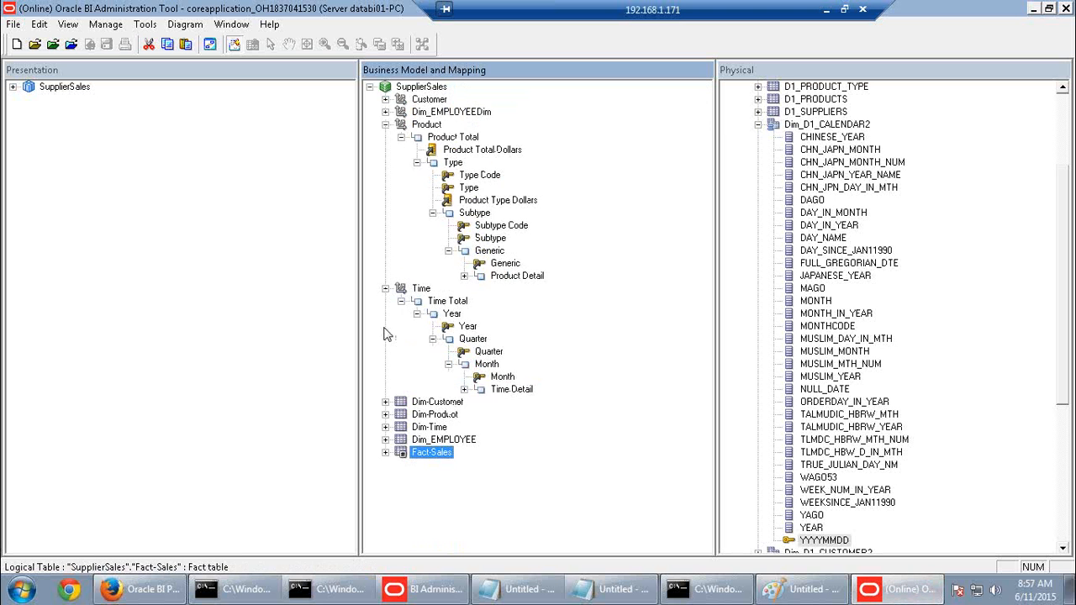
left_click(386, 125)
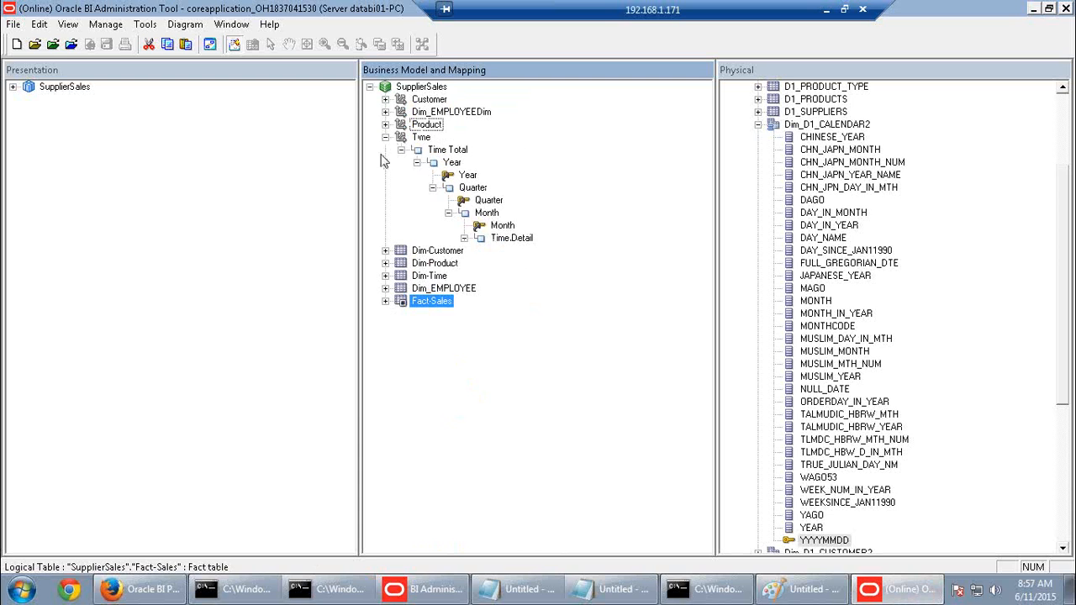
left_click(386, 137)
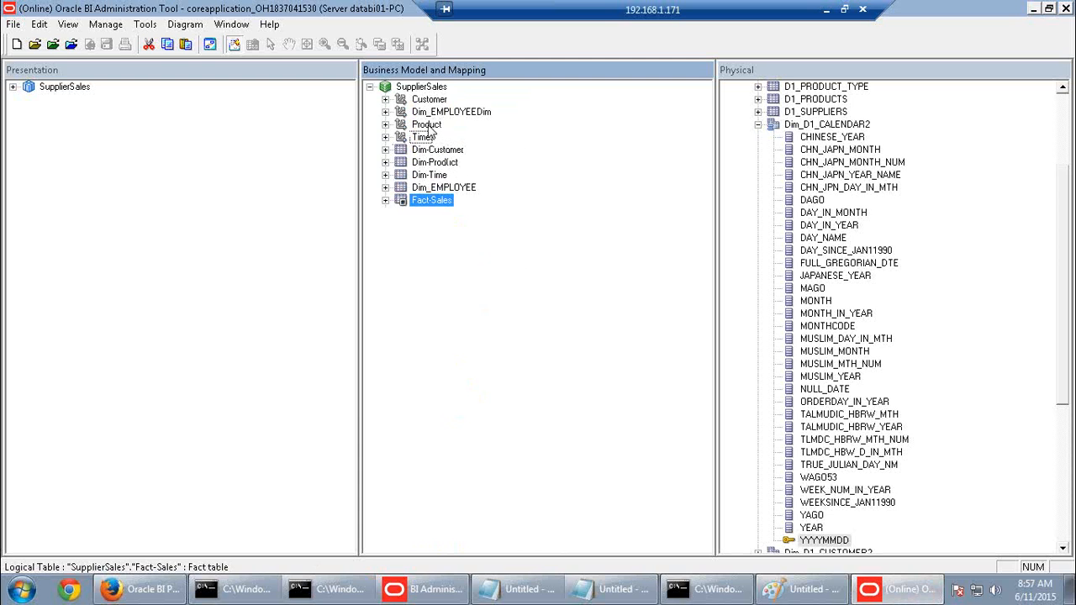
left_click(426, 126)
left_click(423, 138)
left_click(427, 126)
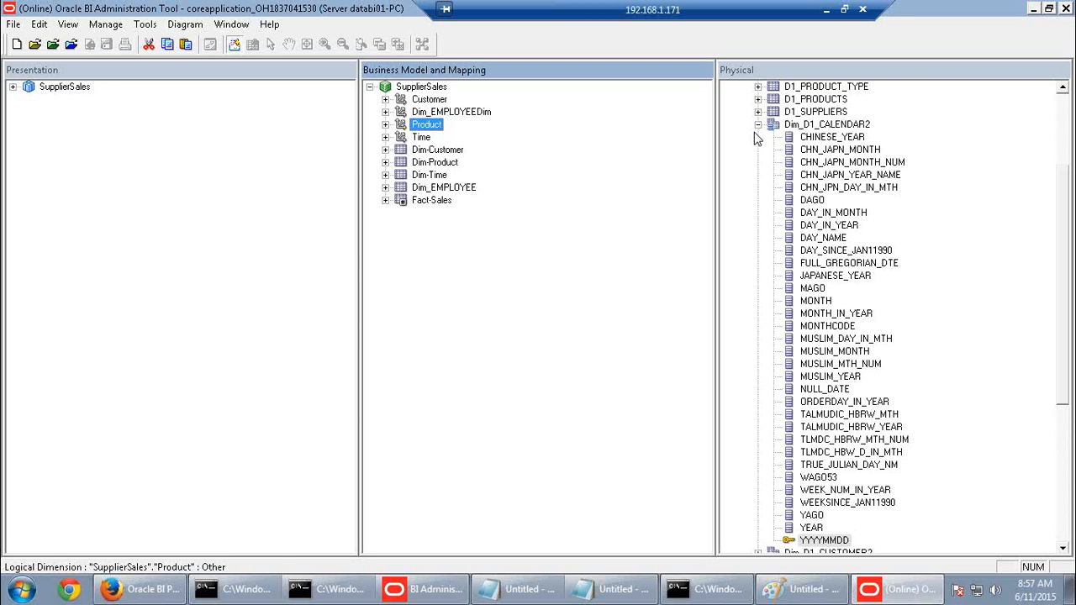
left_click(758, 125)
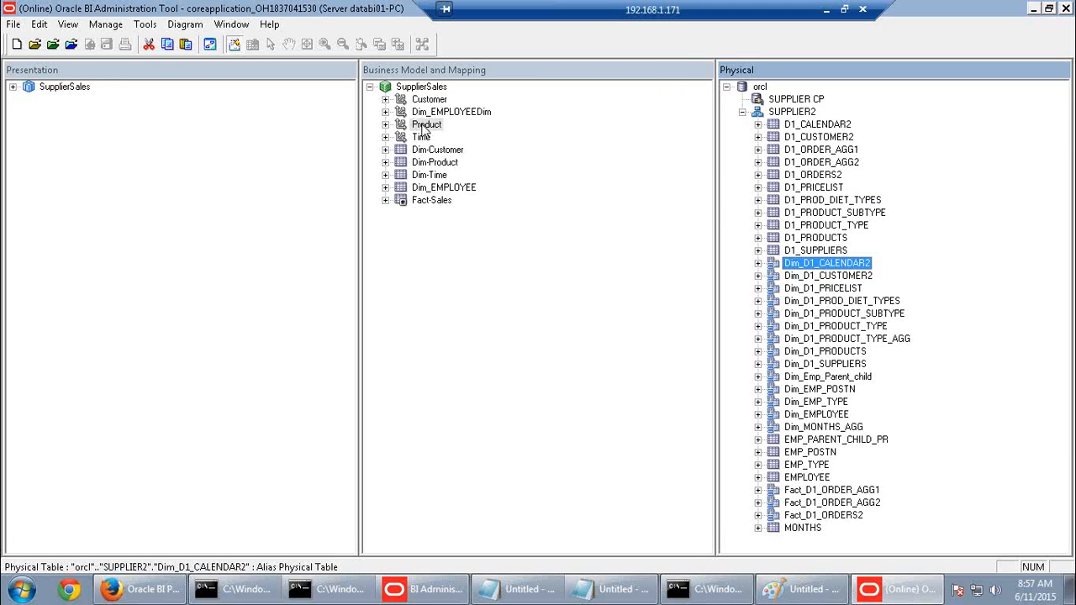
Check the Manage Sessions page, then expand Fact-Sales and select the Dollars measure
left_click(142, 590)
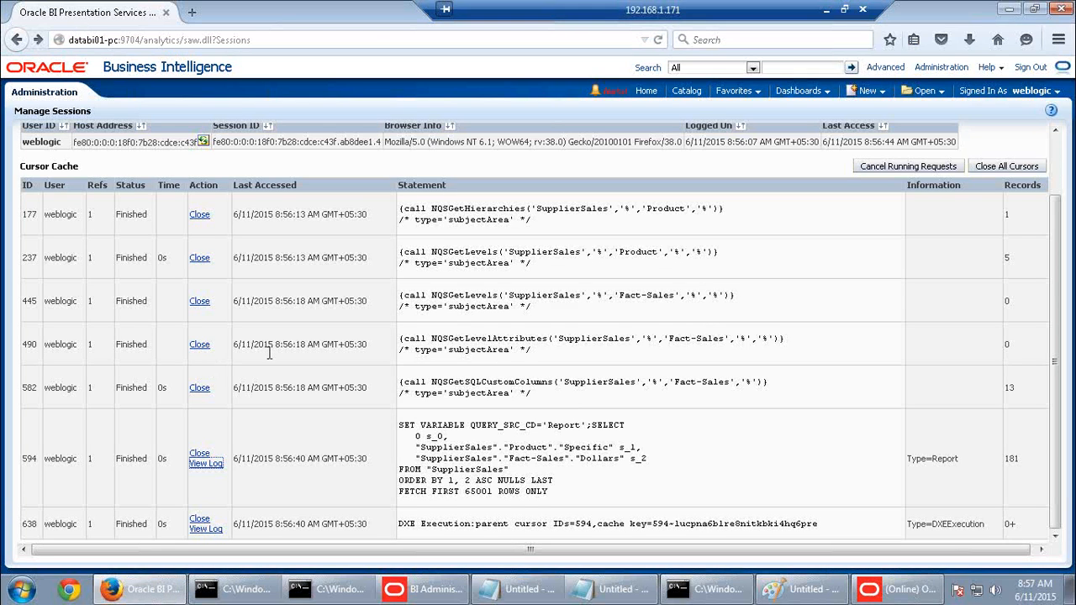
left_click(897, 589)
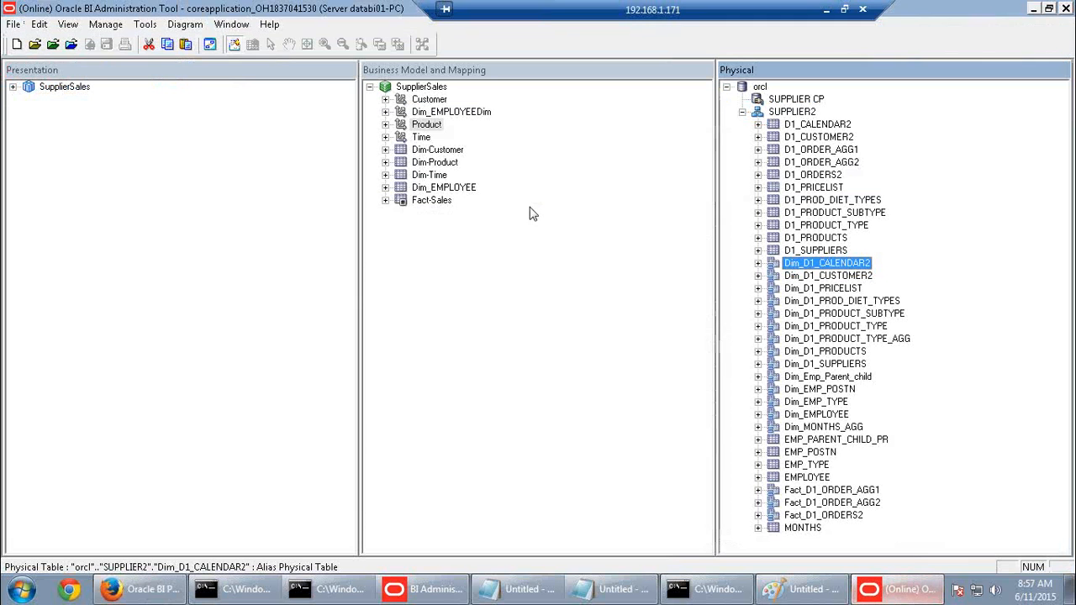
left_click(385, 200)
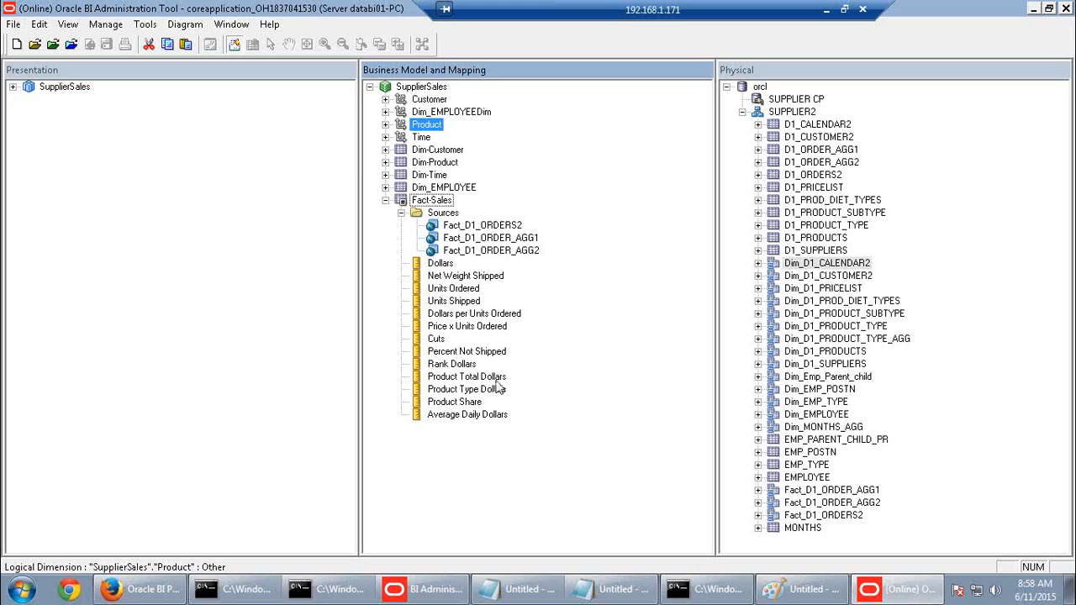
left_click(446, 266)
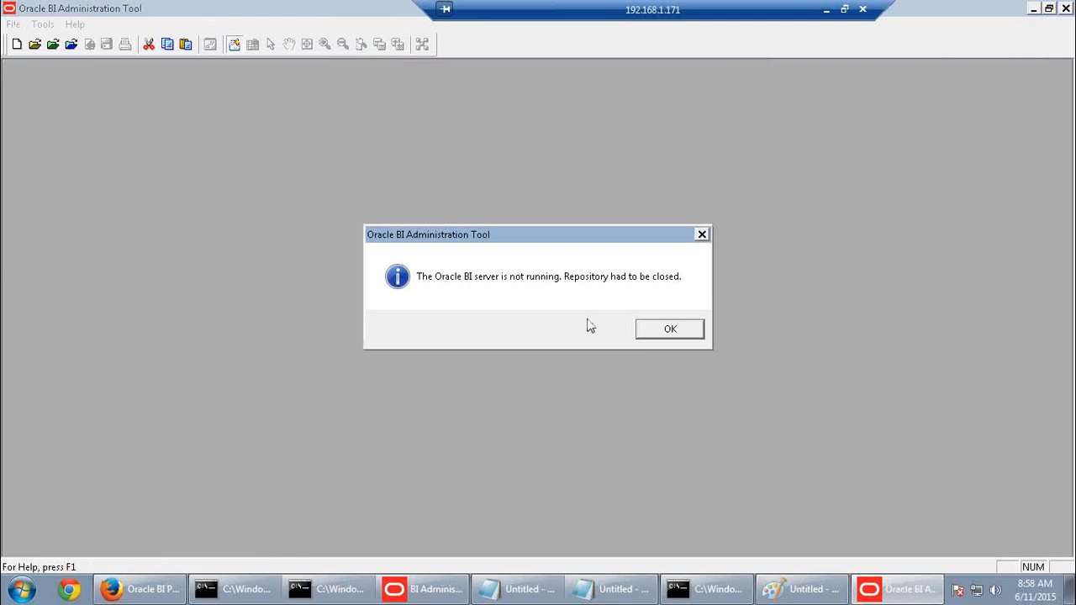
Dismiss the server-stopped warning and reopen the repository online with the administrator passwords
left_click(656, 329)
left_click(70, 44)
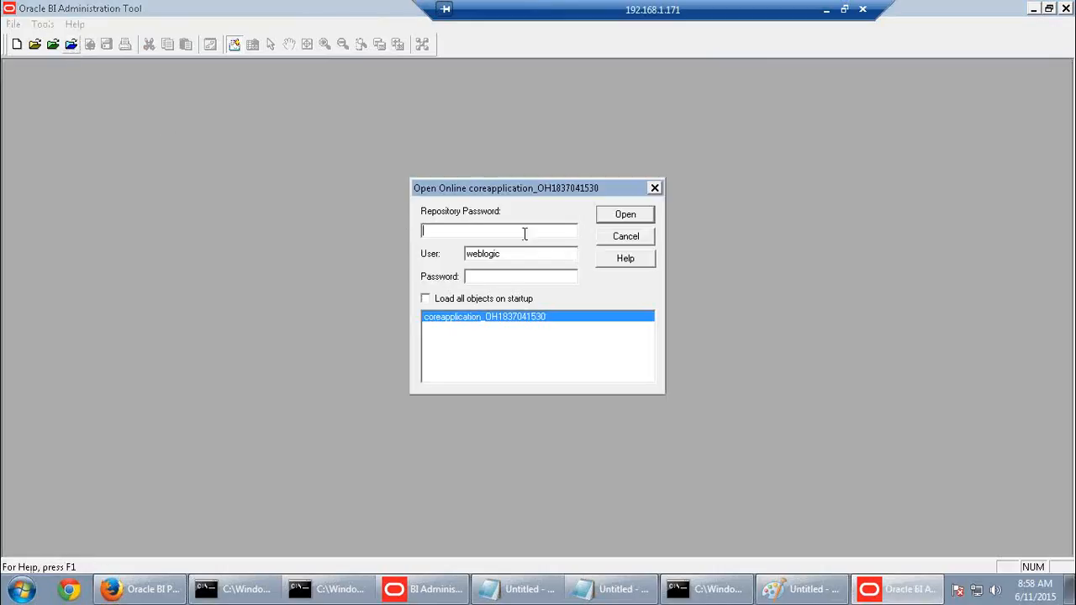
type("Admin12")
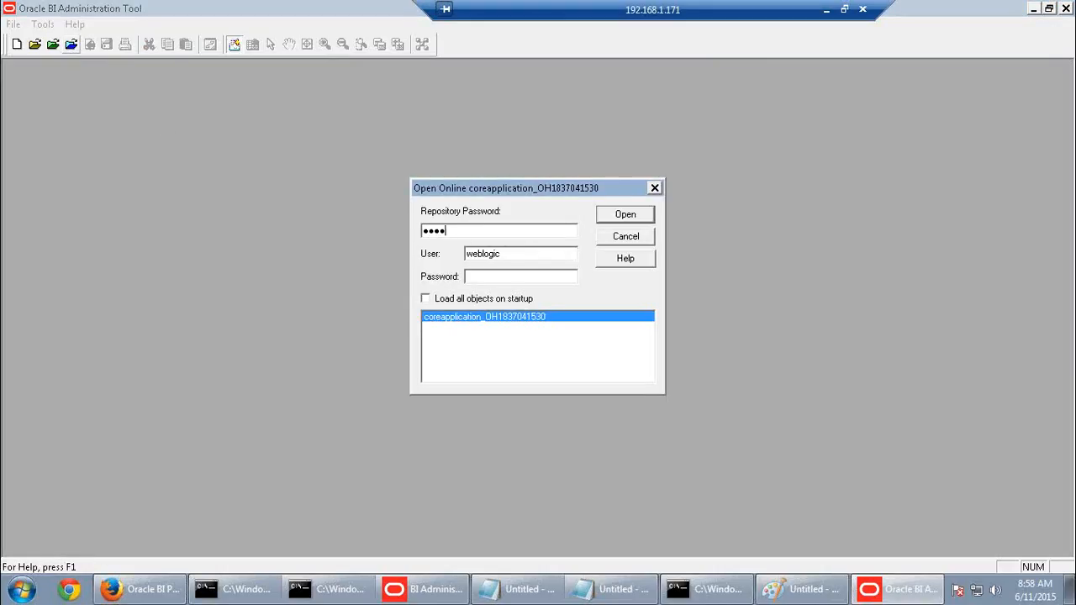
type("3")
key("Tab")
key("Tab")
type("Admin123")
left_click(630, 213)
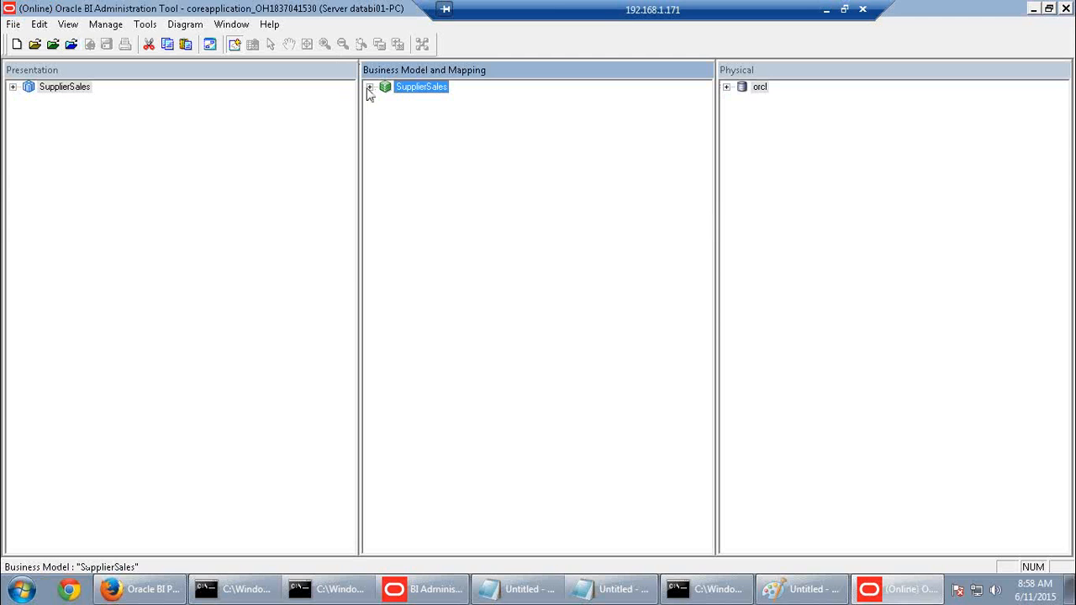
Expand SupplierSales > Dim-Customer and its sources, orcl > SUPPLIER2, and Fact-Sales
left_click(370, 87)
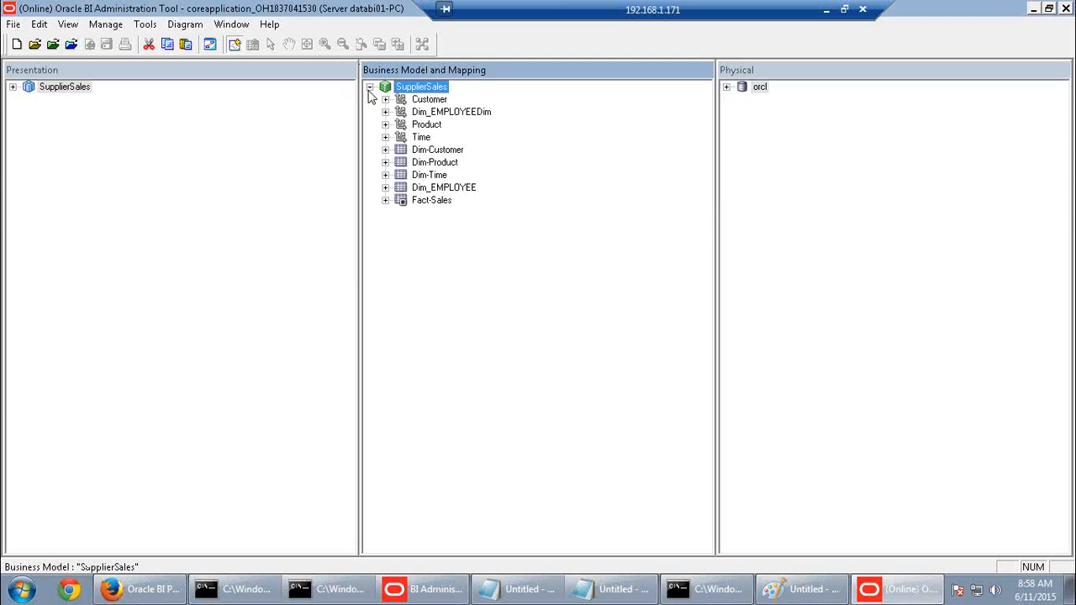
left_click(385, 149)
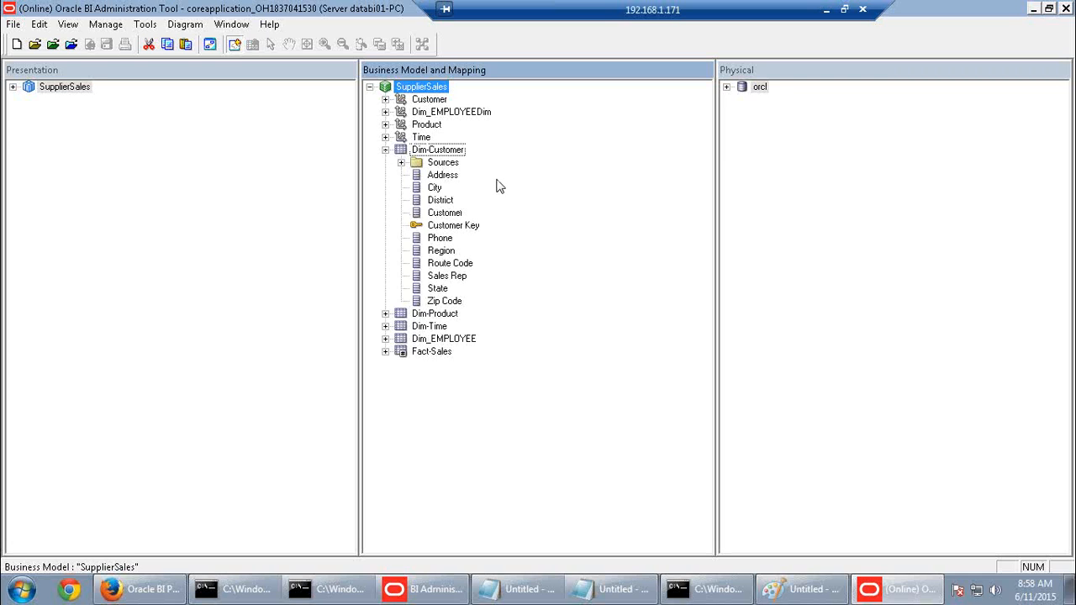
left_click(465, 226)
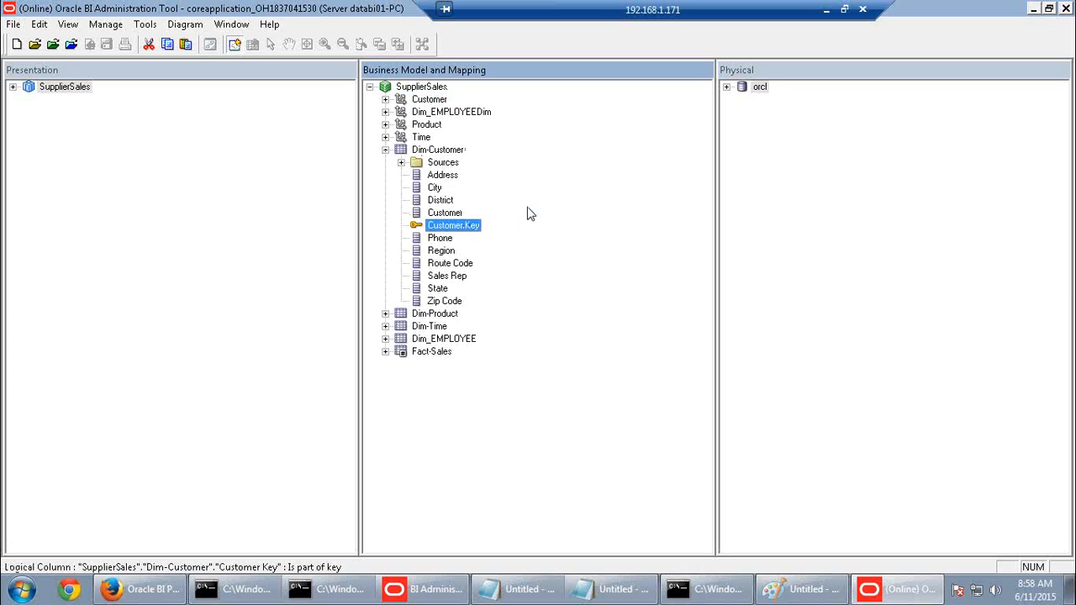
left_click(402, 163)
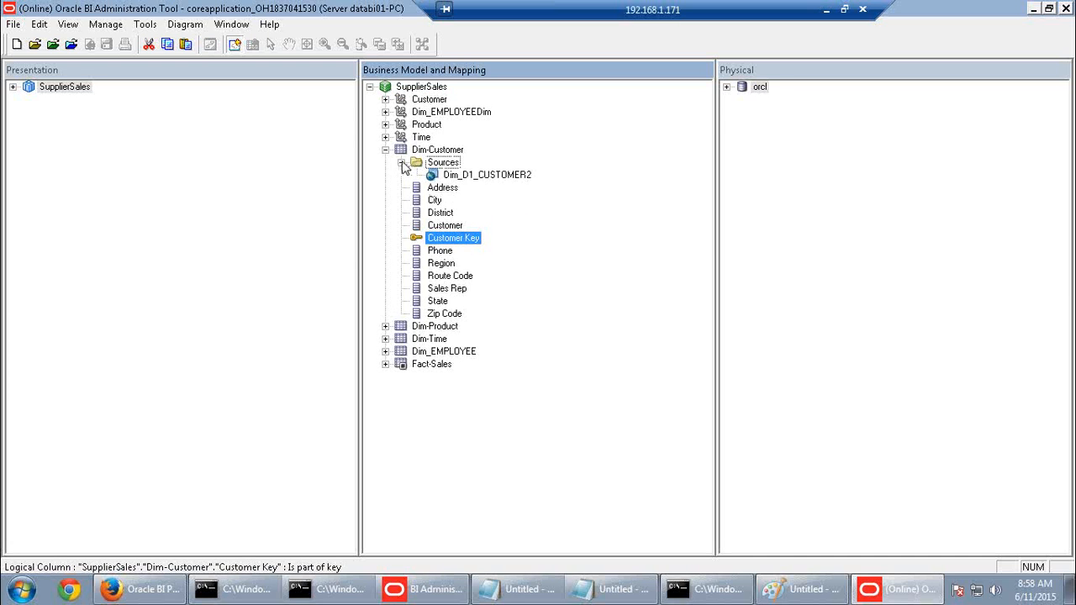
left_click(727, 88)
left_click(742, 112)
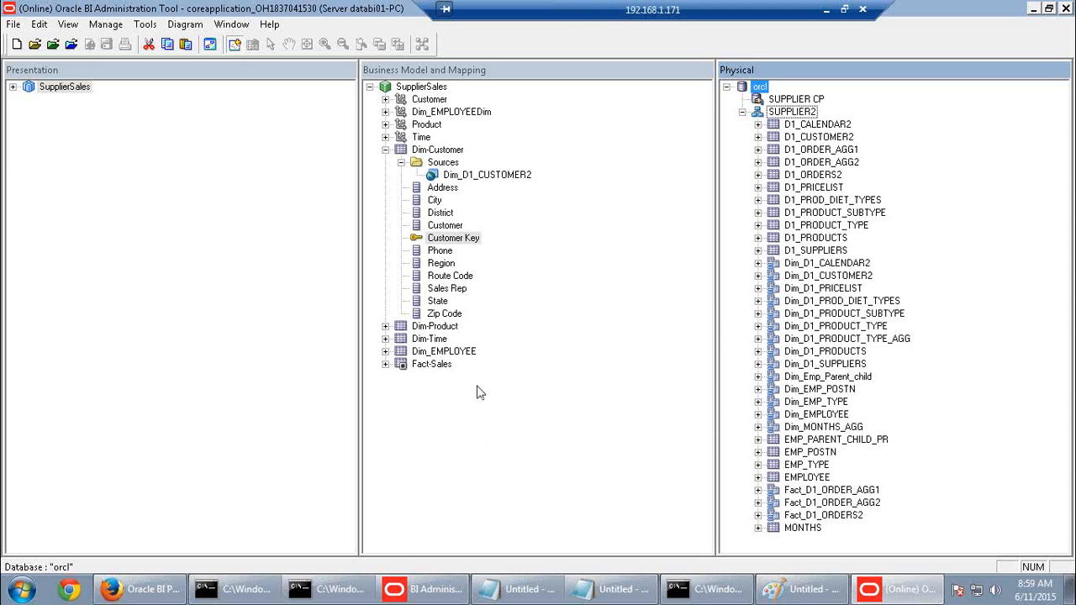
left_click(386, 365)
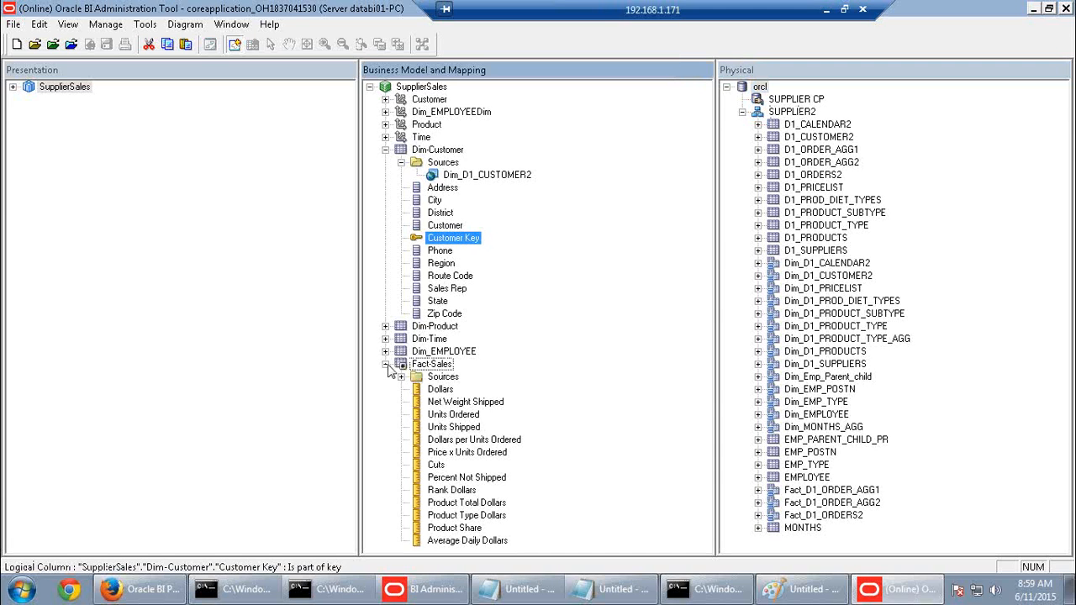
double_click(442, 150)
left_click(567, 441)
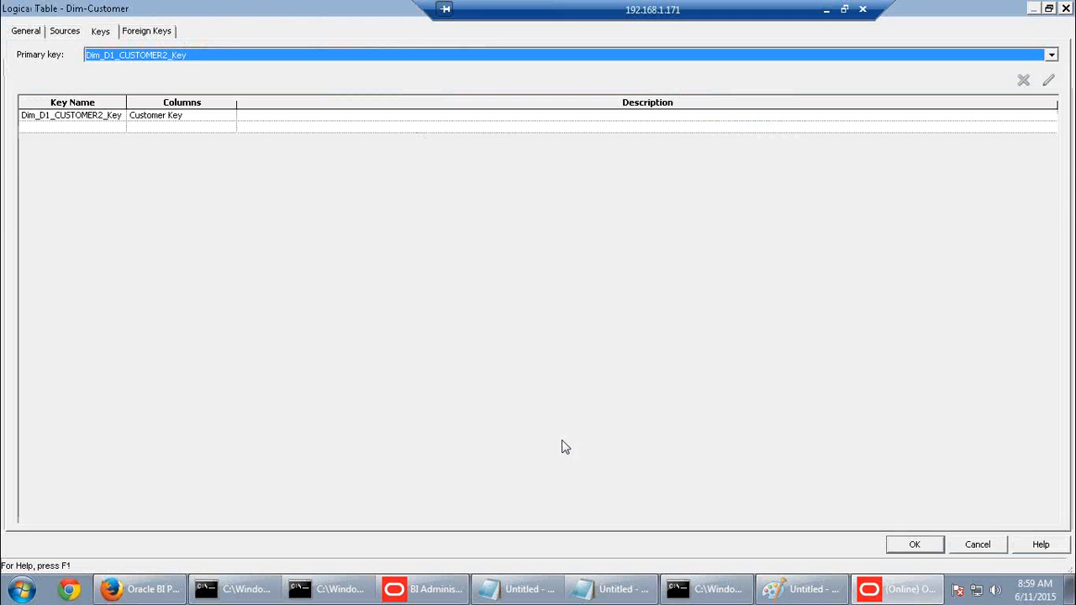
left_click(103, 34)
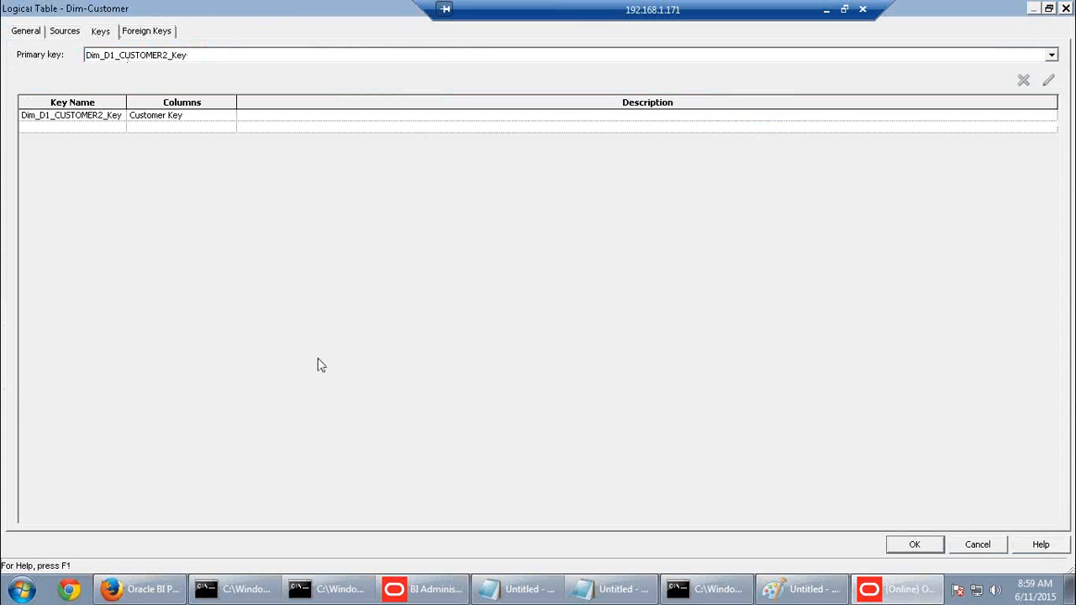
left_click(1006, 548)
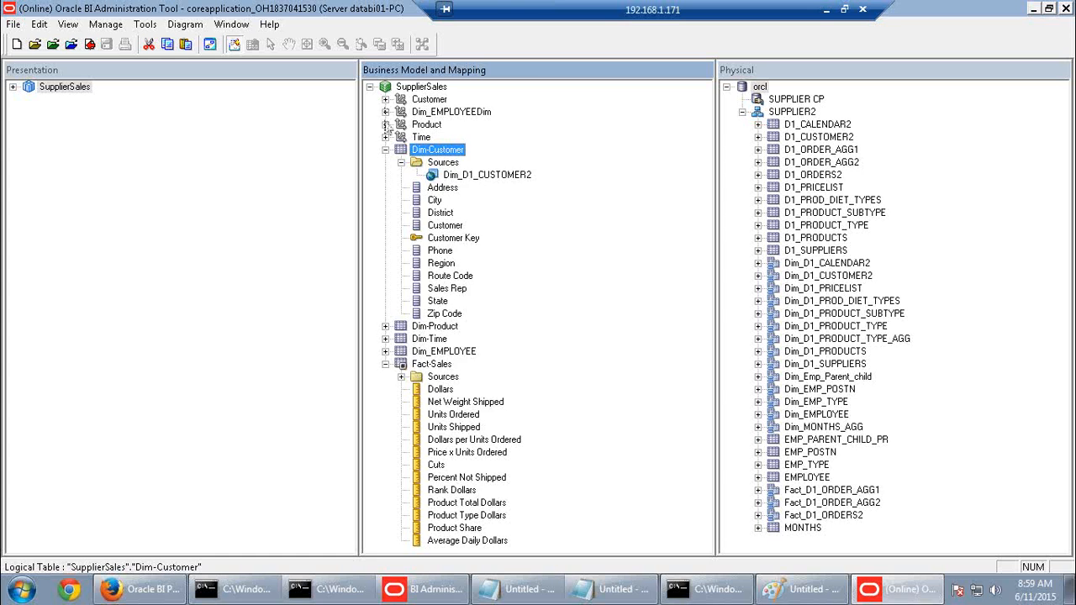
Expand the Product dimension through Product Total down to the Type level
left_click(386, 125)
left_click(401, 137)
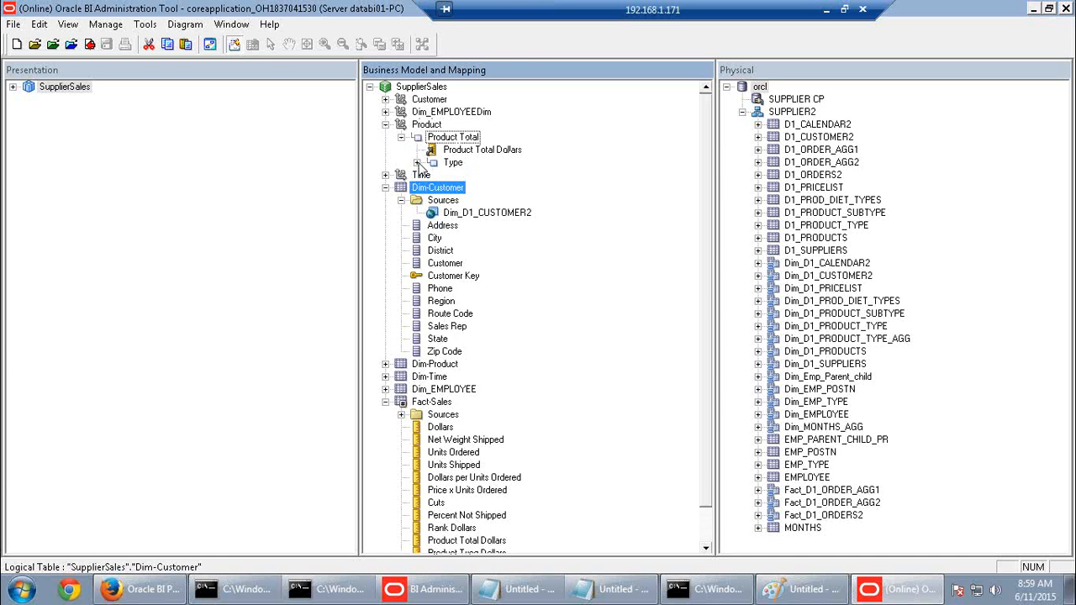
left_click(417, 163)
left_click(447, 164)
Check out the Type level, review its Keys, and close its properties unchanged
double_click(452, 162)
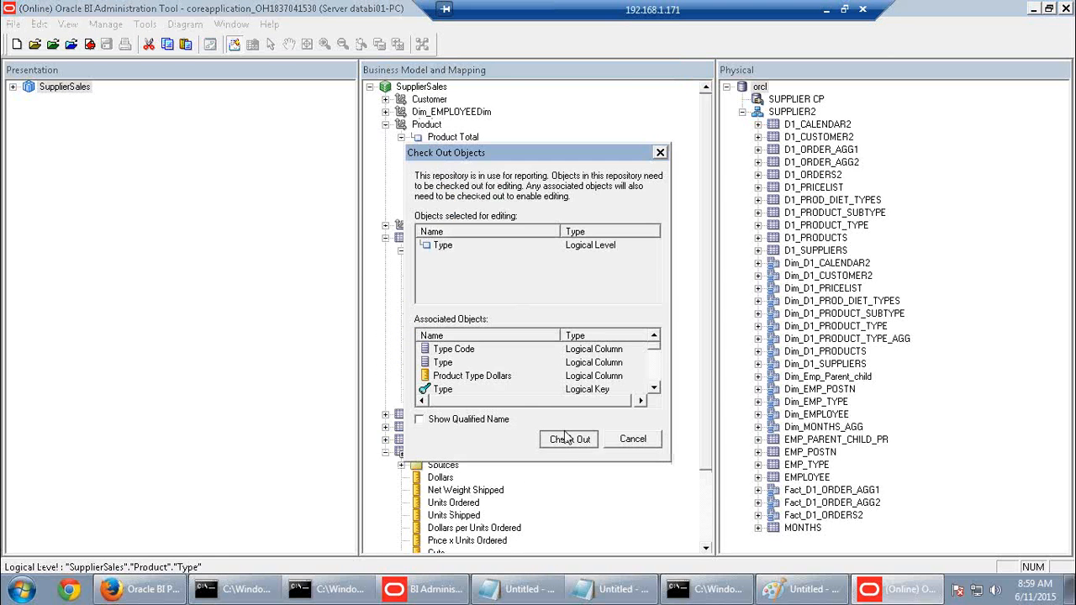
left_click(567, 438)
left_click(65, 34)
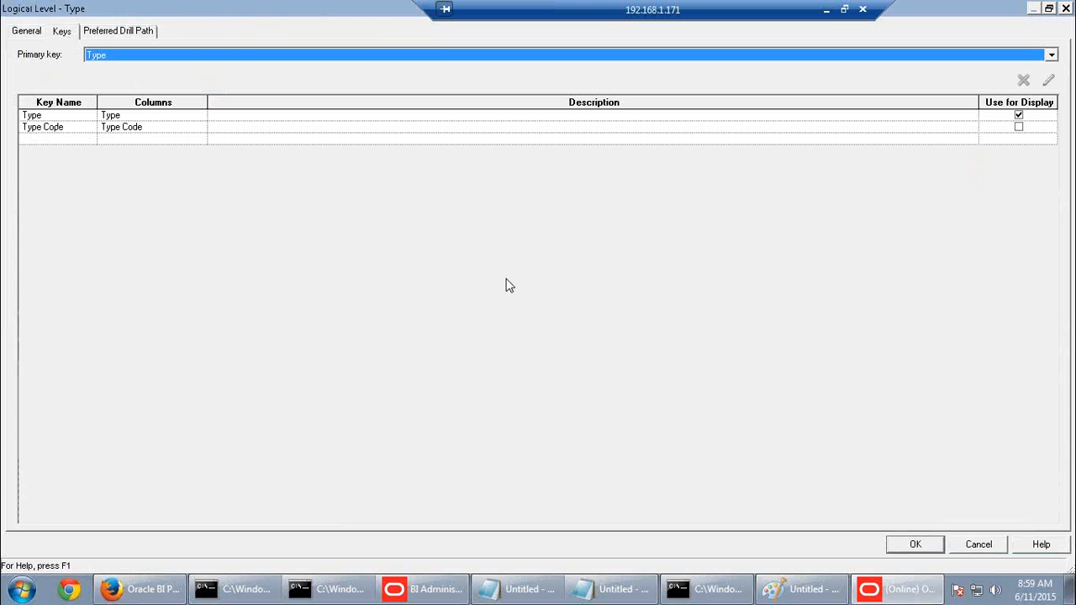
left_click(992, 549)
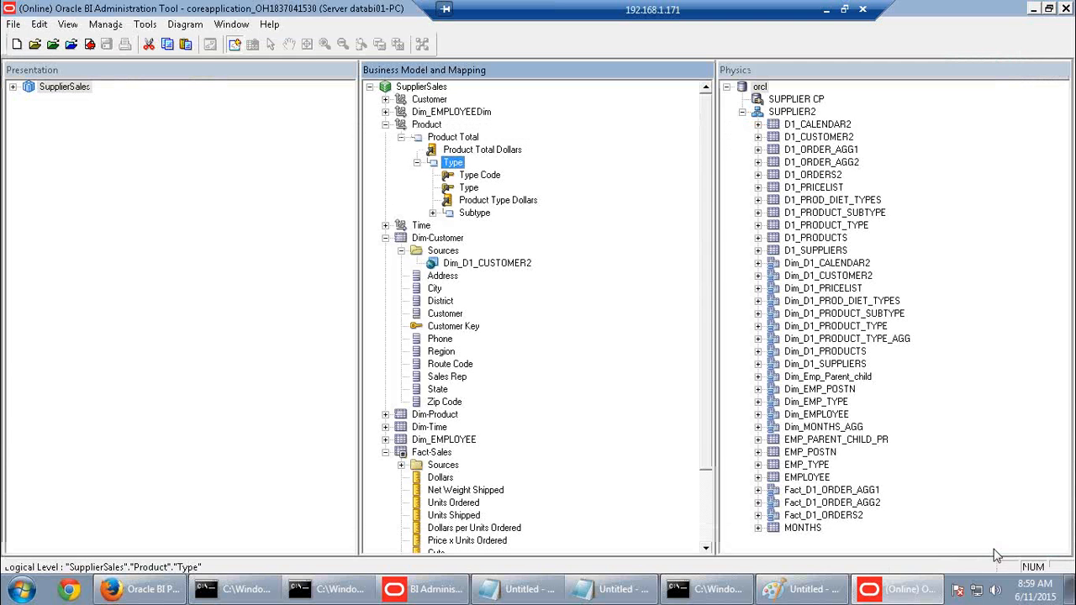
left_click(827, 10)
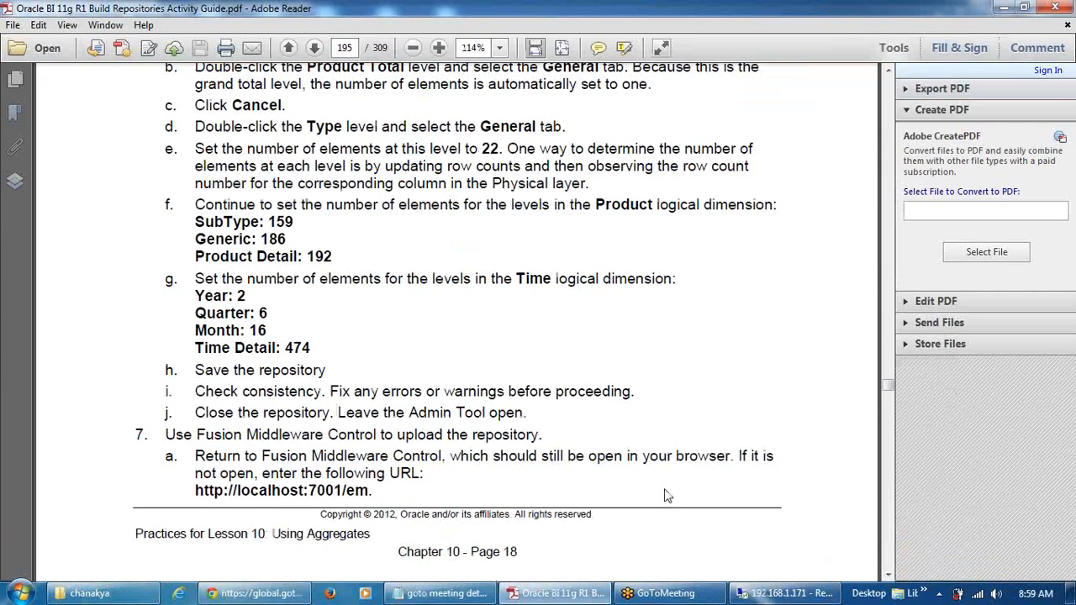
Scroll the guide back to step 5's Content tab screenshot for Fact_D1_ORDER_AGG2
scroll(664, 496, "up", 10)
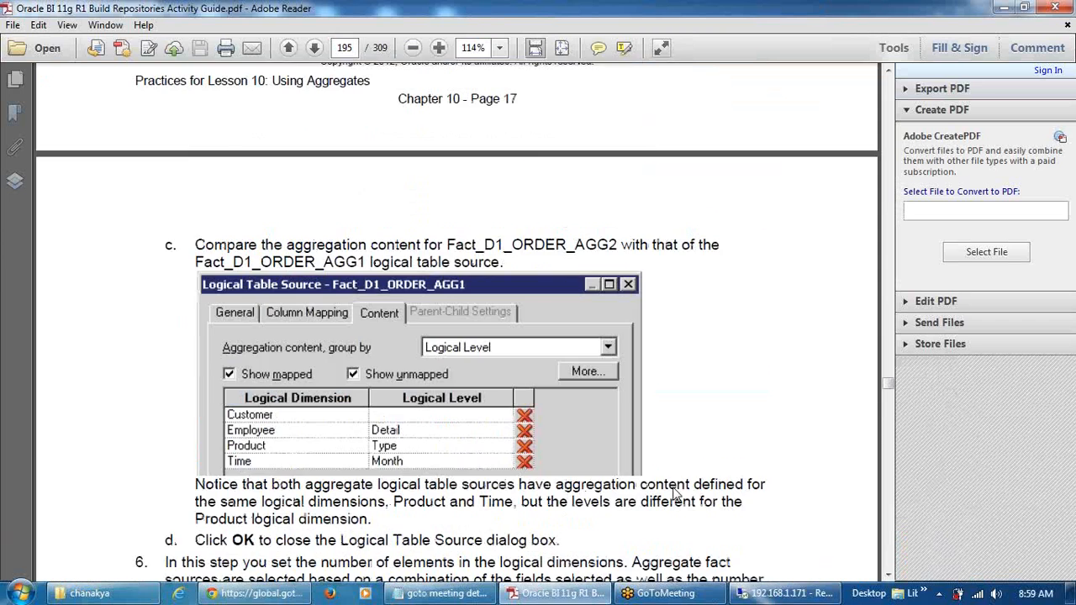
scroll(675, 495, "up", 4)
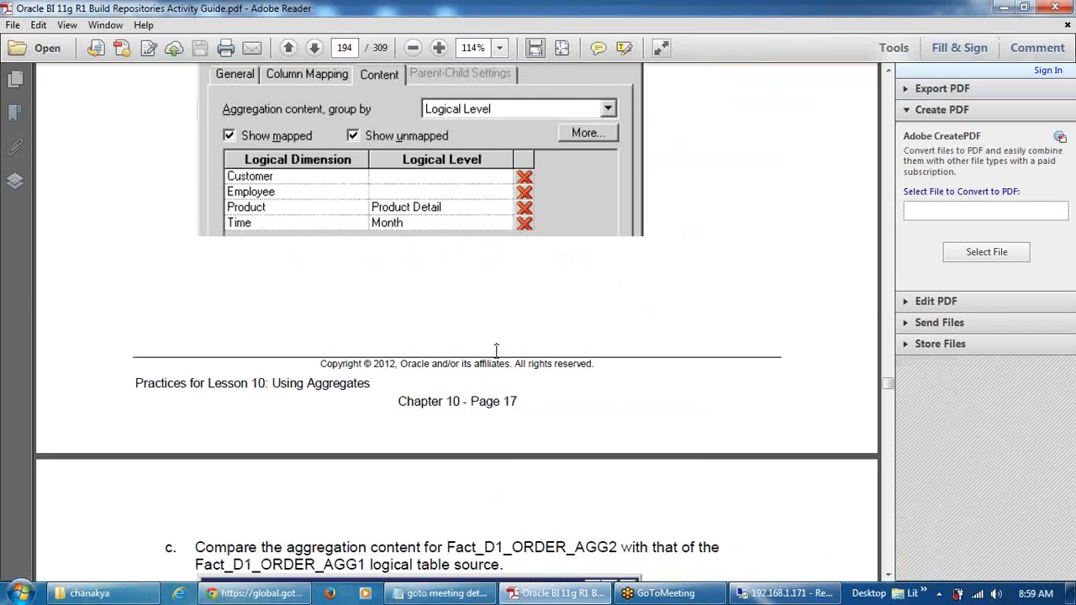
scroll(513, 380, "up", 5)
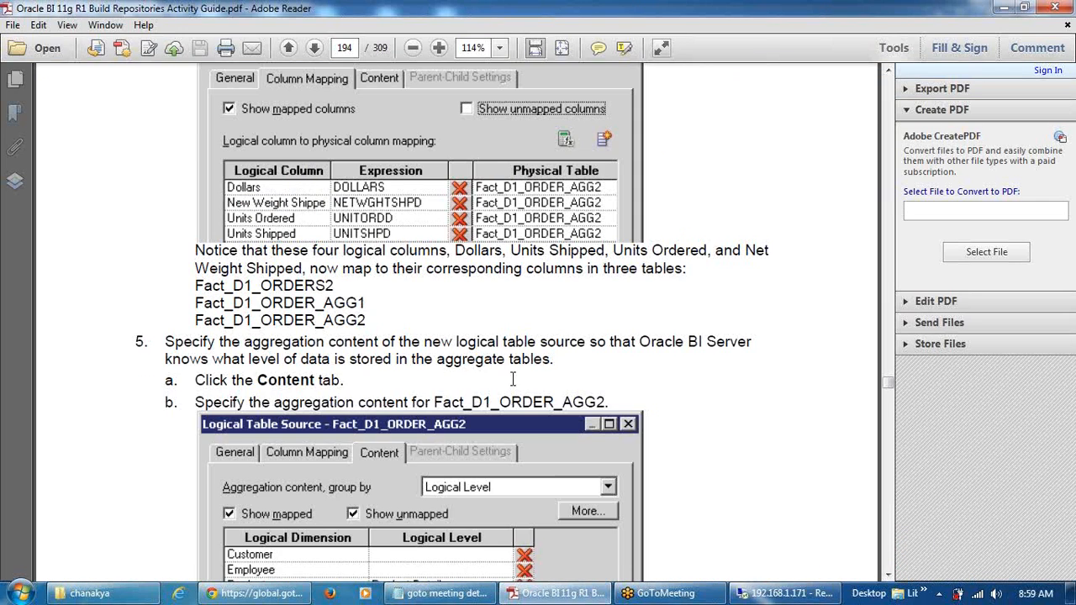
scroll(513, 380, "up", 3)
scroll(516, 381, "down", 5)
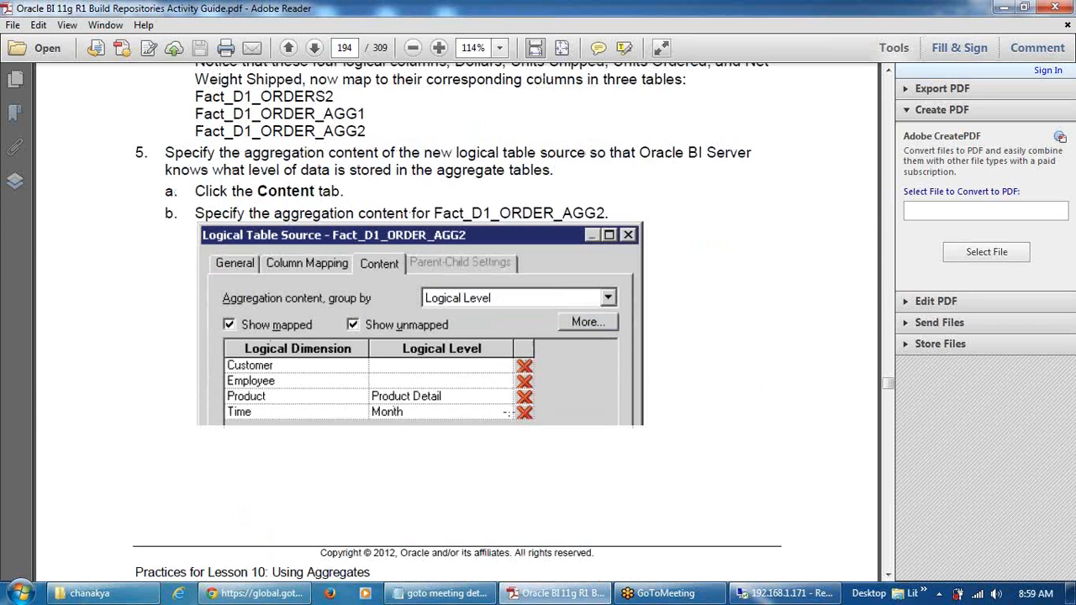
left_click(759, 599)
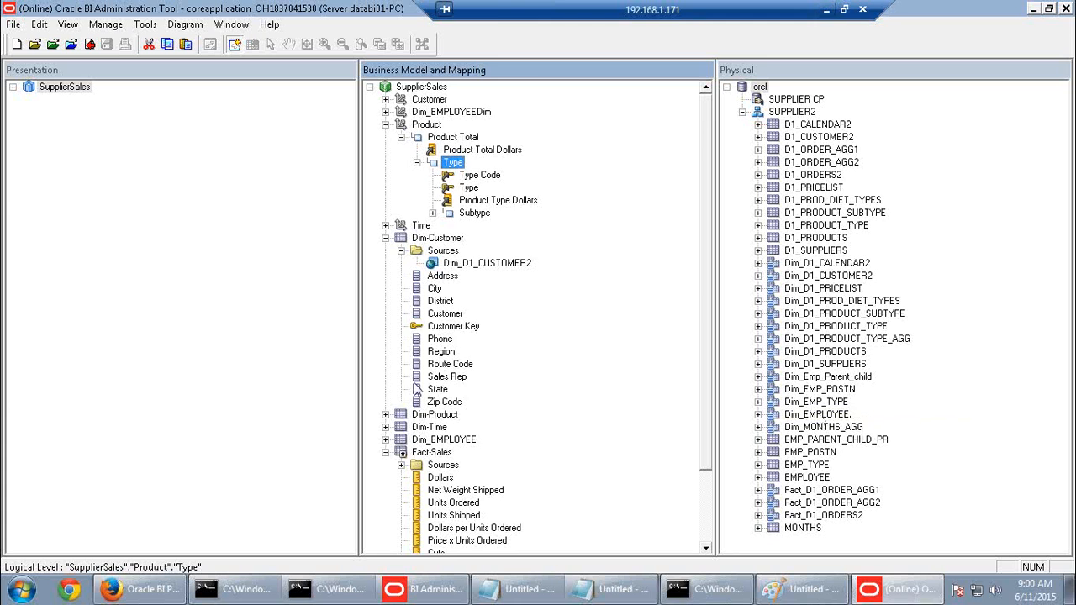
Check out Fact_D1_ORDER_AGG2 and review its content: Time at Month, Product at Product Detail
scroll(408, 446, "down", 1)
left_click(402, 427)
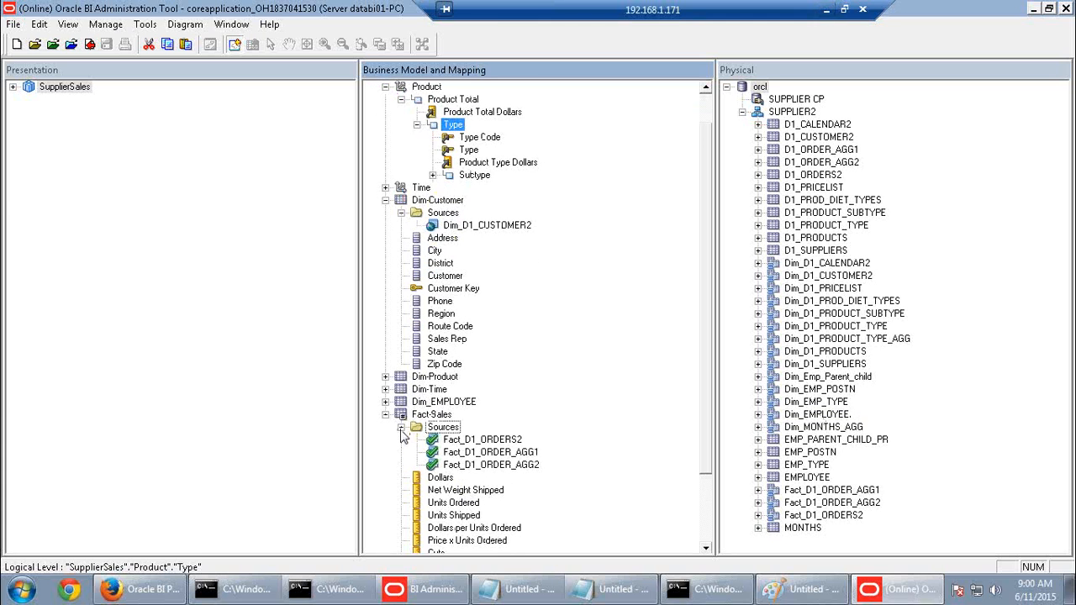
double_click(483, 465)
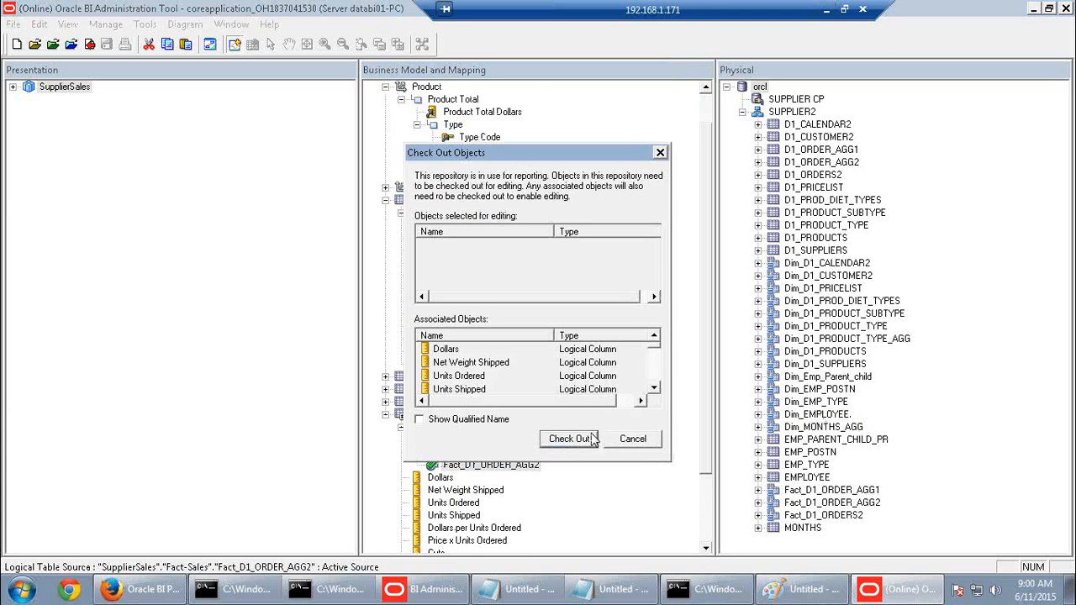
left_click(594, 438)
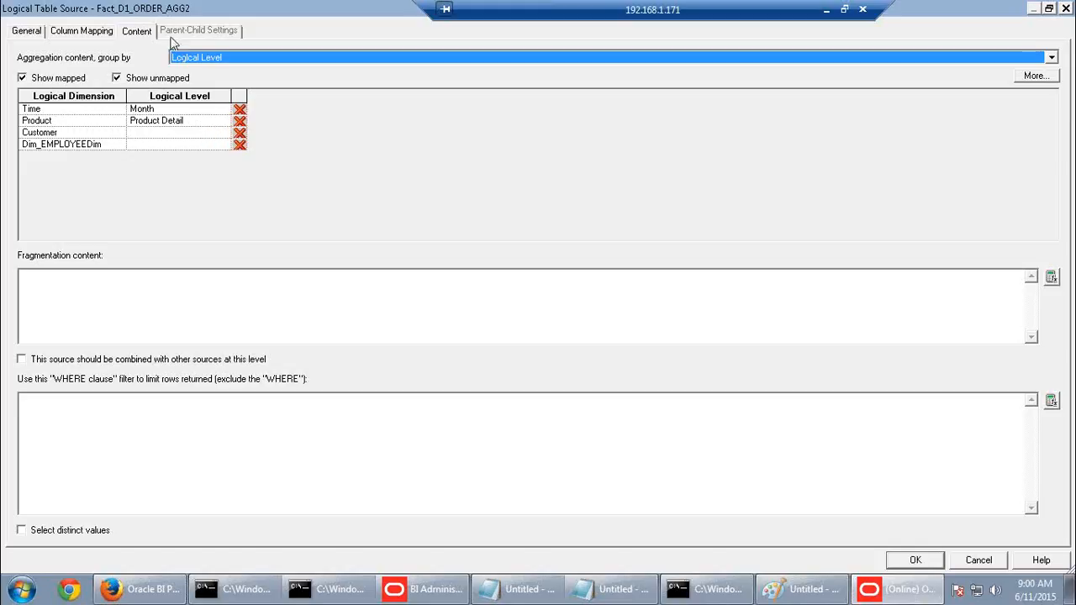
left_click(139, 36)
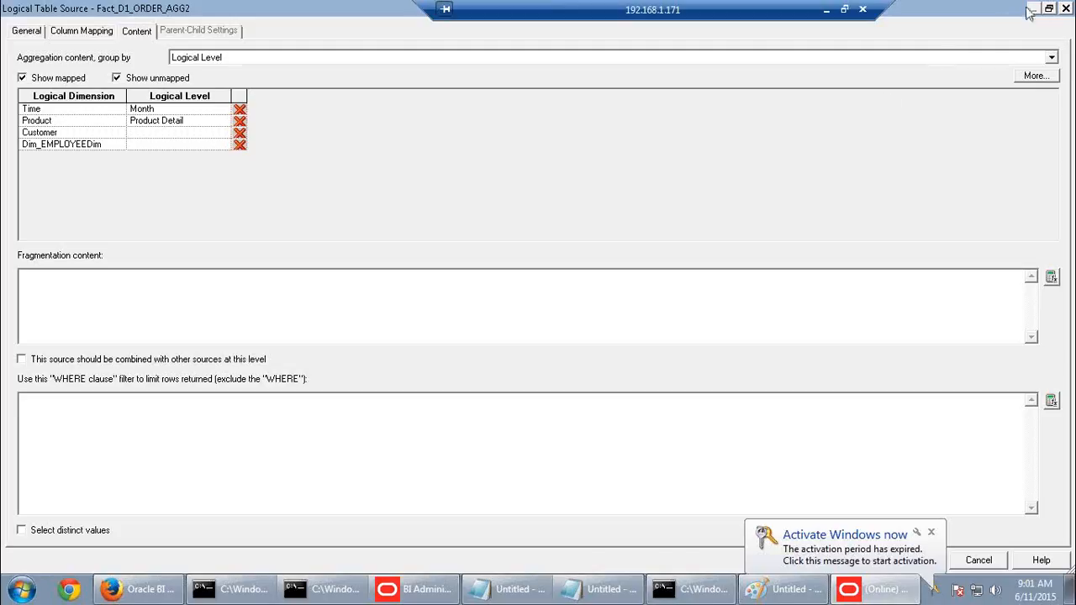
left_click(1066, 12)
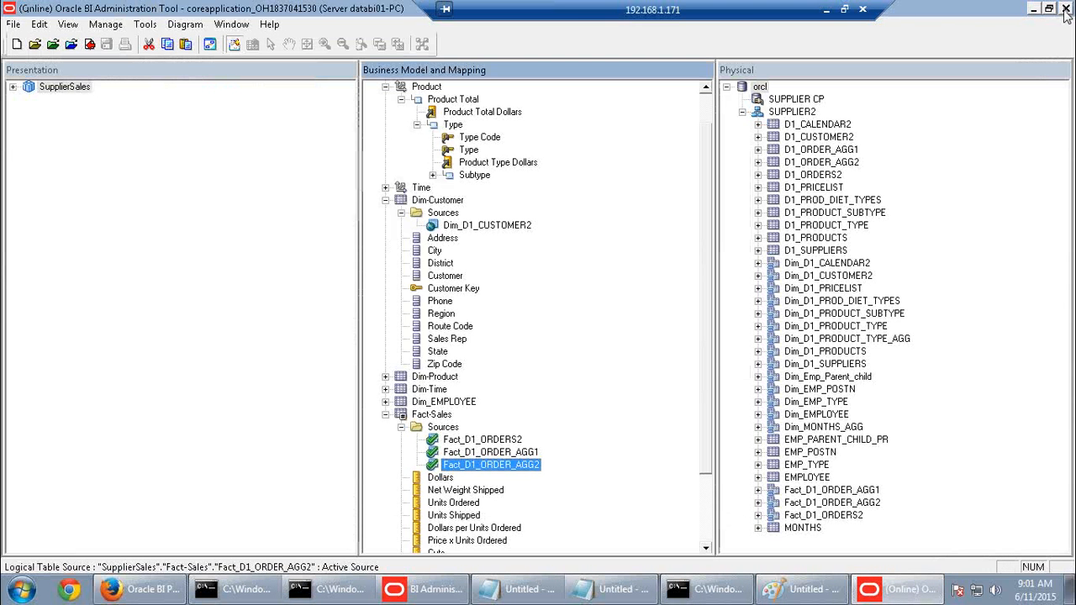
Close all cached query cursors on the Manage Sessions page
left_click(175, 595)
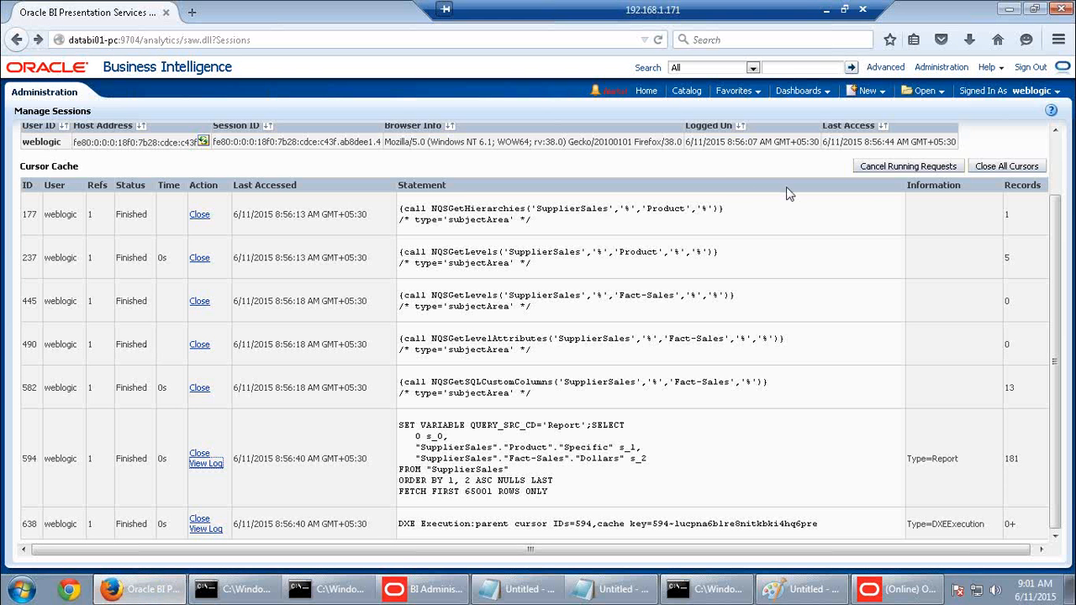
left_click(998, 168)
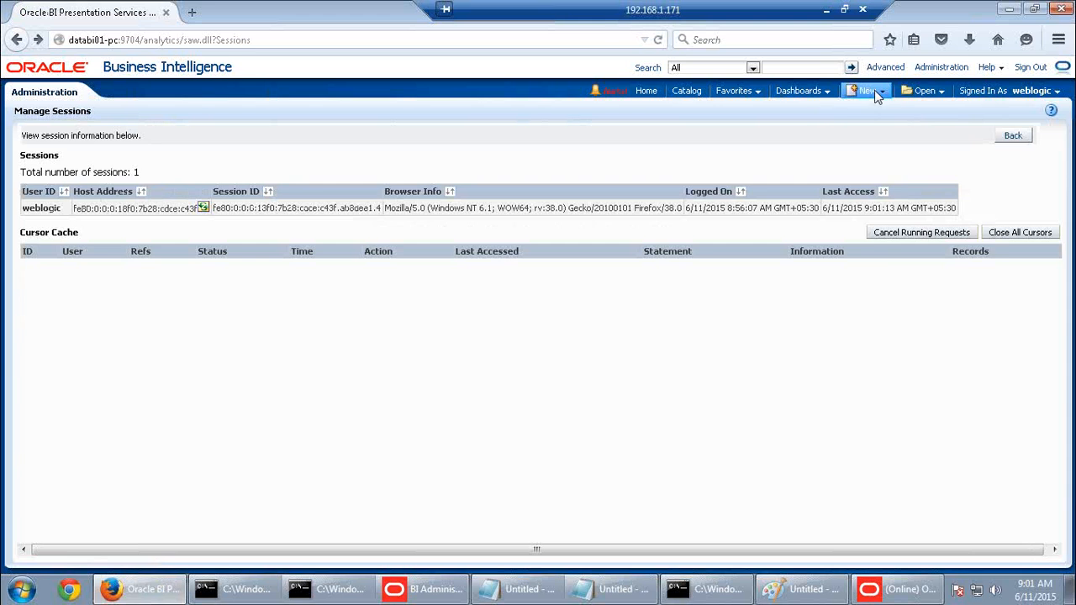
left_click(867, 91)
left_click(760, 141)
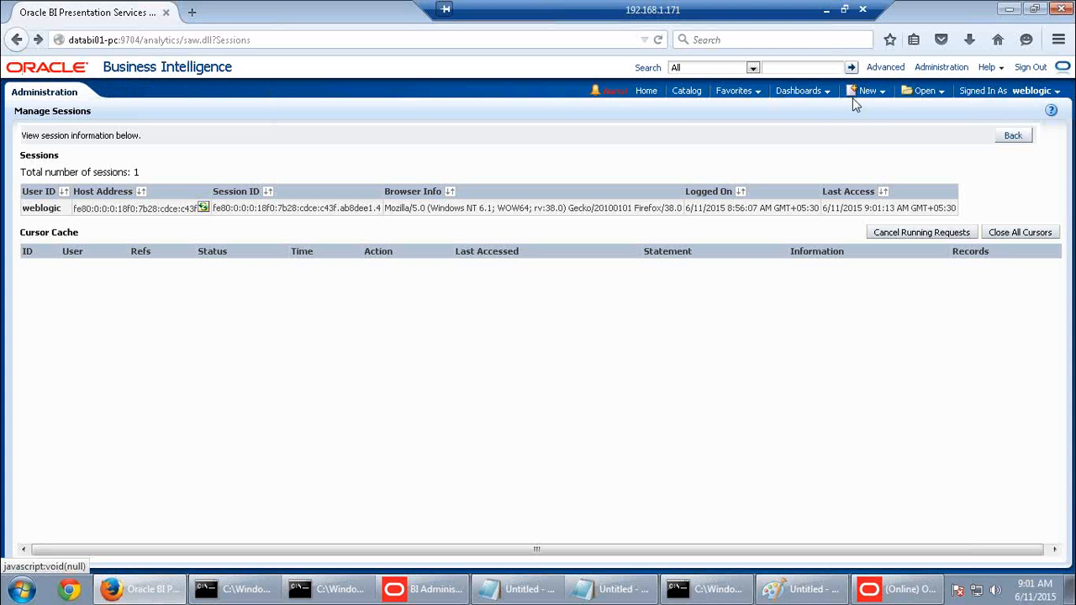
Start a new blank analysis on the SupplierSales subject area
left_click(864, 91)
left_click(875, 125)
left_click(875, 133)
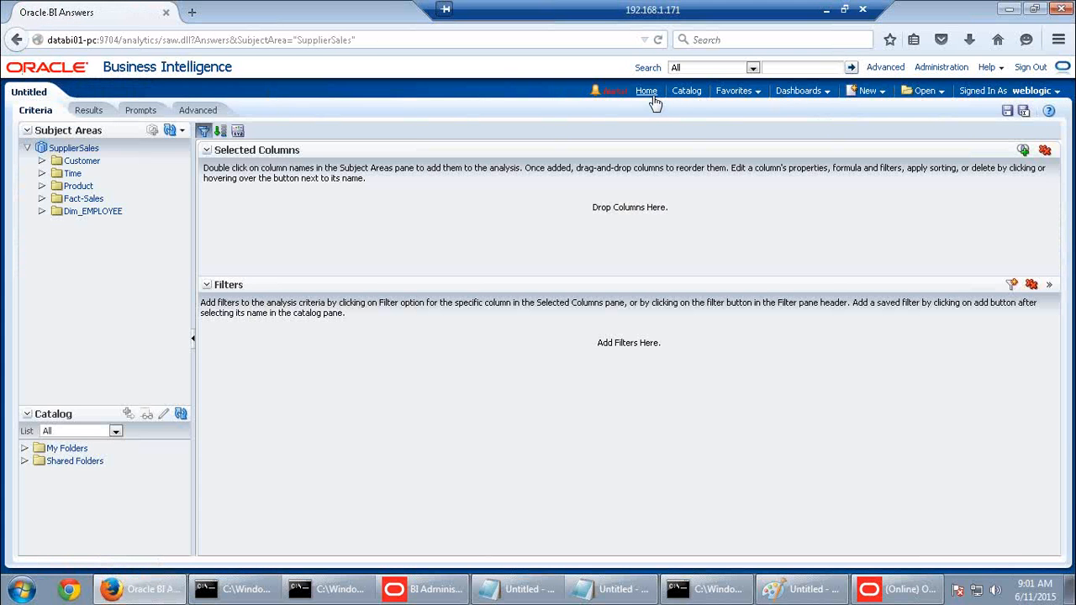
From the Home page, start a new analysis on SupplierSales
left_click(645, 92)
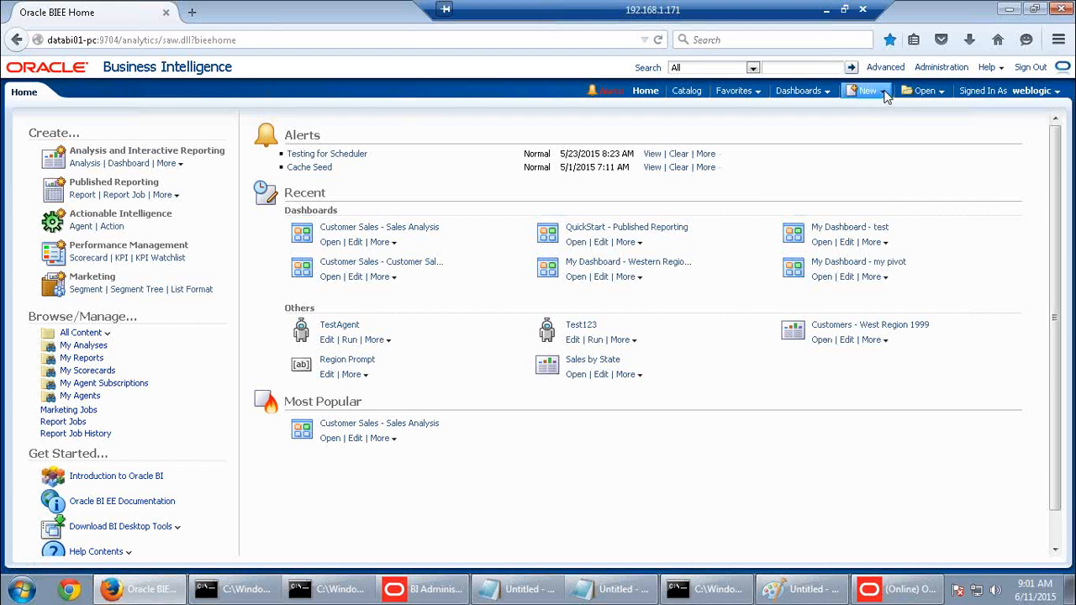
left_click(884, 96)
left_click(887, 128)
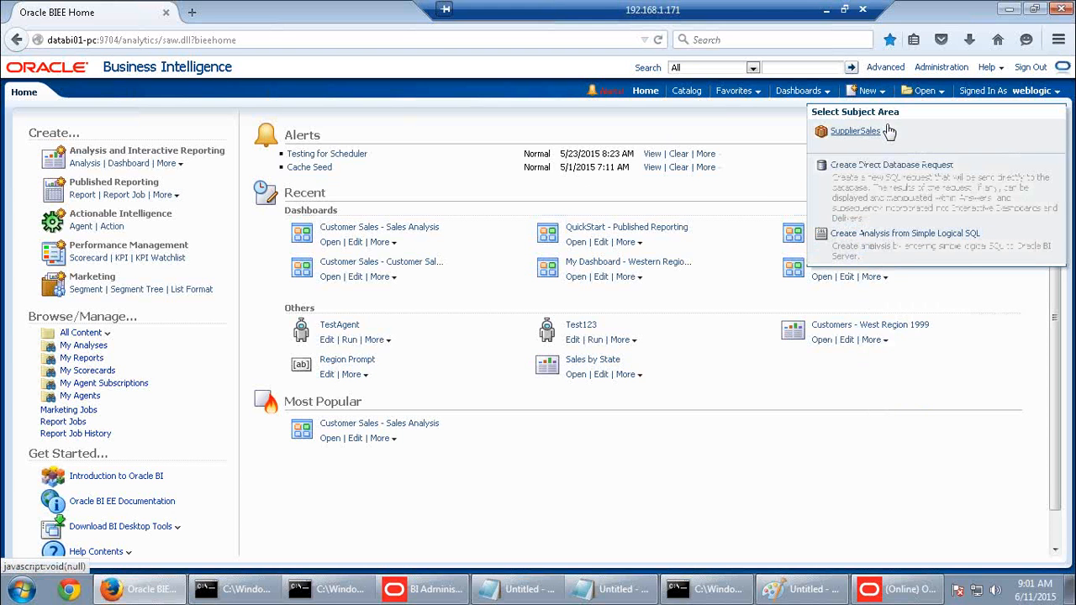
left_click(867, 135)
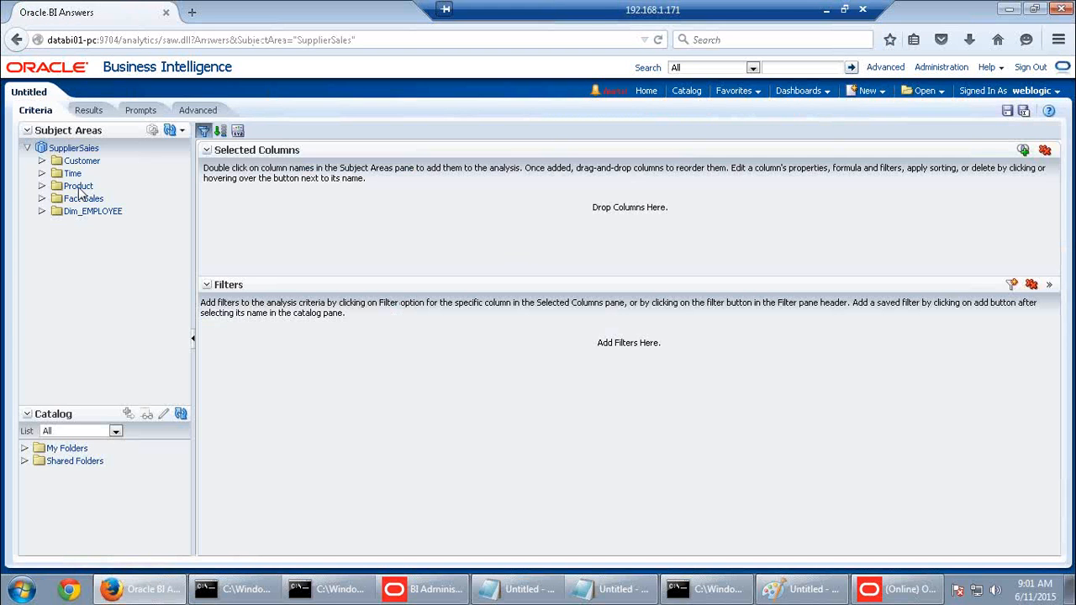
Add Product Type and Fact-Sales Dollars to the analysis and display the results table
double_click(83, 187)
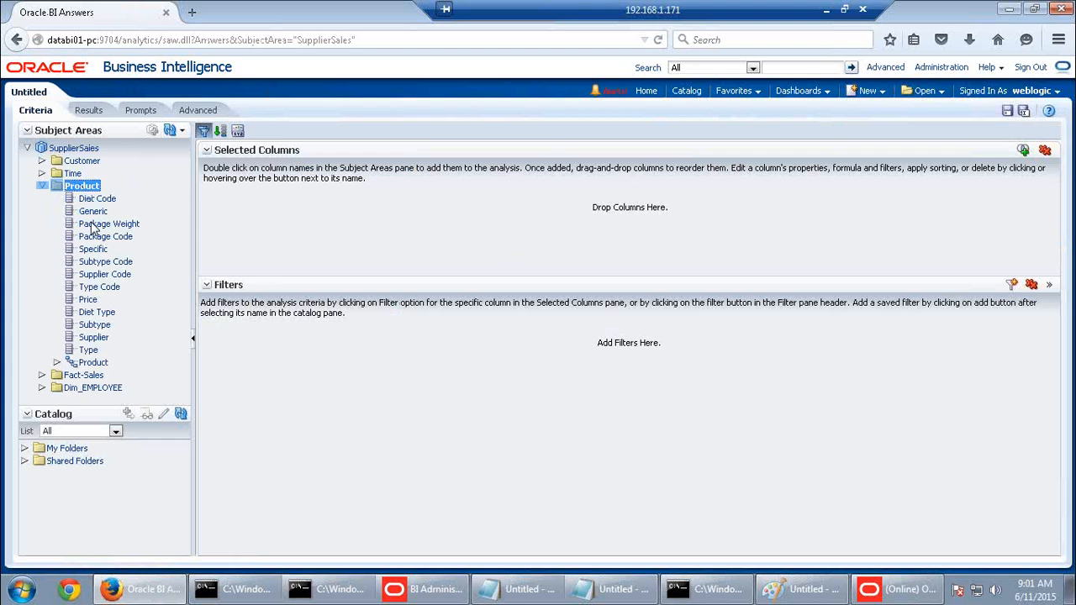
double_click(93, 351)
double_click(83, 375)
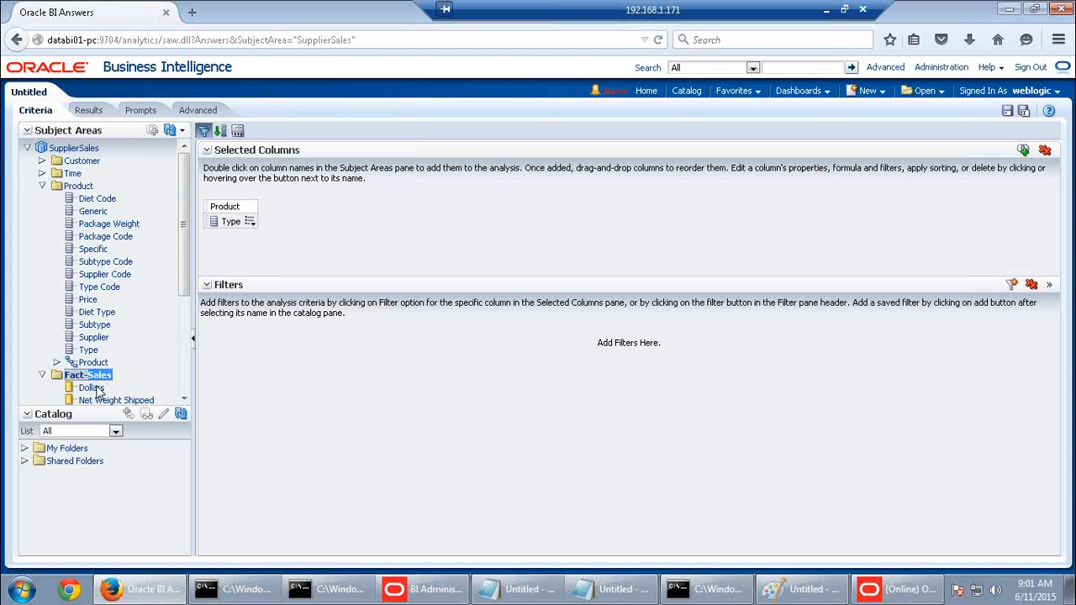
double_click(95, 388)
left_click(88, 110)
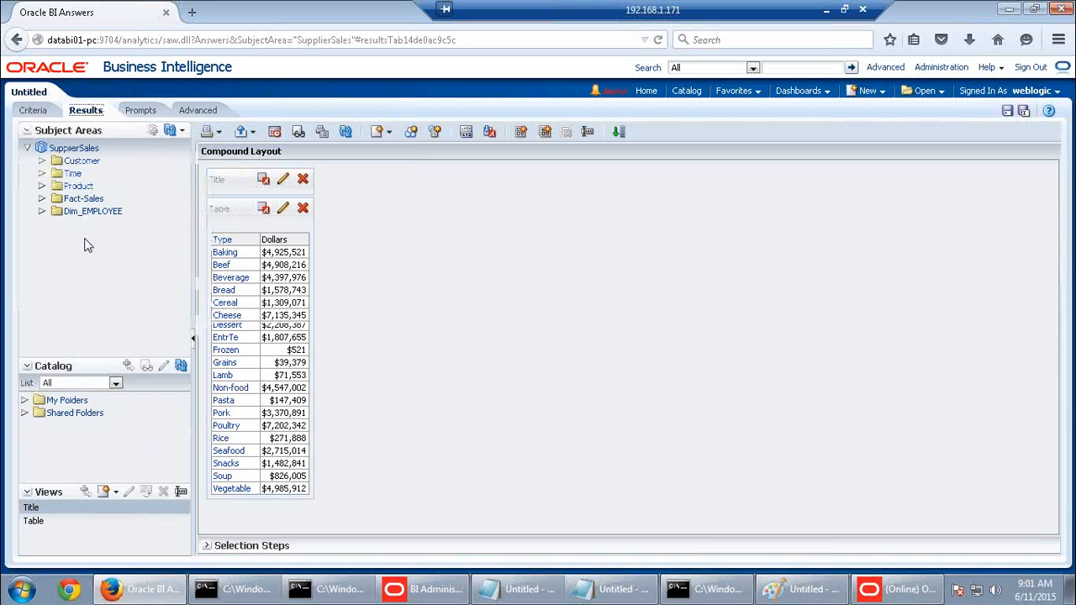
Leave the unsaved analysis and open Administration's Manage Sessions page
left_click(929, 67)
left_click(651, 285)
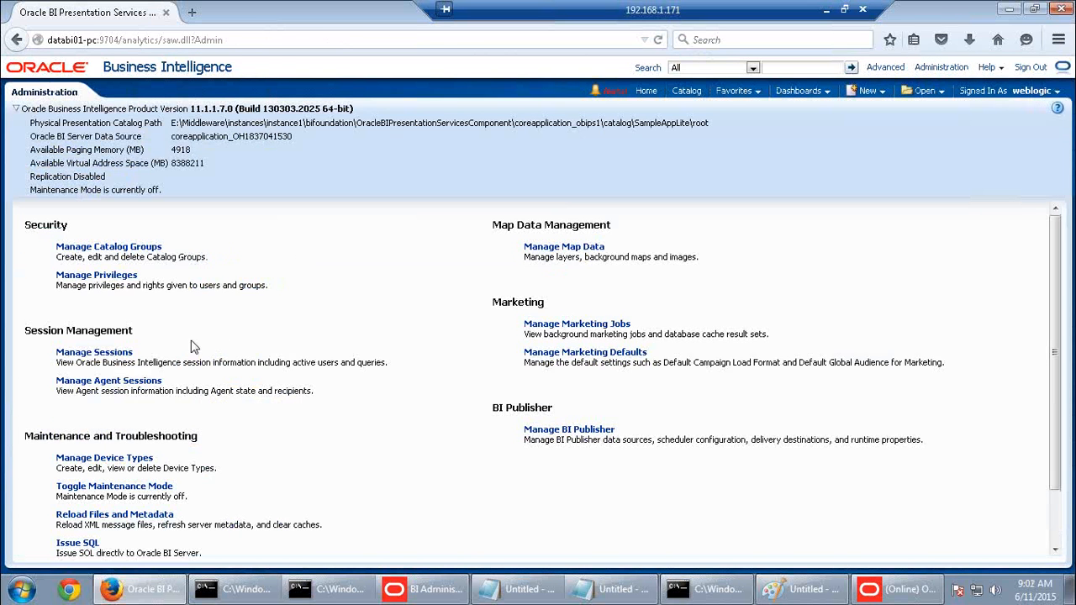
left_click(118, 353)
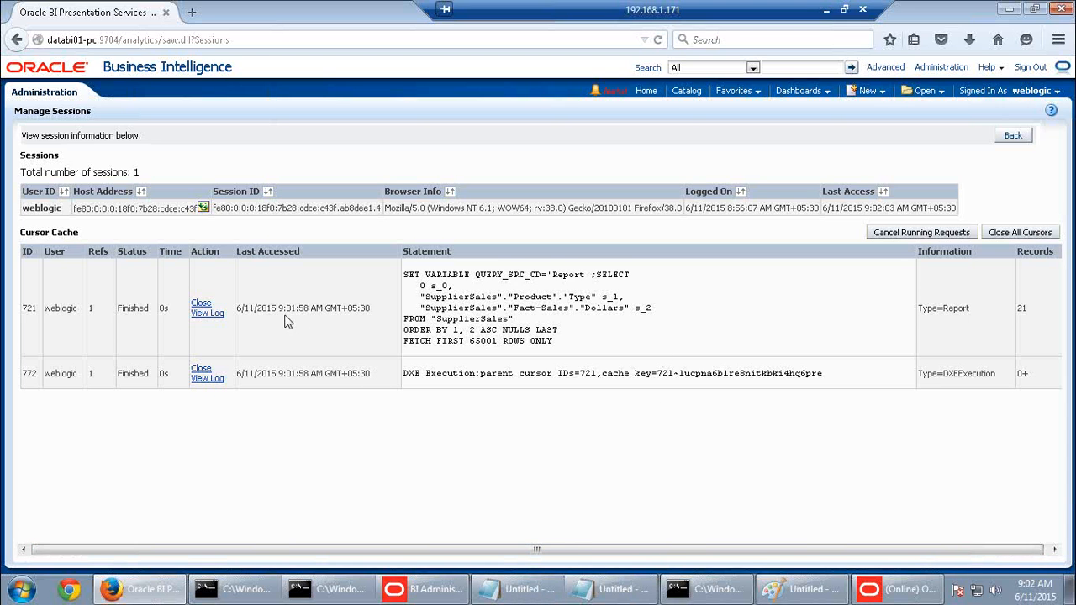
left_click_drag(371, 309, 237, 308)
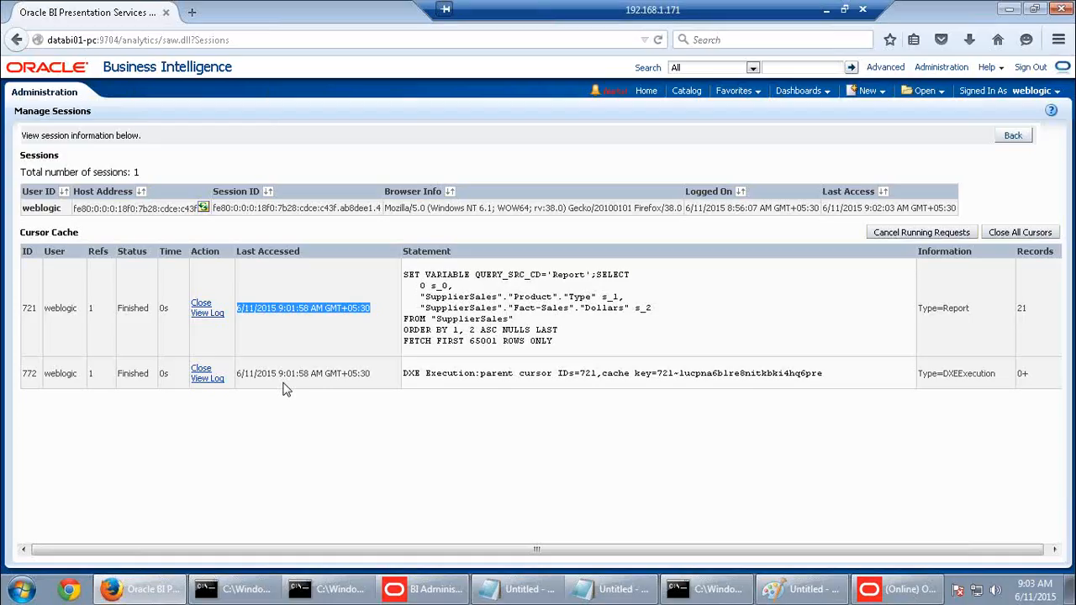
left_click(293, 357)
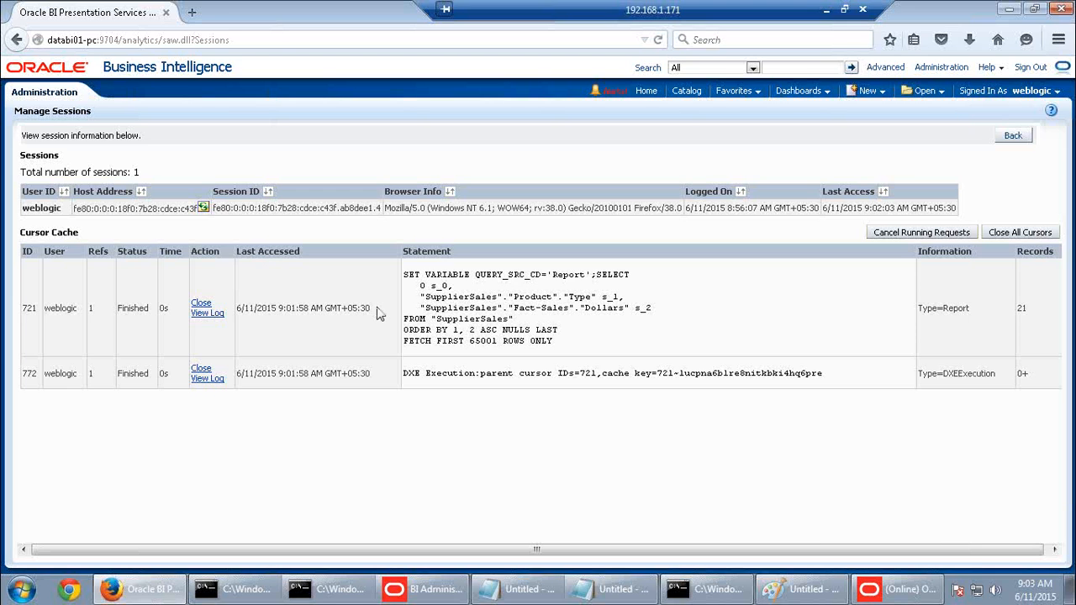
Scroll the activity guide to page 202, Practice 10-3: Using the Aggregate Persistence Wizard
mouse_move(898, 599)
left_click(827, 9)
scroll(600, 451, "down", 15)
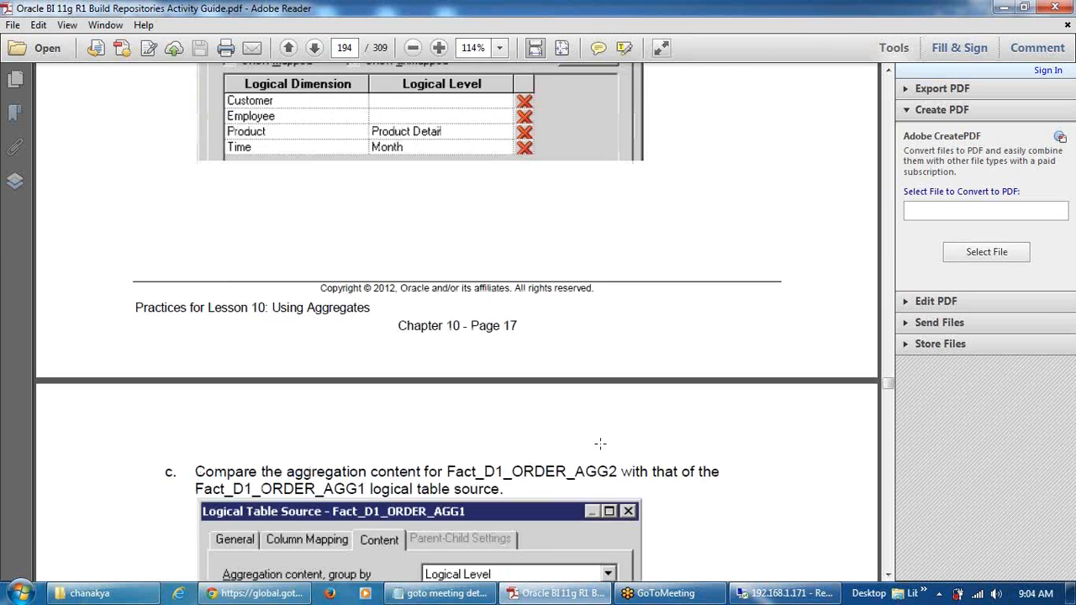
scroll(623, 494, "down", 20)
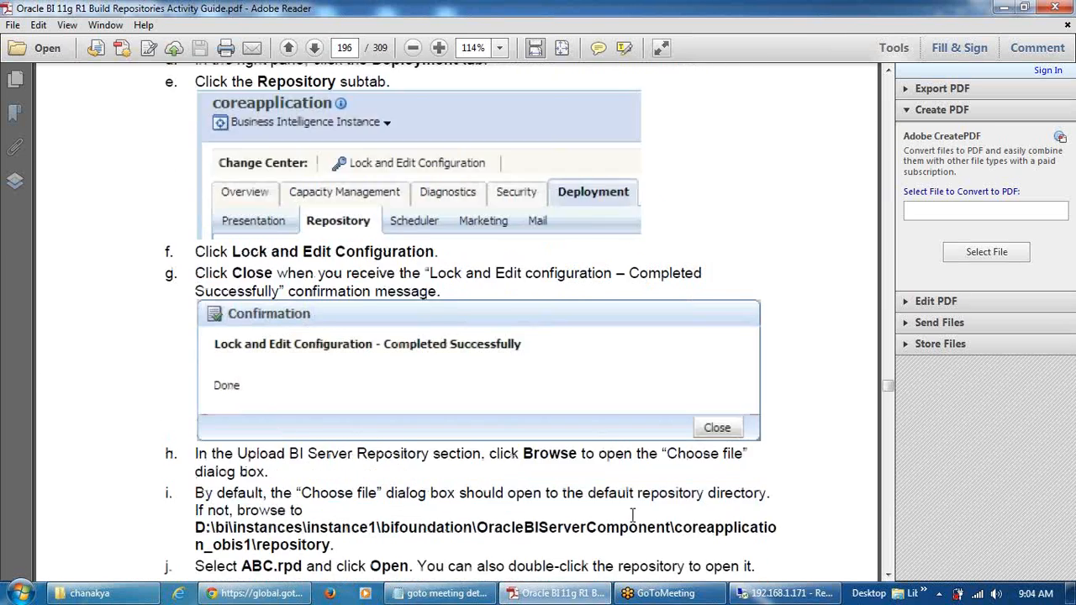
scroll(645, 535, "down", 15)
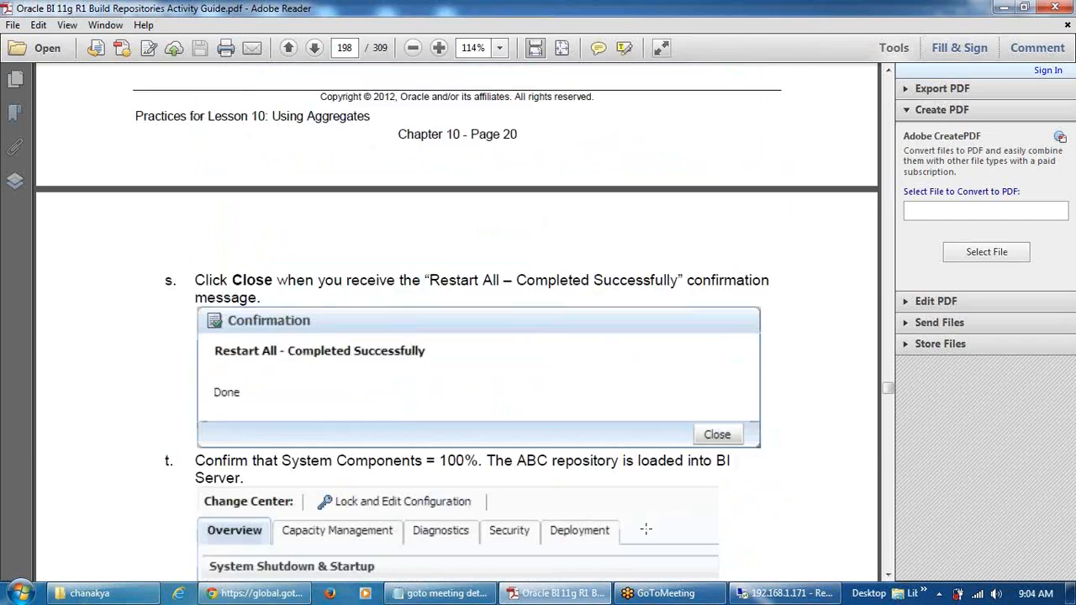
scroll(673, 541, "down", 20)
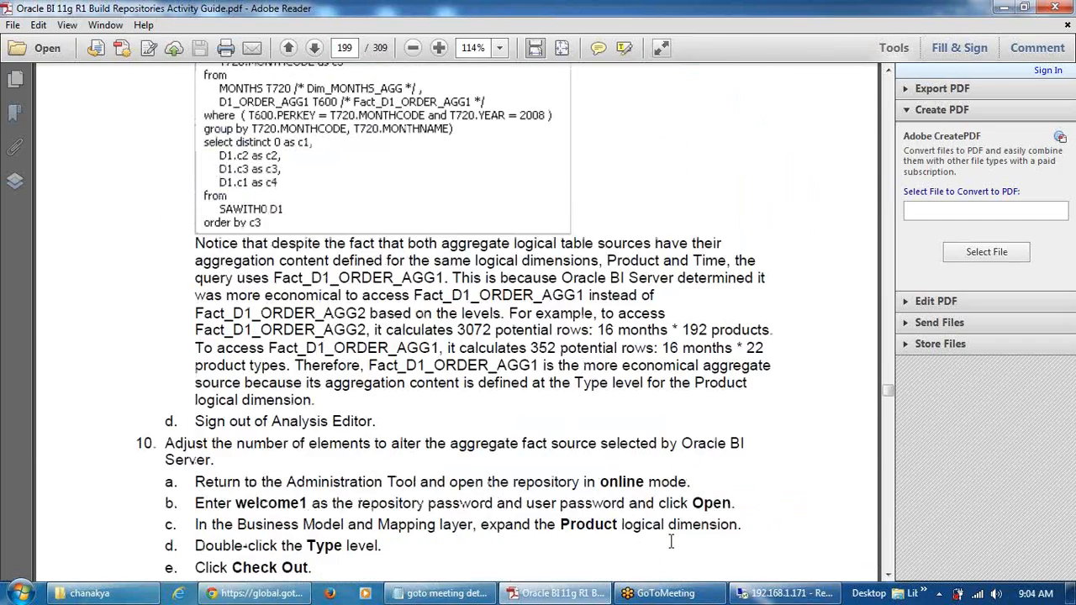
scroll(671, 541, "down", 20)
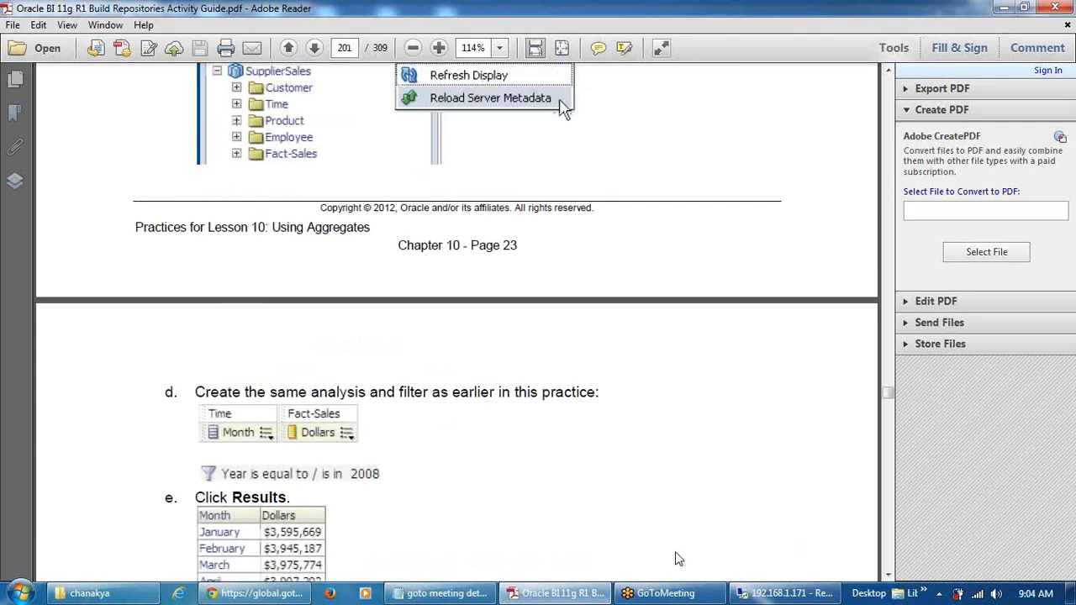
scroll(673, 557, "down", 15)
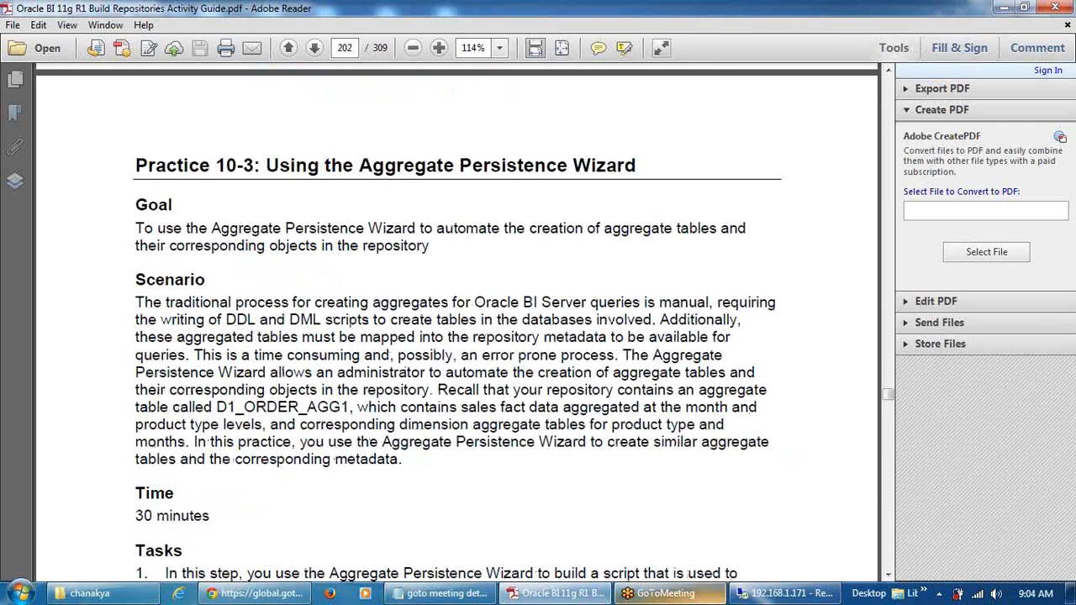
left_click(763, 593)
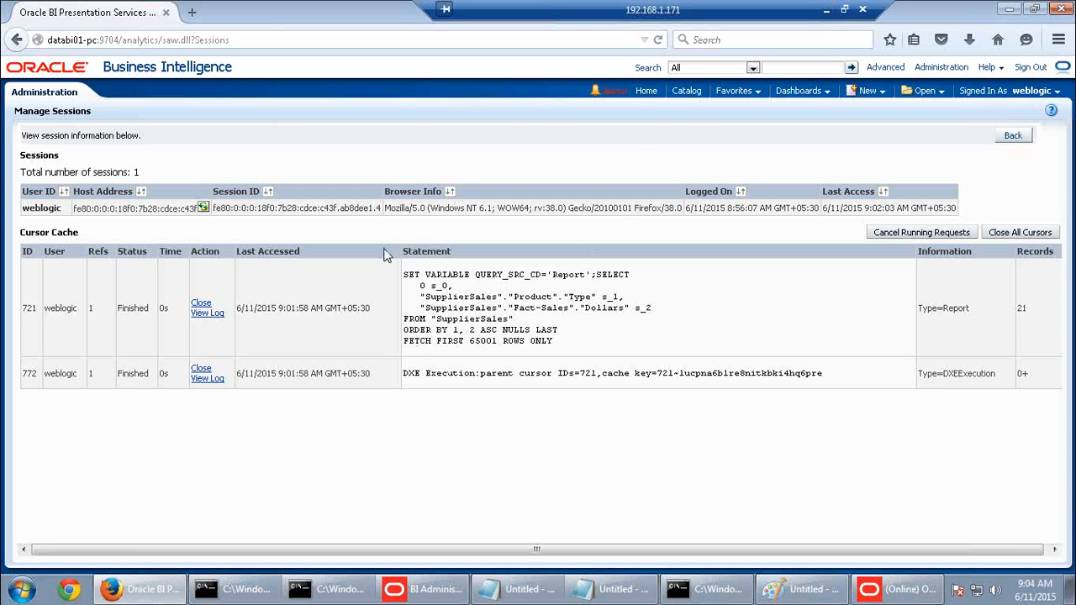
left_click(827, 9)
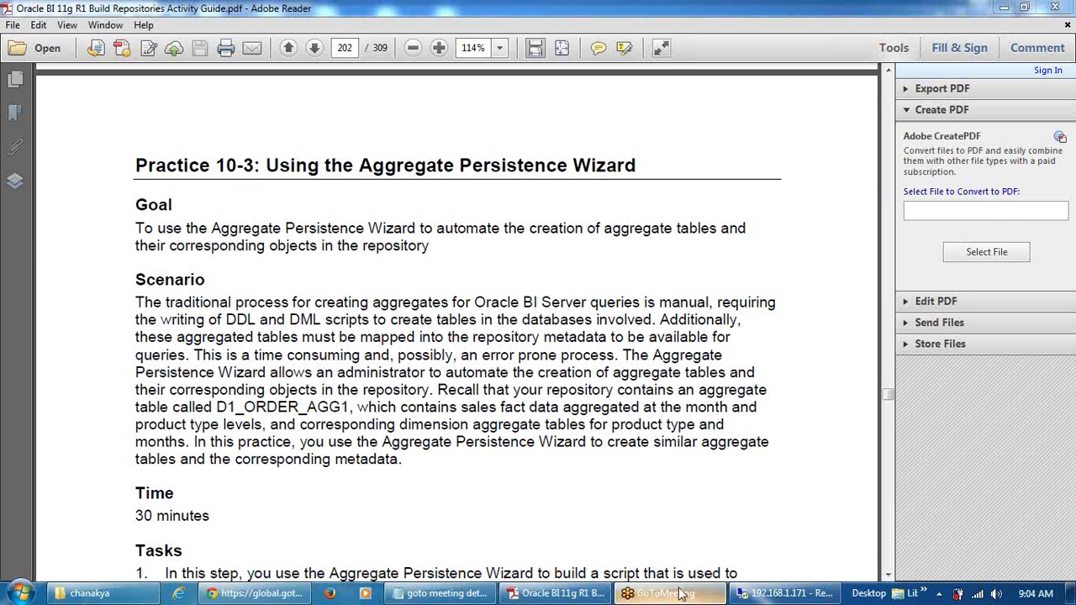